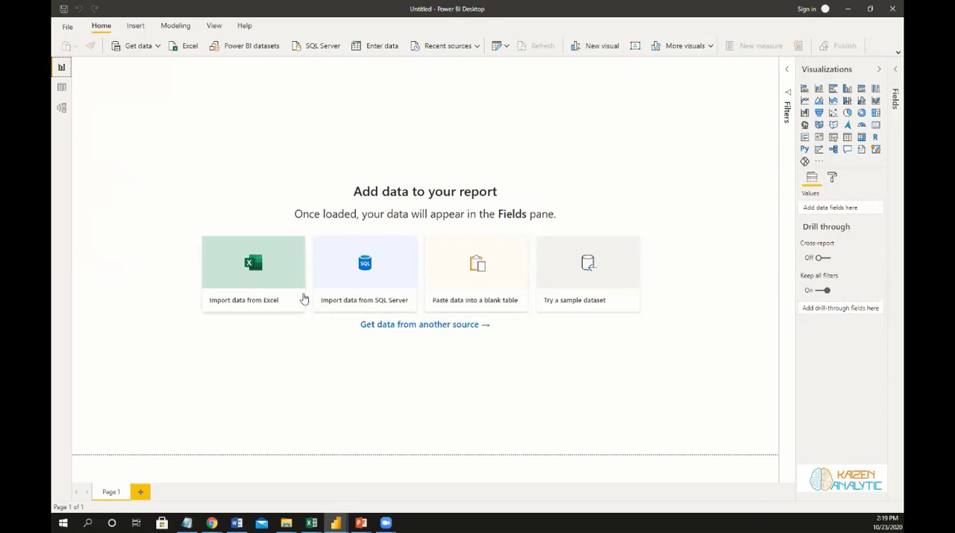
Switch to the Final Database Excel workbook and examine the Sales Orders sheet's order number, date and index columns.
click(312, 523)
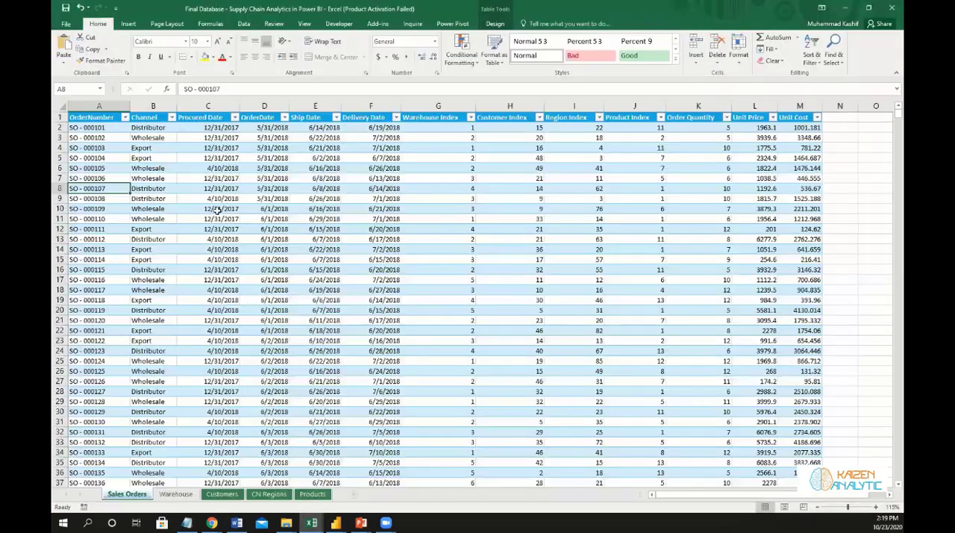
click(77, 117)
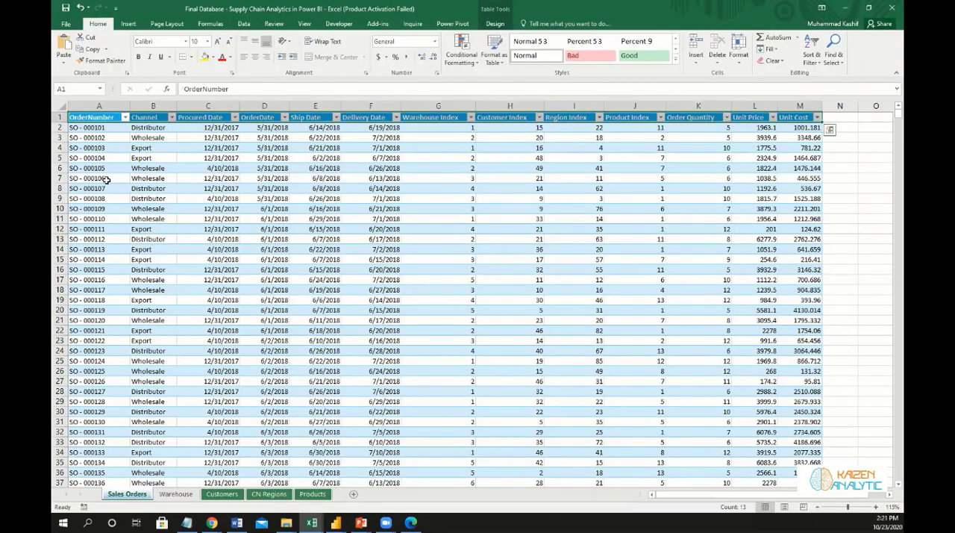
click(87, 138)
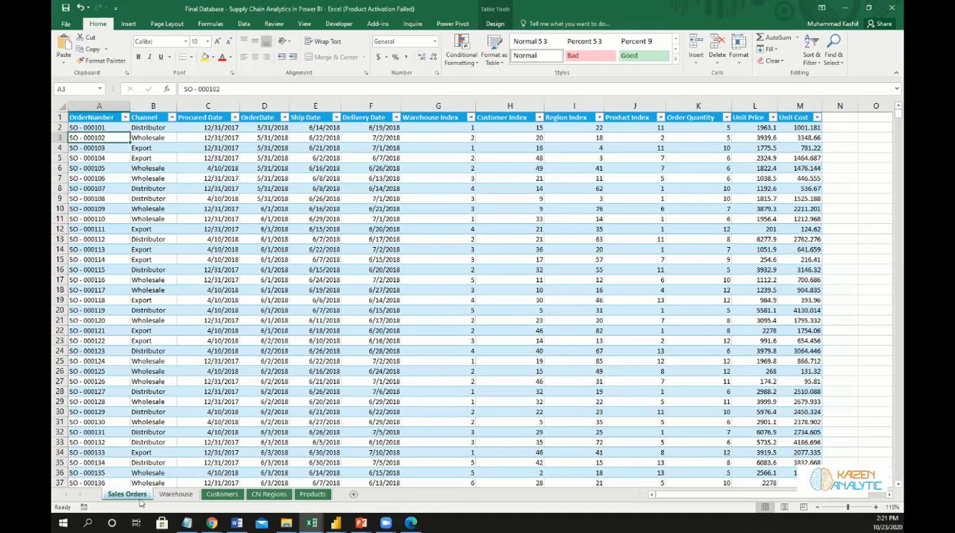
click(208, 105)
drag(312, 100, 367, 103)
click(310, 127)
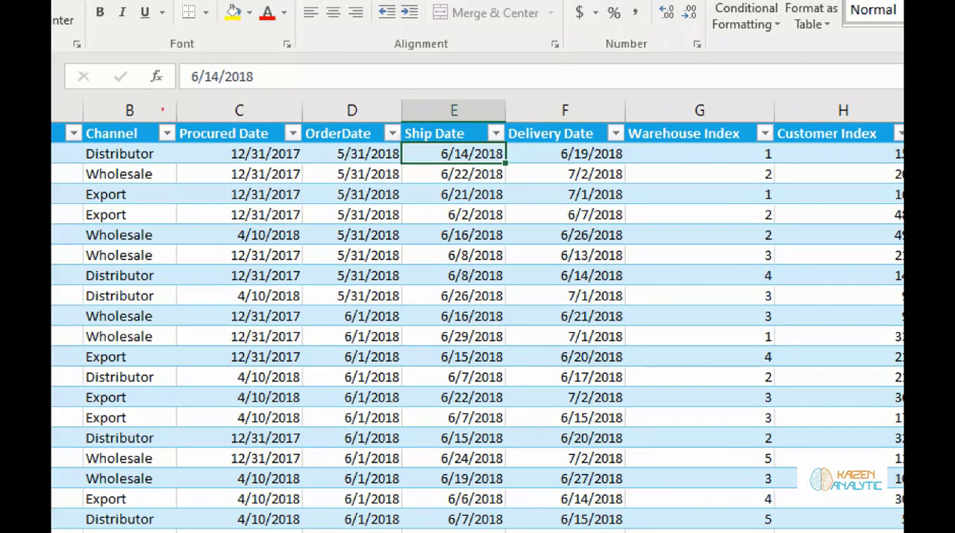
drag(162, 111, 639, 175)
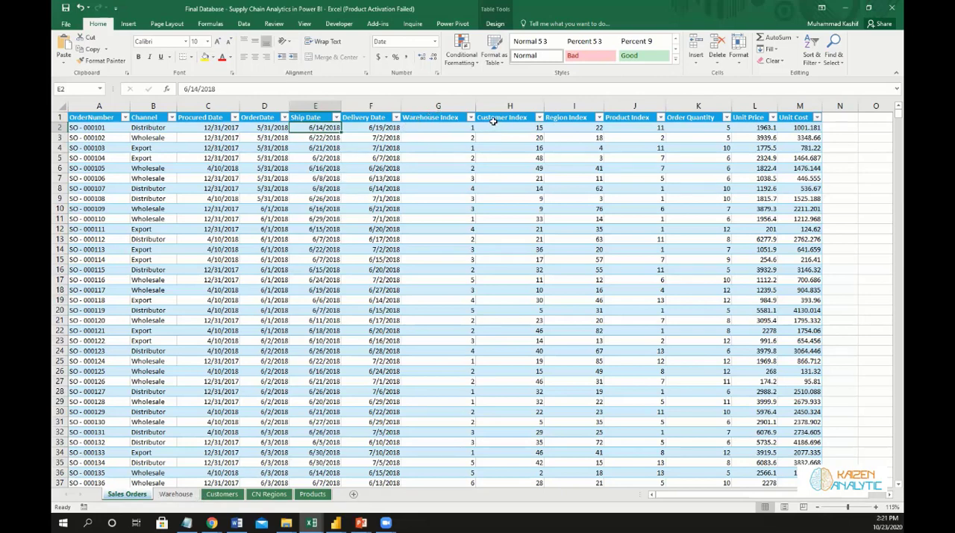
Examine the lookup tables on the Warehouse, Customers, CN Regions and Products sheets.
click(177, 494)
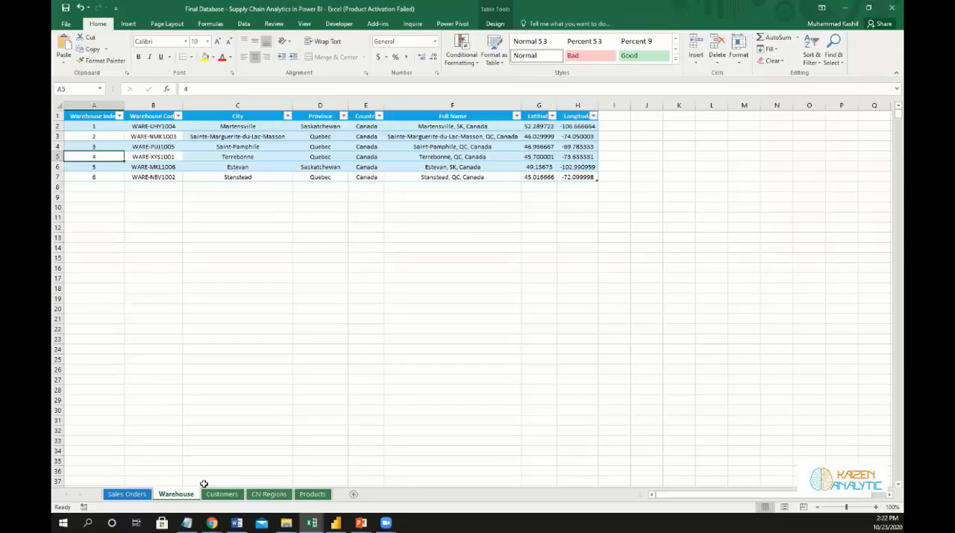
click(223, 494)
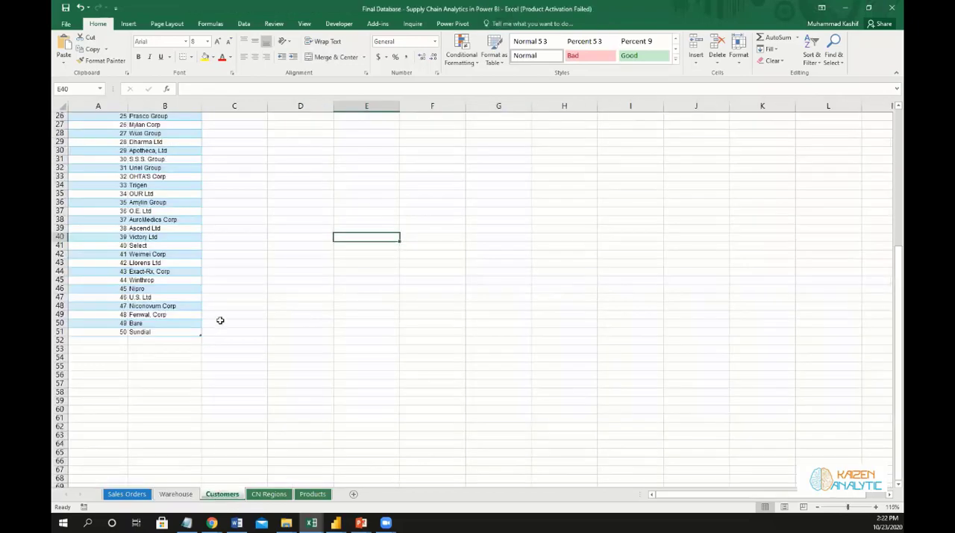
scroll(221, 320, up, 8)
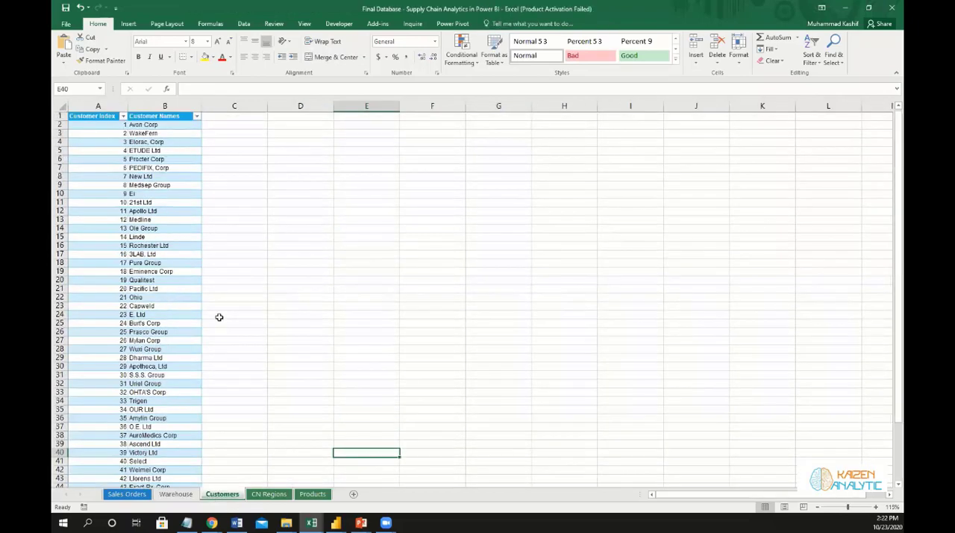
click(254, 495)
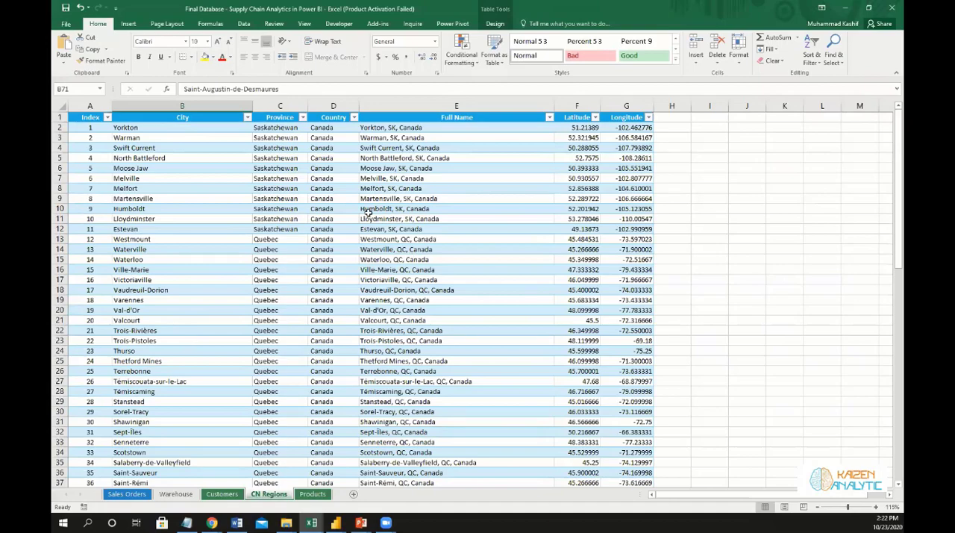
scroll(368, 211, down, 18)
scroll(368, 211, up, 18)
scroll(277, 162, down, 18)
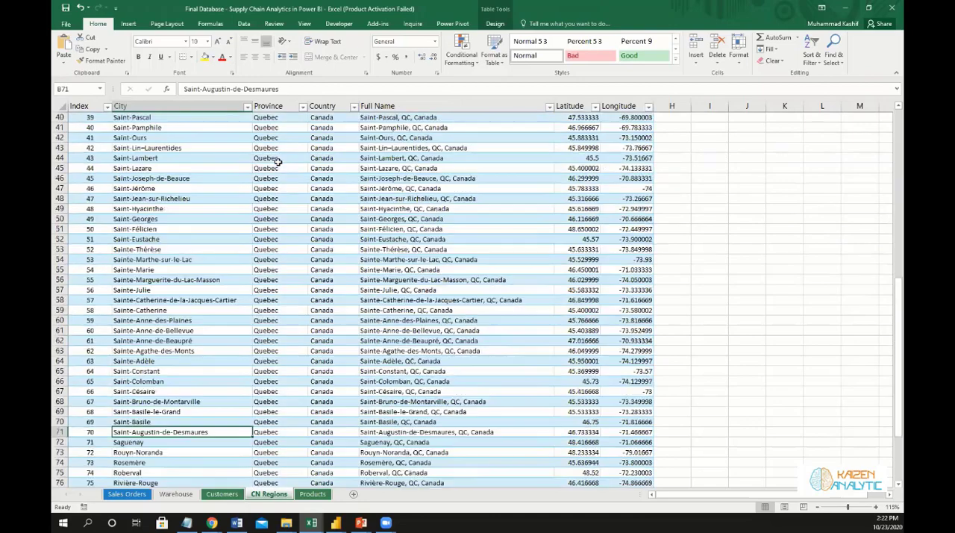
scroll(278, 162, up, 18)
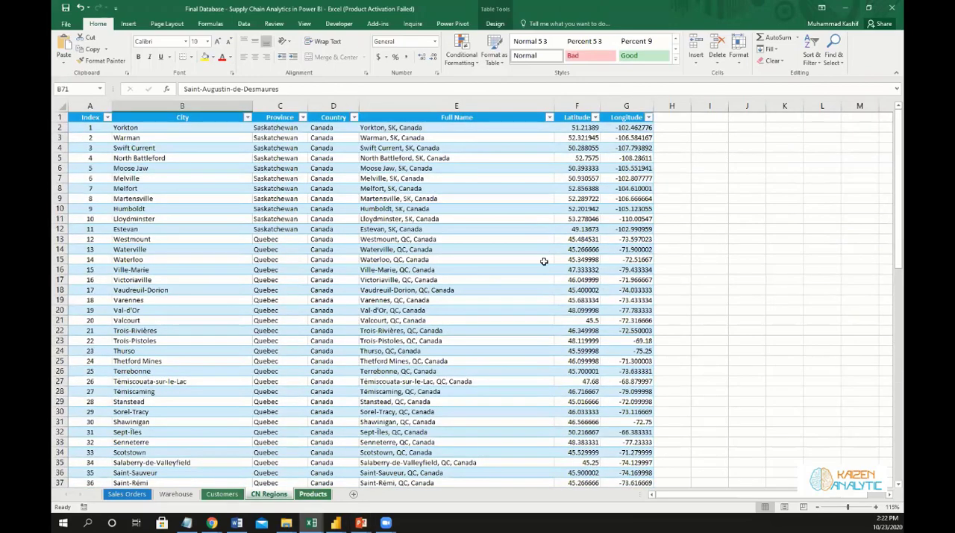
click(314, 493)
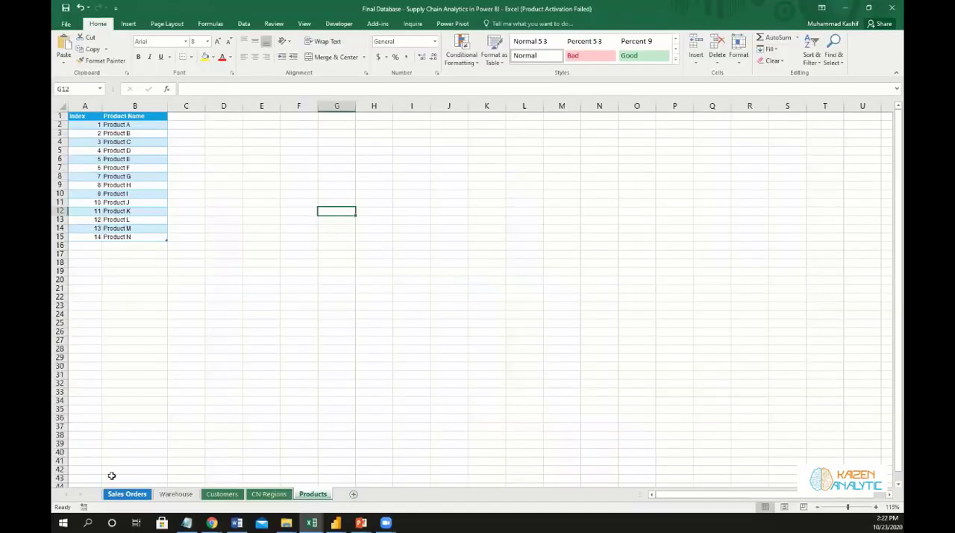
Switch to Power BI Desktop and open the Final Database workbook's Customer, Products2, Regions, Sales and Warehouse1 tables in Power Query Editor for transformation.
click(336, 523)
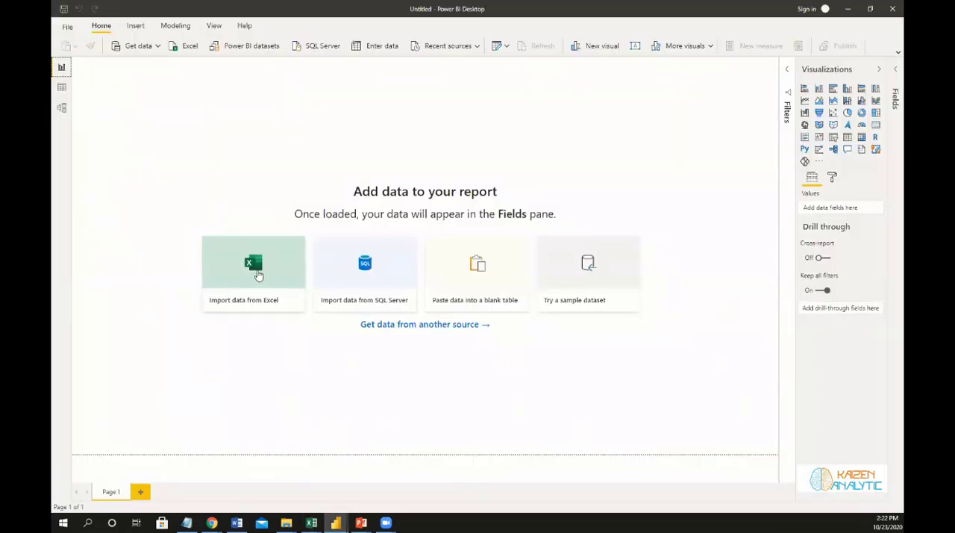
click(254, 267)
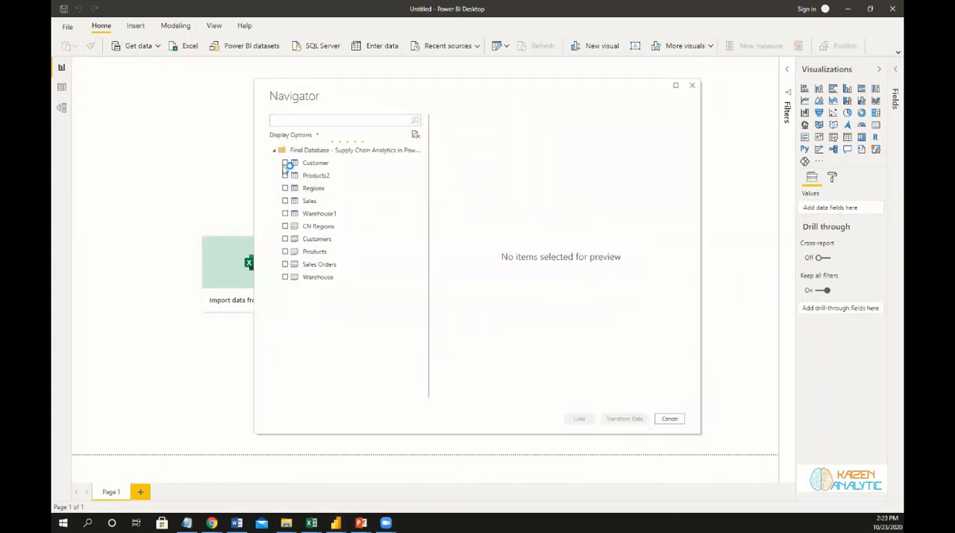
click(285, 164)
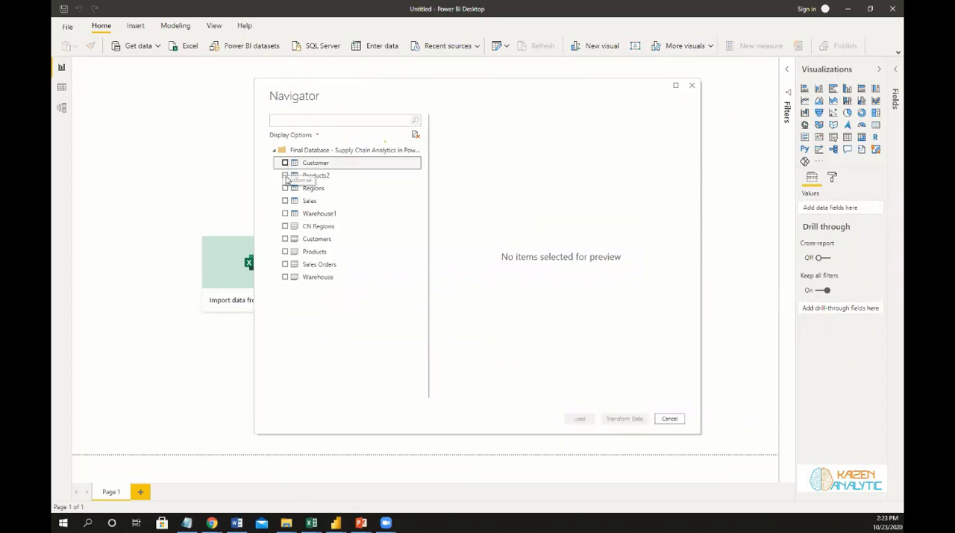
click(284, 176)
click(284, 188)
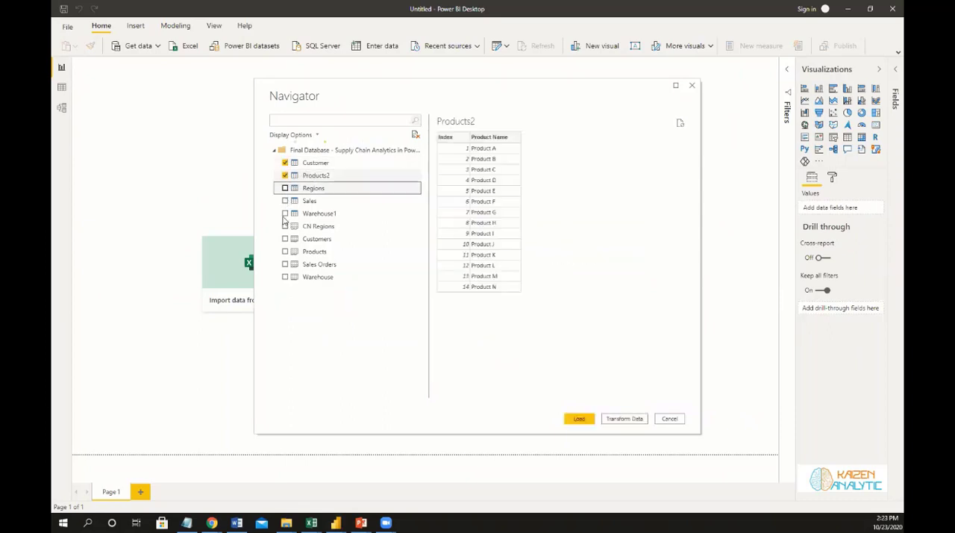
click(284, 201)
click(284, 213)
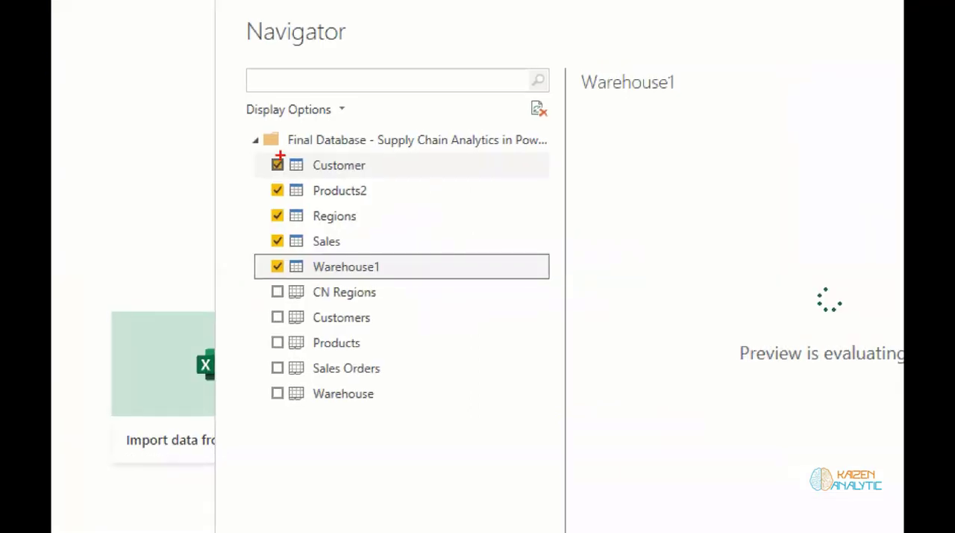
drag(259, 146, 529, 290)
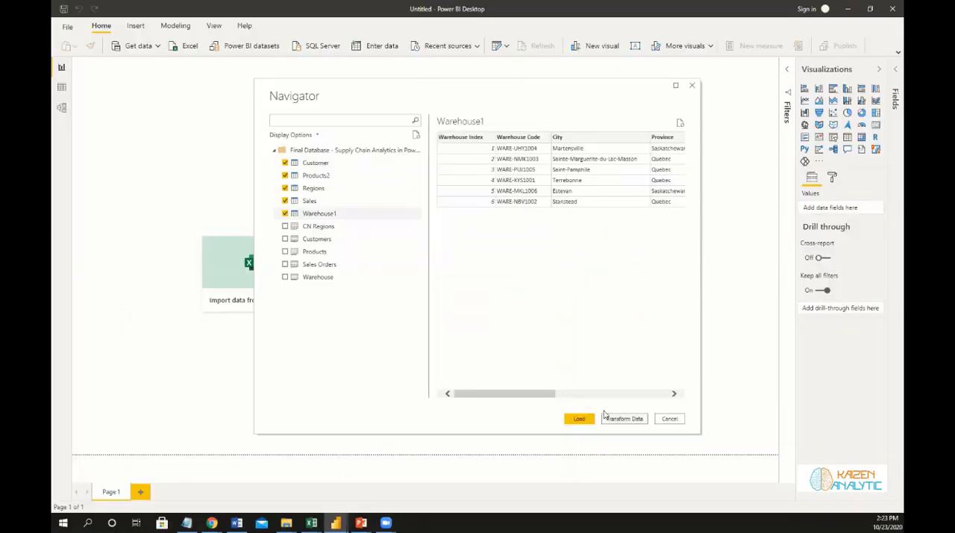
click(604, 416)
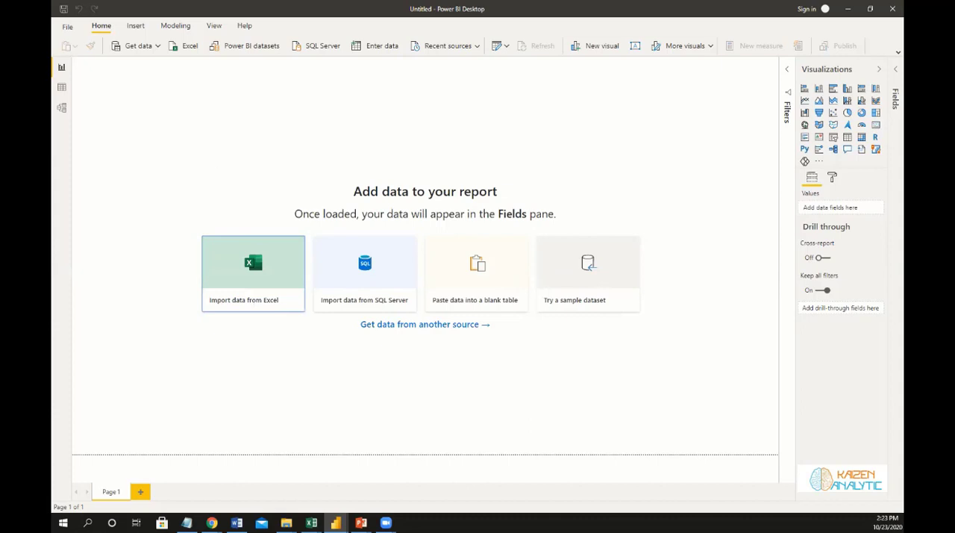
key(alt+Tab)
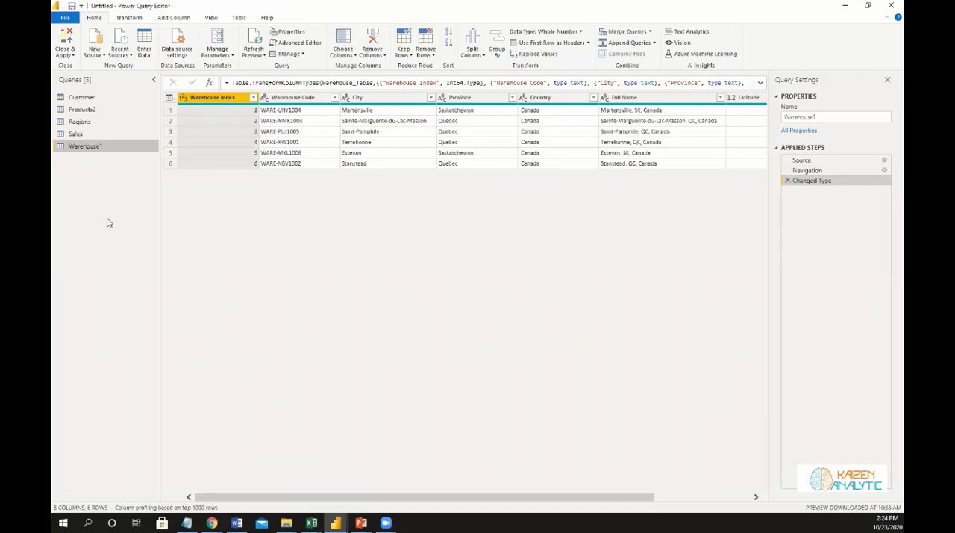
Rename the Products2 query to Products.
click(108, 110)
double_click(108, 110)
key(BackSpace)
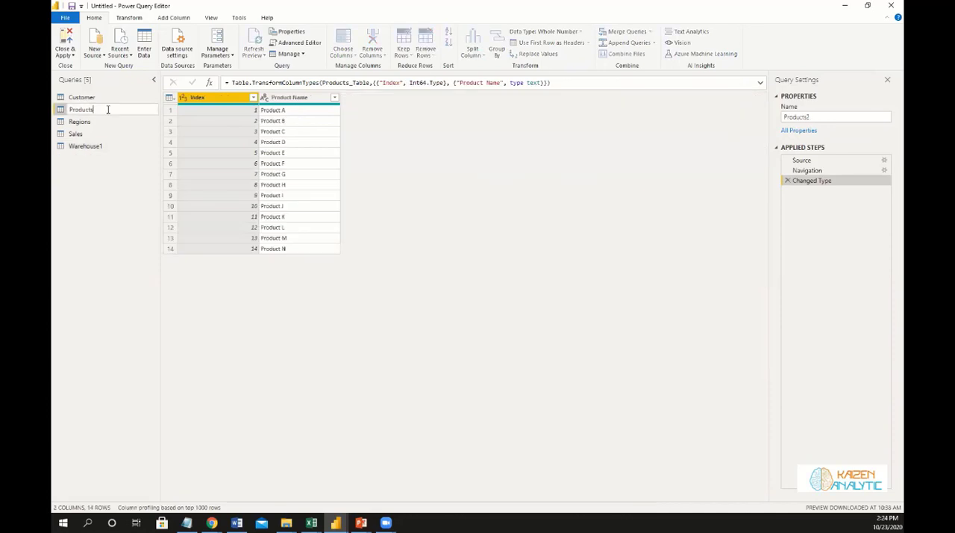
key(Return)
Rename the Warehouse1 query to Warehouse.
click(83, 150)
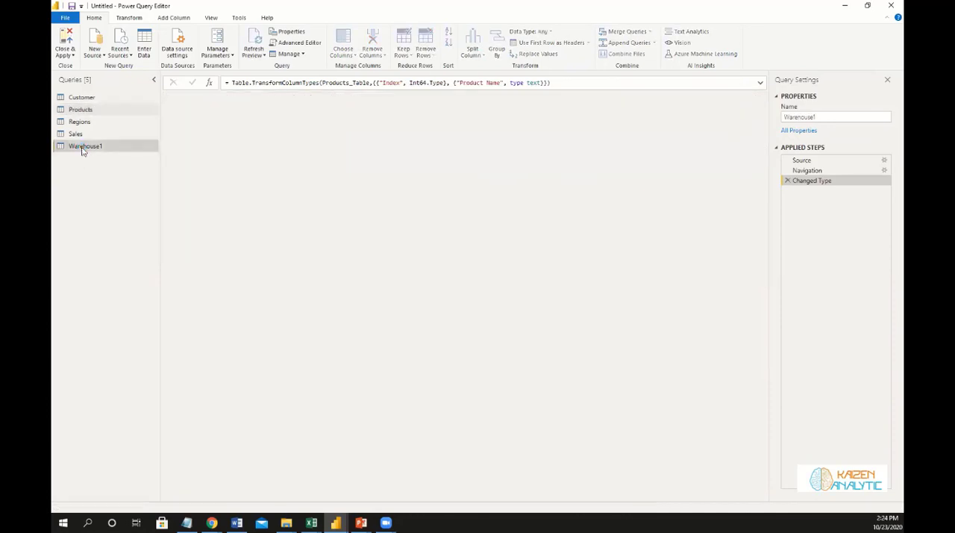
double_click(83, 147)
key(BackSpace)
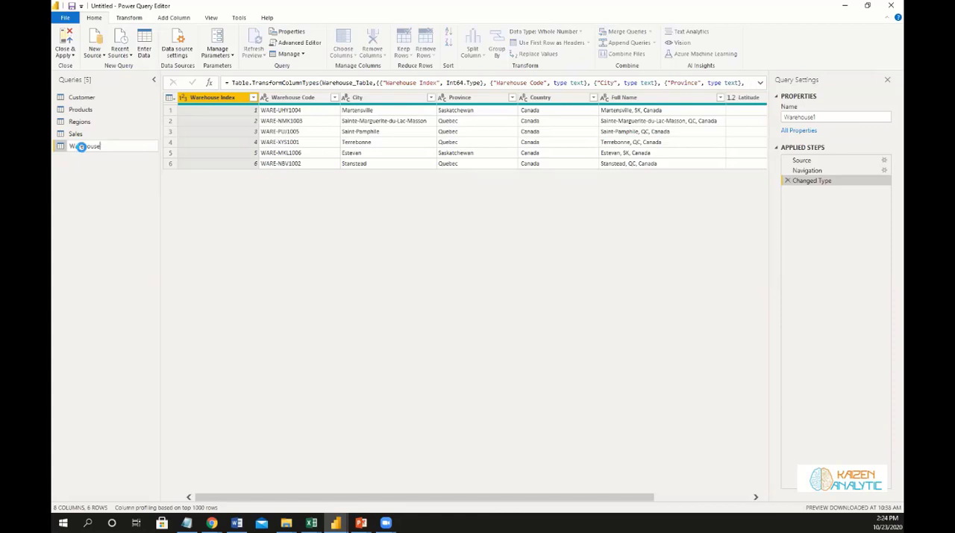
key(Return)
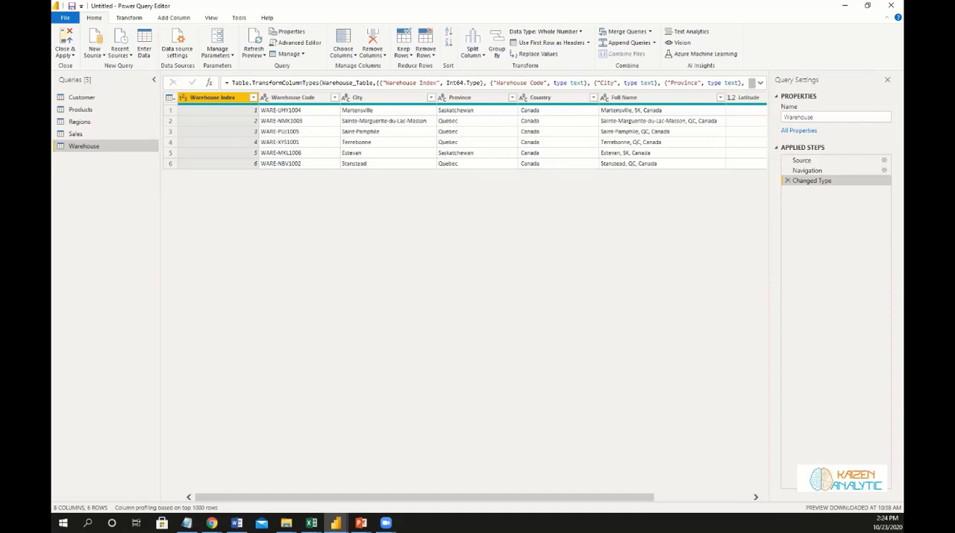
Switch to the New Data Table Code file in Notepad, copy its entire date table code and minimize the window.
key(alt+Tab)
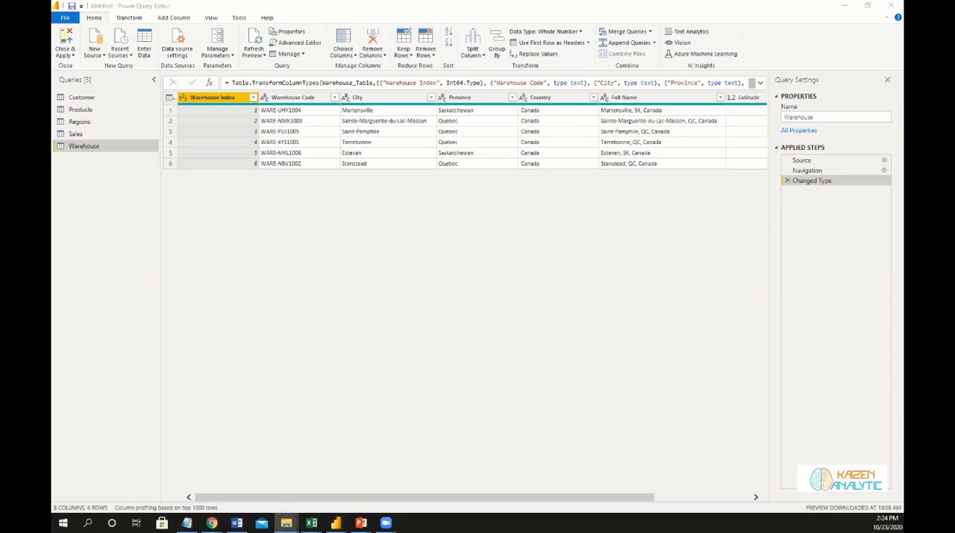
key(alt+Tab)
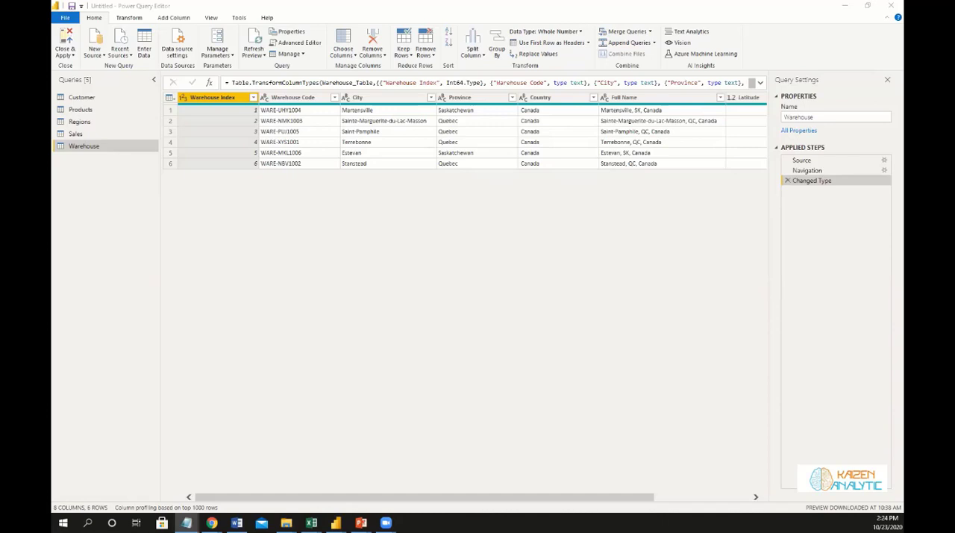
drag(52, 141, 293, 141)
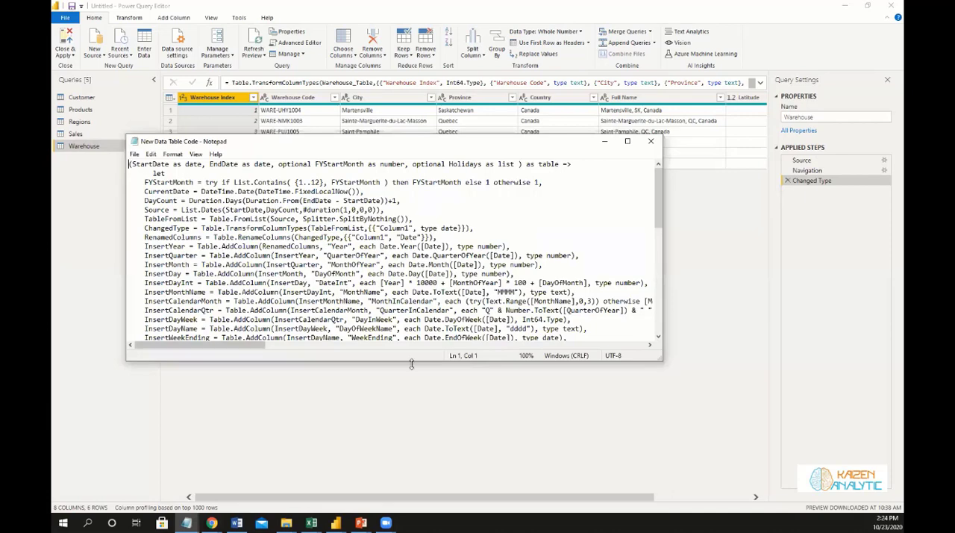
drag(411, 363, 411, 464)
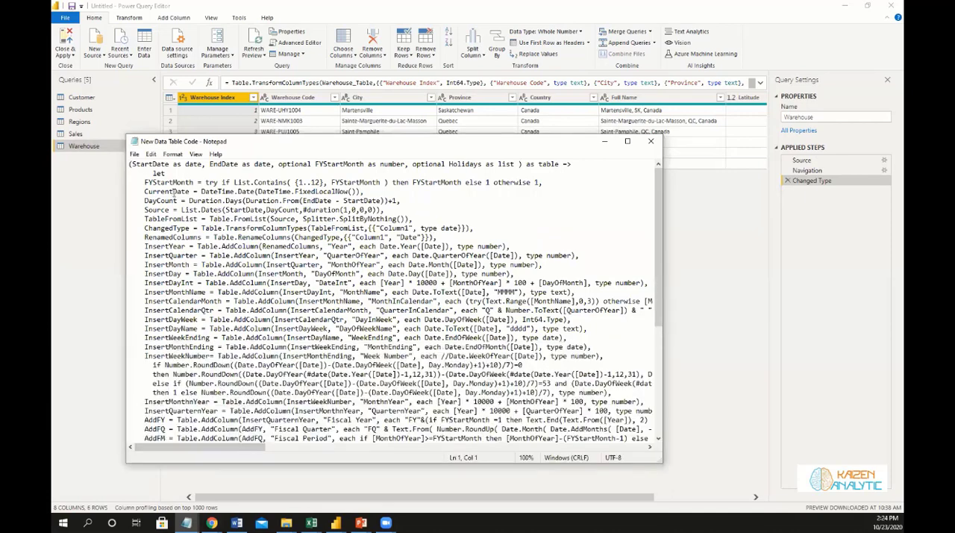
key(ctrl+a)
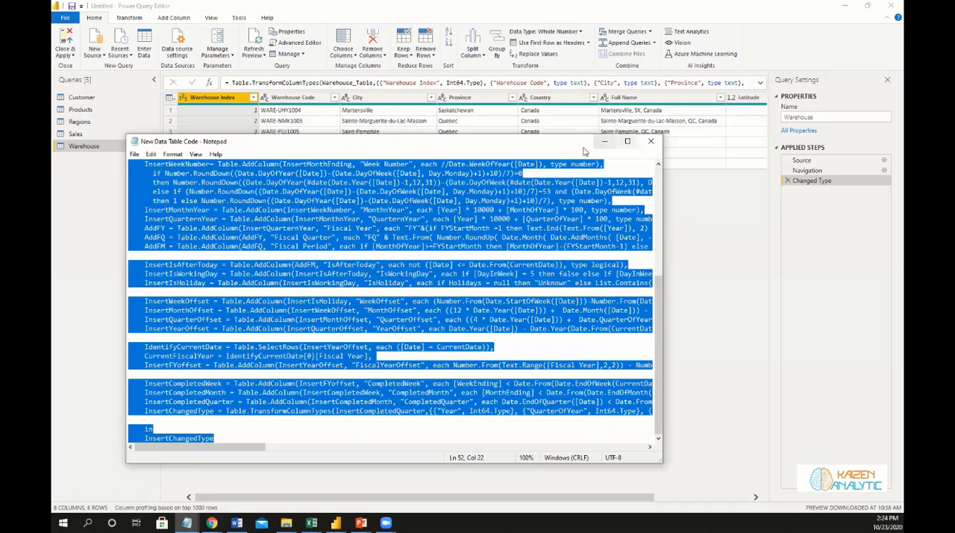
click(605, 141)
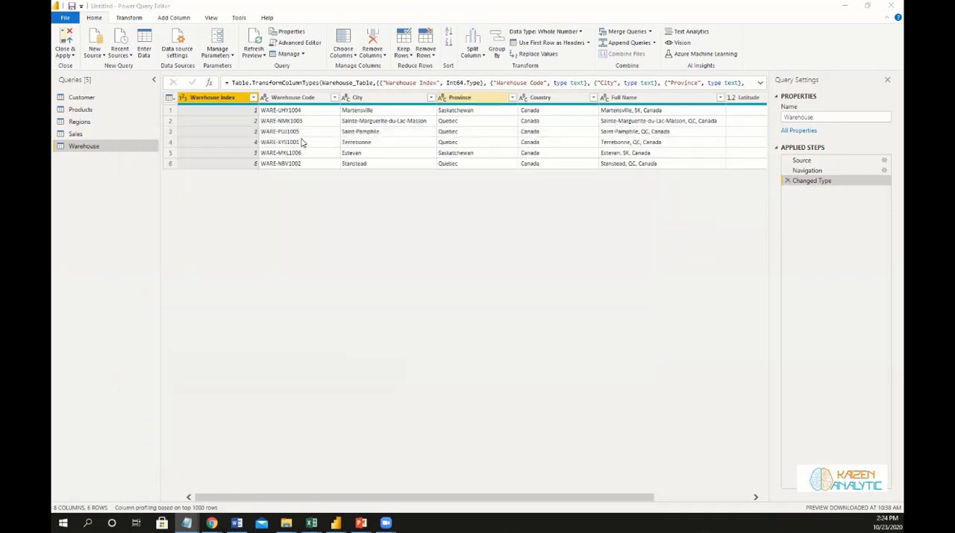
Create a blank query and replace its entire code with the copied date table code in the Advanced Editor.
click(103, 56)
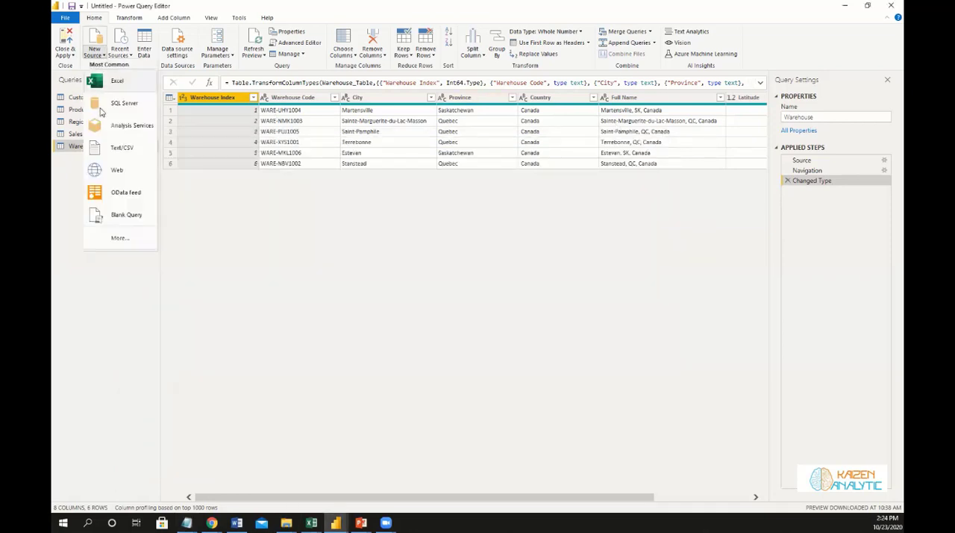
click(122, 218)
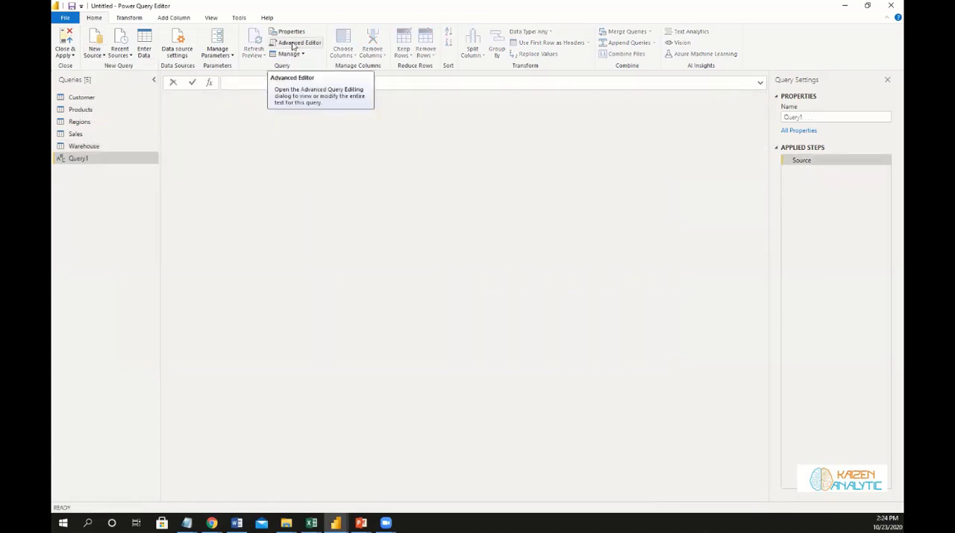
click(294, 45)
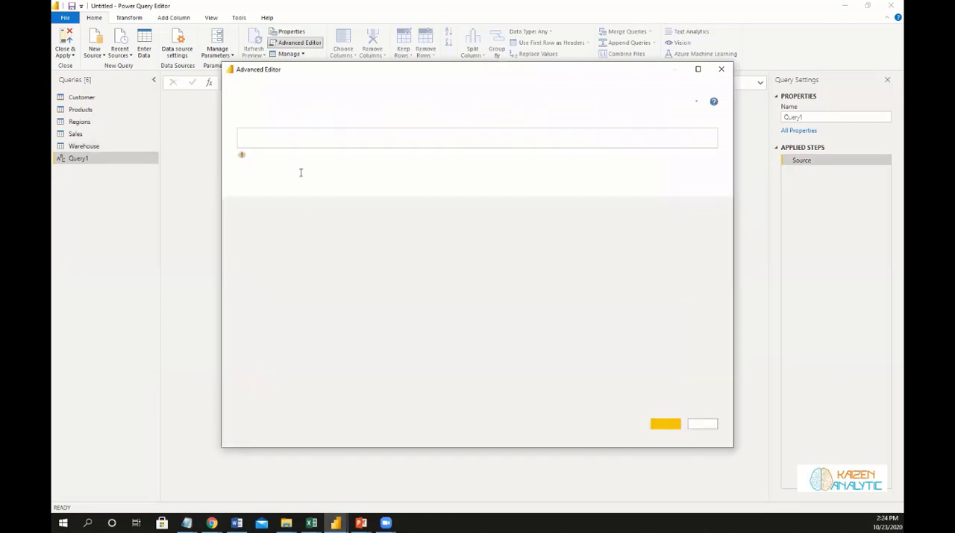
key(ctrl+a)
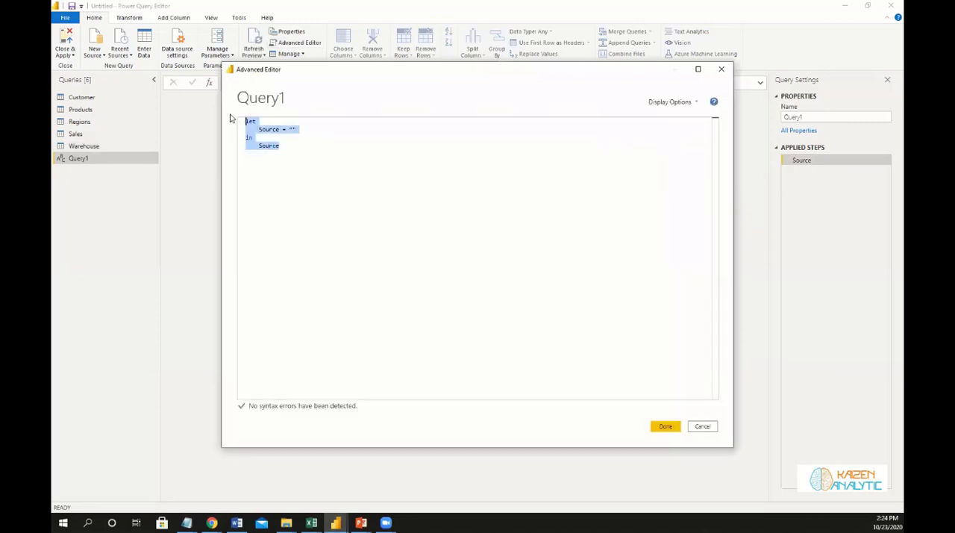
key(ctrl+v)
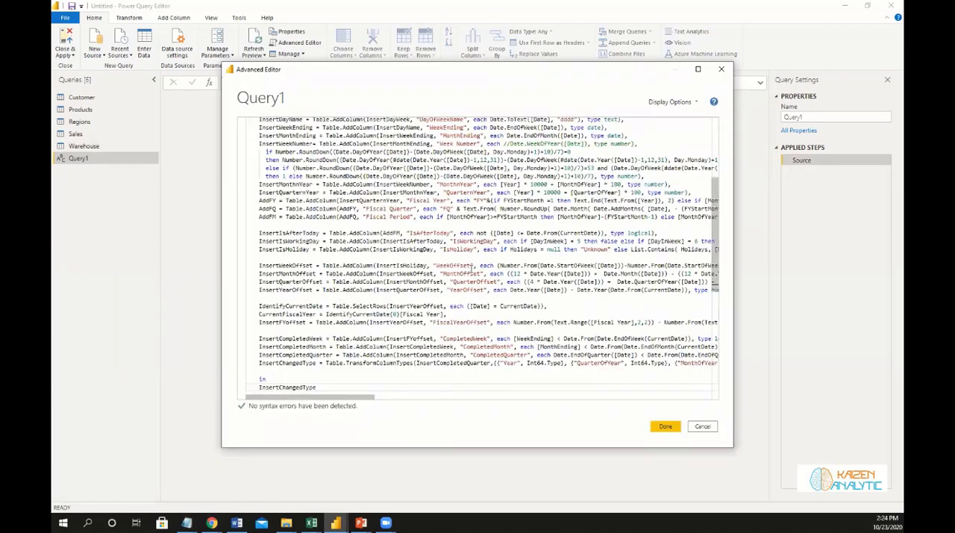
scroll(474, 273, down, 5)
scroll(481, 281, up, 2)
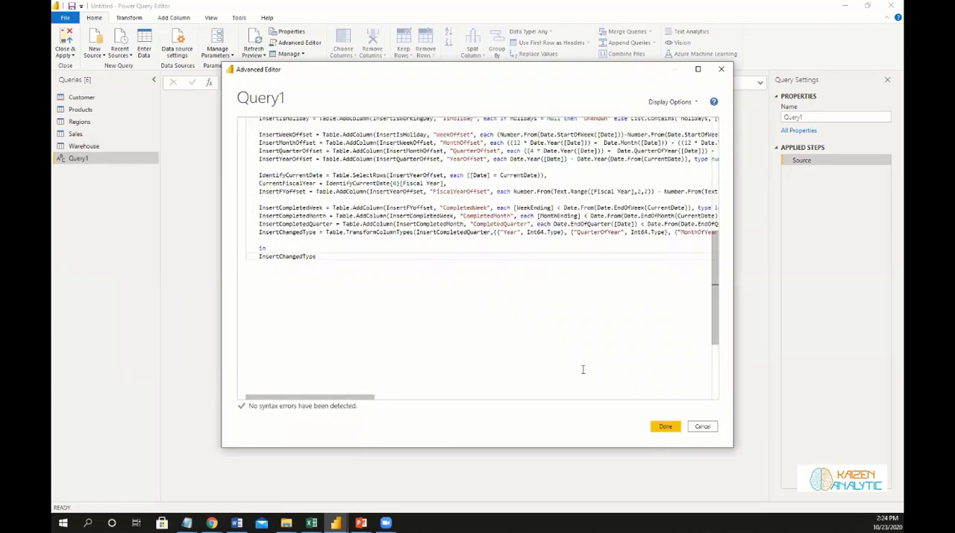
click(663, 428)
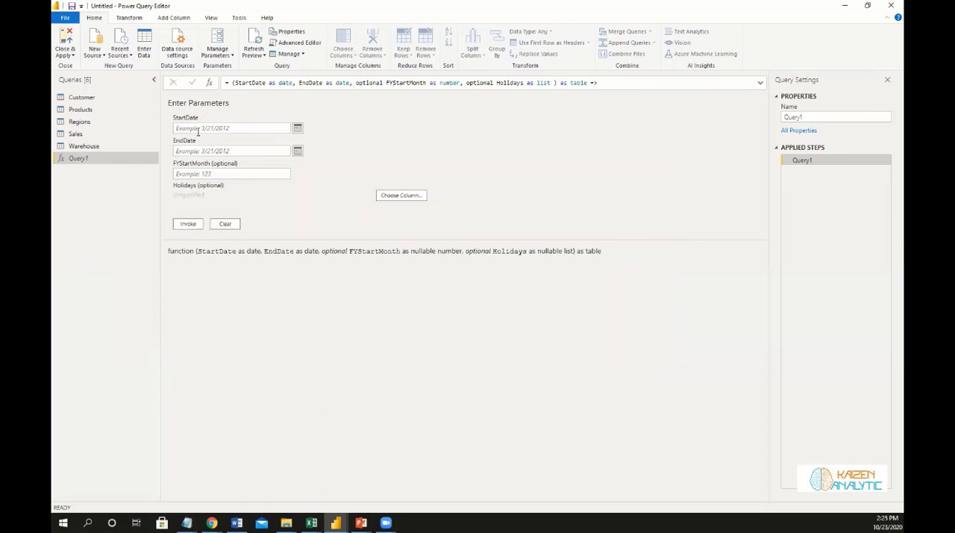
Set the date table function's StartDate parameter to 1/1/2017.
click(297, 130)
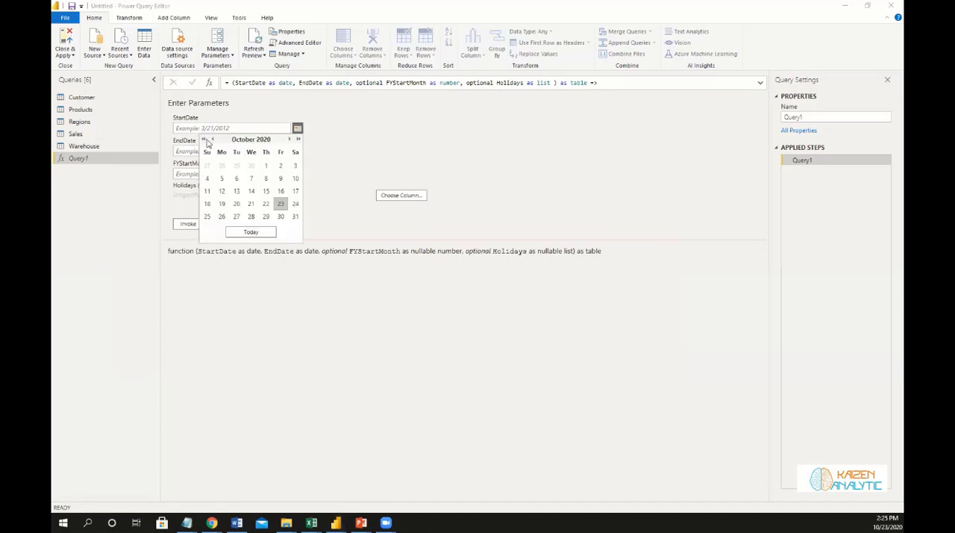
double_click(203, 141)
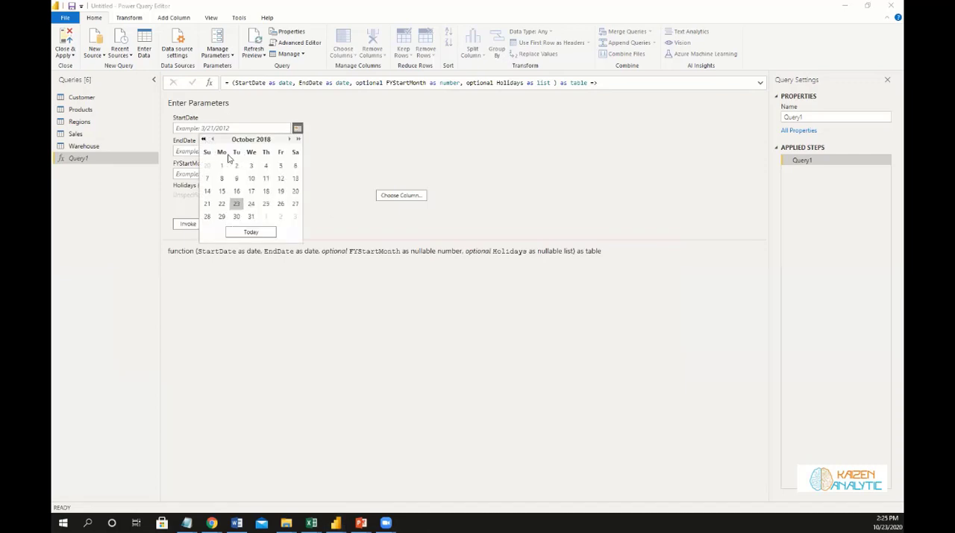
click(204, 140)
double_click(212, 141)
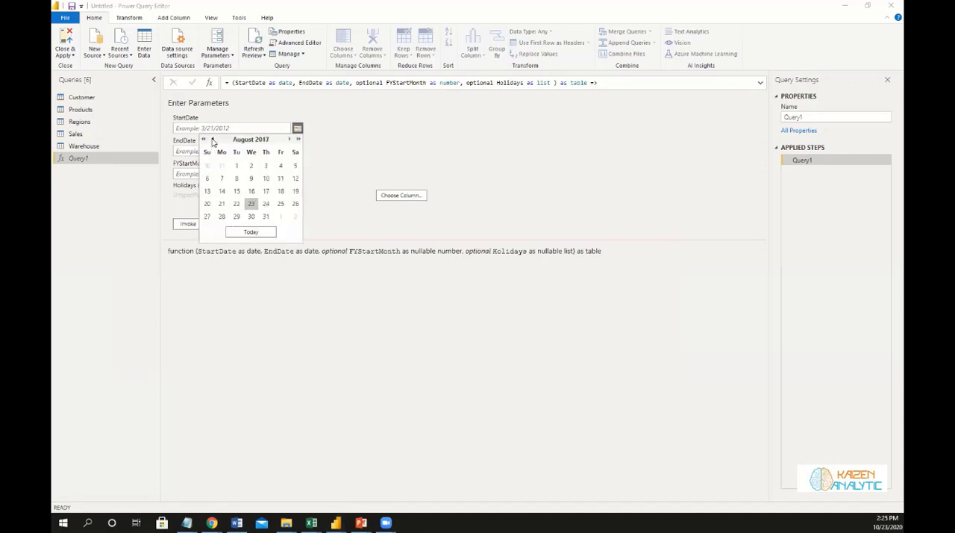
triple_click(212, 141)
double_click(213, 140)
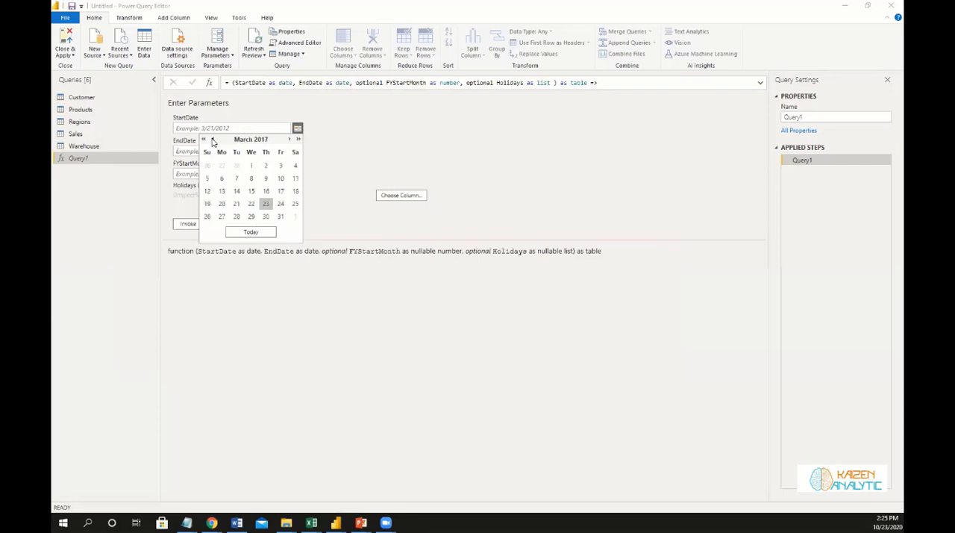
double_click(213, 140)
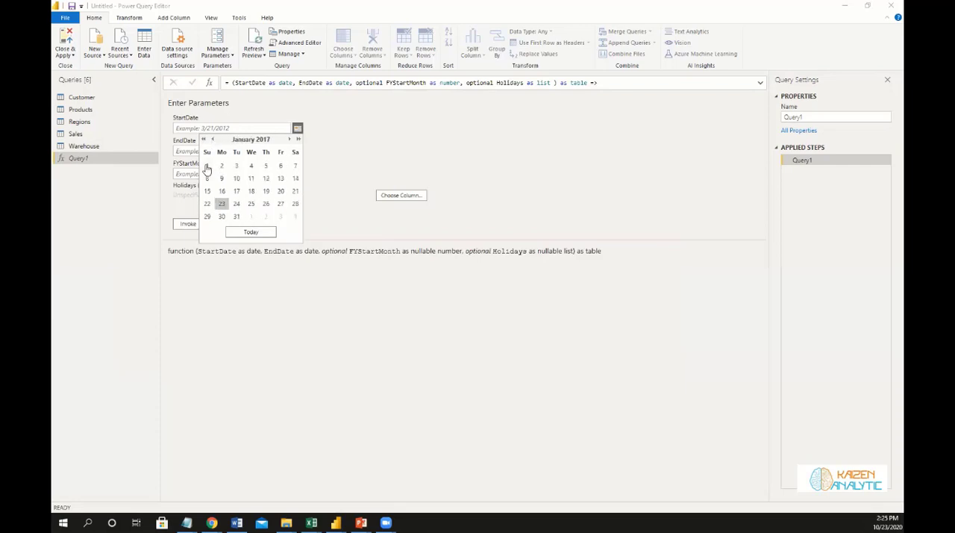
click(207, 167)
Set the date table function's EndDate parameter to 12/31/2021.
click(297, 150)
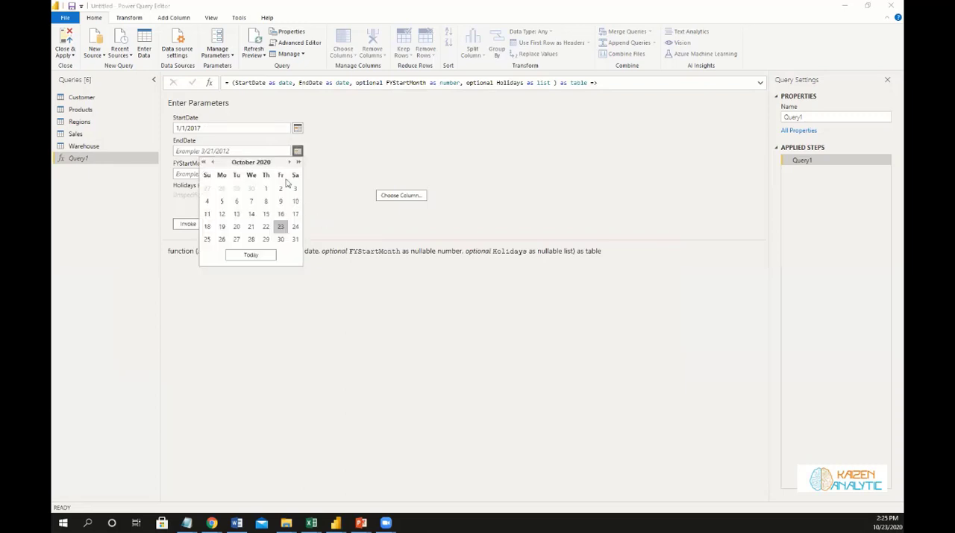
click(290, 163)
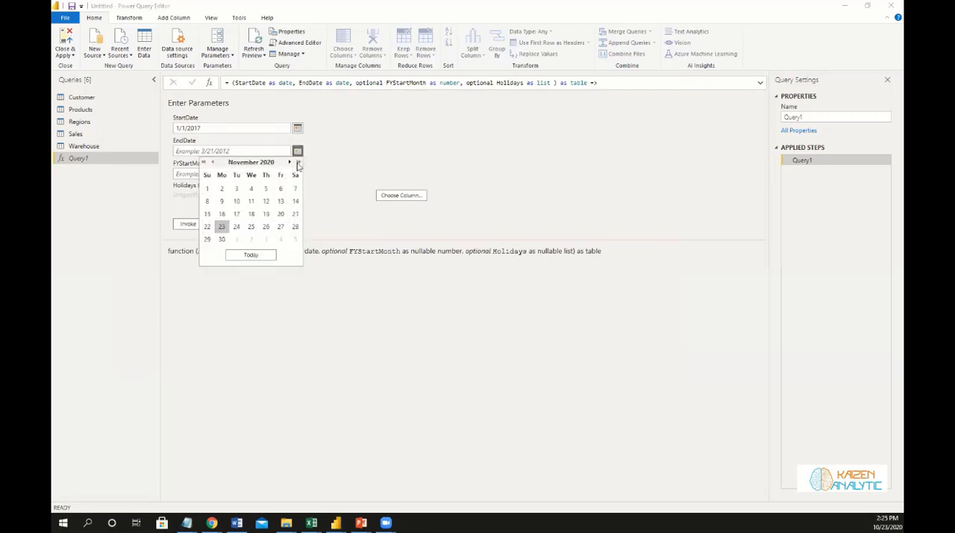
click(297, 163)
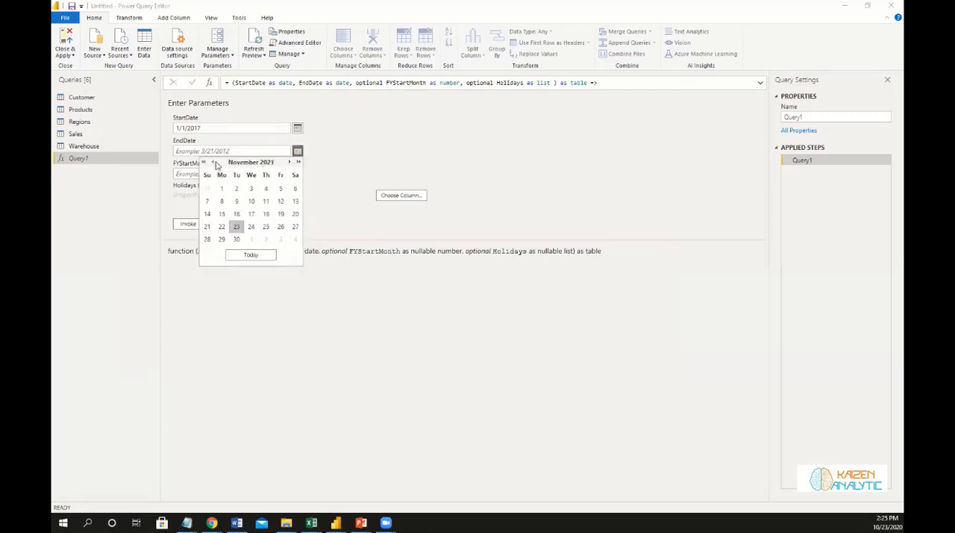
click(288, 163)
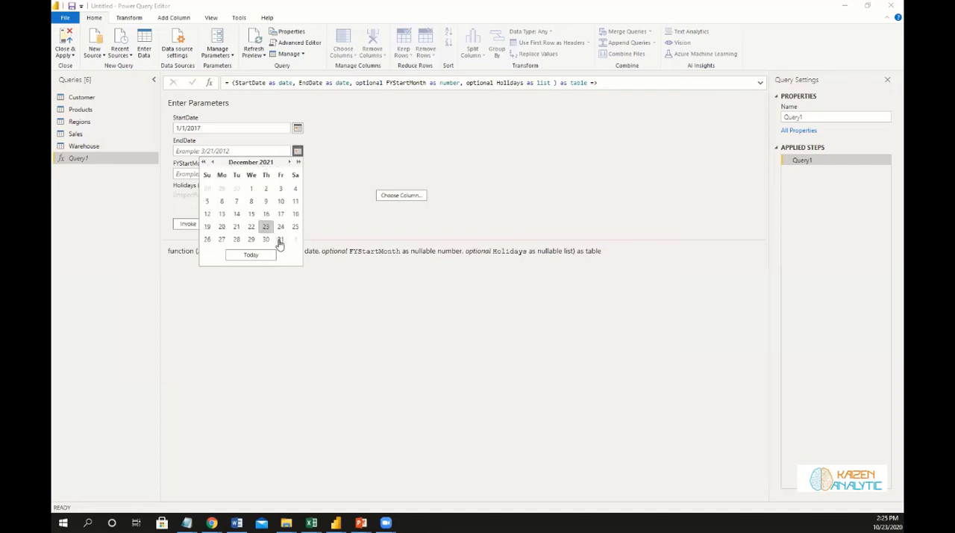
click(281, 240)
Set the FYStartMonth parameter to 1 and invoke the function to generate the date table.
click(211, 172)
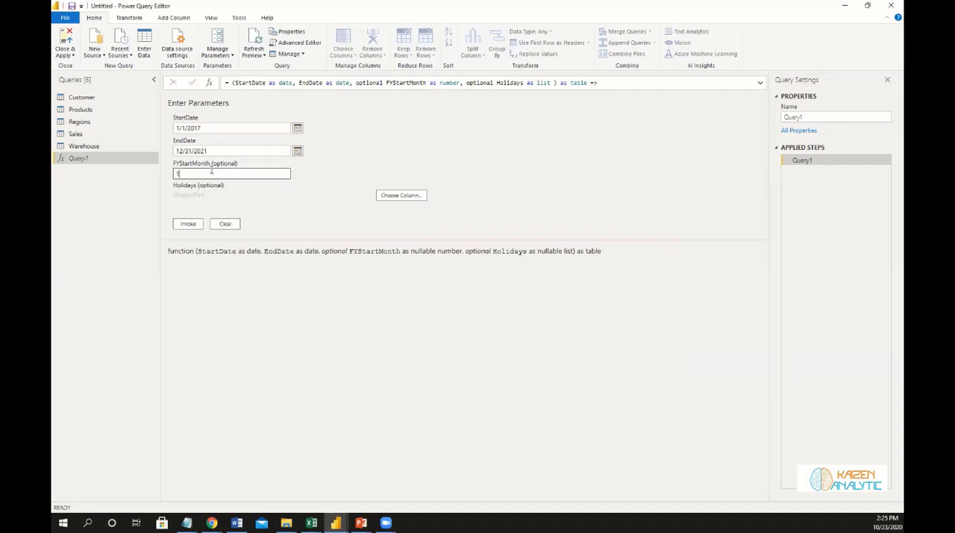
text(1)
click(188, 223)
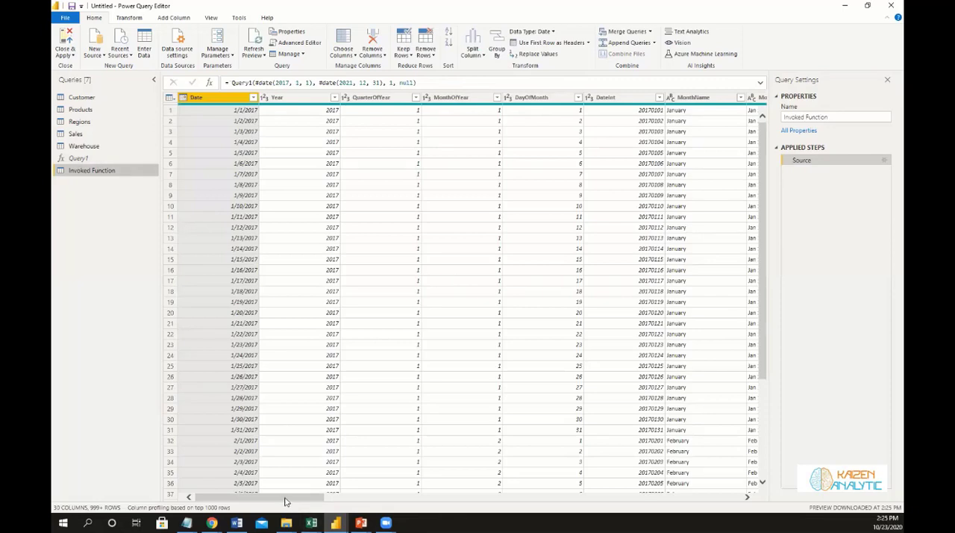
Look across the generated date table's columns, rename the Invoked Function query to Dates, and apply the query changes.
drag(284, 501, 736, 485)
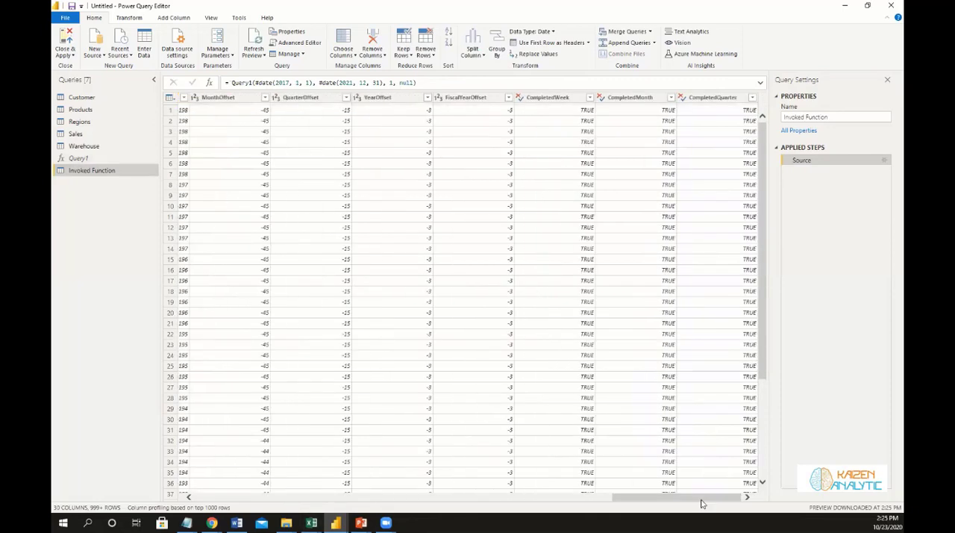
drag(676, 497, 284, 497)
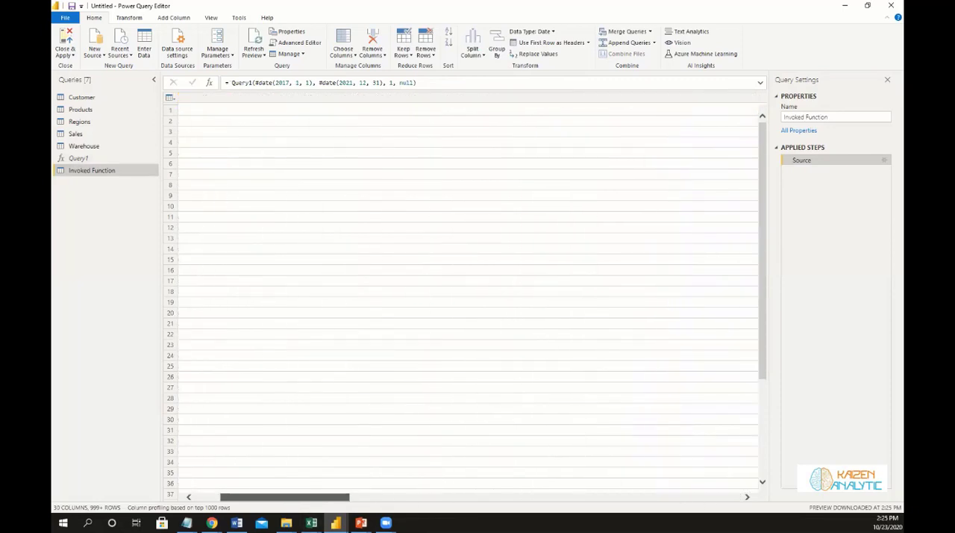
double_click(85, 171)
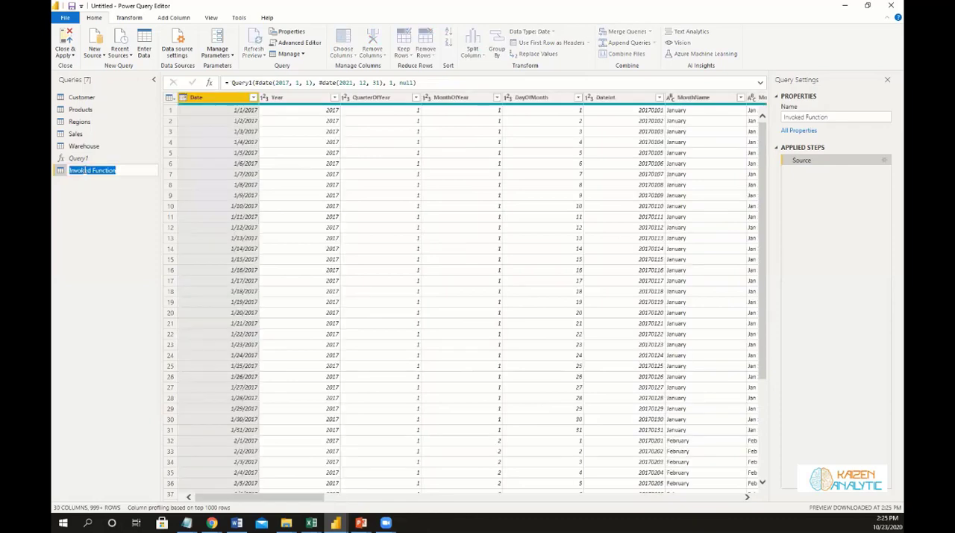
text(Dates)
key(Return)
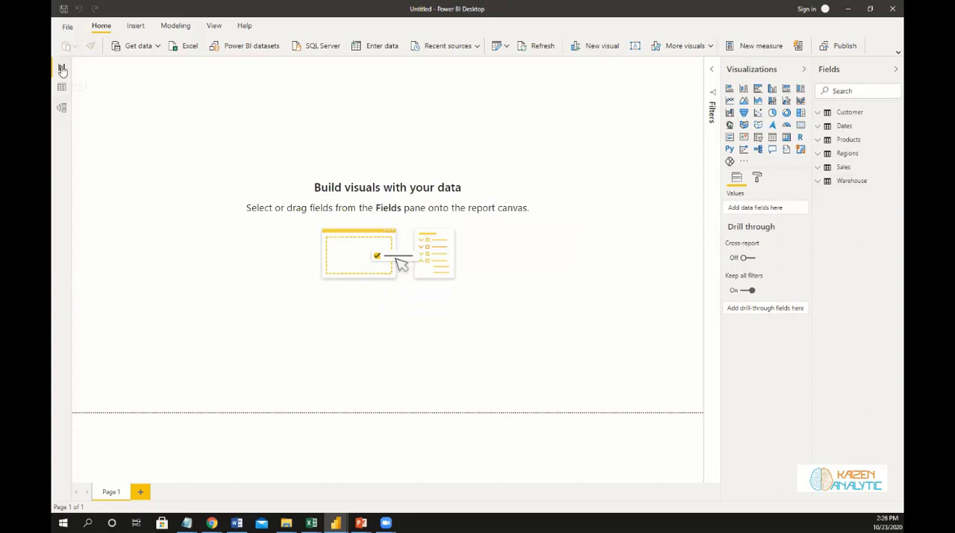
In the model view, delete the relationships between Products and Regions and between Regions and Warehouse.
click(62, 110)
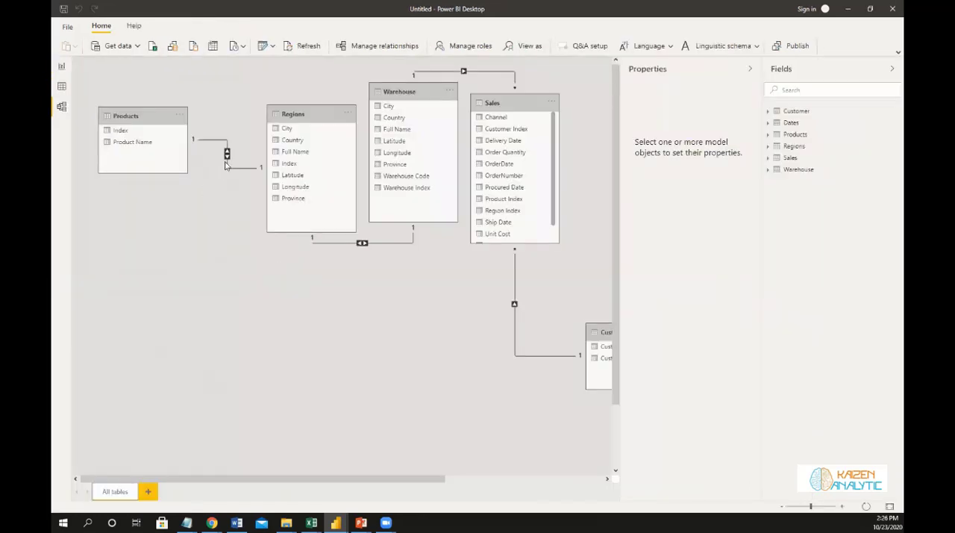
right_click(228, 164)
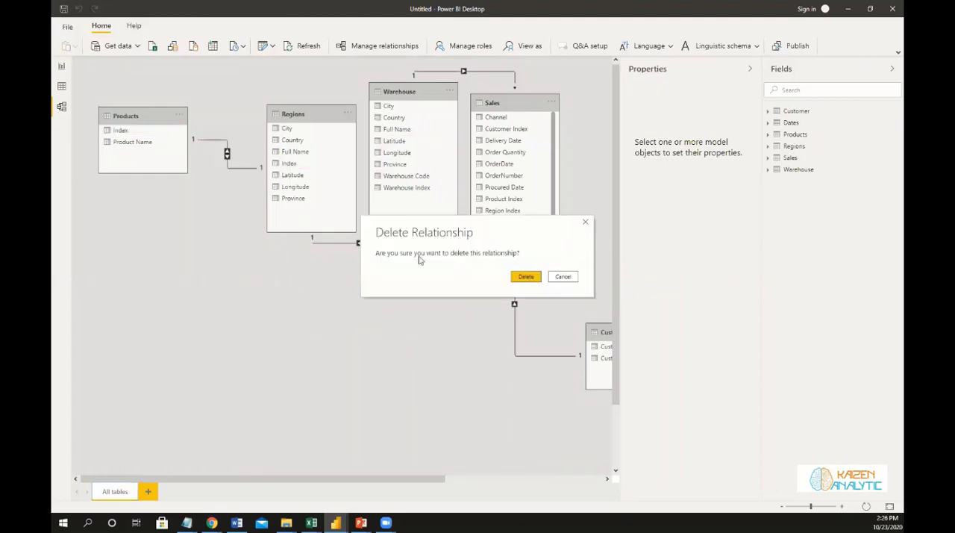
key(Escape)
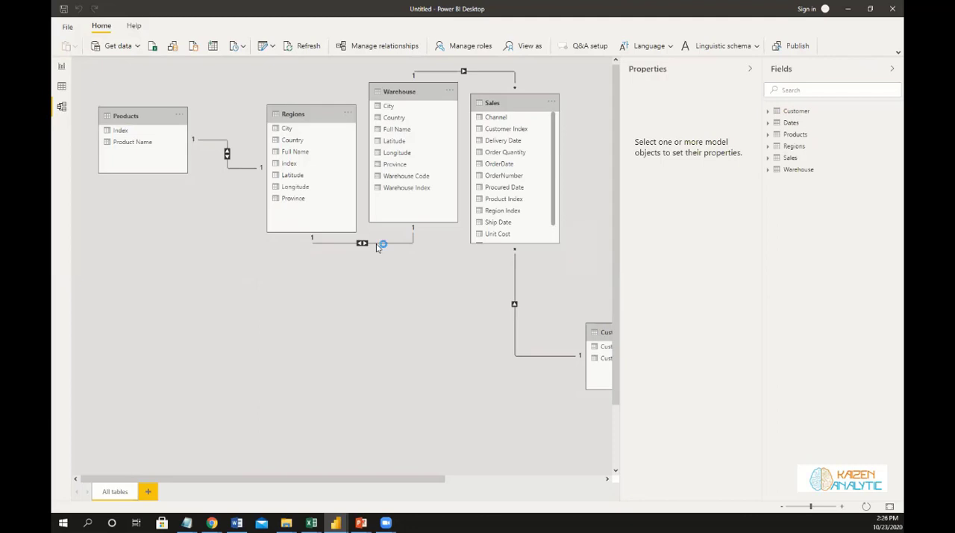
double_click(375, 244)
key(Delete)
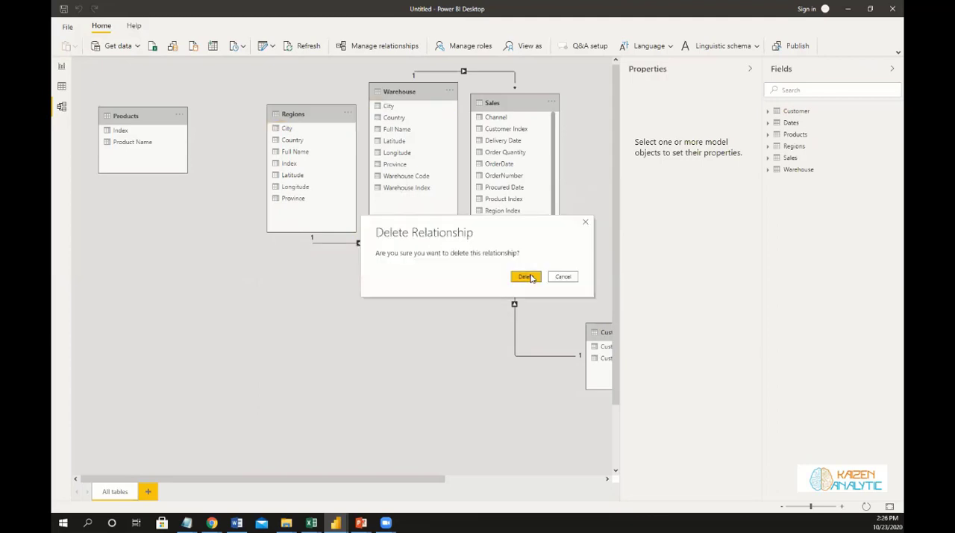
click(530, 276)
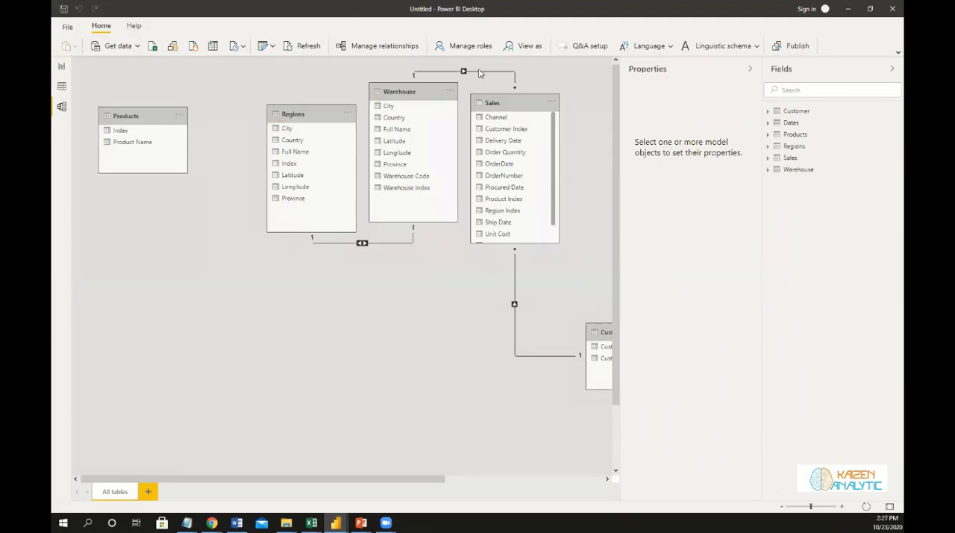
Delete the relationships linking the Sales table to the Warehouse and Customer tables.
double_click(480, 72)
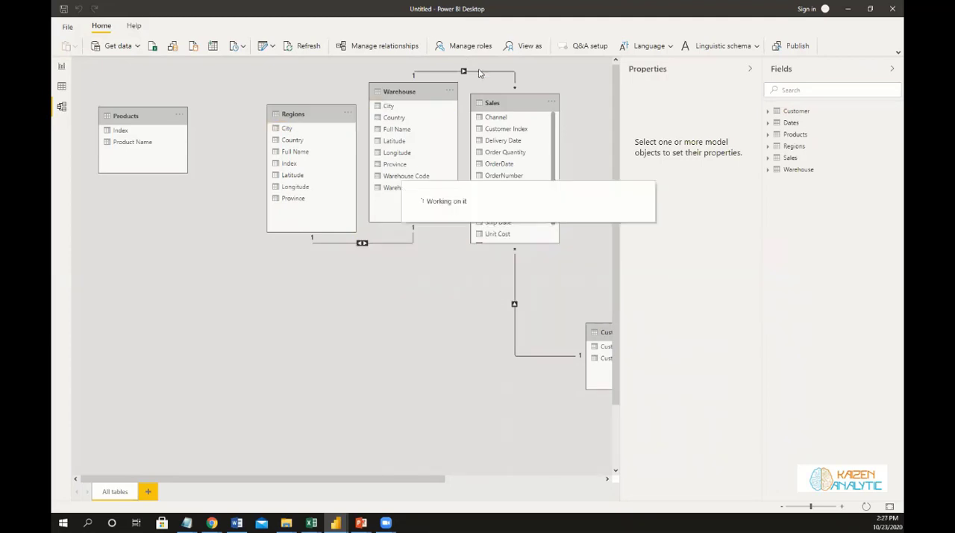
right_click(482, 73)
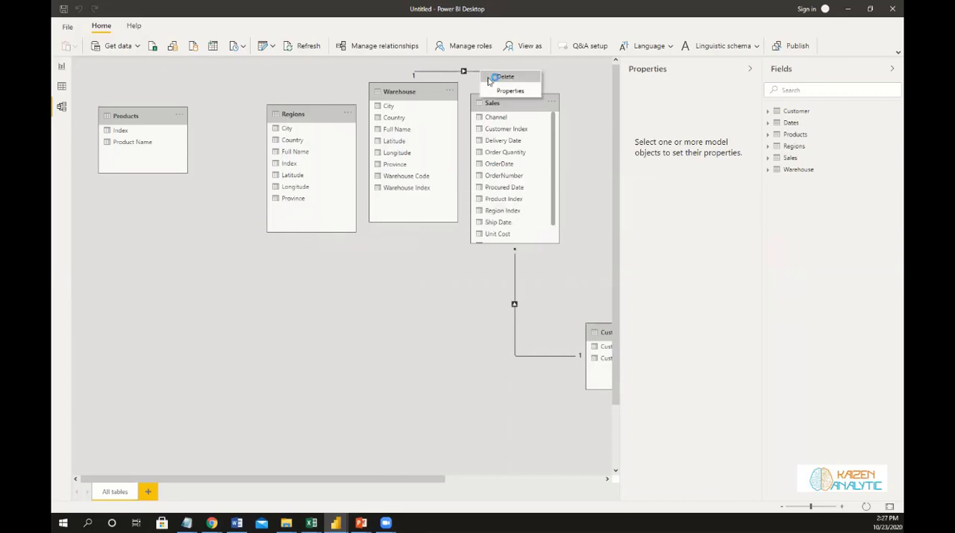
click(491, 79)
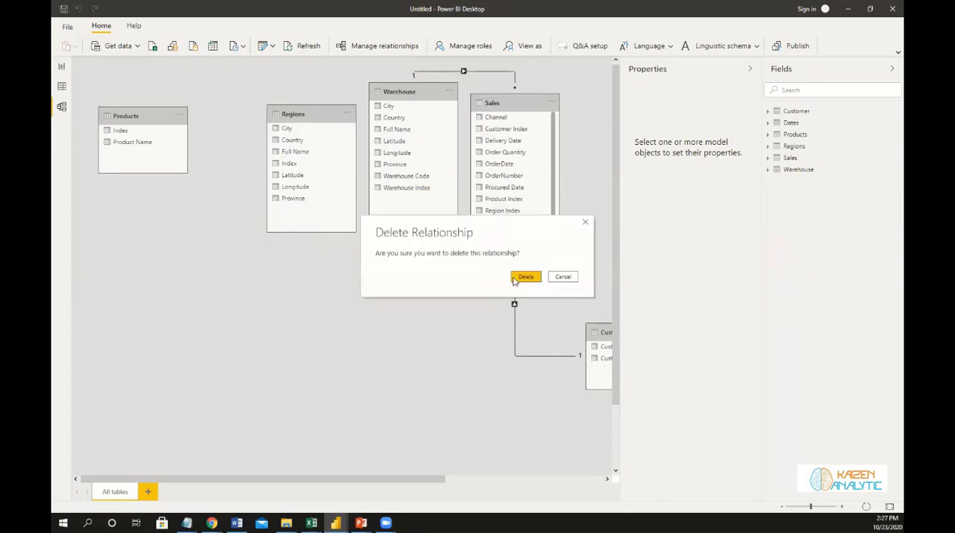
click(513, 277)
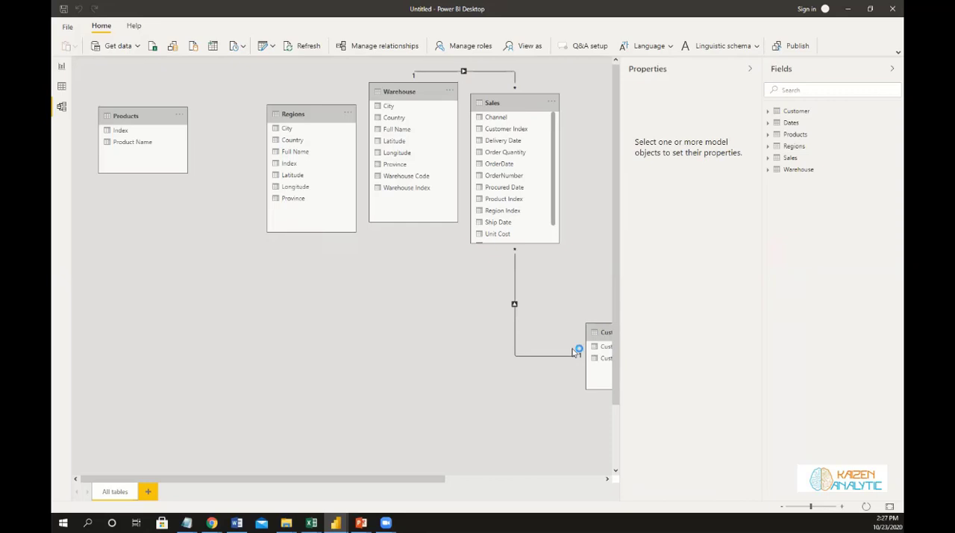
double_click(514, 324)
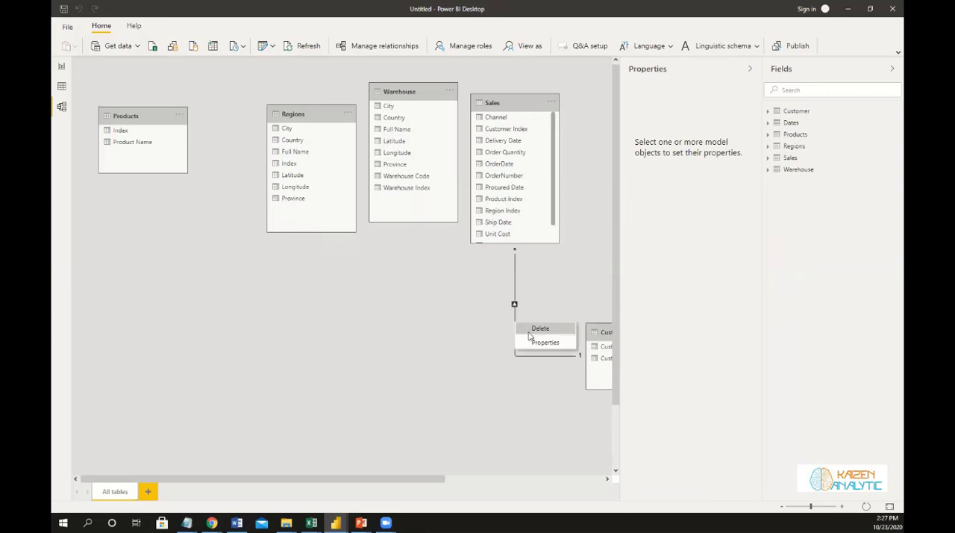
key(Delete)
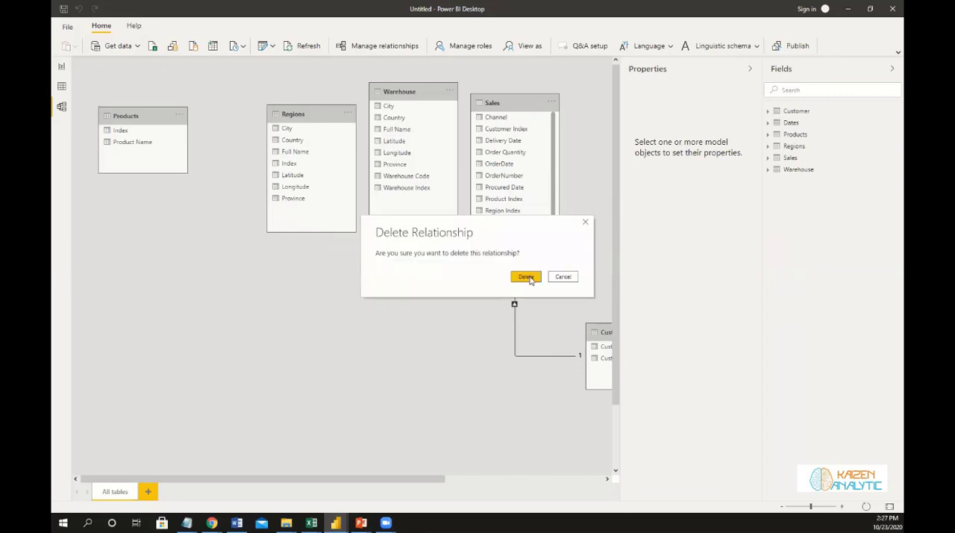
click(531, 277)
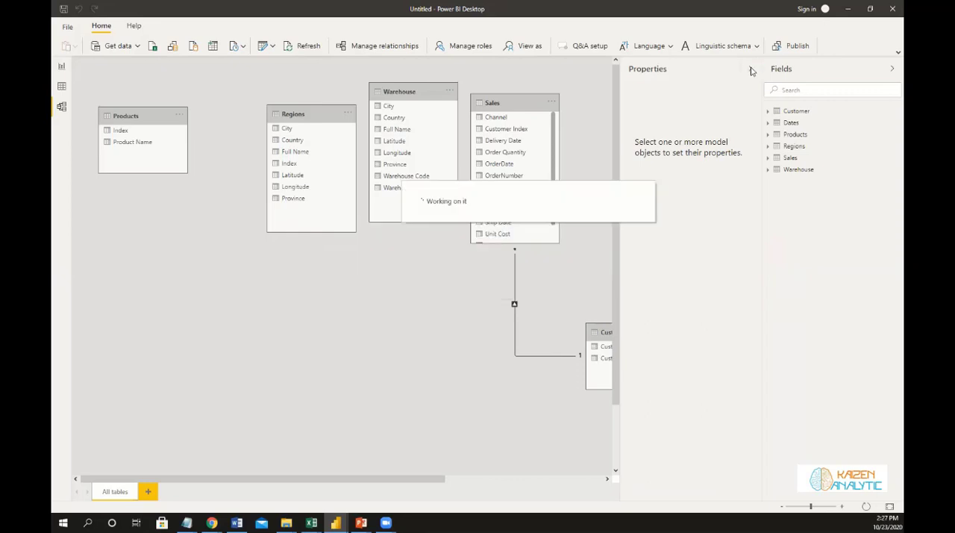
click(752, 71)
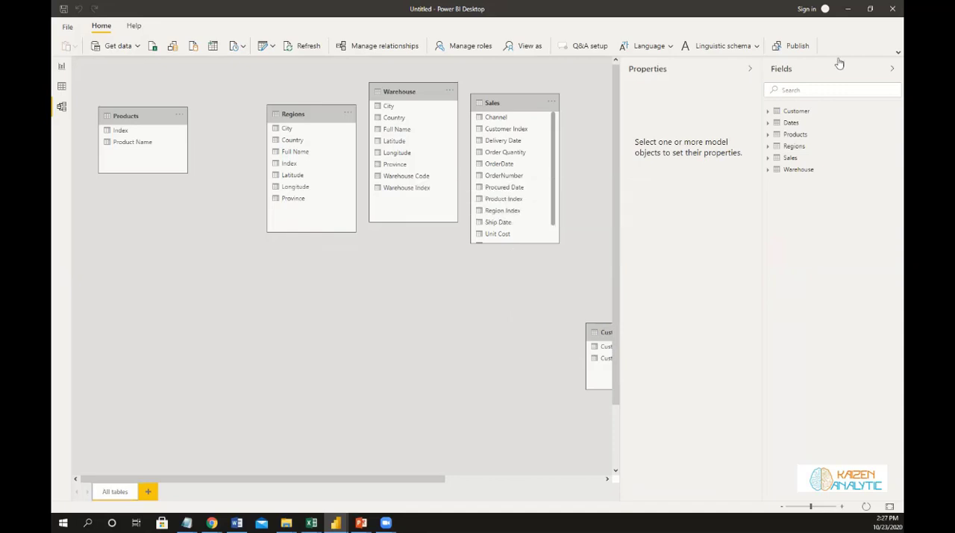
Bring the Dates and Customer tables side by side below Regions and Warehouse, and resize both cards to the same height.
drag(570, 479, 788, 491)
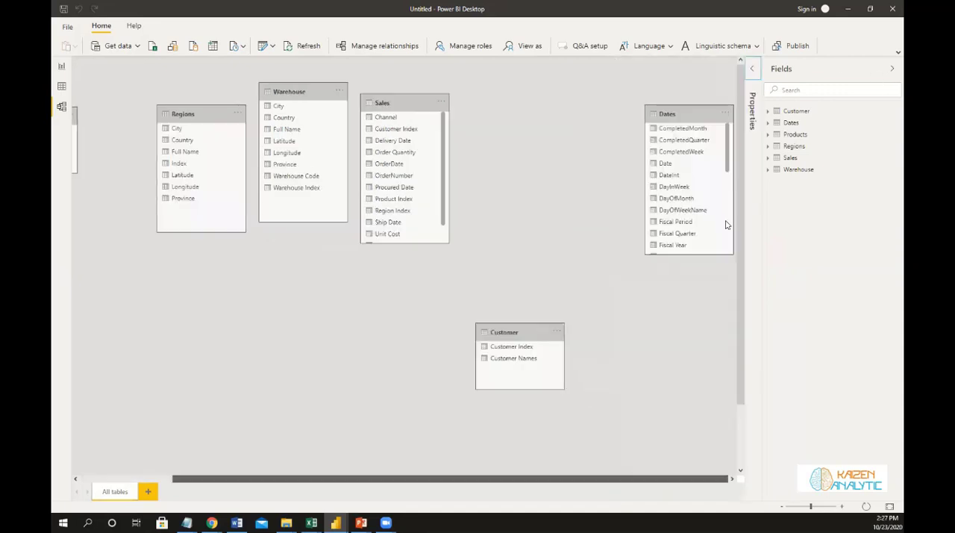
drag(696, 107, 174, 247)
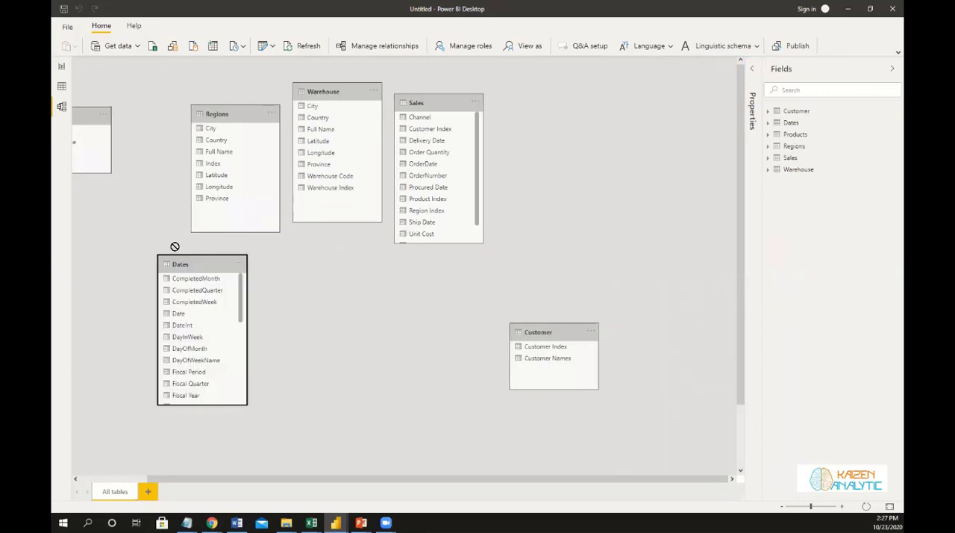
scroll(397, 347, down, 2)
drag(366, 479, 193, 478)
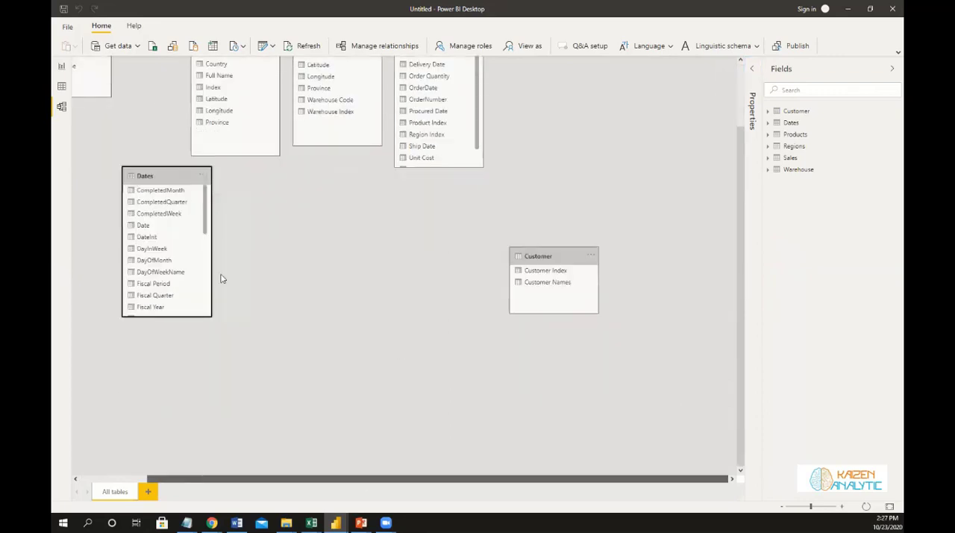
drag(626, 254, 347, 248)
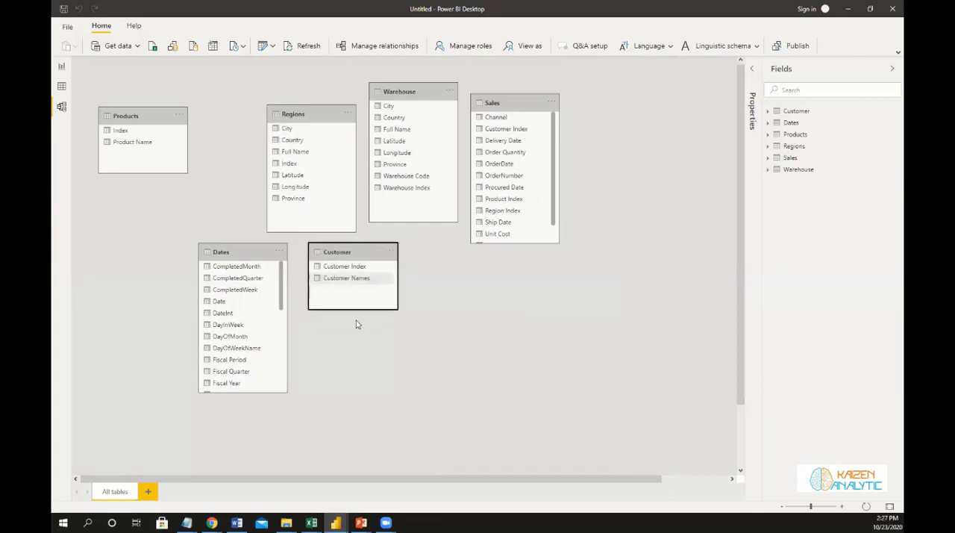
drag(349, 310, 349, 331)
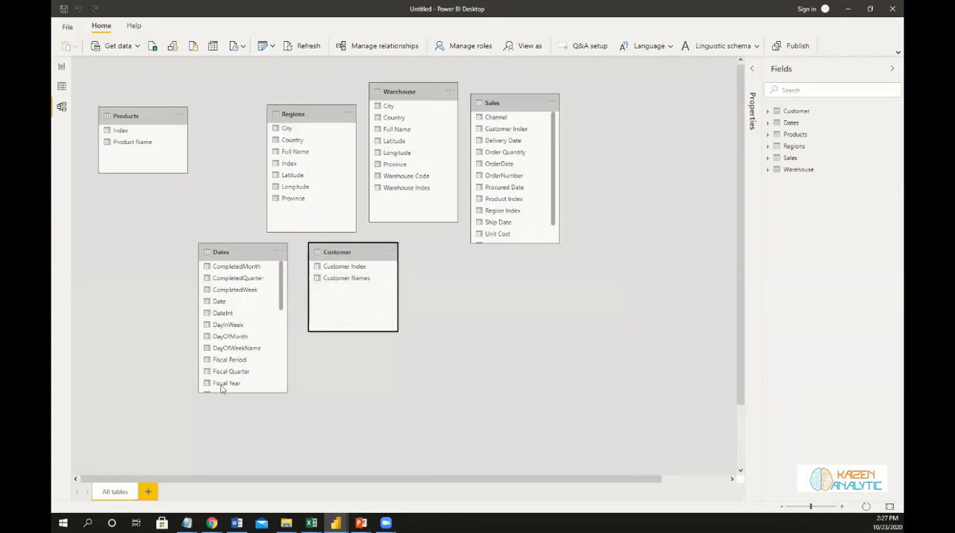
drag(231, 392, 243, 331)
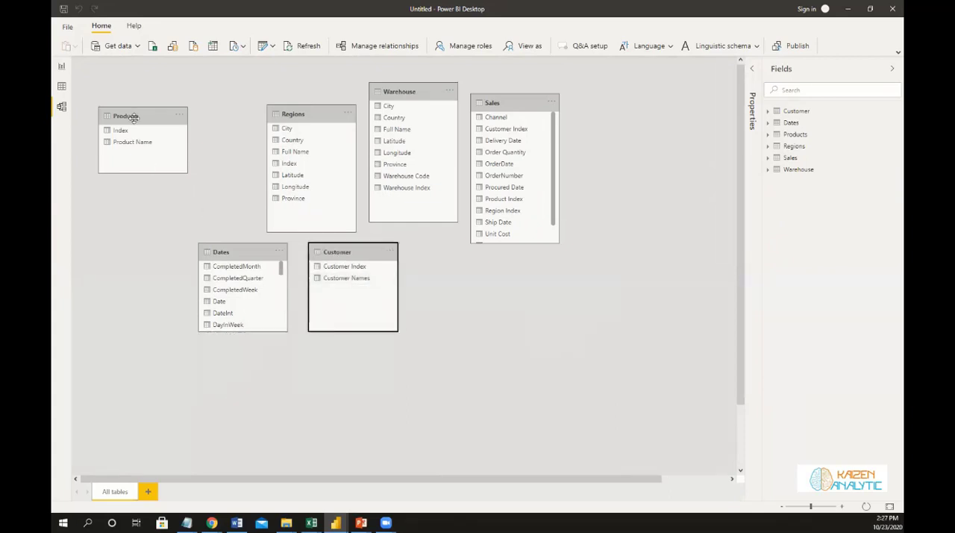
Line up Products, Regions, Sales and Warehouse in one row with Dates and Customer, adjusting their cards to the same height.
drag(130, 117, 114, 249)
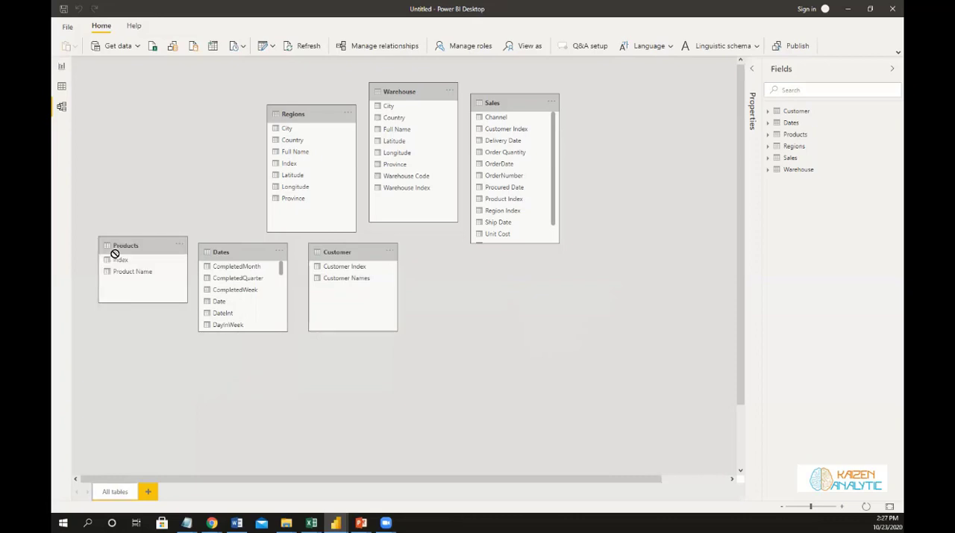
drag(129, 312, 134, 340)
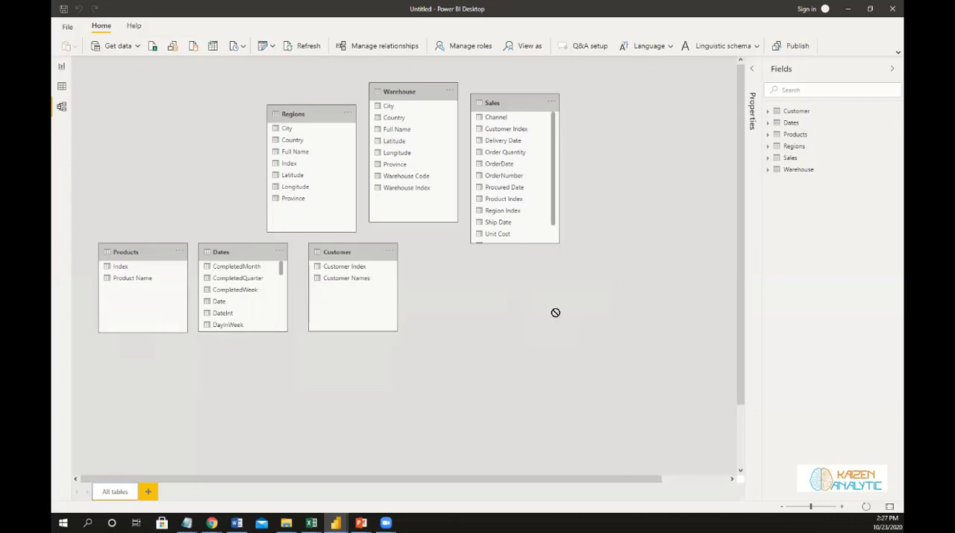
drag(476, 268, 457, 253)
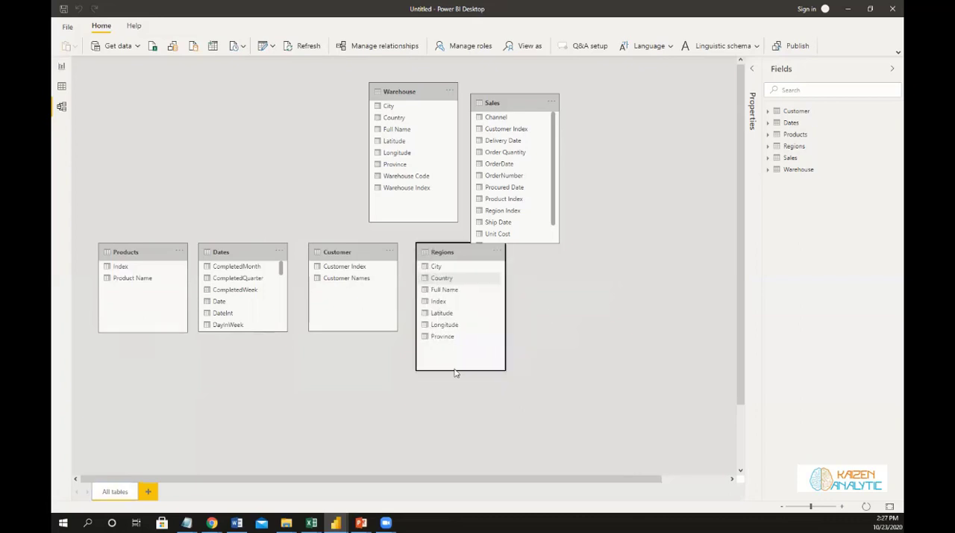
drag(452, 370, 459, 329)
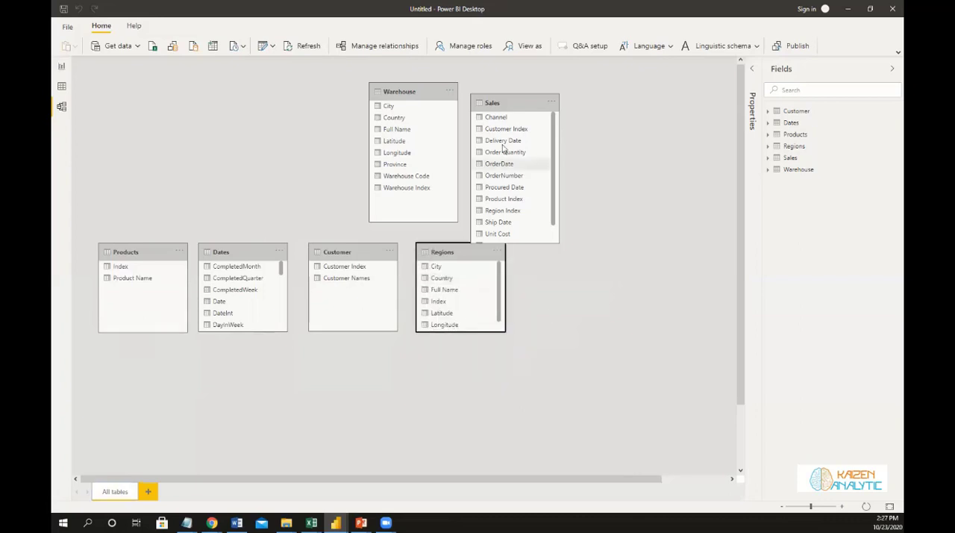
drag(503, 104, 552, 257)
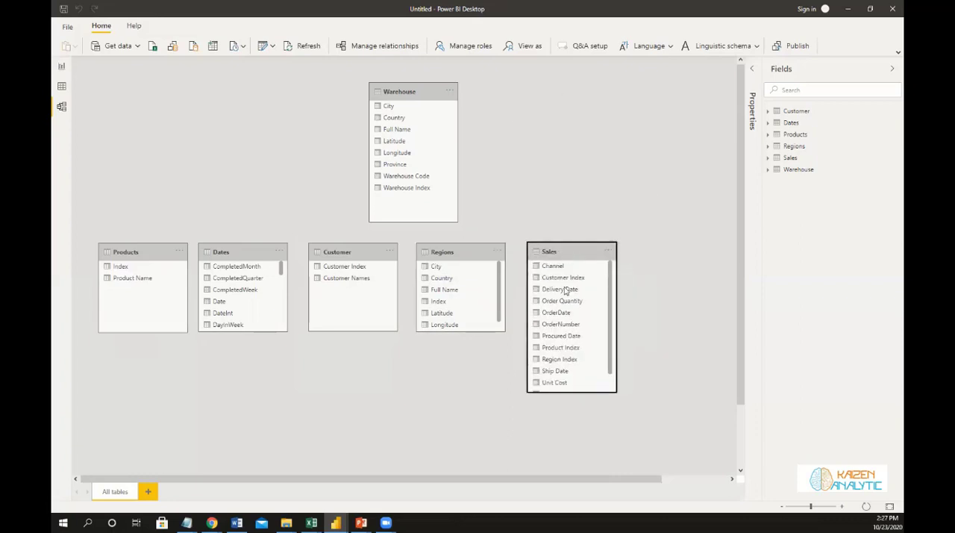
drag(579, 391, 575, 334)
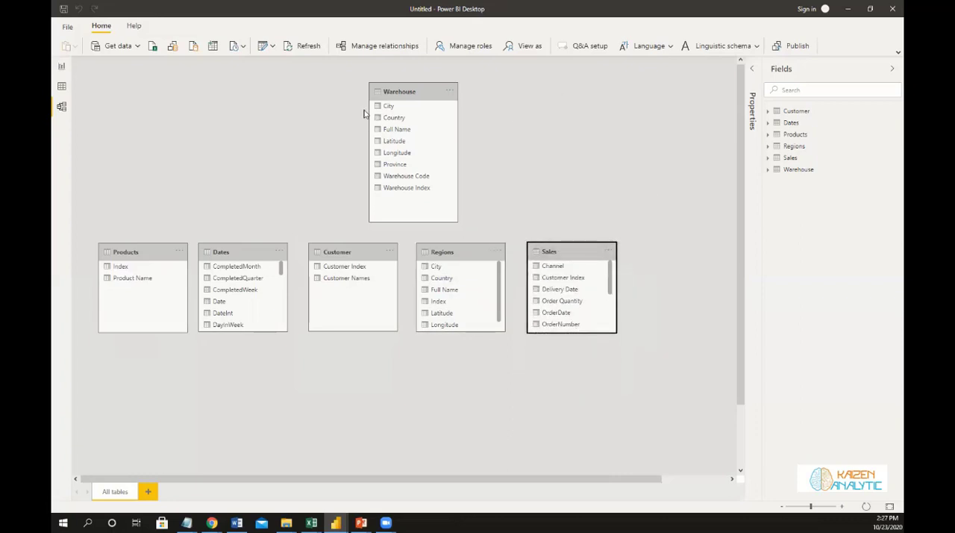
drag(389, 96, 653, 251)
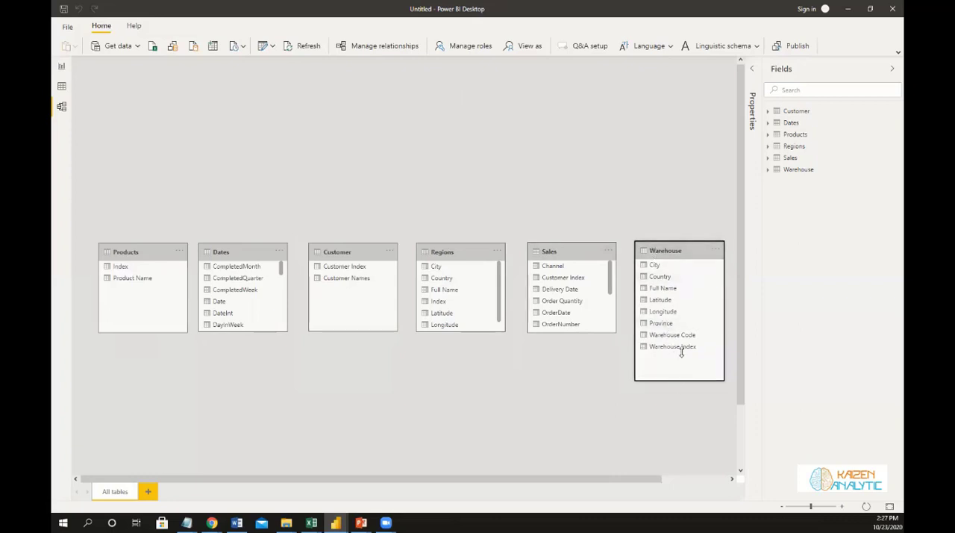
drag(681, 353, 686, 335)
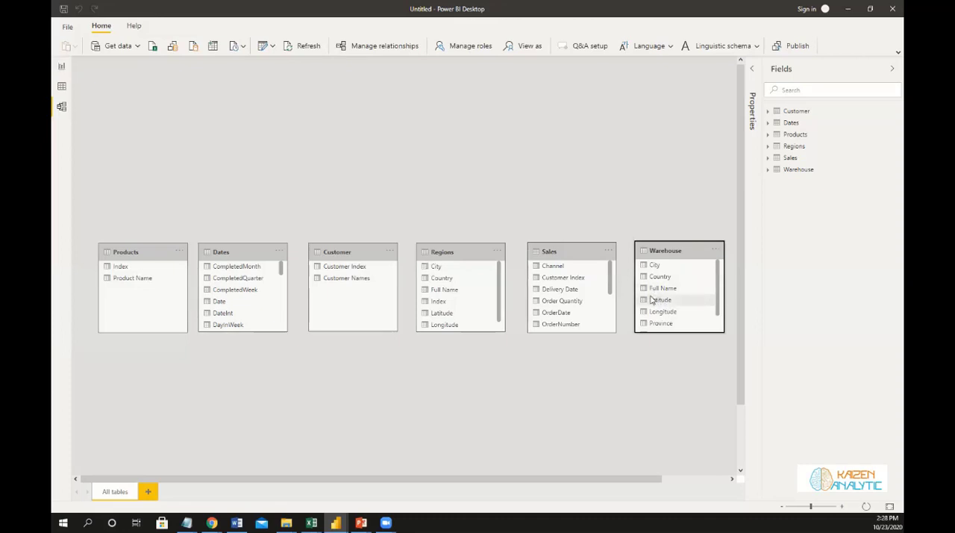
Arrange Products, Customer, Dates, Regions and Warehouse in a spaced upper row, with a taller Sales table directly below Dates.
drag(571, 251, 373, 371)
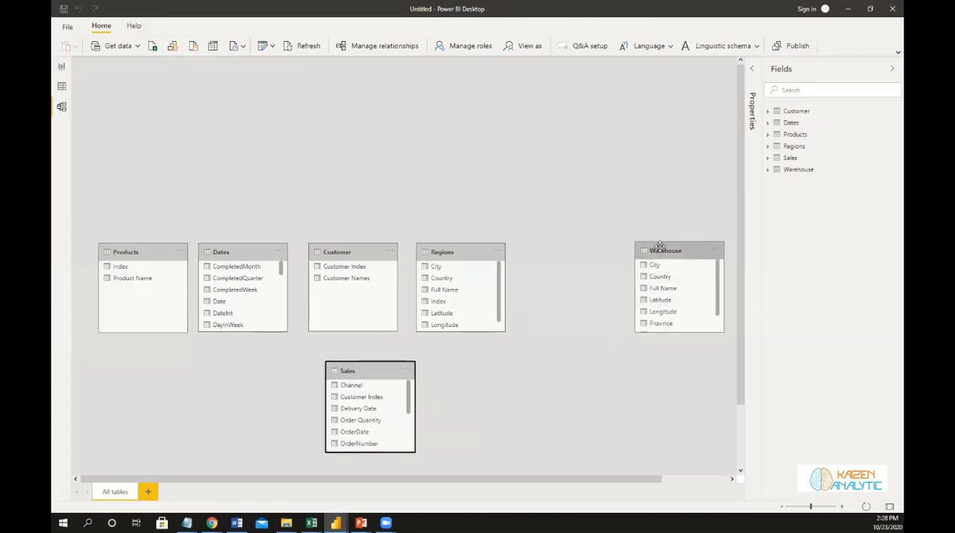
drag(661, 246, 547, 107)
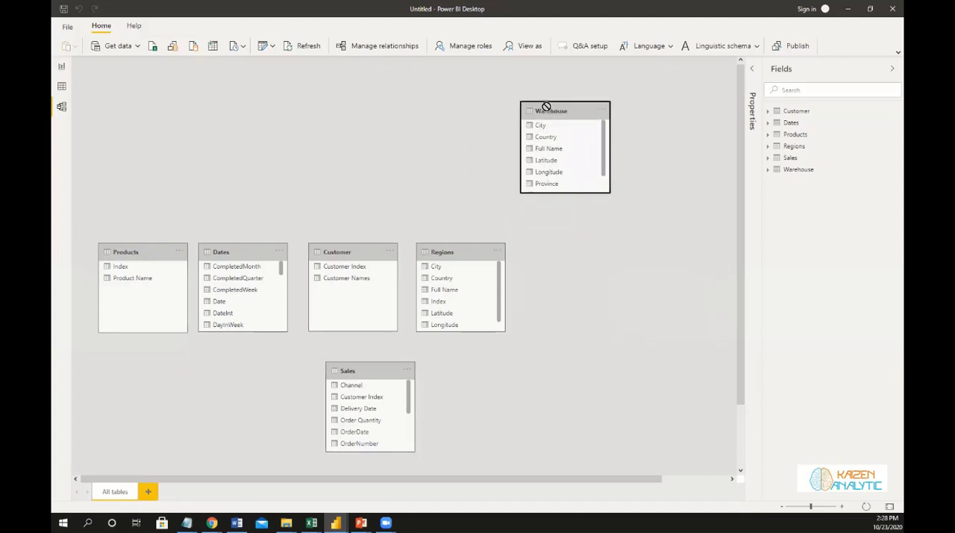
drag(463, 253, 462, 111)
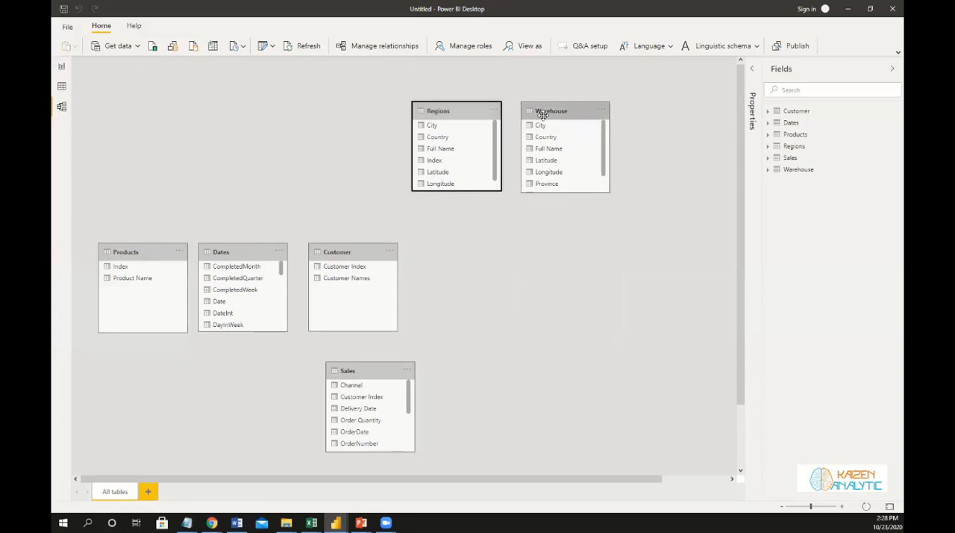
drag(341, 256, 221, 114)
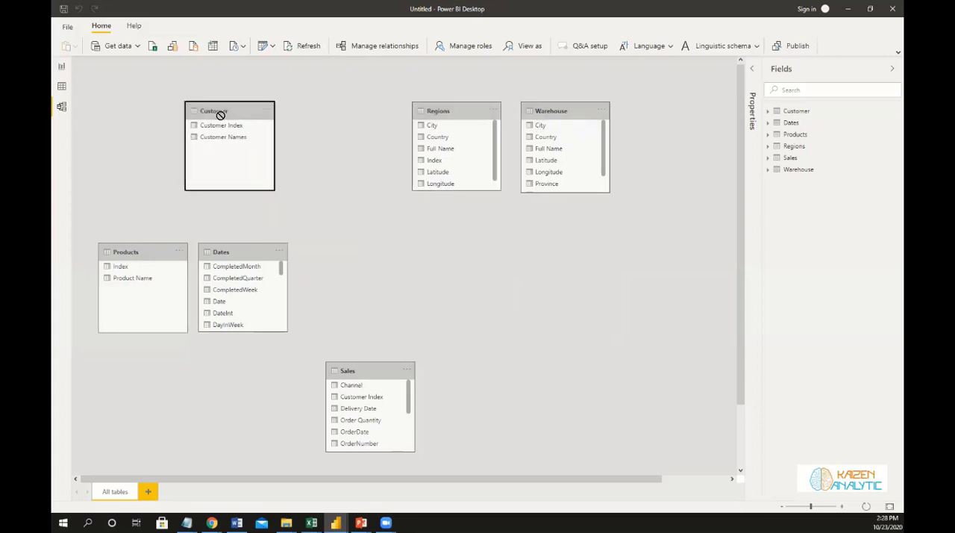
drag(149, 254, 106, 116)
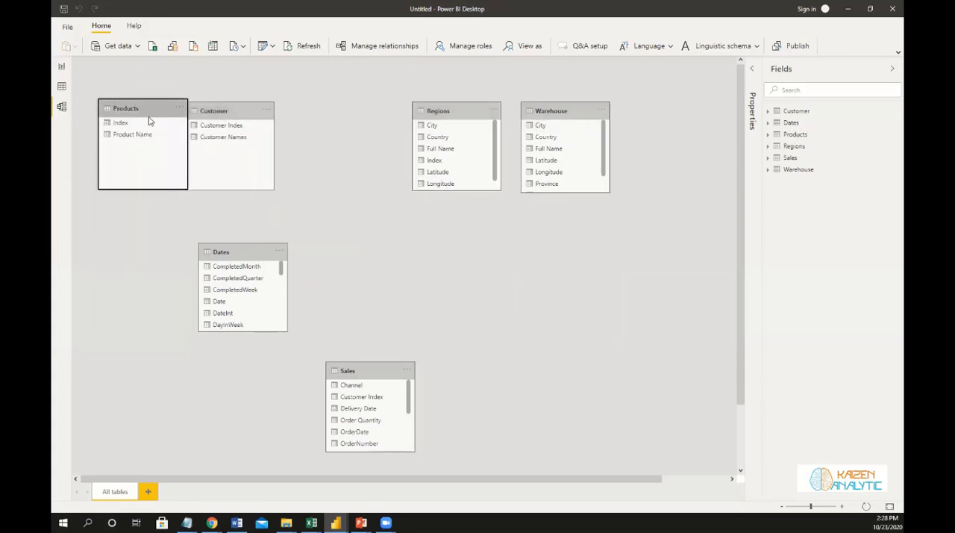
drag(226, 114, 261, 111)
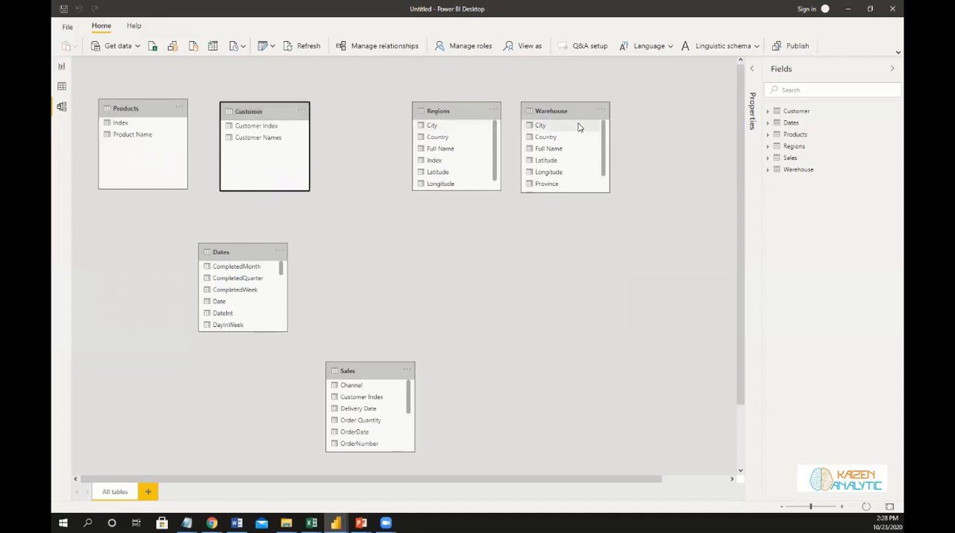
drag(603, 110, 682, 108)
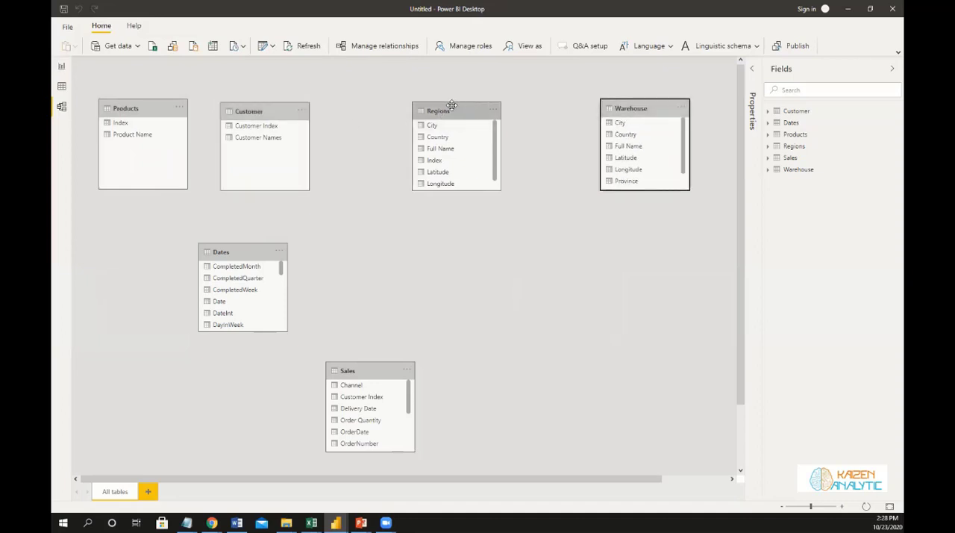
drag(481, 107, 550, 106)
drag(236, 252, 392, 111)
drag(379, 373, 408, 323)
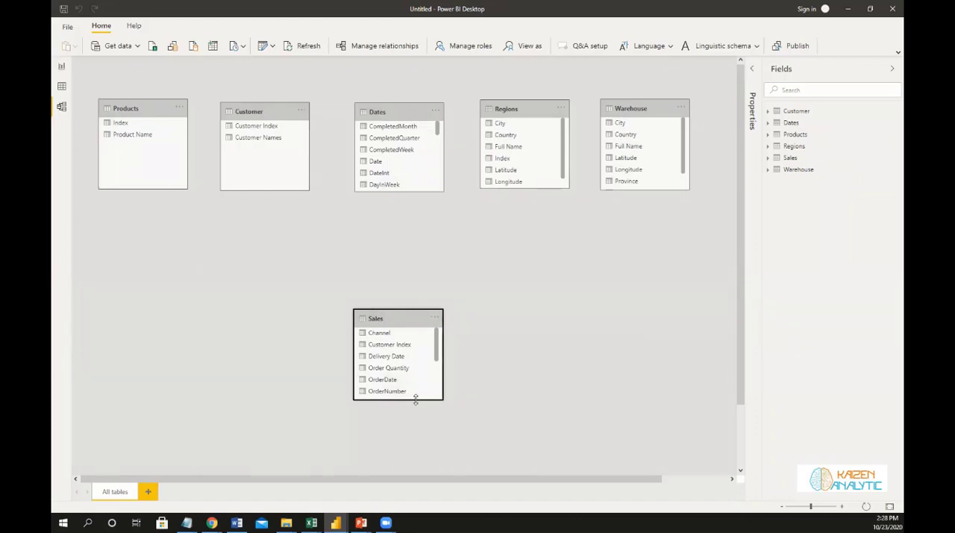
drag(416, 399, 414, 445)
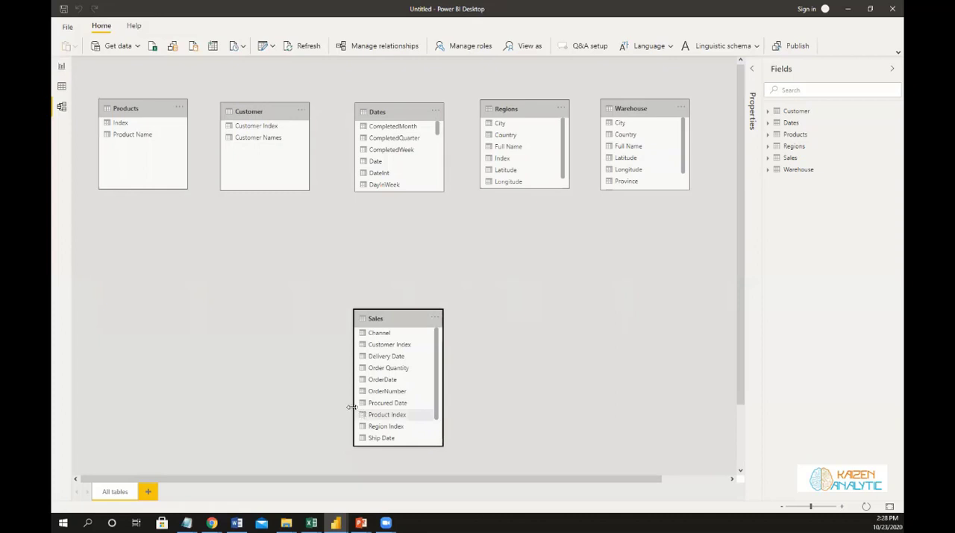
Relate Warehouse Index in Warehouse to Warehouse Index in Sales, and Index in Regions to Region Index in Sales.
scroll(630, 152, down, 2)
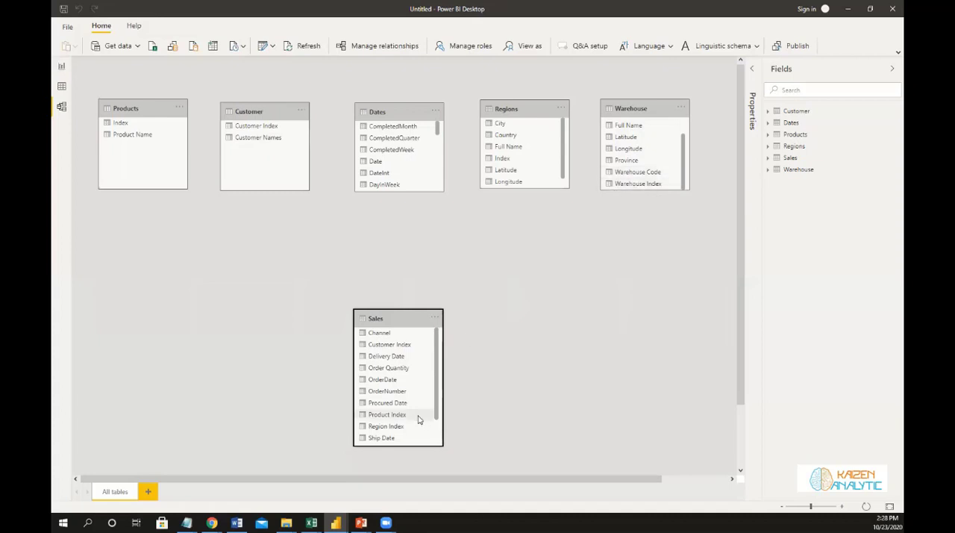
scroll(418, 417, down, 2)
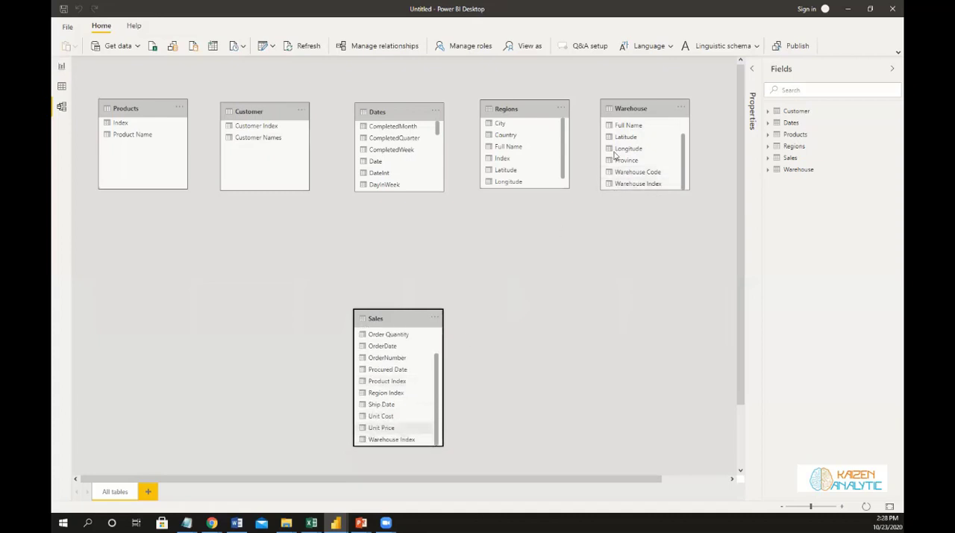
drag(626, 185, 411, 439)
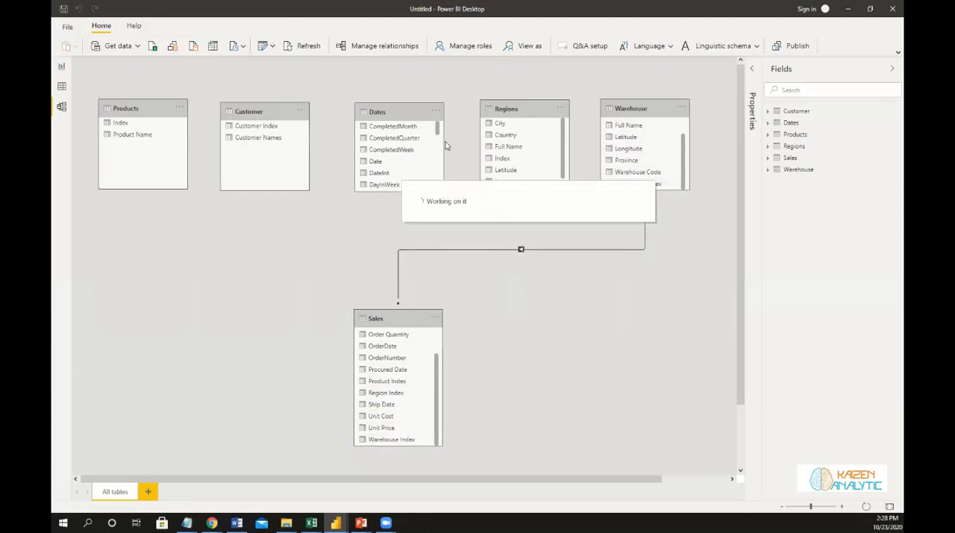
scroll(521, 149, down, 1)
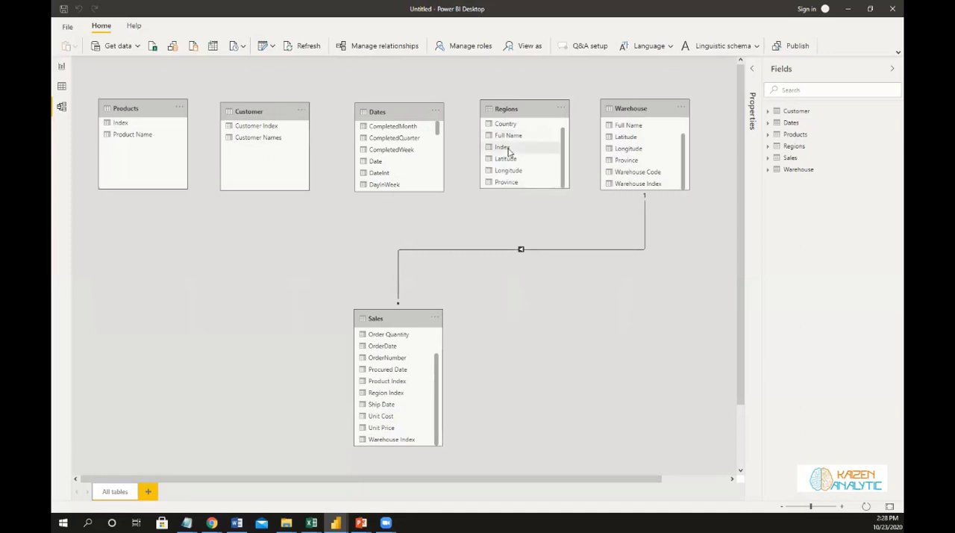
drag(477, 430, 414, 389)
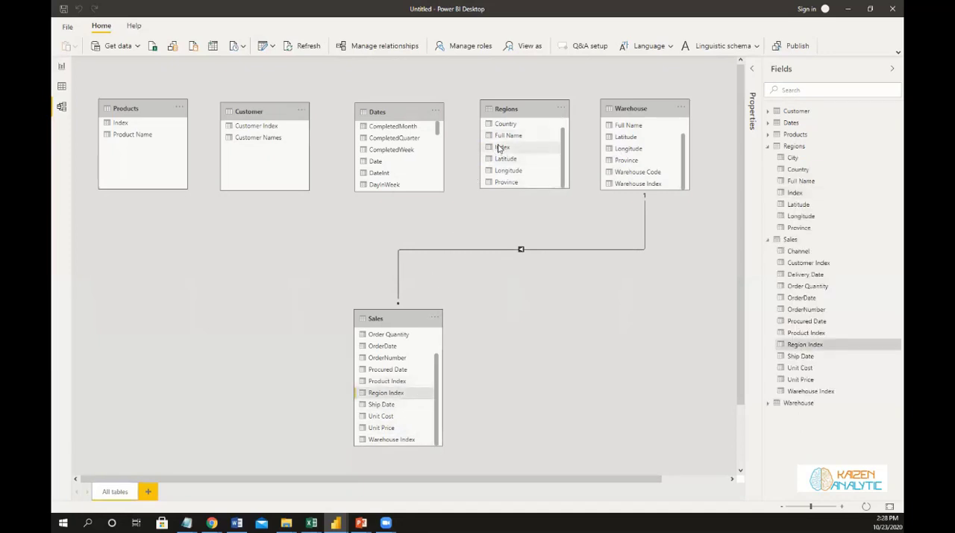
drag(498, 148, 386, 393)
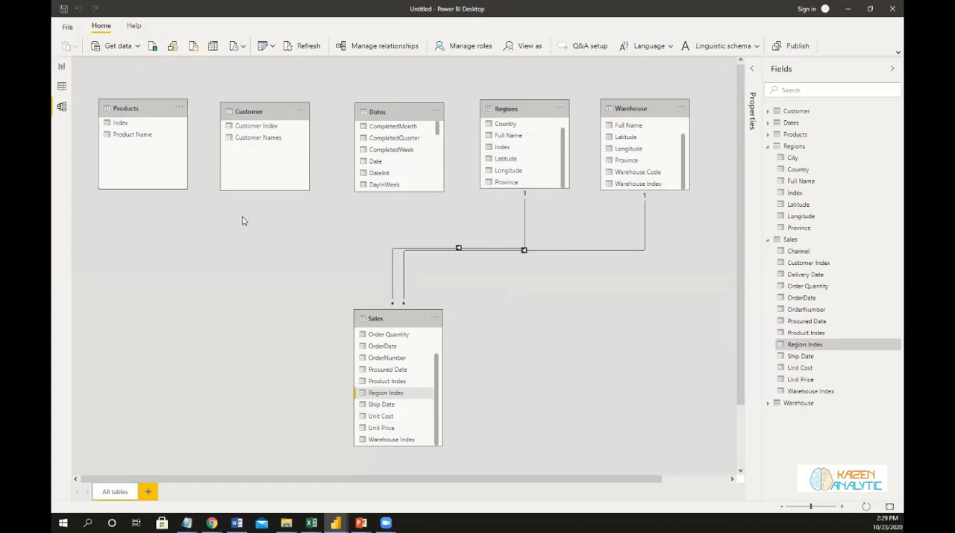
Relate Customer Index in Customer to Customer Index in Sales, and Index in Products to Product Index in Sales.
click(254, 128)
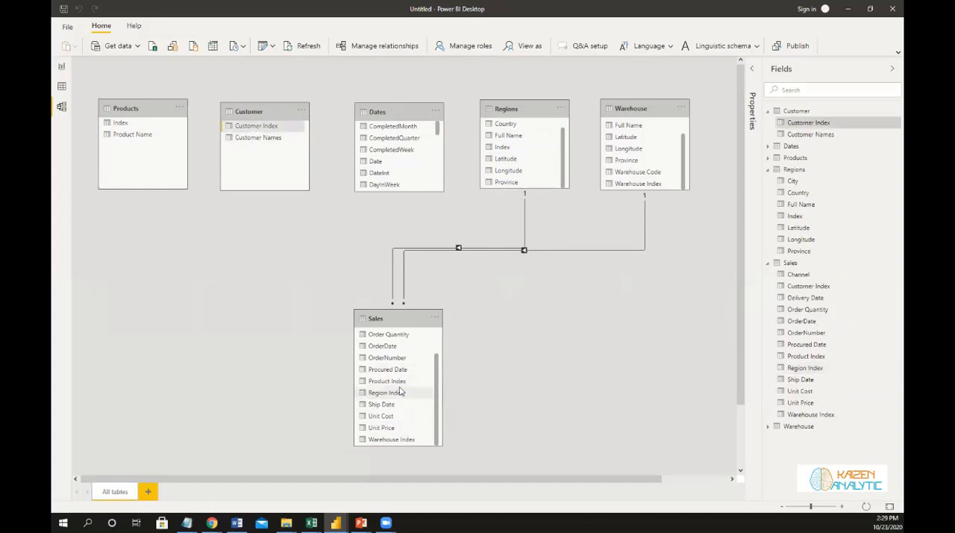
scroll(402, 391, up, 2)
mouse_move(401, 344)
mouse_down()
mouse_move(224, 190)
mouse_move(241, 129)
mouse_move(333, 243)
mouse_move(386, 344)
mouse_up()
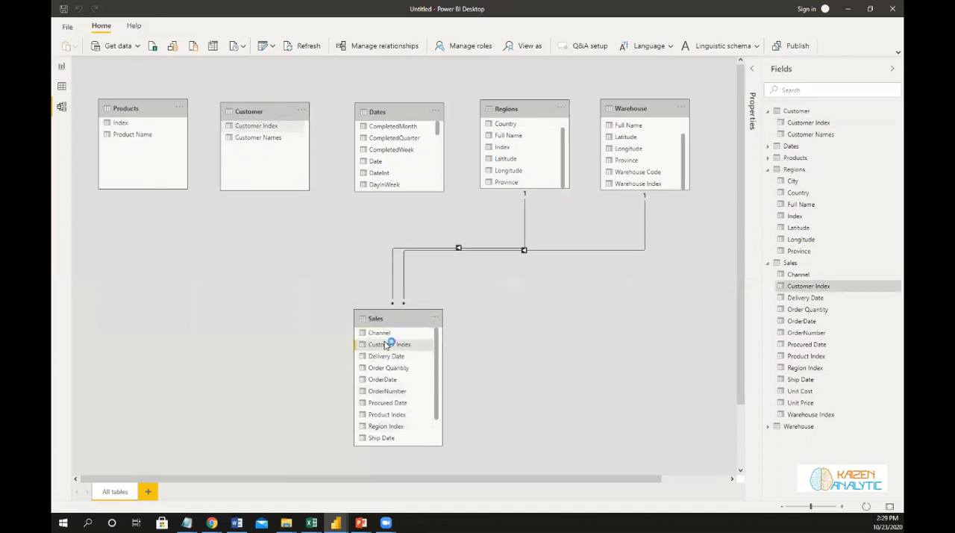
drag(385, 345, 386, 345)
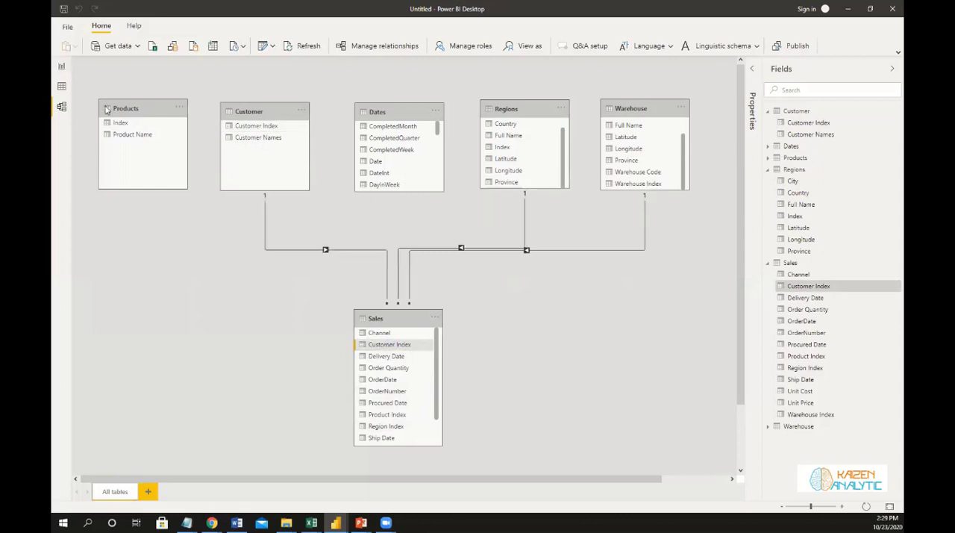
drag(111, 124, 398, 420)
drag(118, 124, 365, 421)
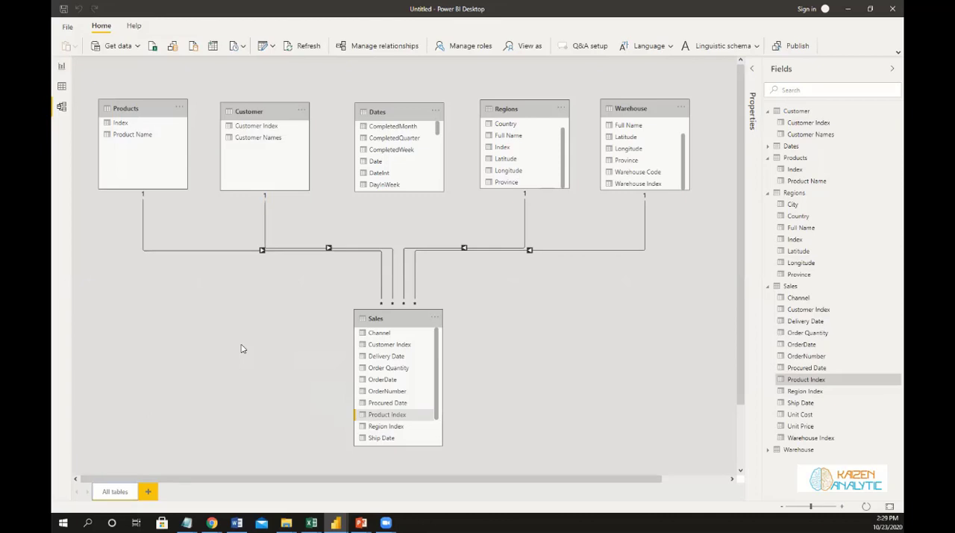
Switch to Excel and bring up the Warehouse sheet of the Final Database - Supply Chain Analytics in Power BI workbook.
mouse_move(311, 523)
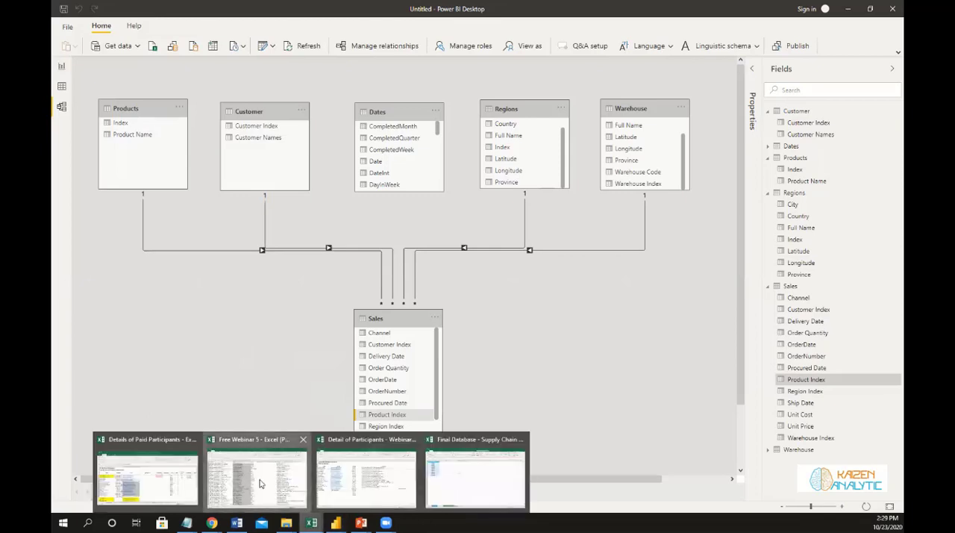
click(842, 10)
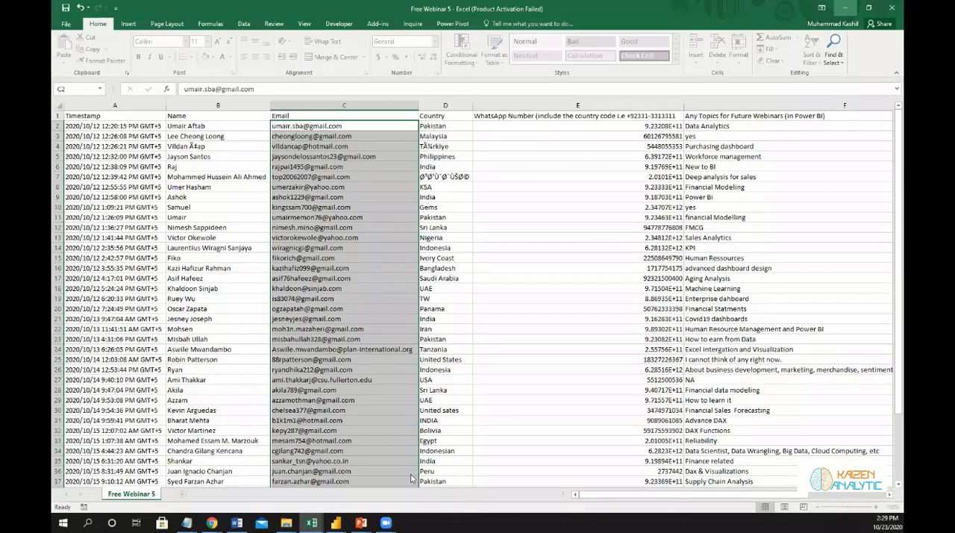
click(336, 522)
mouse_move(311, 522)
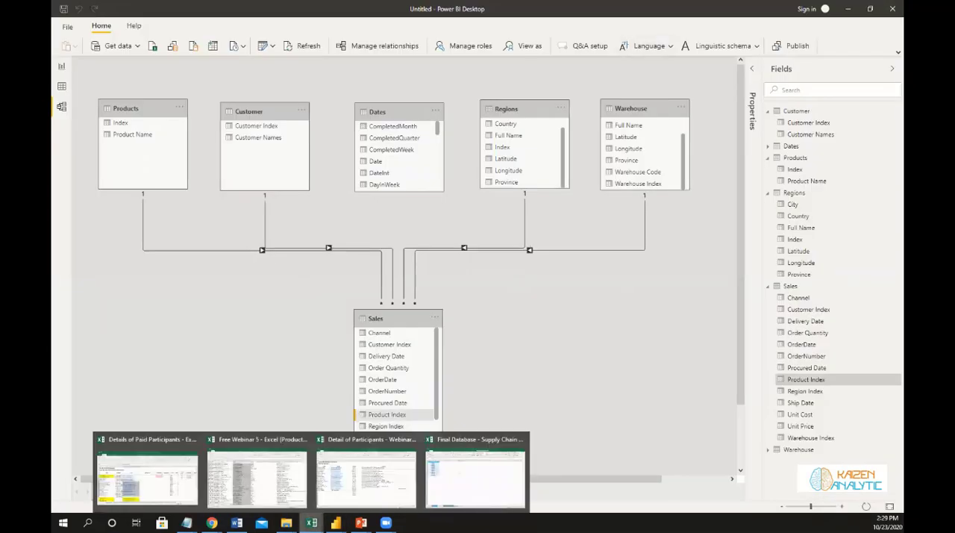
click(456, 481)
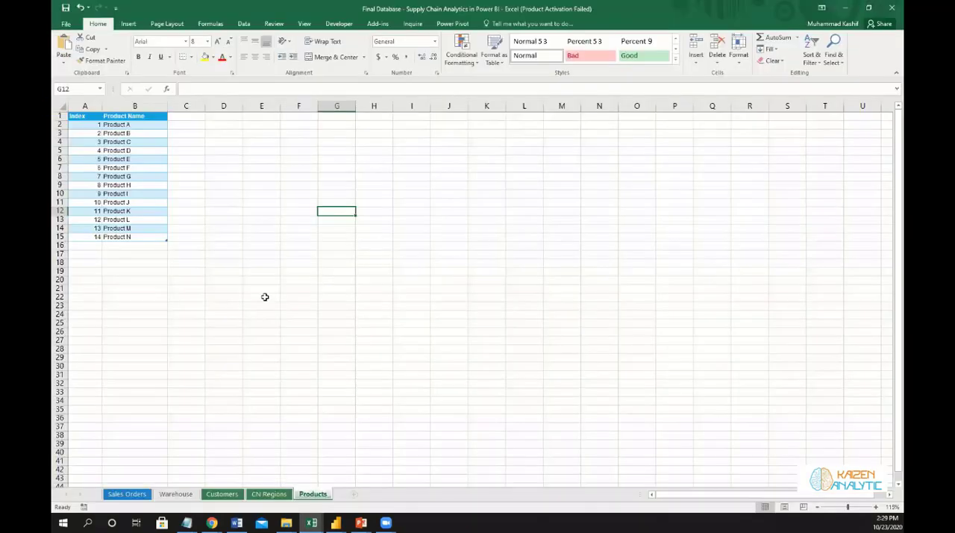
click(175, 494)
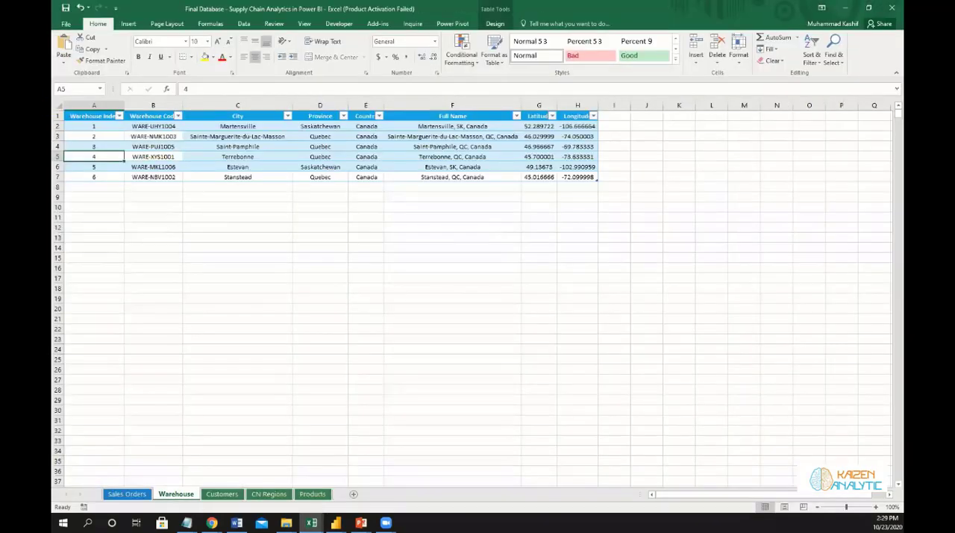
click(311, 522)
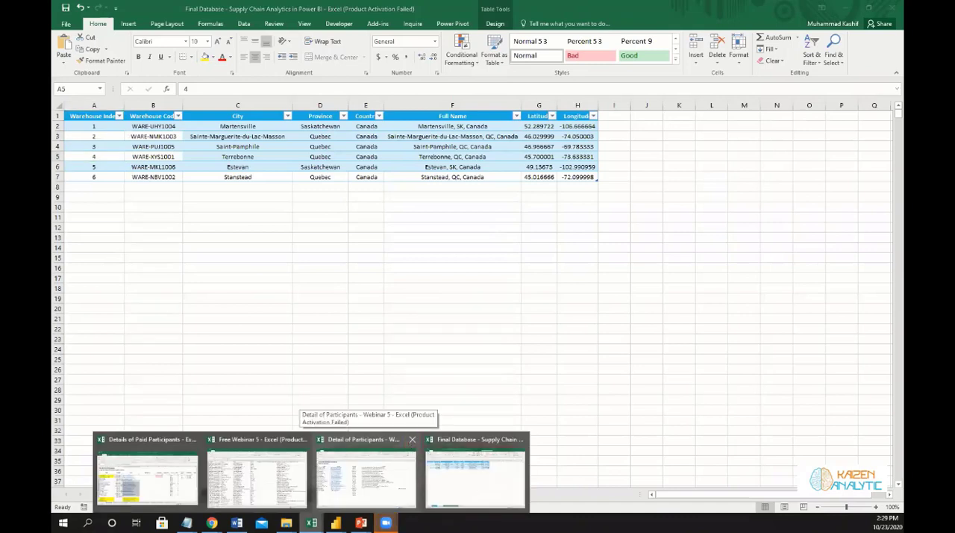
click(476, 477)
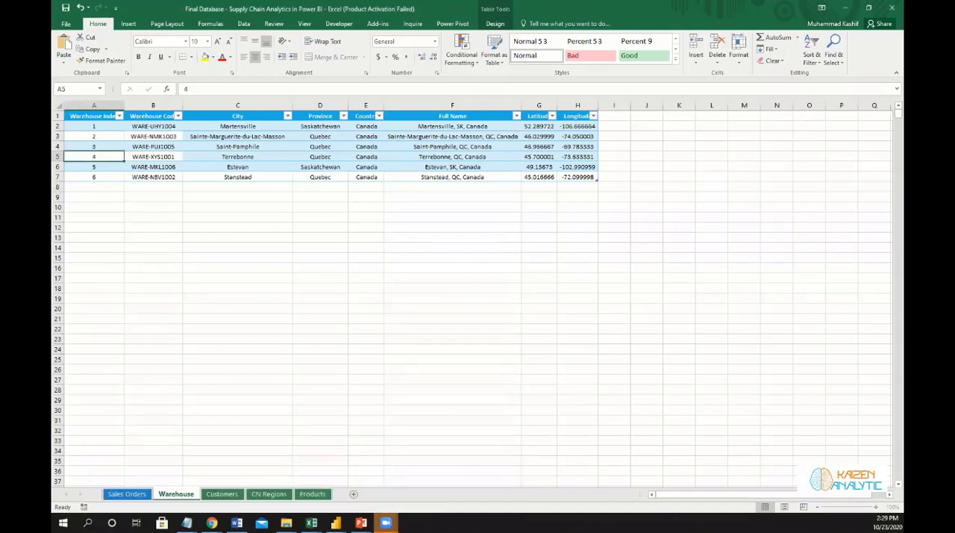
Close the Free Webinar 5 workbook, saving its changes and keeping the CSV (Comma delimited) format.
click(312, 522)
click(358, 438)
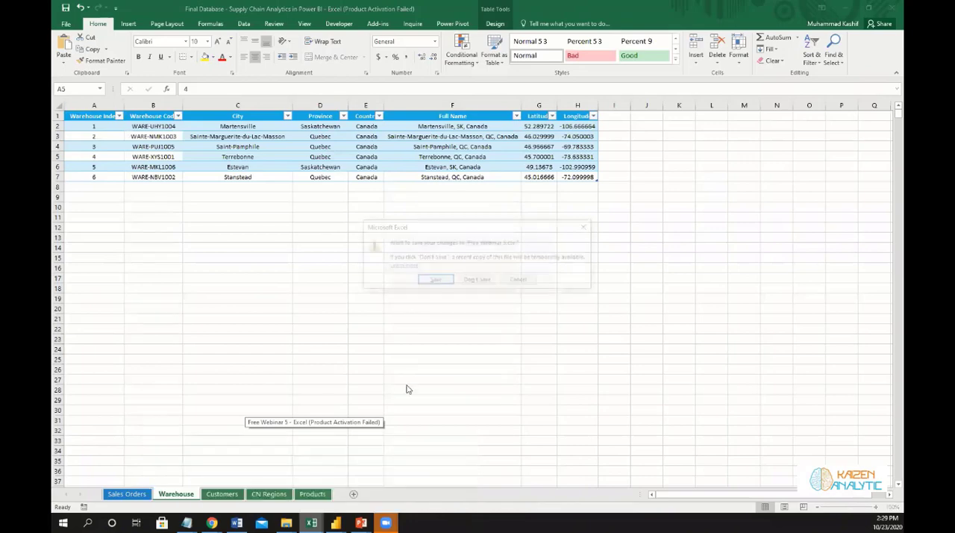
click(435, 281)
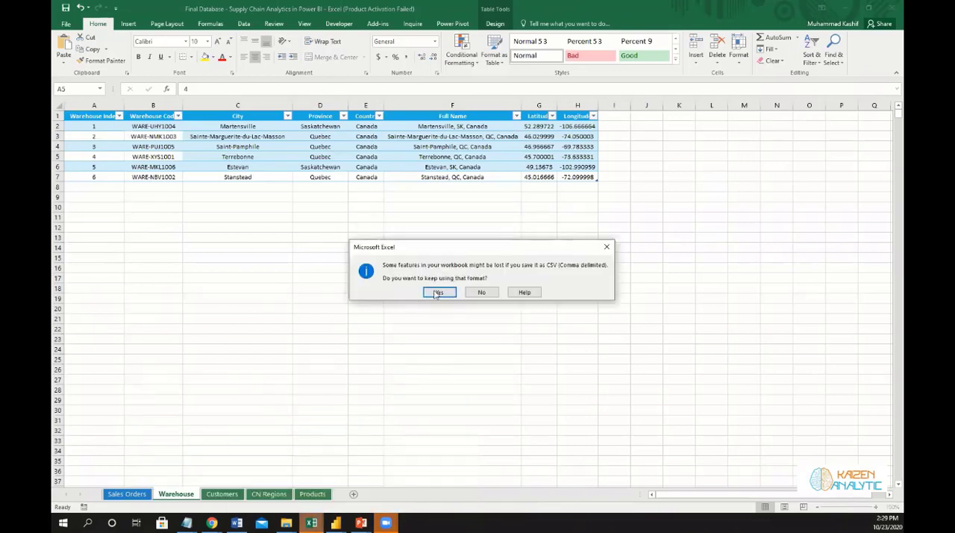
click(440, 291)
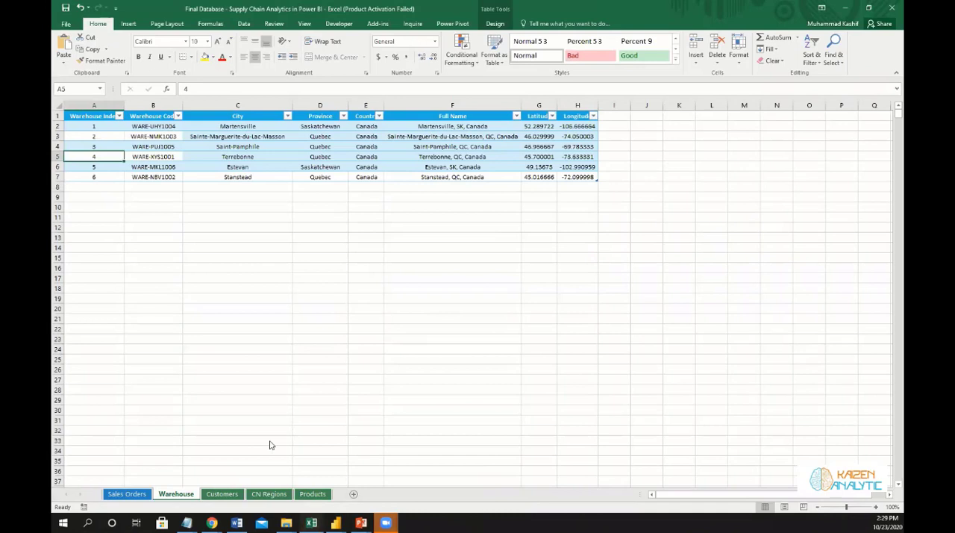
click(365, 477)
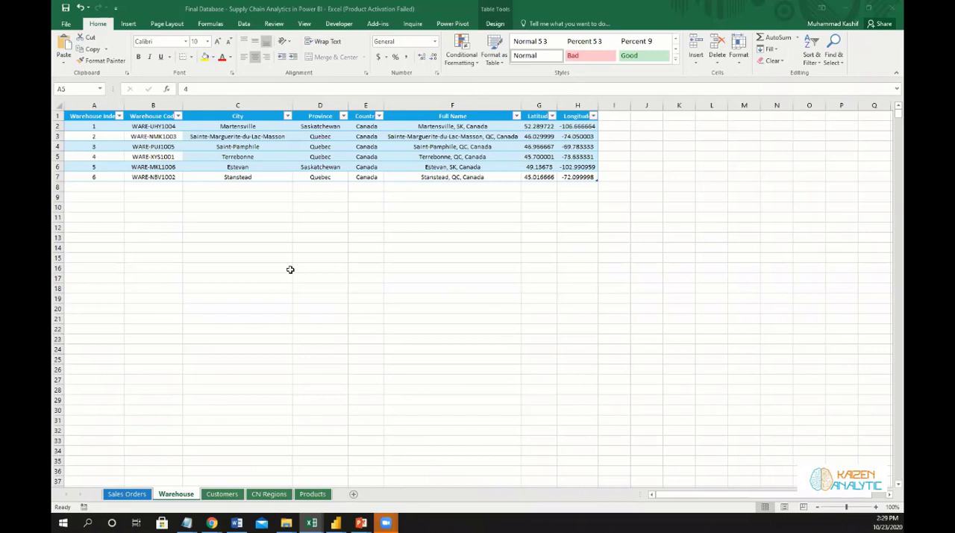
Examine the date columns from Procured Date to Delivery Date on the Sales Orders sheet.
click(178, 242)
click(178, 241)
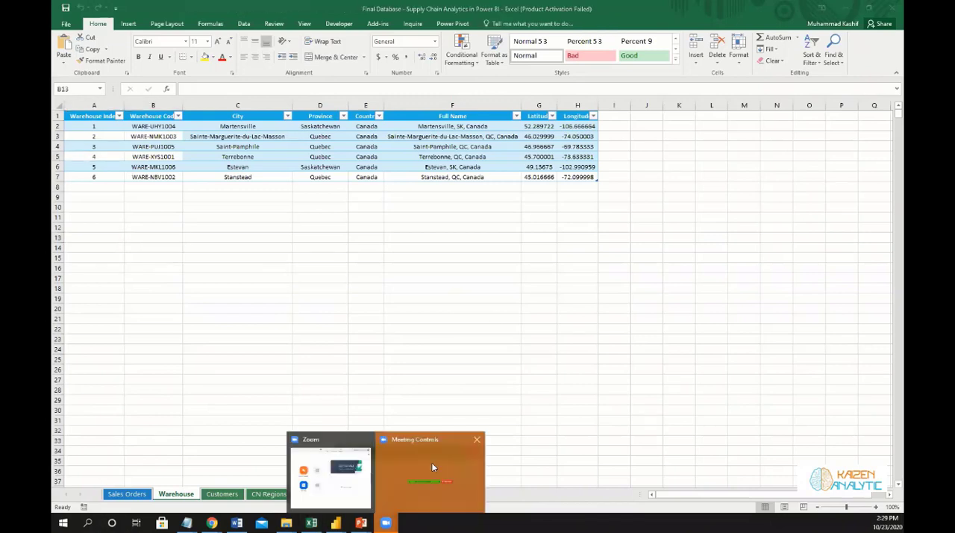
click(431, 462)
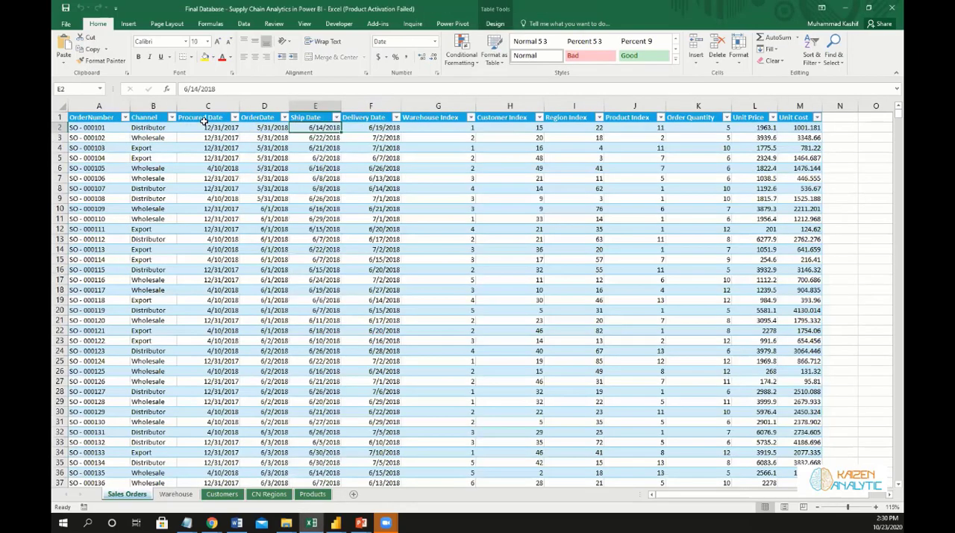
drag(202, 119, 357, 132)
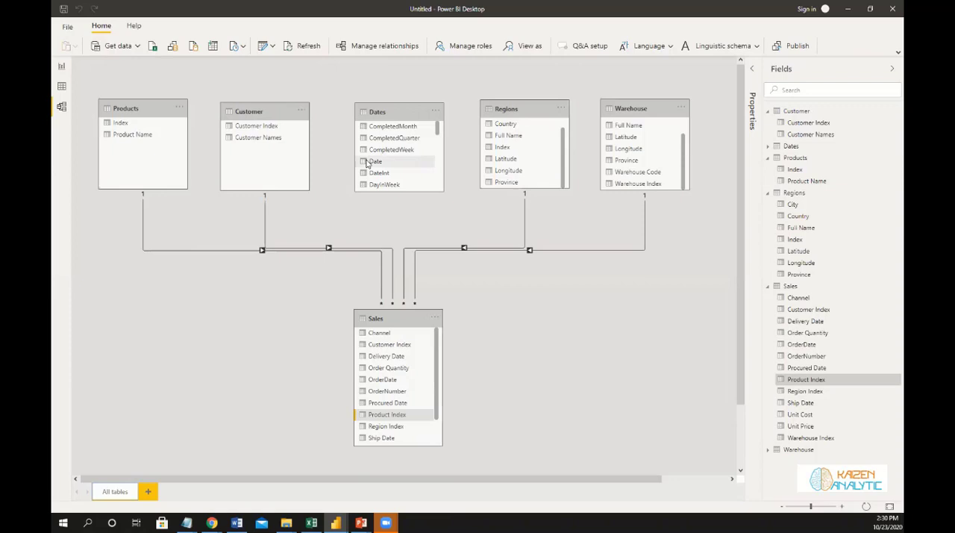
In the Power BI model, relate Date in Dates to OrderDate, Delivery Date, Ship Date and Procured Date in Sales.
drag(367, 164, 373, 382)
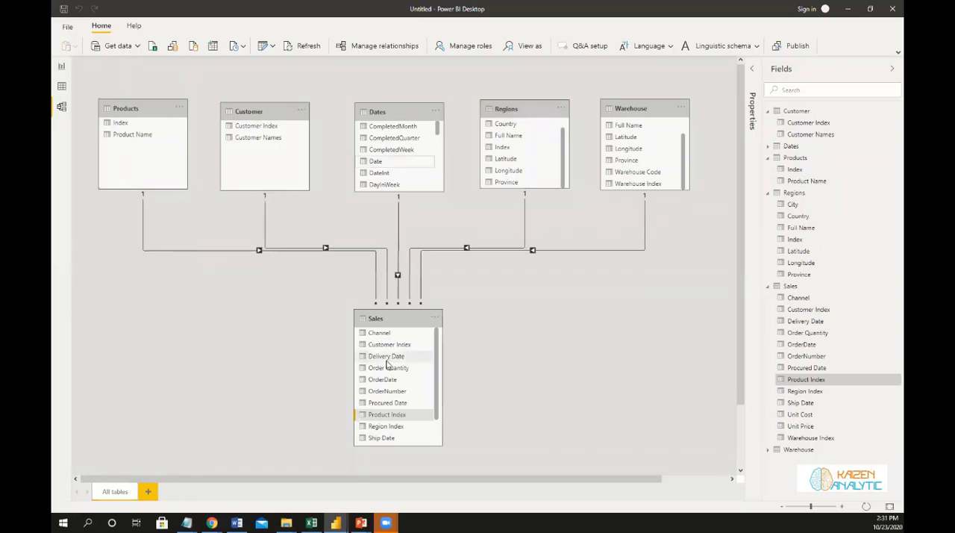
drag(368, 164, 374, 365)
scroll(439, 390, down, 1)
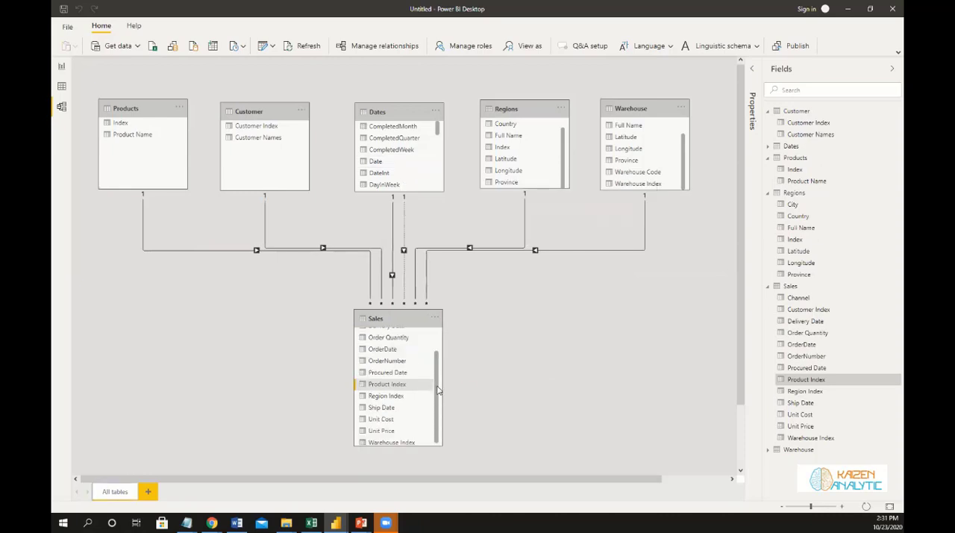
drag(438, 389, 440, 396)
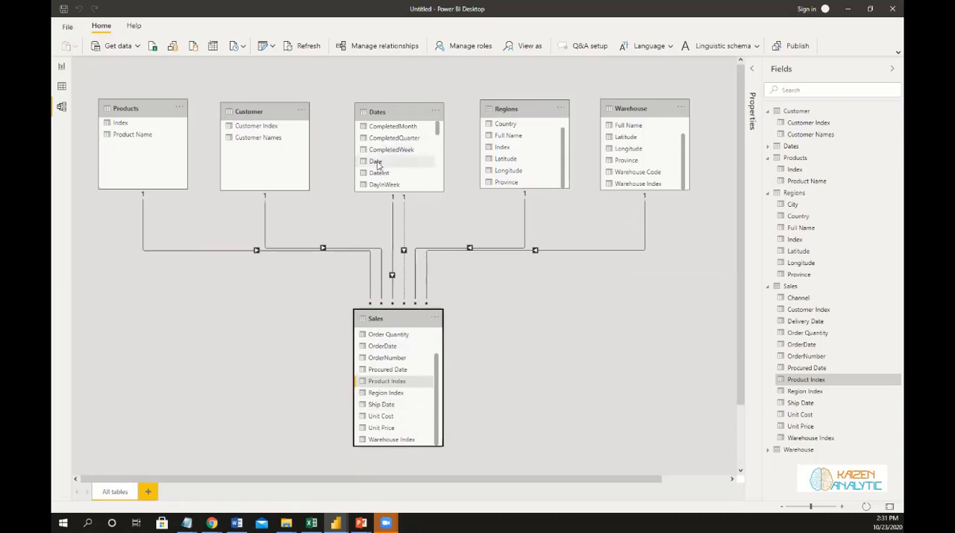
drag(378, 165, 448, 415)
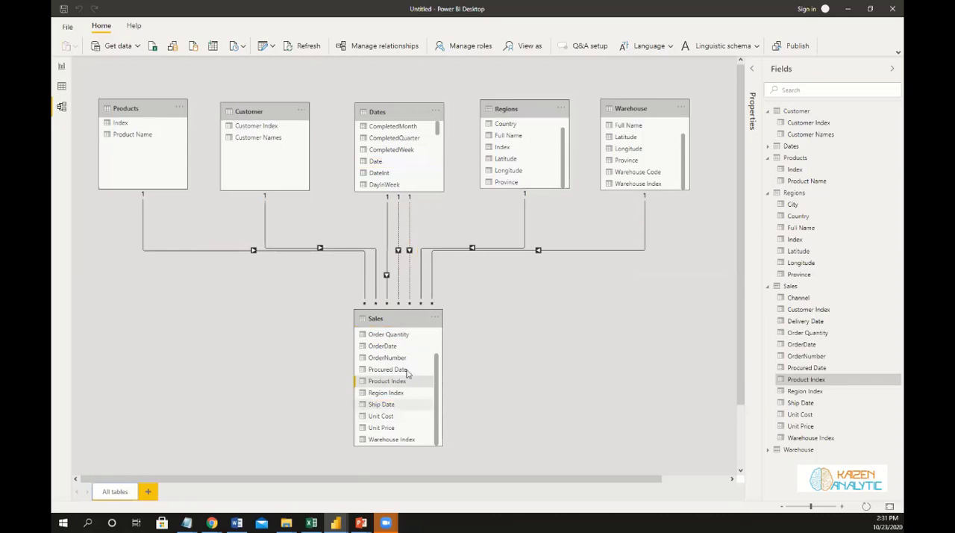
drag(375, 161, 383, 370)
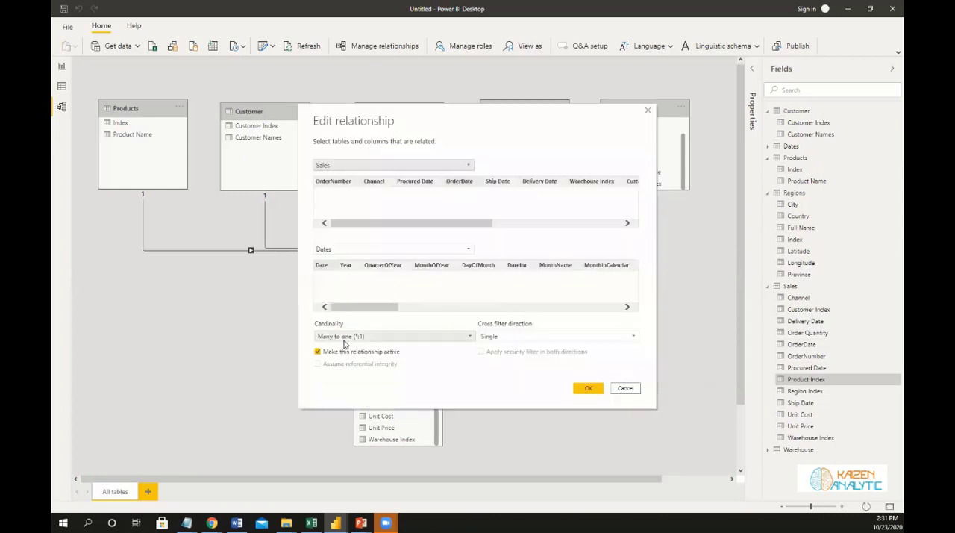
Make the relationship between OrderDate in Sales and Date in Dates inactive.
click(318, 352)
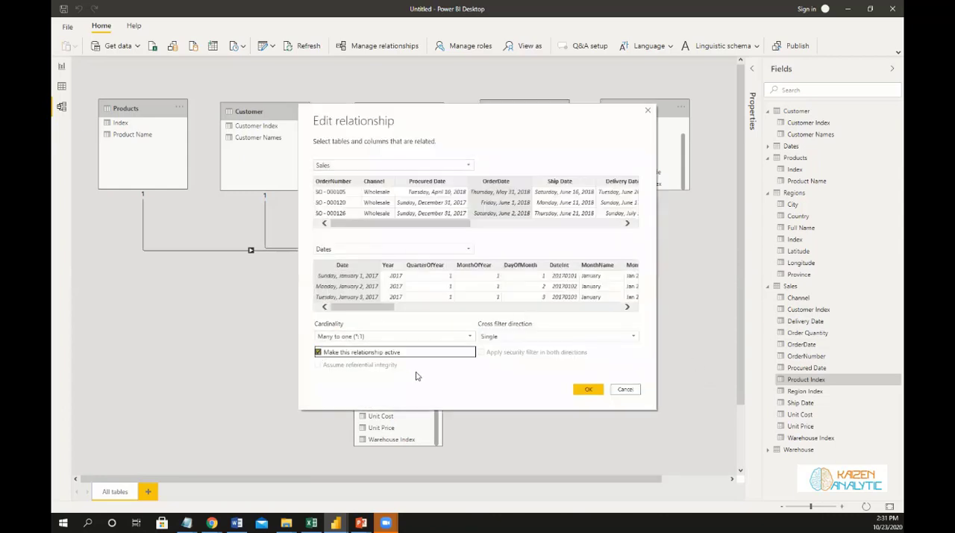
click(588, 390)
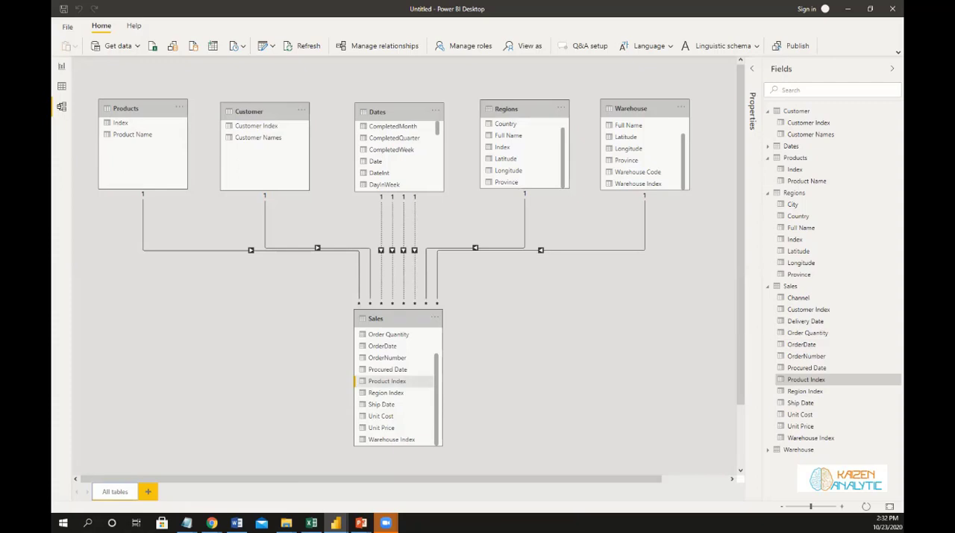
Show the blank report page and examine the finished Supply Chain Analytics report for reference before returning to it.
click(61, 67)
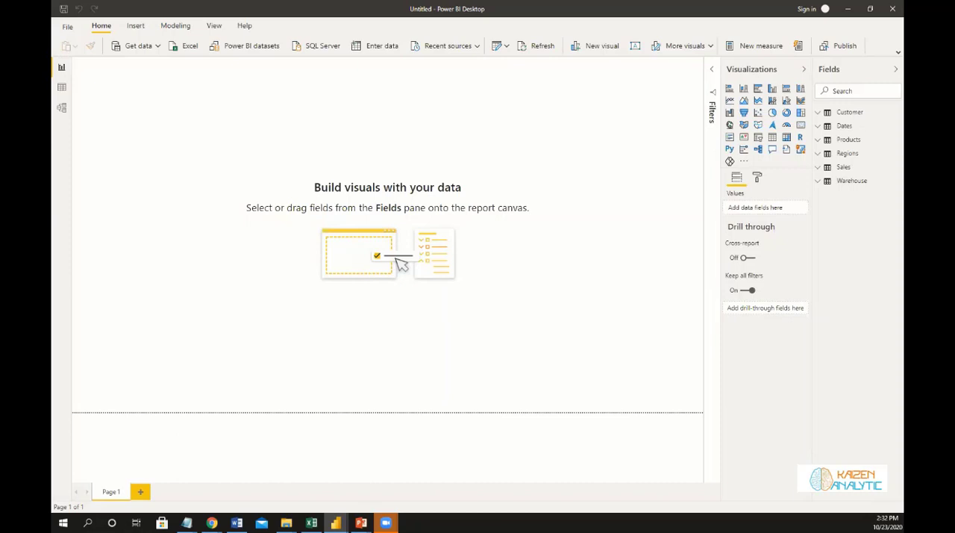
key(alt+Tab)
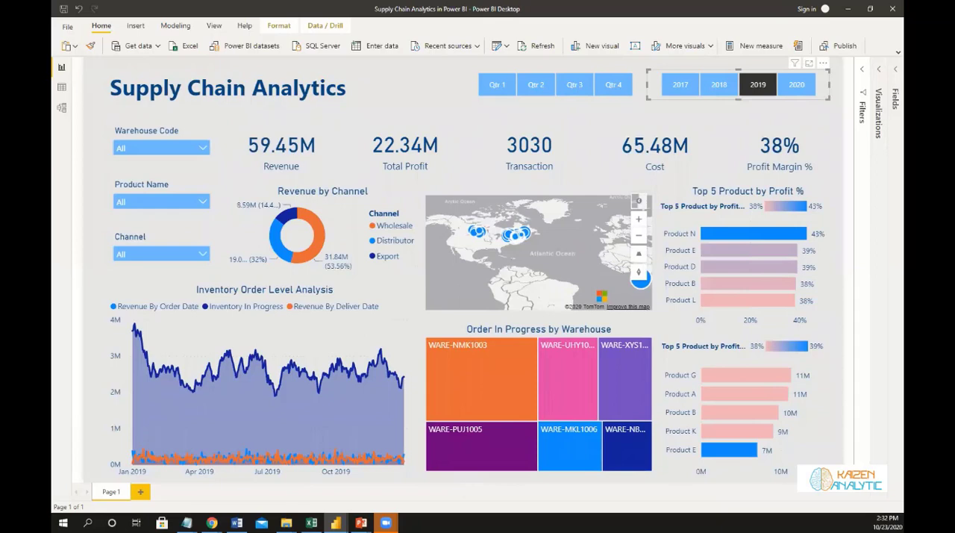
key(alt+Tab)
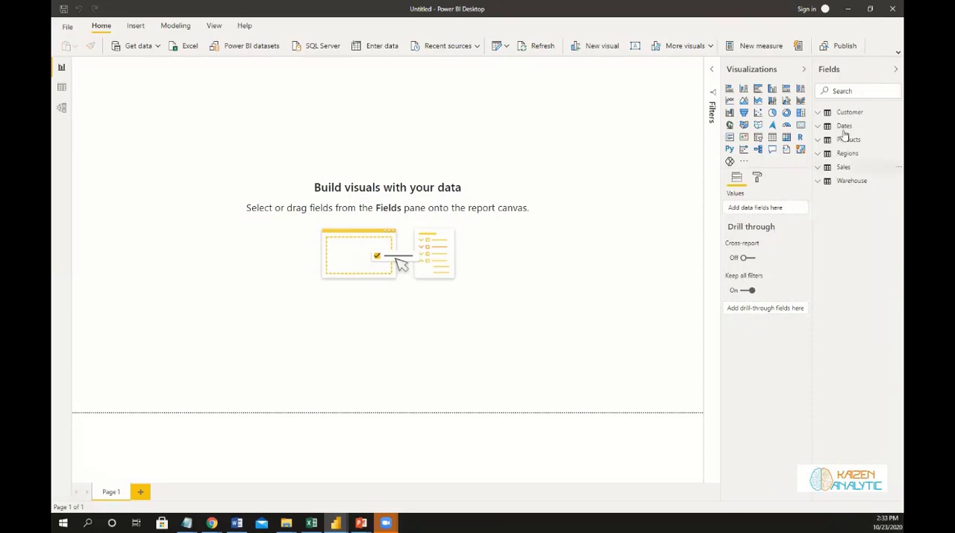
Create an empty table named General Calculation and load it into the model.
click(855, 90)
click(899, 52)
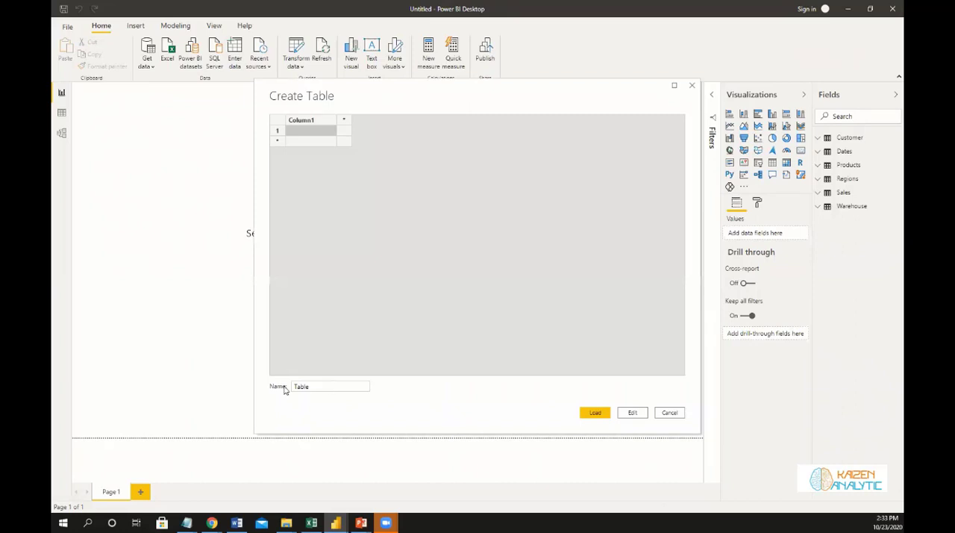
click(286, 388)
text(Gene)
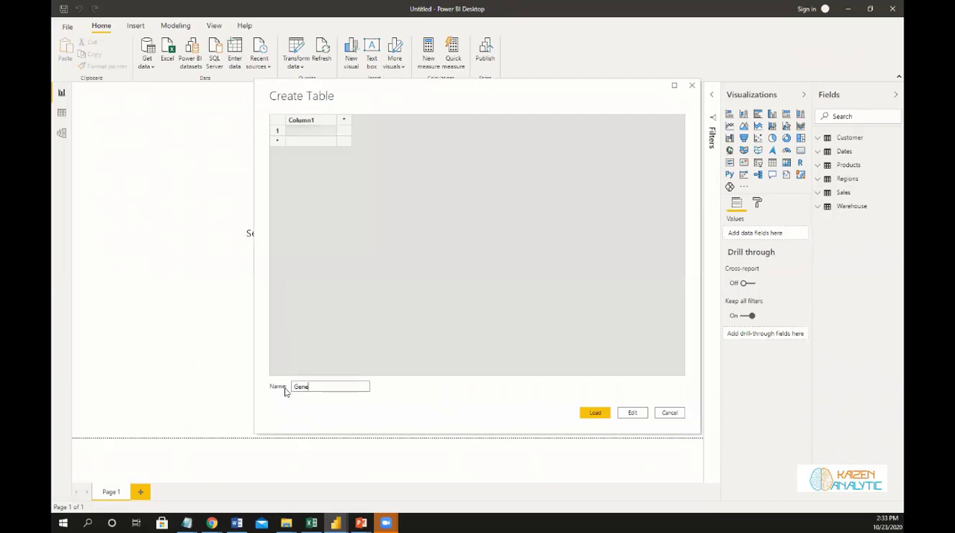
text(ral Calculation)
click(595, 413)
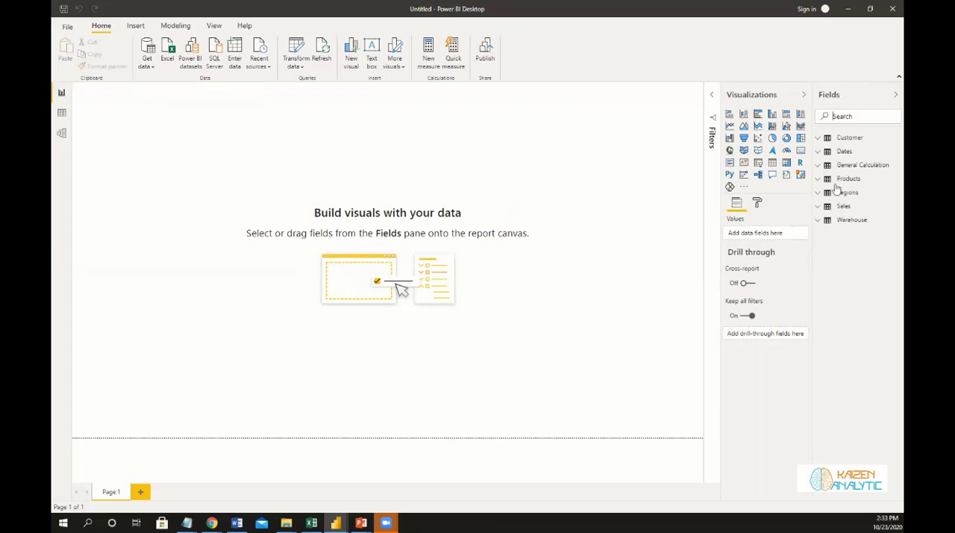
Start a new measure in the General Calculation table.
click(890, 170)
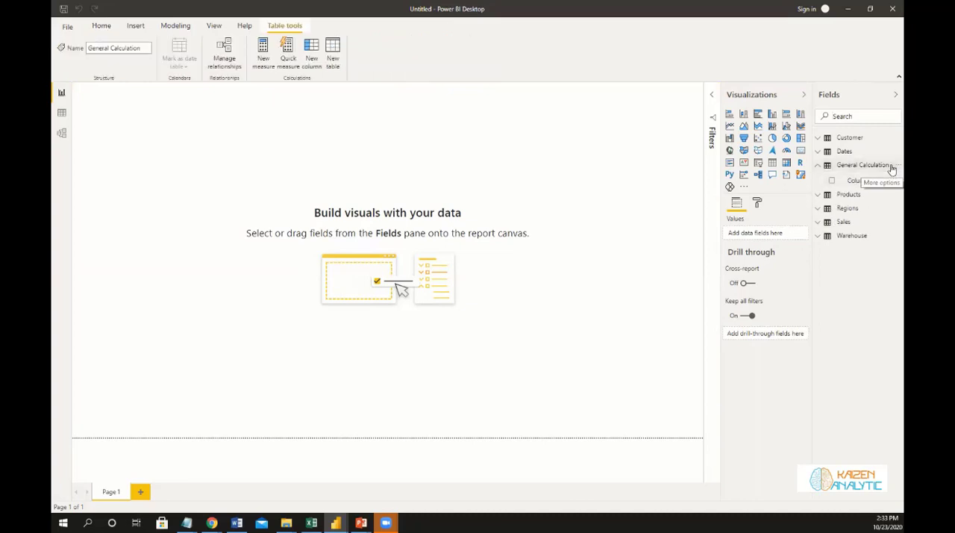
click(892, 170)
click(405, 233)
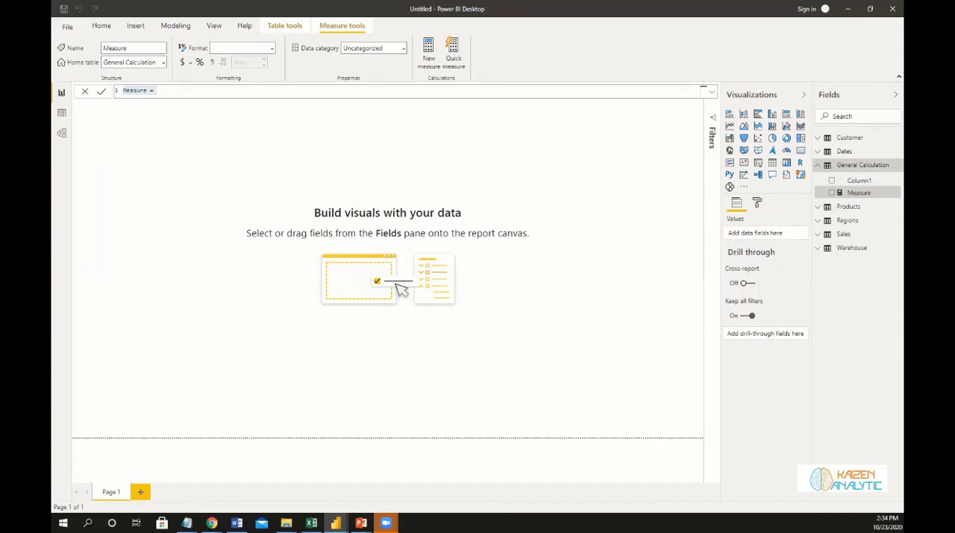
Examine the Order Quantity and Unit Price columns on the Sales Orders sheet of the Excel source workbook.
click(312, 522)
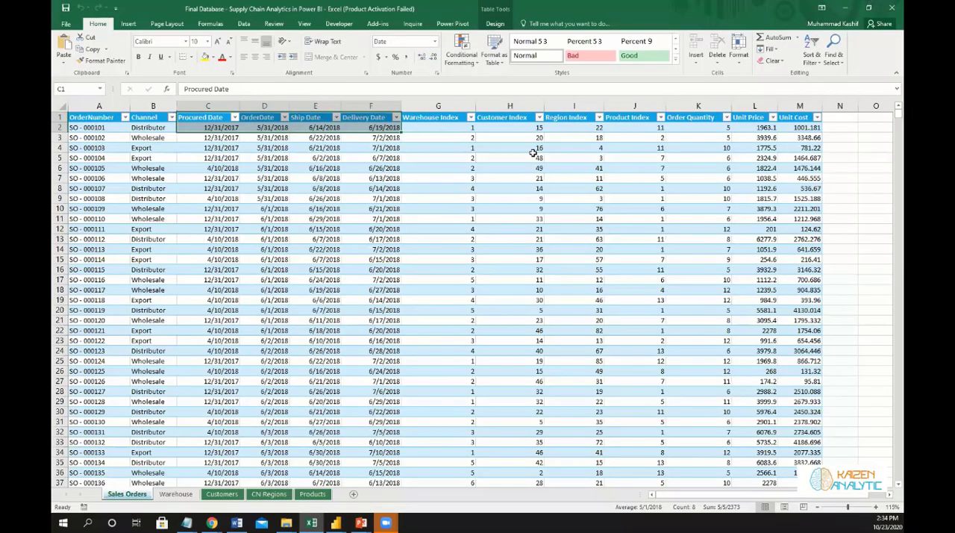
click(533, 155)
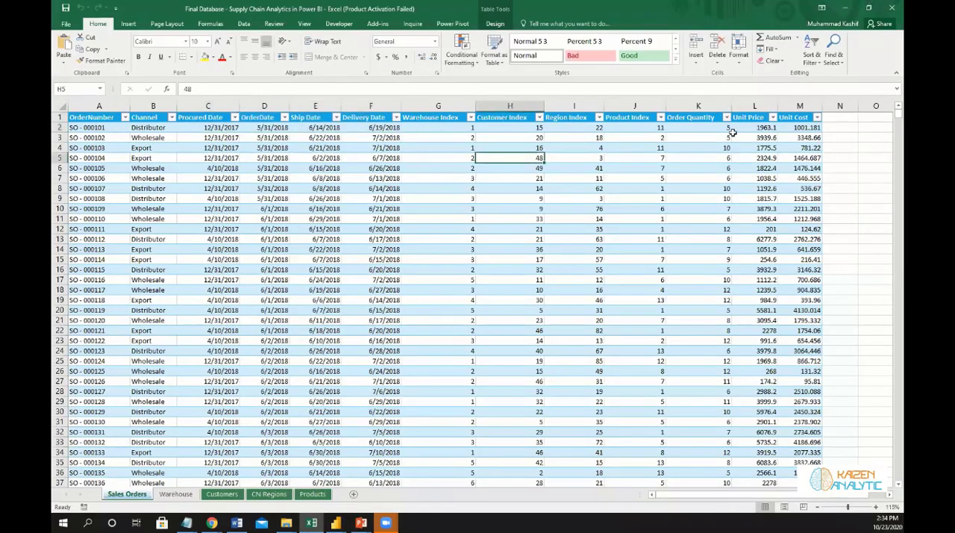
click(756, 120)
click(702, 121)
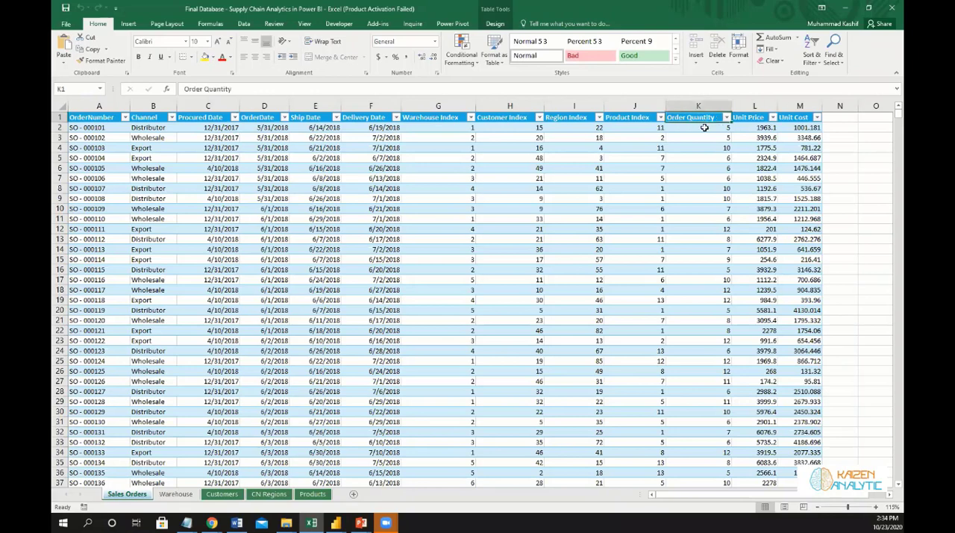
key(Right)
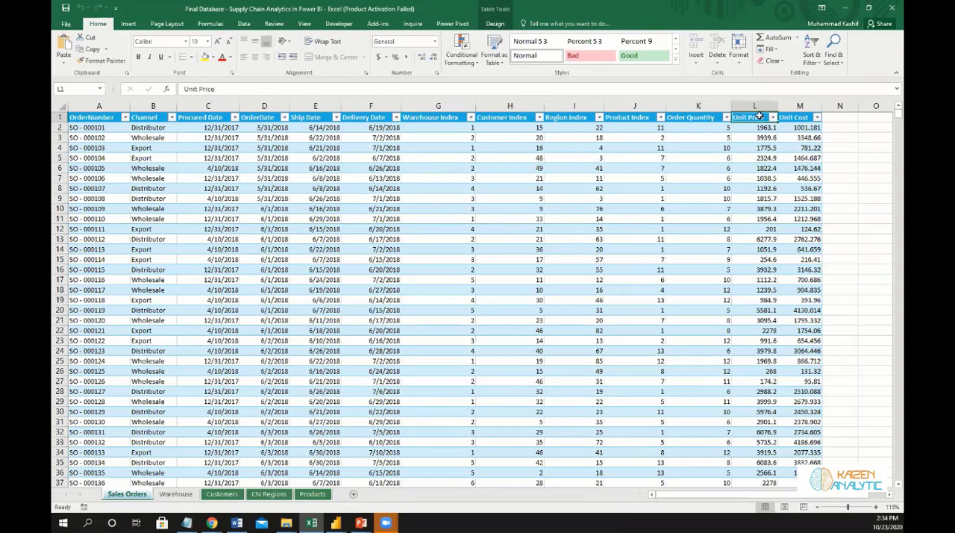
key(Left)
key(Right)
click(697, 133)
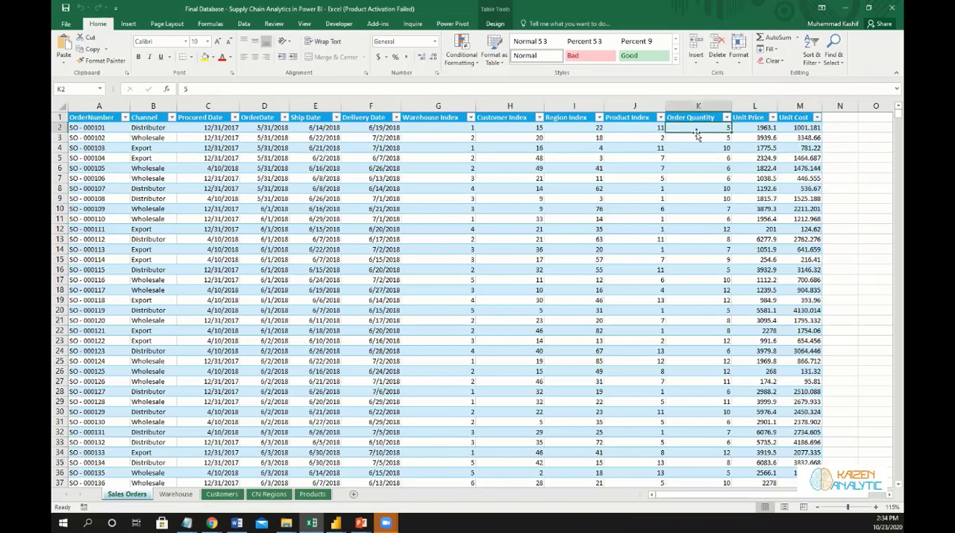
click(752, 107)
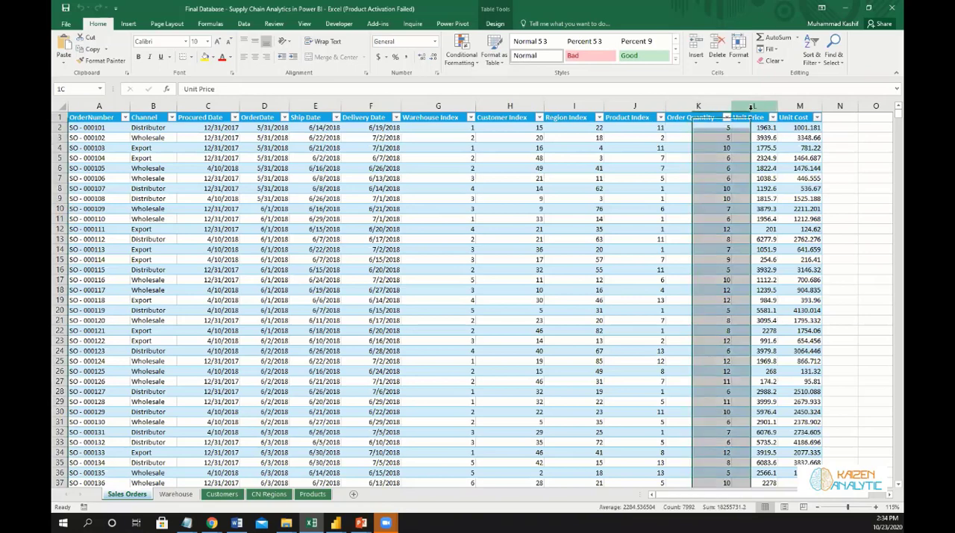
Check the first orders' Order Quantity and Unit Price values used for revenue, and switch back to Power BI Desktop.
click(705, 165)
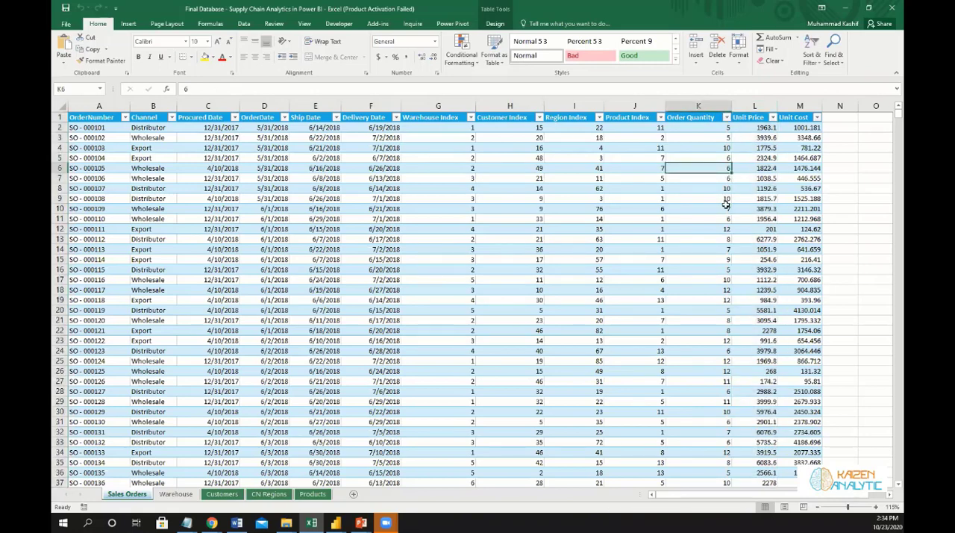
click(691, 128)
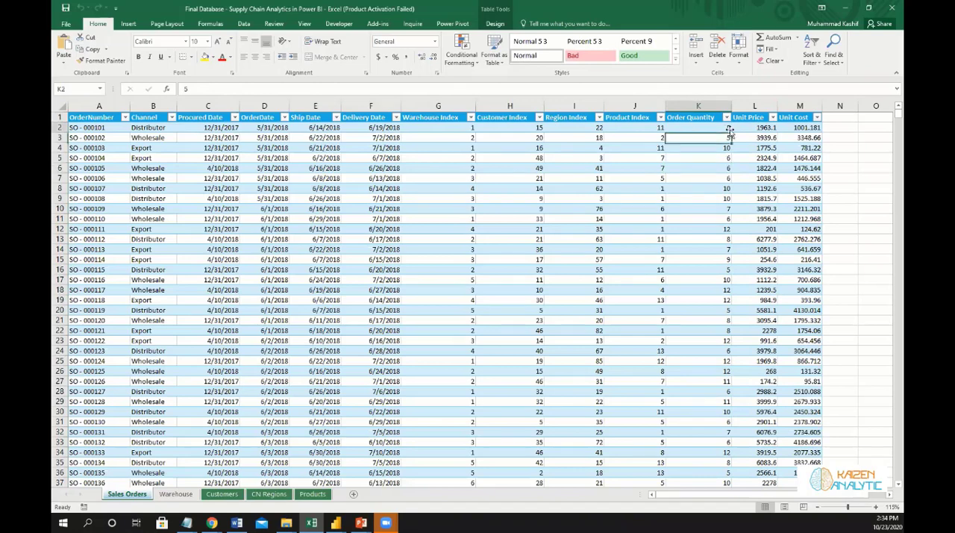
click(740, 127)
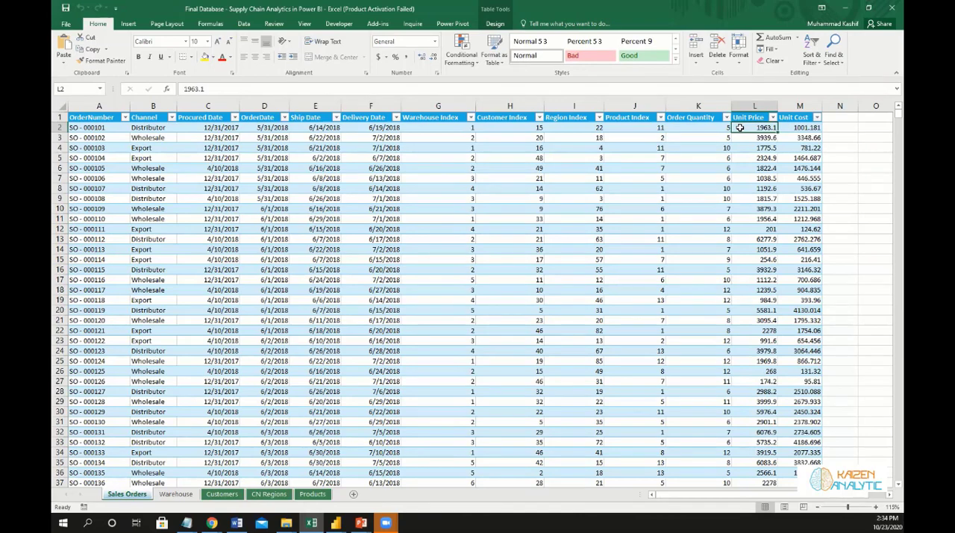
click(846, 7)
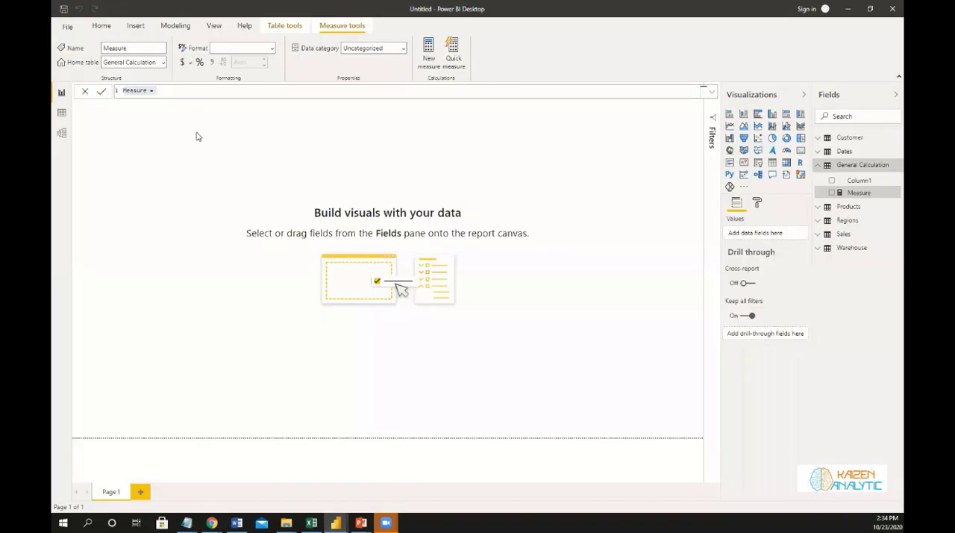
Name the new measure Revenue and begin its formula with the SUMX function.
click(176, 93)
key(BackSpace)
key(BackSpace)
key(BackSpace)
key(BackSpace)
key(BackSpace)
key(BackSpace)
key(BackSpace)
key(BackSpace)
key(BackSpace)
text(Revenue =)
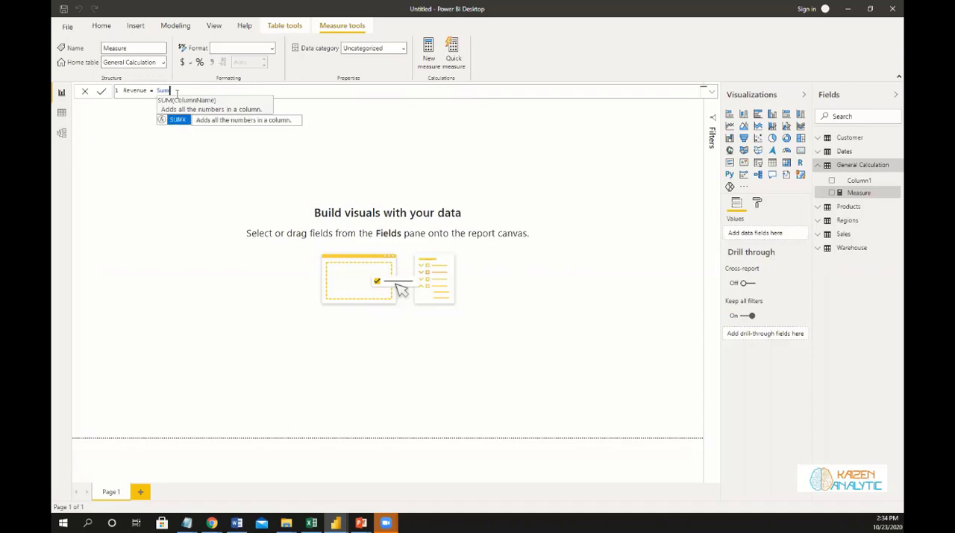
text(x()
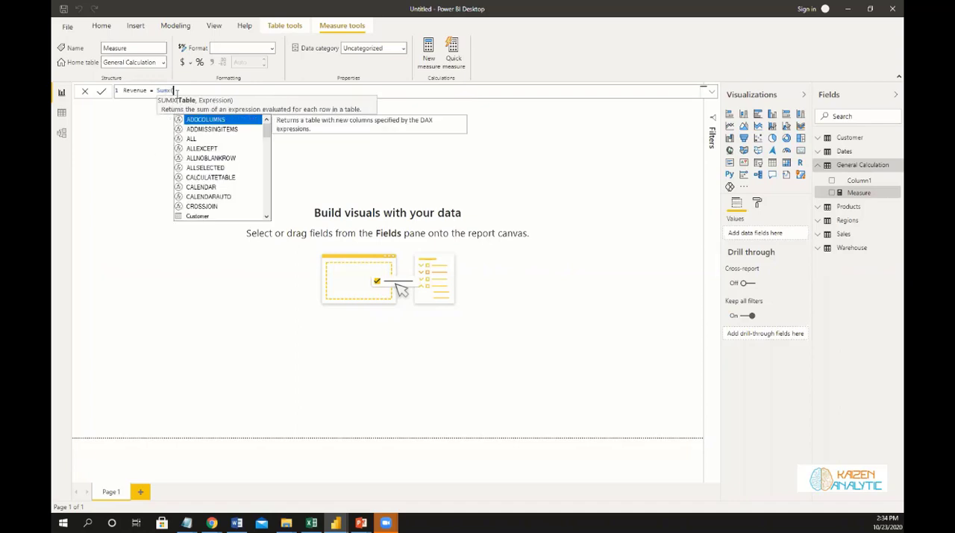
text(Sa)
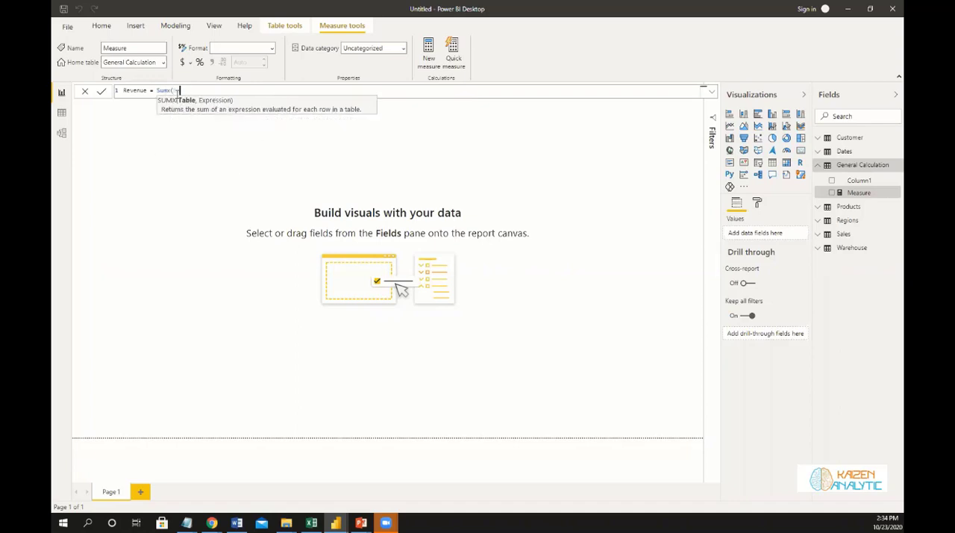
Complete the Revenue formula over the Sales table with Sales[Order Quantity] * Sales[Unit Price] and commit the measure.
key(Tab)
text(, Order)
key(Tab)
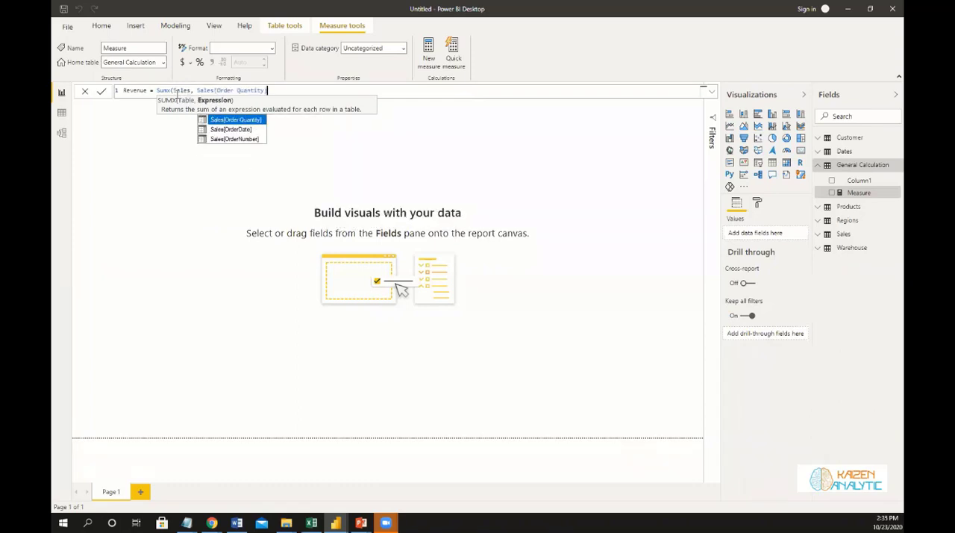
text())
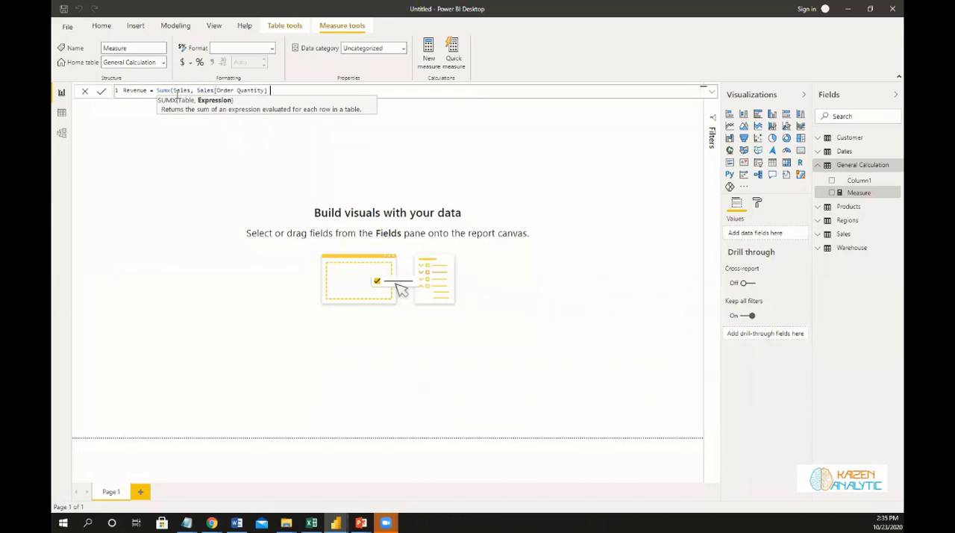
text( * Unit)
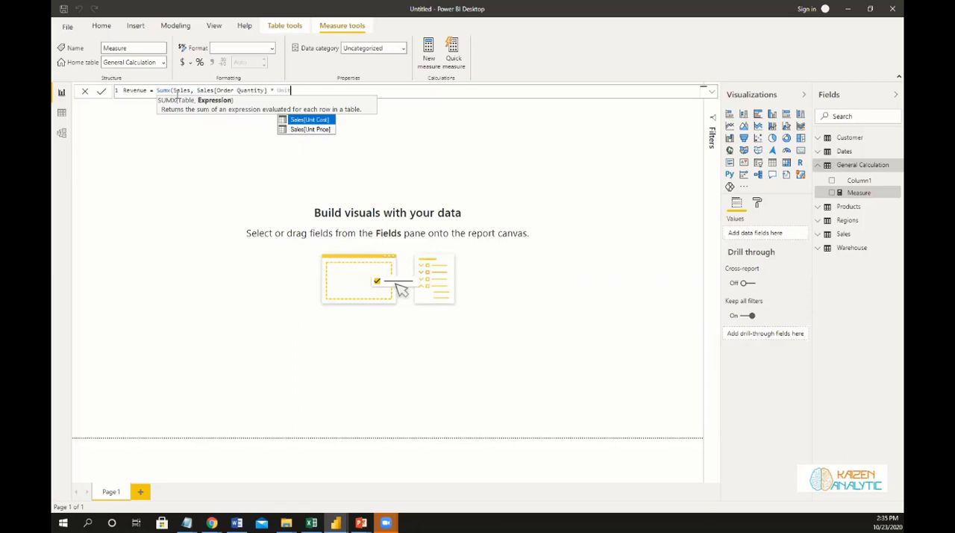
key(Down)
key(Tab)
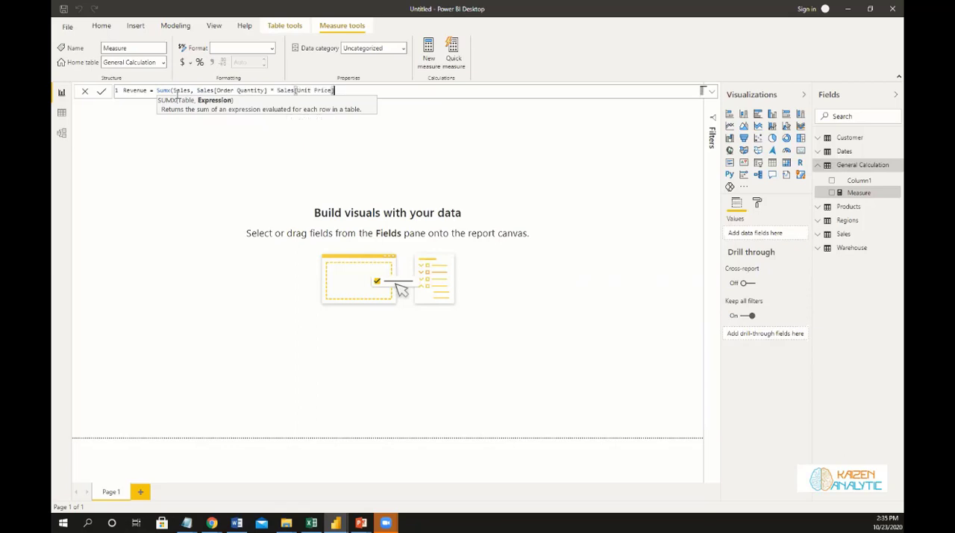
text())
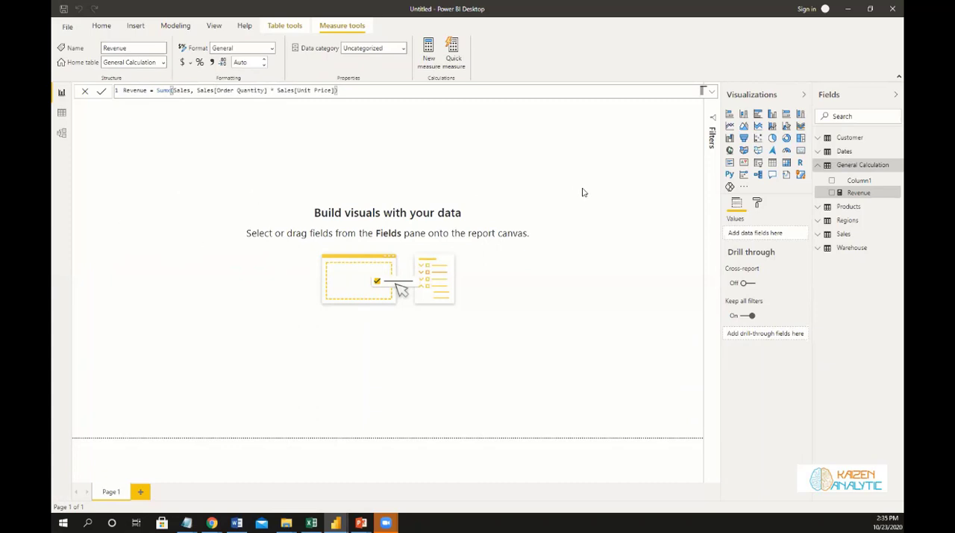
click(627, 224)
Delete the placeholder Column1 from the General Calculation table.
right_click(858, 182)
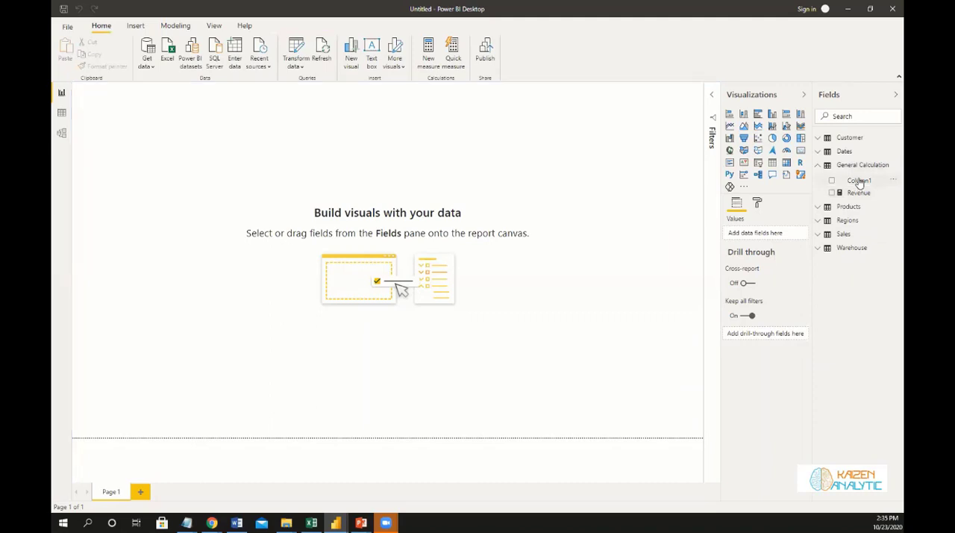
click(847, 272)
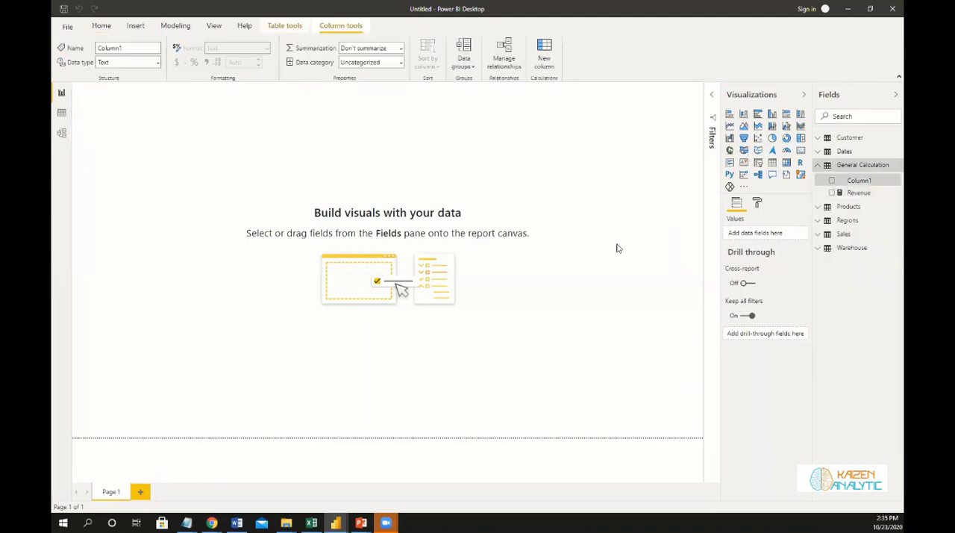
click(527, 277)
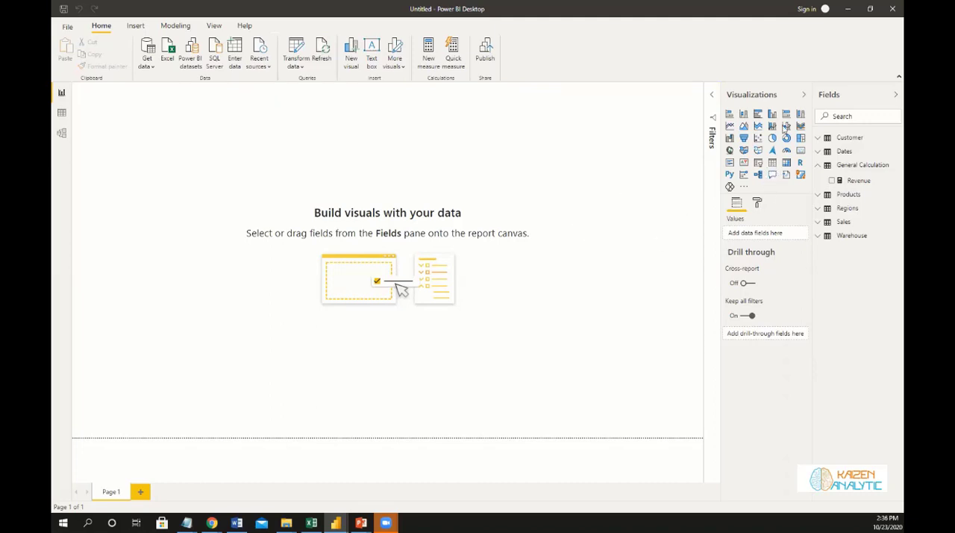
Insert a table visual on Page 1, move it toward the middle of the page and enlarge it.
click(773, 162)
click(804, 95)
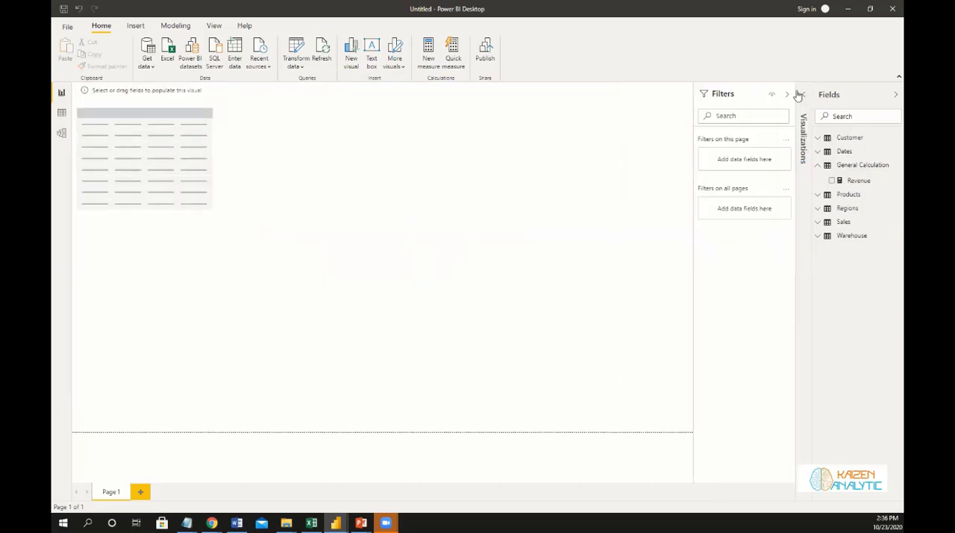
click(142, 134)
drag(119, 121, 187, 228)
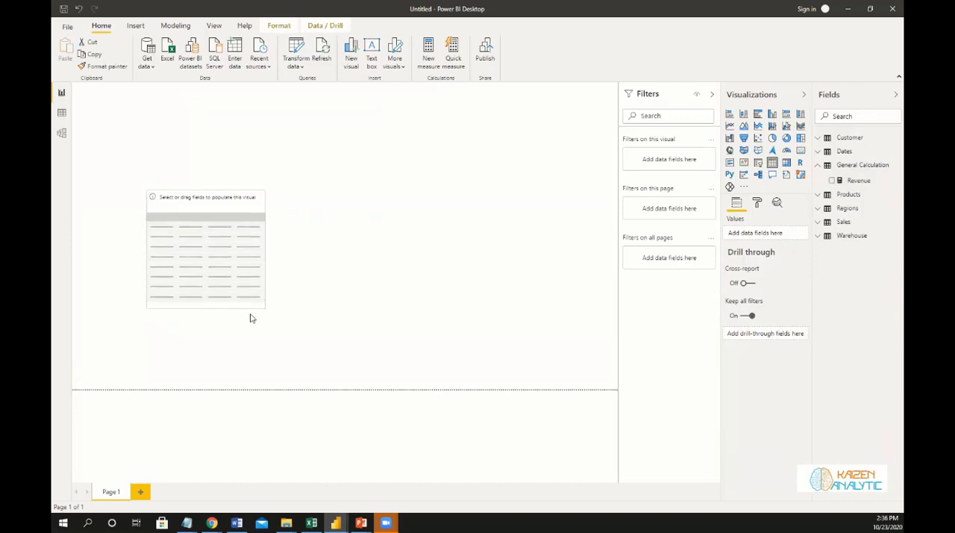
drag(265, 307, 445, 381)
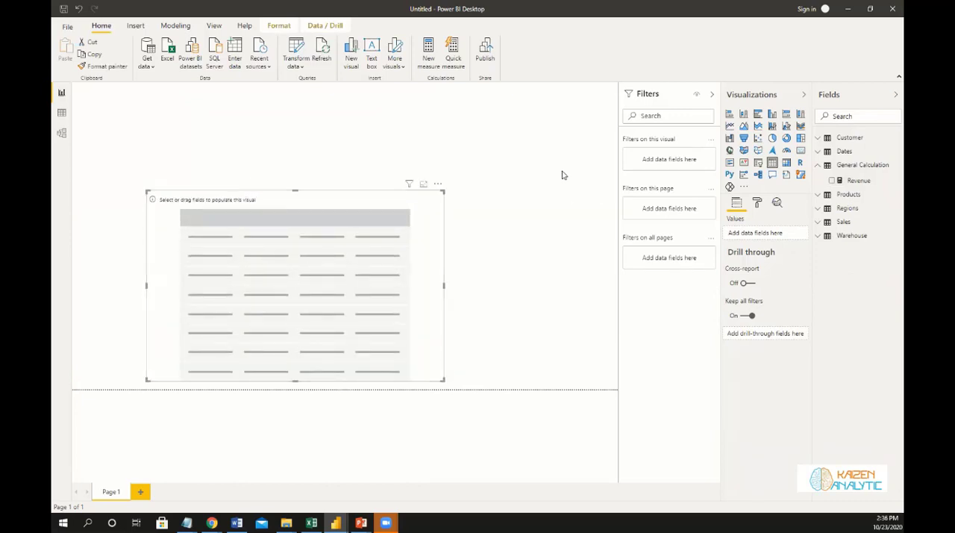
Add the Date field from the Dates table to the table visual as plain Date instead of Date Hierarchy.
click(821, 152)
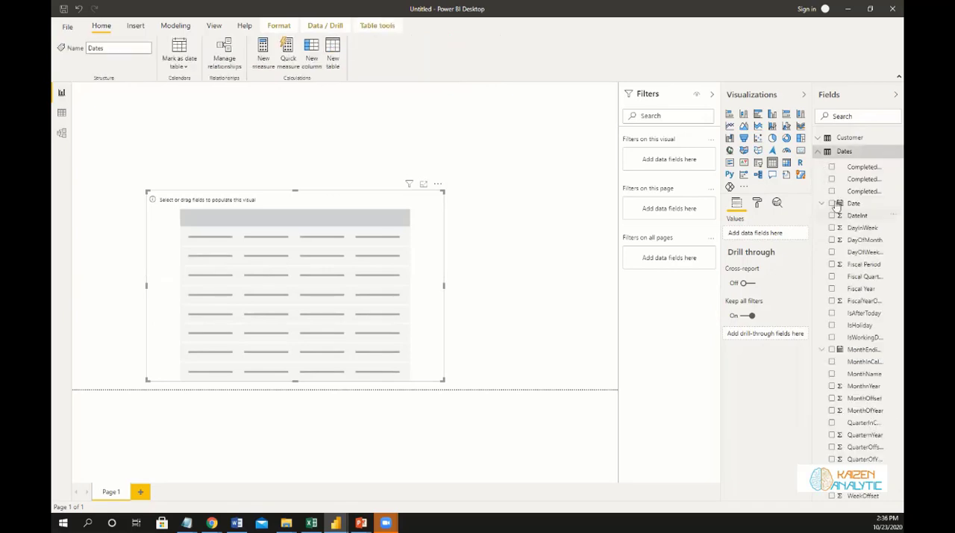
click(832, 203)
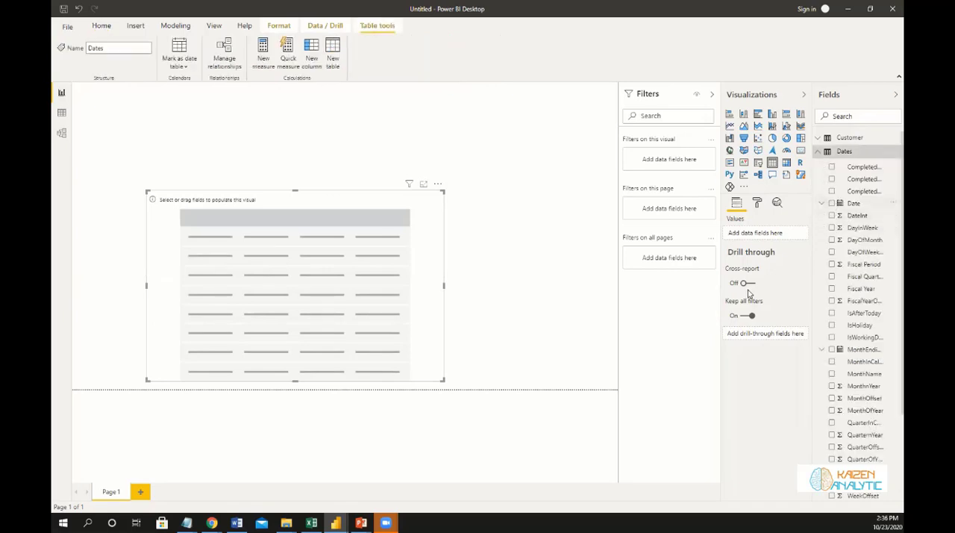
click(796, 235)
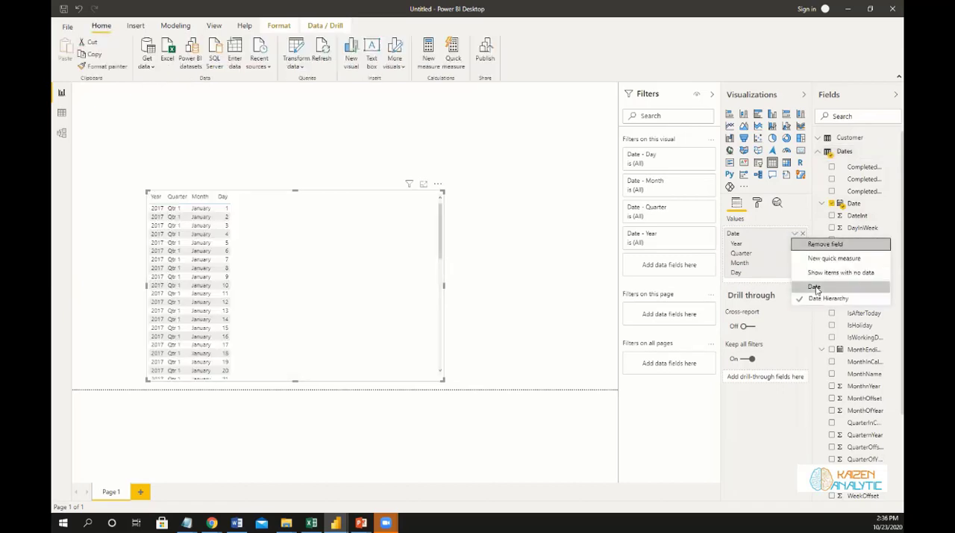
click(815, 288)
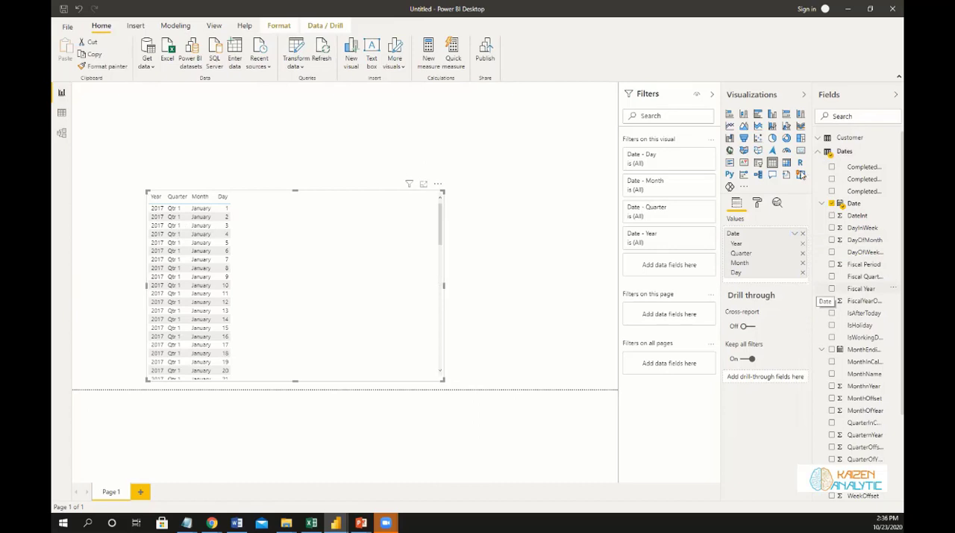
Set the display format of the Date column to *3/14/2001 (m/d/yyyy).
click(853, 204)
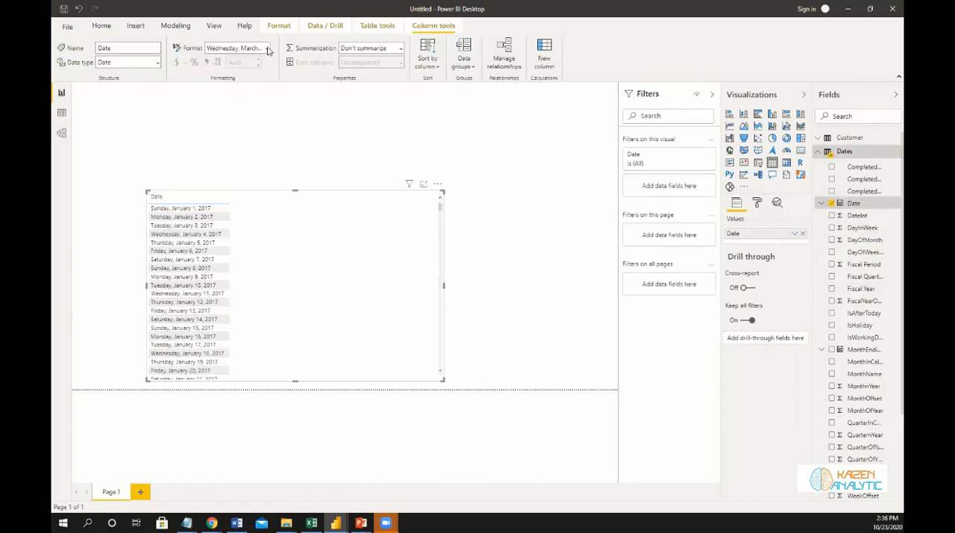
click(266, 48)
click(249, 79)
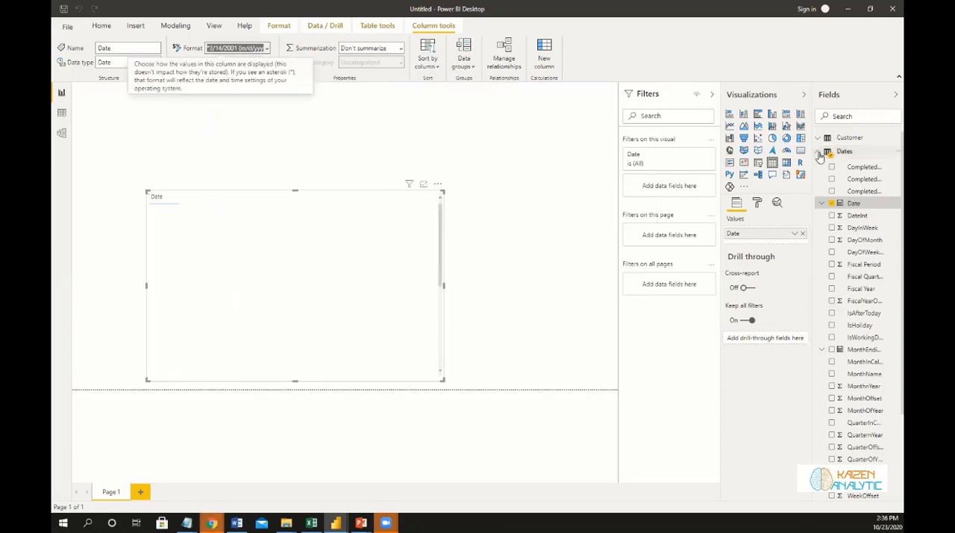
Add the Revenue measure to the date table and show it in a separate, smaller card visual beside the table.
click(819, 152)
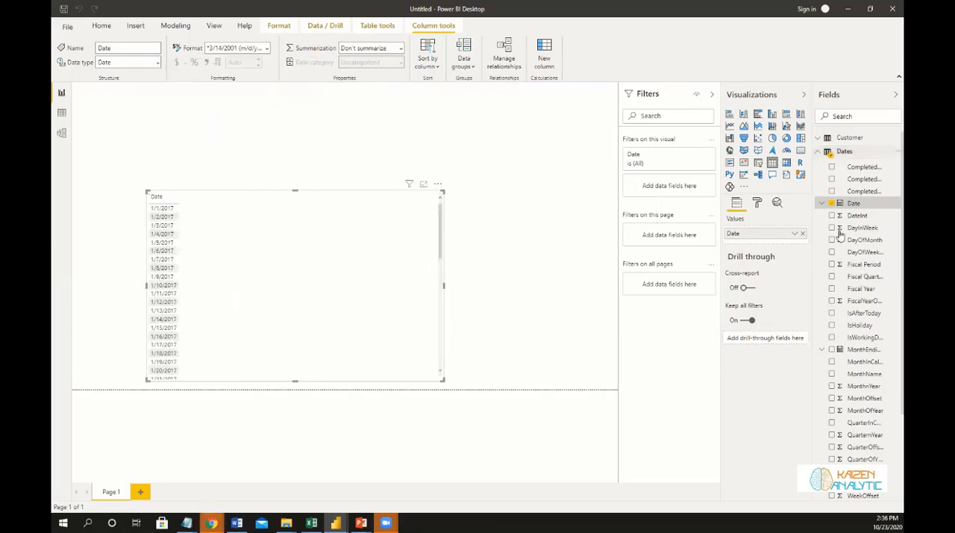
drag(847, 181, 344, 343)
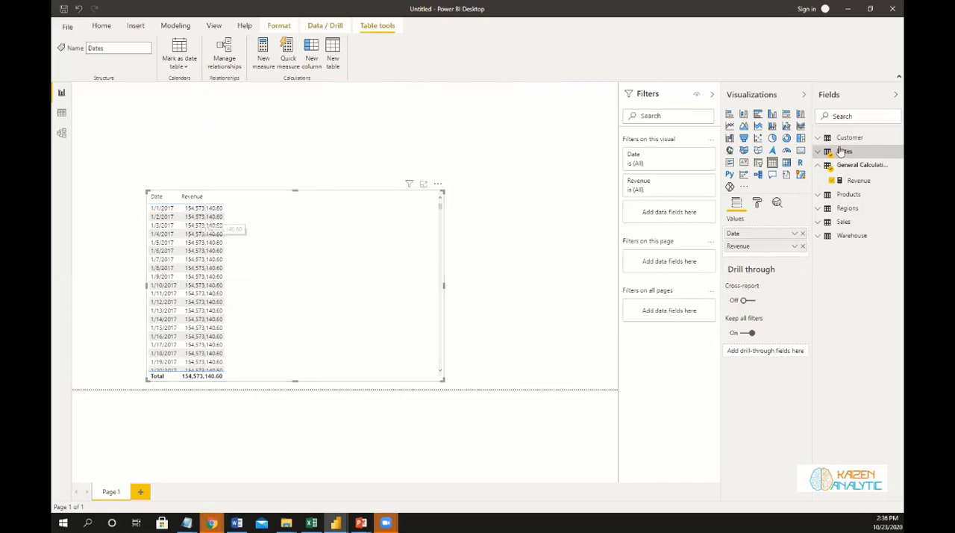
drag(856, 182, 553, 228)
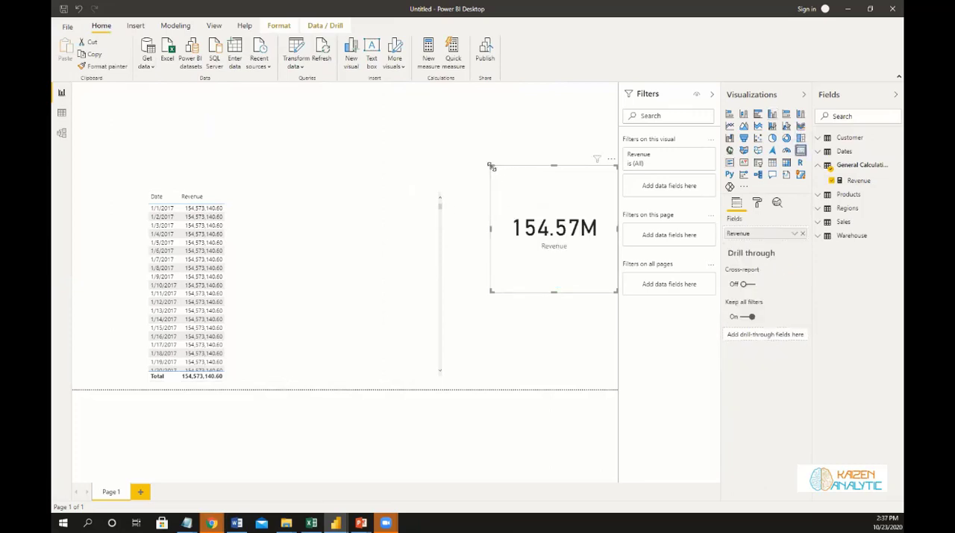
drag(491, 166, 492, 247)
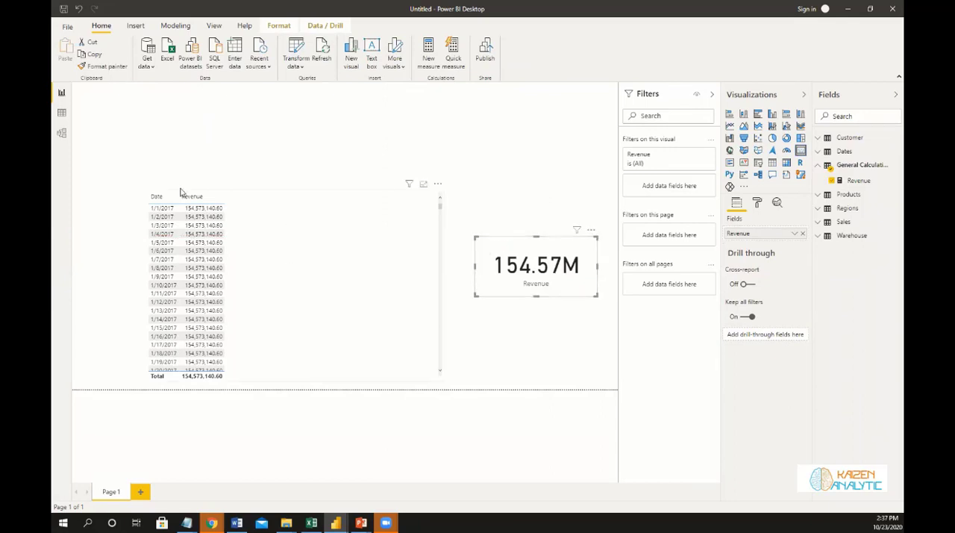
Examine the inactive relationships between Dates and Sales in the model diagram and return to the report page.
click(61, 132)
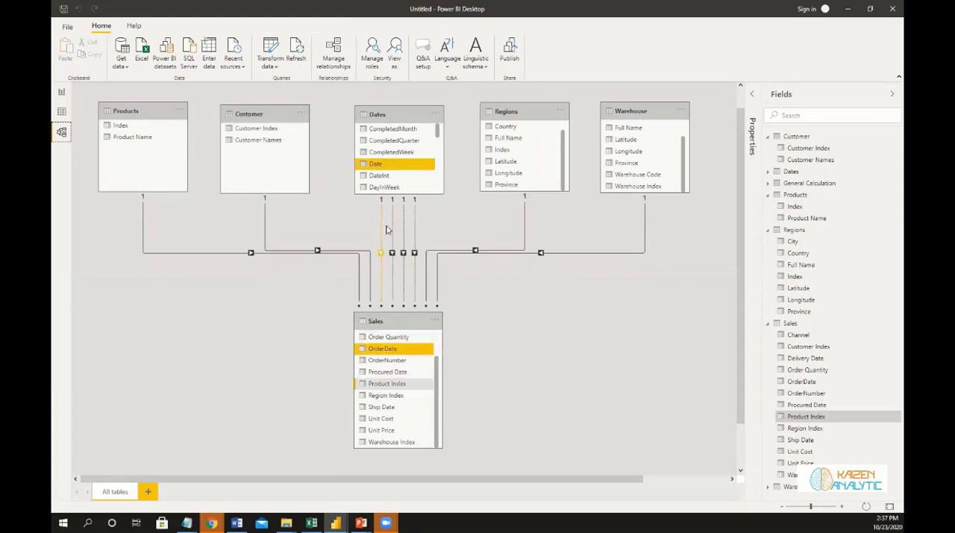
click(62, 92)
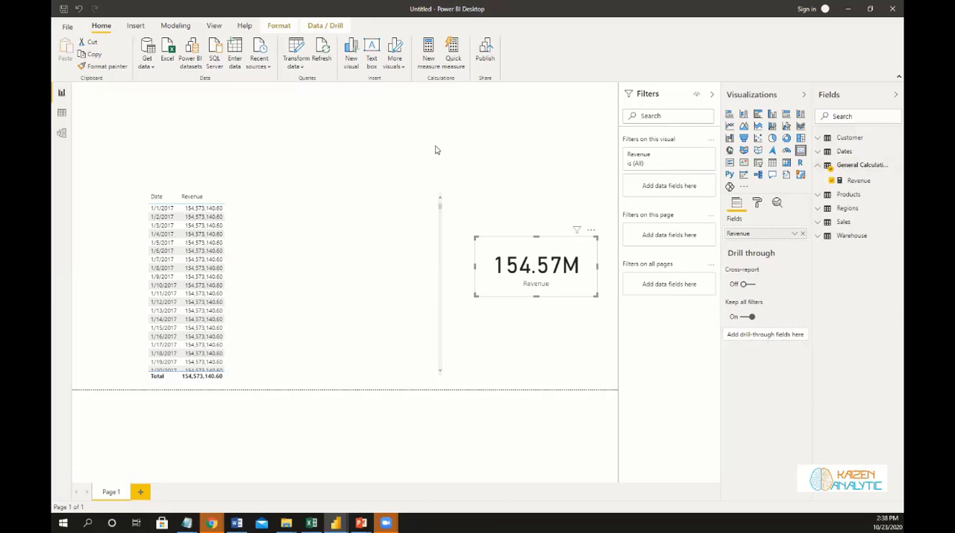
click(280, 97)
Create an empty table named Specific Calculation and load it into the model.
click(233, 58)
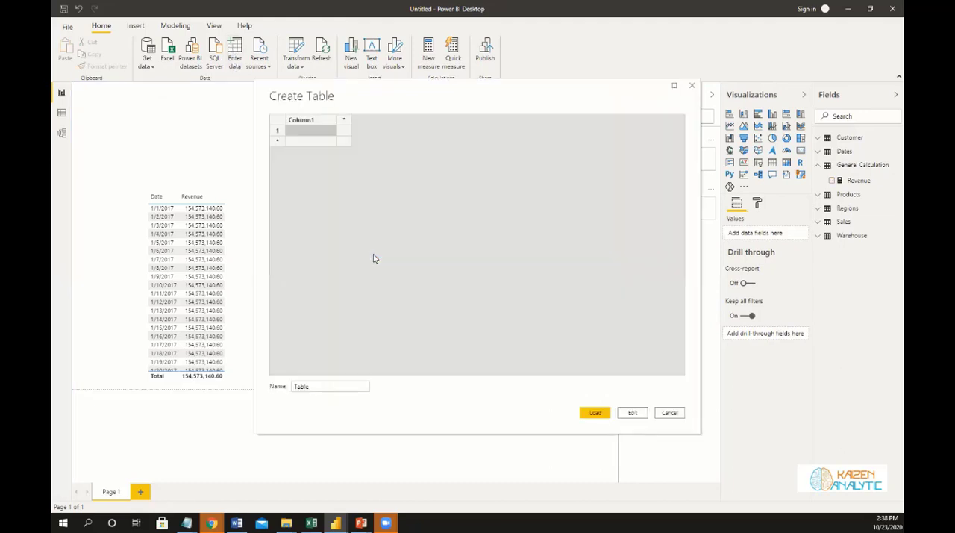
drag(315, 388, 286, 390)
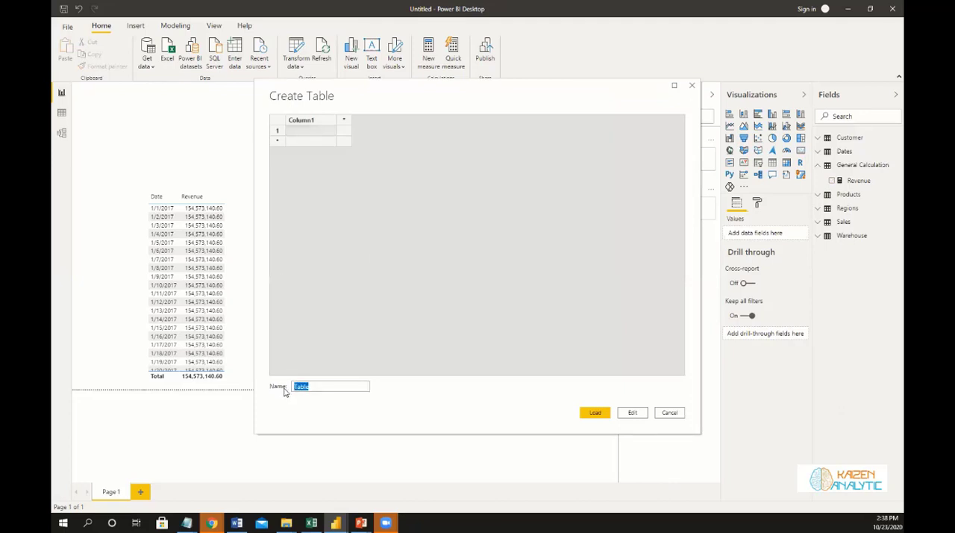
text(Specific Calculation)
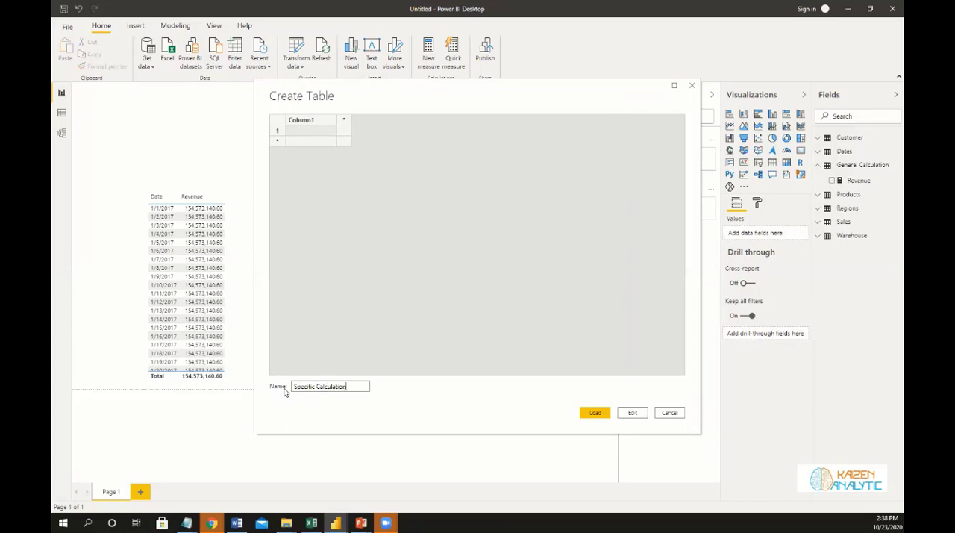
click(595, 413)
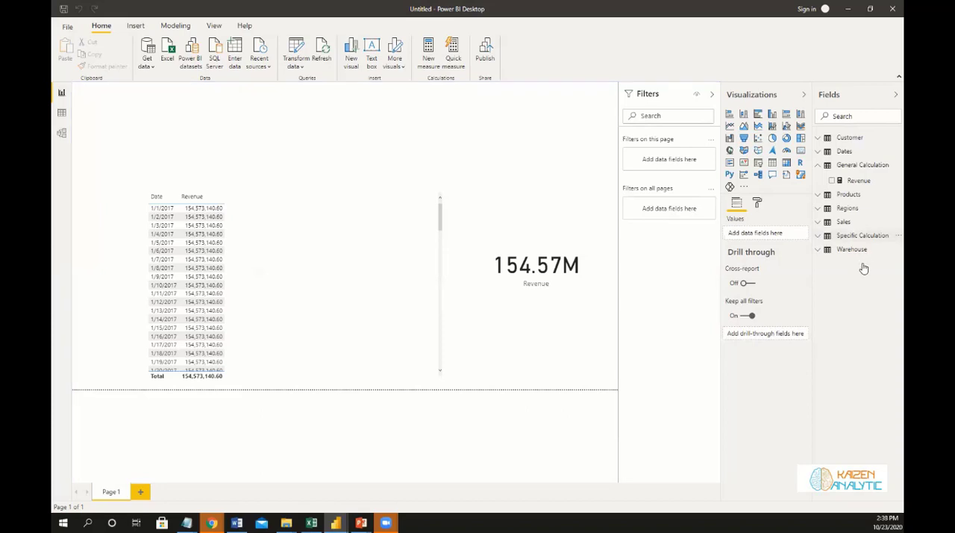
Create a new measure in the Specific Calculation table and name it Revenue by Oder Date.
click(862, 236)
right_click(881, 237)
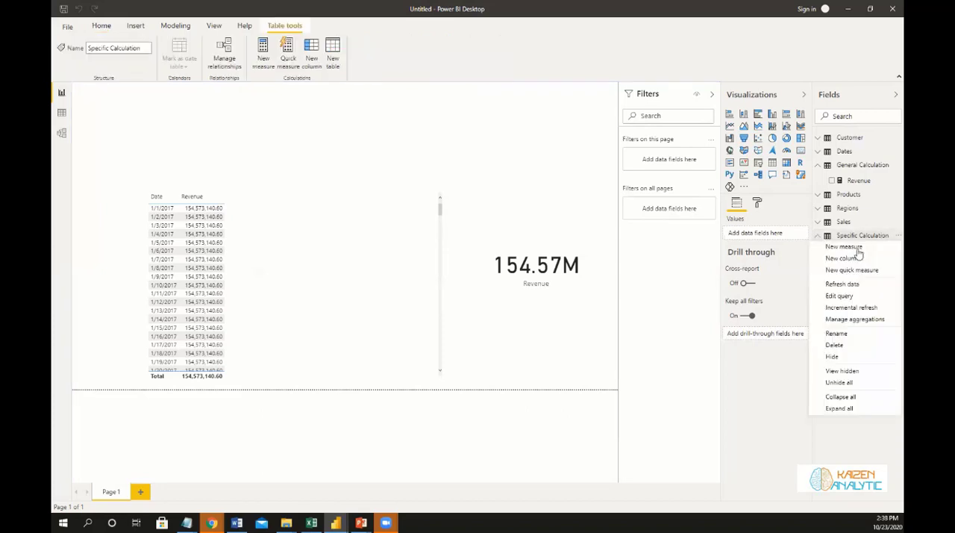
click(857, 250)
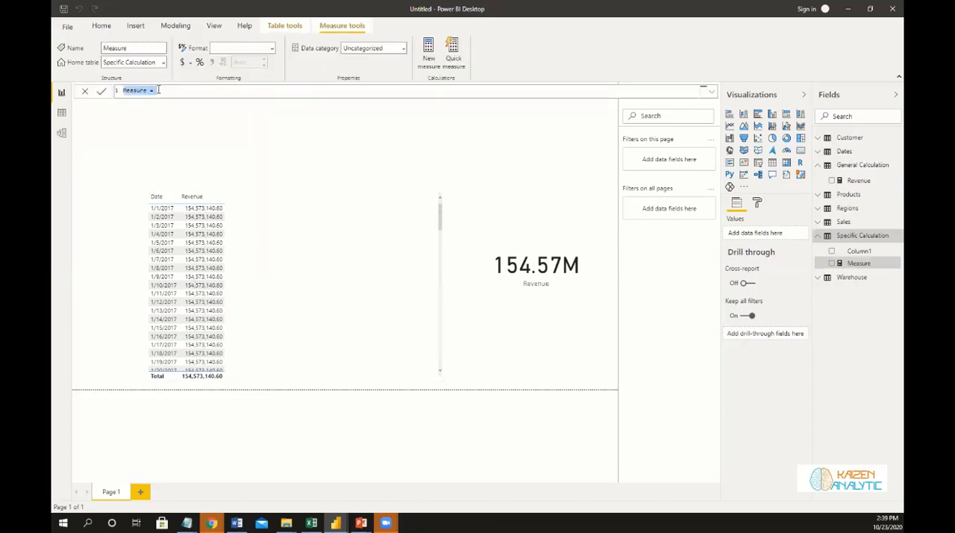
text(Revenue)
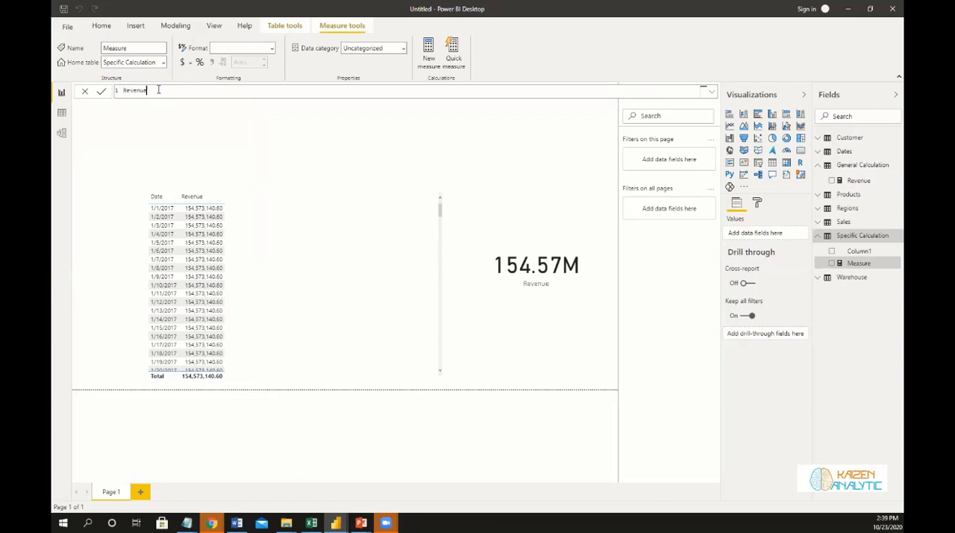
text( by Da)
text(der Date)
text(Cal)
Begin the measure's formula with CALCULATE, using the [Revenue] measure as its expression.
key(Tab)
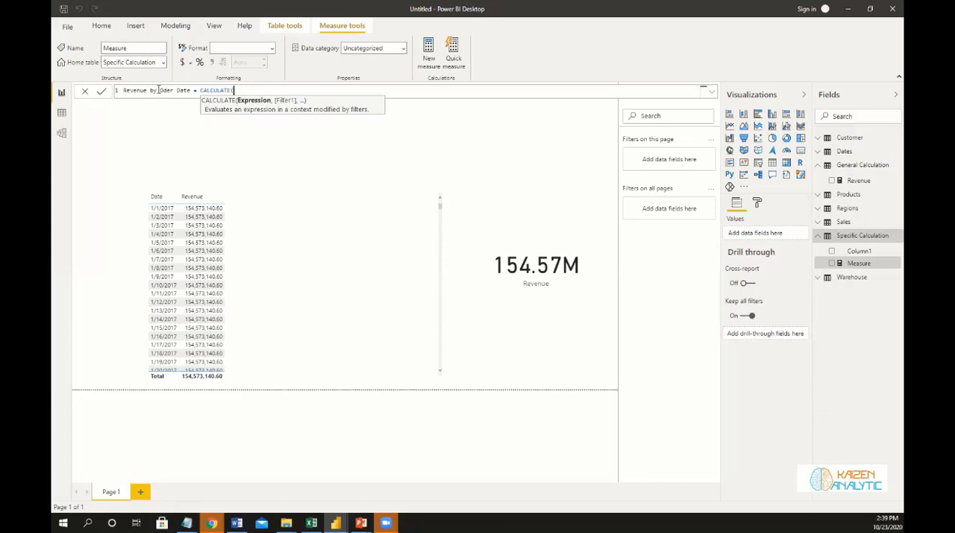
text(re)
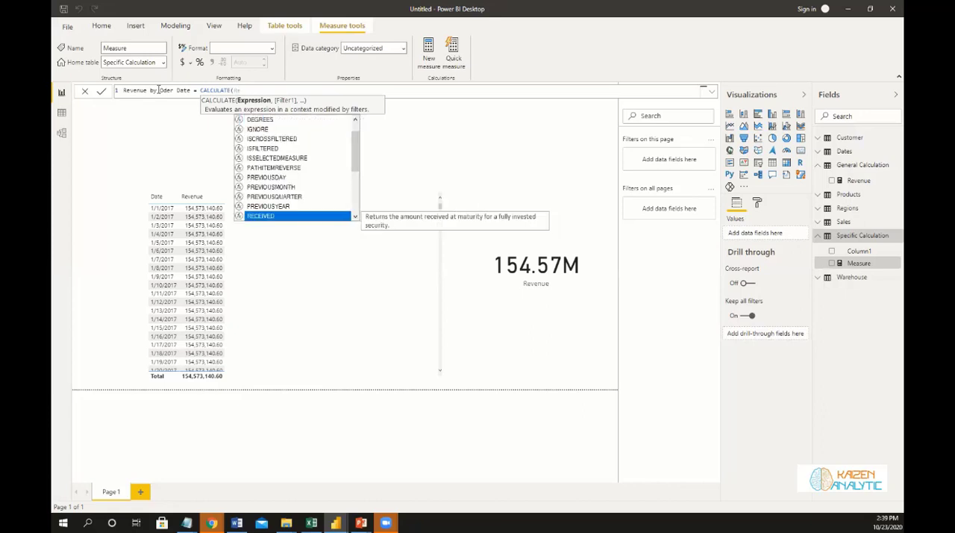
text(ven)
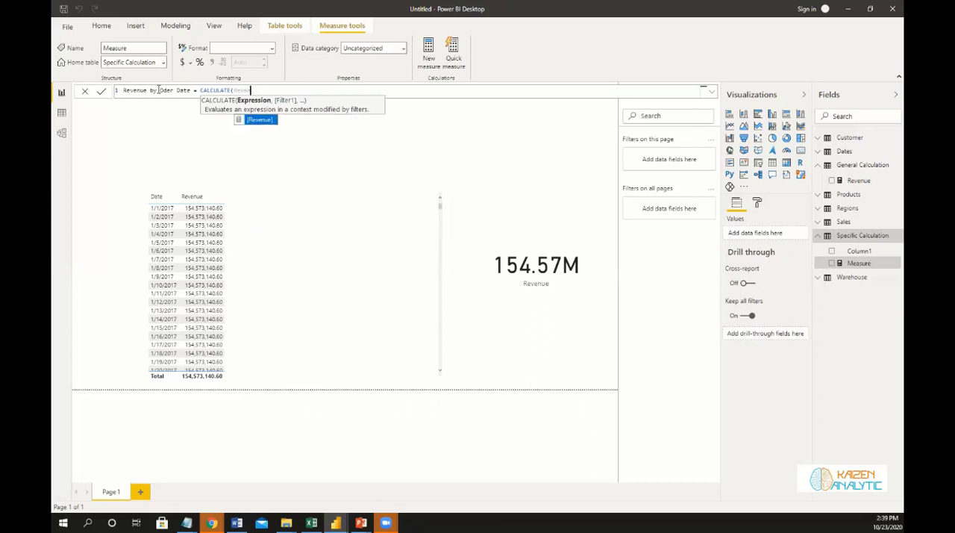
key(Tab)
text(,)
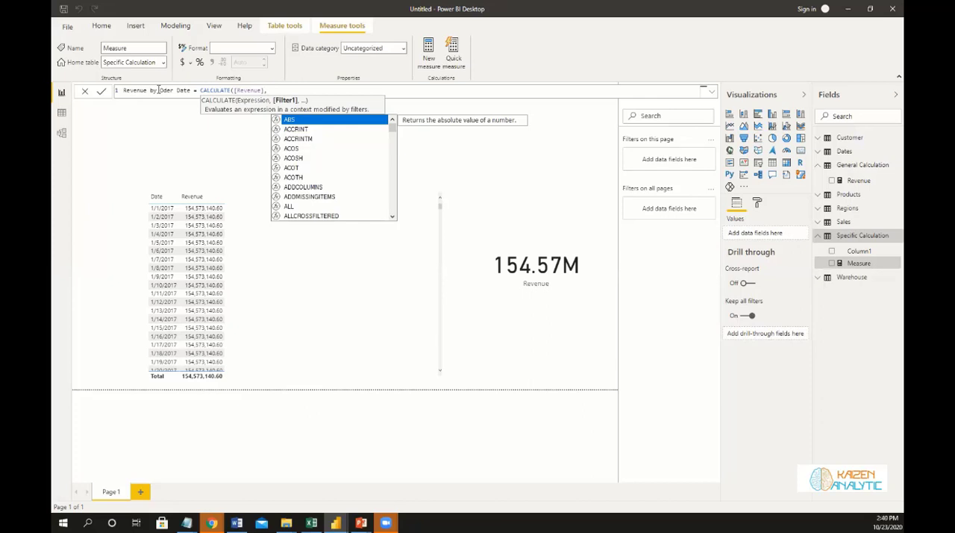
Complete the formula with the filter USERELATIONSHIP(Dates[Date], Sales[OrderDate]) and commit the measure.
text(userel)
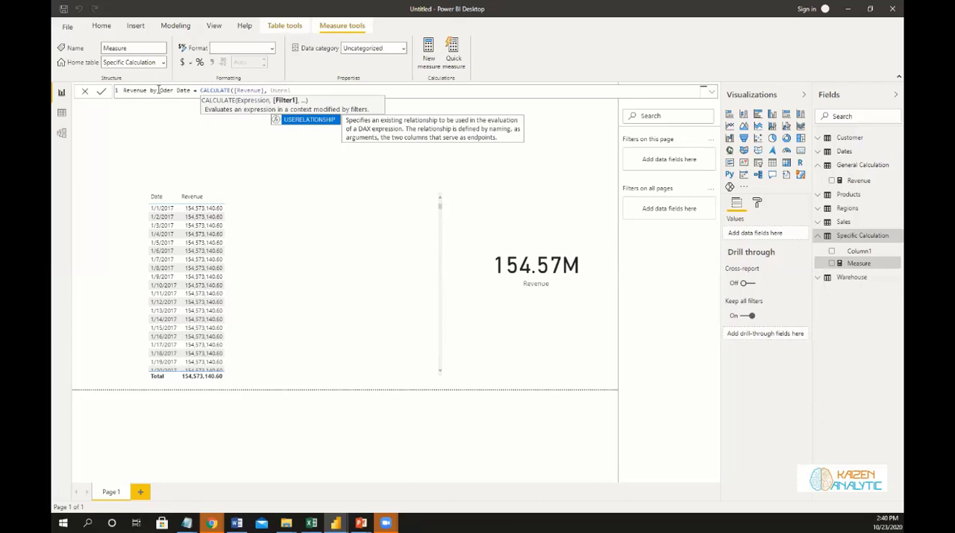
key(Tab)
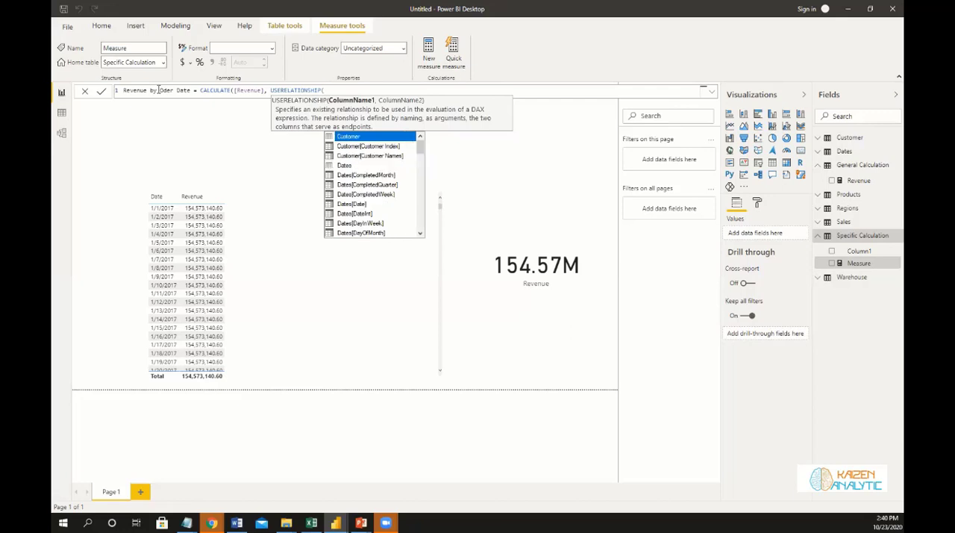
text(Date)
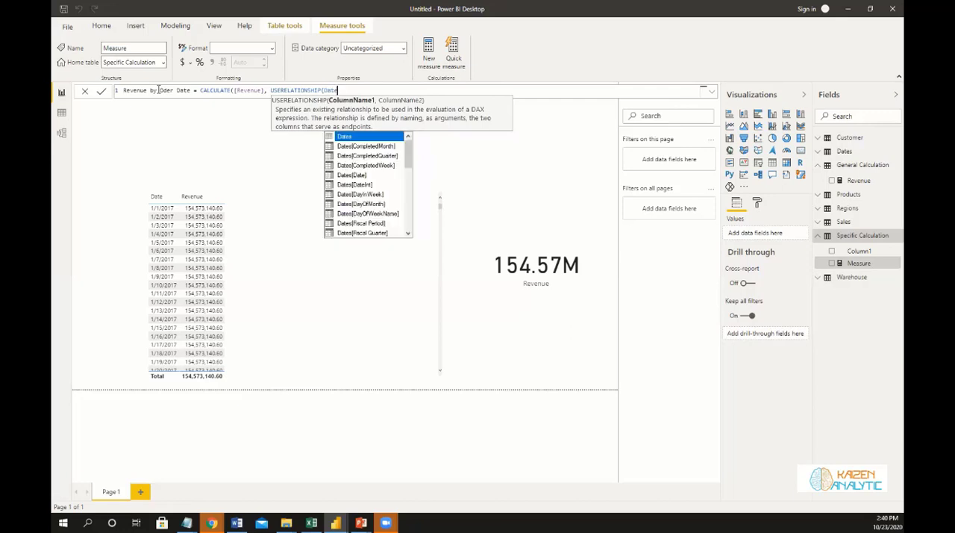
key(Down)
key(Down)
key(Down)
key(Down)
key(Tab)
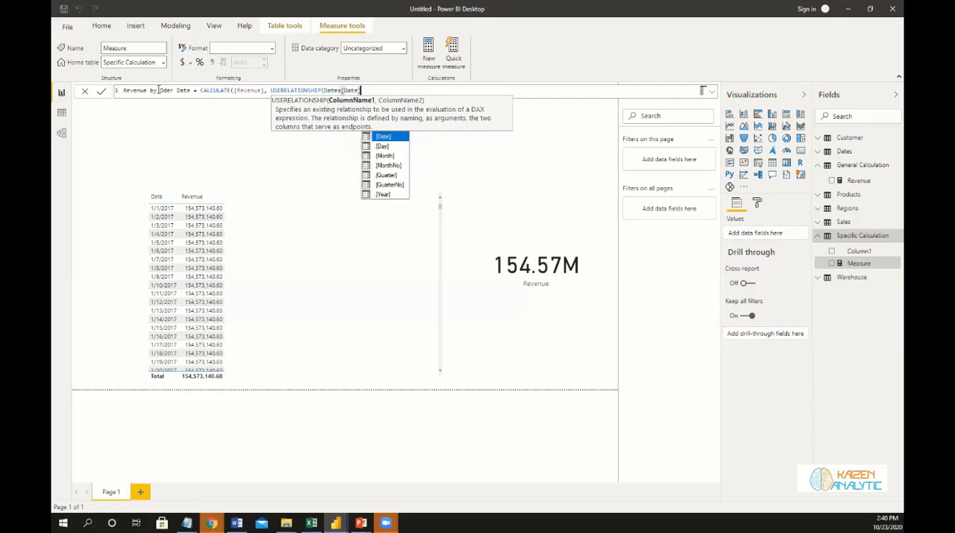
text(,)
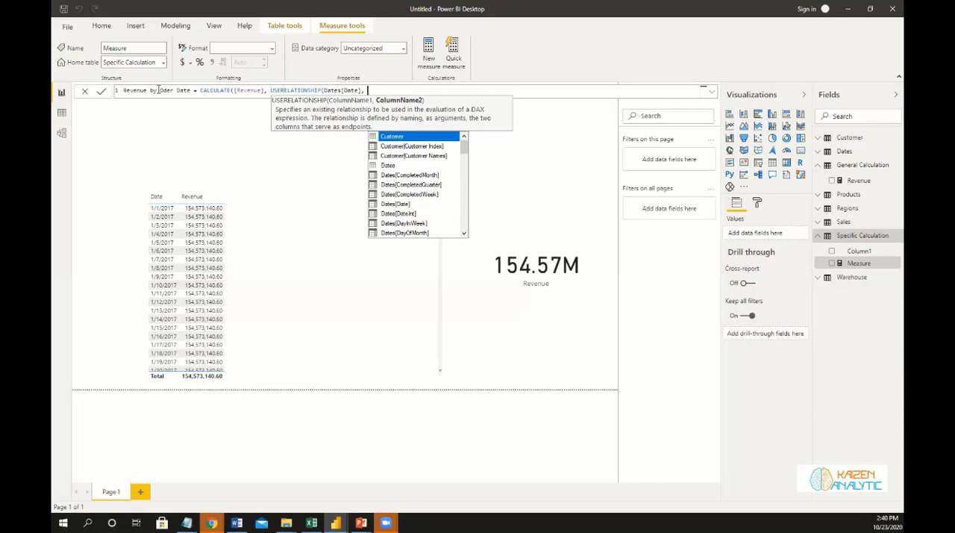
text(Orders)
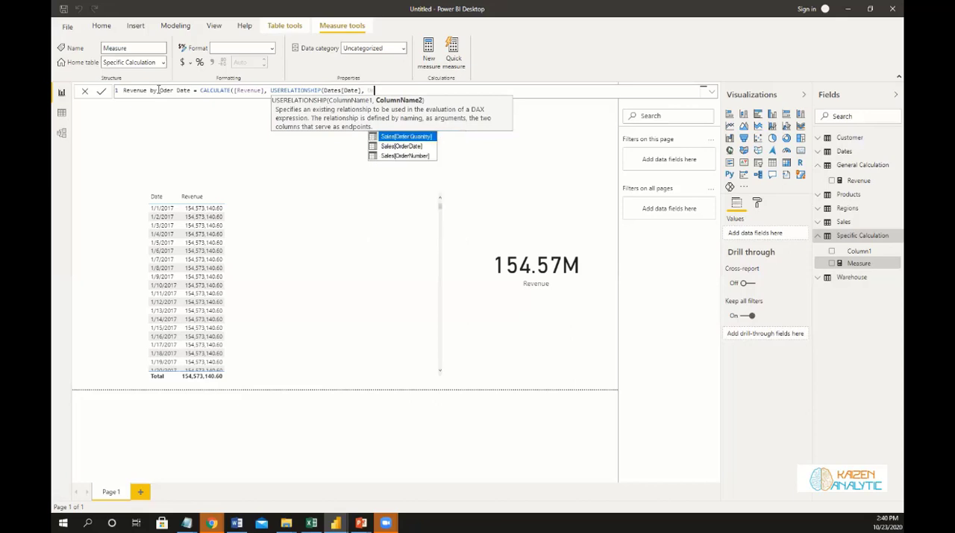
key(BackSpace)
key(BackSpace)
key(BackSpace)
key(Down)
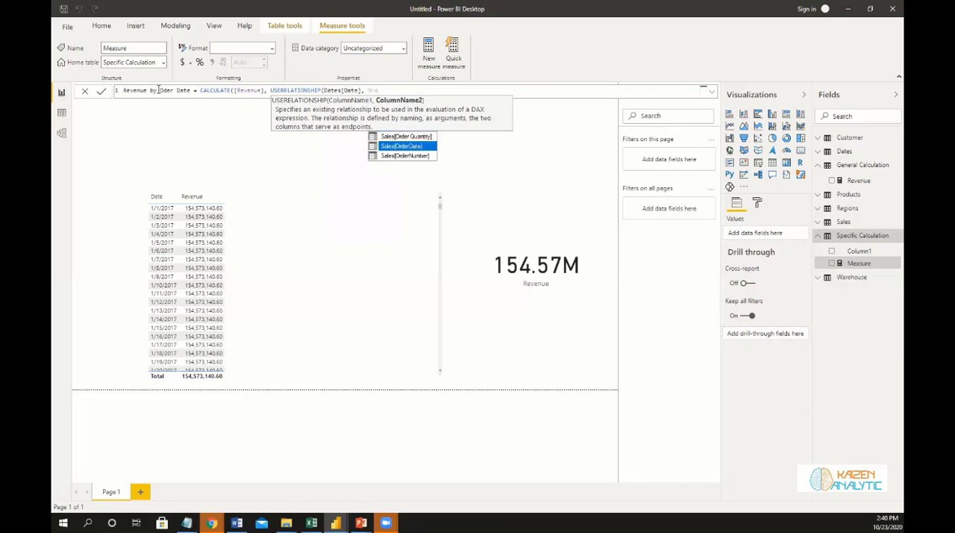
key(Tab)
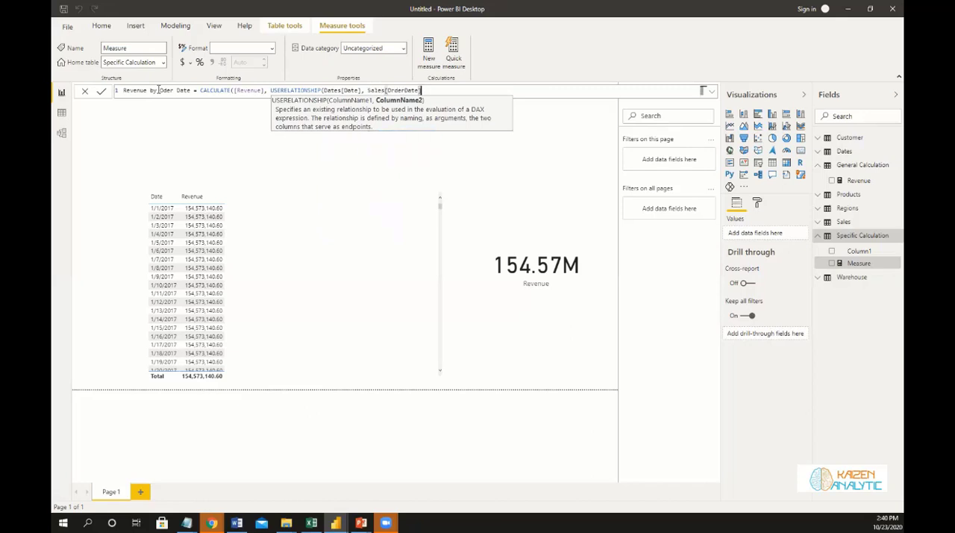
text())
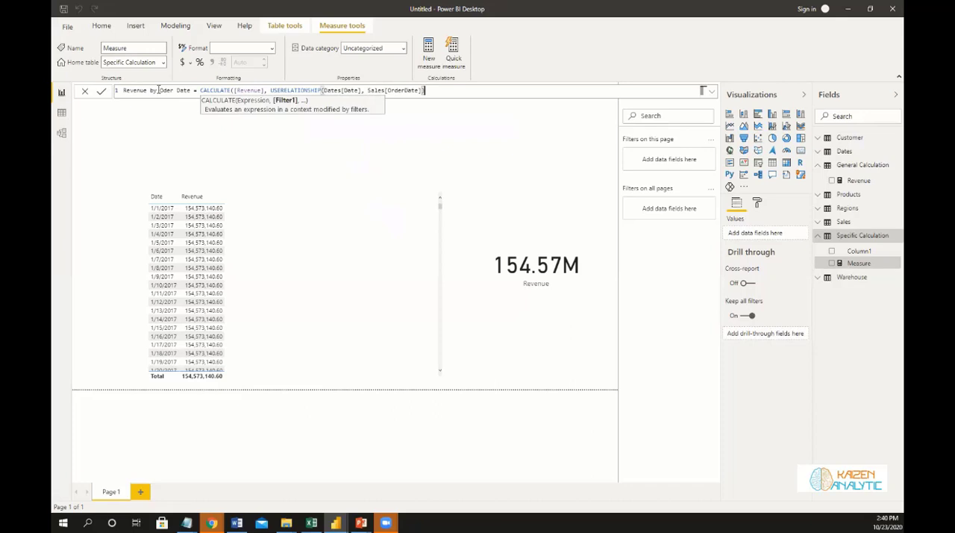
text())
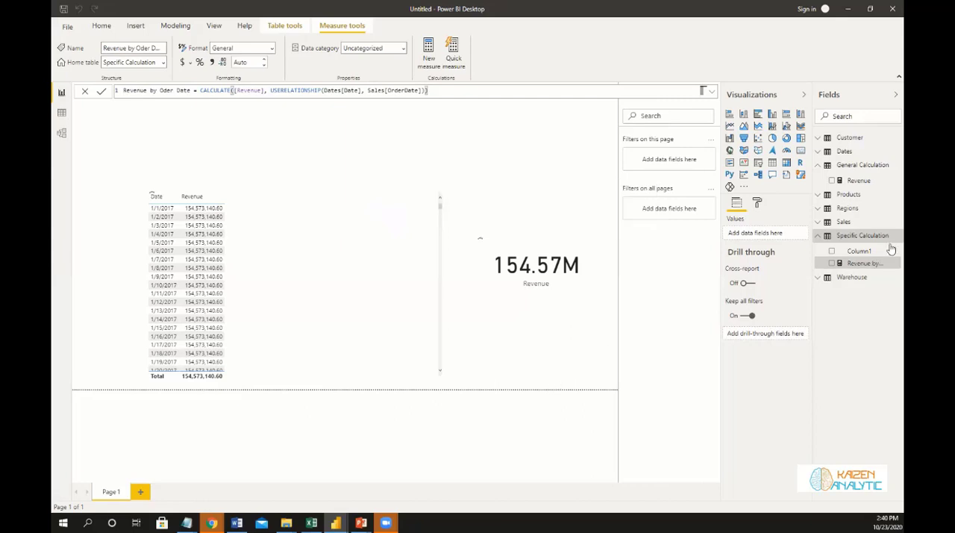
Add the Revenue by Oder Date measure to the date table, widen the Date column and review the daily values.
drag(866, 269, 316, 316)
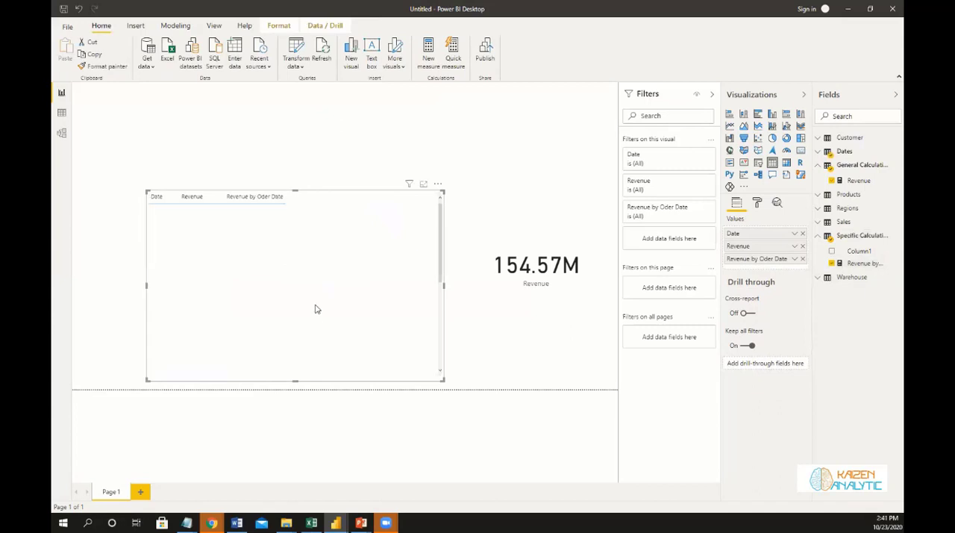
scroll(315, 282, down, 20)
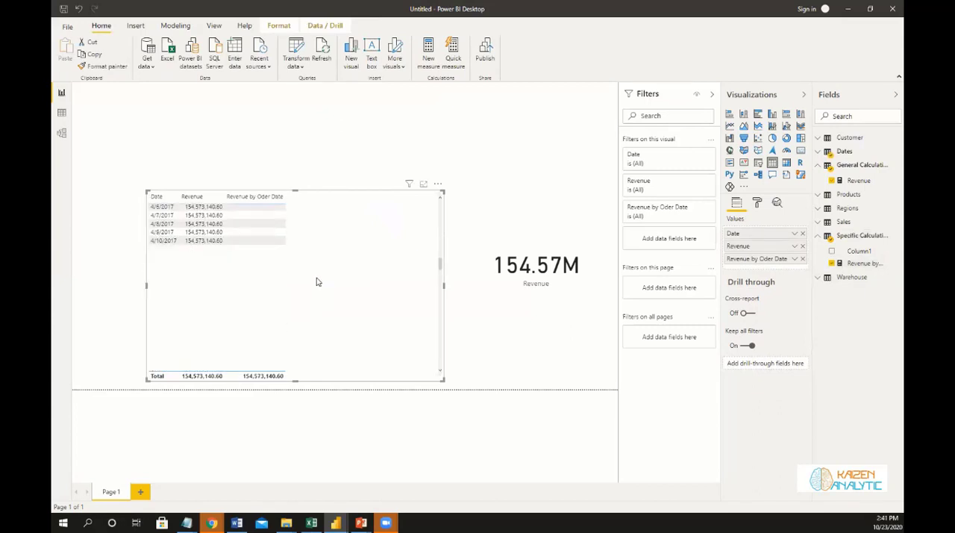
scroll(315, 280, down, 10)
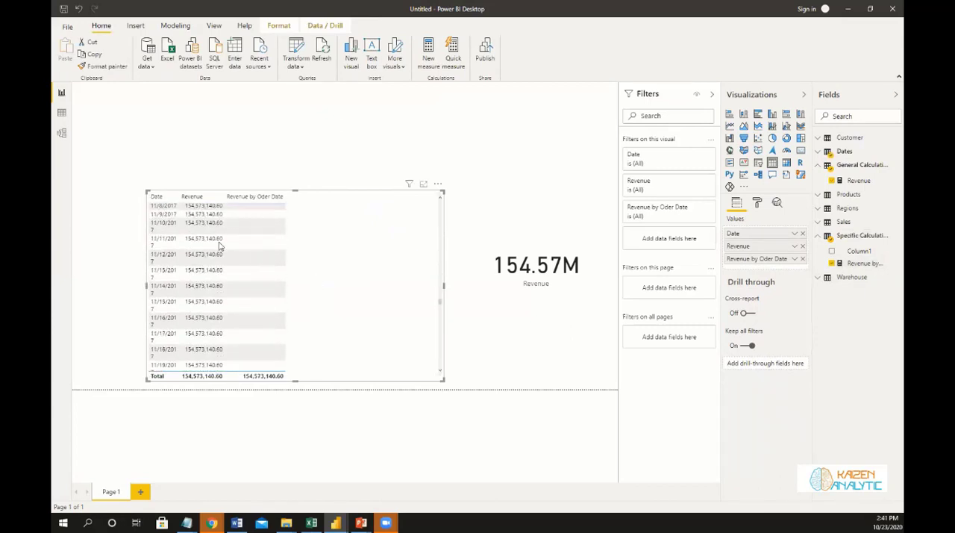
drag(178, 198, 192, 204)
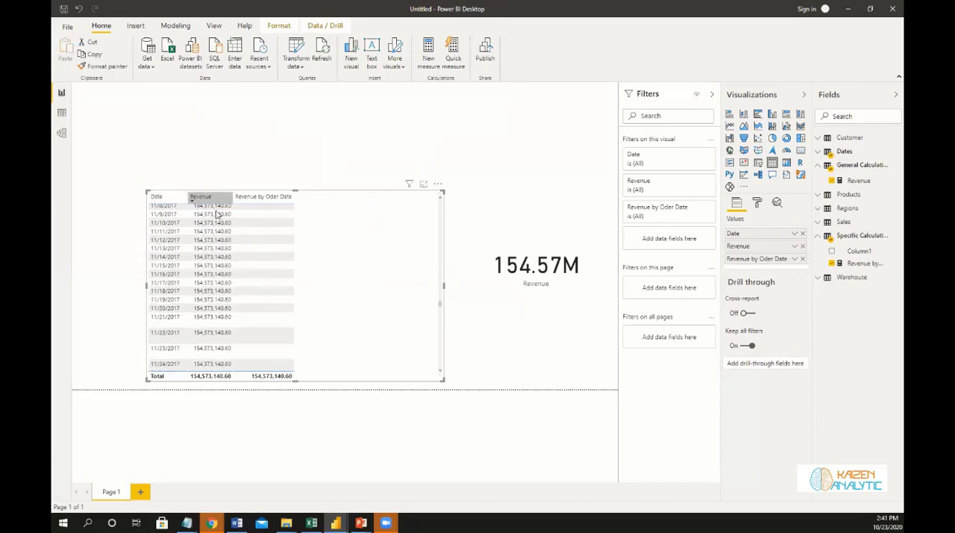
scroll(332, 275, down, 20)
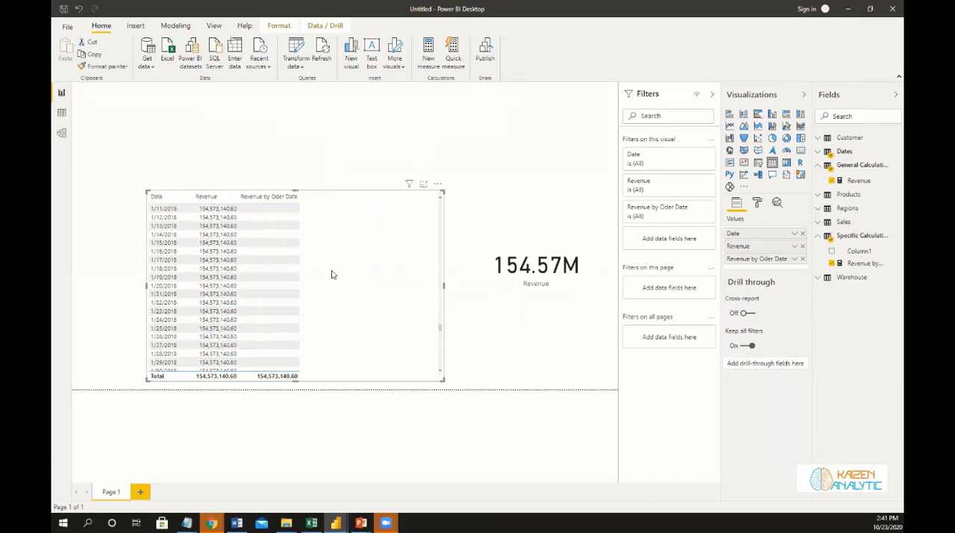
scroll(332, 274, down, 15)
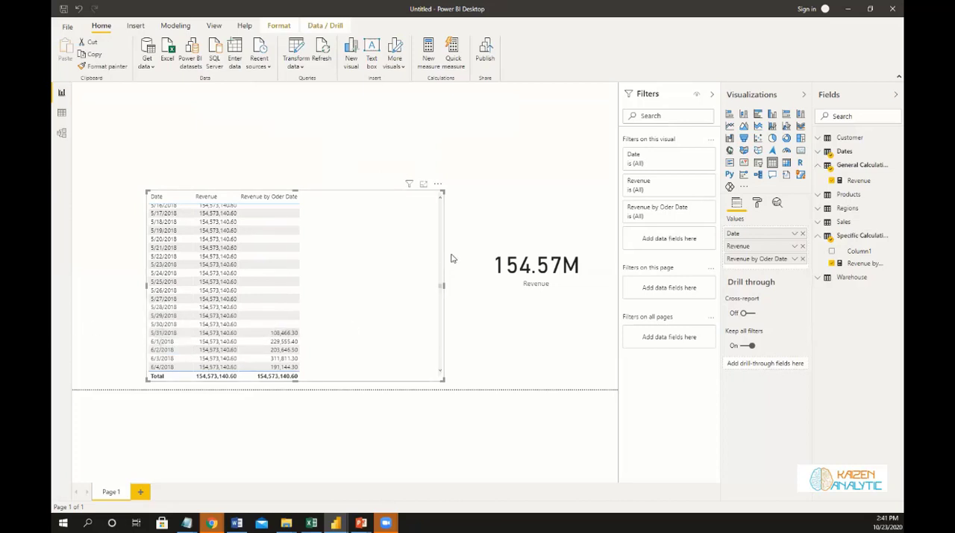
Add a slicer for the Year field of Dates above the Revenue card and make it narrower.
click(481, 196)
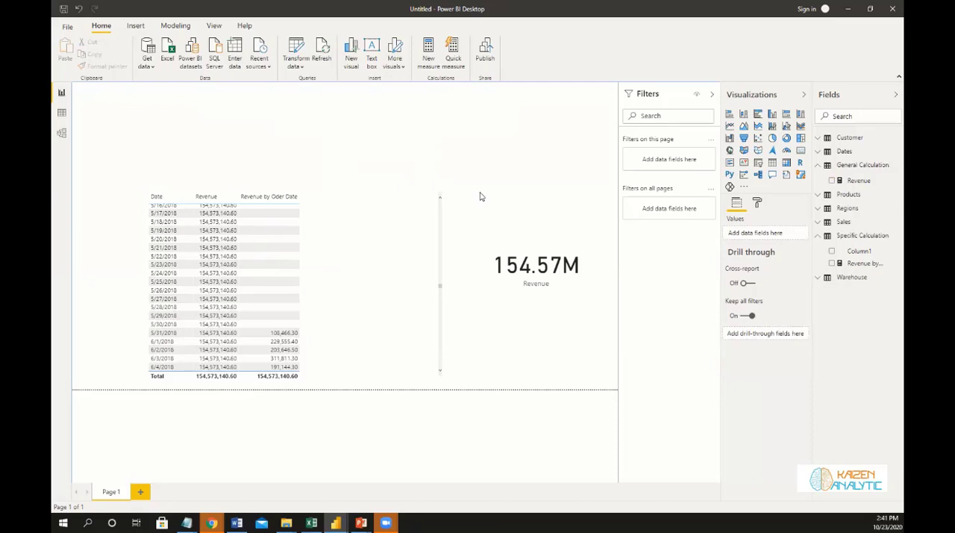
click(758, 165)
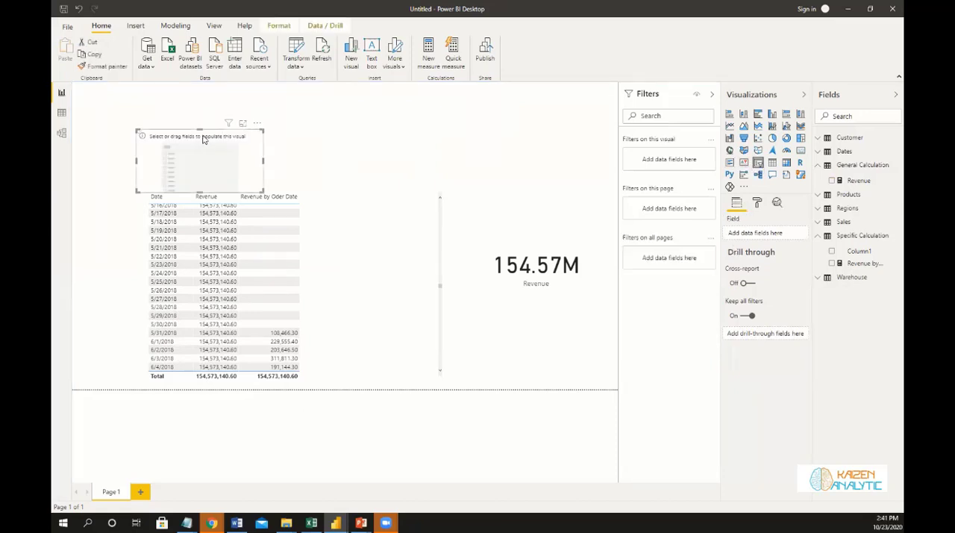
drag(205, 142, 500, 108)
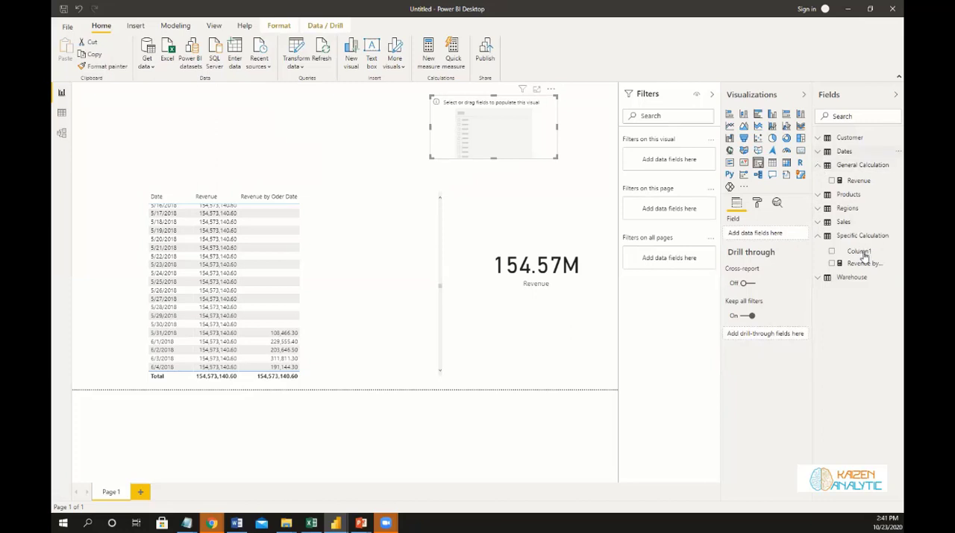
scroll(860, 253, down, 5)
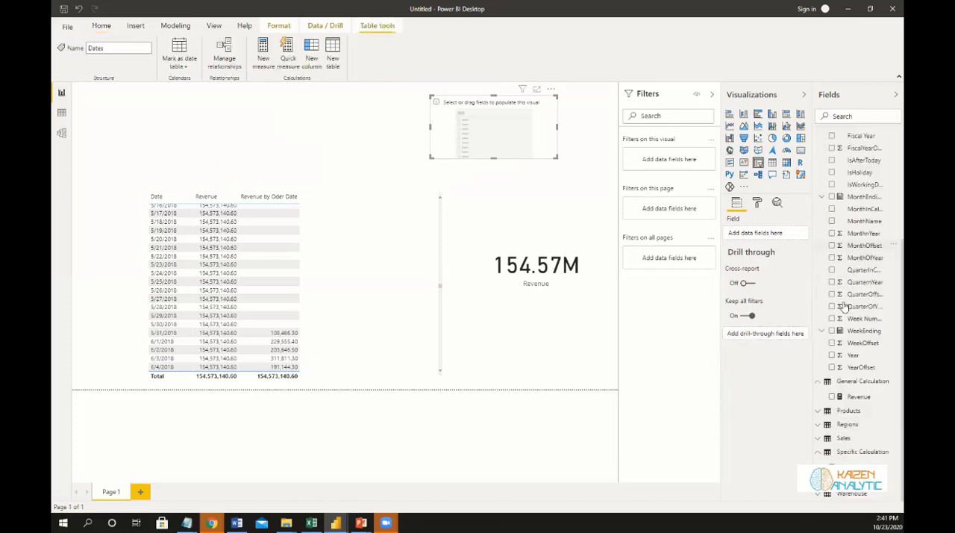
click(831, 356)
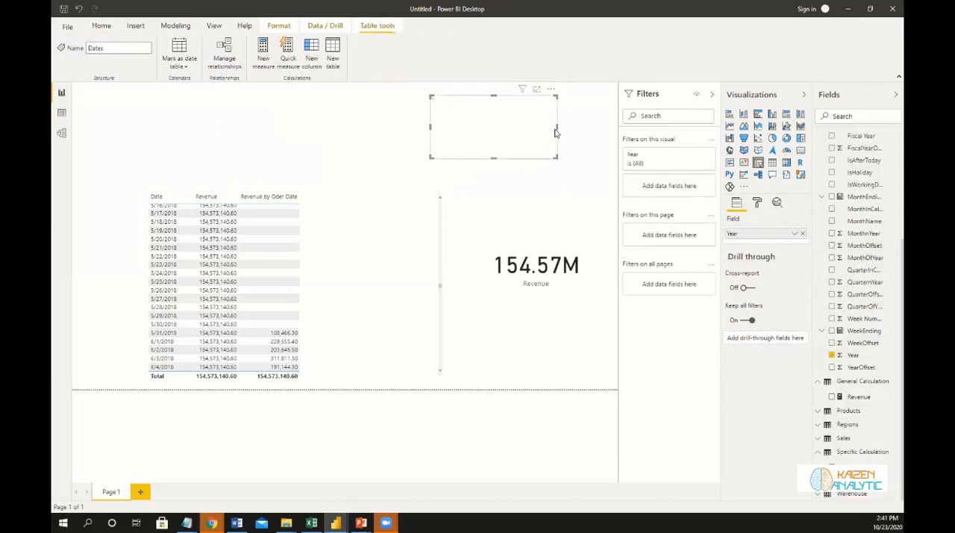
drag(555, 125, 516, 126)
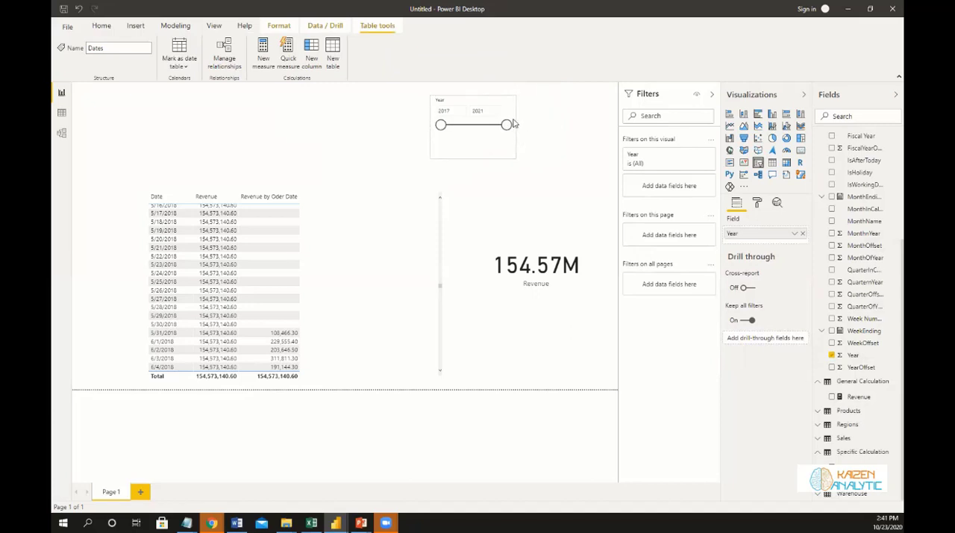
Change the Year slicer to a List and shrink its width slightly.
click(508, 102)
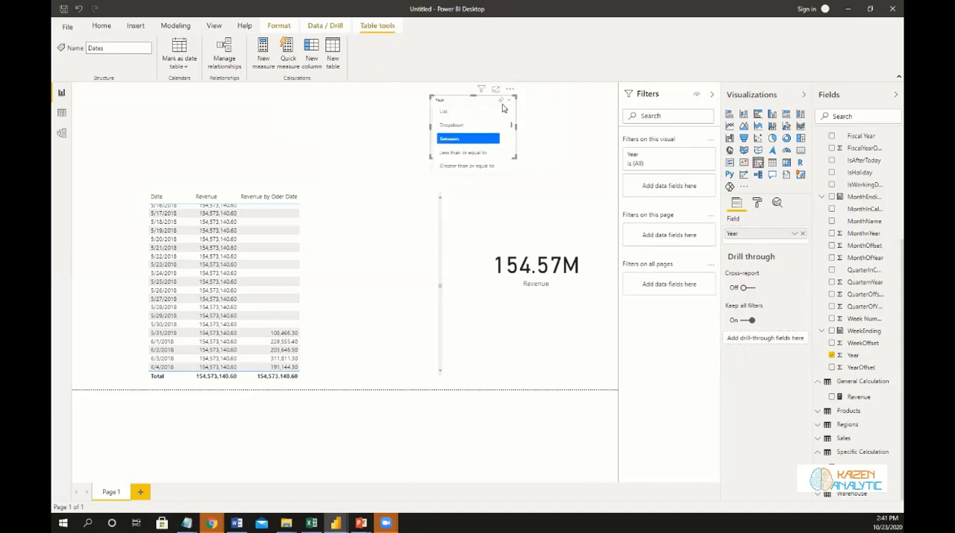
click(476, 114)
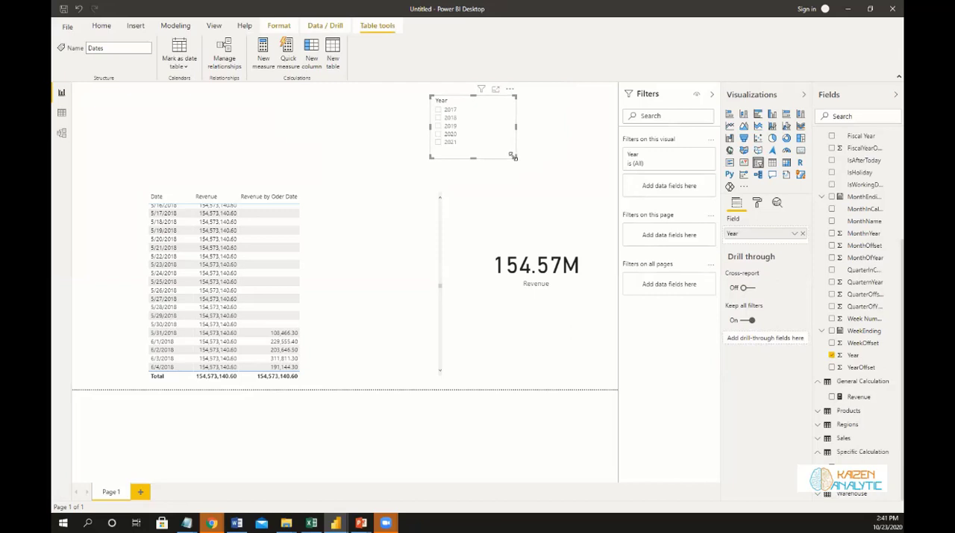
drag(513, 156, 505, 160)
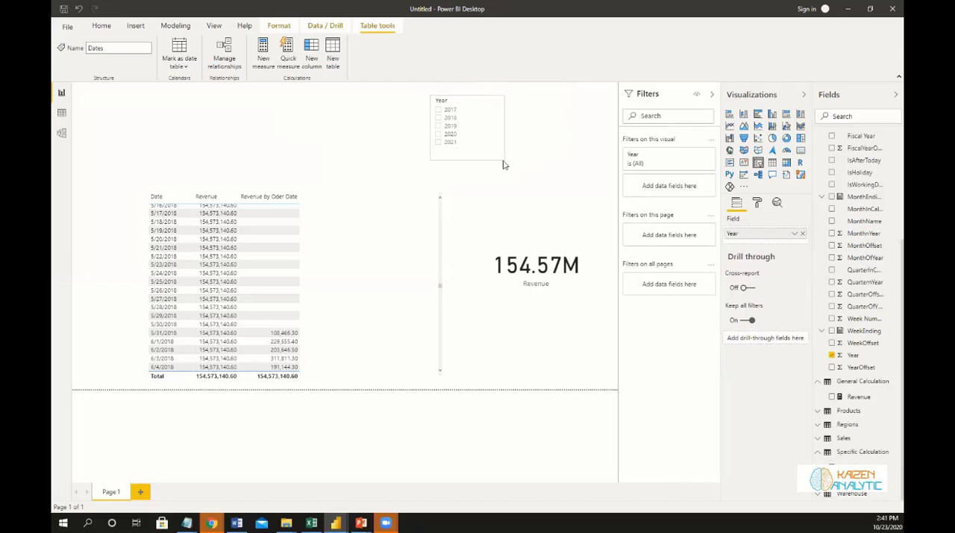
Add a second slicer beside the Year slicer showing the Quarter level of the Dates date hierarchy.
click(584, 157)
click(758, 164)
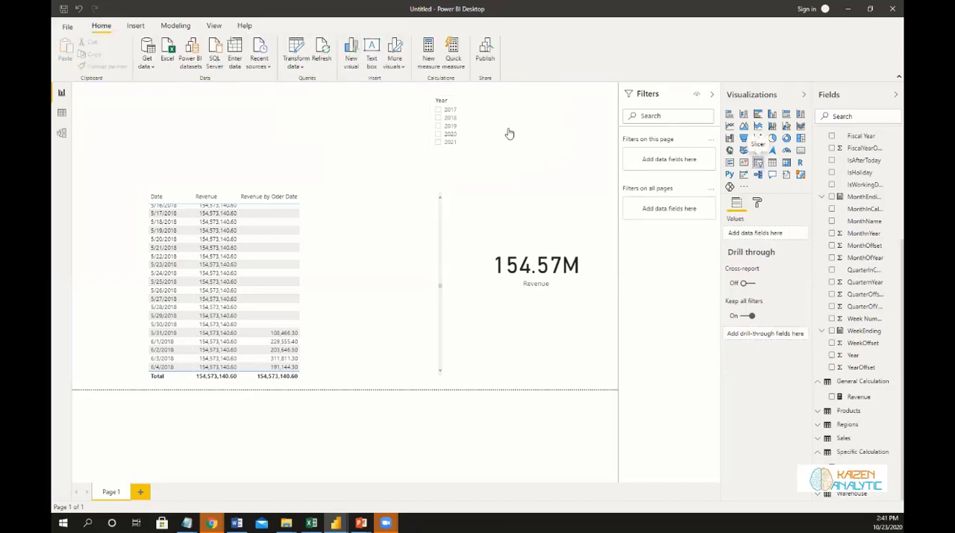
drag(147, 107, 551, 104)
scroll(852, 257, up, 3)
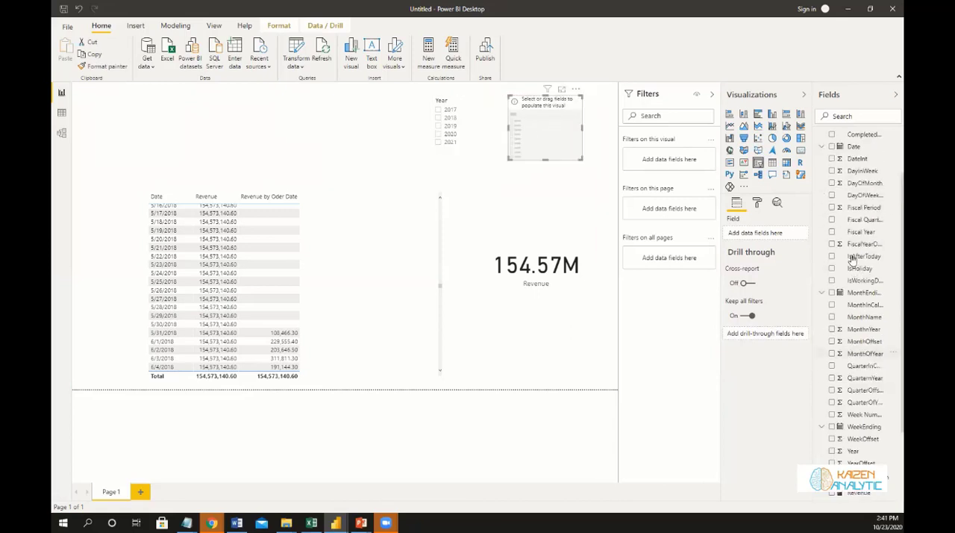
scroll(852, 257, up, 2)
click(822, 204)
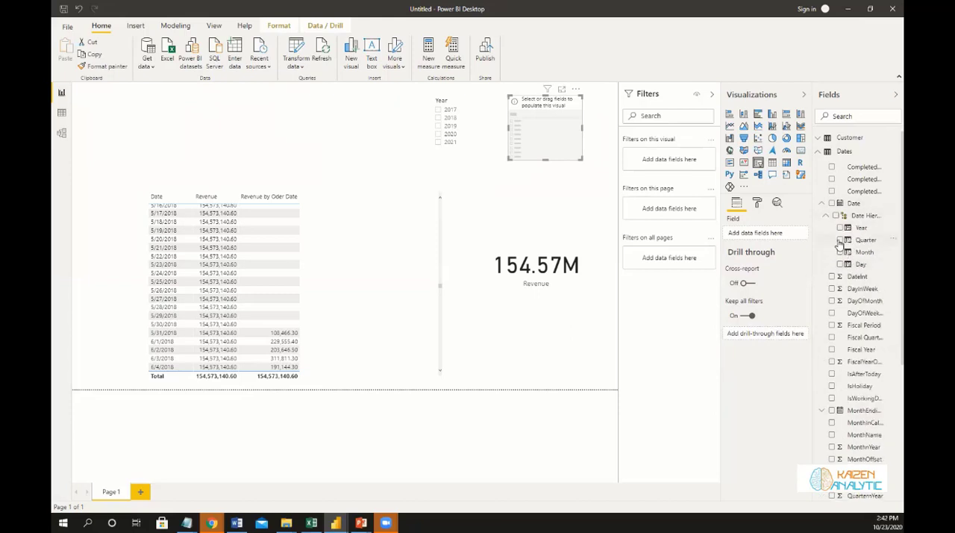
Collapse the Dates table in the field list and move the Revenue card up, closer to the Quarter slicer.
click(536, 188)
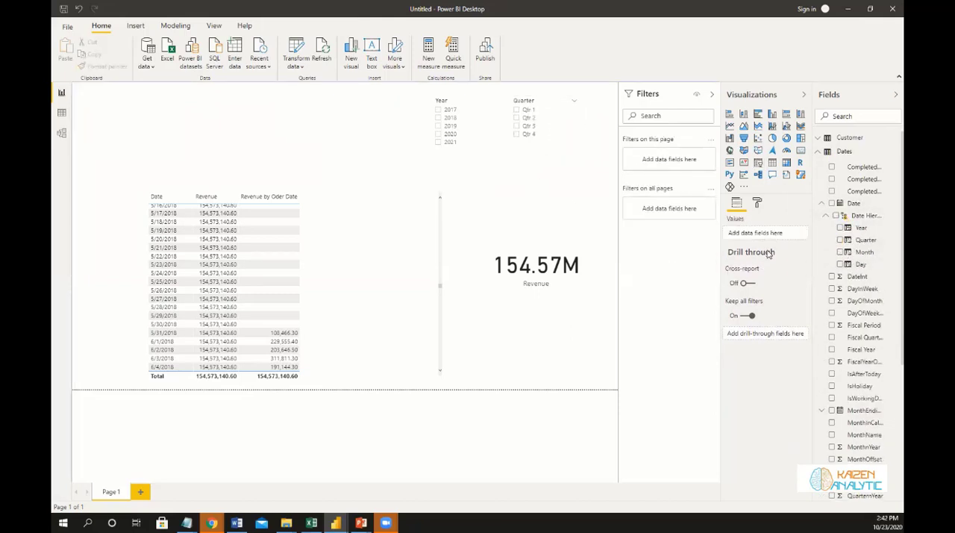
click(819, 152)
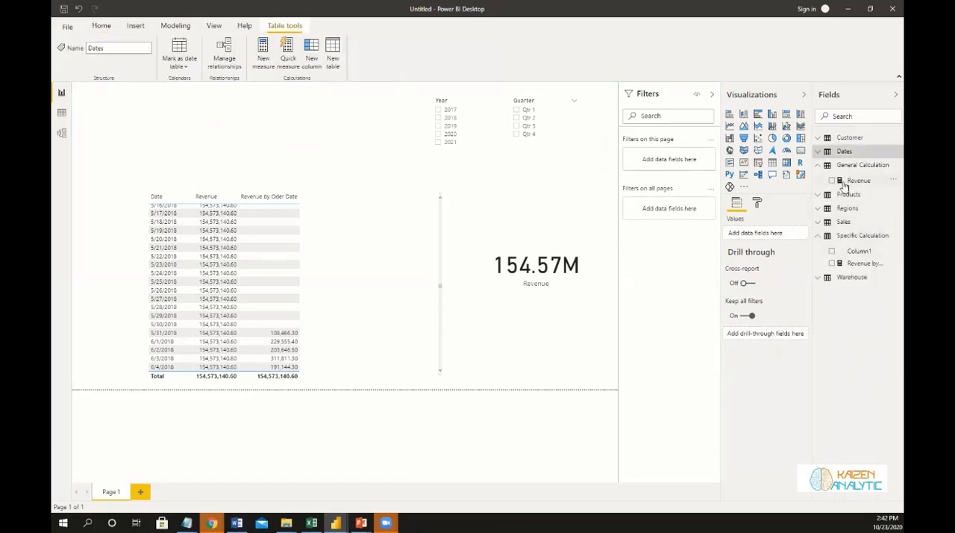
click(511, 209)
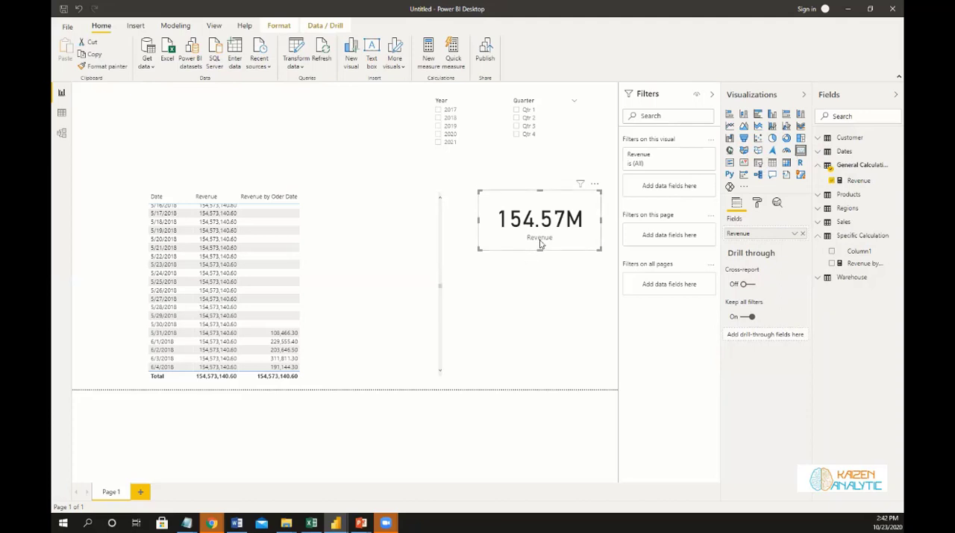
Duplicate the Revenue card, place the copy directly below it and replace its field with the Revenue by Oder Date measure.
key(ctrl+c)
key(ctrl+v)
drag(545, 239, 534, 275)
drag(852, 265, 757, 234)
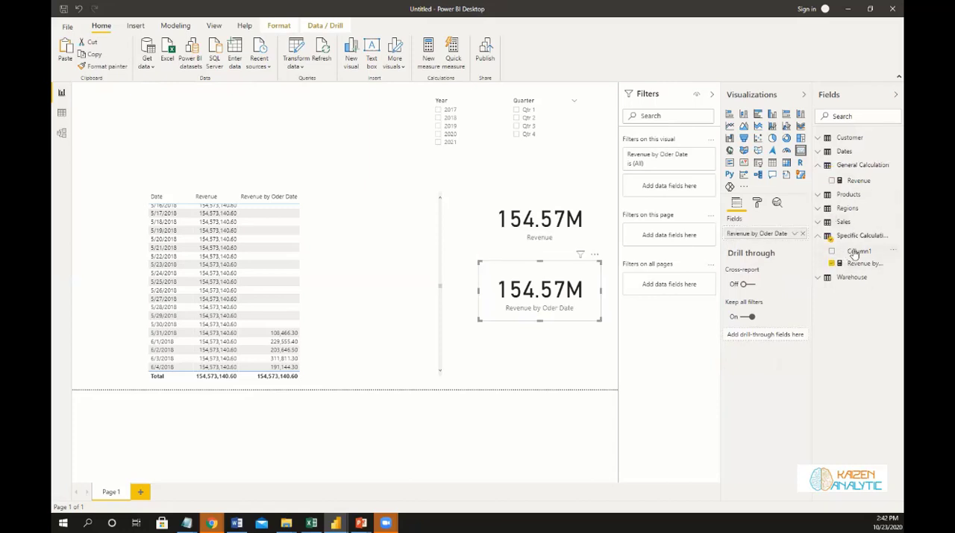
Delete Column1 from the Specific Calculation table.
right_click(854, 252)
click(836, 343)
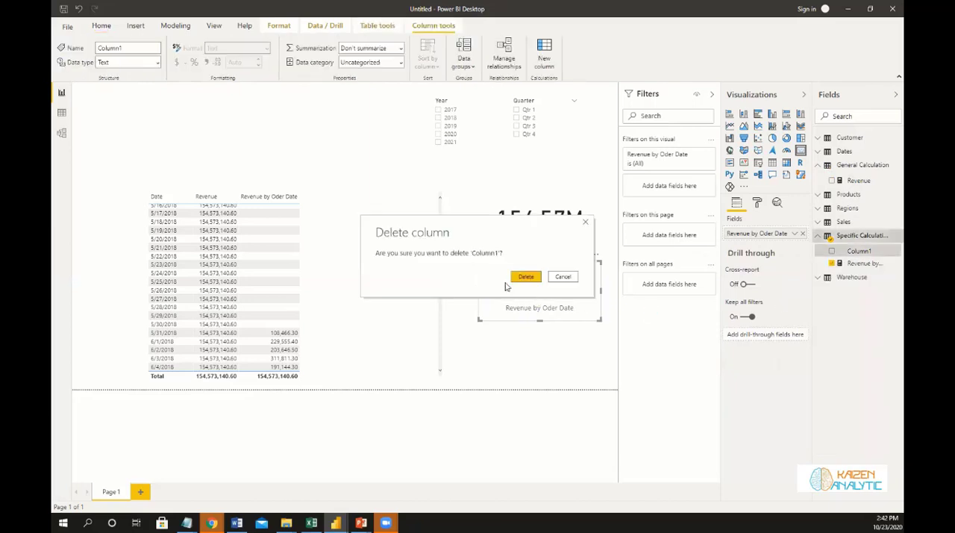
click(516, 277)
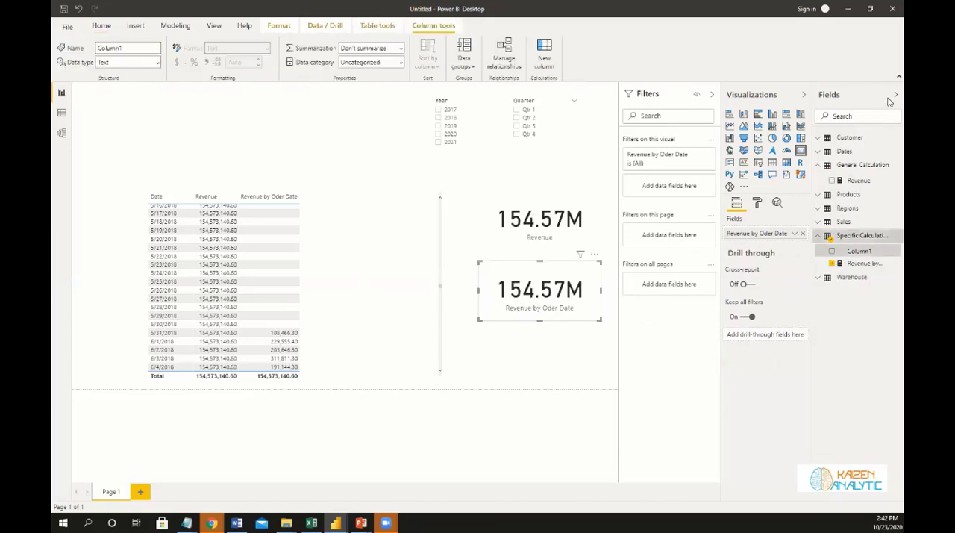
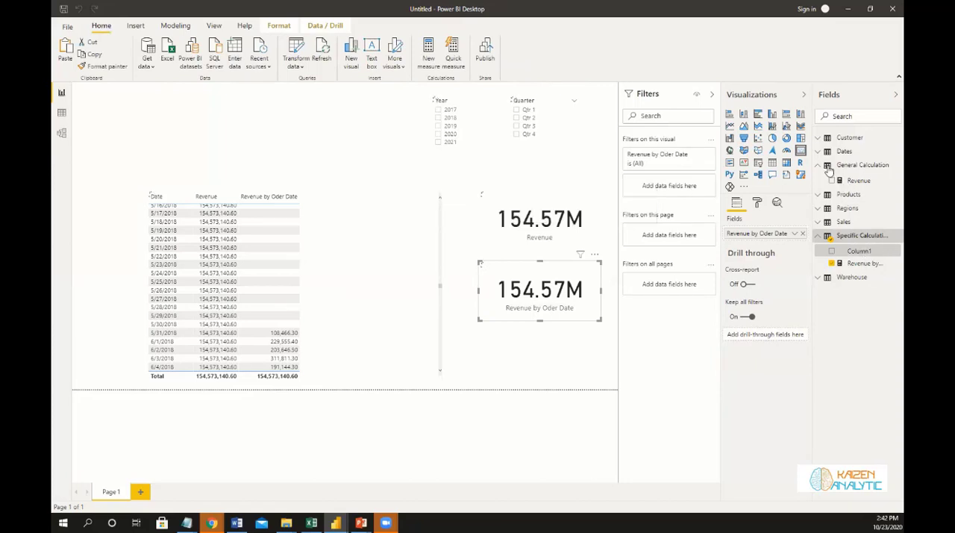
Collapse and reopen the Fields pane to refresh the order of the measure tables.
click(894, 96)
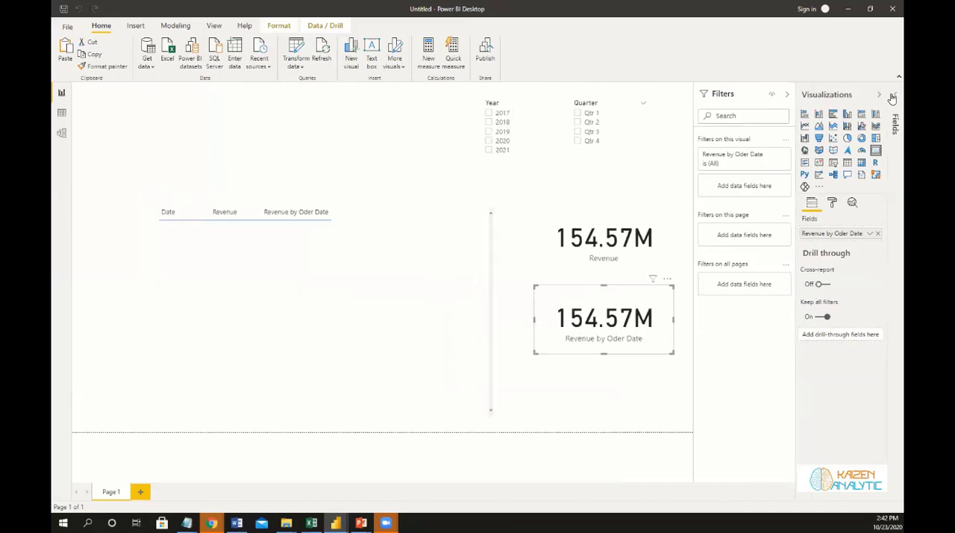
click(893, 97)
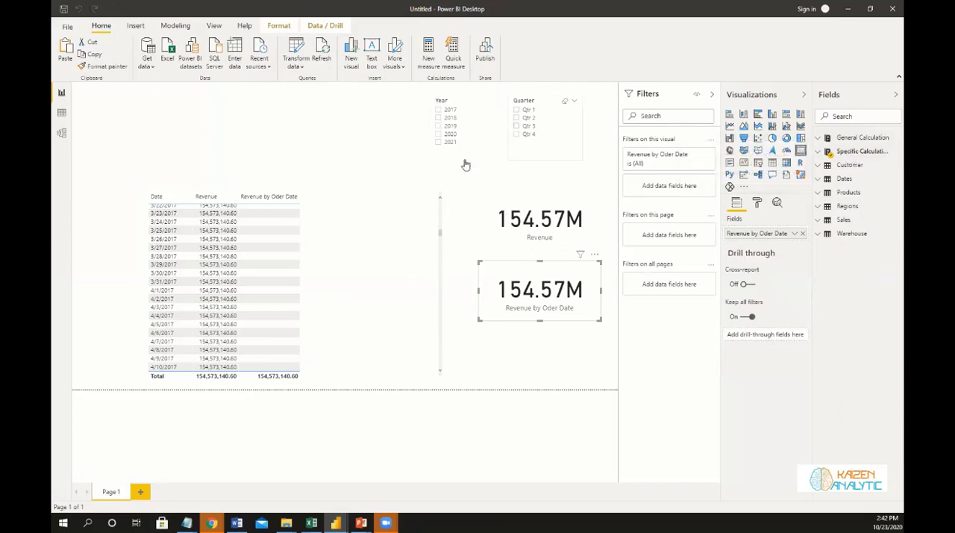
Filter the report to 2020, compare the Revenue and Revenue by Oder Date cards with the date table, and clear the year selection.
click(440, 136)
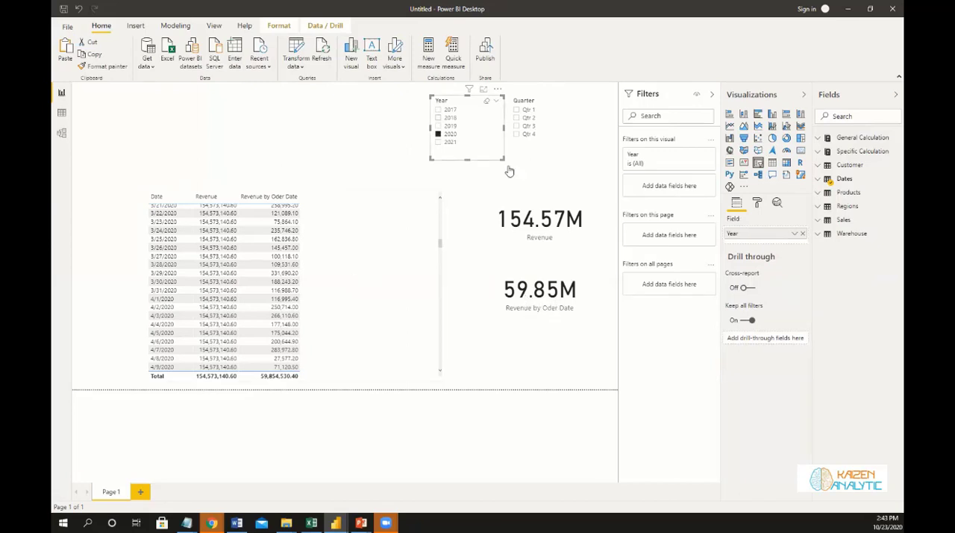
click(538, 242)
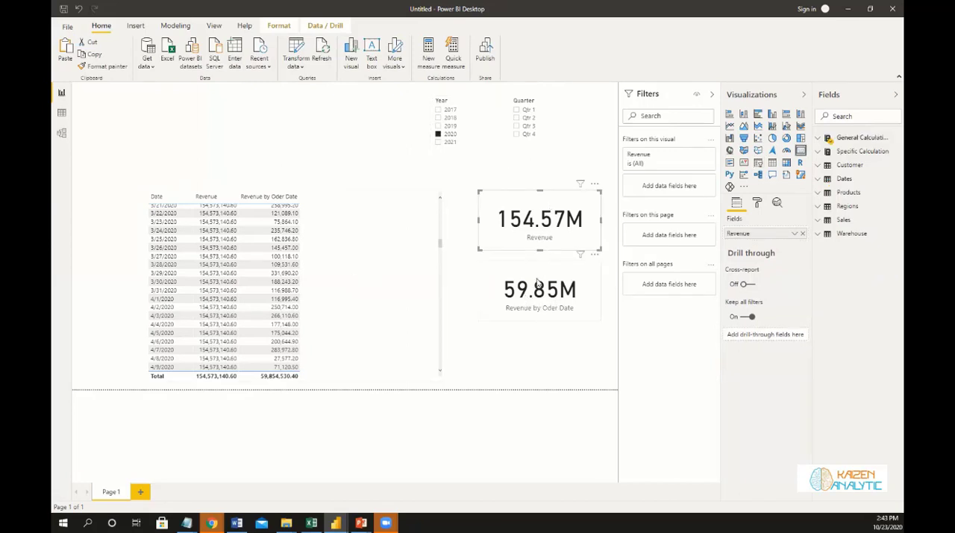
click(537, 283)
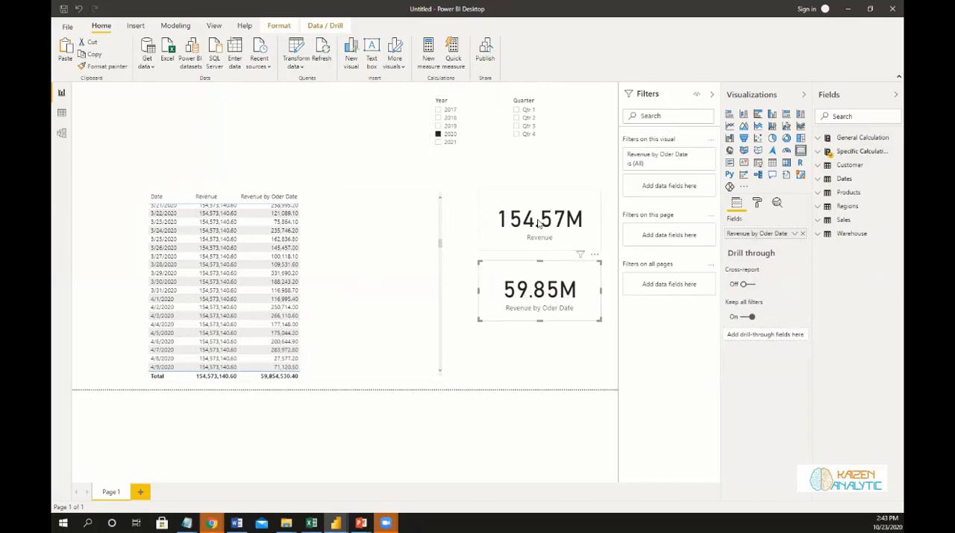
click(351, 202)
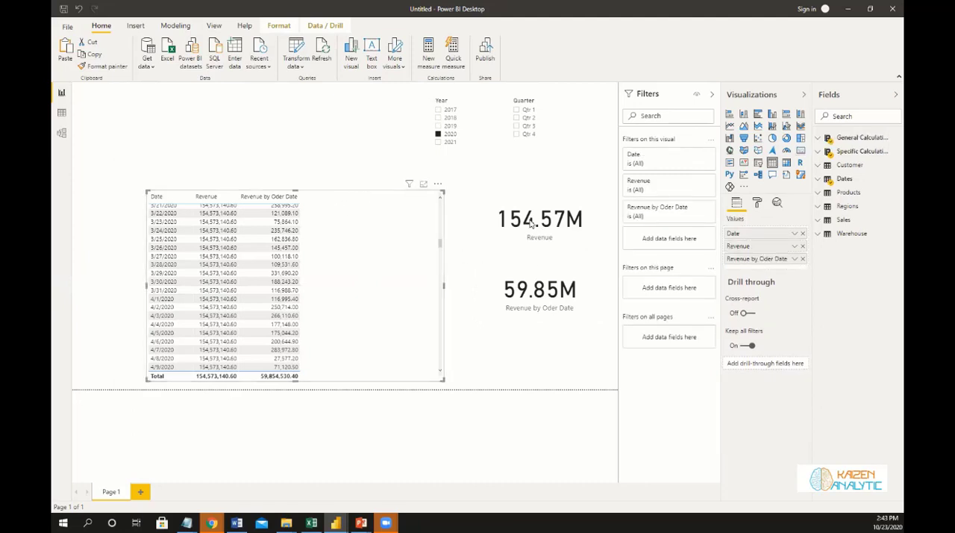
click(463, 112)
click(438, 135)
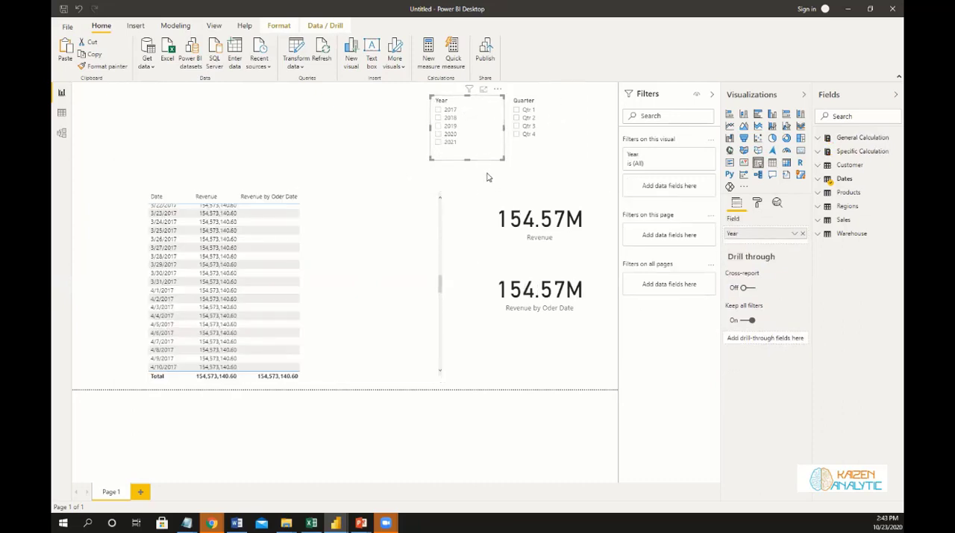
Move the Year slicer away from the Quarter slicer, towards the page's centre, and set its orientation to Horizontal.
drag(425, 95, 426, 96)
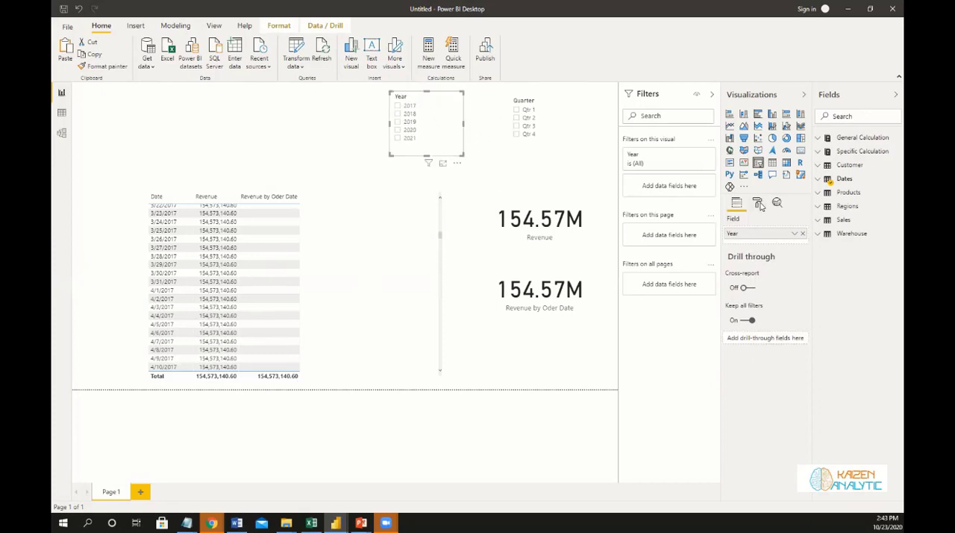
click(758, 203)
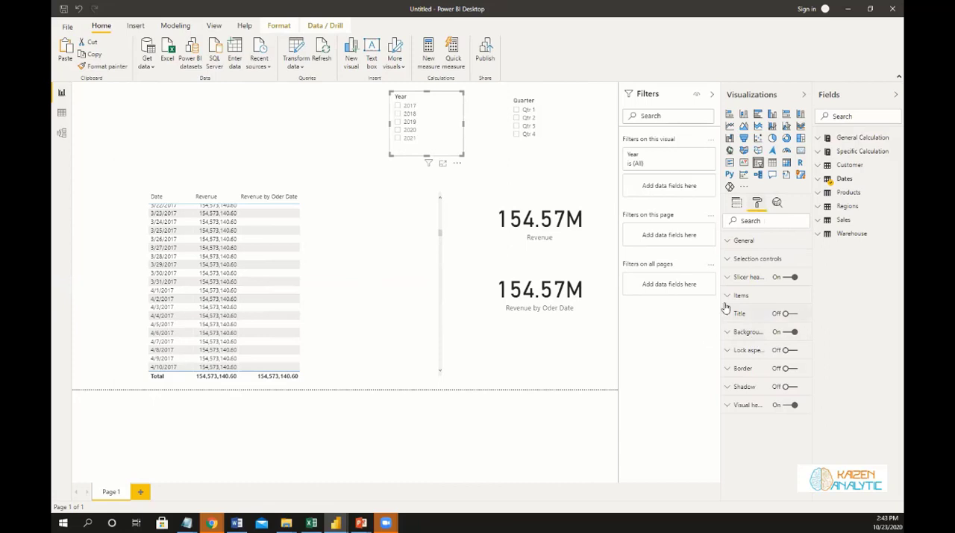
click(729, 242)
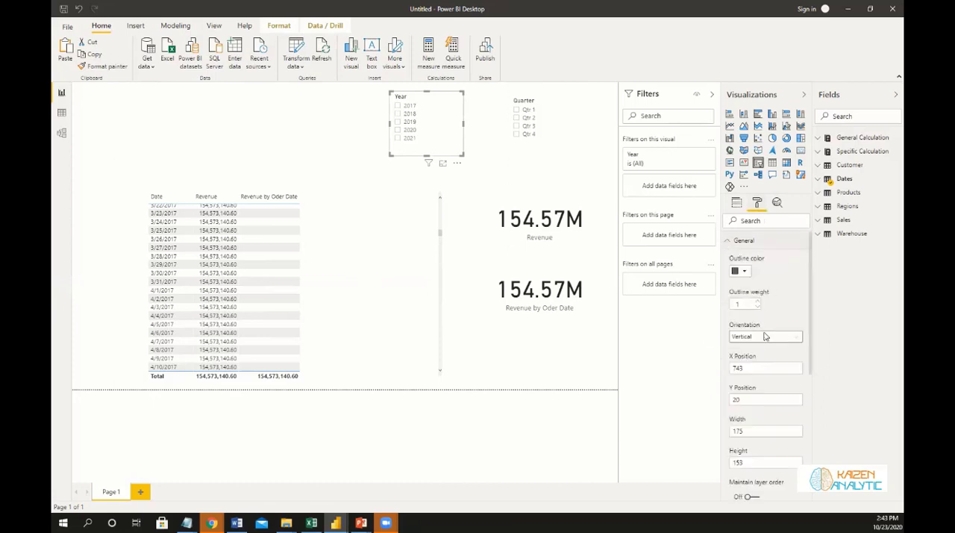
click(765, 336)
click(750, 360)
Limit the Year slicer to 2017, 2018, 2019 and 2020 with basic filtering and resize it to one row, about 299 wide.
click(695, 156)
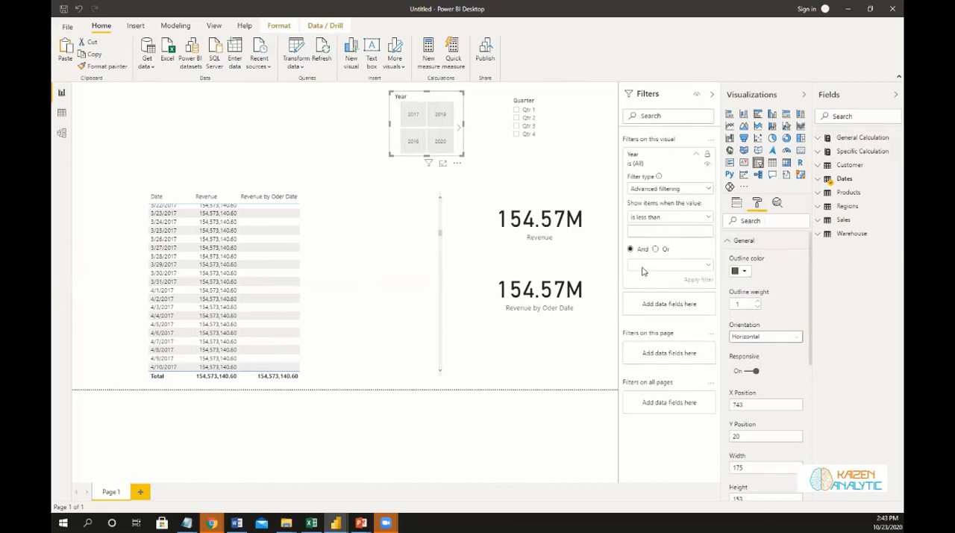
click(668, 188)
click(661, 215)
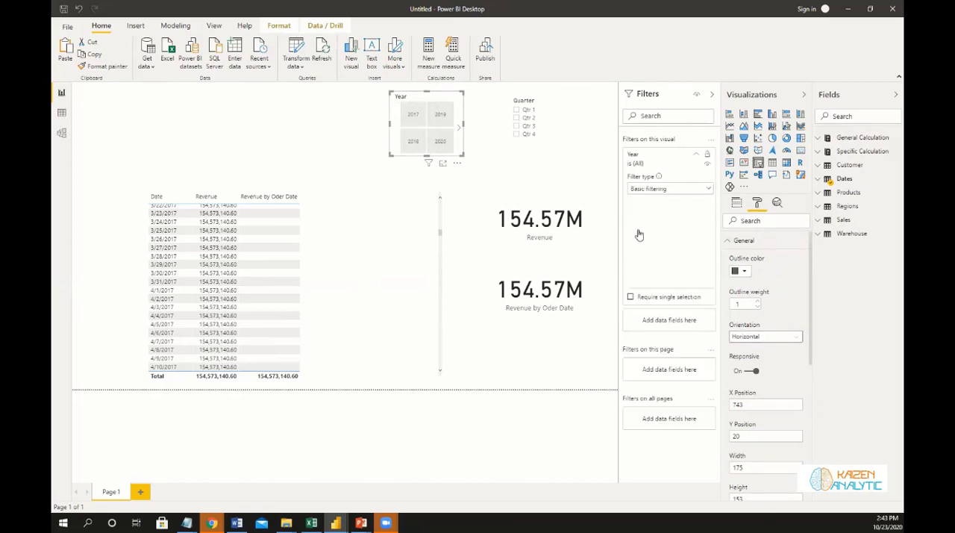
click(634, 212)
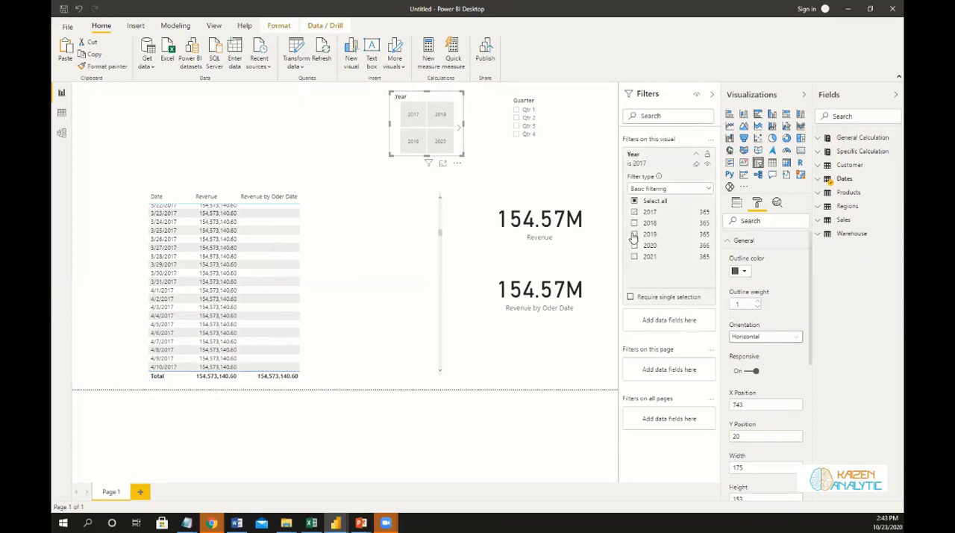
click(634, 223)
click(634, 234)
click(634, 245)
drag(437, 130, 337, 100)
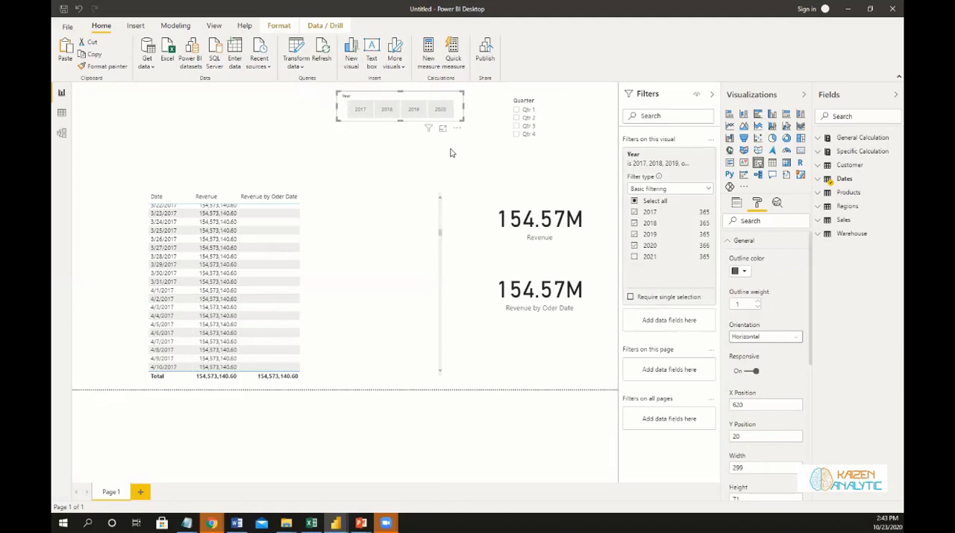
Add a text box reading SUPPLY CHAIN ANALYTICS above the table and widen it almost up to the Year slicer.
click(372, 50)
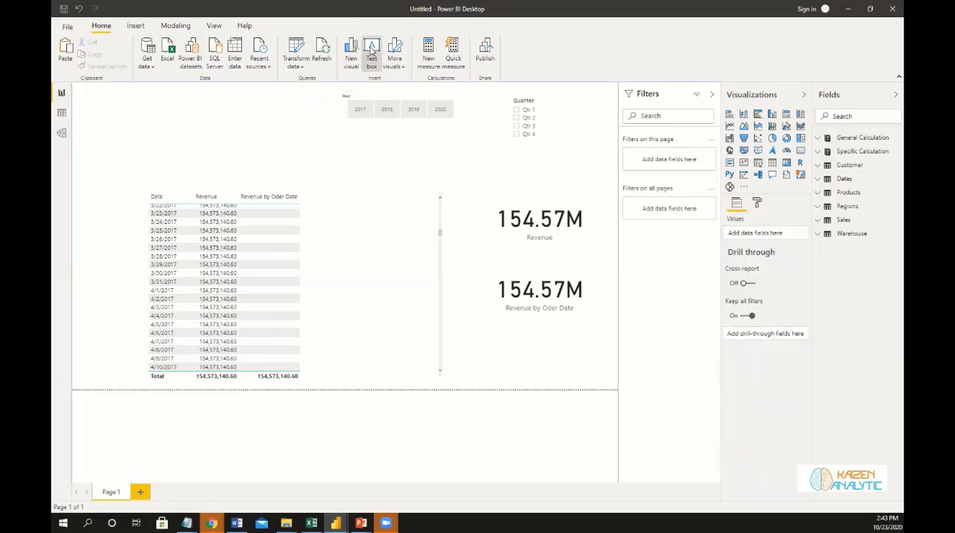
click(157, 127)
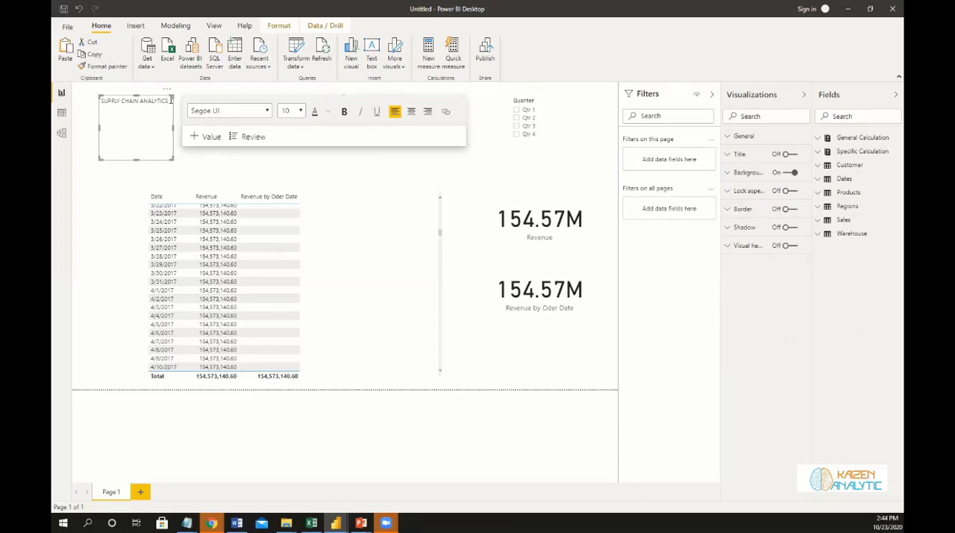
drag(173, 127, 306, 135)
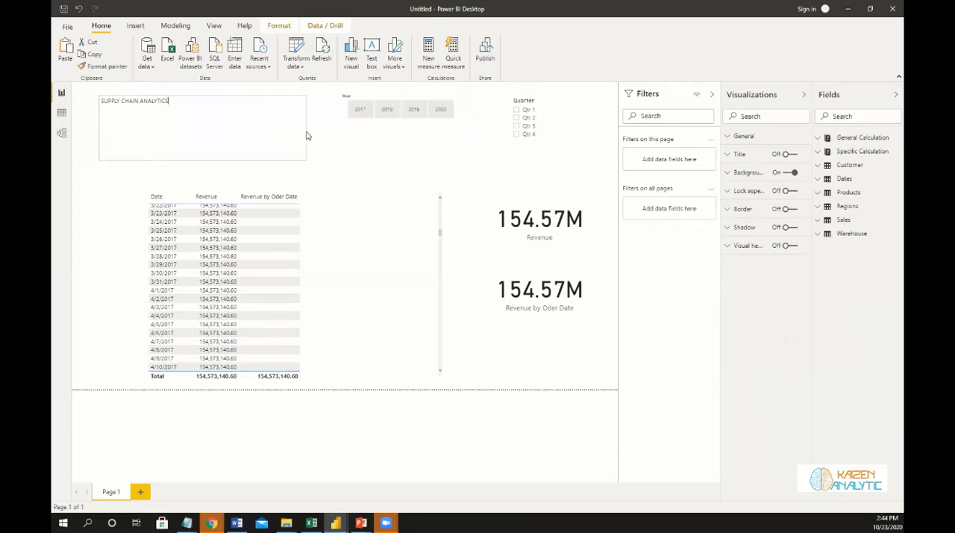
Format the SUPPLY CHAIN ANALYTICS title in size 28, dark blue and bold.
drag(161, 100, 100, 100)
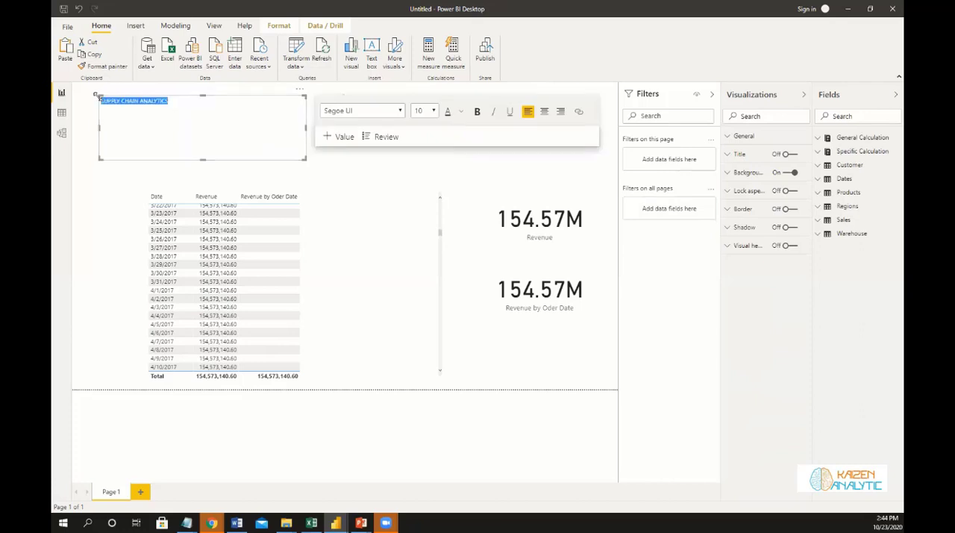
click(434, 112)
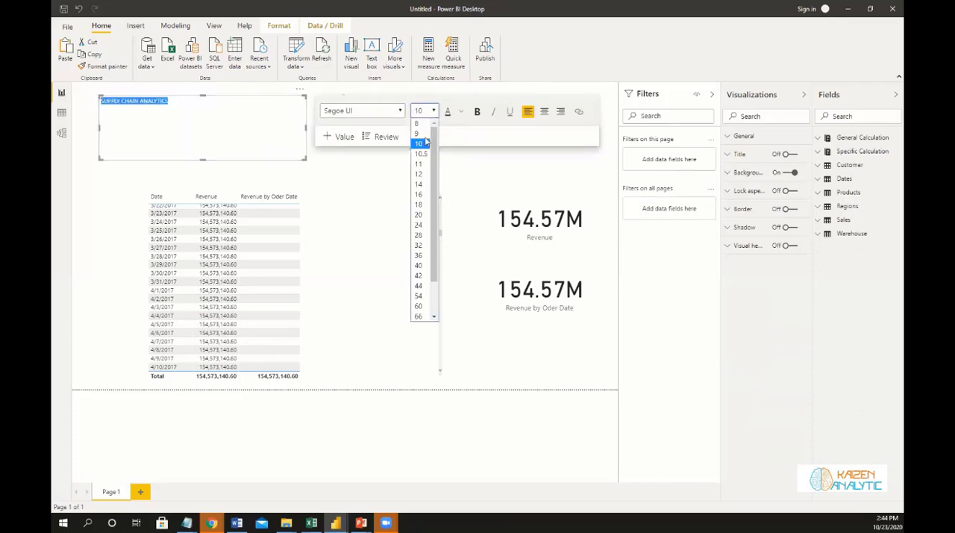
click(424, 240)
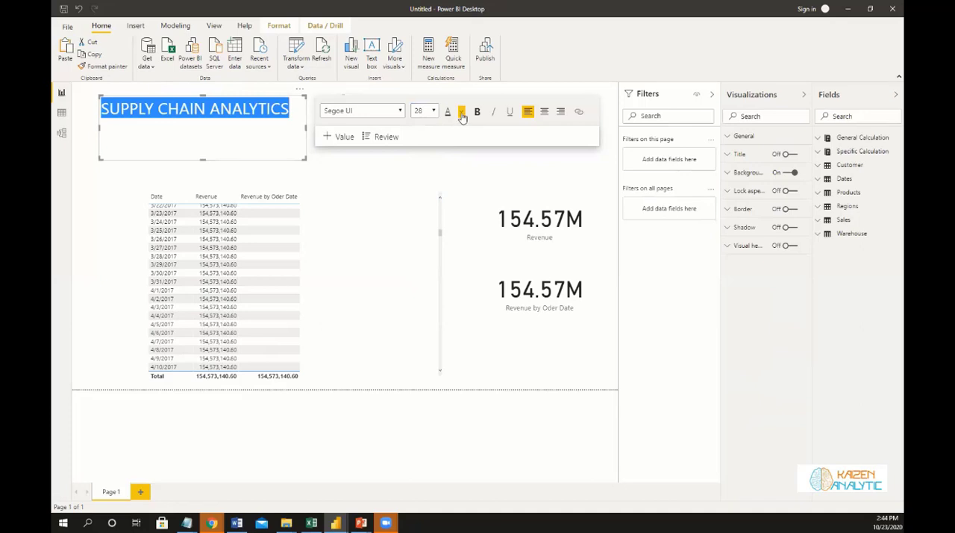
click(461, 111)
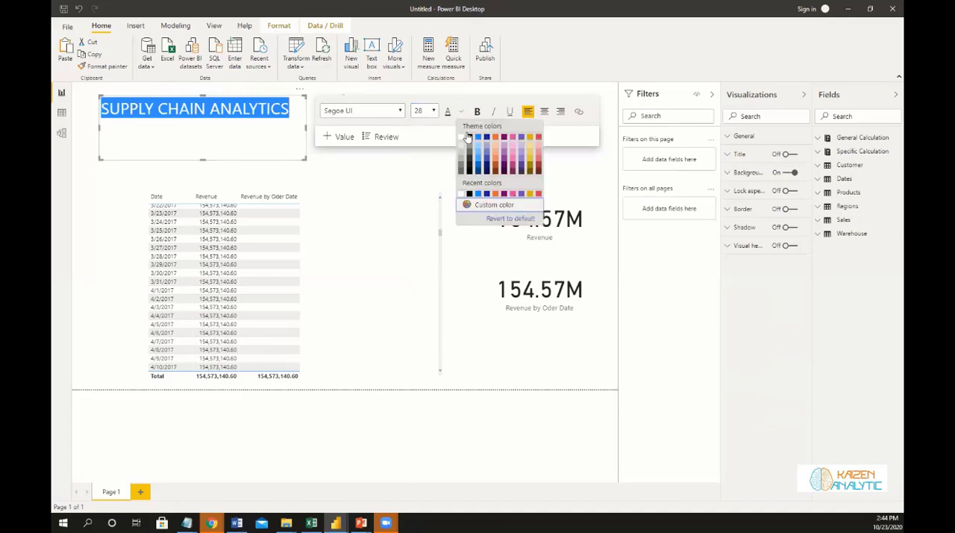
click(473, 171)
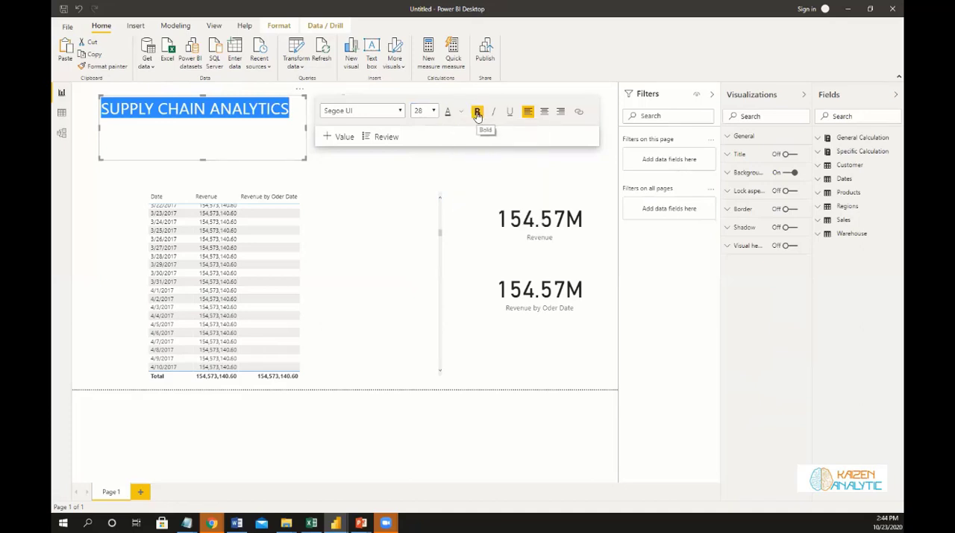
click(477, 112)
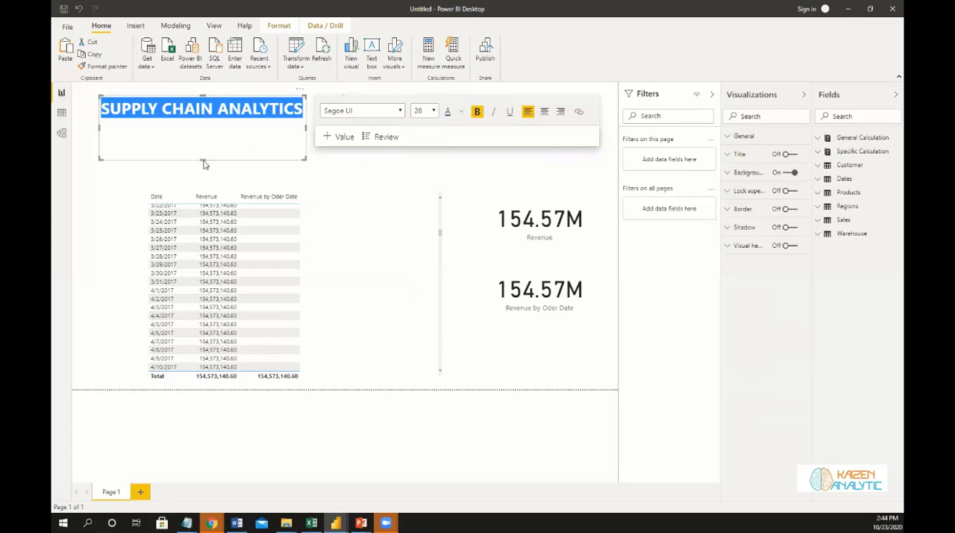
Shrink the title text box to the height of its text and move it closer to the page's upper-left corner.
drag(209, 145, 210, 127)
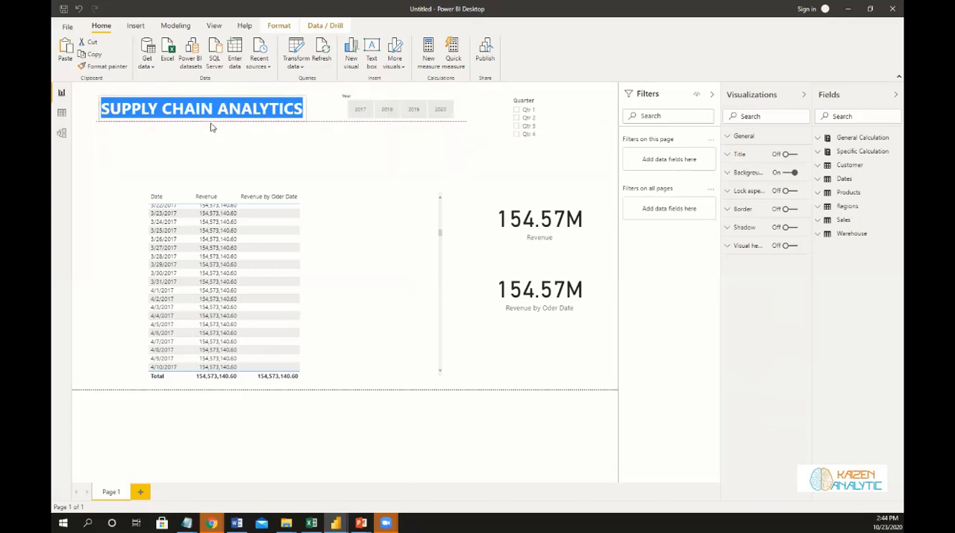
click(294, 137)
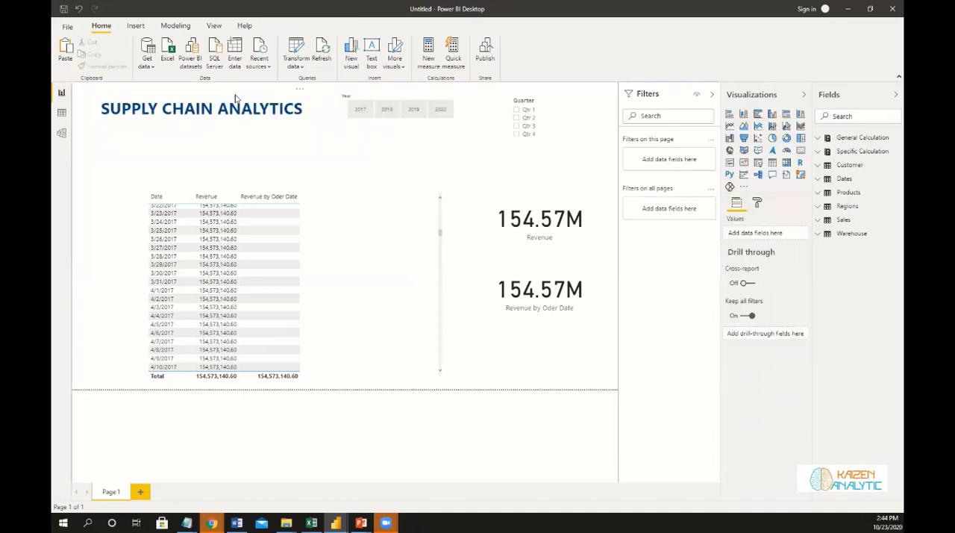
click(209, 98)
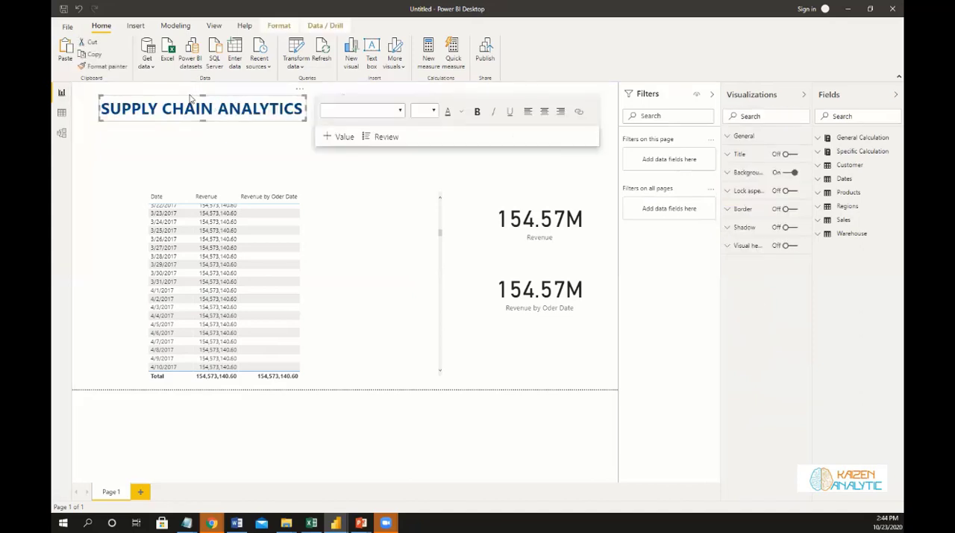
click(188, 99)
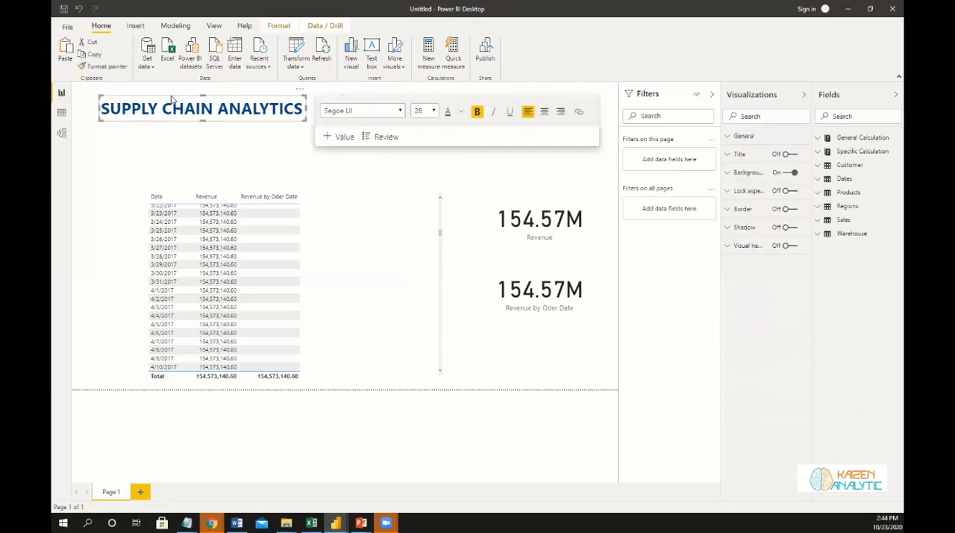
drag(172, 100, 153, 115)
click(135, 132)
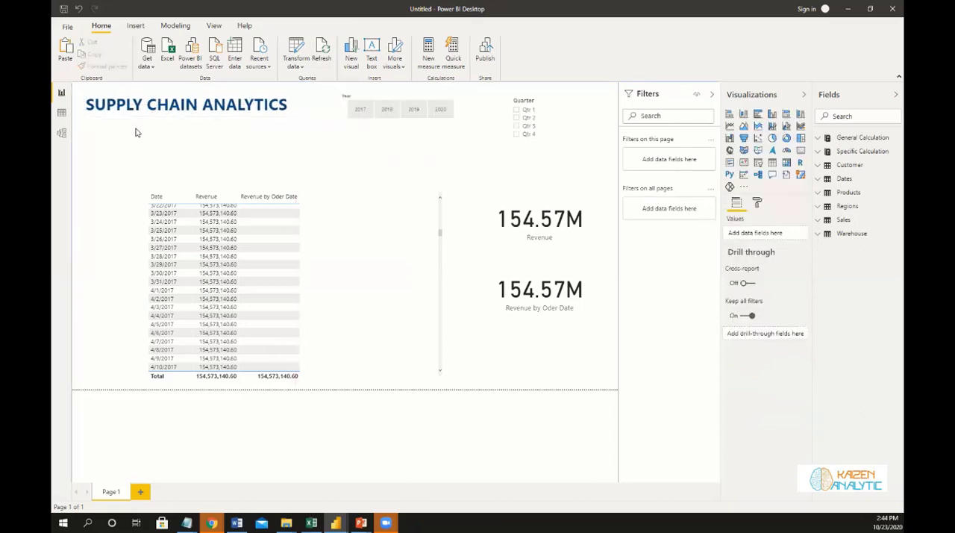
Turn off the Year slicer's header and reduce the slicer's height to fit the year buttons.
click(365, 95)
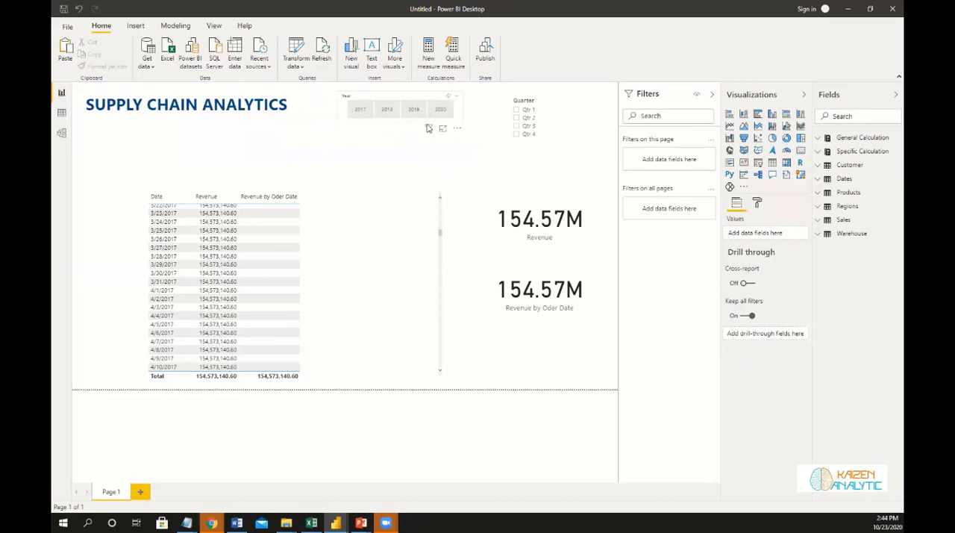
click(759, 204)
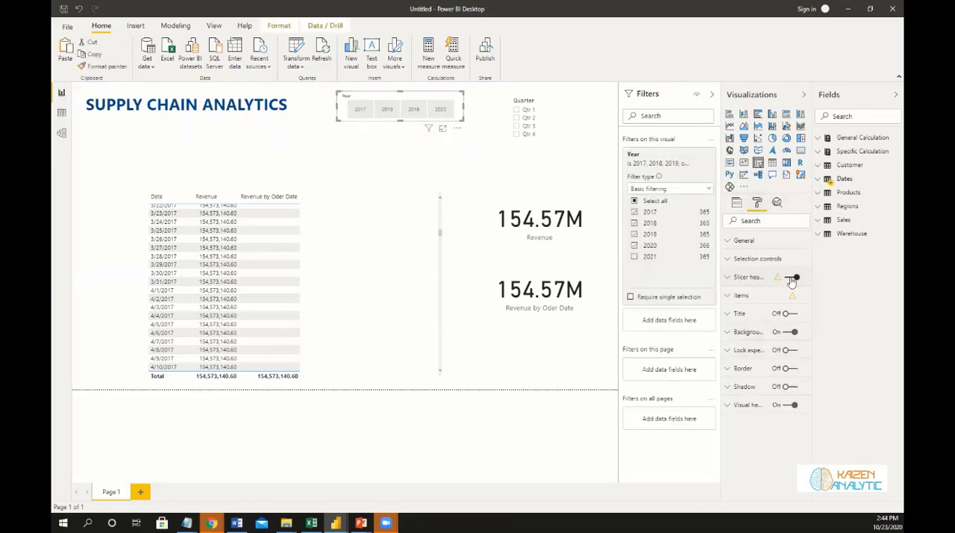
click(792, 278)
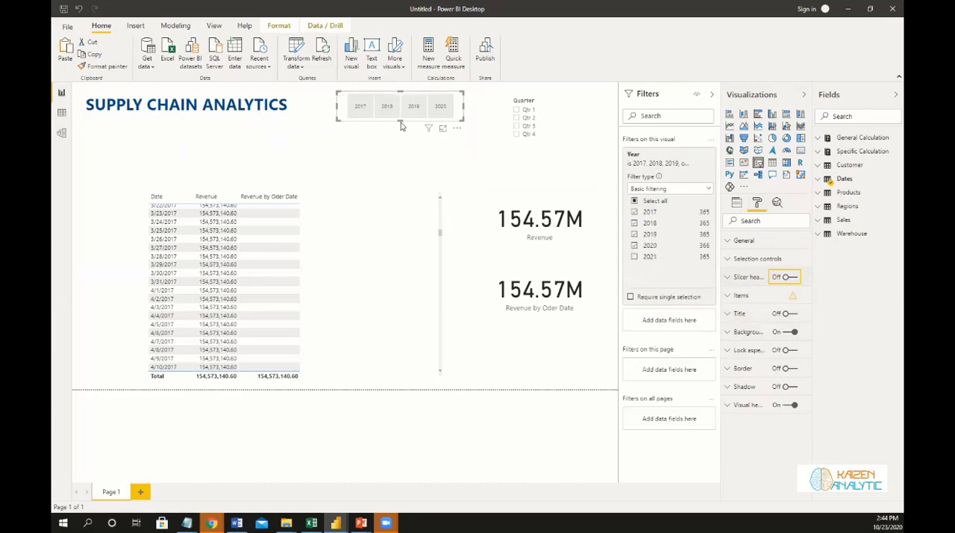
drag(400, 117, 403, 112)
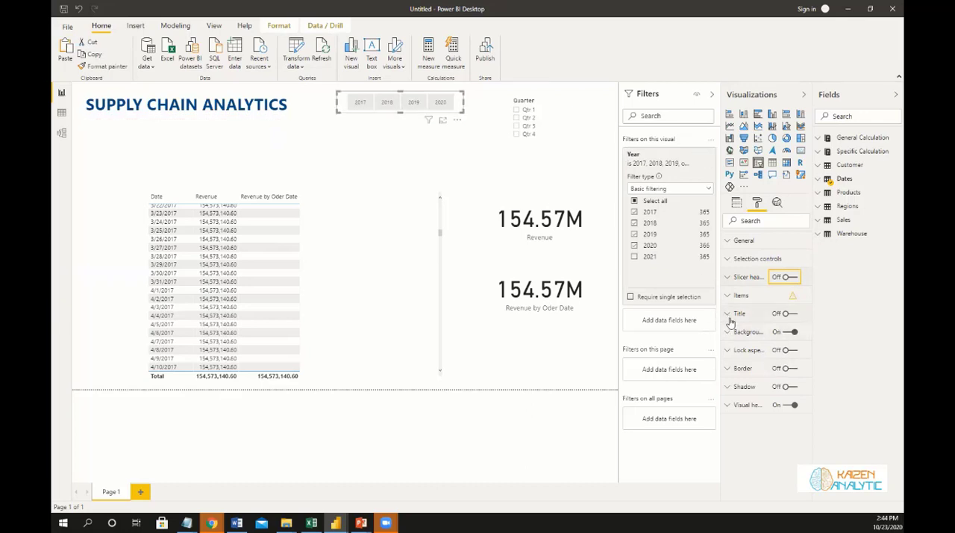
Format the Year slicer's items with a white font and a light blue background.
click(728, 296)
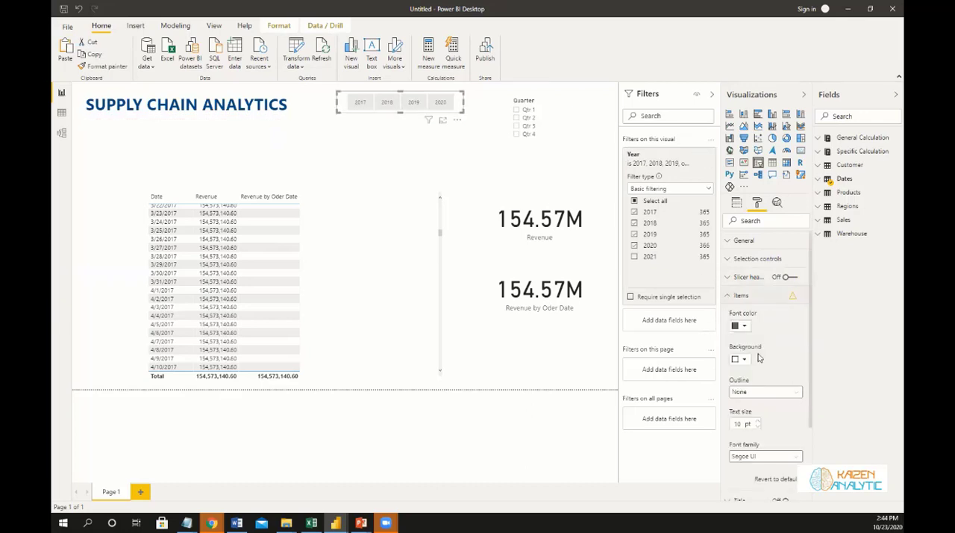
click(746, 329)
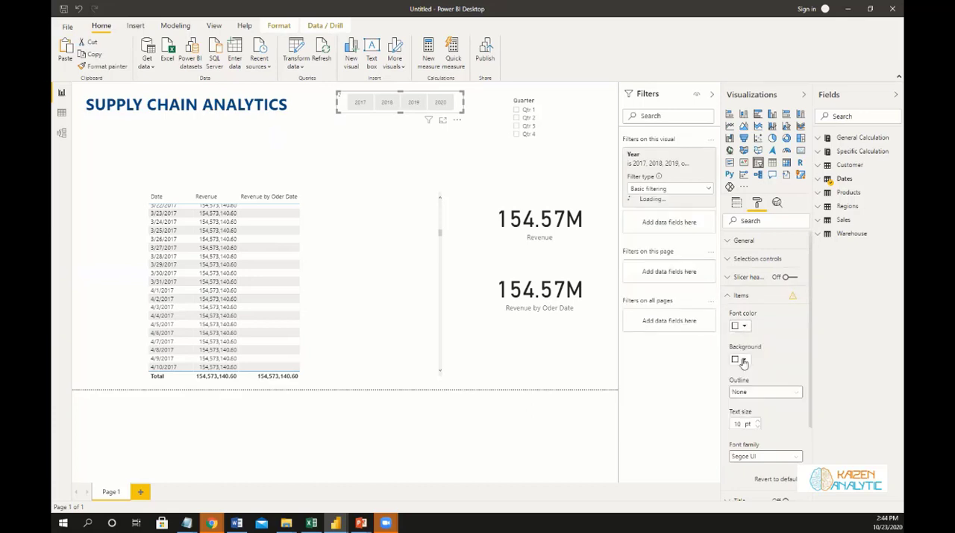
click(742, 359)
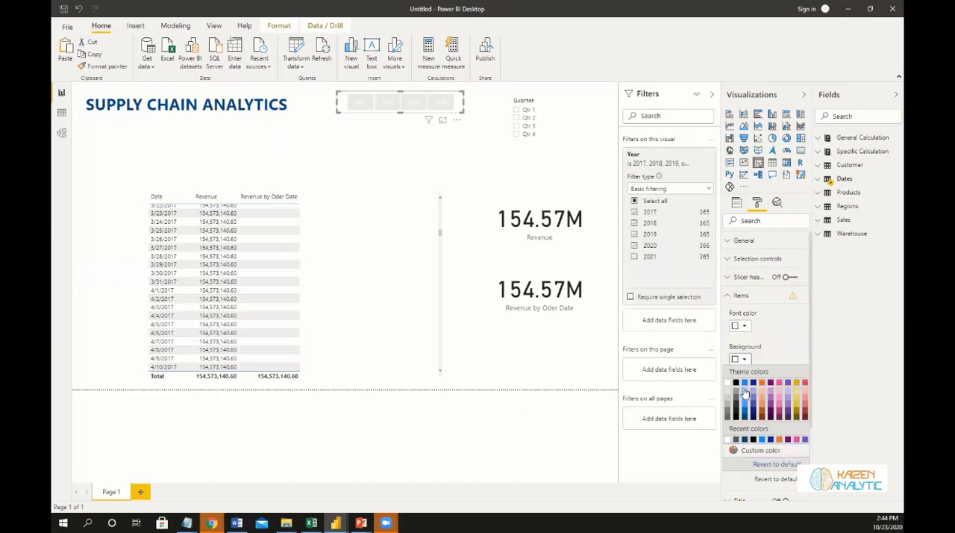
click(745, 392)
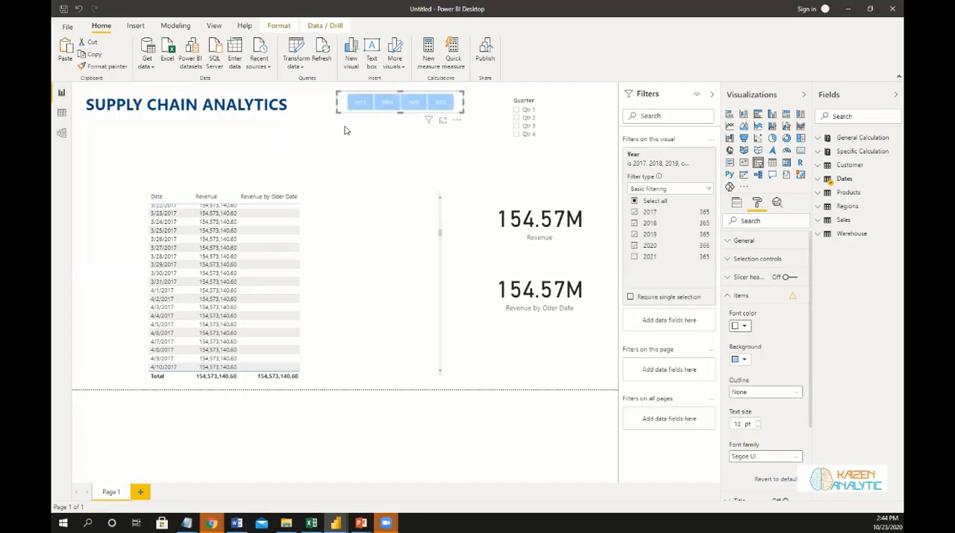
Copy the Year slicer's formatting onto the Quarter slicer with Format painter.
click(339, 100)
click(341, 102)
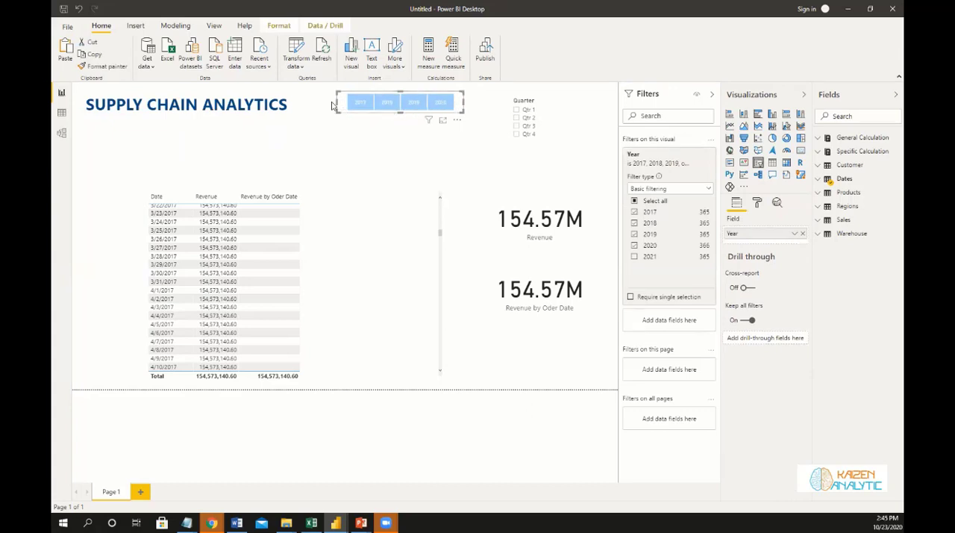
click(102, 67)
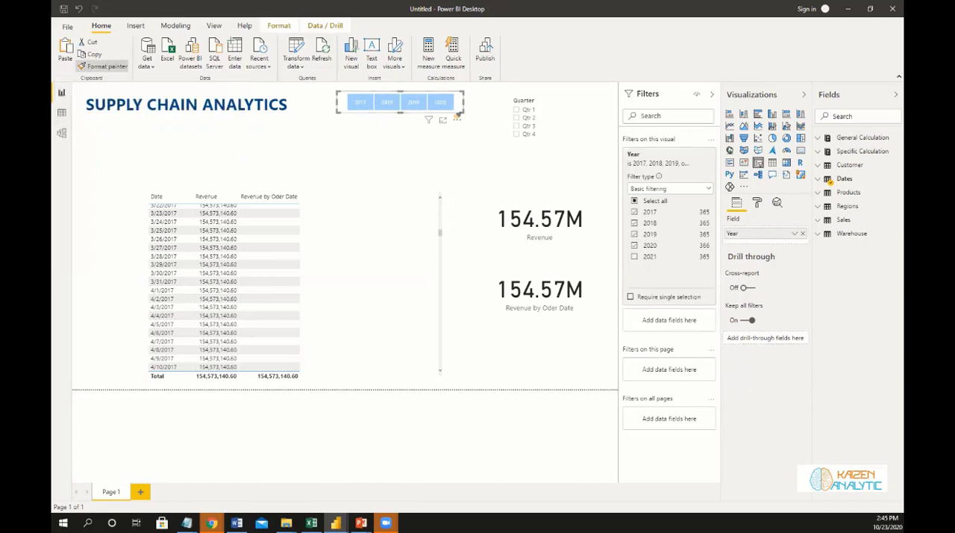
click(548, 112)
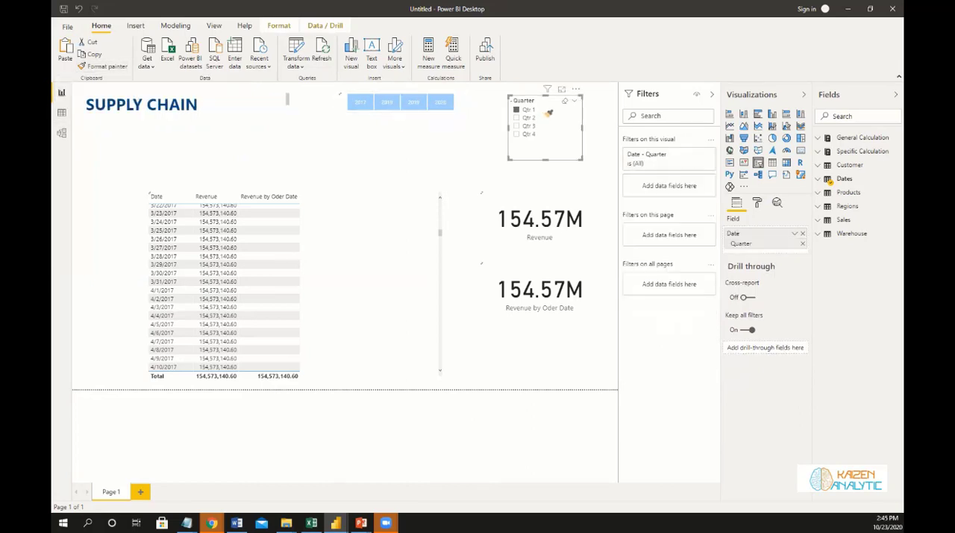
Resize the Quarter slicer so its quarters form a single low row of buttons, and clear the Qtr 1 selection.
drag(545, 158, 465, 110)
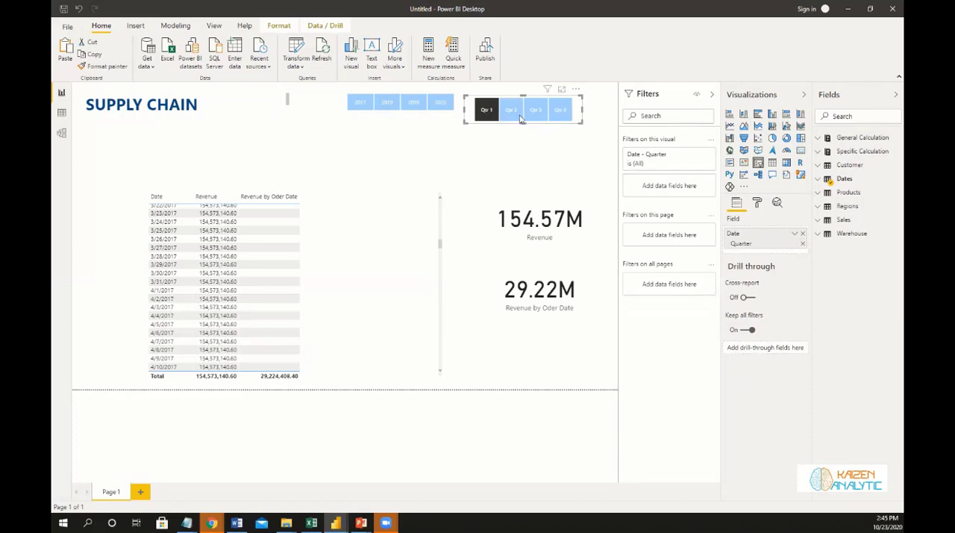
drag(521, 123, 522, 123)
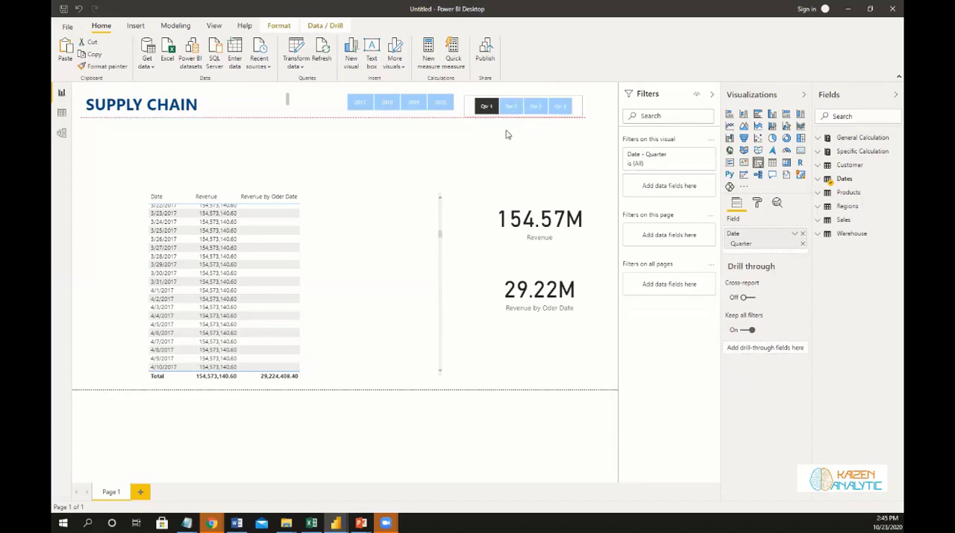
click(506, 134)
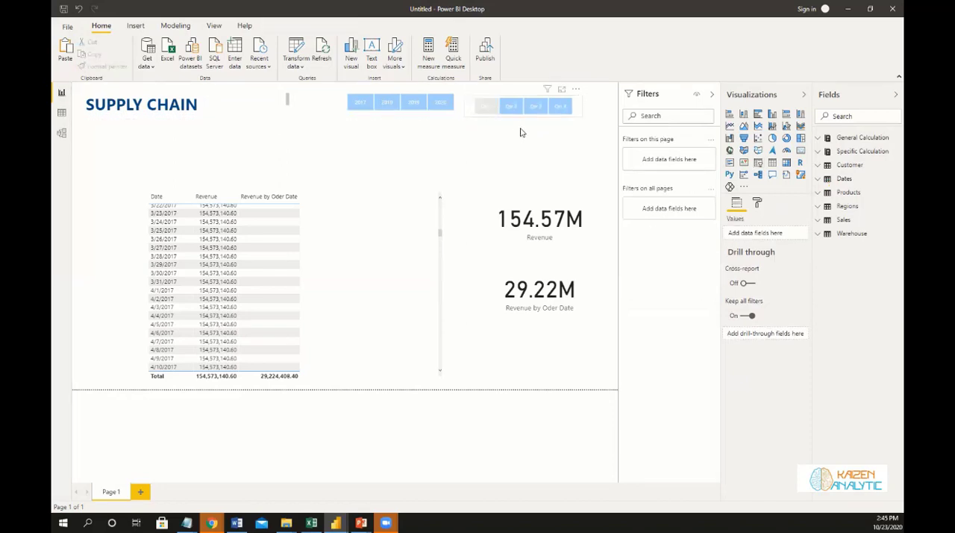
click(485, 105)
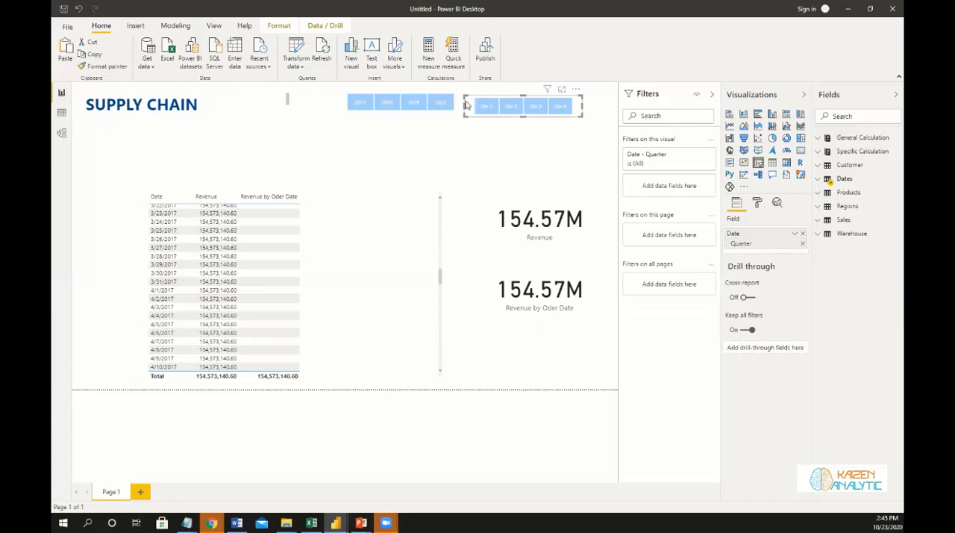
Narrow the Year slicer into the page's upper-right corner and place the Quarter slicer directly to its left in the same row.
drag(485, 102, 319, 127)
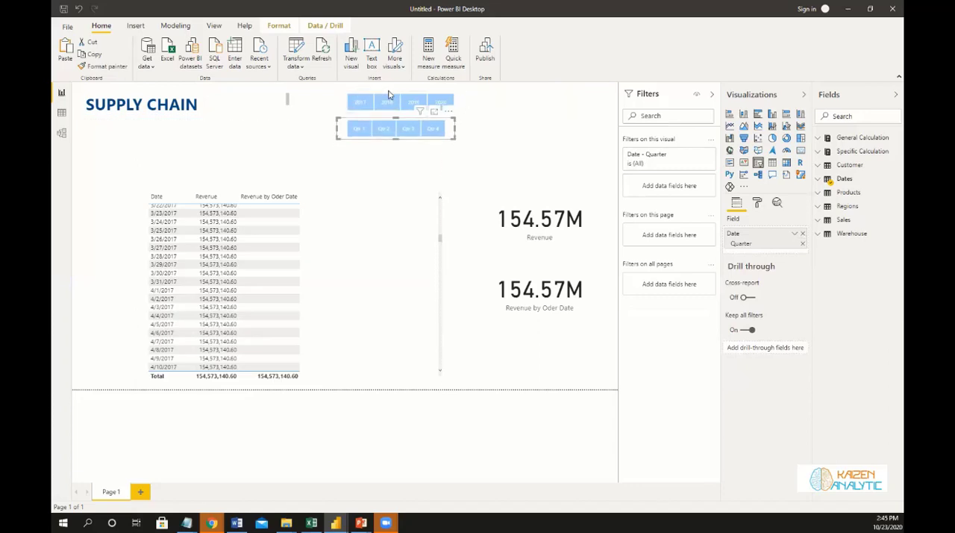
click(459, 104)
drag(461, 105, 616, 107)
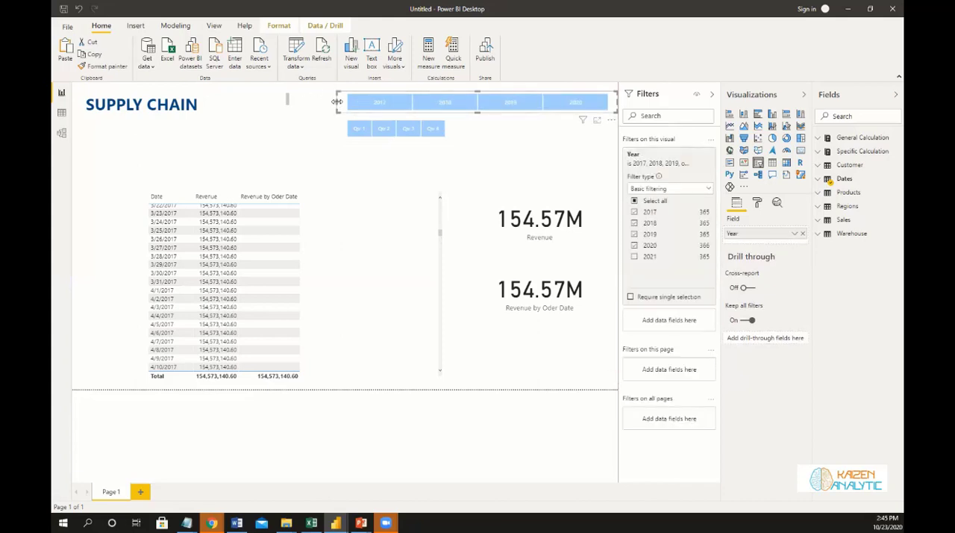
drag(338, 102, 498, 95)
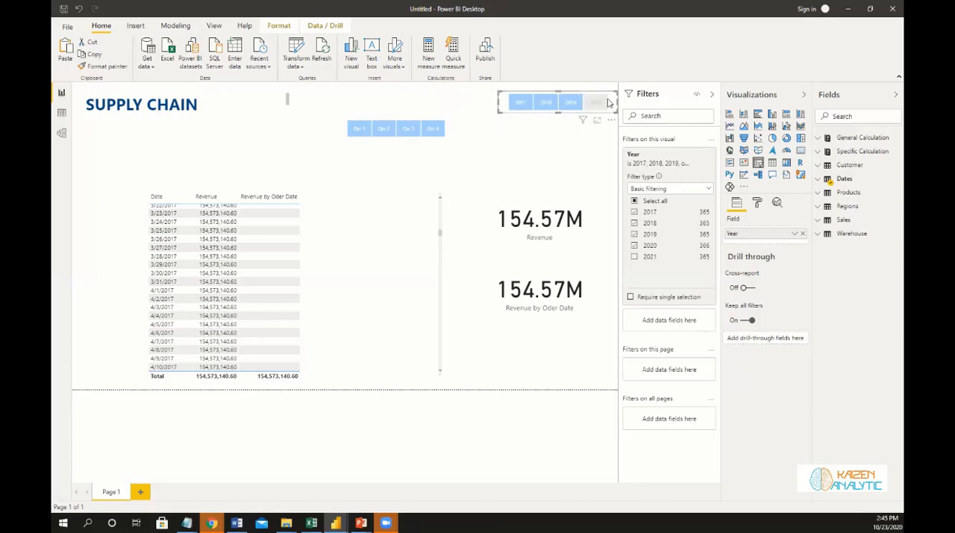
drag(617, 101, 614, 101)
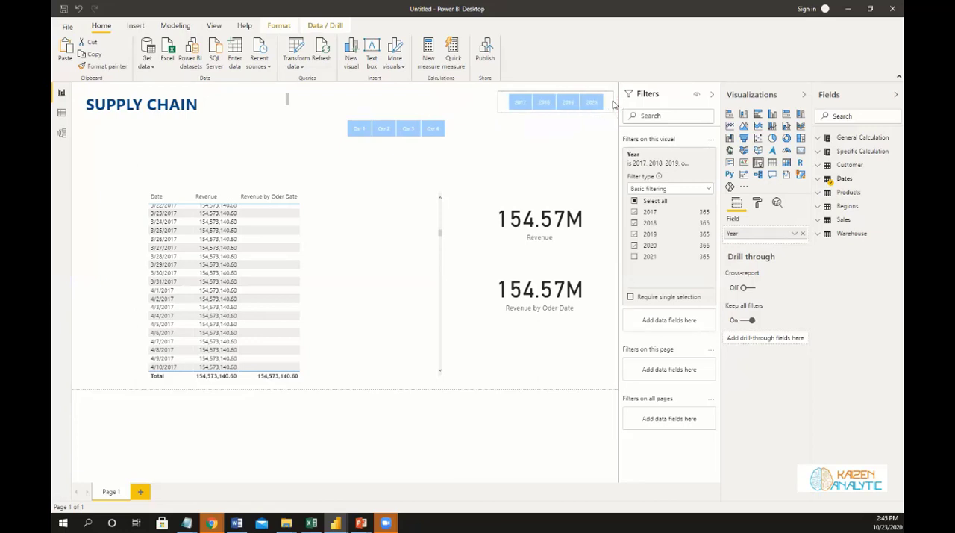
drag(452, 121, 492, 99)
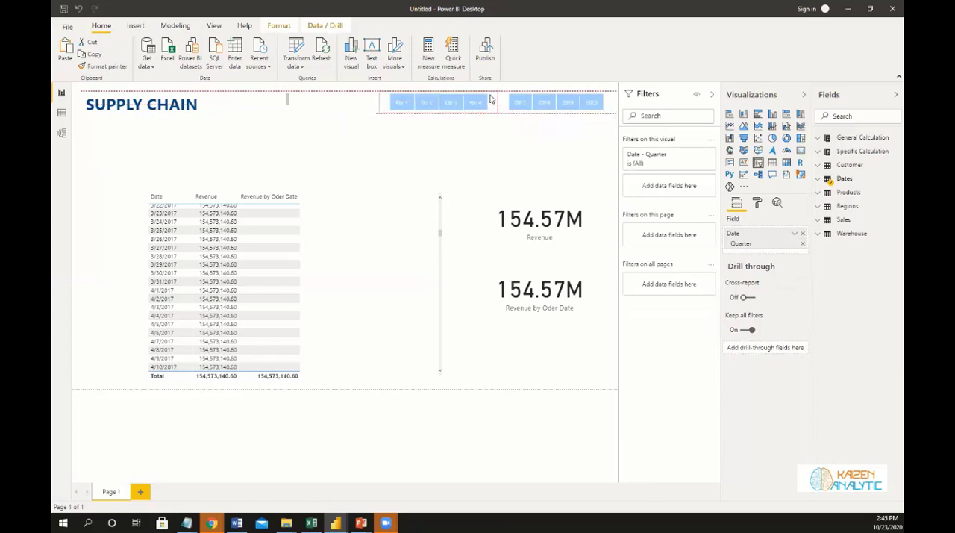
Widen the title text box so SUPPLY CHAIN ANALYTICS fits on one line, leaving a small margin after the text.
click(191, 116)
drag(289, 105, 307, 102)
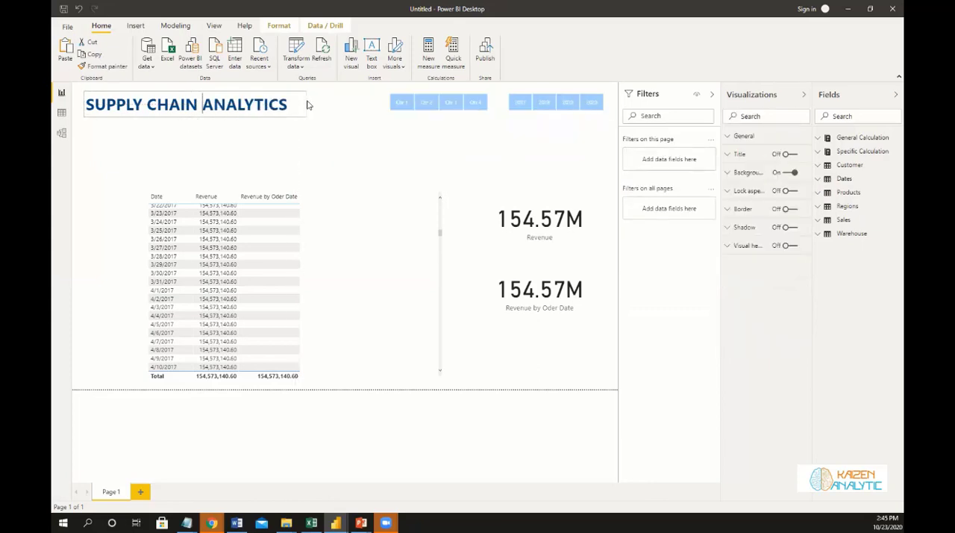
click(301, 137)
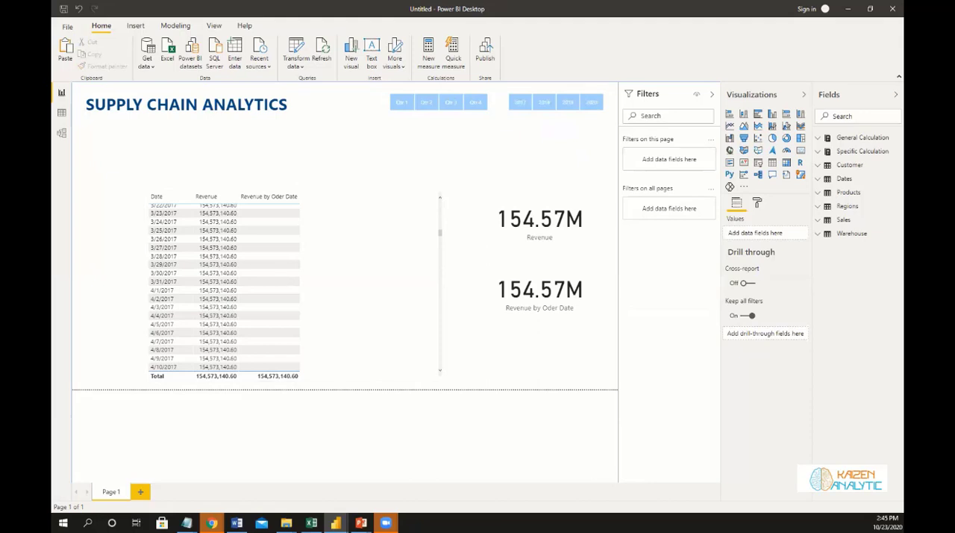
Start a new Cost measure in the General Calculation table with a SUMX over the Sales table.
click(524, 250)
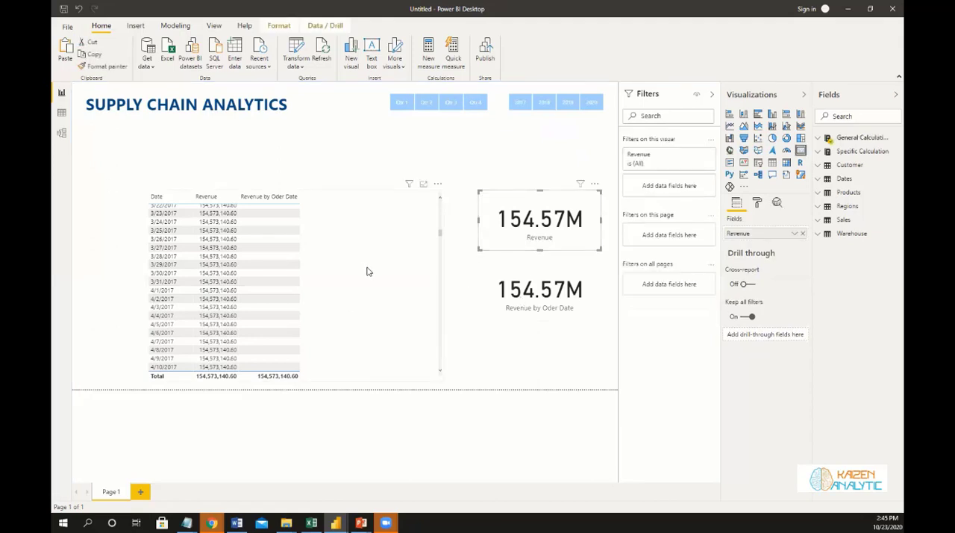
click(366, 271)
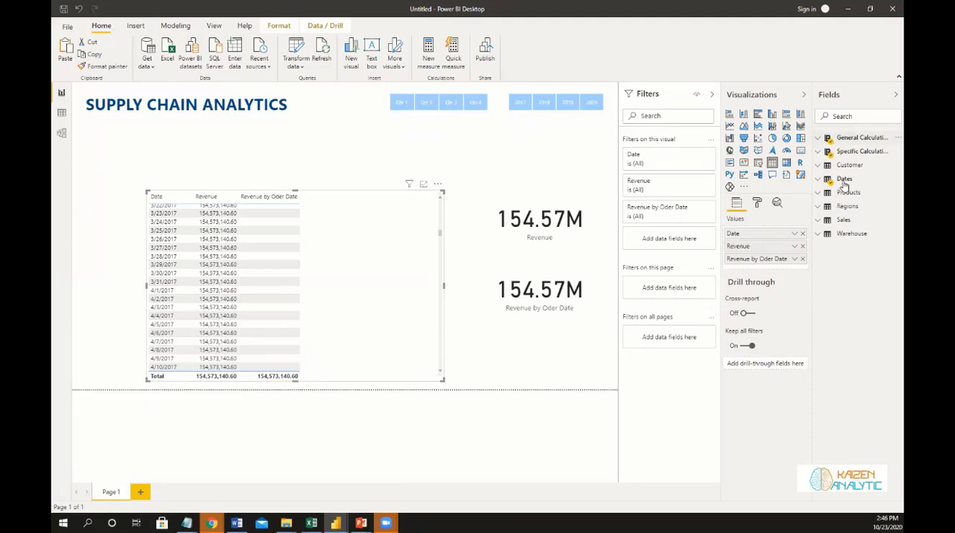
click(856, 138)
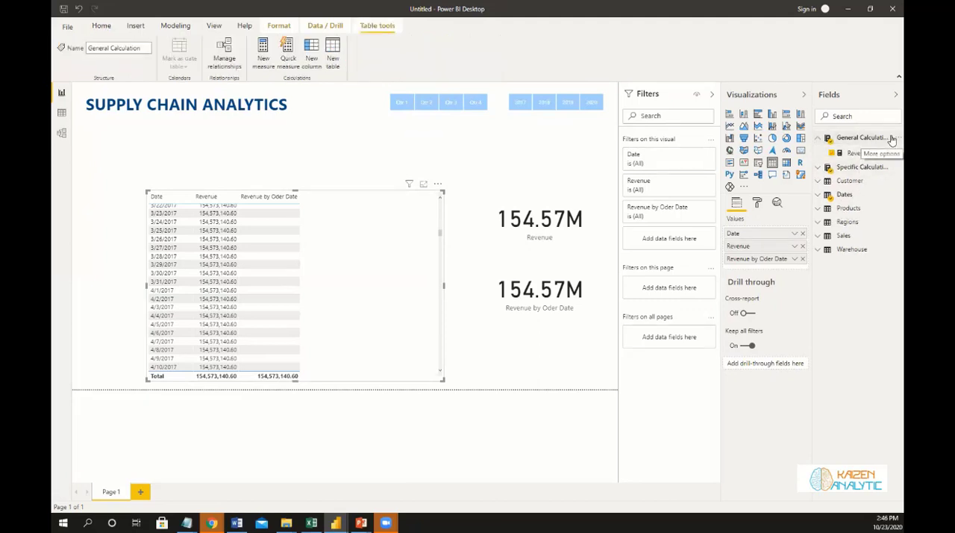
click(893, 139)
click(864, 156)
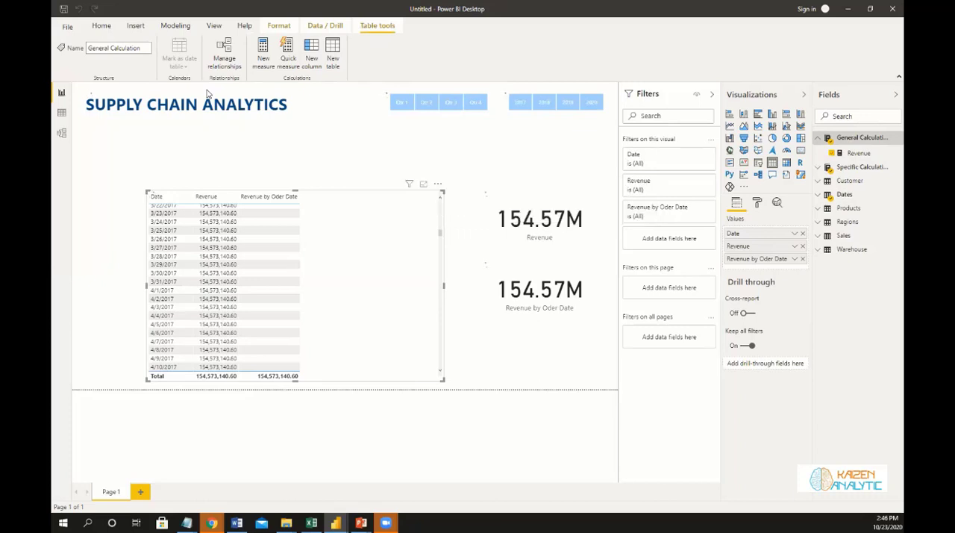
click(263, 57)
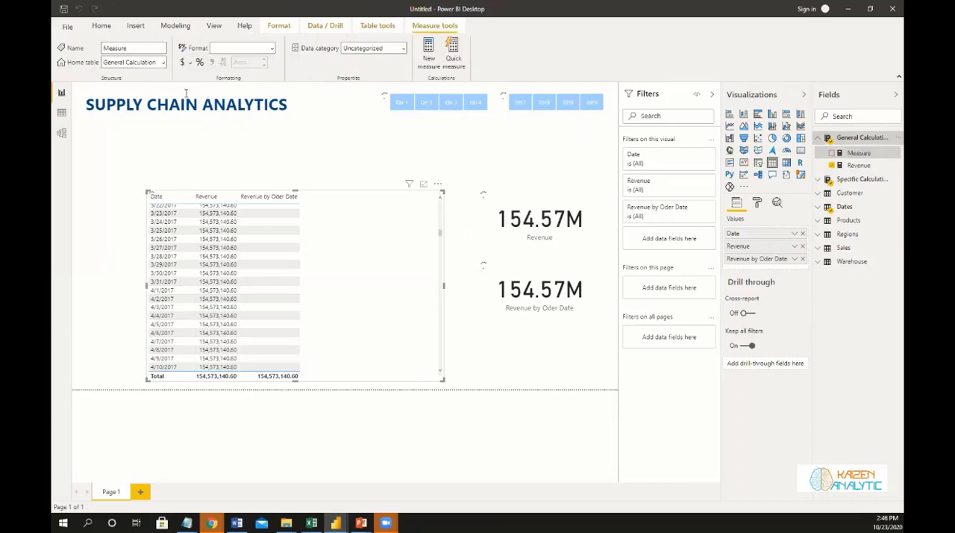
text(Cost)
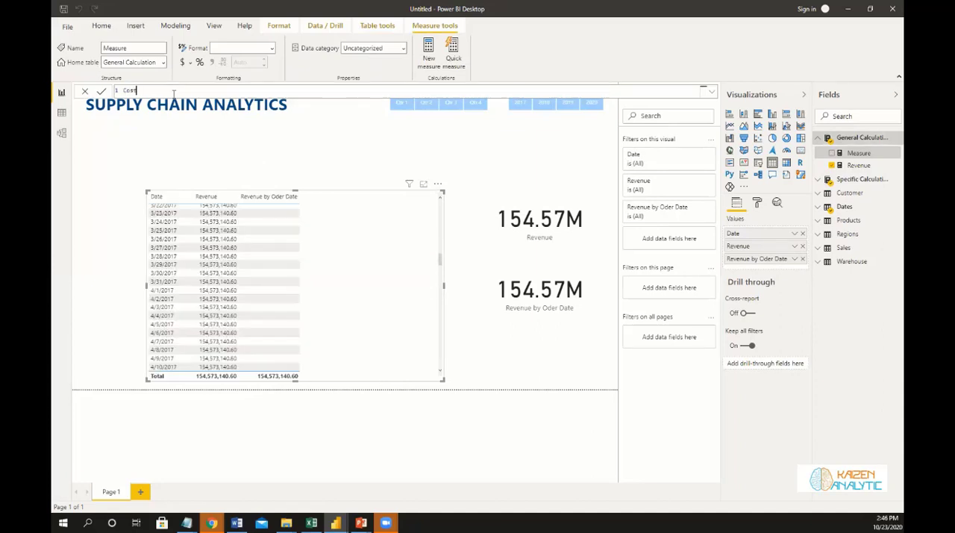
text( = Sumx)
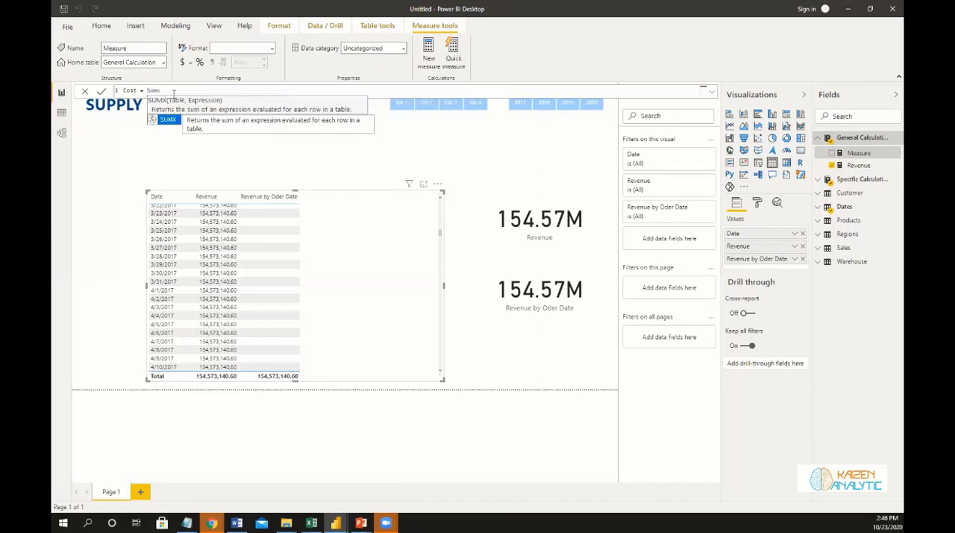
text(()
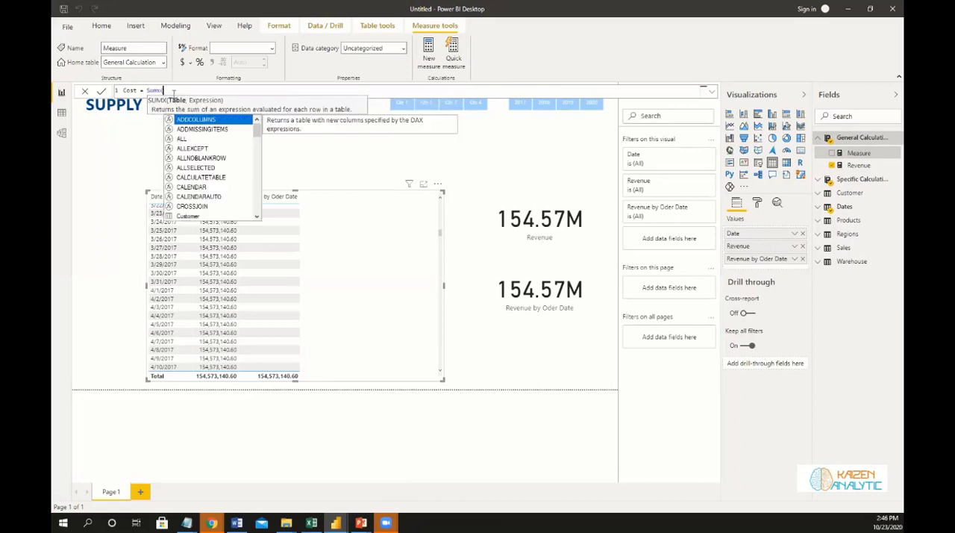
text(Sales)
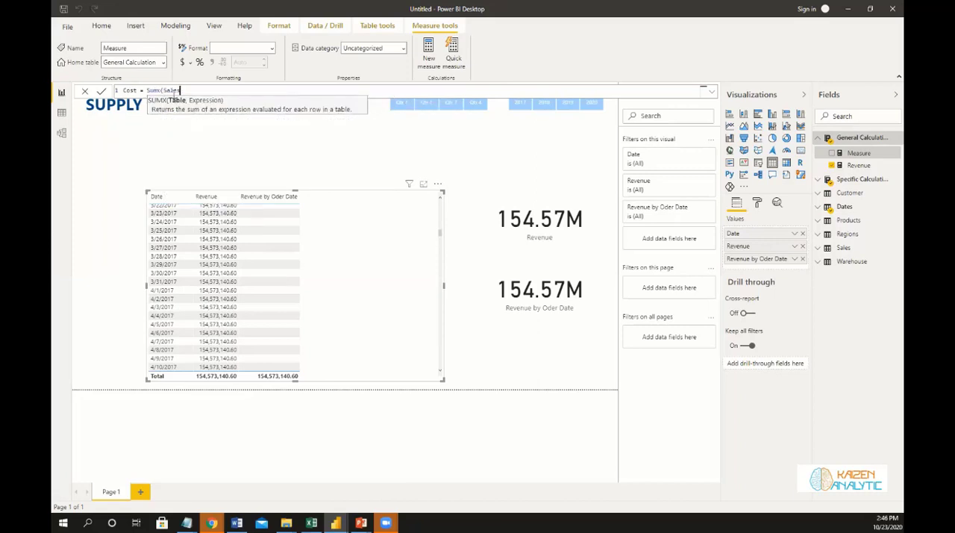
text(, )
text(i)
text(rder)
Complete the Cost measure with Sales[Order Quantity] * Sales[Unit Cost] and show it in the table visual in place of Revenue.
key(BackSpace)
key(BackSpace)
key(BackSpace)
key(BackSpace)
key(BackSpace)
text(Order)
key(Tab)
text())
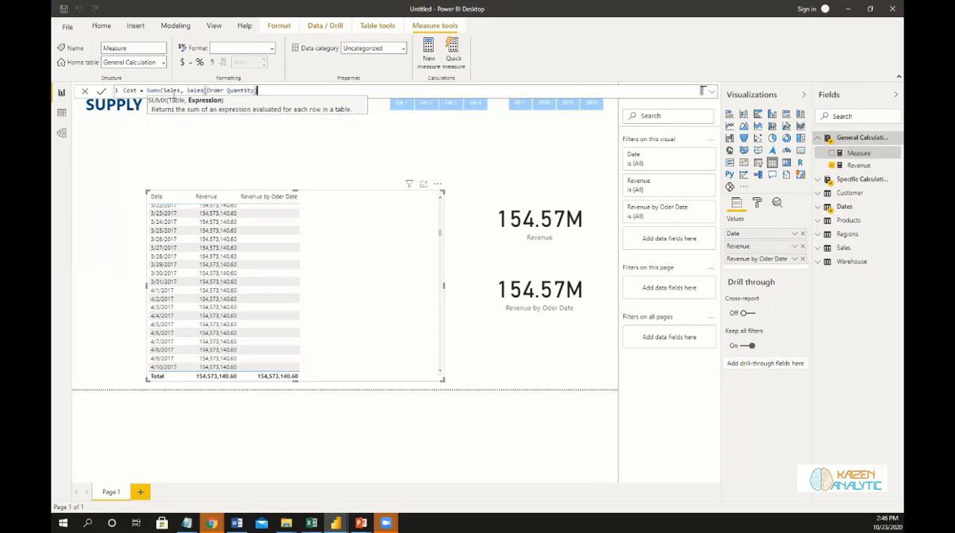
key(BackSpace)
text(* Unit)
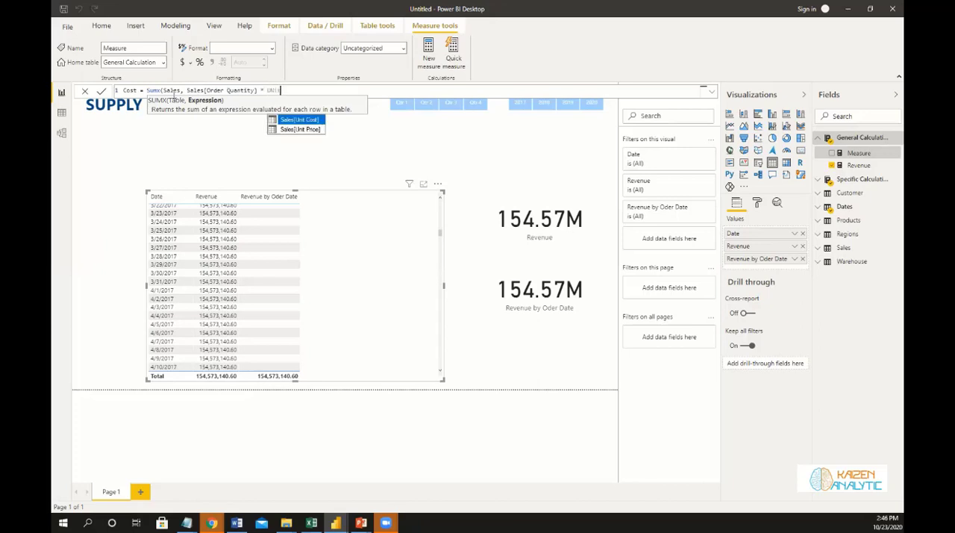
key(Tab)
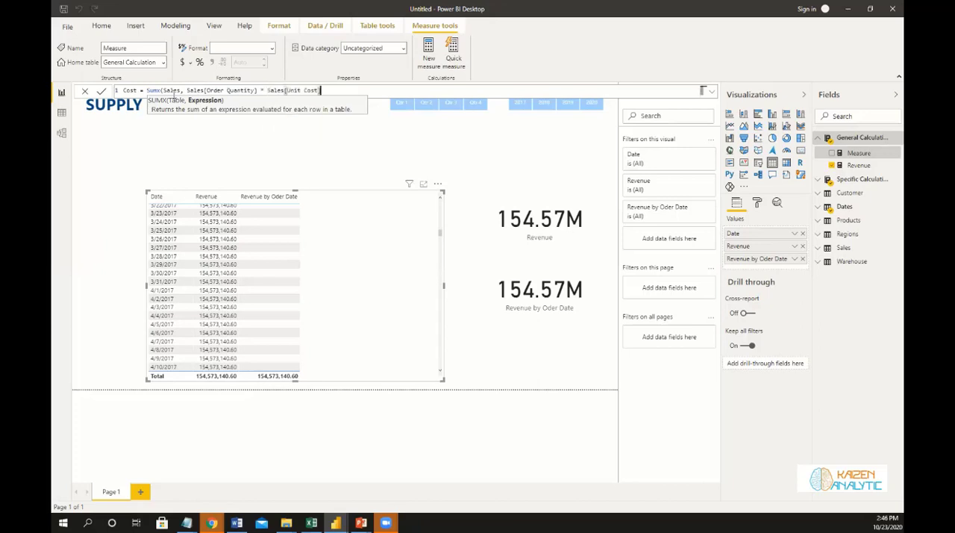
text())
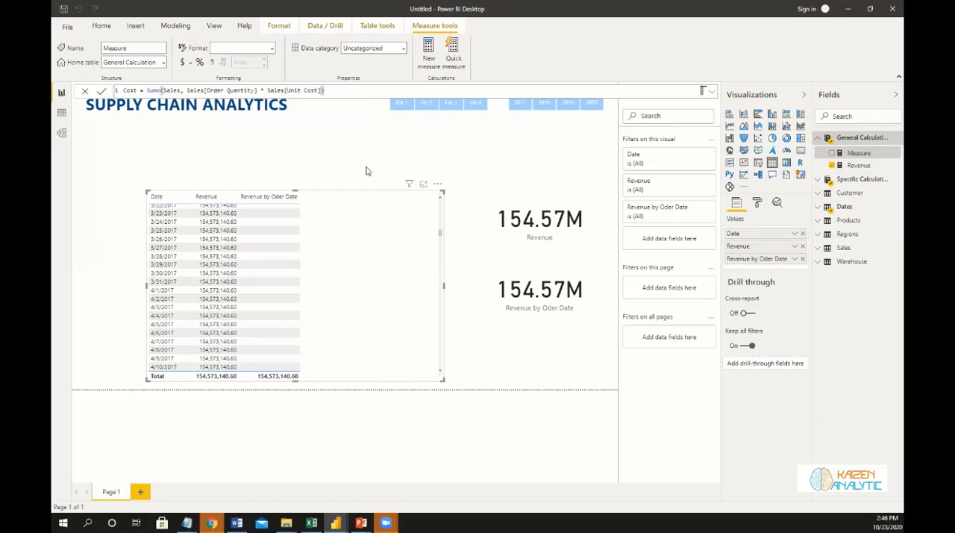
key(Return)
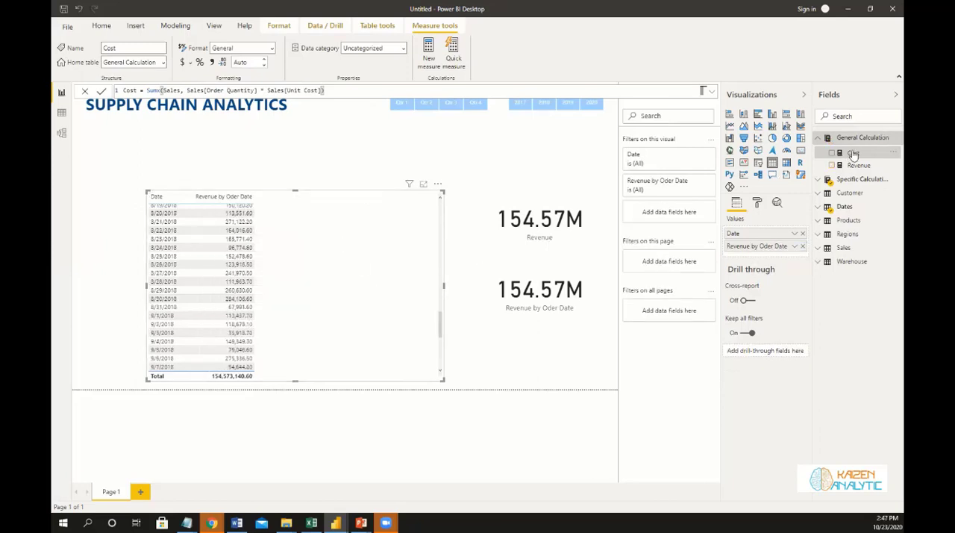
drag(852, 153, 313, 258)
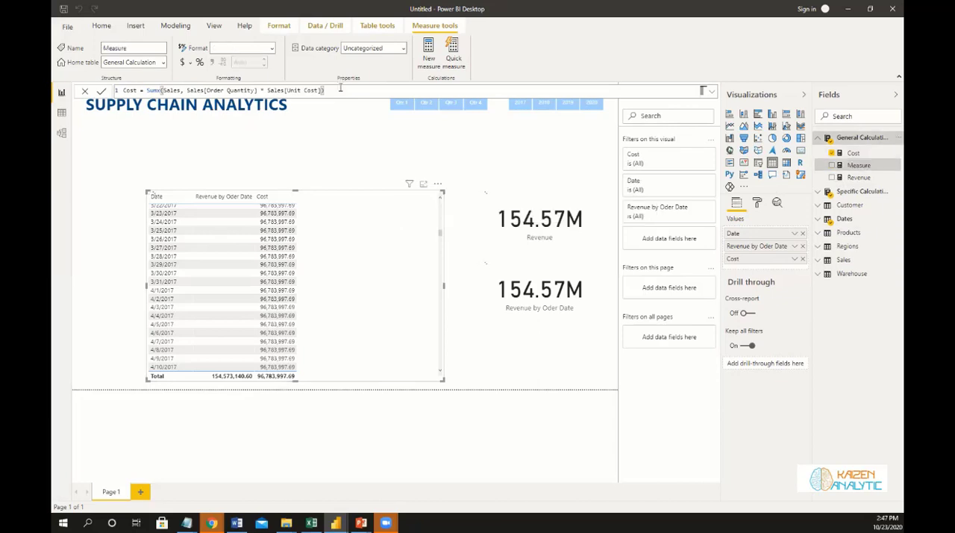
Define the new measure in the General Calculation table as Total Profit = [Revenue] - [Cost].
text(Total Pr)
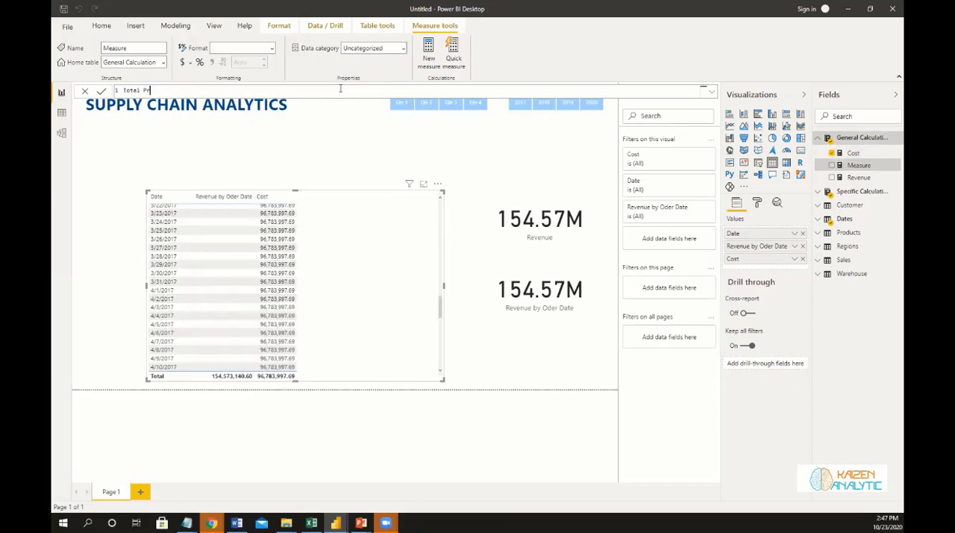
text(ofit = Revenue)
key(Tab)
text(- Cos)
key(Tab)
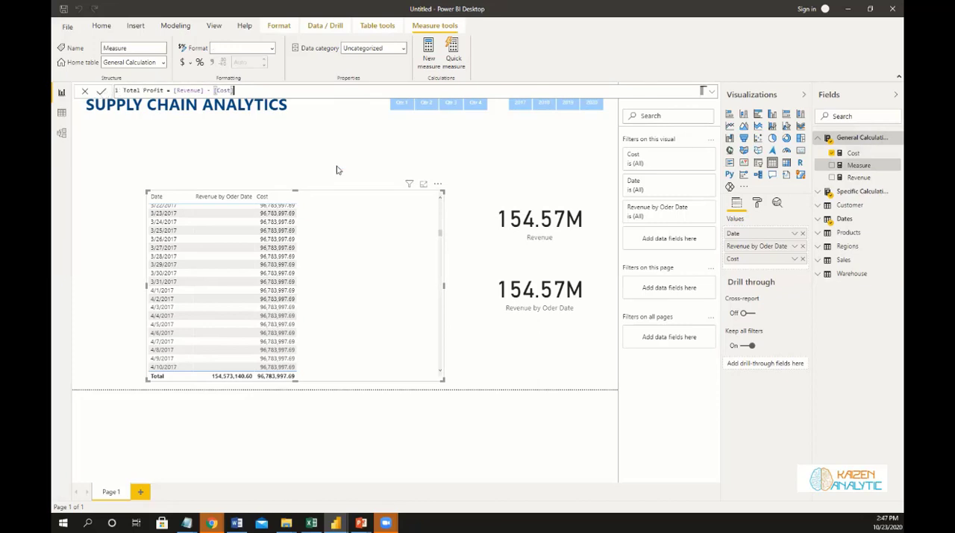
Commit the Total Profit measure and start another measure named Transactions in the General Calculation table.
right_click(887, 141)
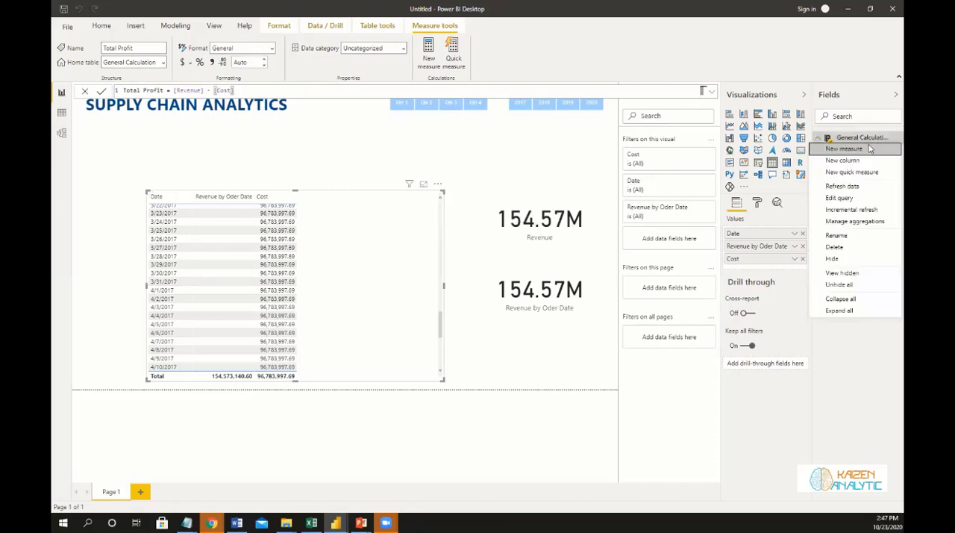
click(866, 151)
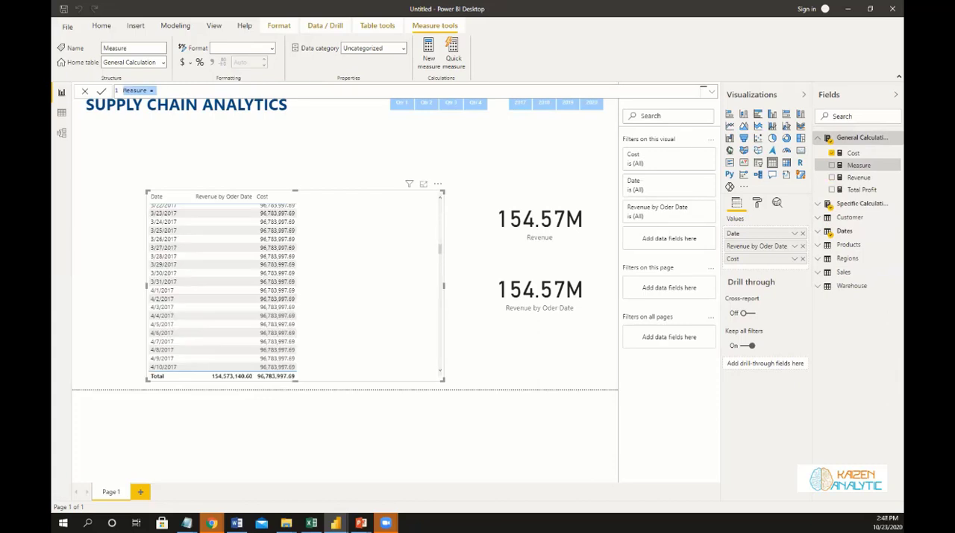
click(162, 90)
key(BackSpace)
key(BackSpace)
key(BackSpace)
key(BackSpace)
key(BackSpace)
key(BackSpace)
key(BackSpace)
key(BackSpace)
key(BackSpace)
key(BackSpace)
text(Tre)
text(nsactio)
text(ns = )
text(Count)
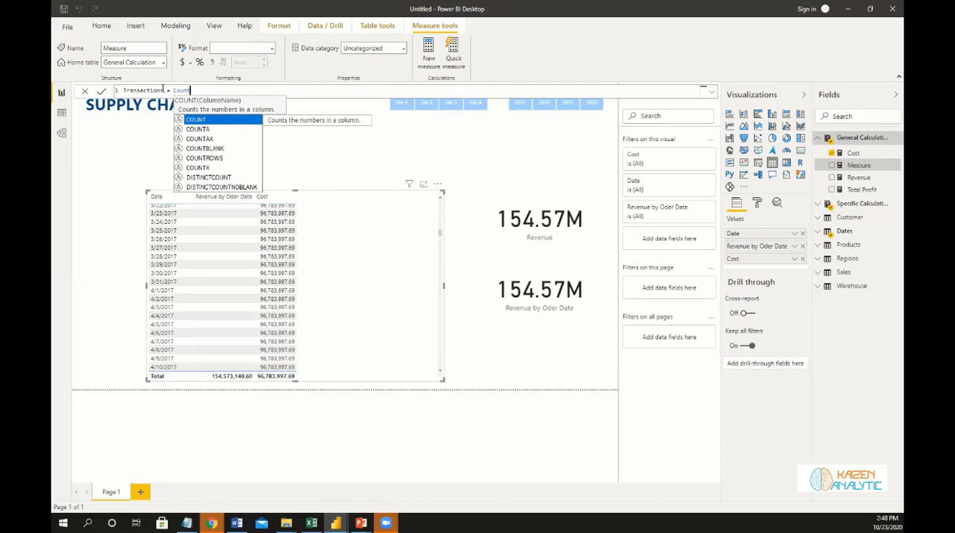
Define the Transactions measure as COUNTROWS(Sales) and commit it.
key(Down)
key(Down)
key(Down)
key(Down)
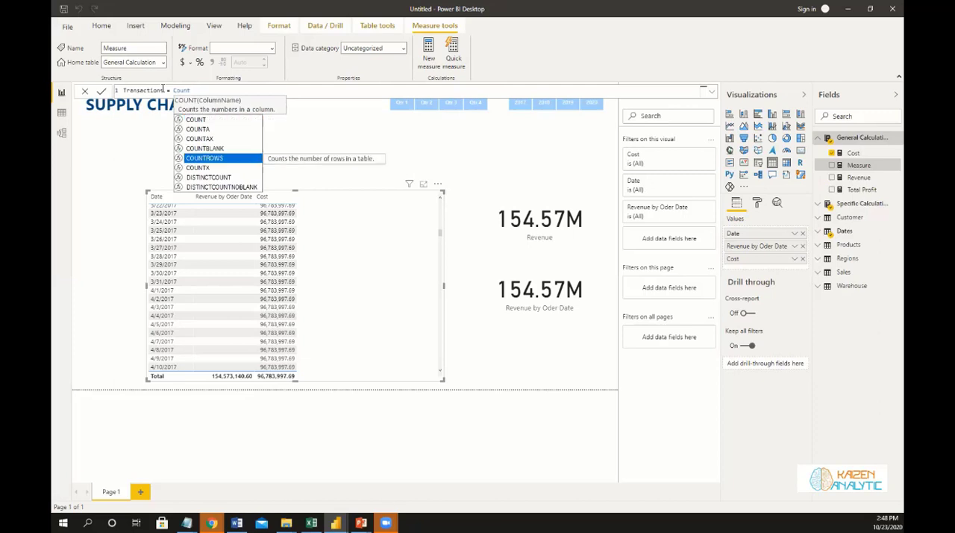
key(Tab)
text(Sales)
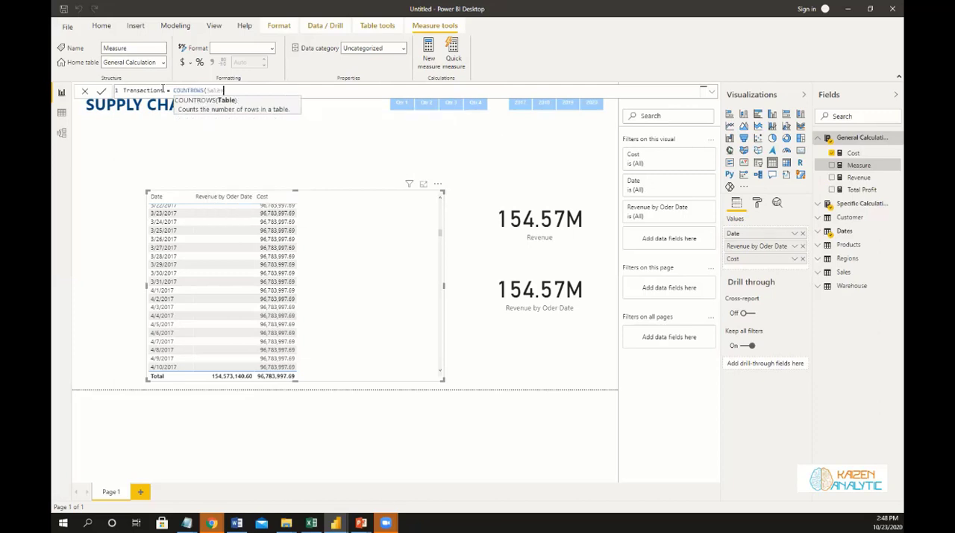
key(Tab)
text())
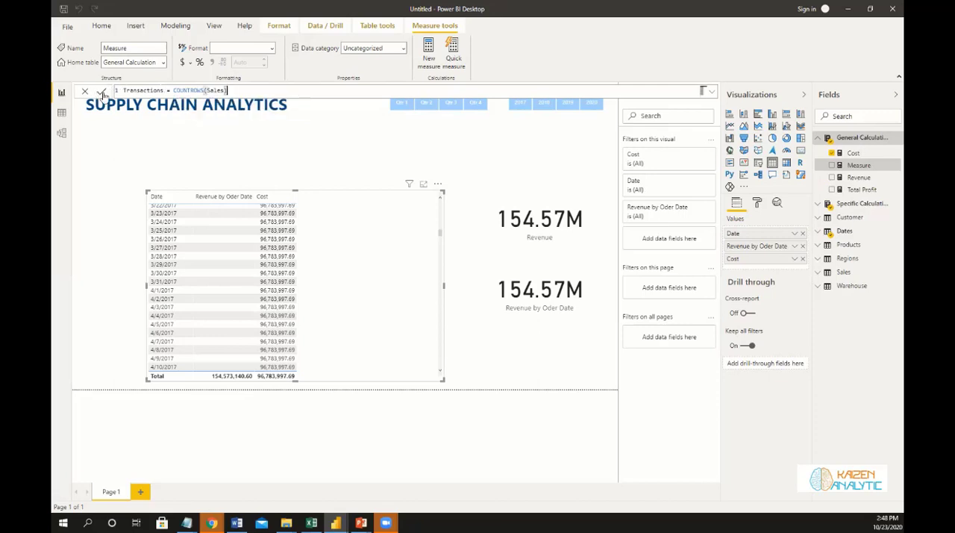
key(Return)
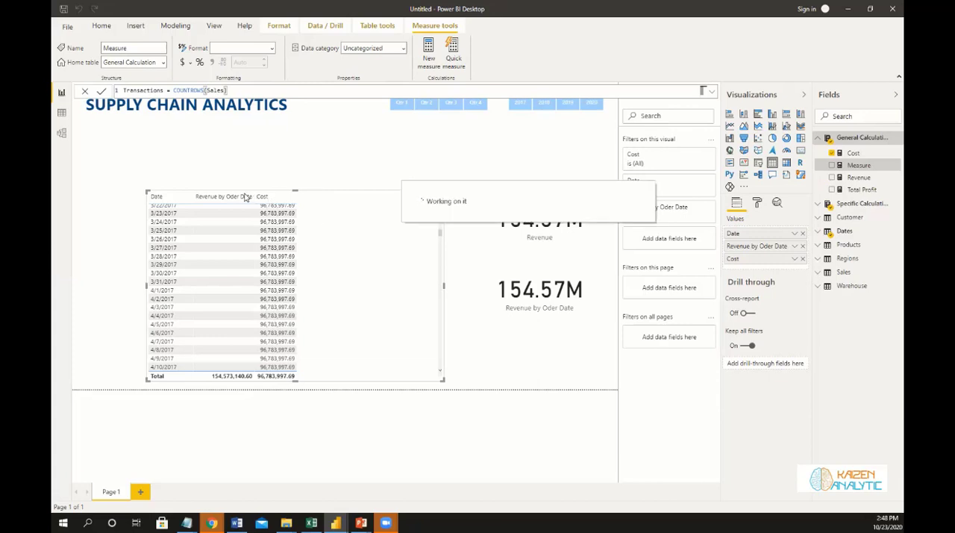
Move the table visual to the page's left edge beneath the title and remove Cost from its values.
drag(314, 195, 264, 189)
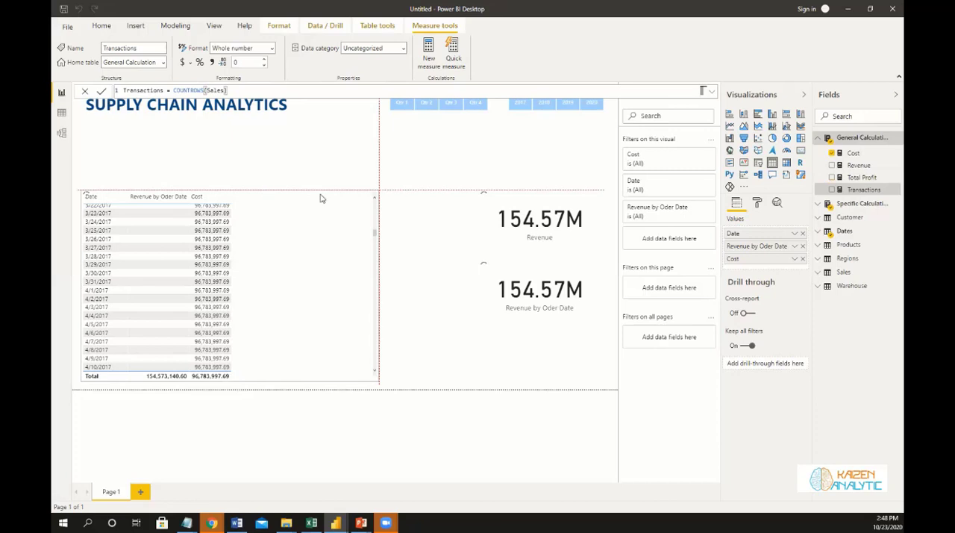
click(426, 297)
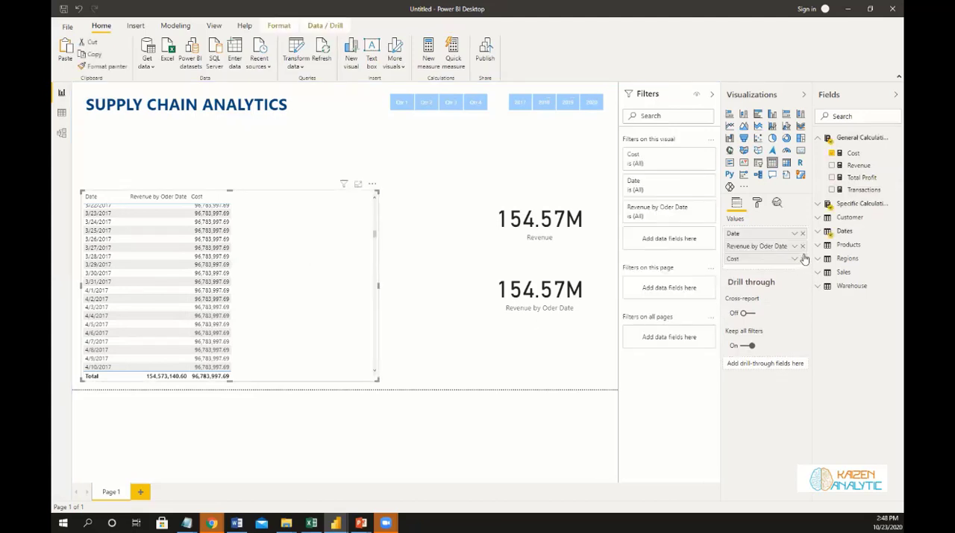
click(803, 258)
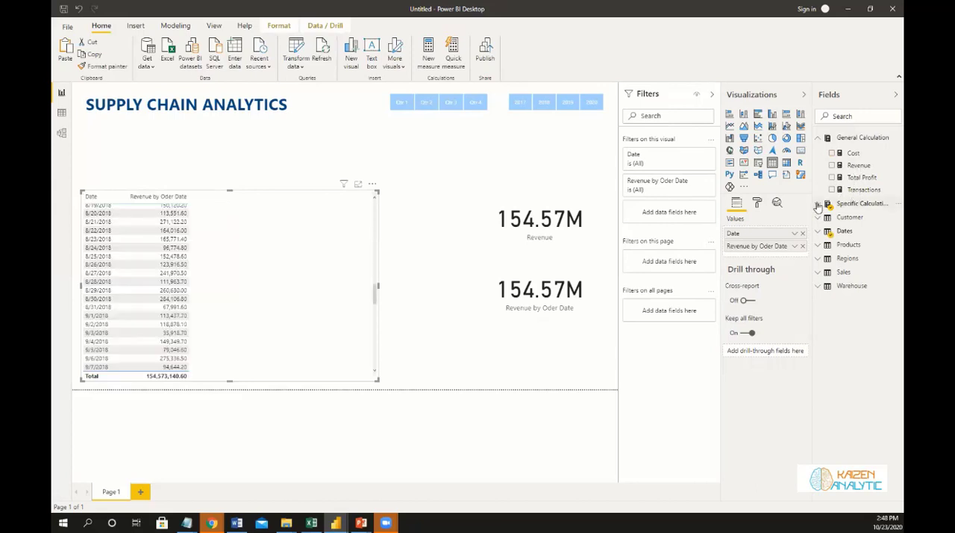
Correct the misspelled revenue measure name in the Specific Calculation table to Revenue by Order Date.
click(851, 203)
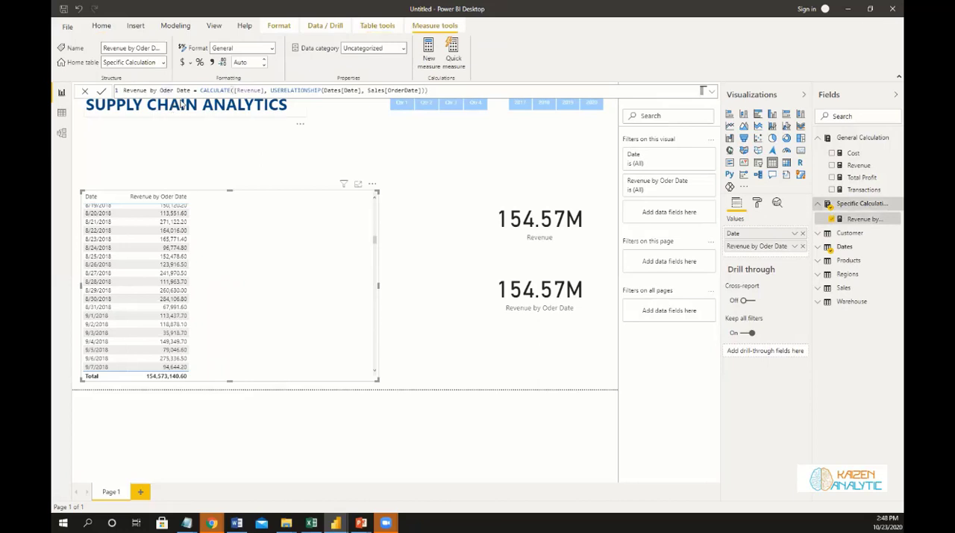
click(164, 91)
text(r)
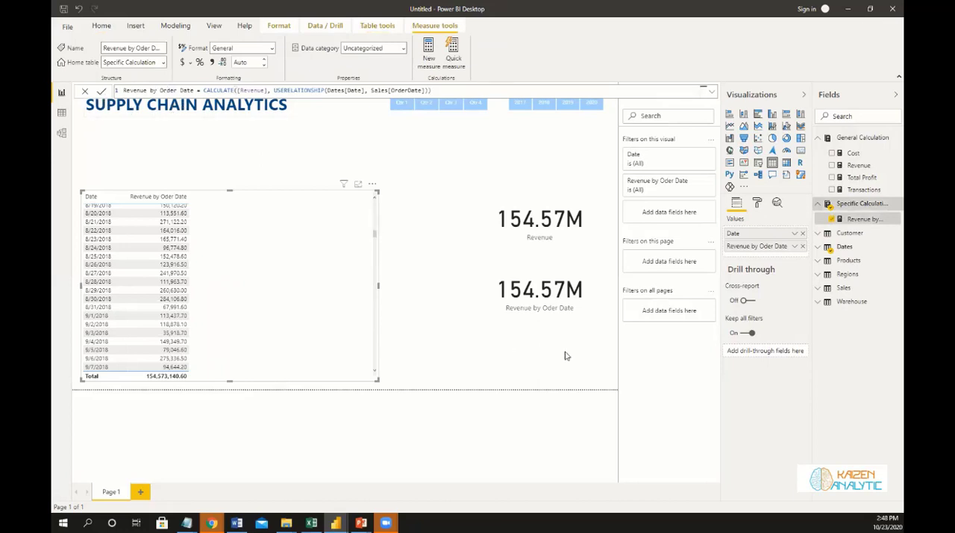
click(164, 221)
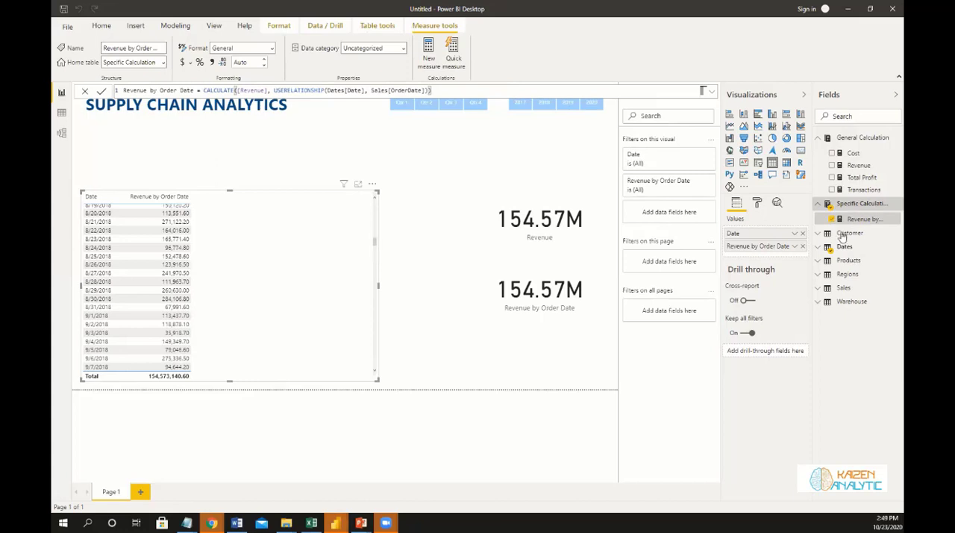
Start a new measure named Cost by Procured Date in the Specific Calculation table.
click(891, 205)
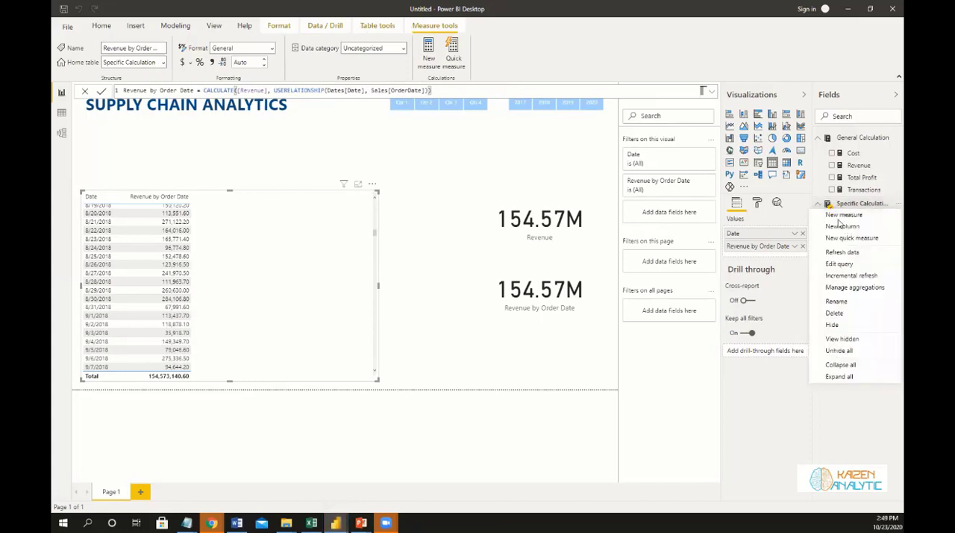
click(430, 191)
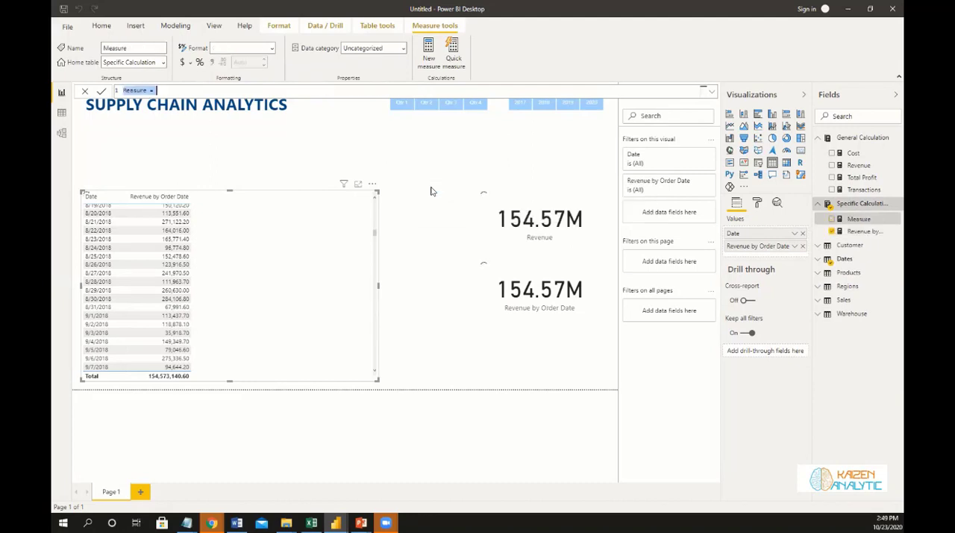
text(Cos)
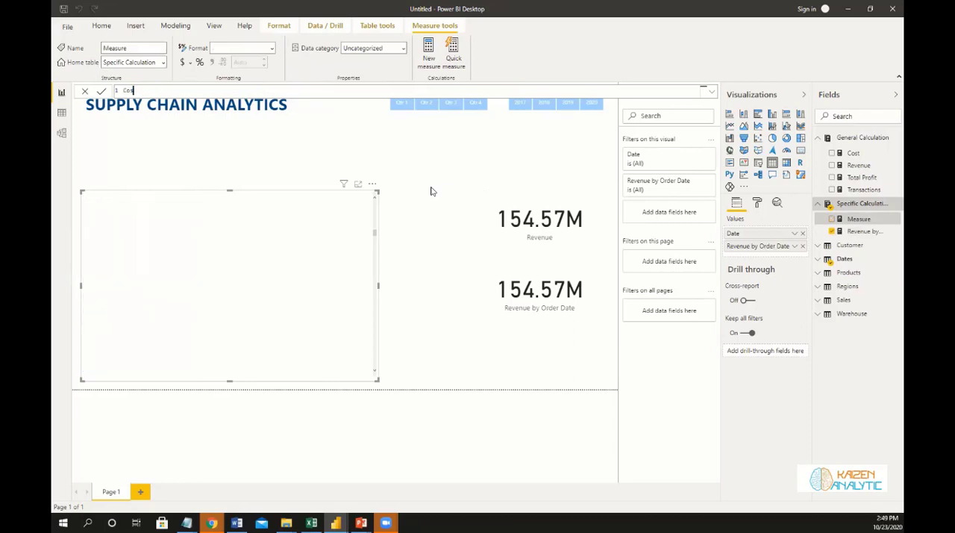
text(t by Procur)
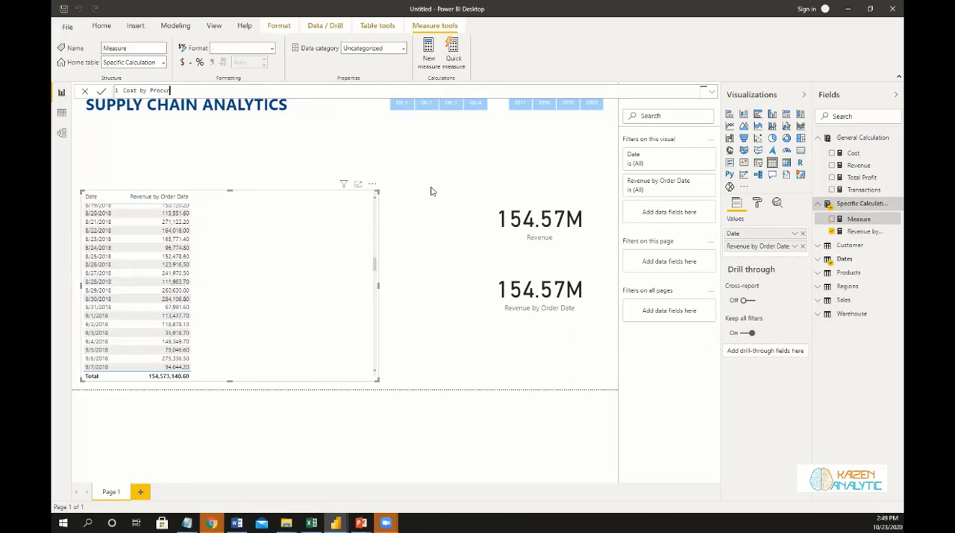
text(ed Date = c)
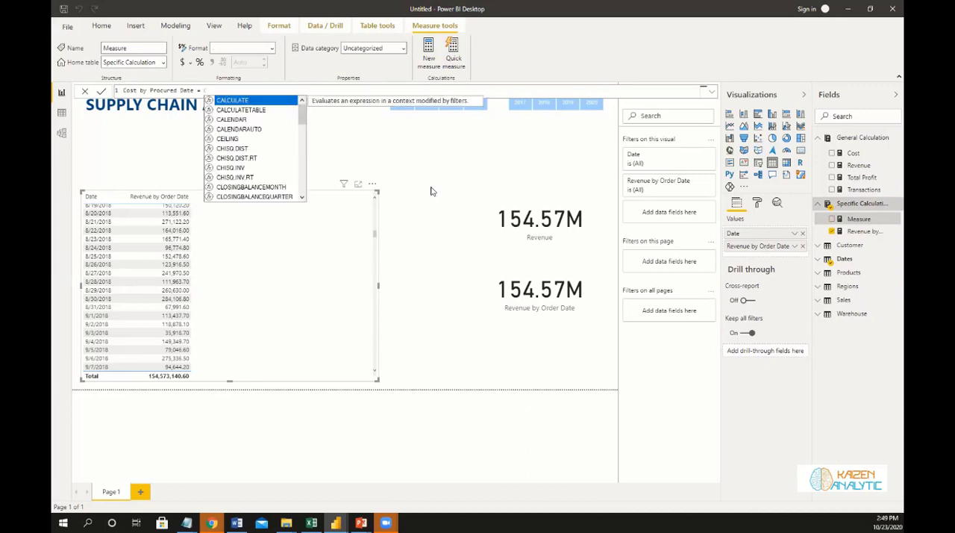
Begin the Cost by Procured Date formula with CALCULATE, using [Cost] as its expression.
key(Tab)
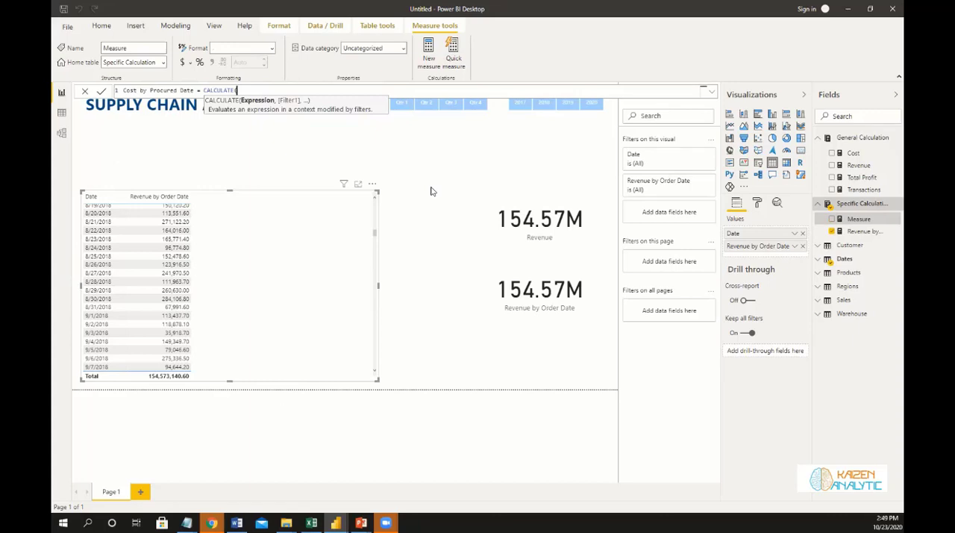
text(c)
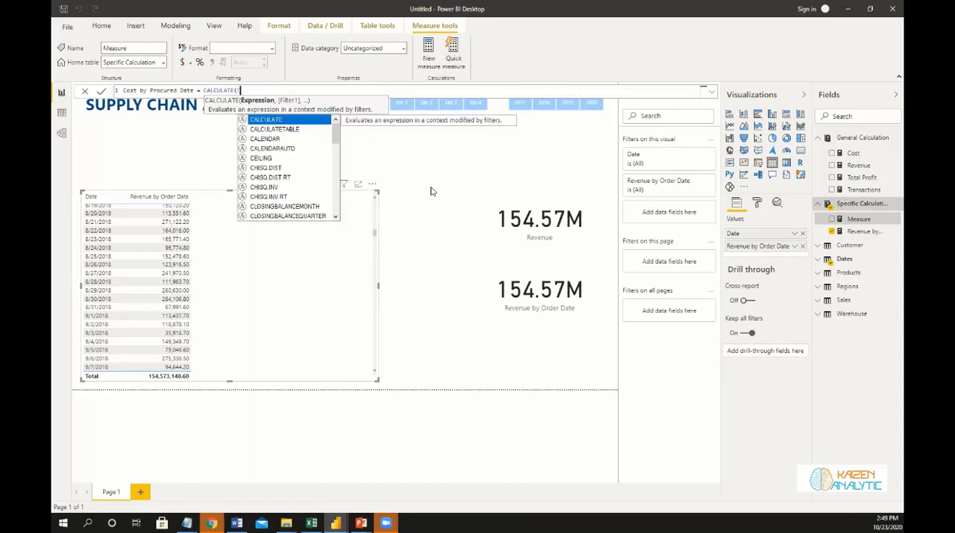
text(ost)
key(Tab)
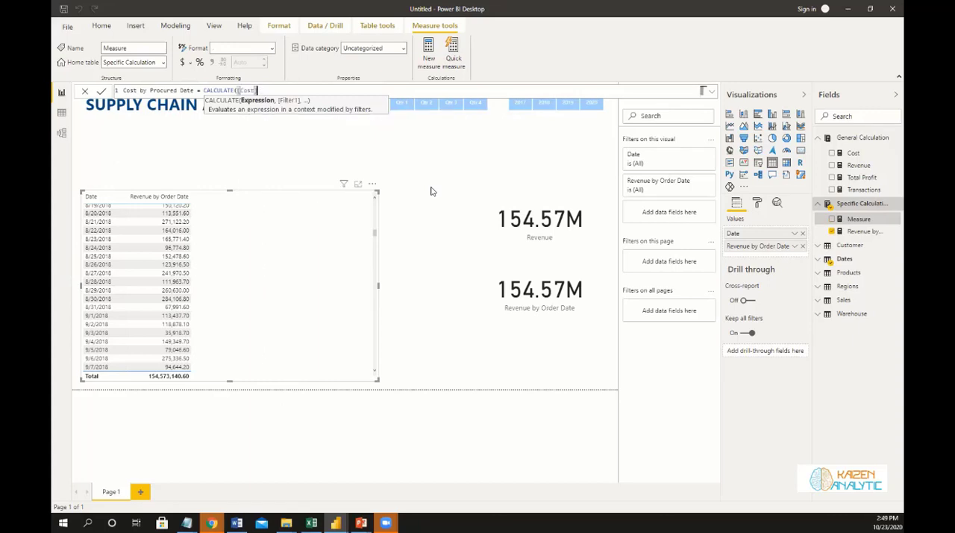
text(,)
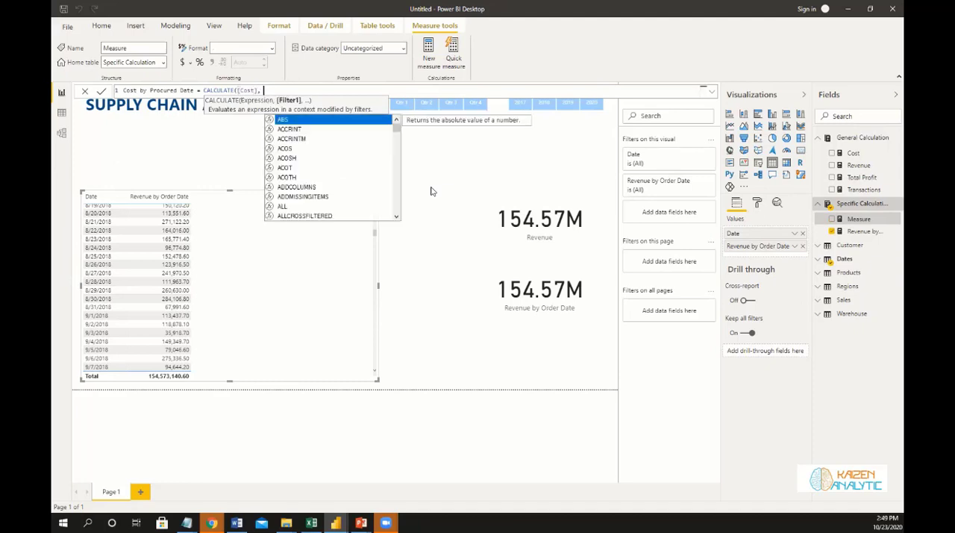
text( Use)
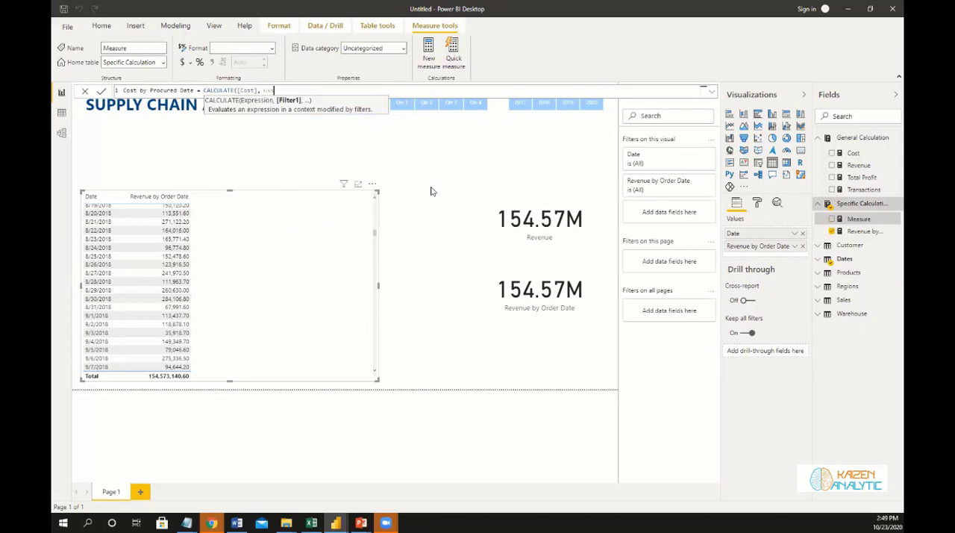
Add a USERELATIONSHIP filter to the Cost by Procured Date formula with Dates[Date] as its first column.
key(Tab)
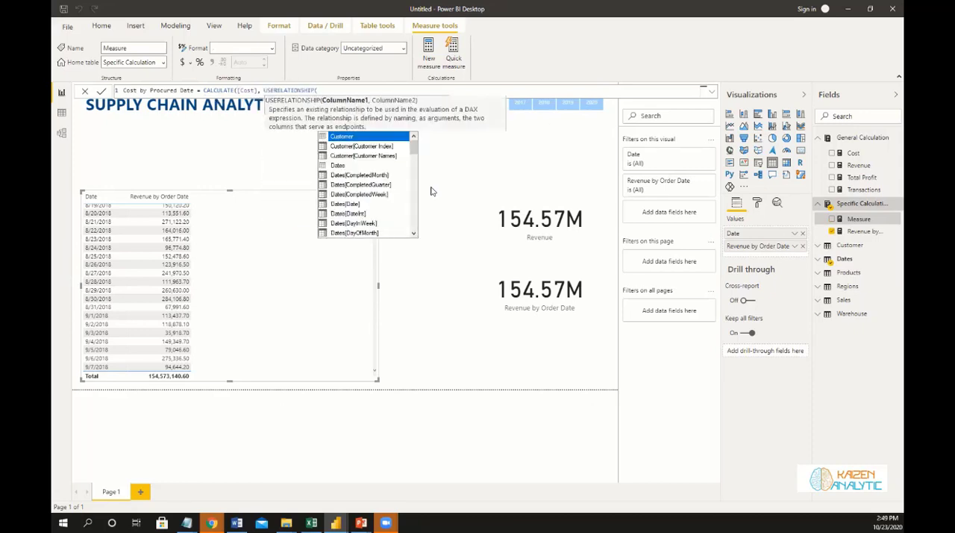
text(Date)
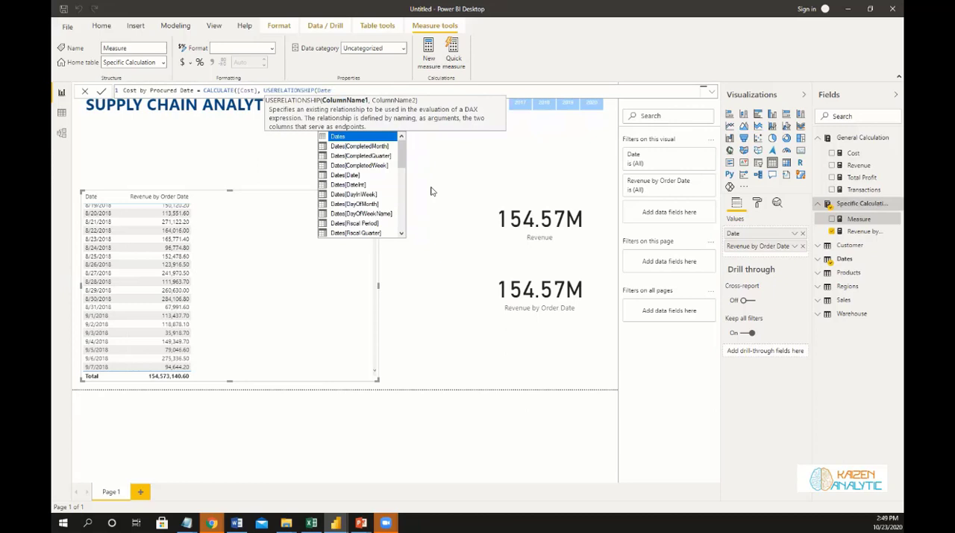
key(Down)
key(Down)
key(Down)
key(Down)
key(Down)
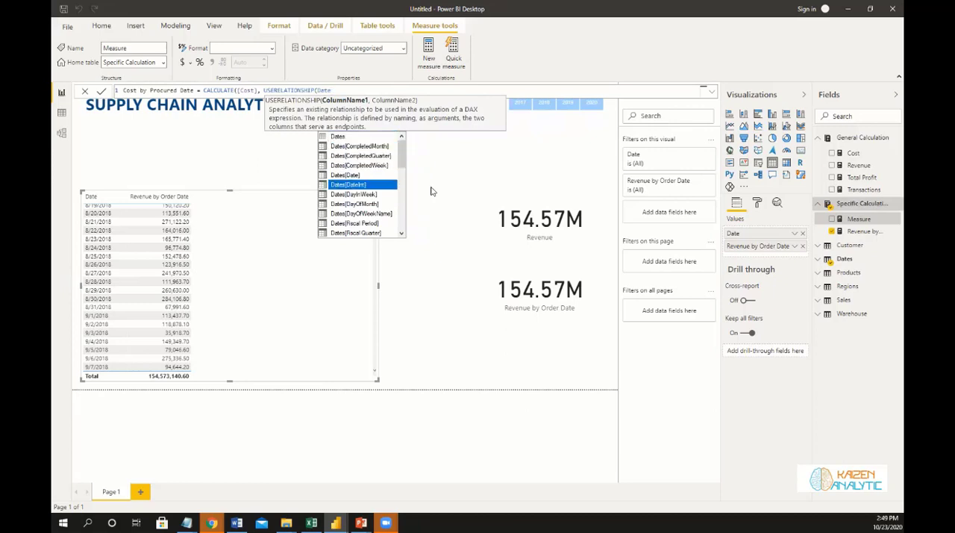
text(s[Date)
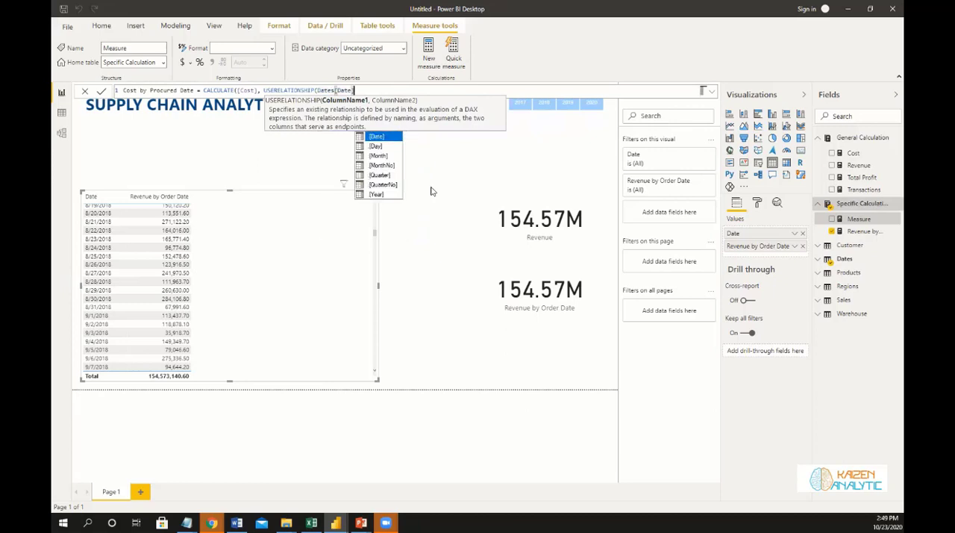
text(], Pro)
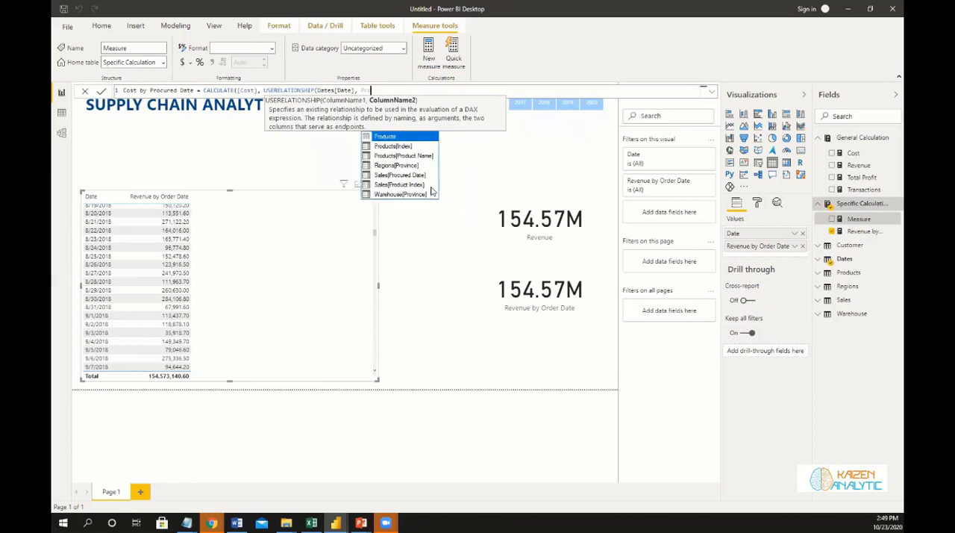
Enter Sales[Procured Date] as the second USERELATIONSHIP column and close that function's parenthesis.
key(BackSpace)
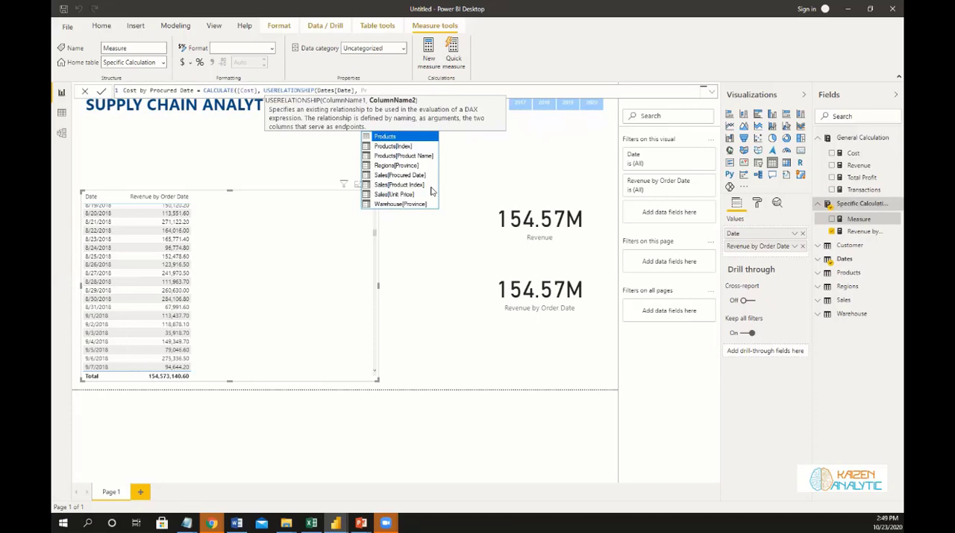
text(o)
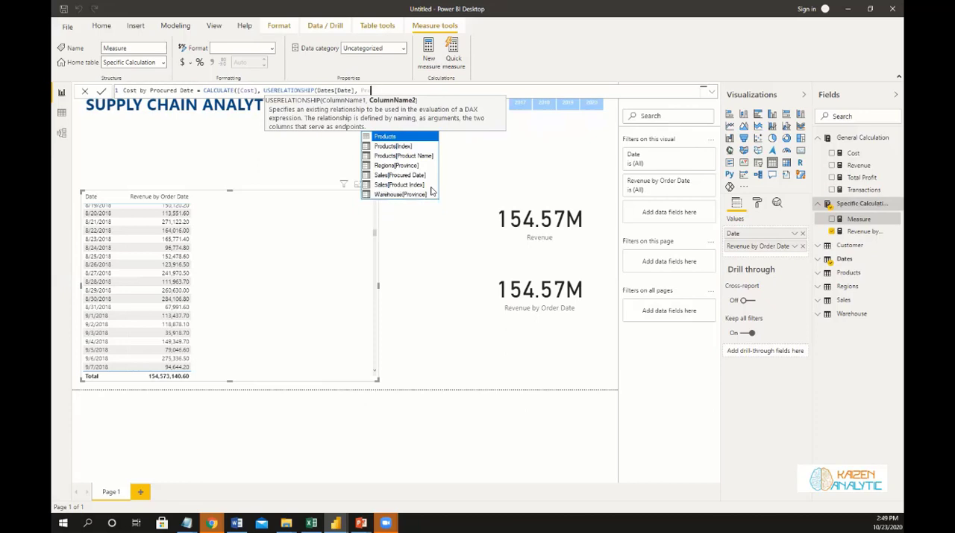
text(c)
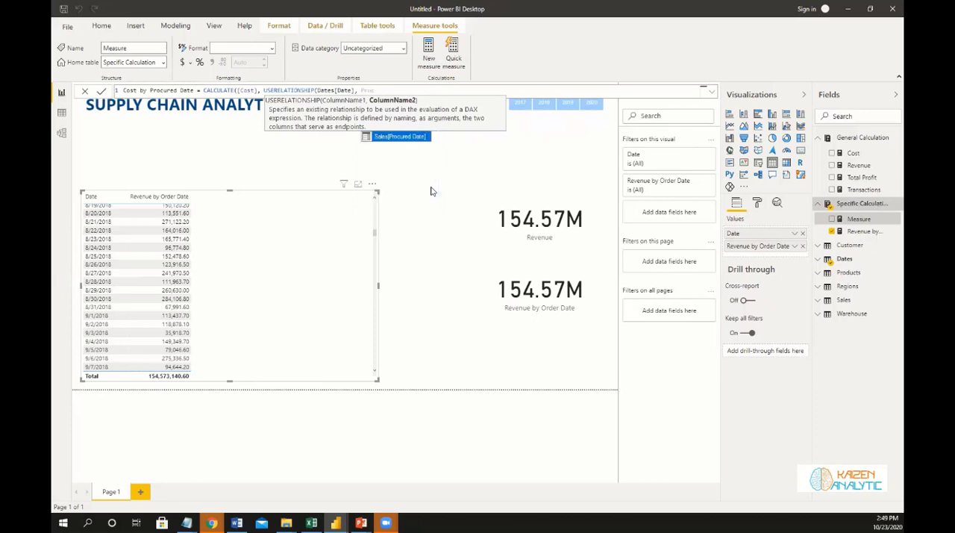
key(Tab)
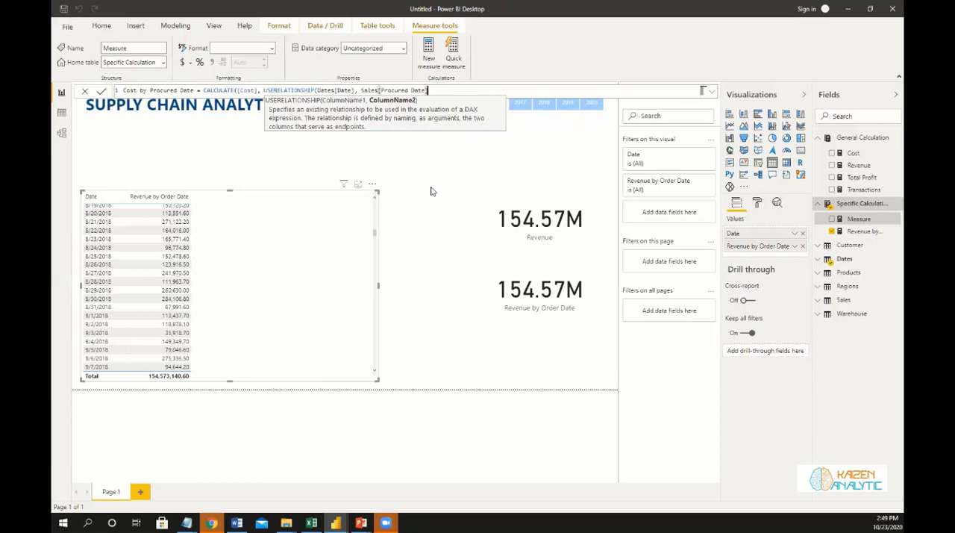
text())
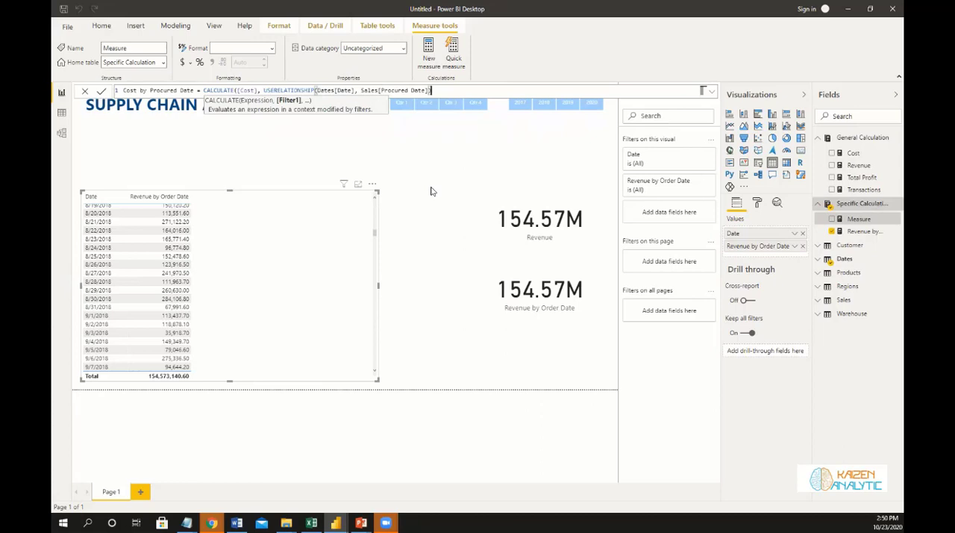
text())
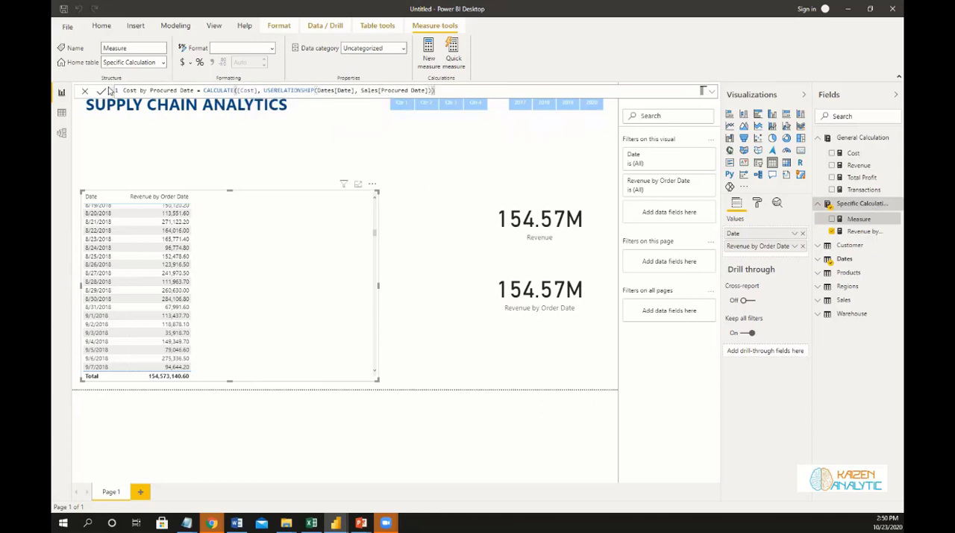
Close the CALCULATE function, commit the Cost by Procured Date measure and add it as a column in the date table visual.
key(Return)
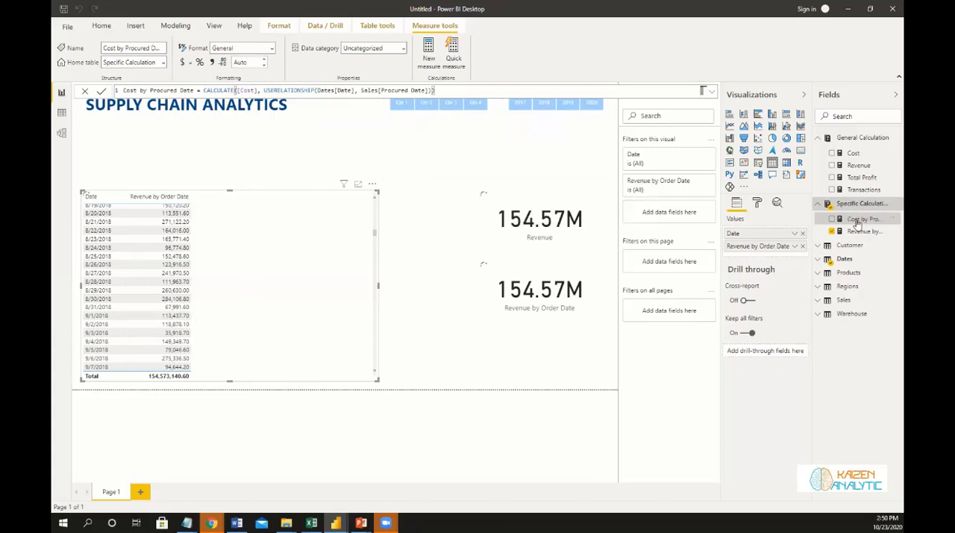
drag(858, 222, 311, 313)
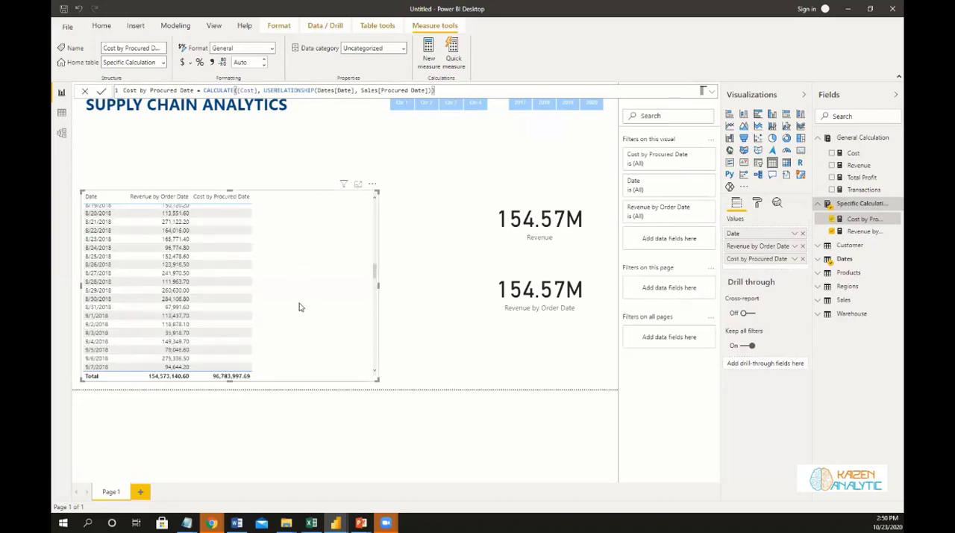
scroll(300, 307, up, 15)
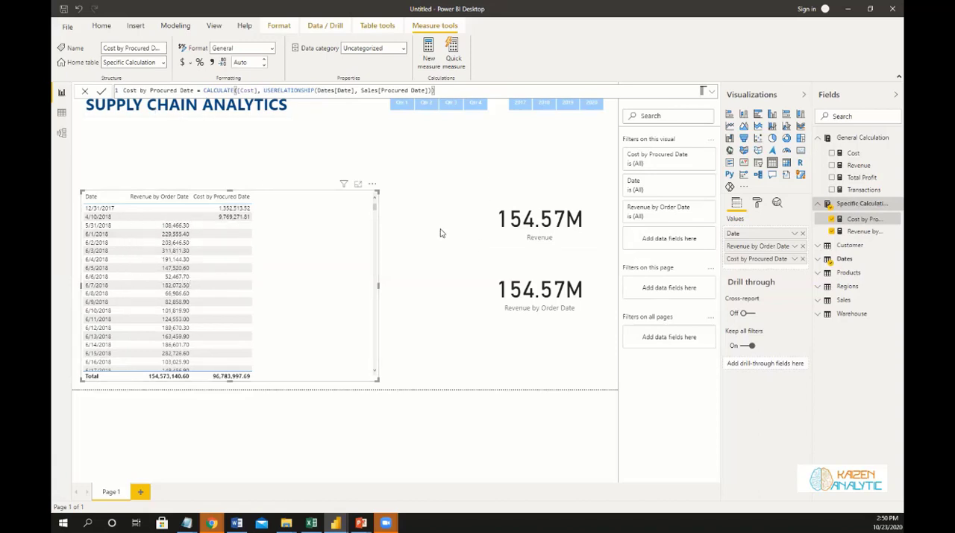
Replace the Revenue measure in the upper card visual with Cost by Procured Date.
click(550, 241)
drag(860, 226, 775, 239)
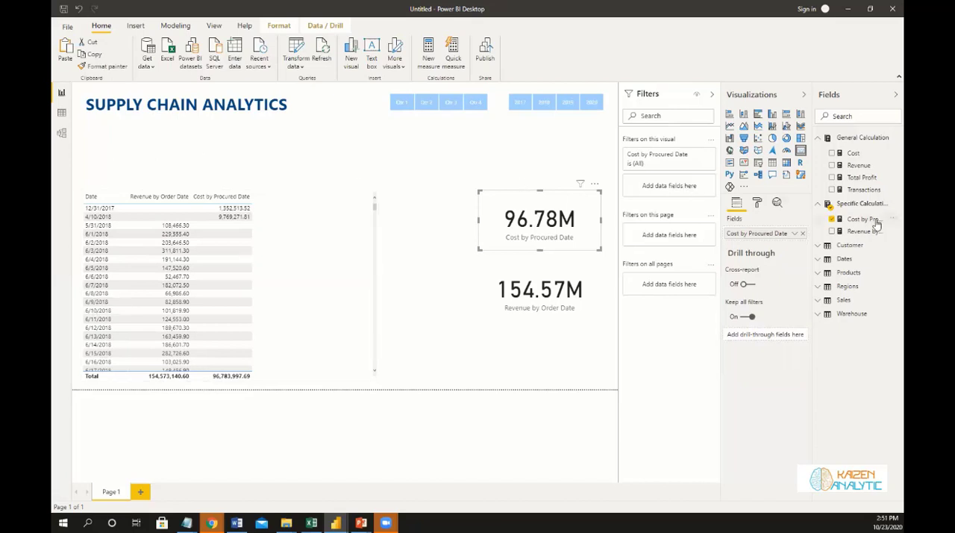
Start a new measure named Profit by Order Date in the Specific Calculation table, opening its formula with CALCULATE.
click(892, 205)
click(831, 217)
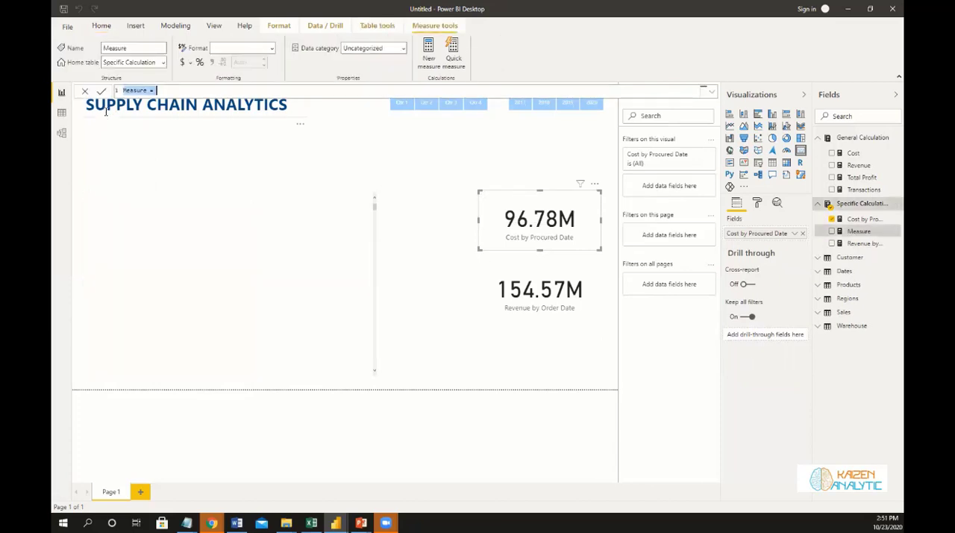
text(Profit)
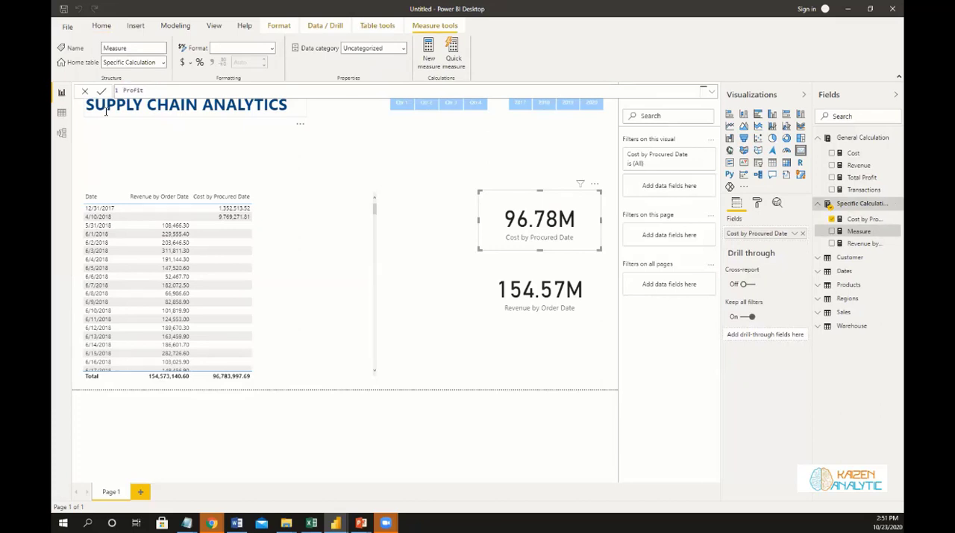
text(by Order Date = CALCULATE()
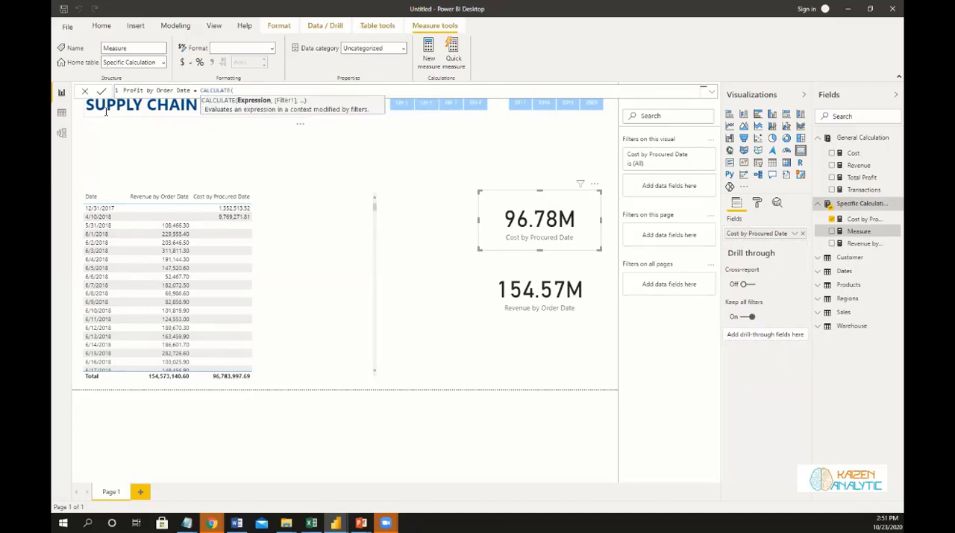
text( ot)
Enter [Total Profit] as the CALCULATE expression in the Profit by Order Date formula.
key(BackSpace)
key(Down)
key(Down)
key(Tab)
text(, )
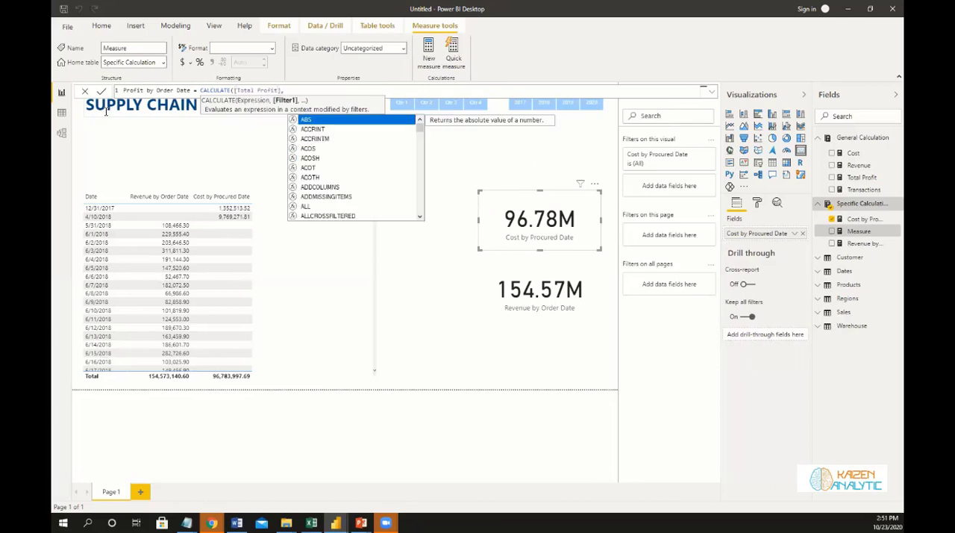
text(user)
Add a USERELATIONSHIP filter to the Profit by Order Date formula with Dates[Date] as its first column.
key(Tab)
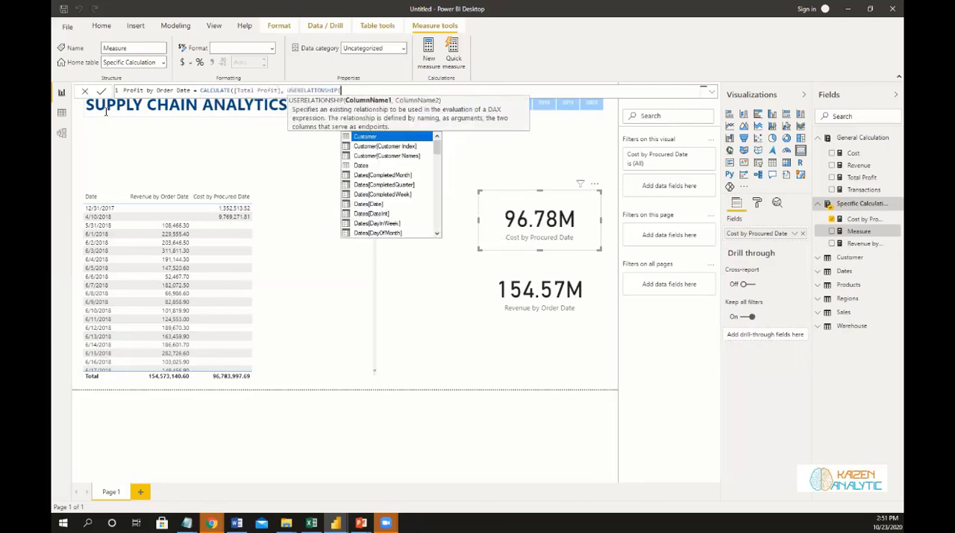
text(Date)
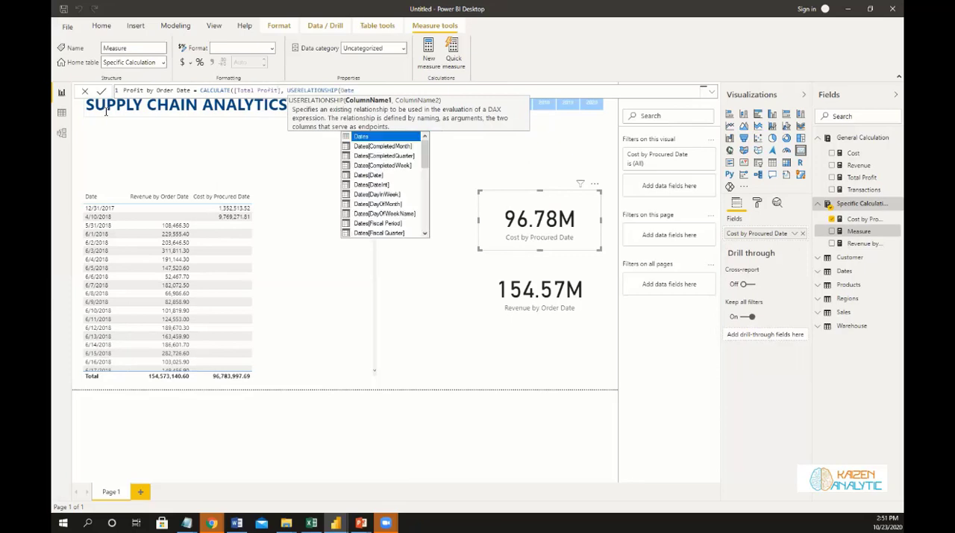
key(Escape)
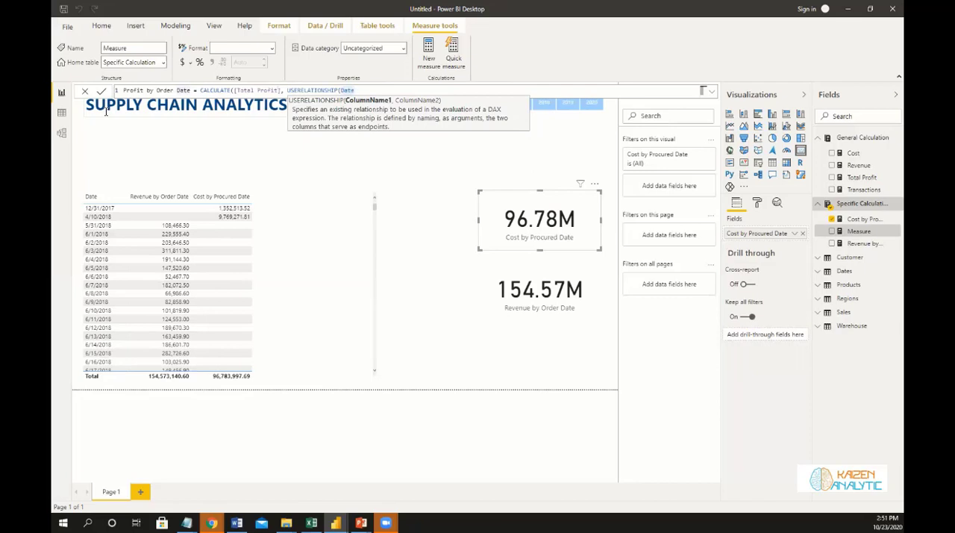
key(BackSpace)
key(Down)
key(Down)
key(Down)
key(Down)
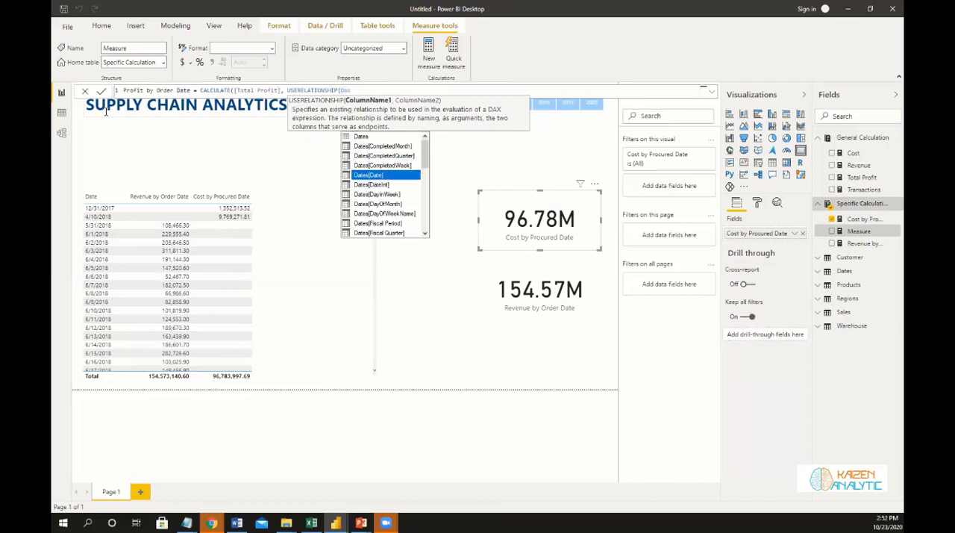
key(Tab)
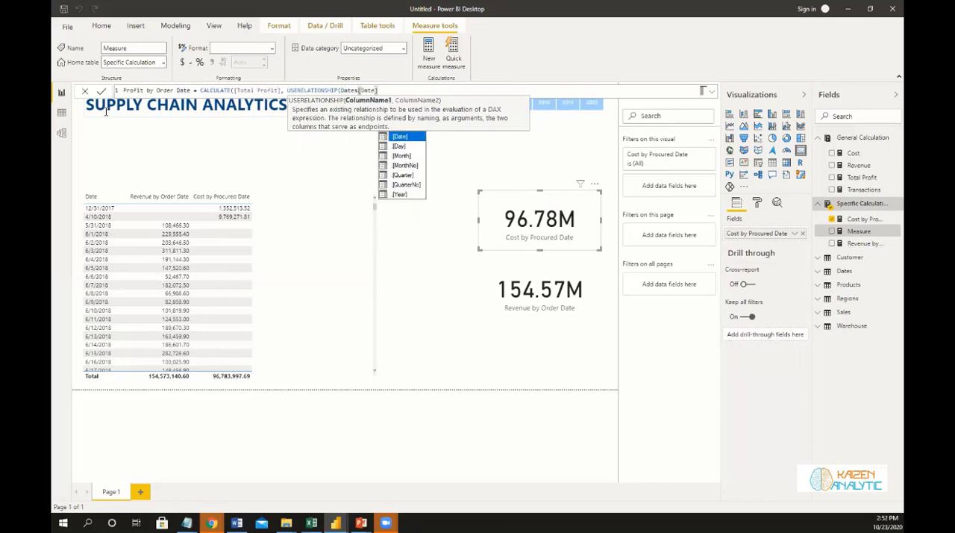
text(],)
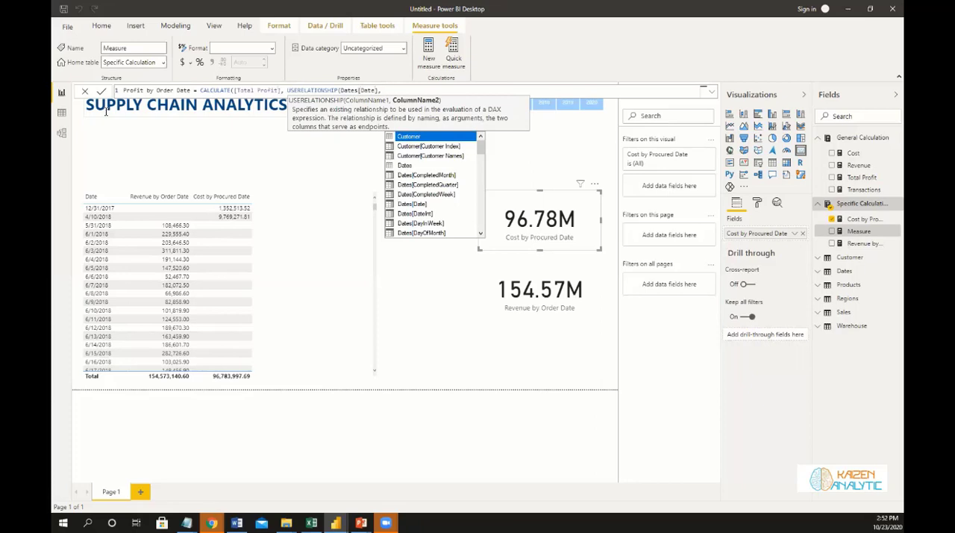
text( Order)
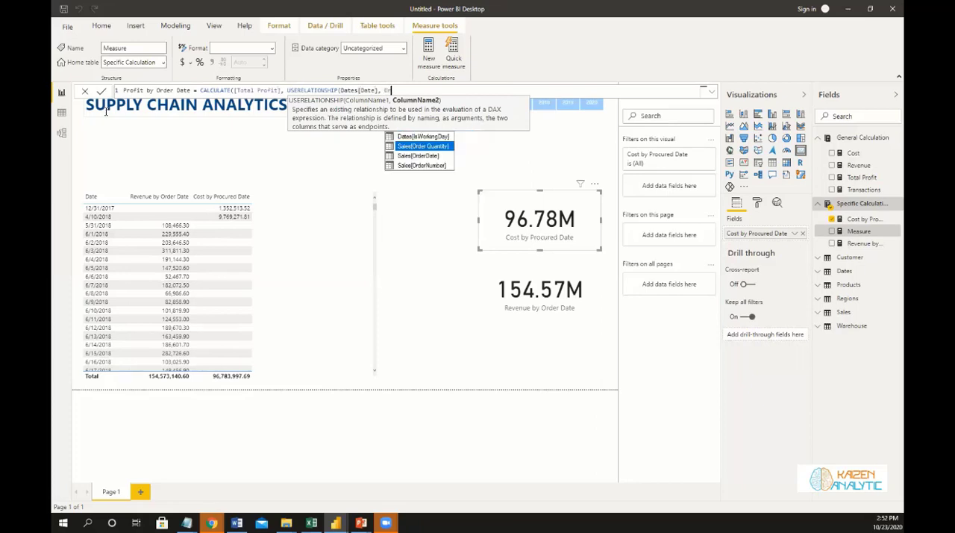
Enter Sales[OrderDate] as the second USERELATIONSHIP column, close both functions and commit the Profit by Order Date measure.
key(Escape)
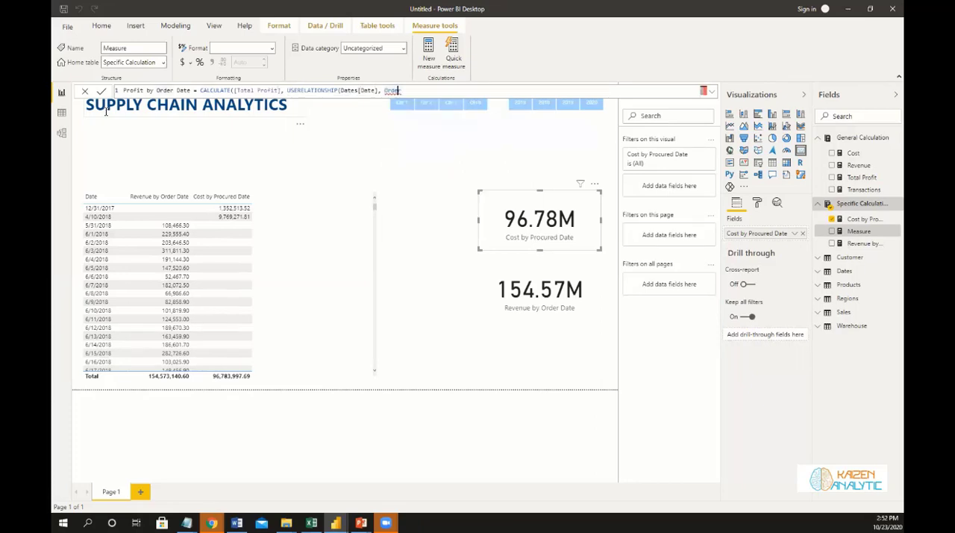
key(BackSpace)
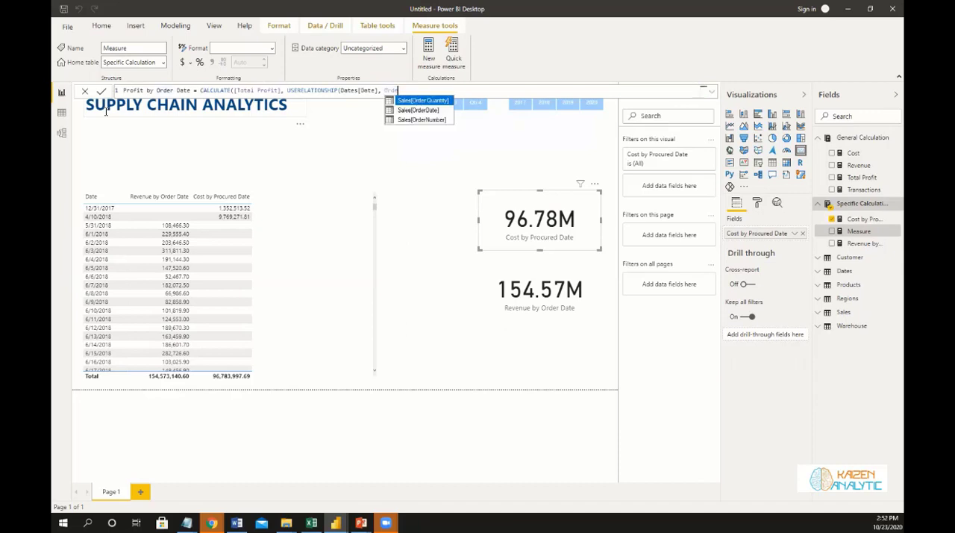
text(r)
key(Down)
key(Tab)
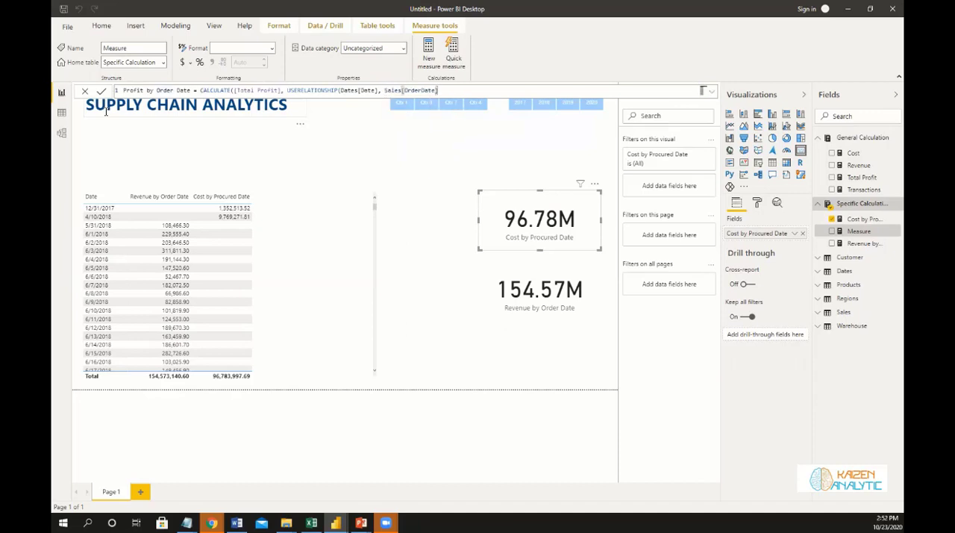
text()))
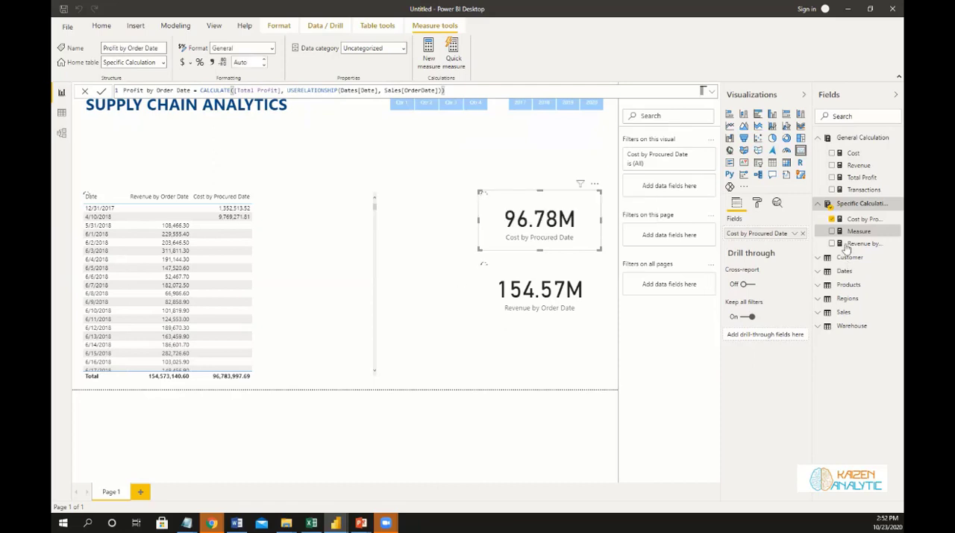
Add Profit by Order Date as a column in the date table visual and review its rows.
drag(861, 234, 330, 279)
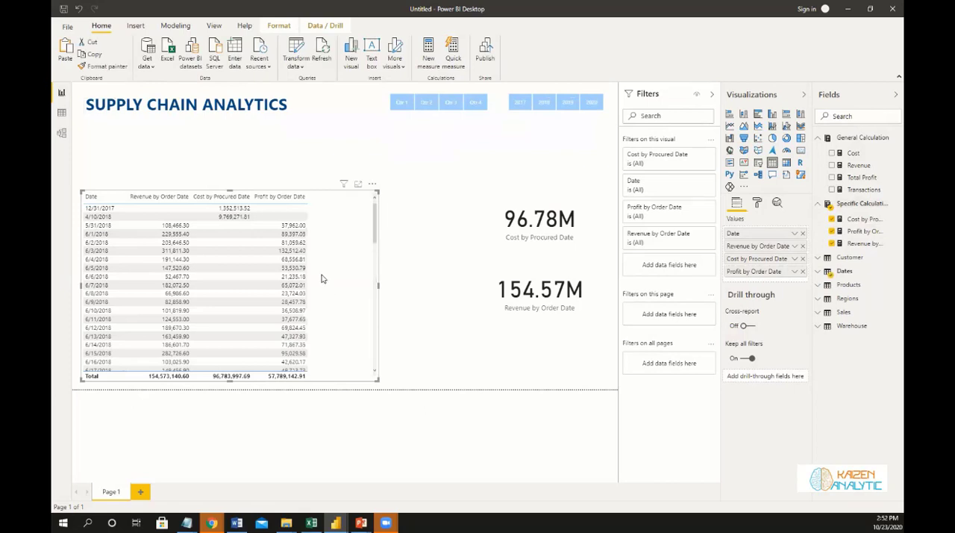
scroll(322, 279, down, 5)
scroll(320, 279, up, 10)
scroll(321, 268, down, 10)
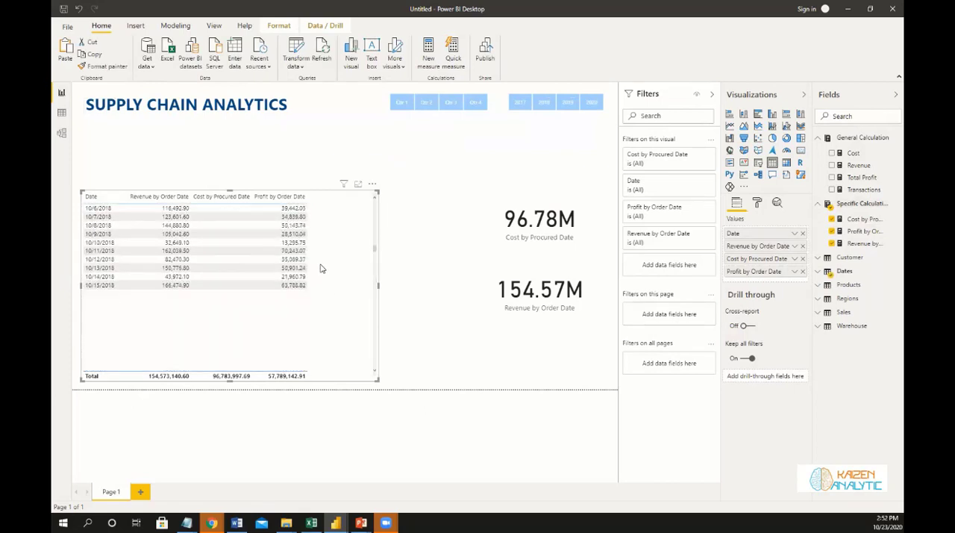
scroll(322, 269, up, 10)
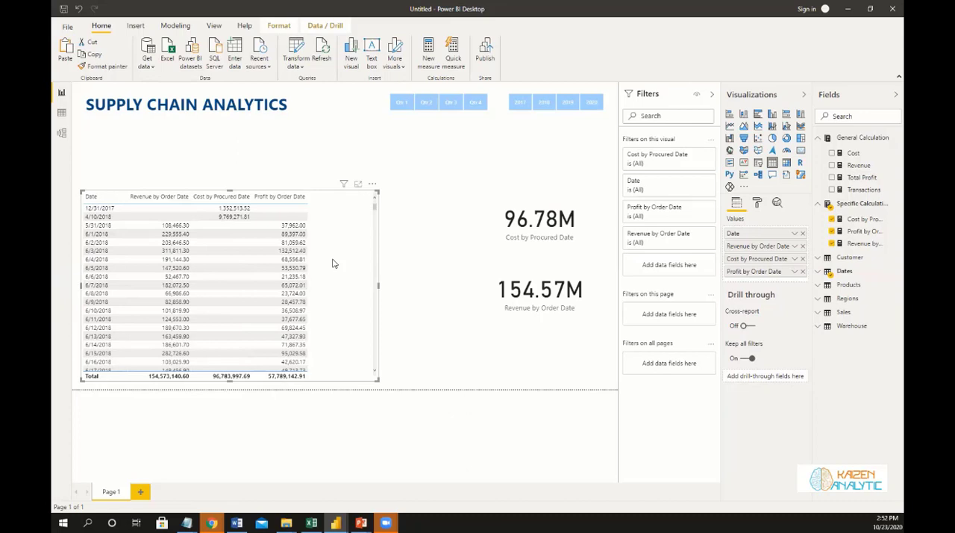
Delete the date table visual from the report page.
drag(348, 213, 396, 206)
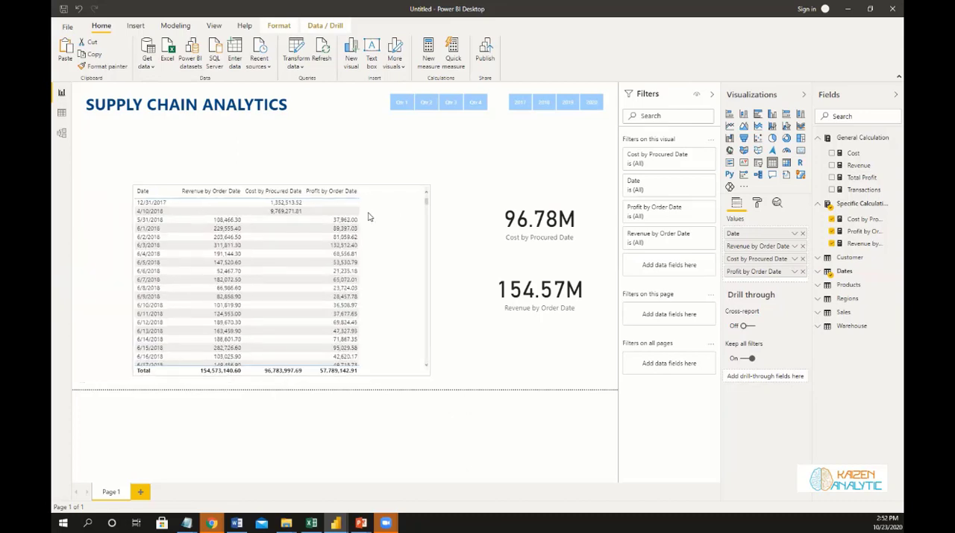
click(370, 217)
key(Delete)
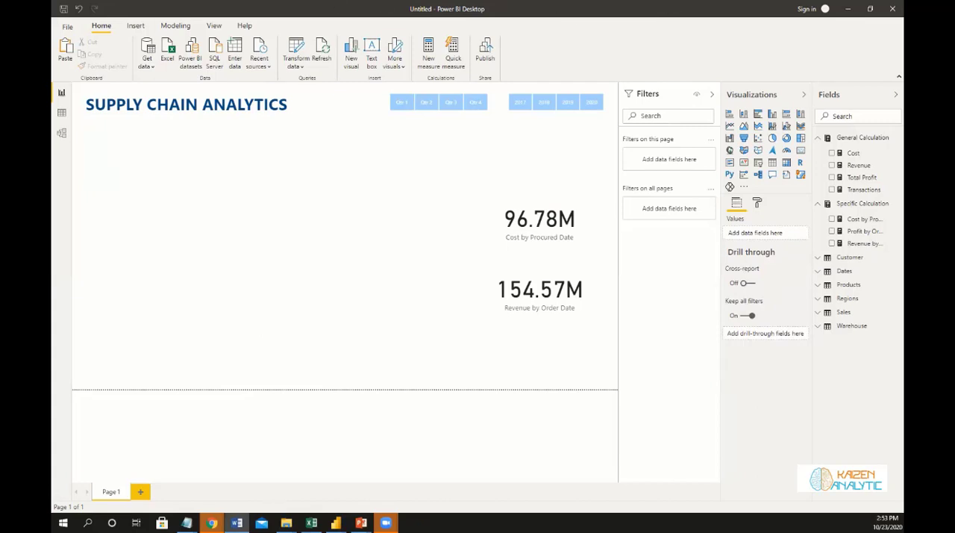
Insert an area chart, move it lower on the page and enlarge it to fill the space beside the cards.
click(745, 127)
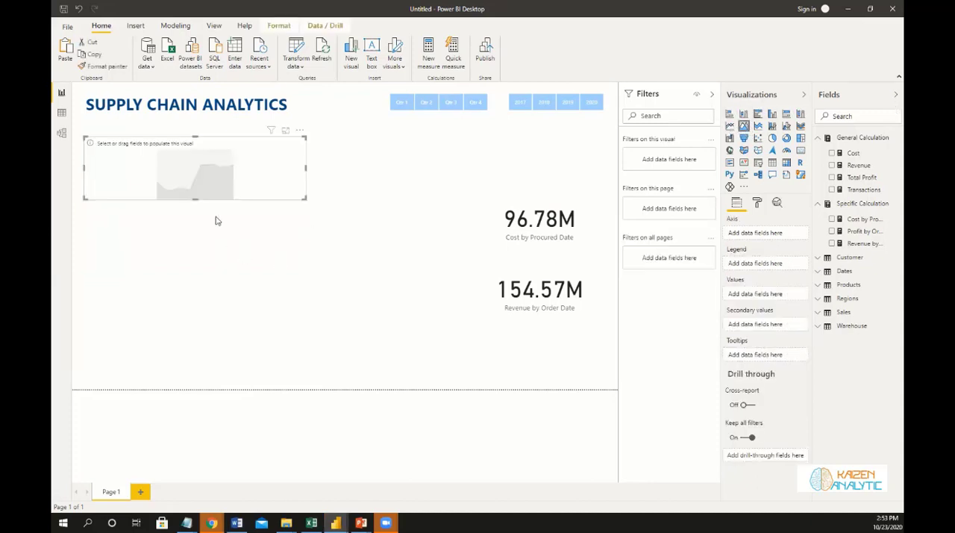
drag(190, 164, 191, 255)
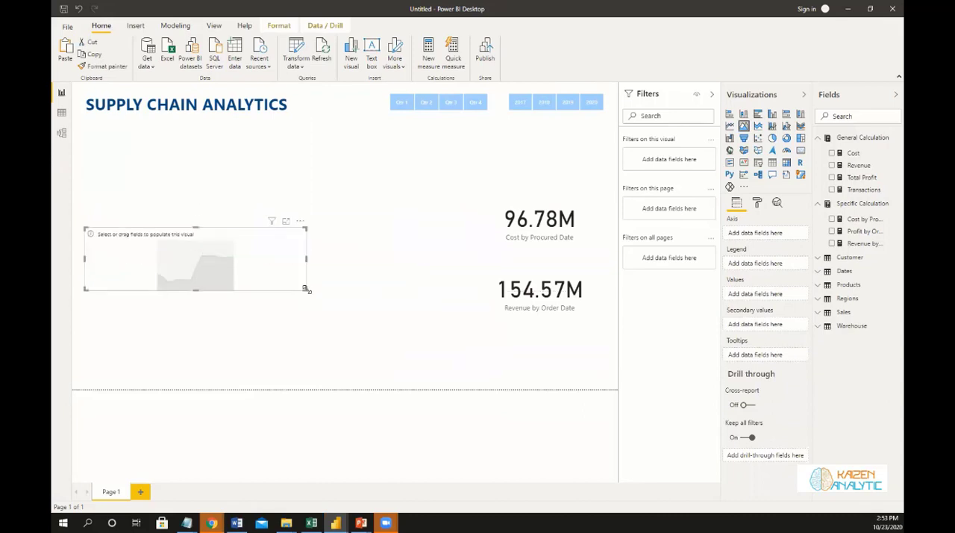
drag(306, 289, 399, 370)
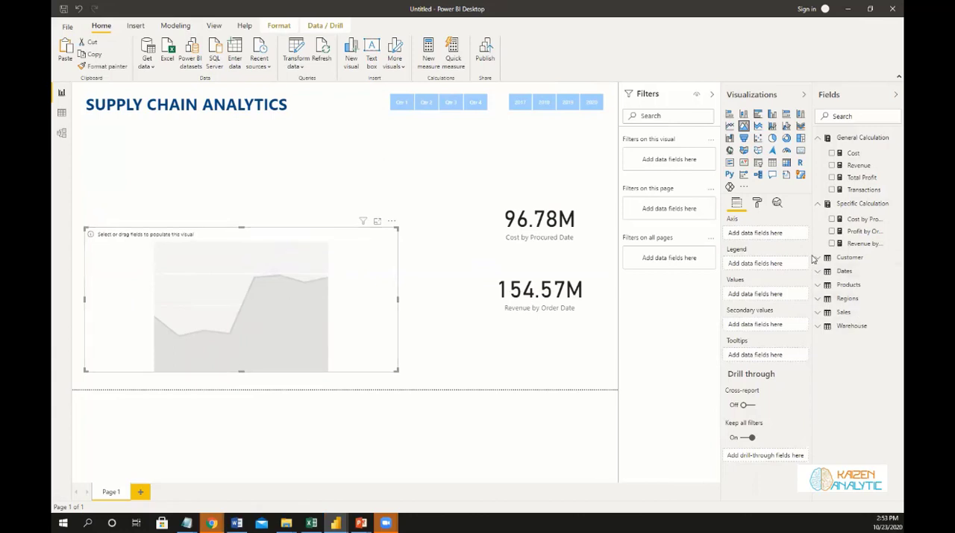
Plot Revenue by Order Date in the area chart with the Date field of the Dates table on its axis.
drag(811, 256, 768, 257)
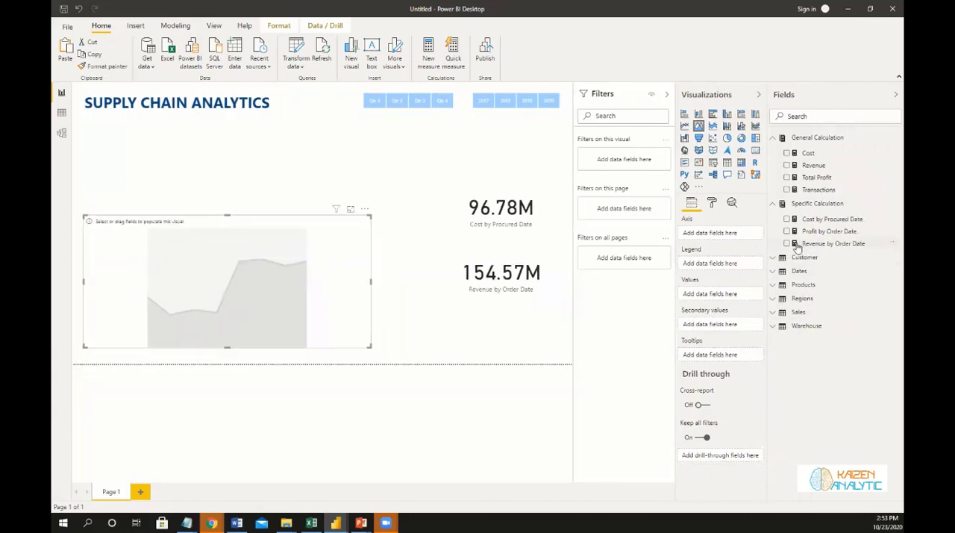
click(787, 244)
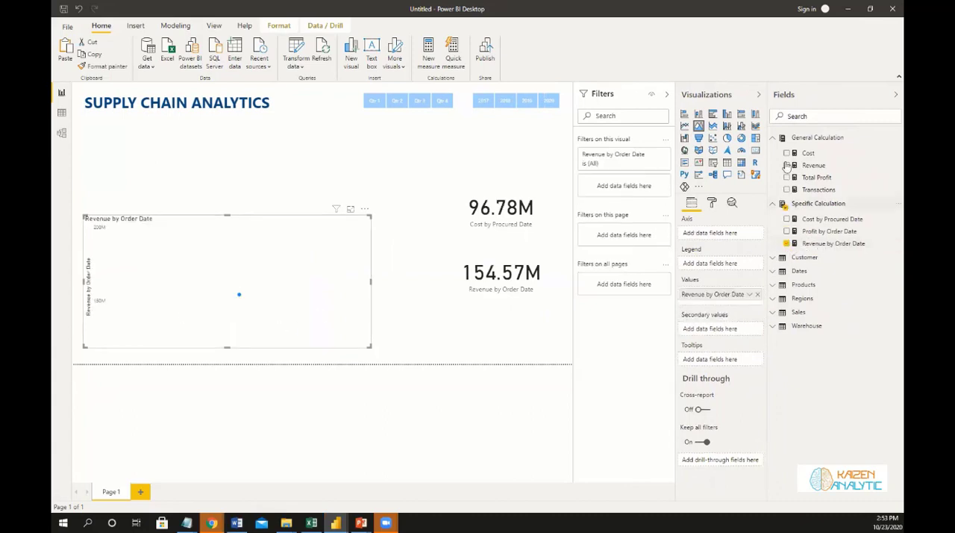
click(773, 272)
scroll(814, 302, down, 1)
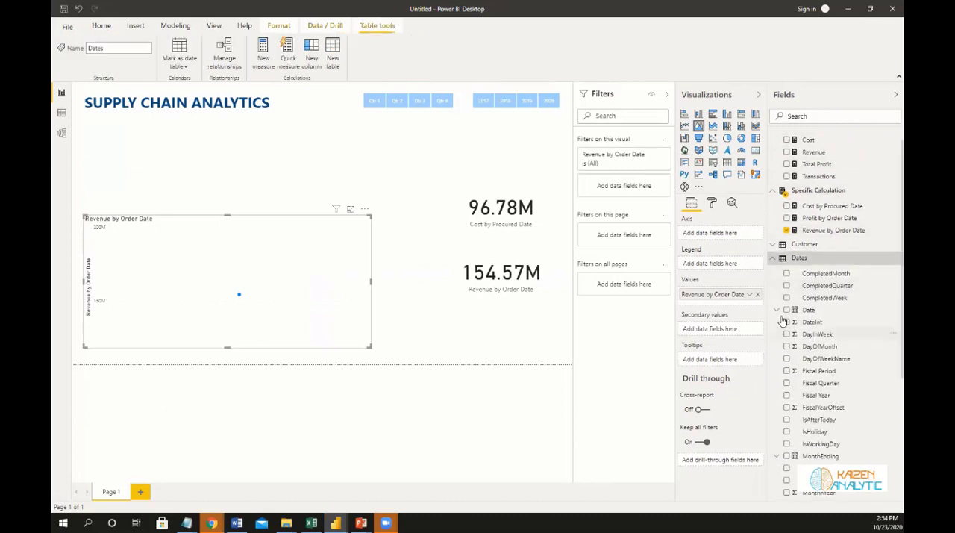
click(787, 310)
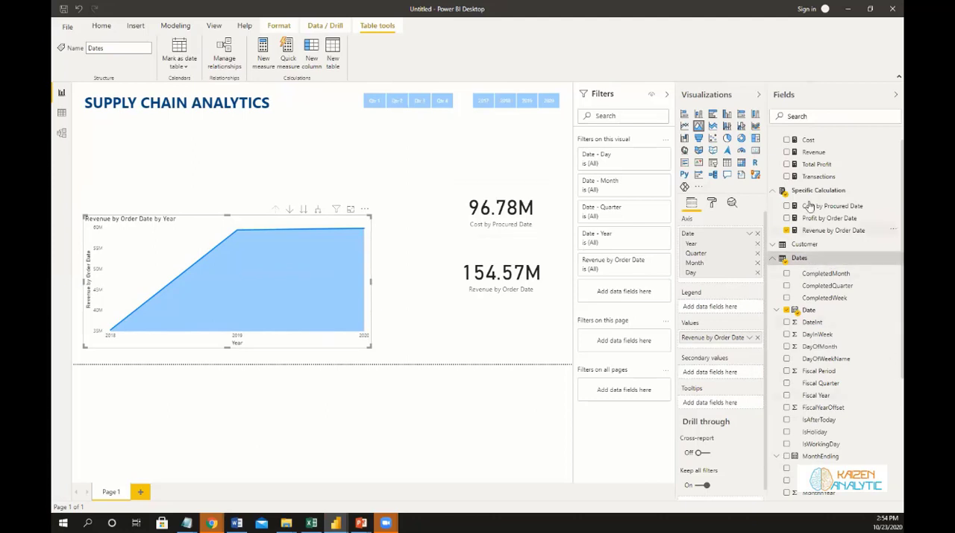
Start a new measure named Inventory in Progress in the Specific Calculation table, with its formula beginning on a second line.
right_click(862, 196)
click(527, 323)
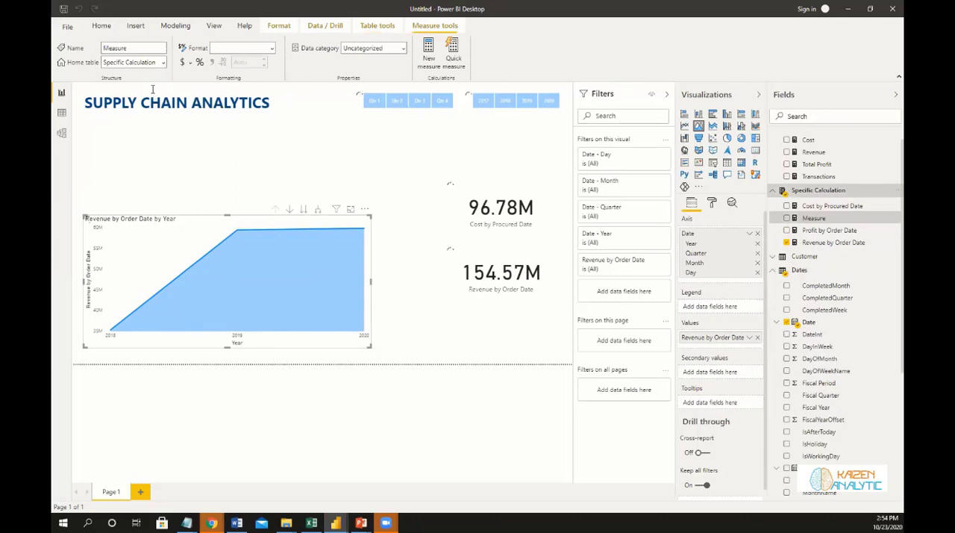
key(ctrl+a)
text(Inv)
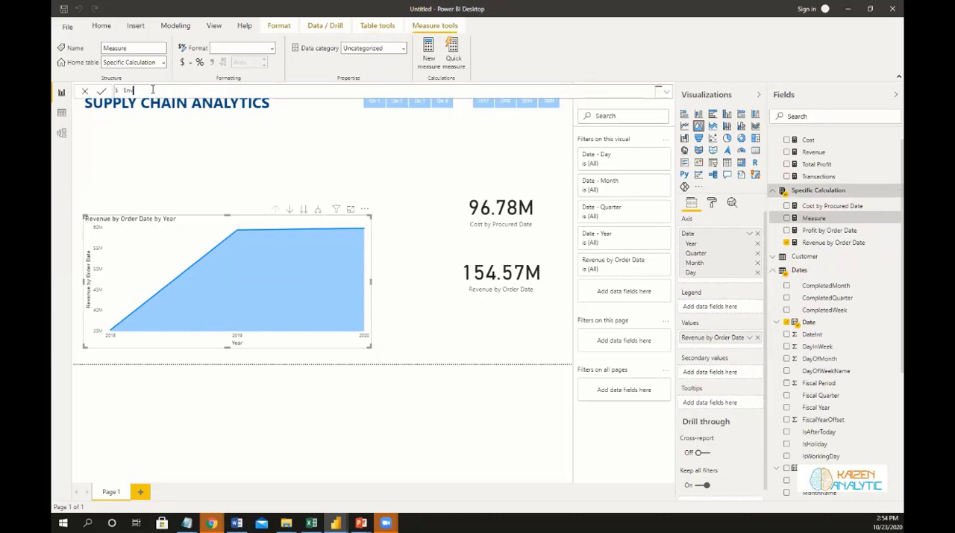
text(entory in Progress =)
key(shift+Return)
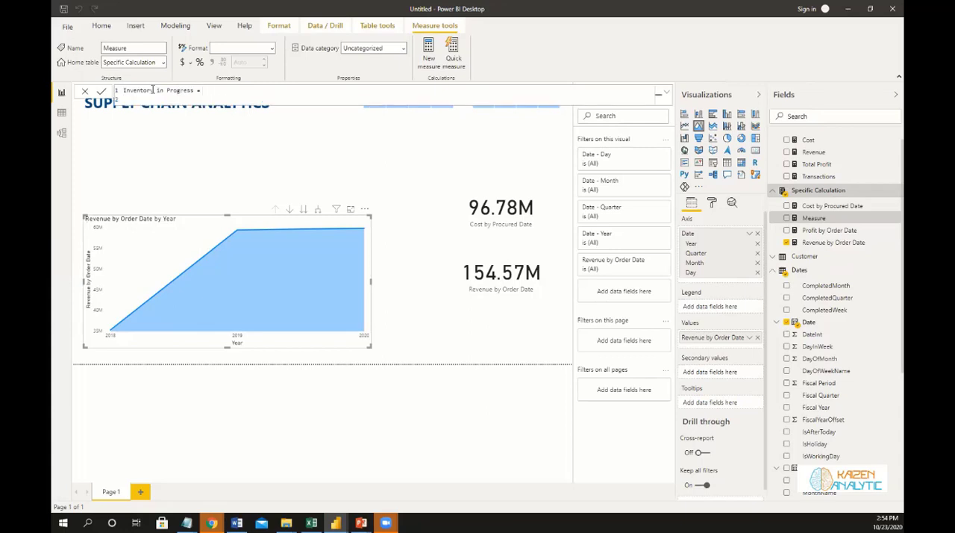
Begin the Inventory in Progress formula with a CALCULATE function that evaluates the [Revenue] measure.
text(CALCULATE()
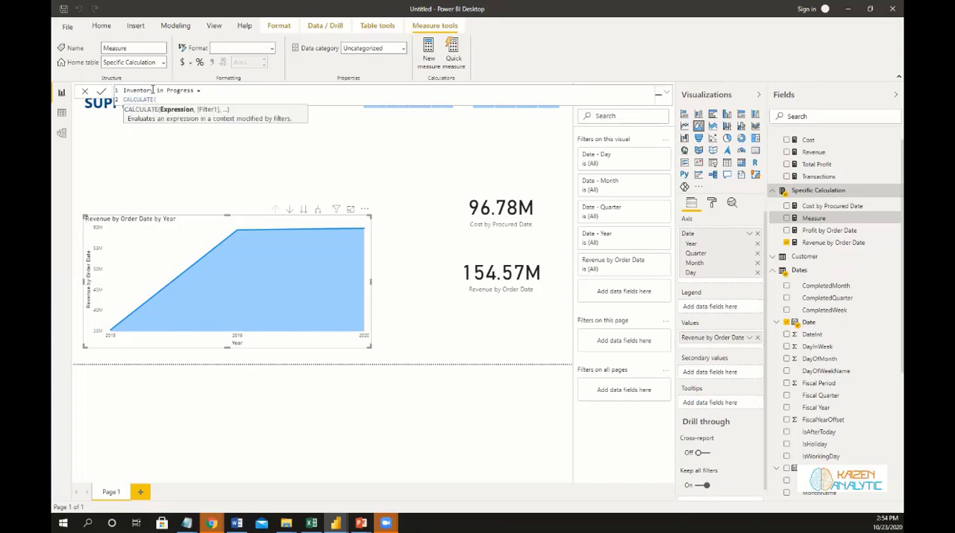
text([Reve)
key(Tab)
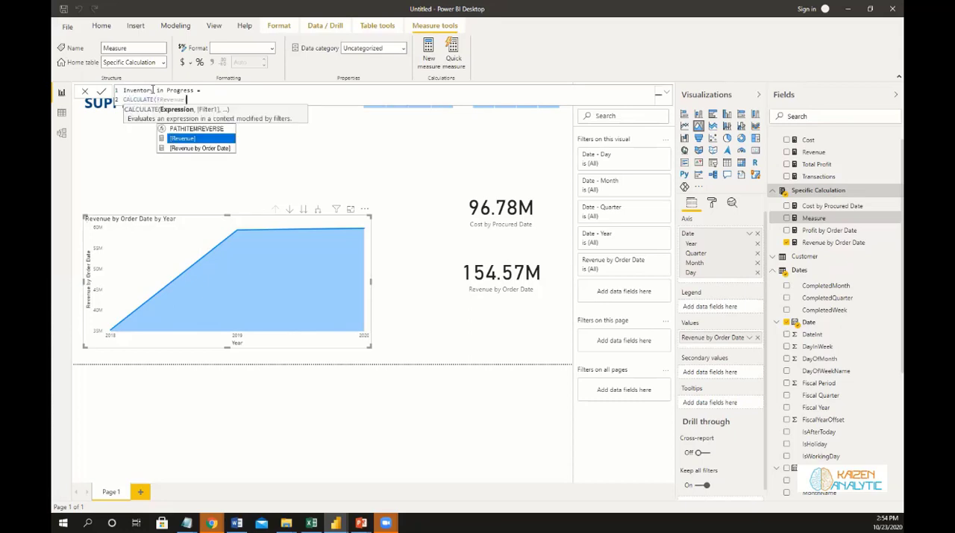
text(,)
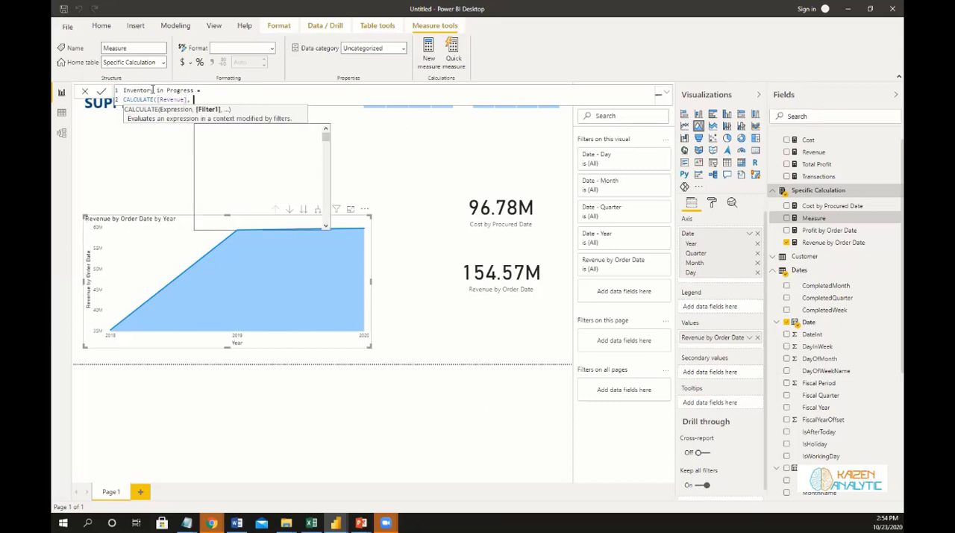
Add a first FILTER on a new line of the formula, using VALUES(Sales[OrderDate]) as its table argument.
key(shift+Return)
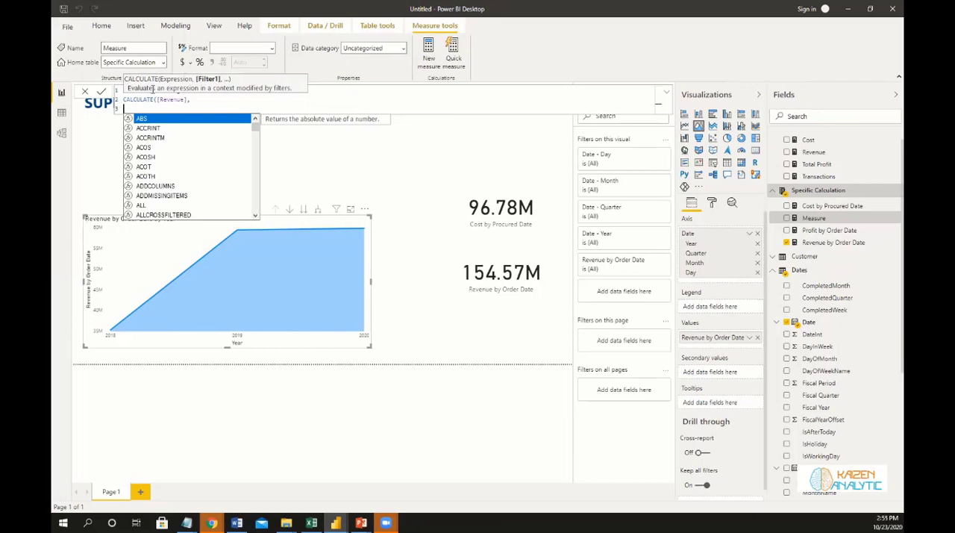
text(FIL)
key(Tab)
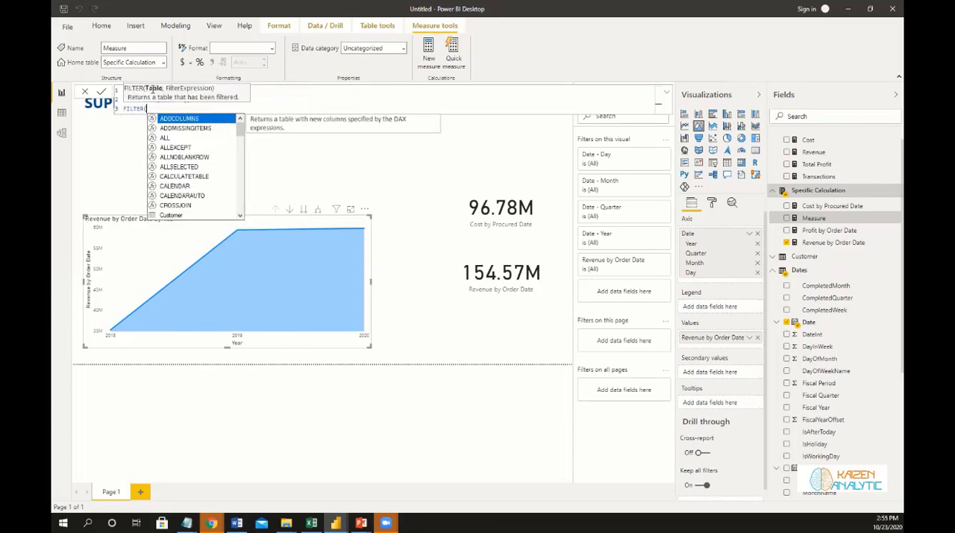
text(Value)
key(Tab)
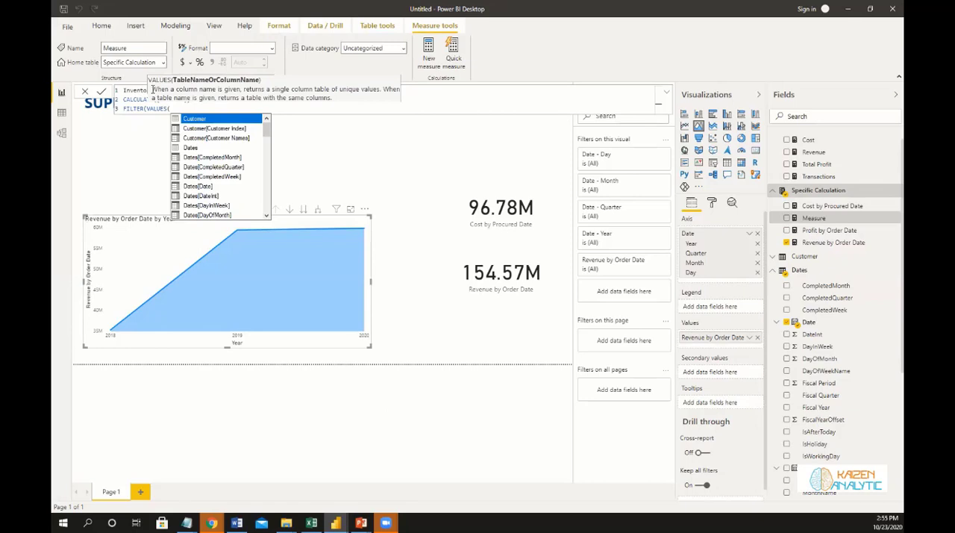
text(Order)
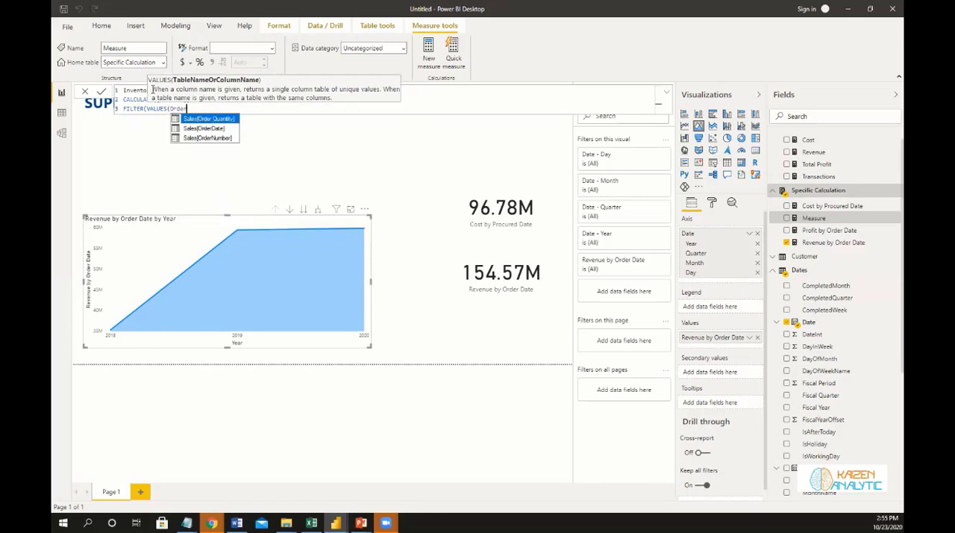
key(Down)
key(Tab)
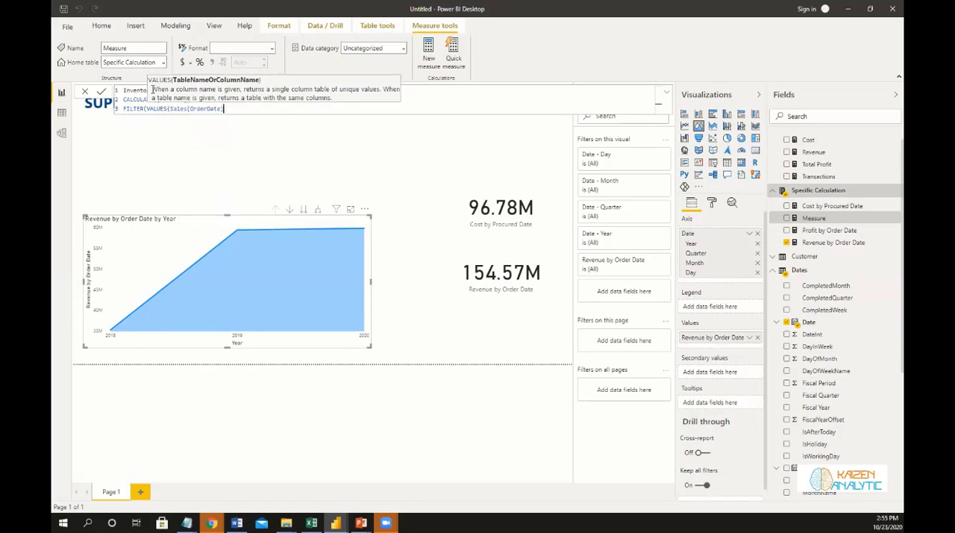
text(),)
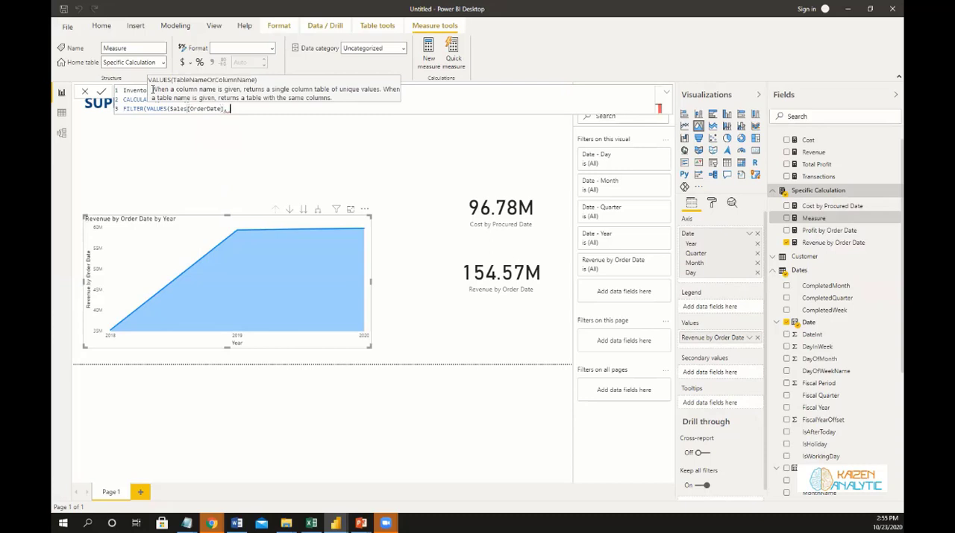
key(BackSpace)
key(BackSpace)
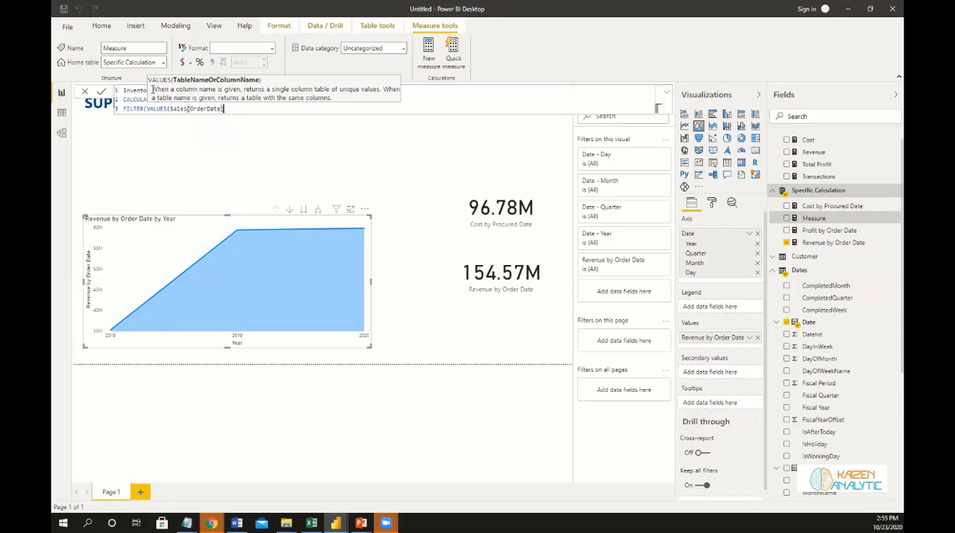
text() )
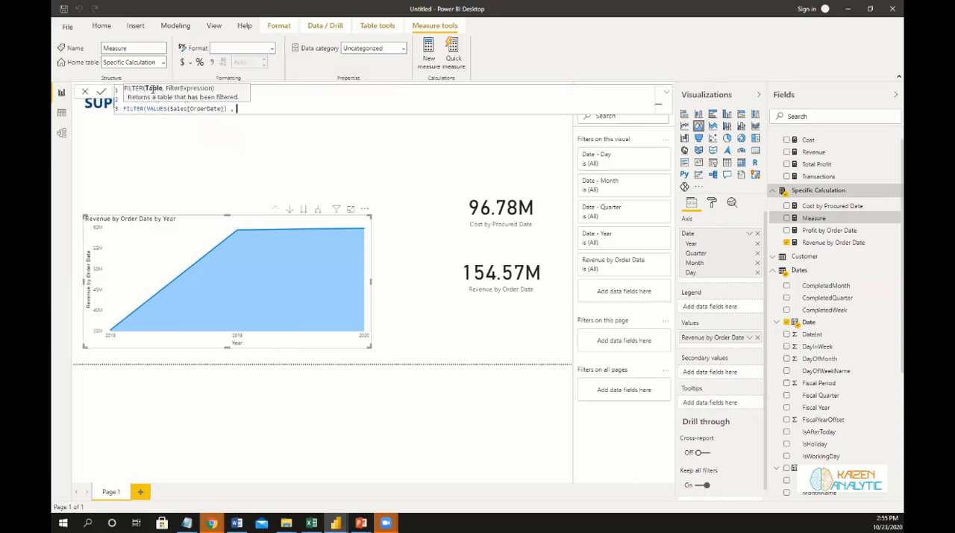
text(,)
Complete the first filter with the condition Sales[OrderDate] <= MAX(Dates[Date]) and a comma for another argument.
text(Order)
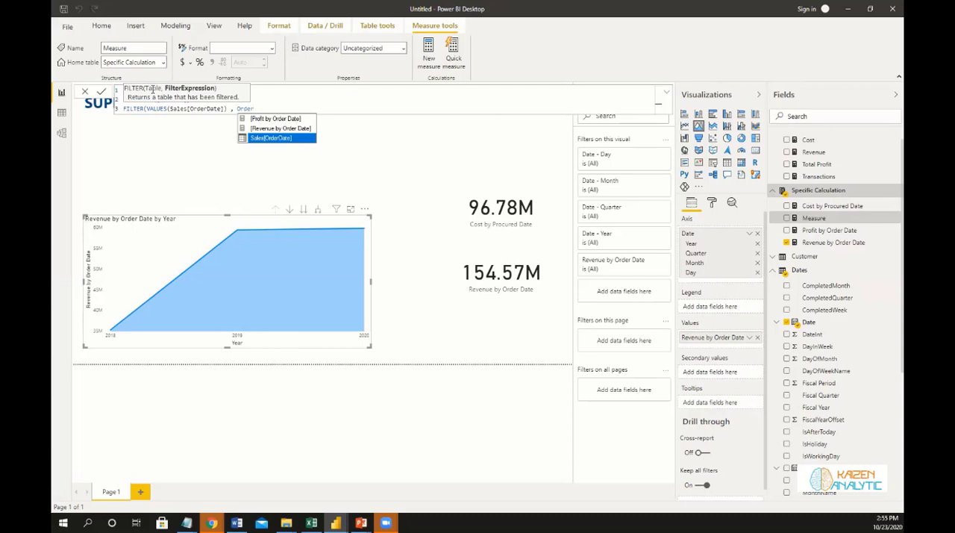
key(Tab)
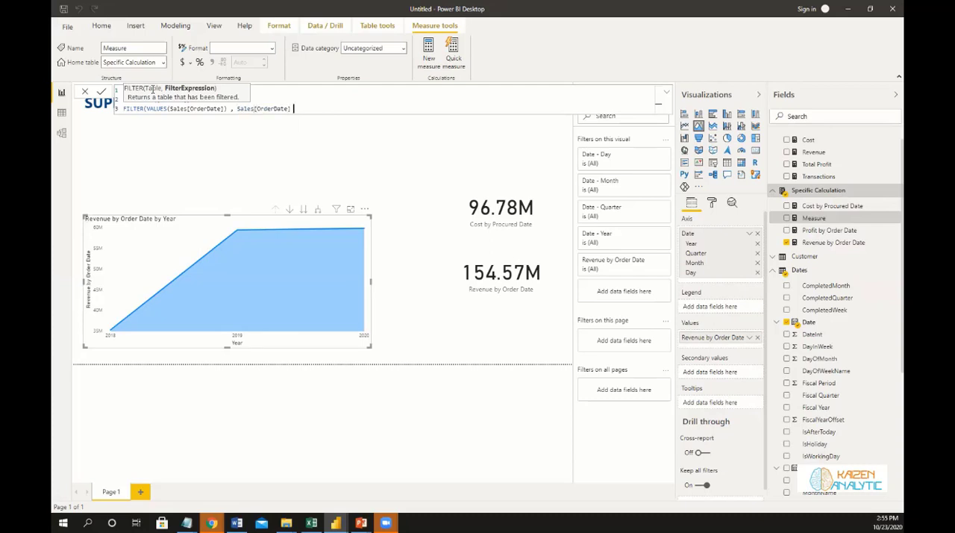
text(<= Max)
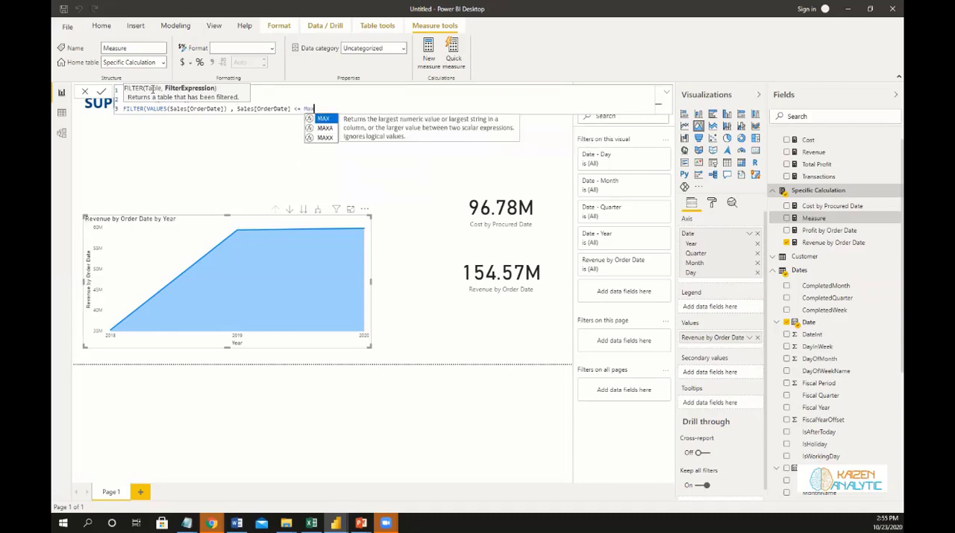
text((Date)
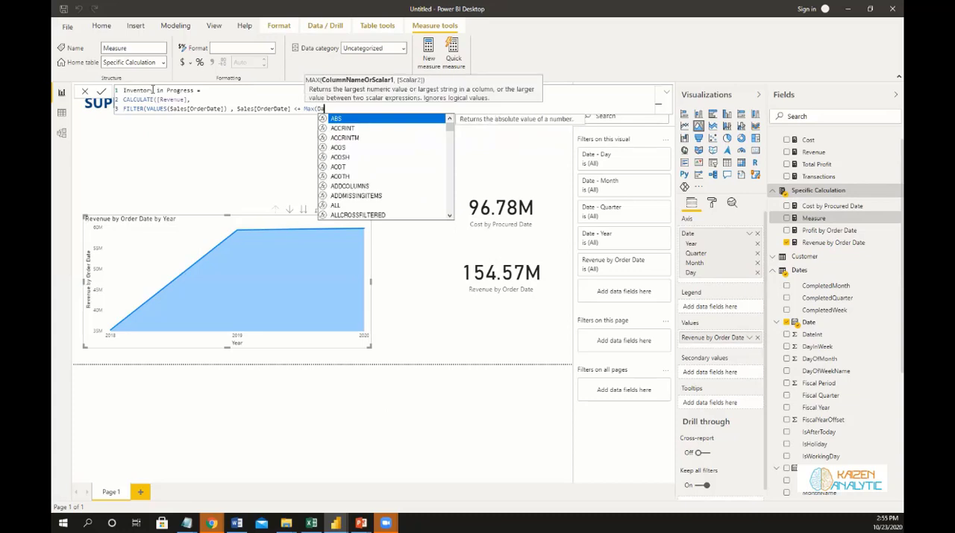
key(Down)
key(Down)
key(Down)
key(Down)
key(Down)
key(Down)
key(Down)
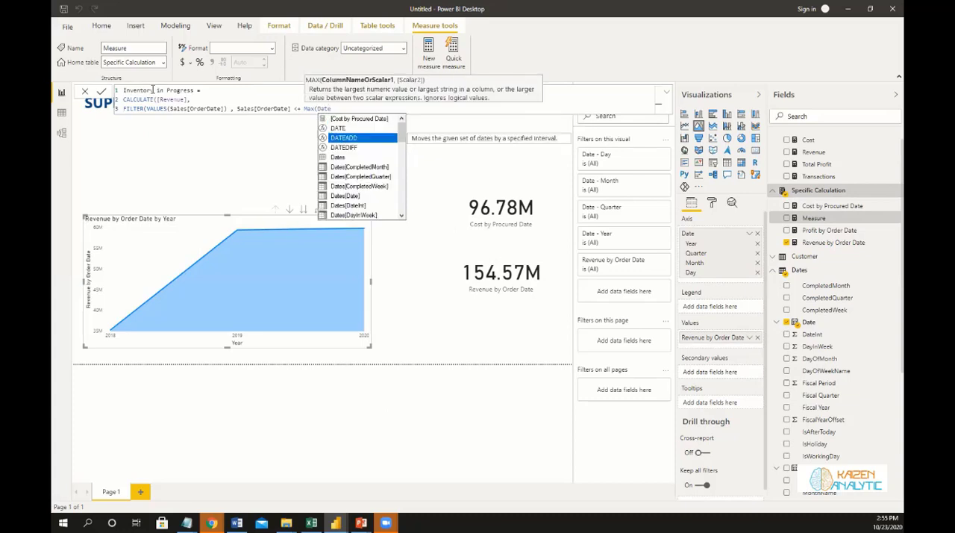
key(Tab)
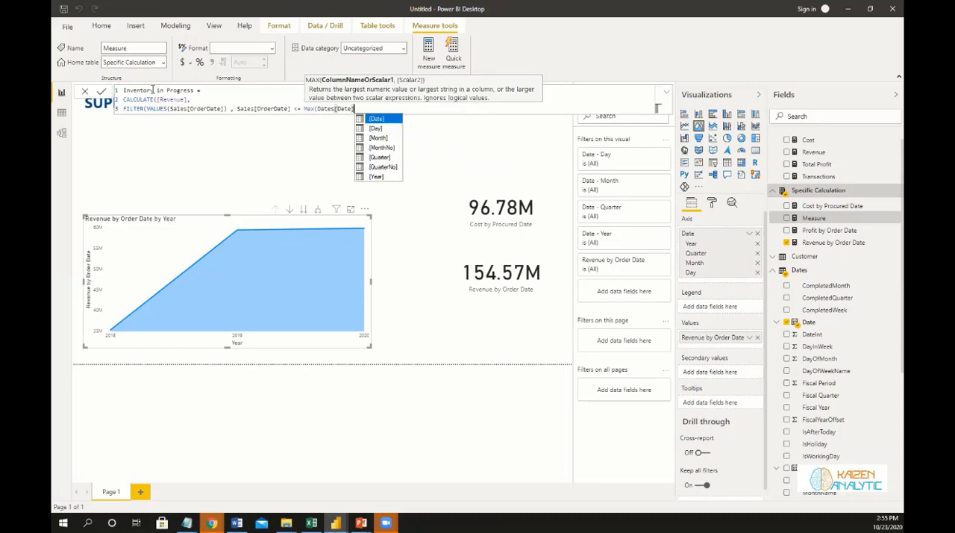
text()),)
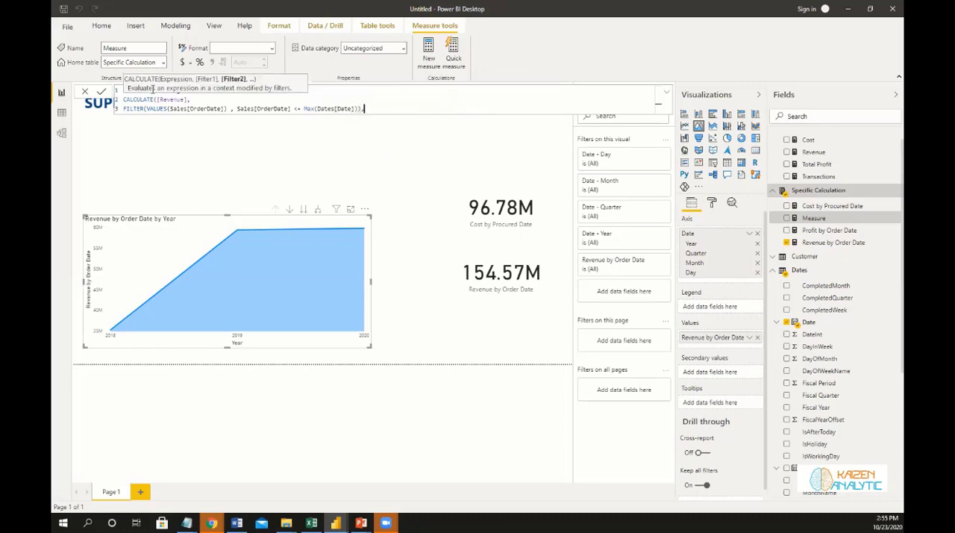
Add a second FILTER on the formula's fourth line, using VALUES(Sales[Ship Date]) as its table argument.
key(shift+Return)
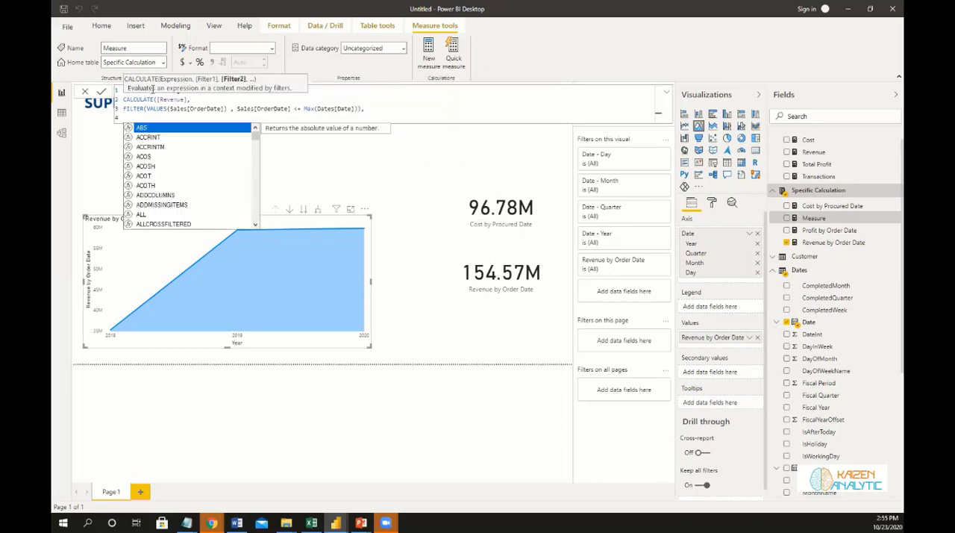
text(Fil)
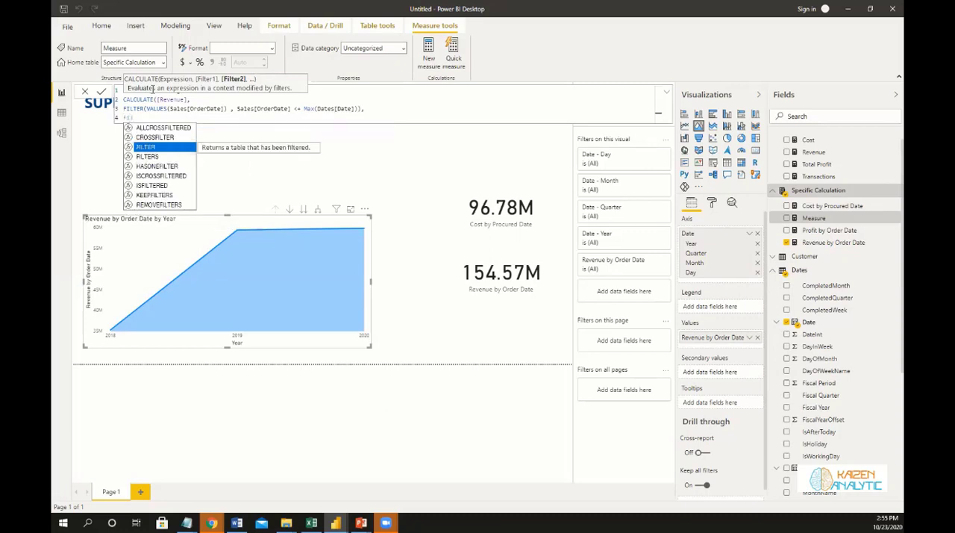
key(Escape)
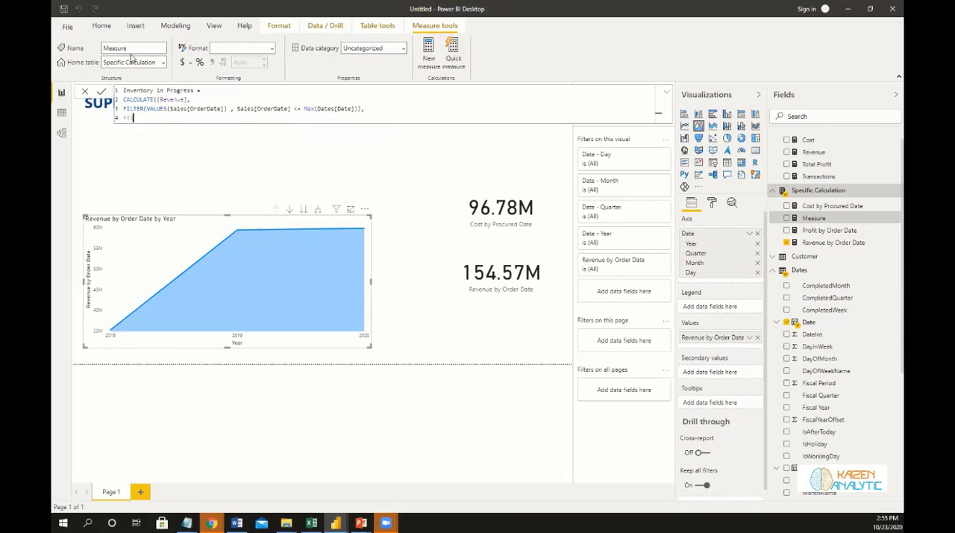
click(301, 108)
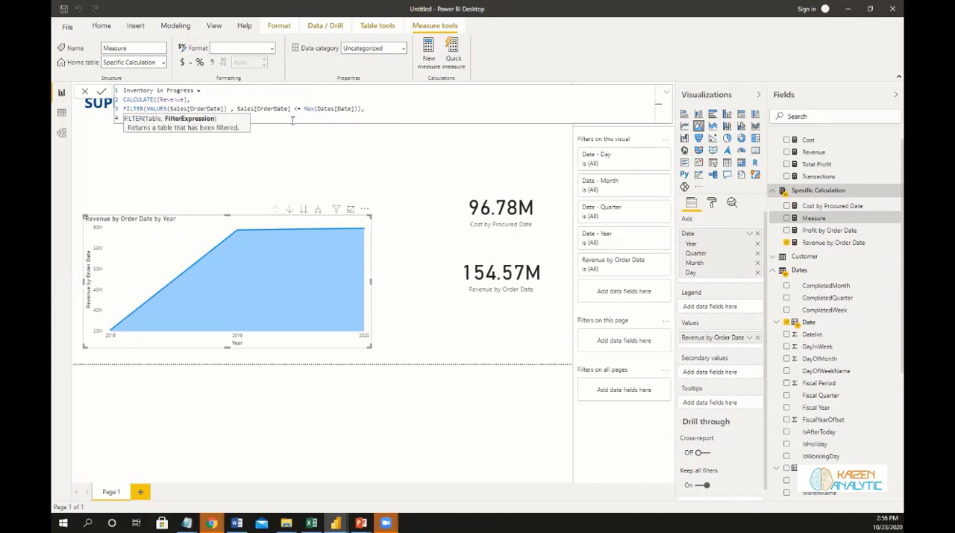
click(292, 120)
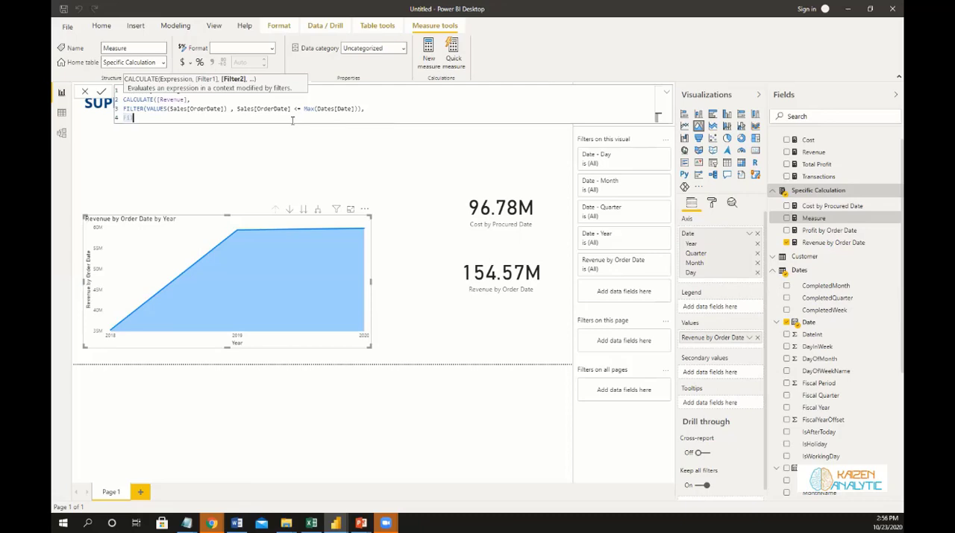
text(ter)
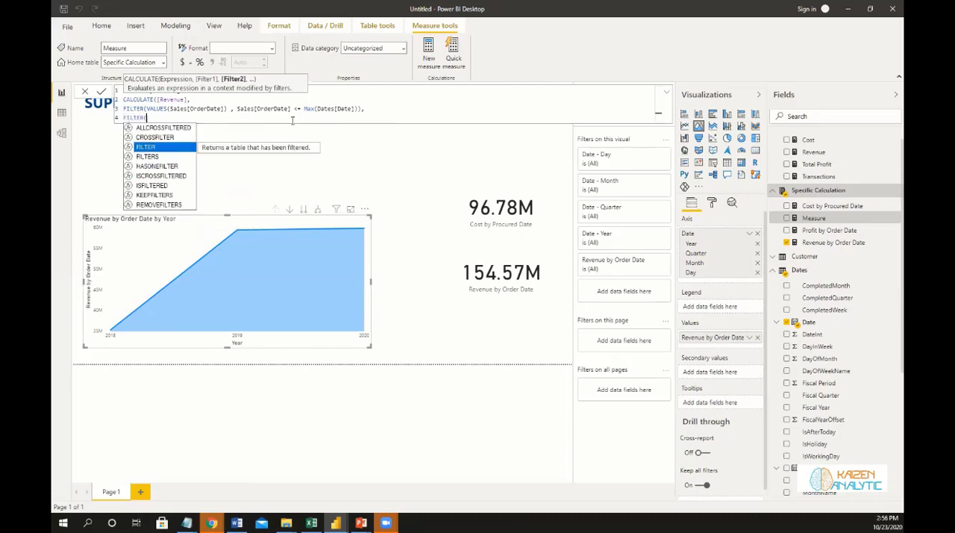
text((Values)
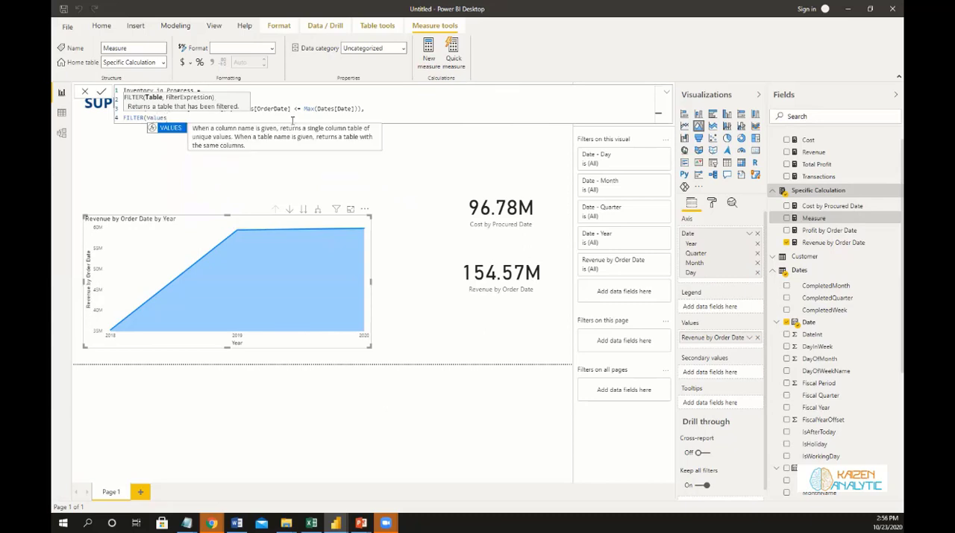
key(Tab)
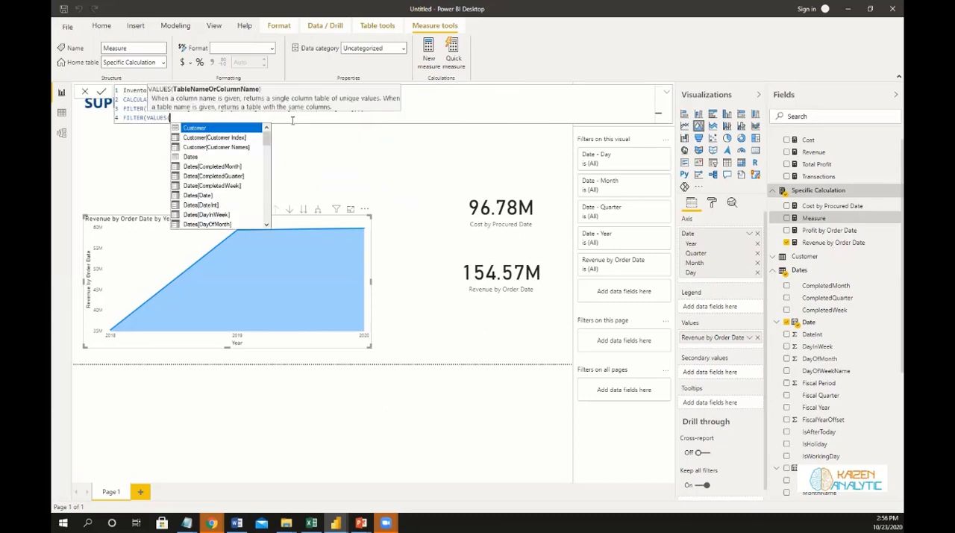
text(ship)
key(Tab)
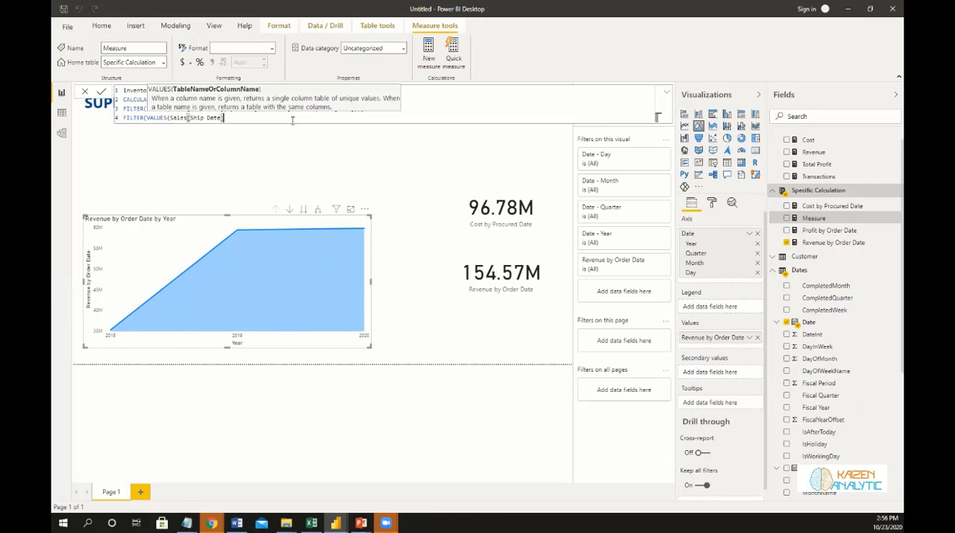
text(), )
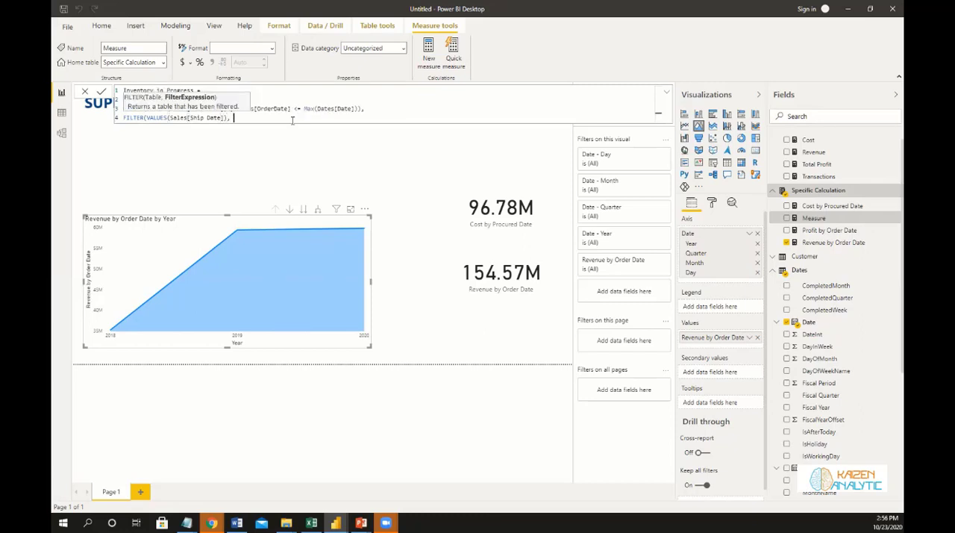
text(Ship)
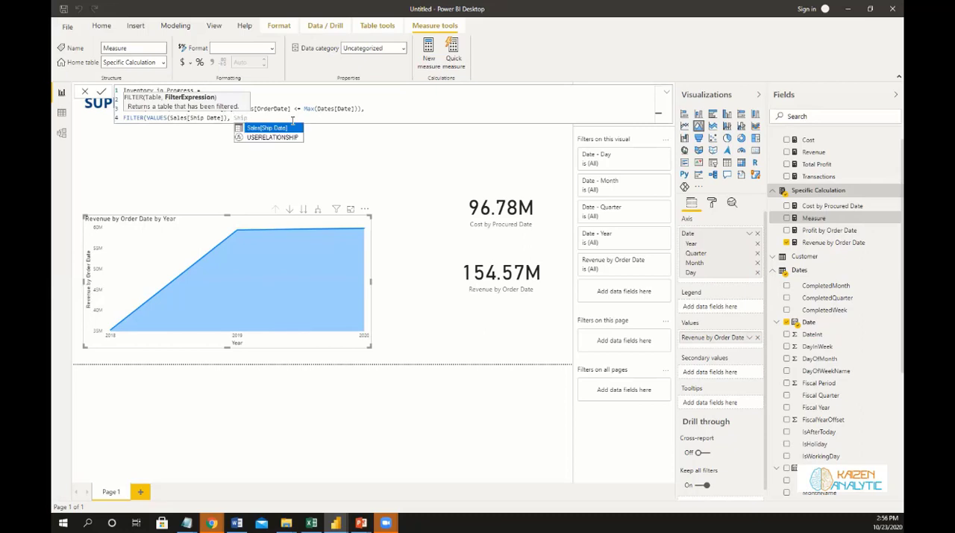
Complete the second filter with the condition Sales[Ship Date] >= MIN(Dates[Date]) and close all the formula's parentheses.
key(Tab)
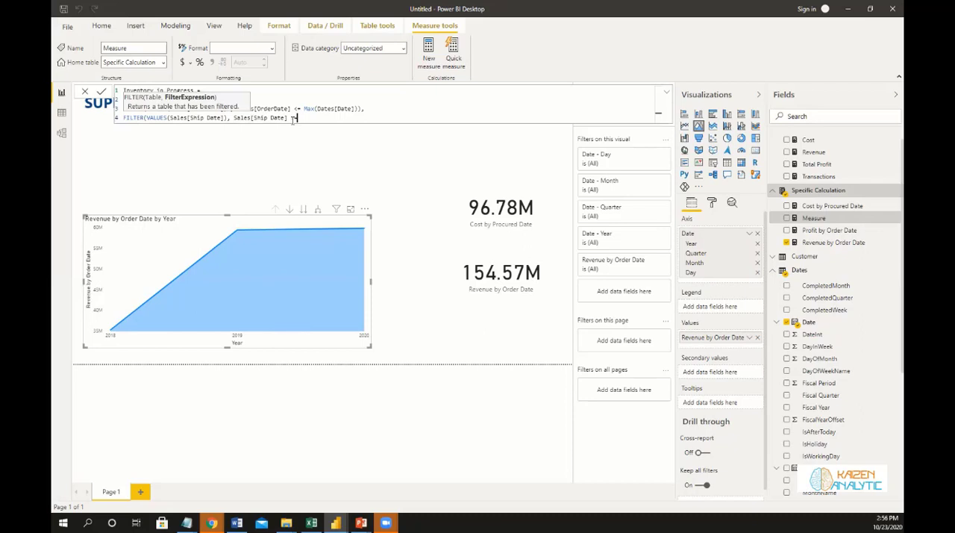
text(> Mi)
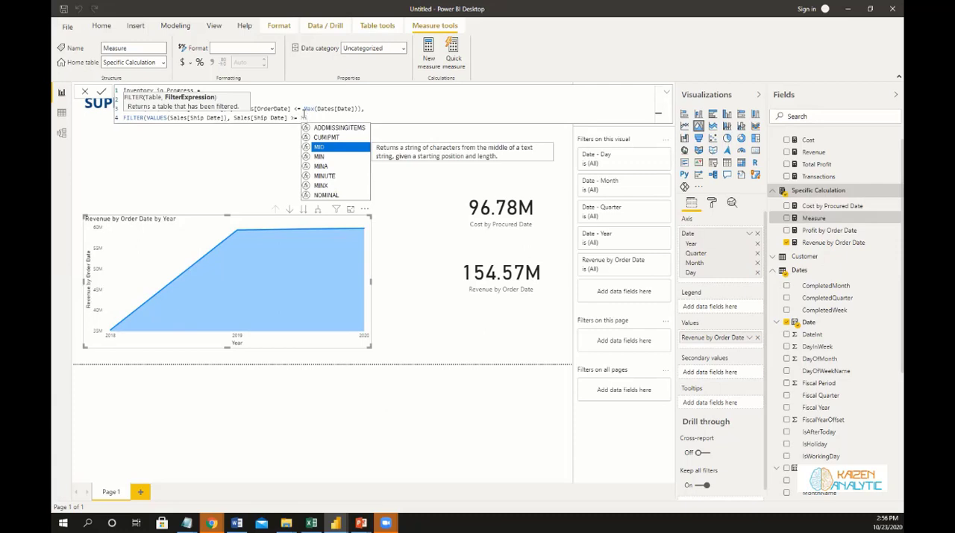
click(321, 158)
double_click(321, 158)
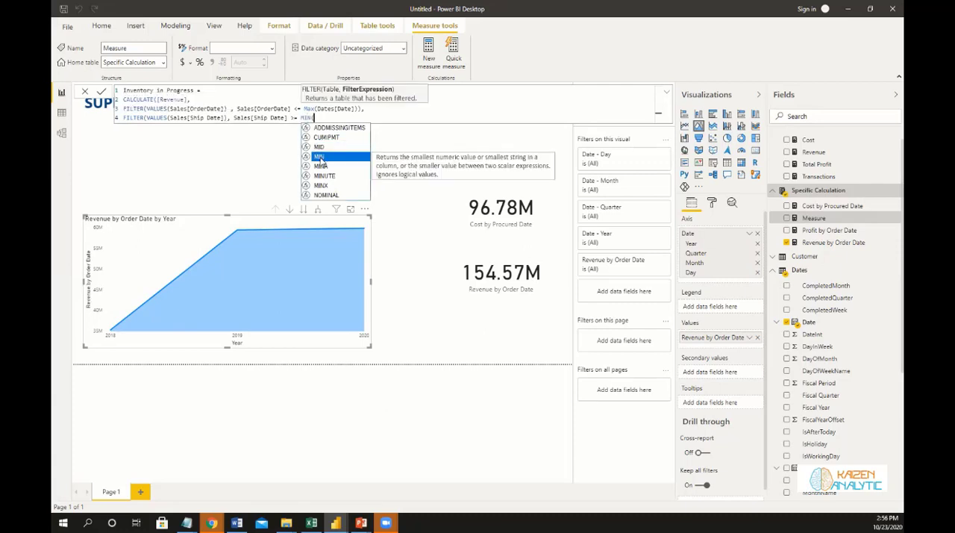
text(Date)
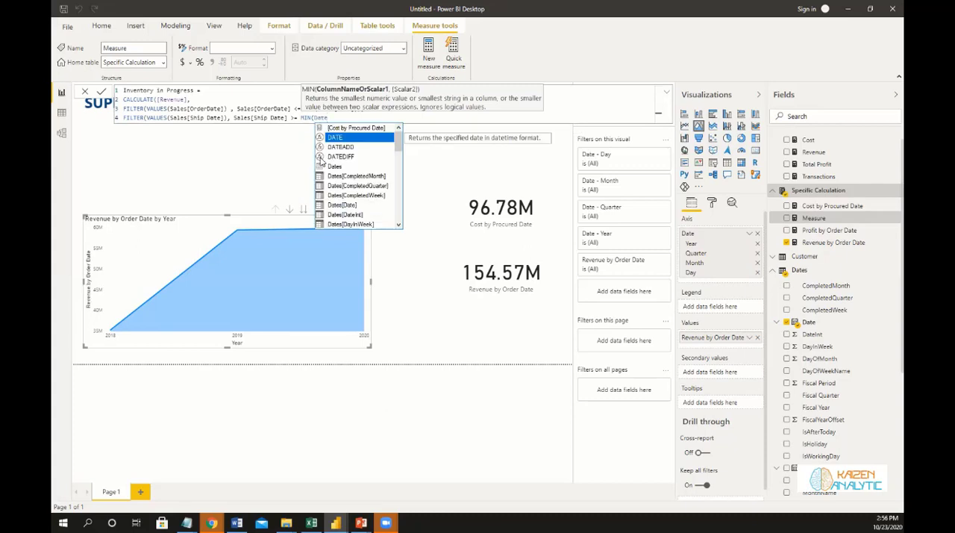
key(Down)
key(Down)
key(Down)
key(Down)
key(Down)
key(Down)
key(Down)
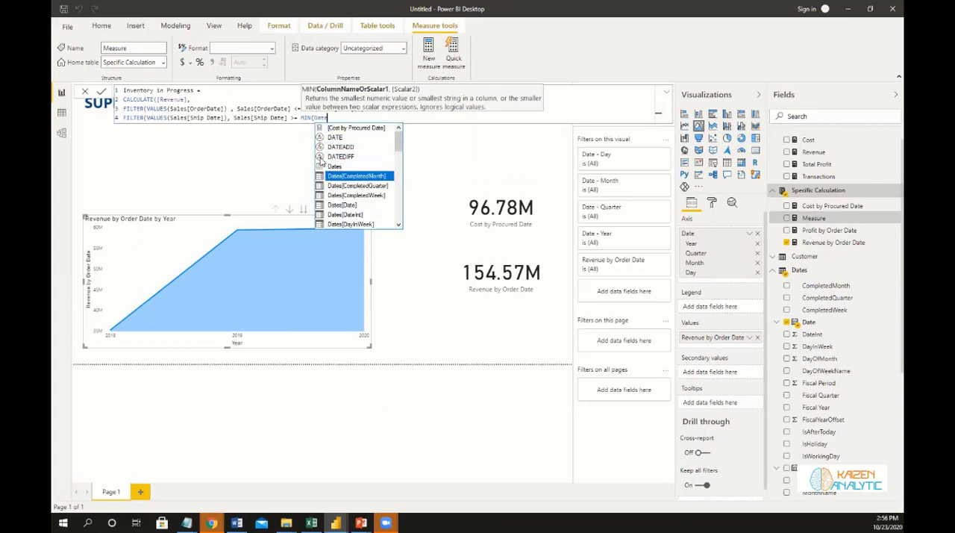
key(Tab)
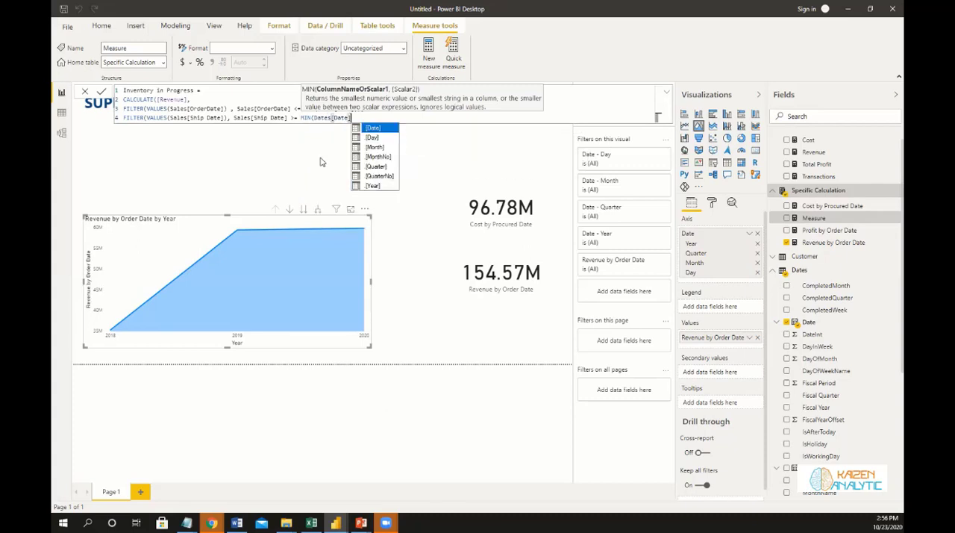
text())))
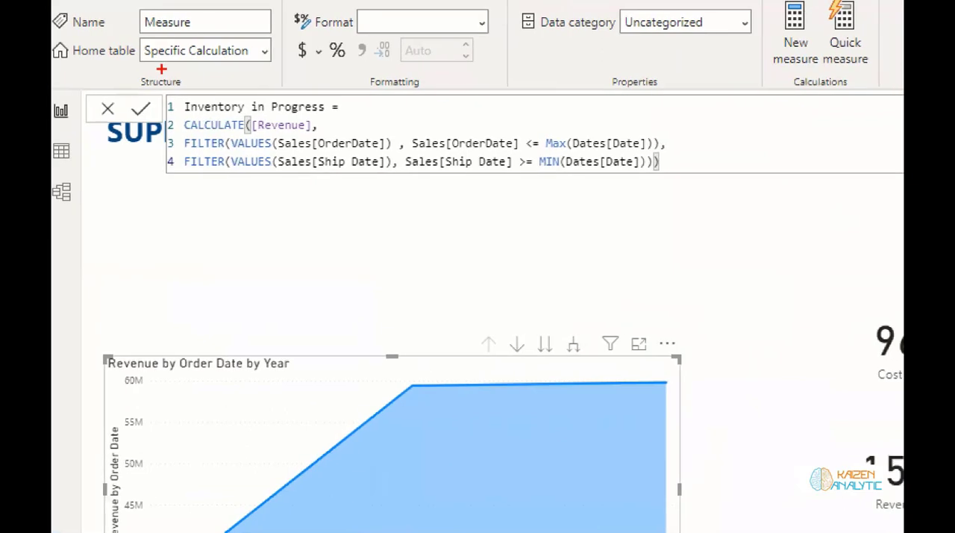
Remove the stray space before the comma in the first filter and commit the Inventory in Progress measure.
mouse_move(146, 75)
mouse_down()
mouse_move(427, 173)
mouse_move(745, 205)
mouse_up()
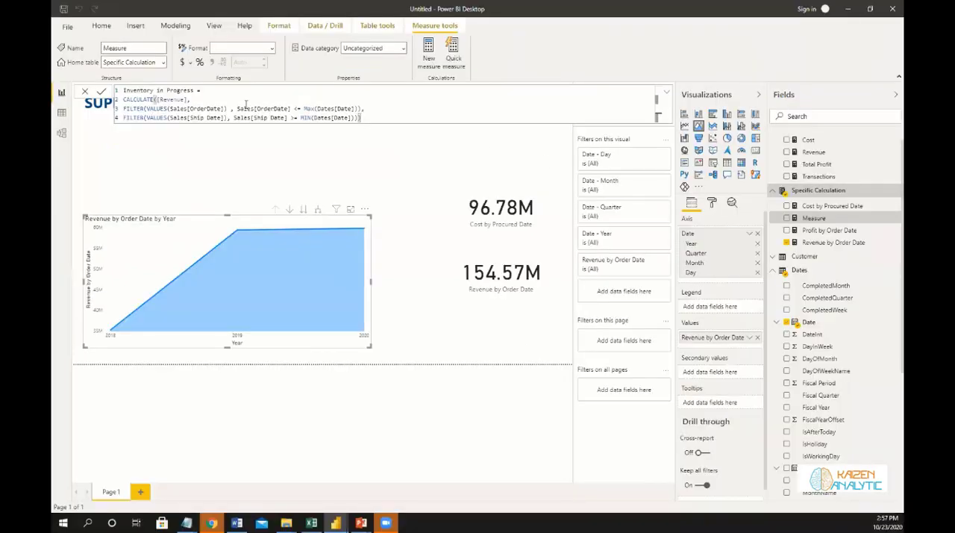
click(230, 109)
key(Delete)
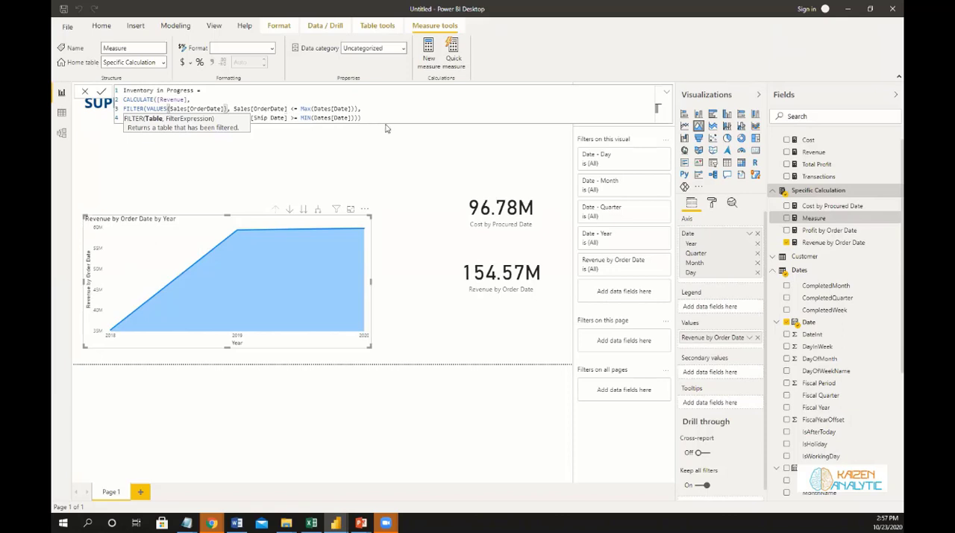
drag(364, 117, 121, 108)
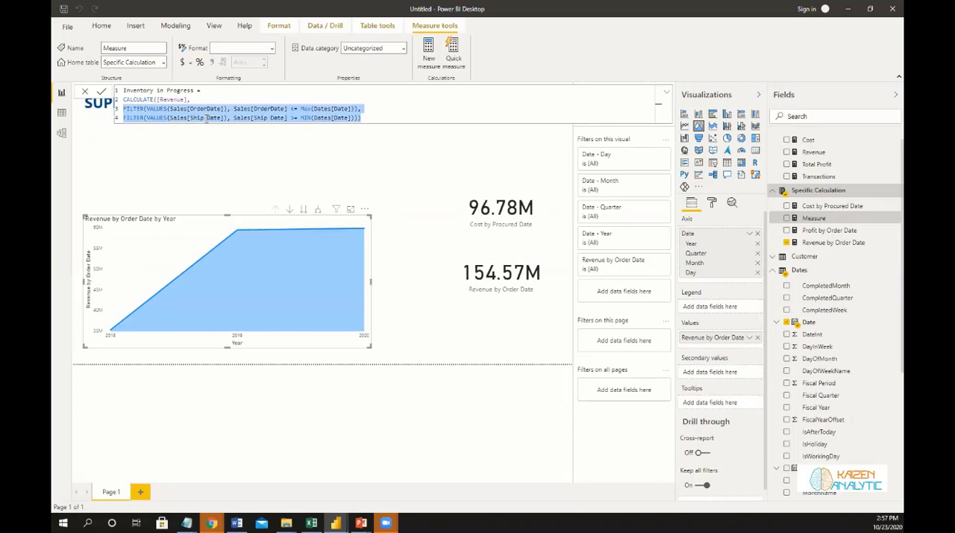
click(102, 93)
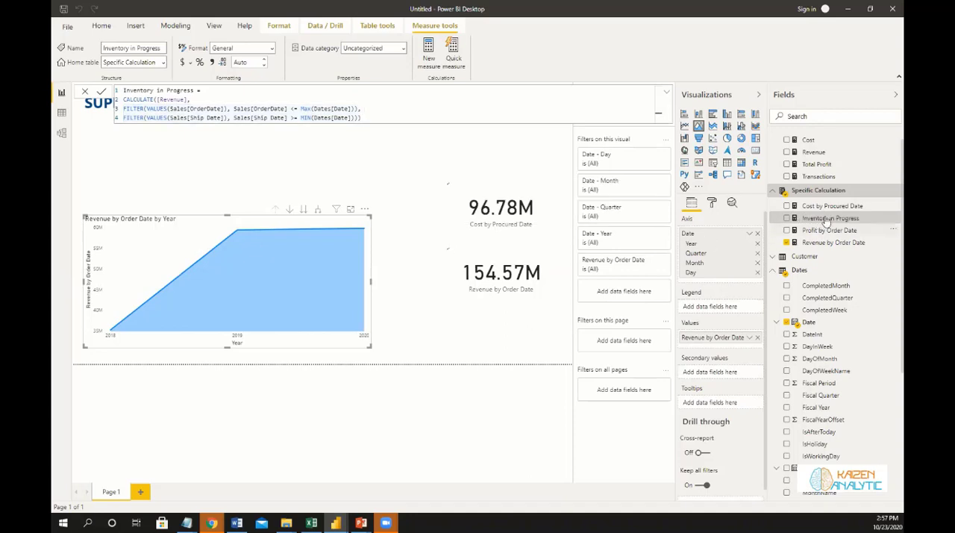
Add the Inventory in Progress measure to the area chart's values and collapse the formula editor.
drag(654, 262, 317, 284)
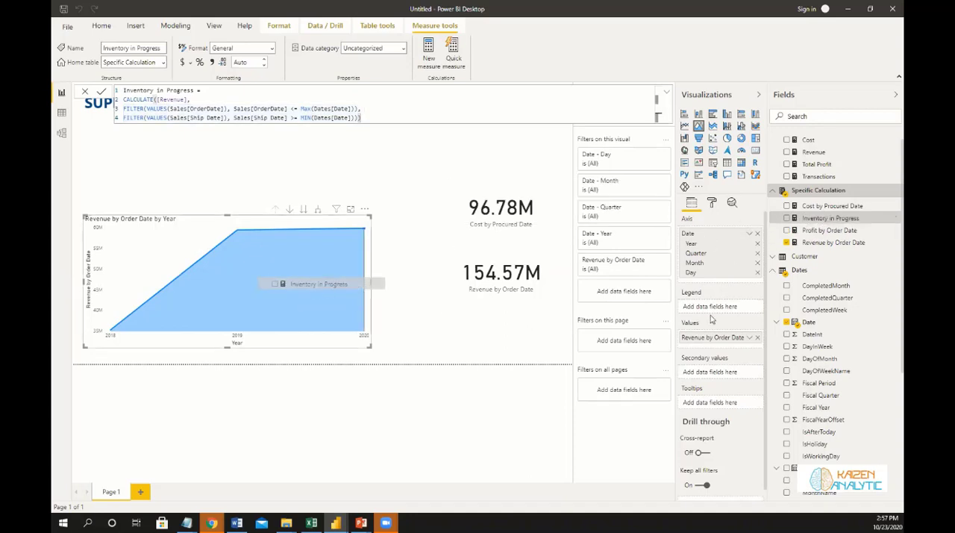
click(787, 218)
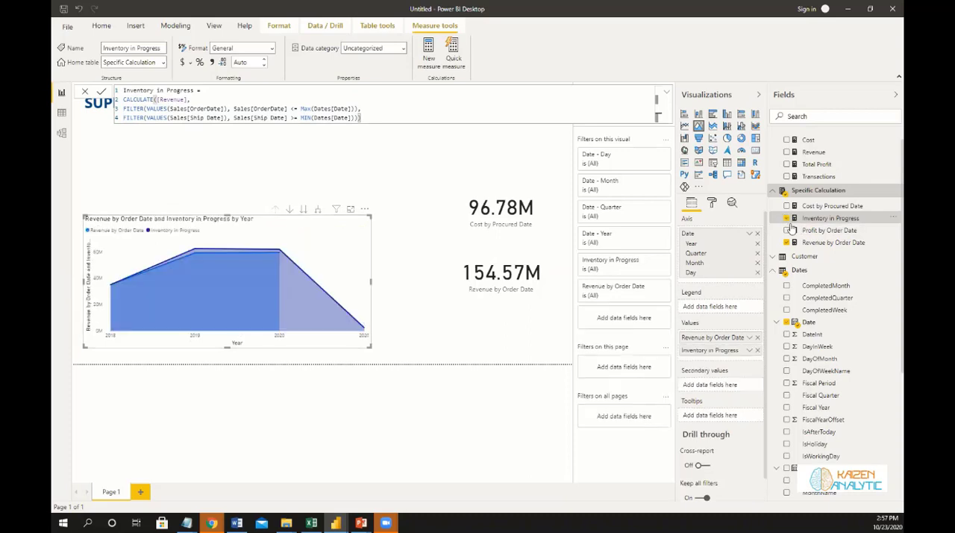
click(671, 95)
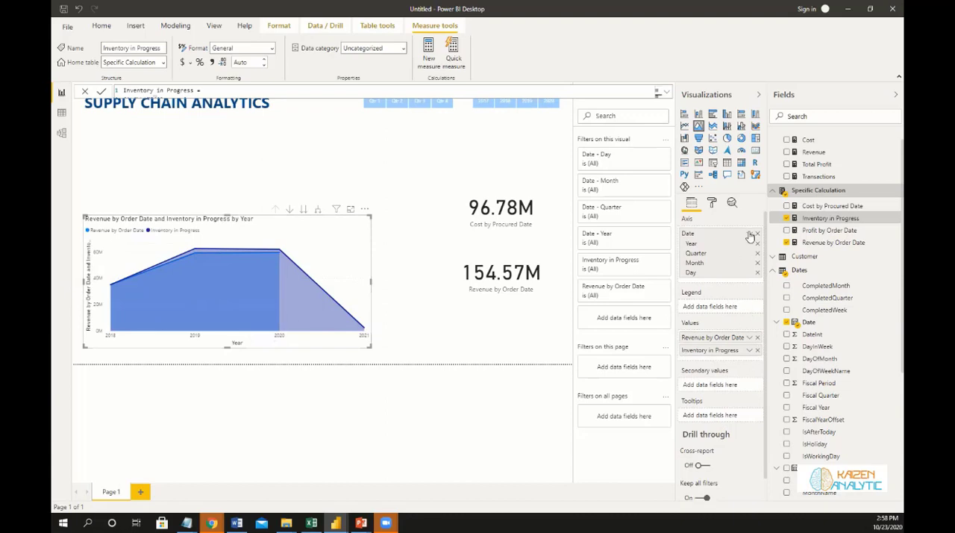
Switch the area chart's axis from Date Hierarchy to the plain Date field and inspect the daily values.
click(749, 234)
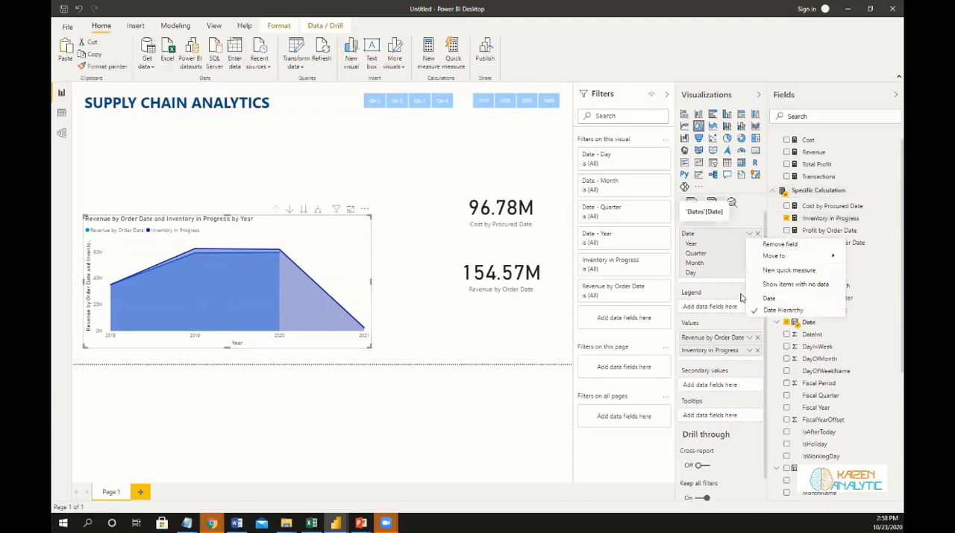
click(762, 306)
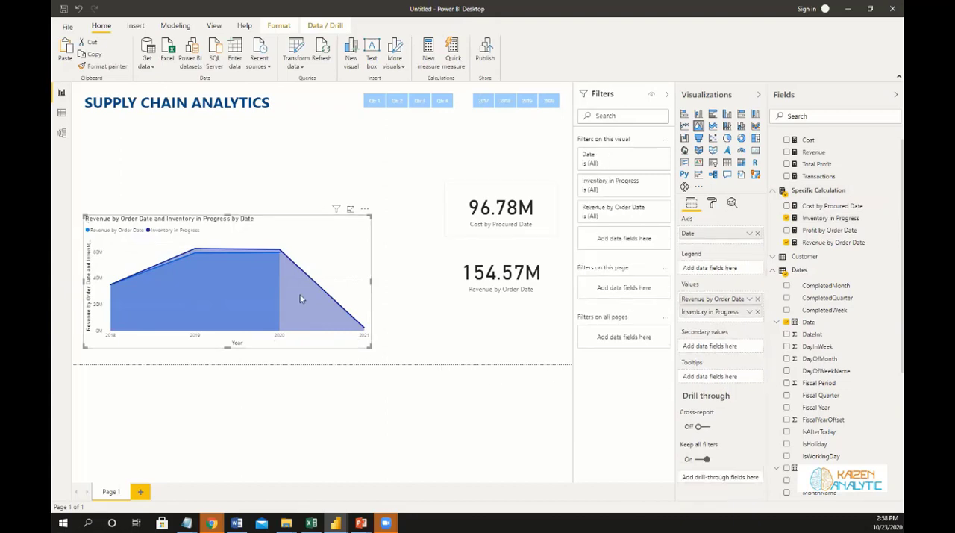
mouse_move(295, 303)
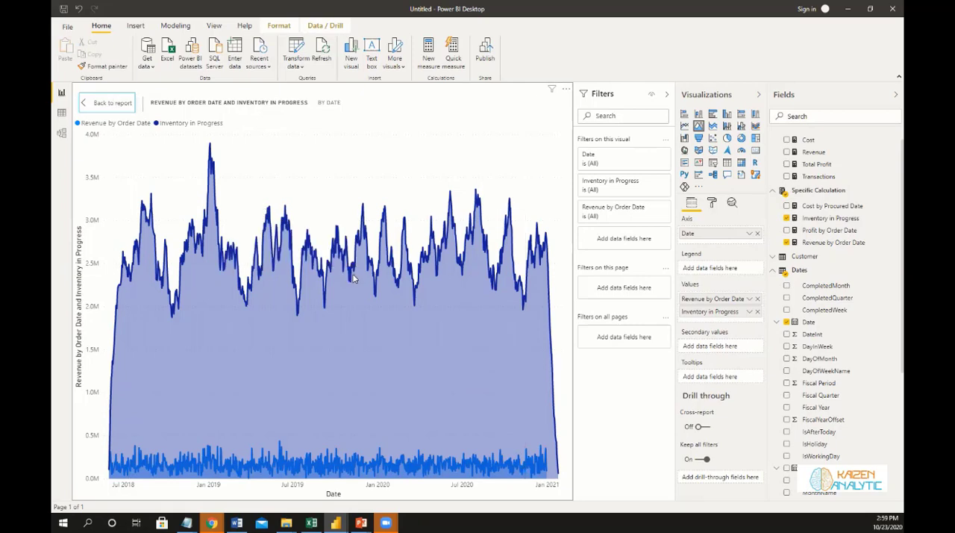
mouse_move(314, 255)
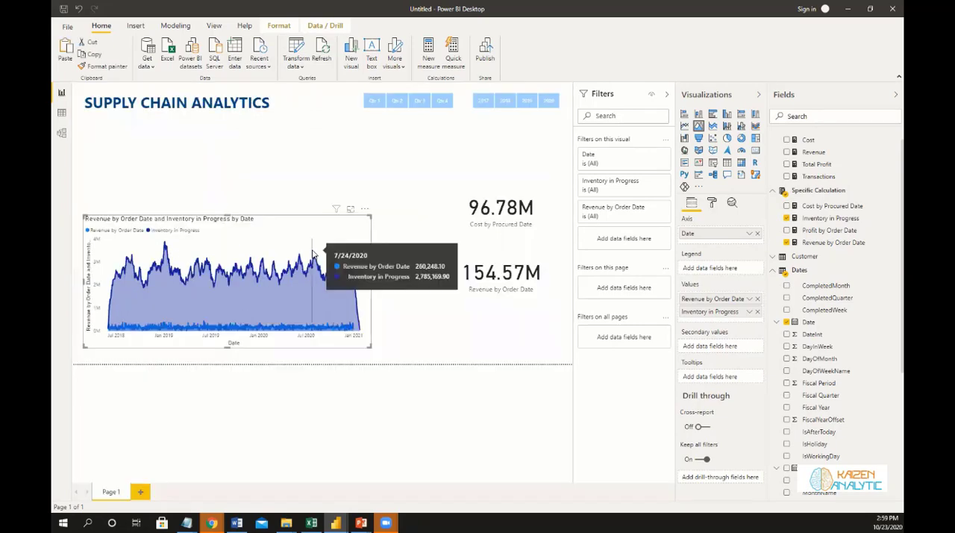
mouse_move(136, 279)
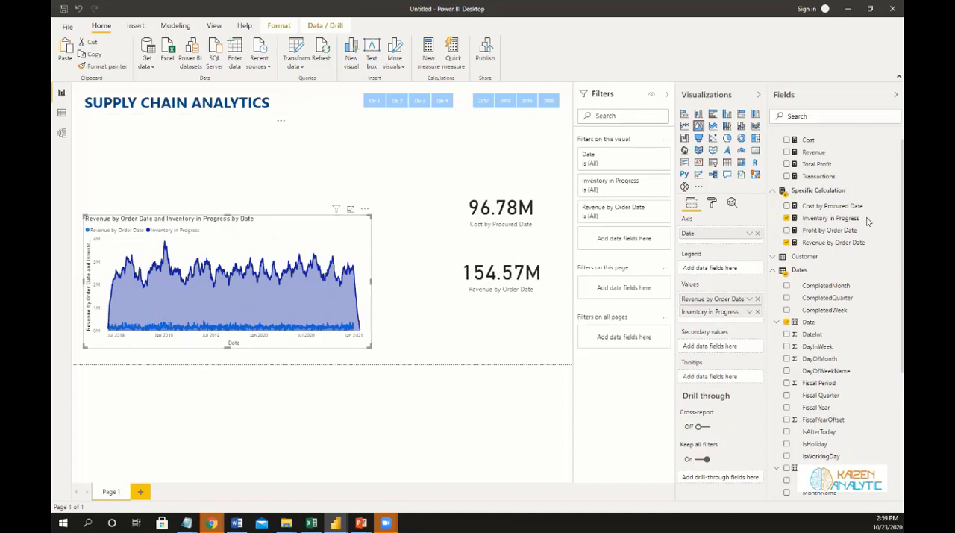
Create a new measure in the Specific Calculation table and name it Revenue by Deliver Date.
right_click(836, 204)
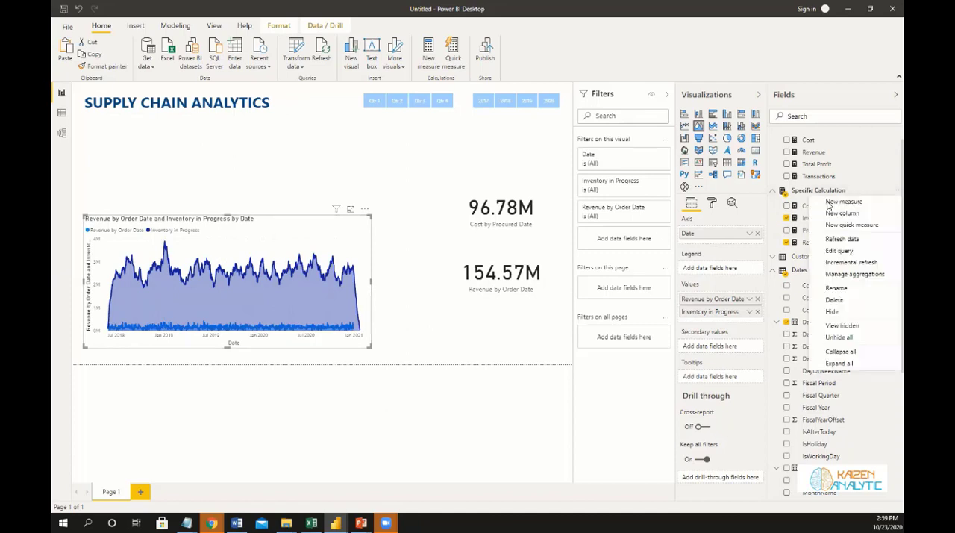
key(Escape)
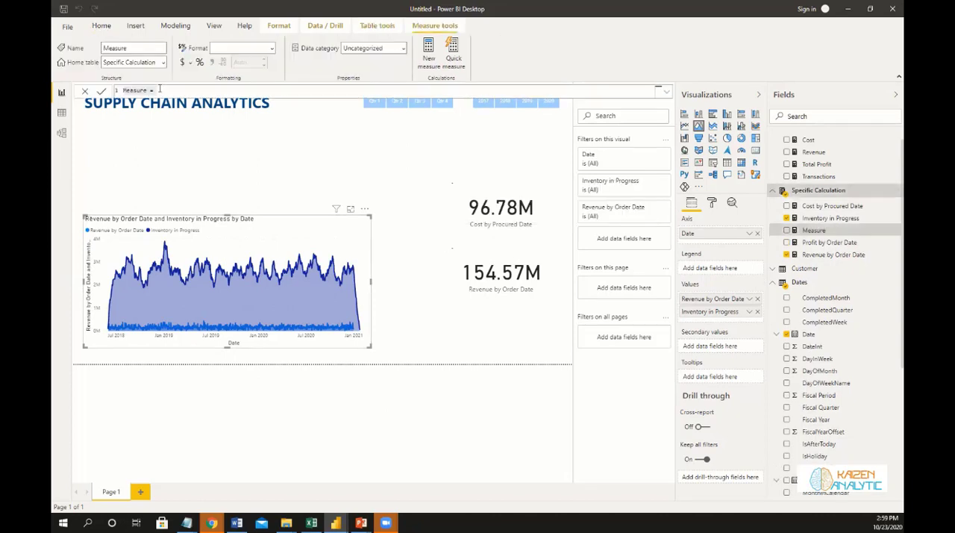
text(Revenue by Deliver Date = Cal)
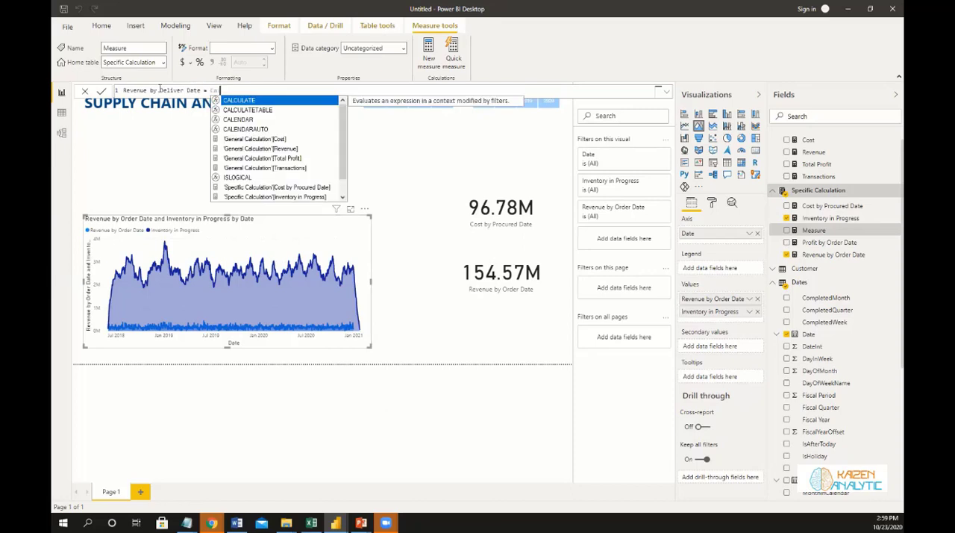
Start the measure's formula with CALCULATE on [Revenue] and a USERELATIONSHIP function as its filter argument.
key(Tab)
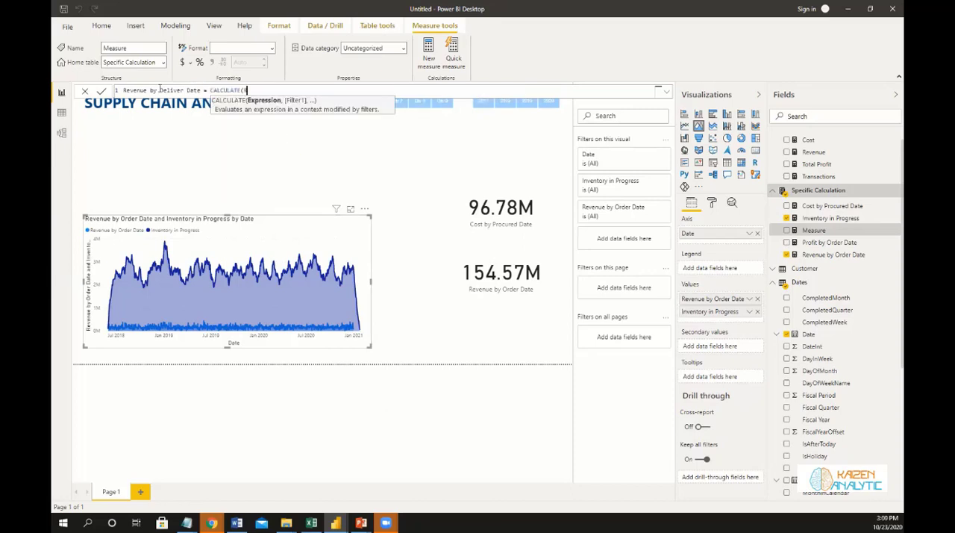
text(Reve)
key(Tab)
text(, Use)
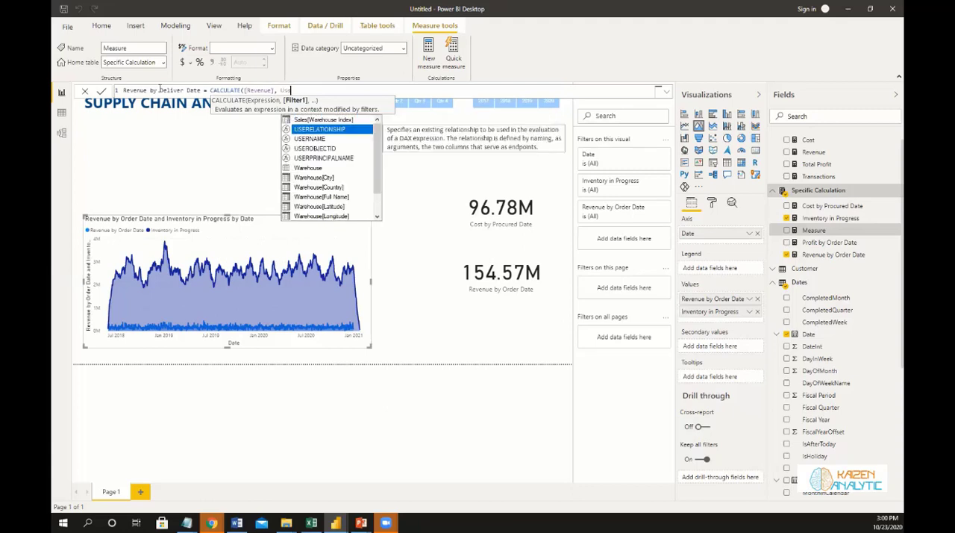
key(Tab)
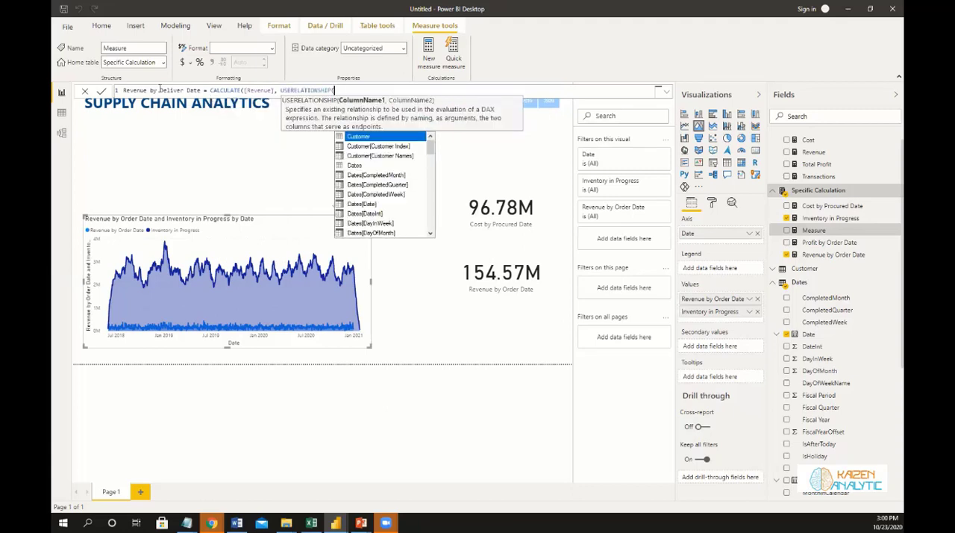
Use Dates[Date] as the first column of USERELATIONSHIP, followed by a comma.
text(Date)
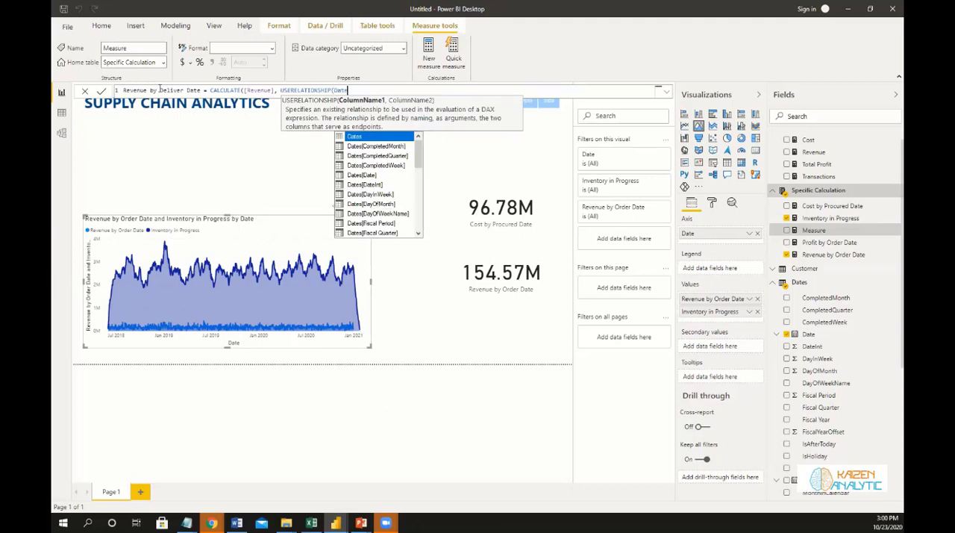
key(Down)
key(Down)
key(Down)
key(Down)
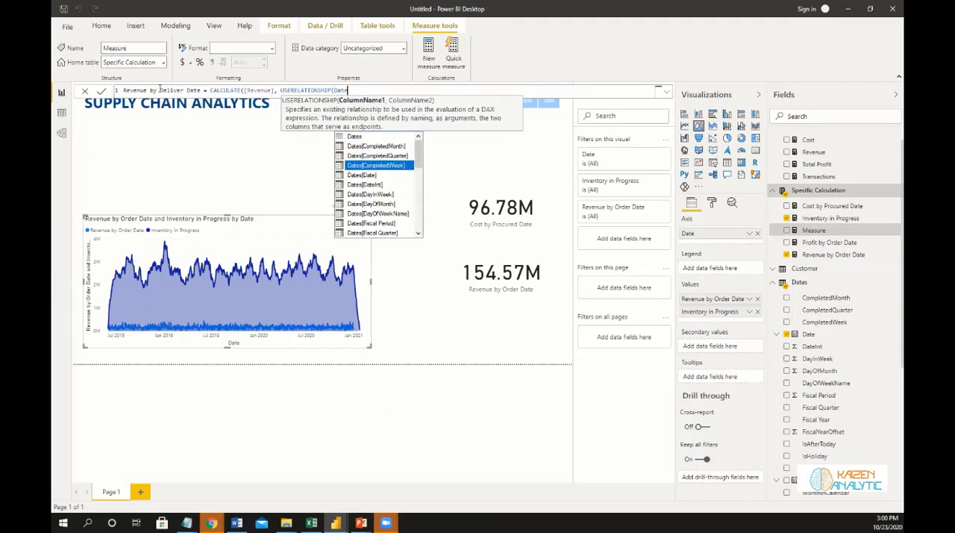
key(Tab)
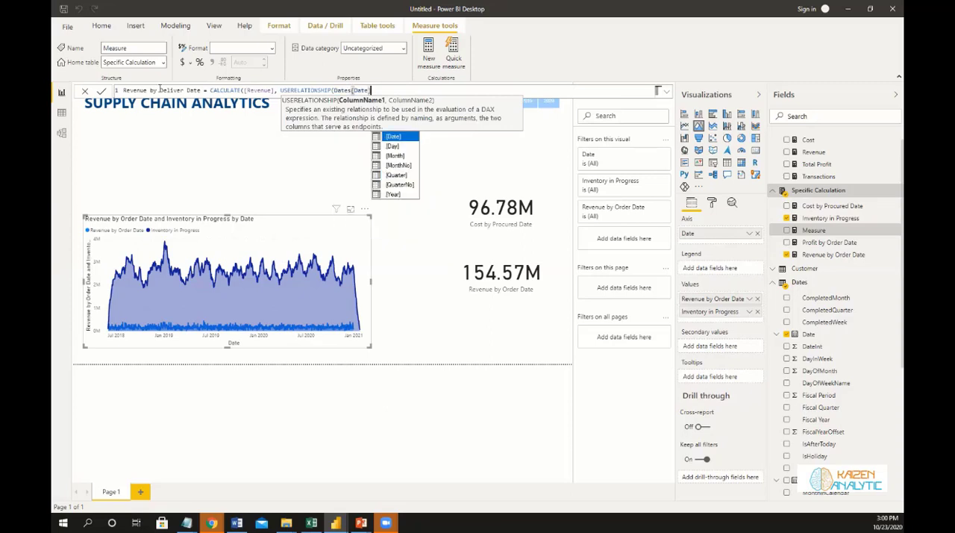
text(, )
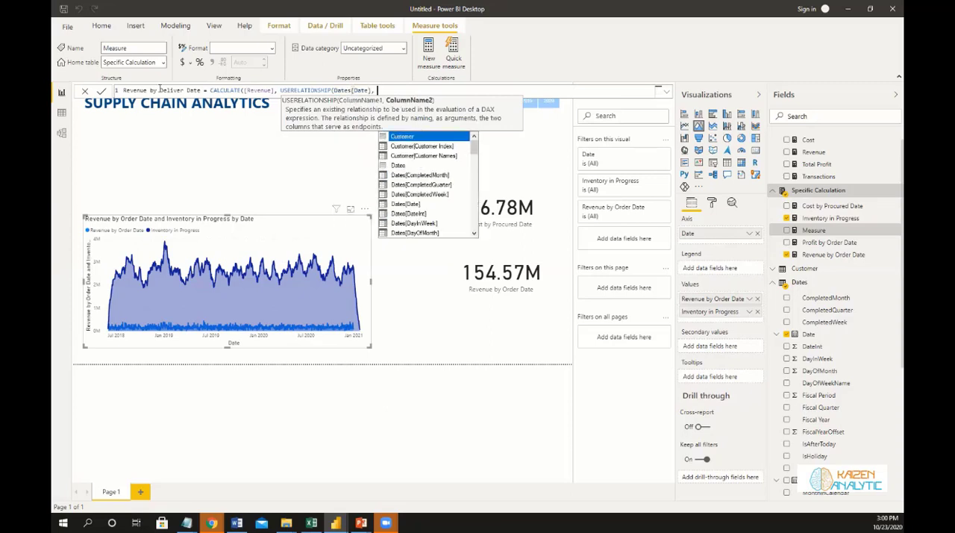
text(Sales[Delivery Date])
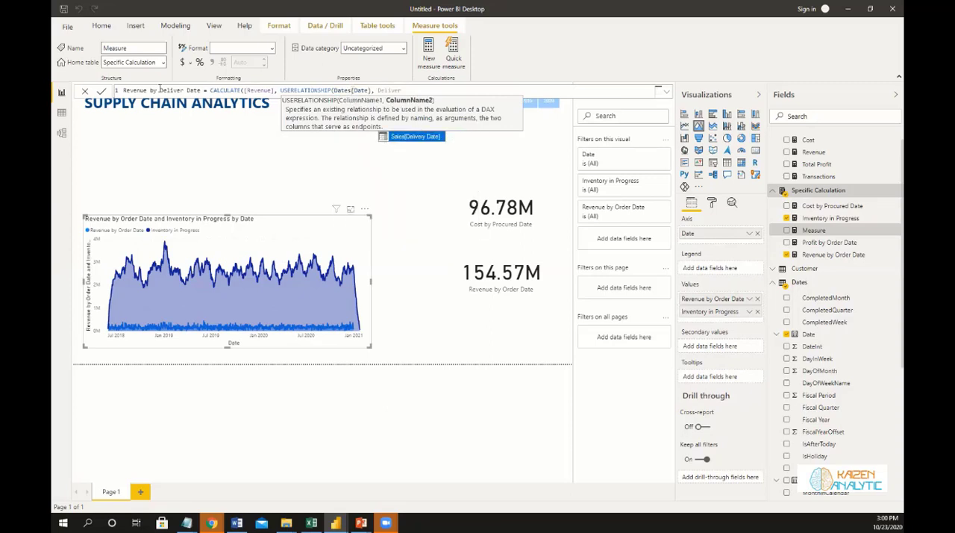
Use Sales[Delivery Date] as the second USERELATIONSHIP column, close the formula and commit the measure.
key(Tab)
text())
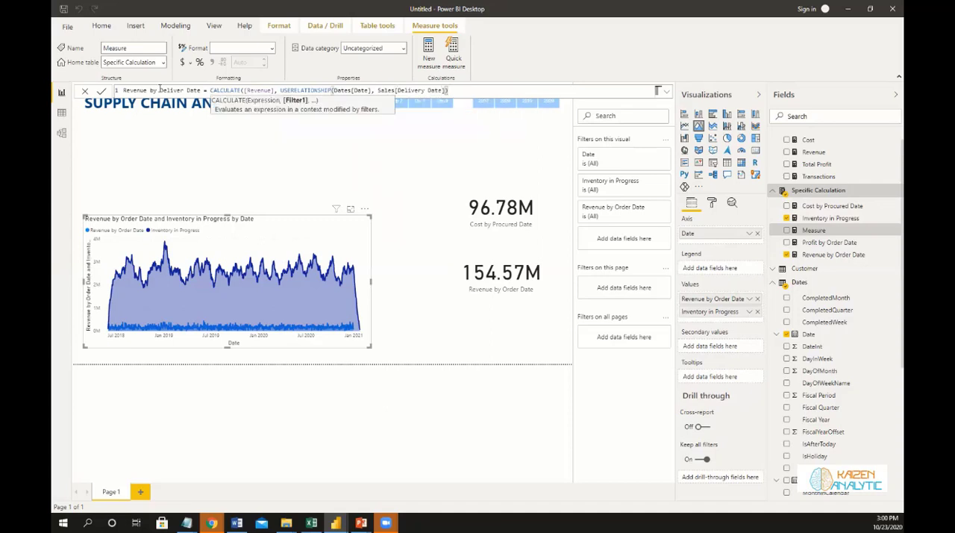
text())
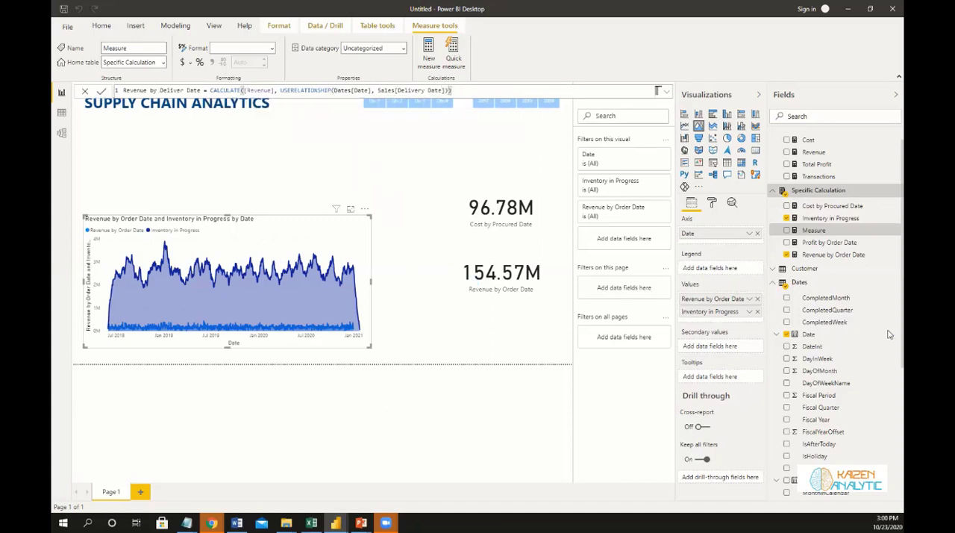
key(Return)
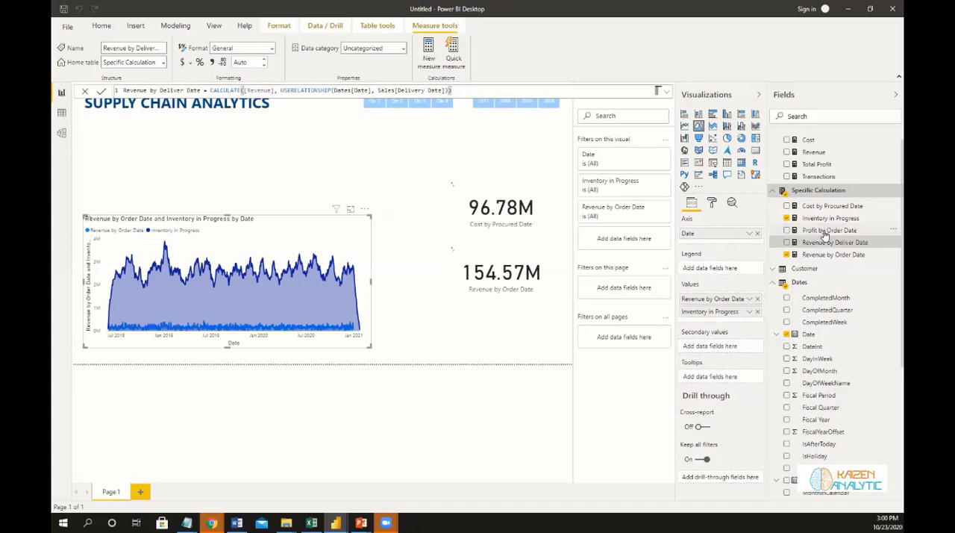
Add Revenue by Deliver Date to the area chart's values and filter the report to Qtr 3 of 2018.
drag(831, 244, 718, 320)
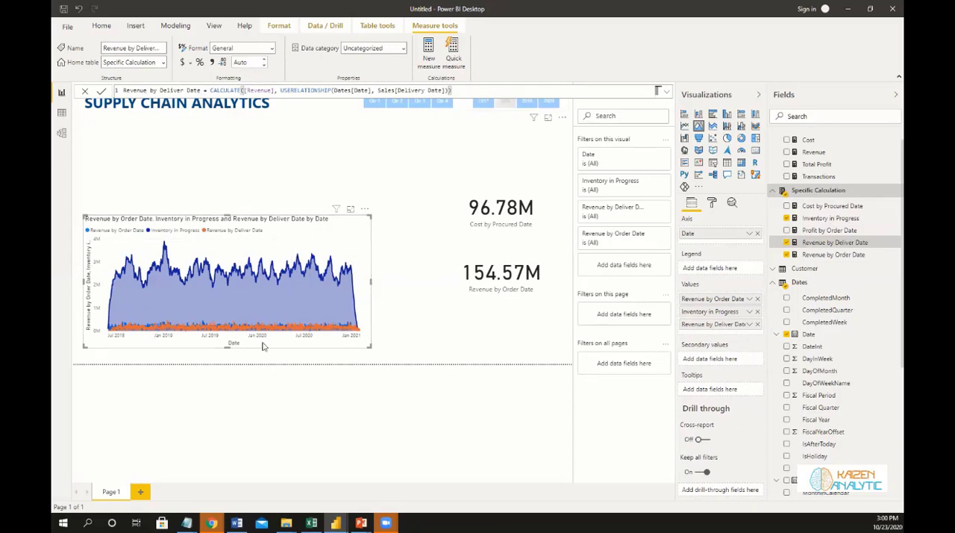
click(421, 103)
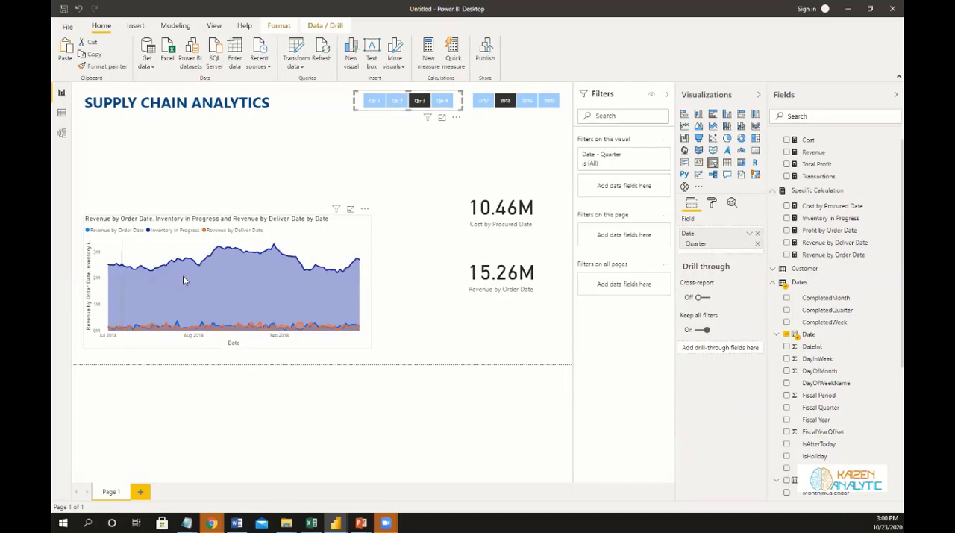
Insert an empty slicer and place it directly below the SUPPLY CHAIN ANALYTICS title, above the area chart.
mouse_move(212, 280)
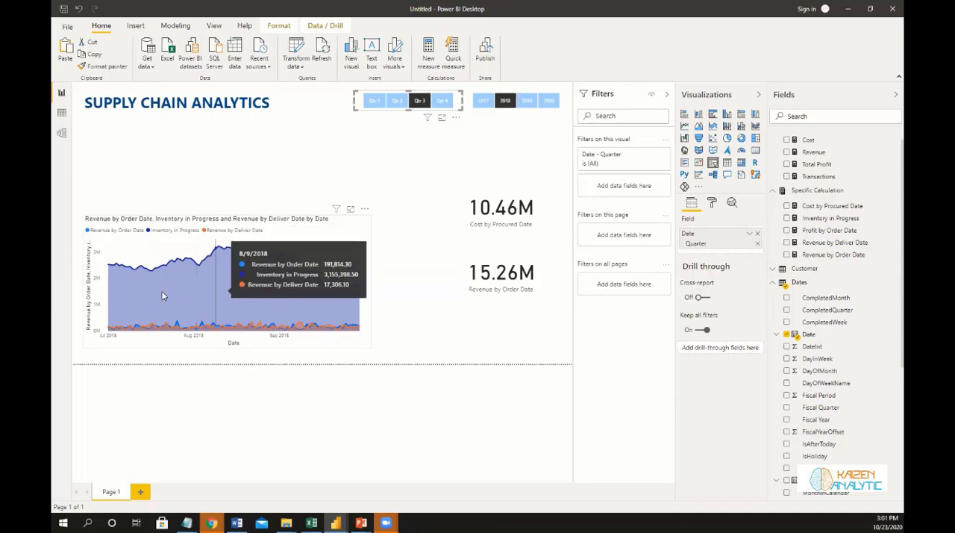
click(421, 331)
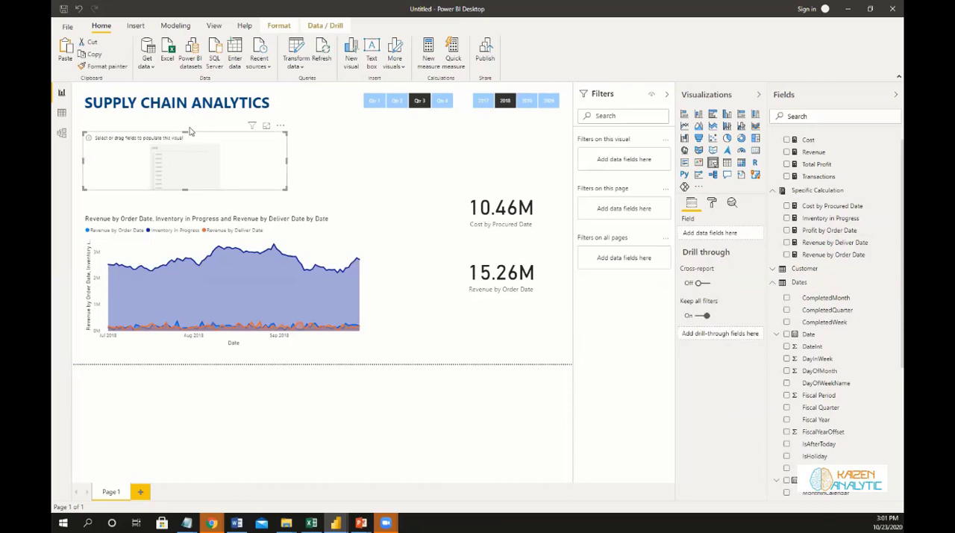
drag(250, 166, 249, 156)
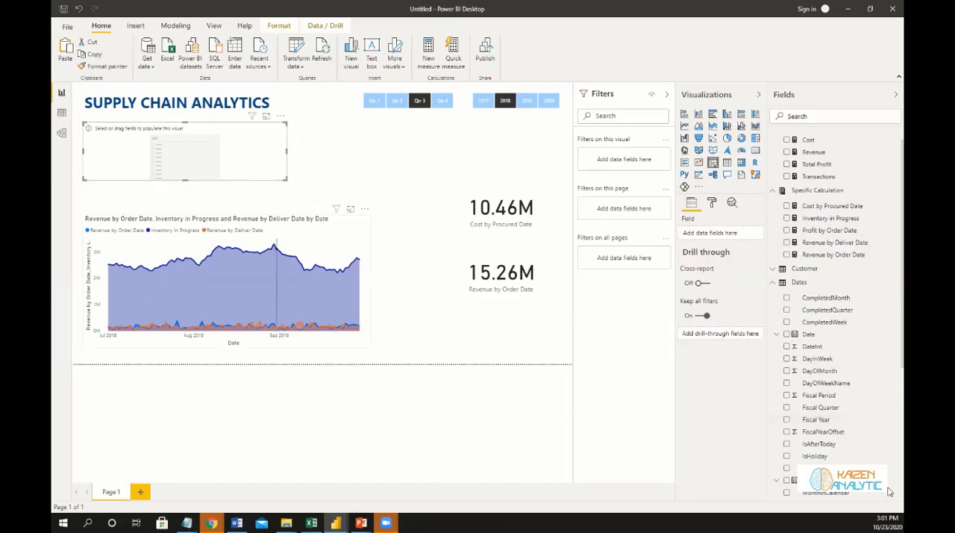
Populate the empty slicer with Warehouse Code from the Warehouse table and show it as a dropdown.
click(775, 284)
click(774, 204)
click(774, 140)
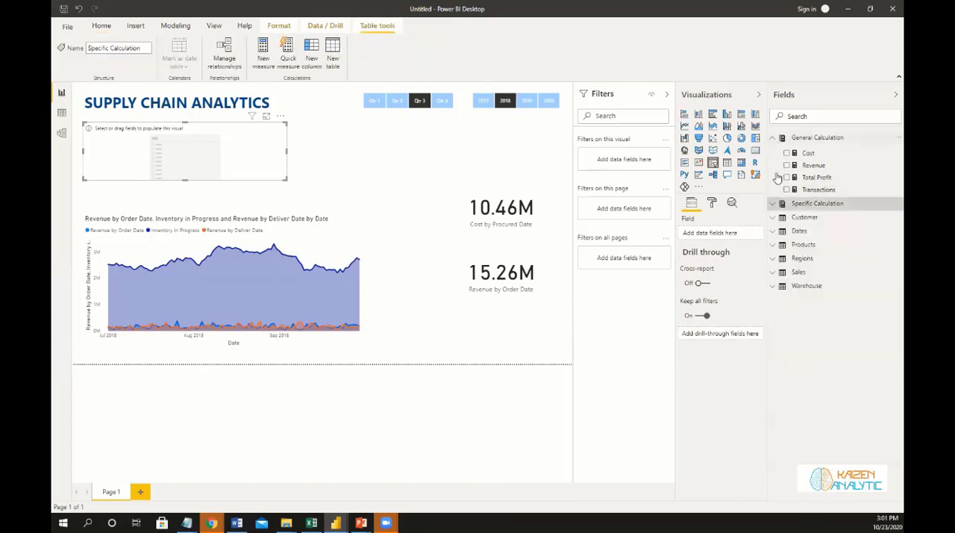
click(772, 233)
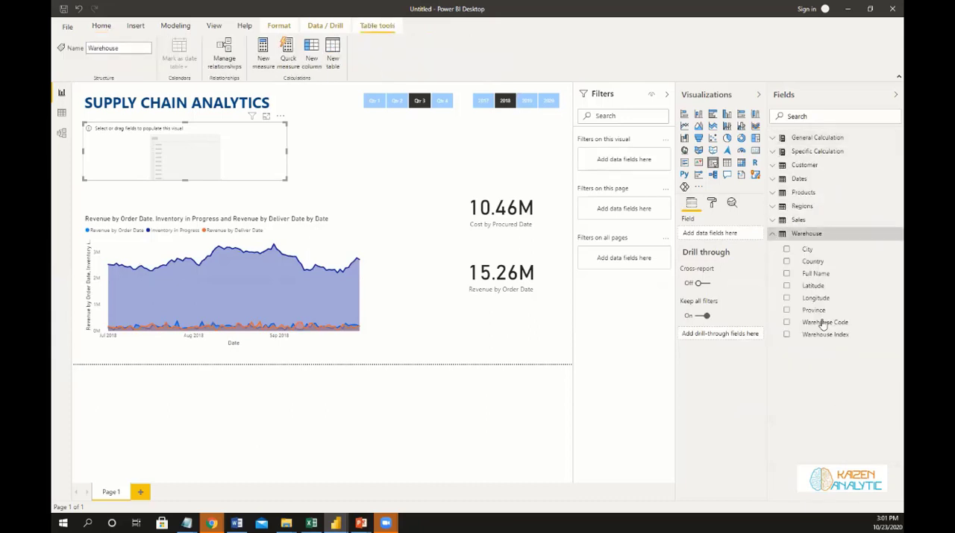
click(787, 322)
click(277, 131)
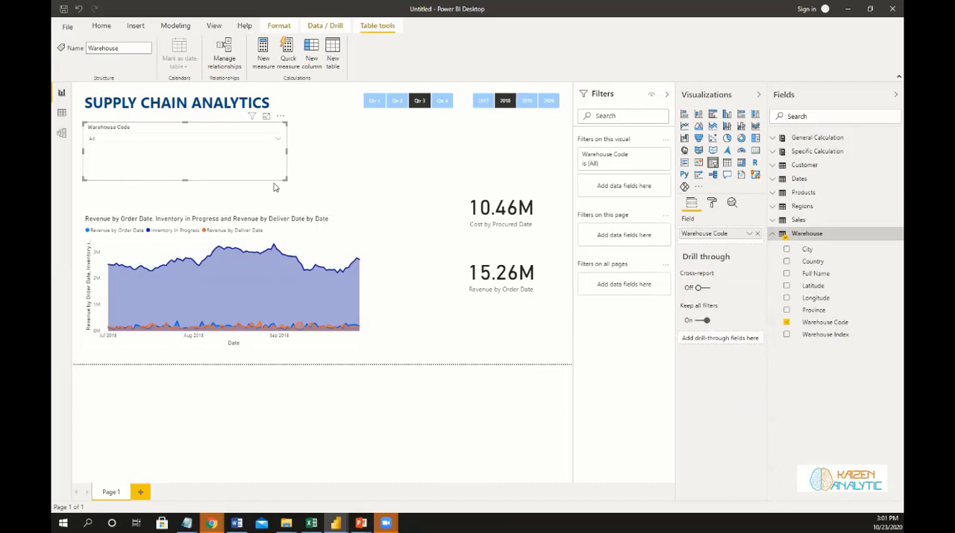
Shrink the Warehouse Code slicer to a compact dropdown and place a duplicate of it directly underneath.
drag(287, 179, 162, 159)
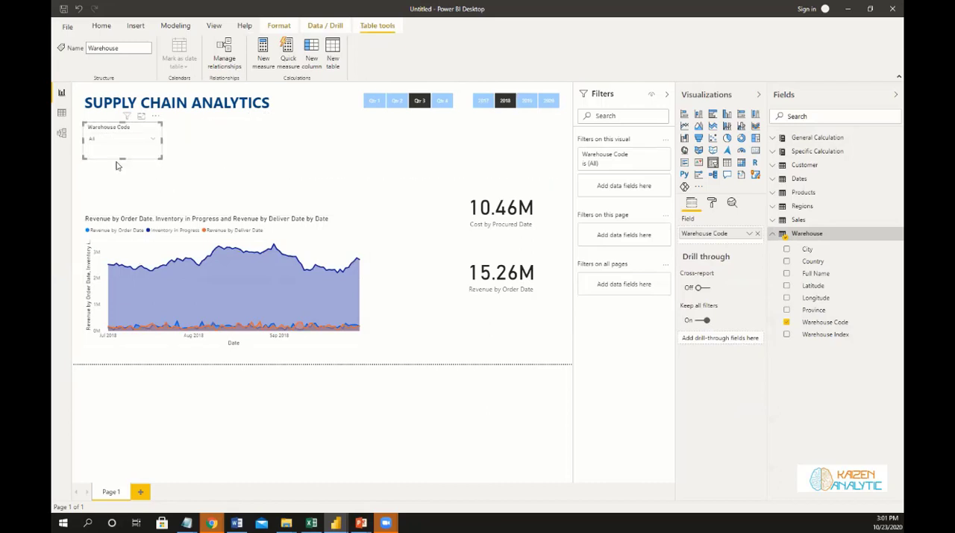
drag(133, 131, 131, 157)
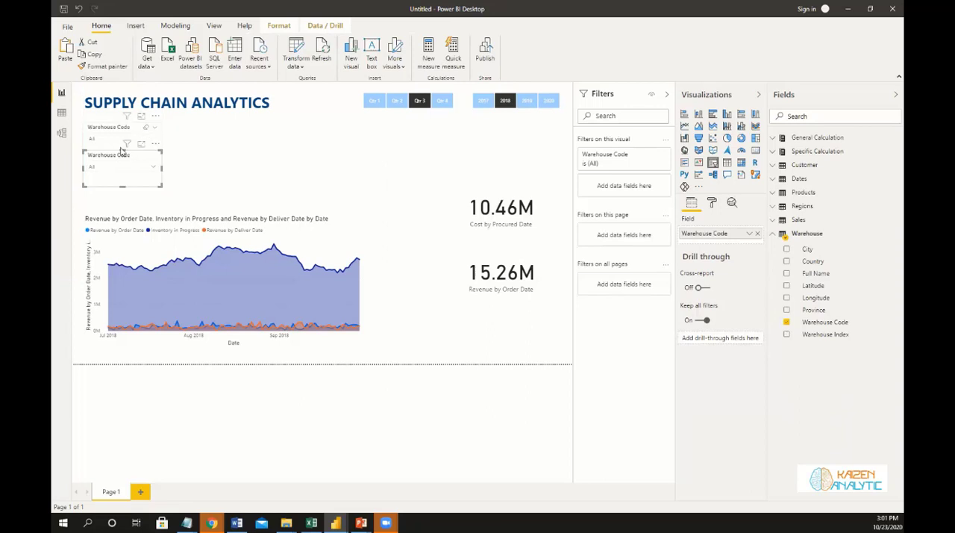
click(121, 150)
drag(122, 153, 121, 149)
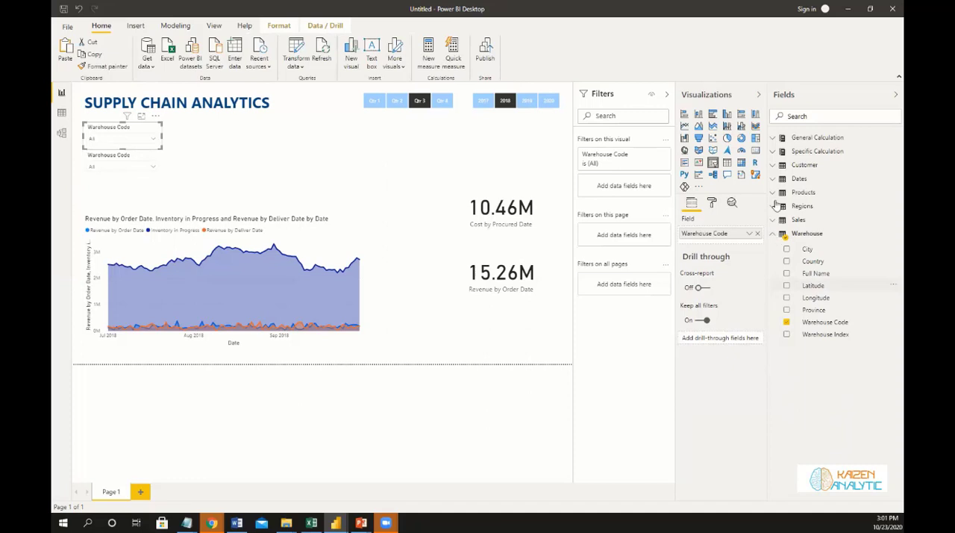
click(803, 192)
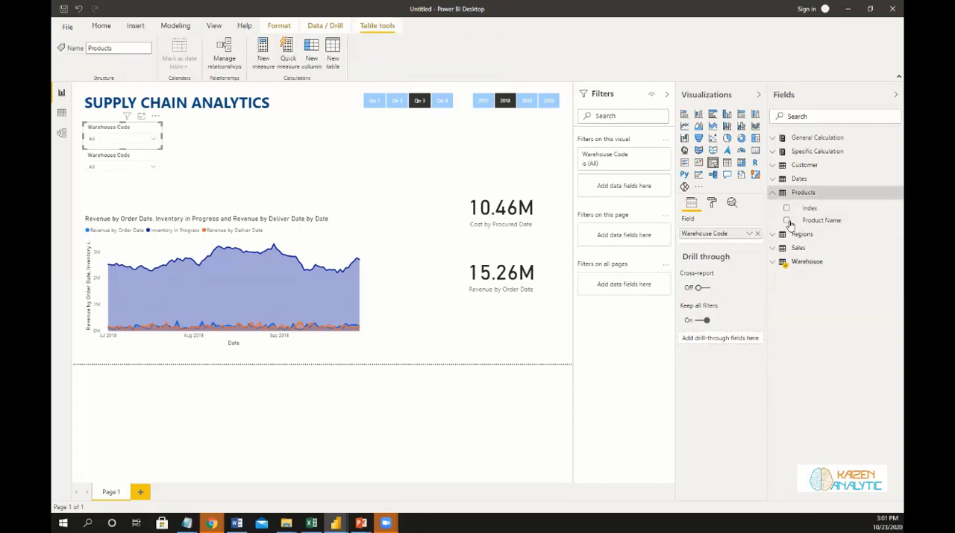
drag(789, 224, 718, 236)
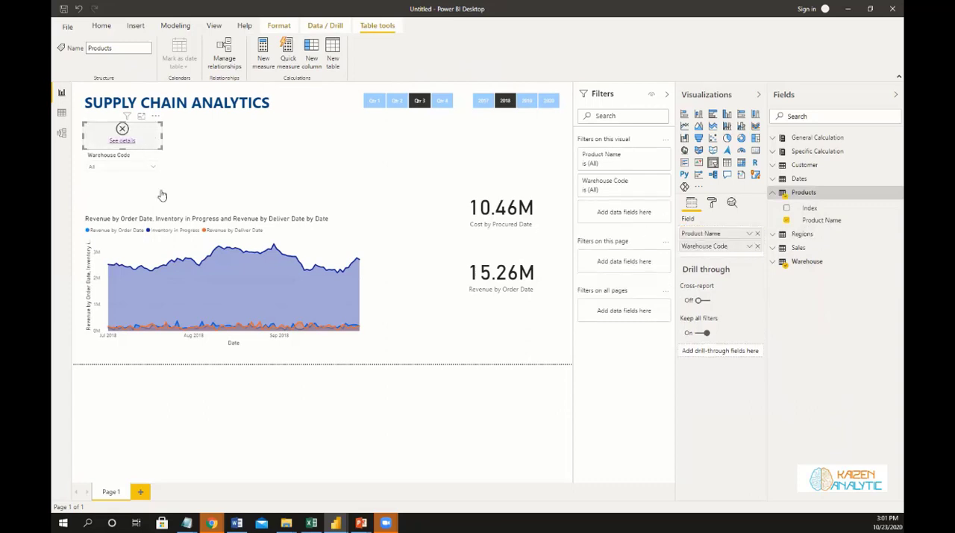
key(ctrl+z)
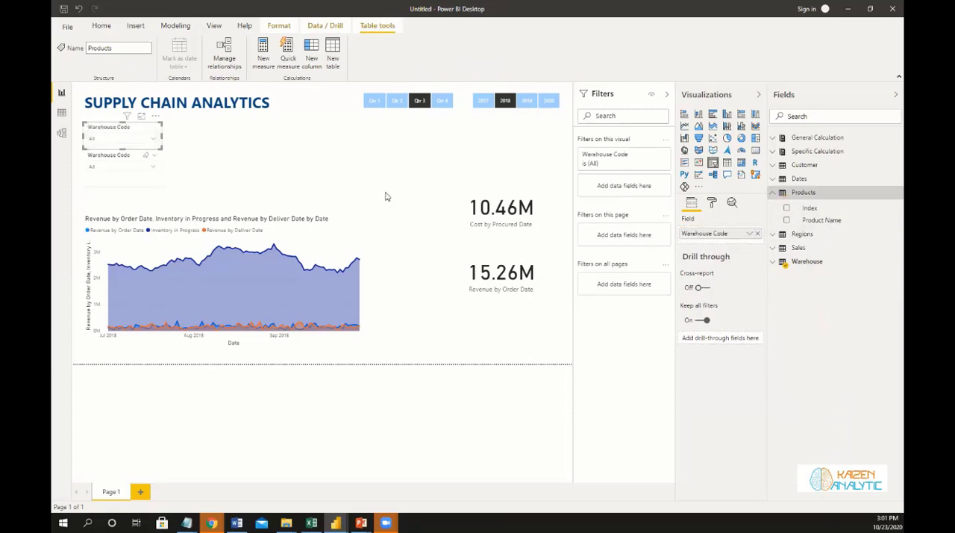
Replace Warehouse Code with Product Name in the lower slicer copy and reduce that slicer's height.
click(138, 177)
drag(813, 221, 756, 240)
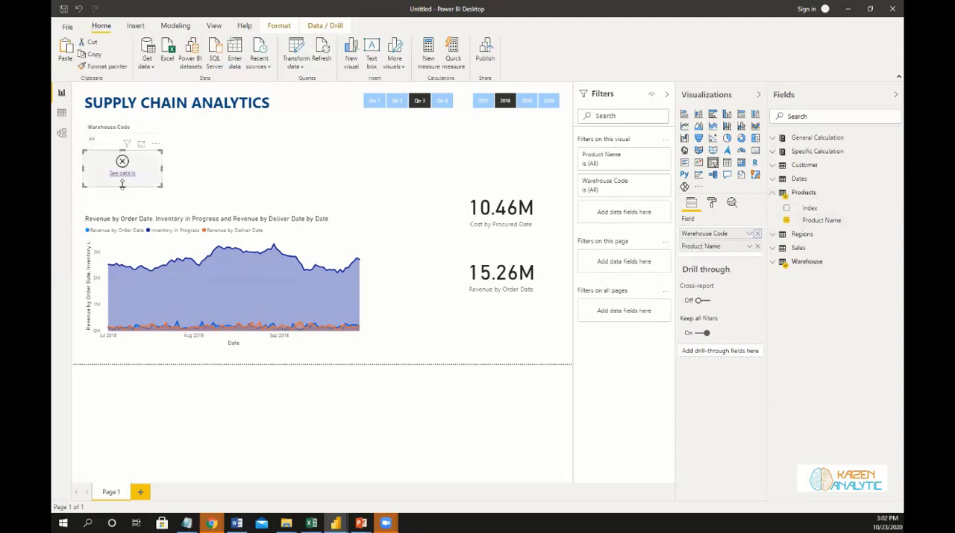
click(123, 182)
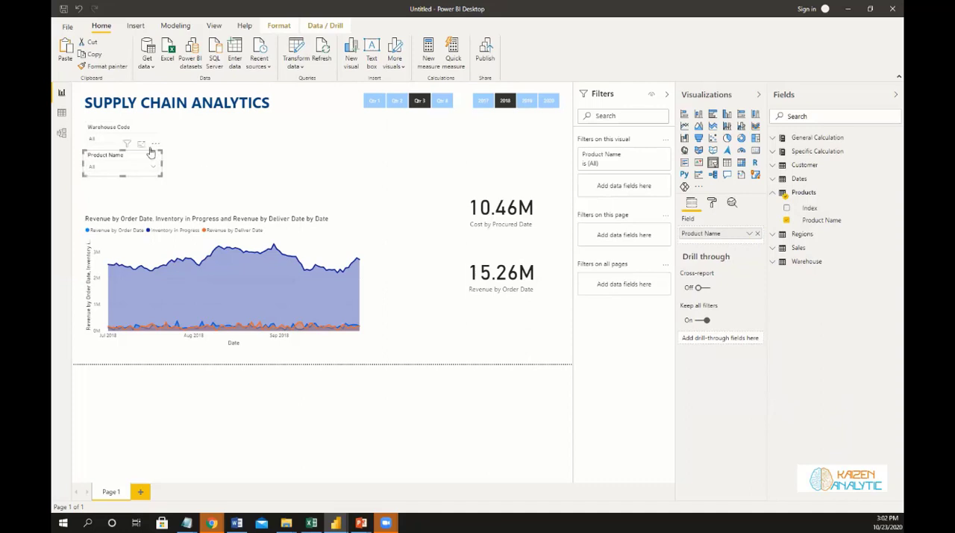
Duplicate the Product Name slicer below itself and replace the copy's field with Channel from the Sales table.
drag(137, 148, 126, 190)
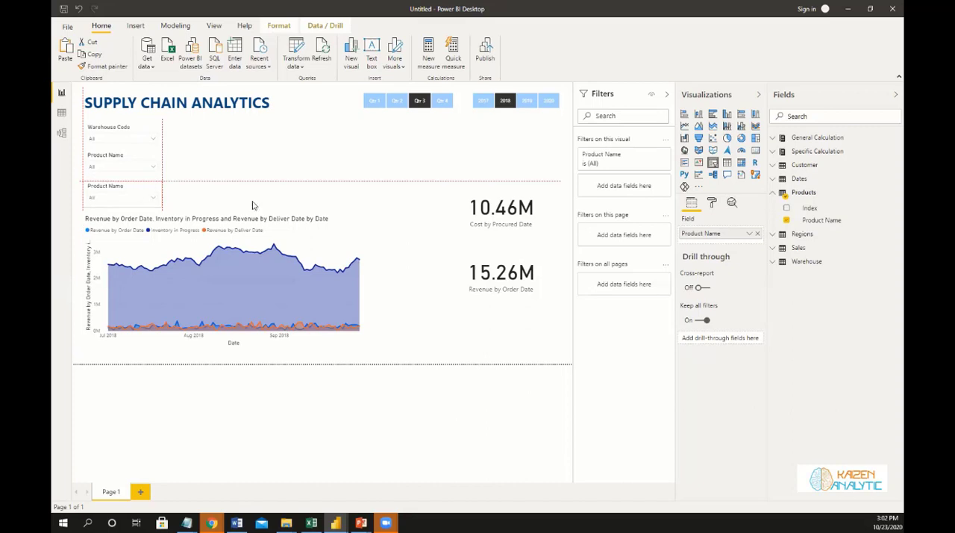
click(773, 193)
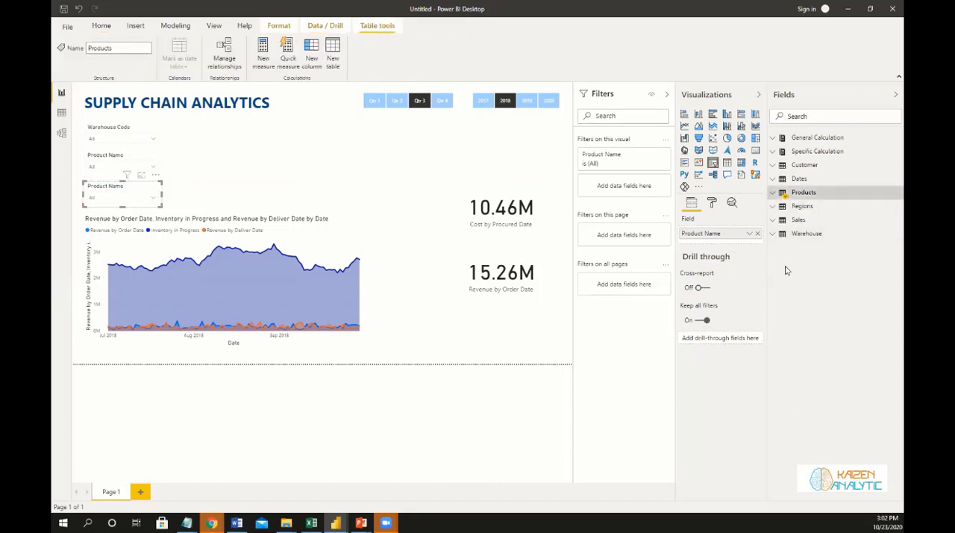
click(772, 220)
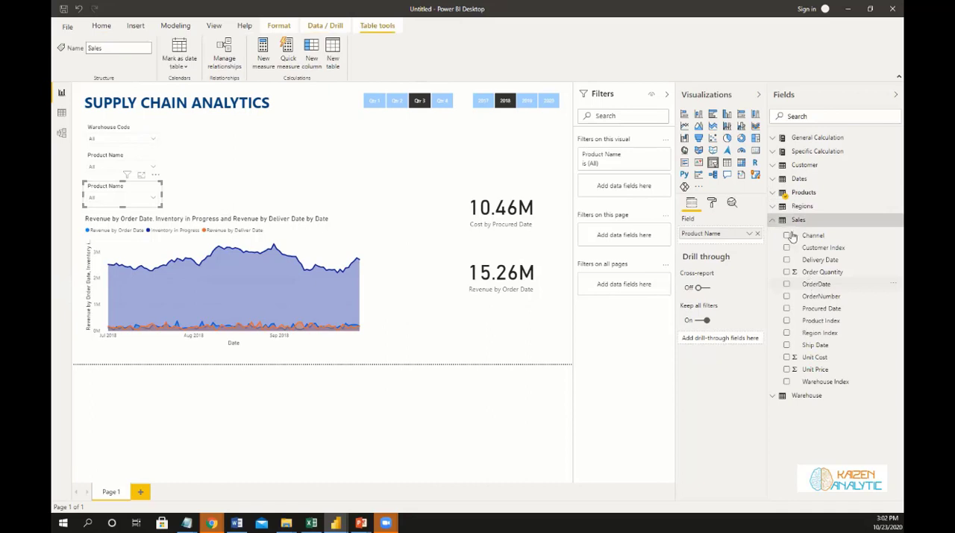
drag(772, 243, 721, 243)
click(757, 235)
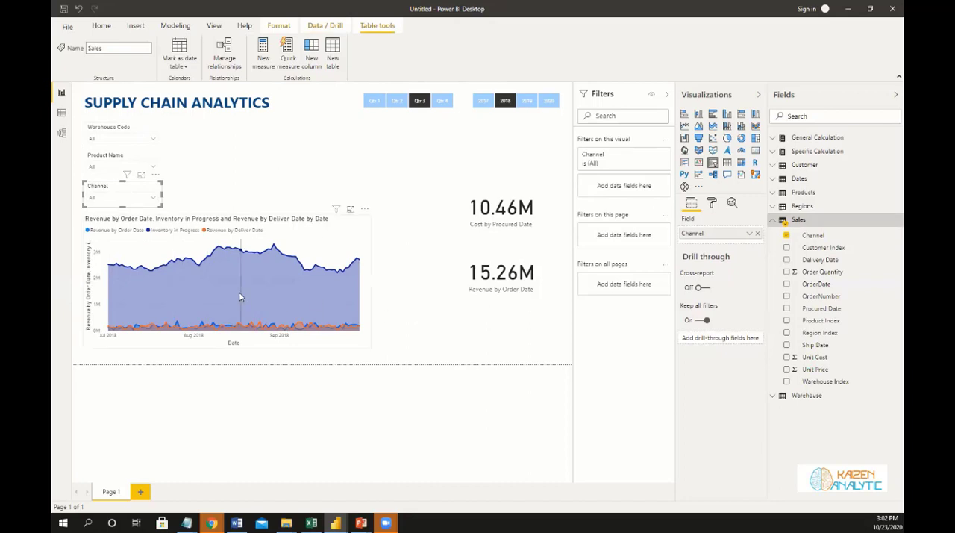
Filter the report by each warehouse code in turn, from WARE-MKL1006 to WARE-XYS1001, and examine the area chart and cards.
mouse_move(240, 296)
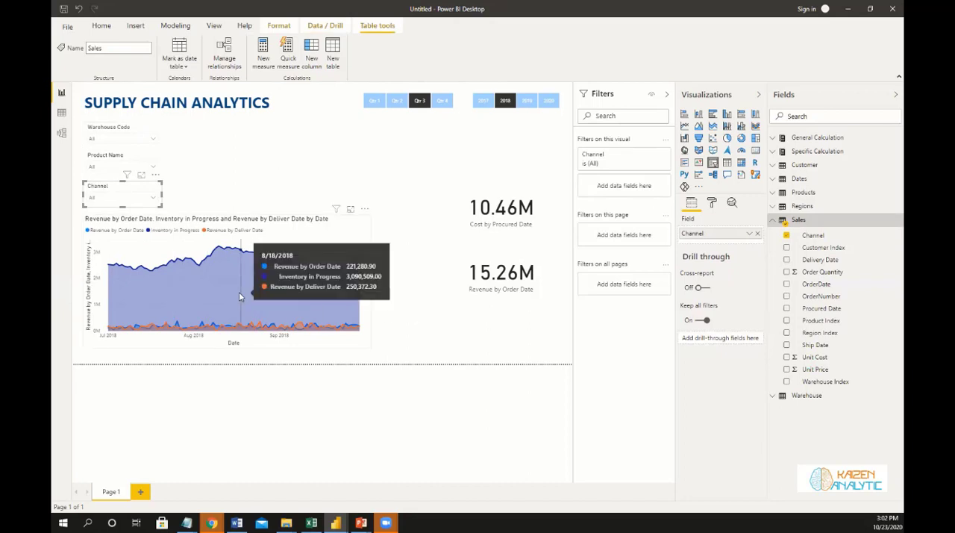
click(153, 141)
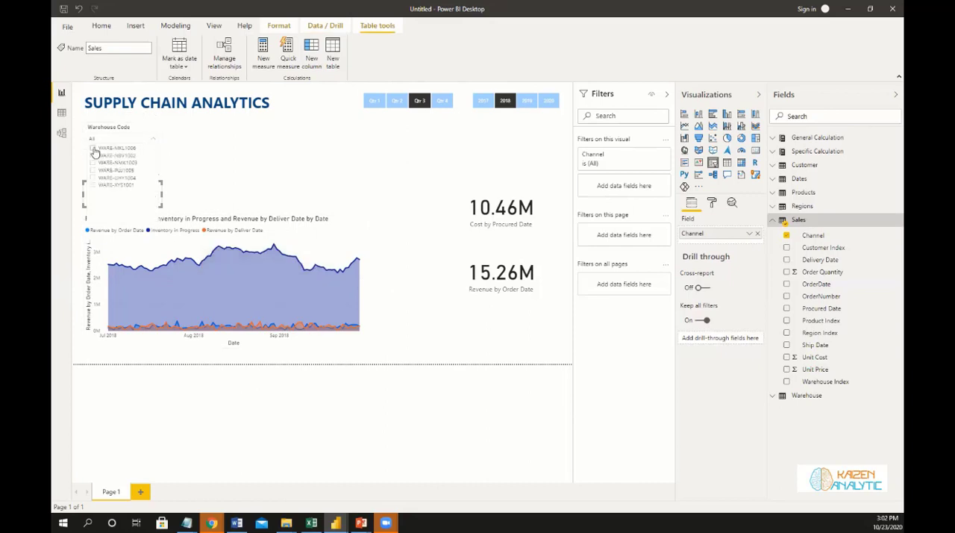
click(93, 149)
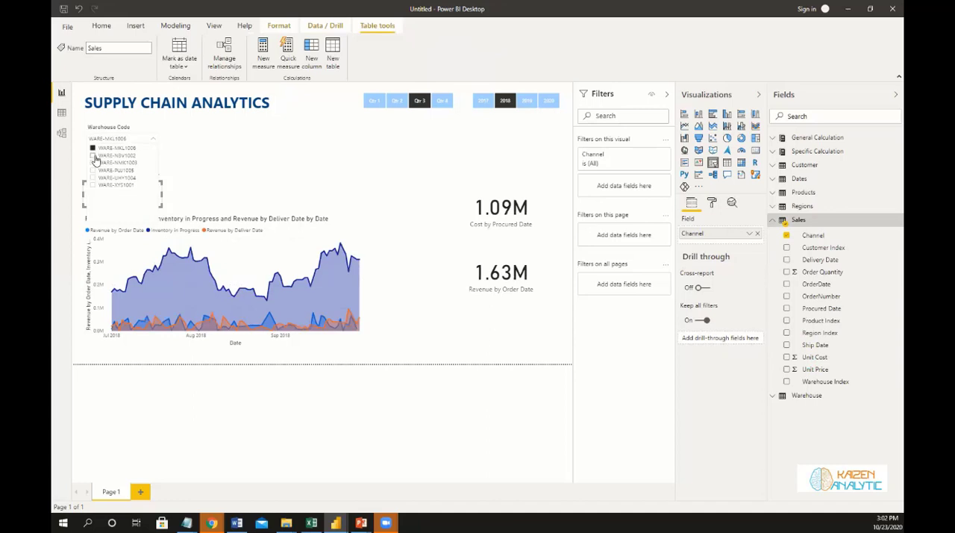
click(93, 156)
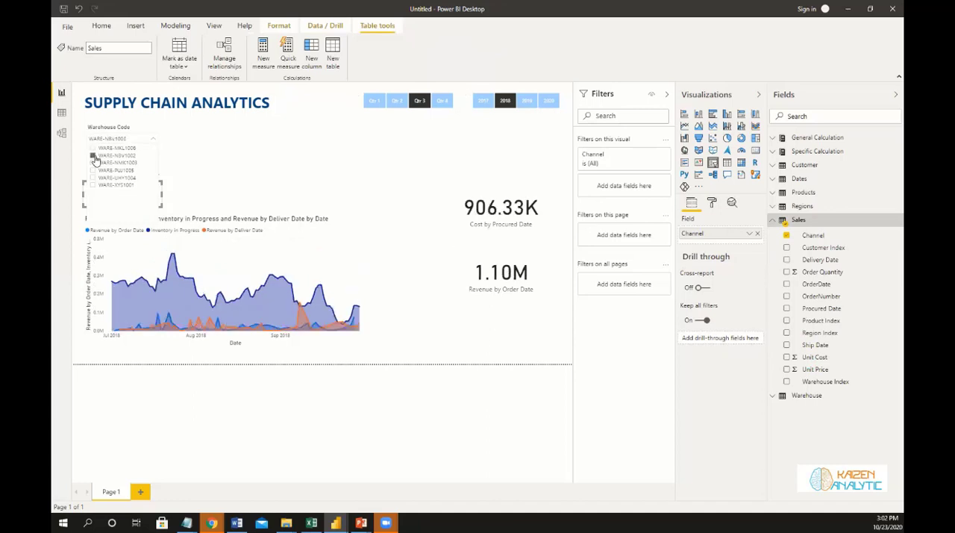
click(92, 163)
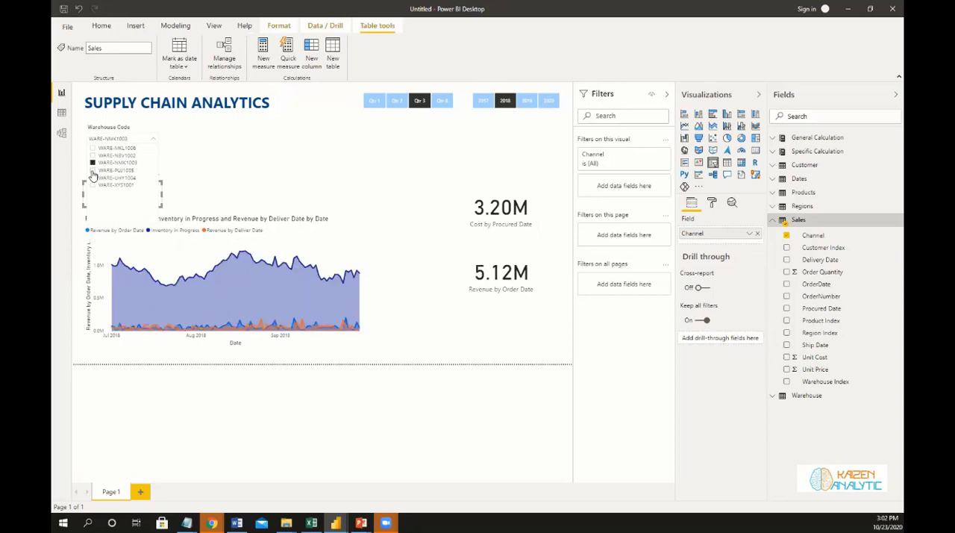
click(93, 171)
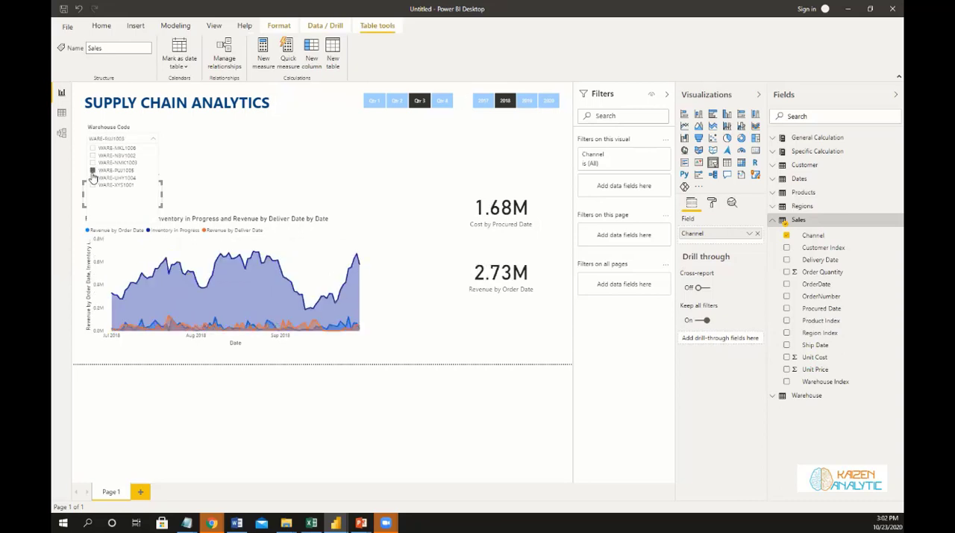
click(92, 178)
click(93, 186)
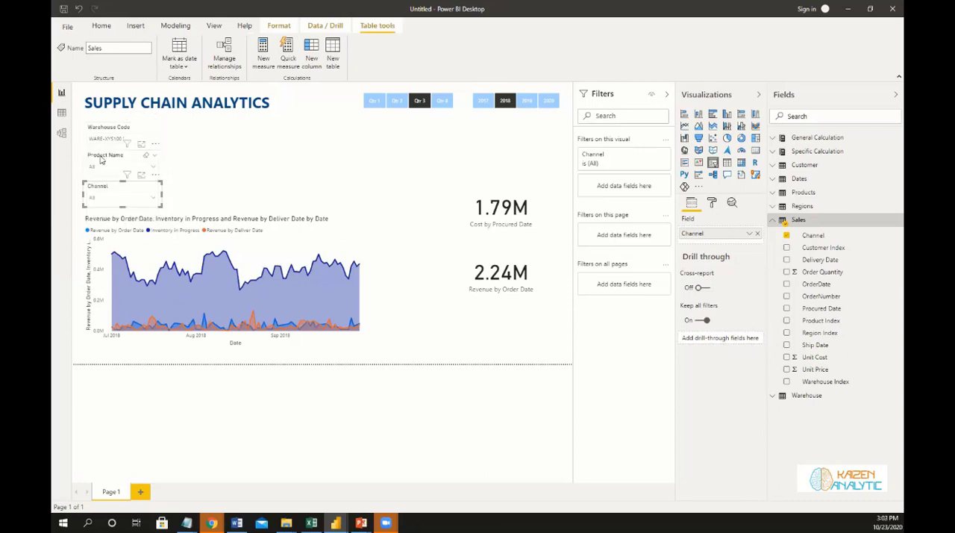
Filter the report by single products in turn, including Products B, D, E and G, and examine the chart and cards.
click(149, 167)
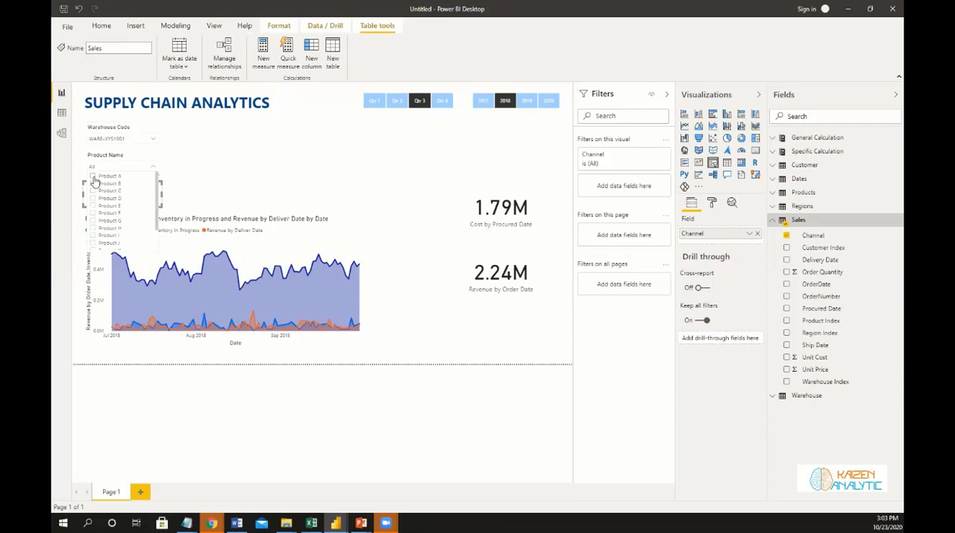
click(94, 179)
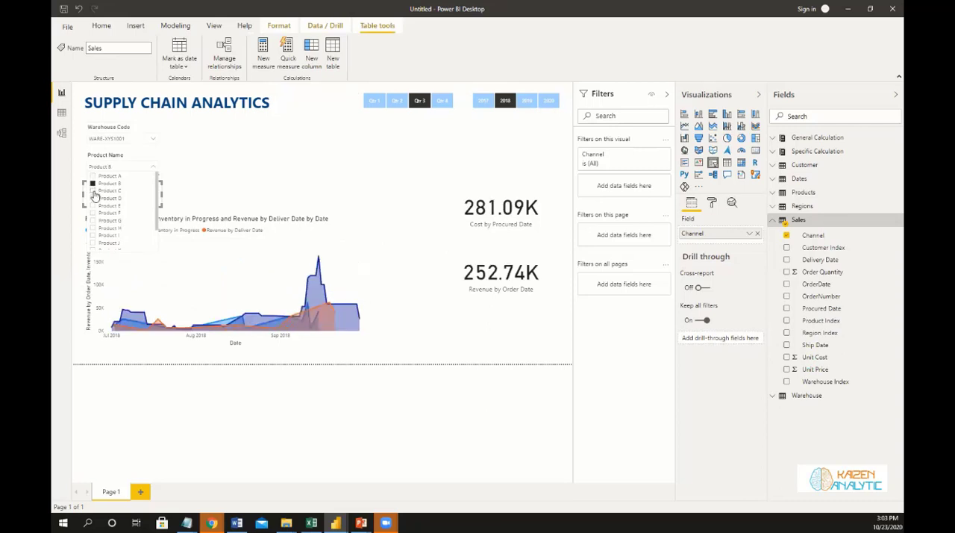
click(93, 191)
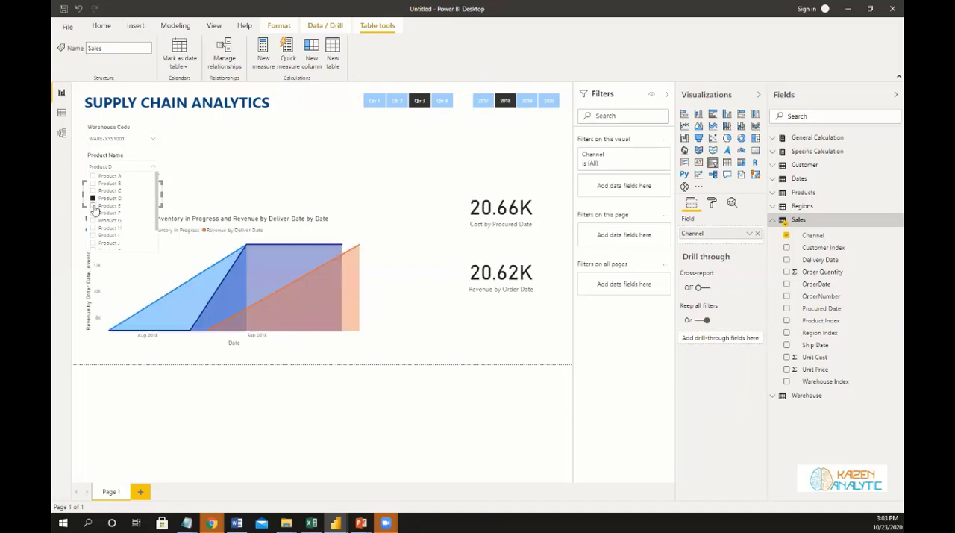
click(93, 206)
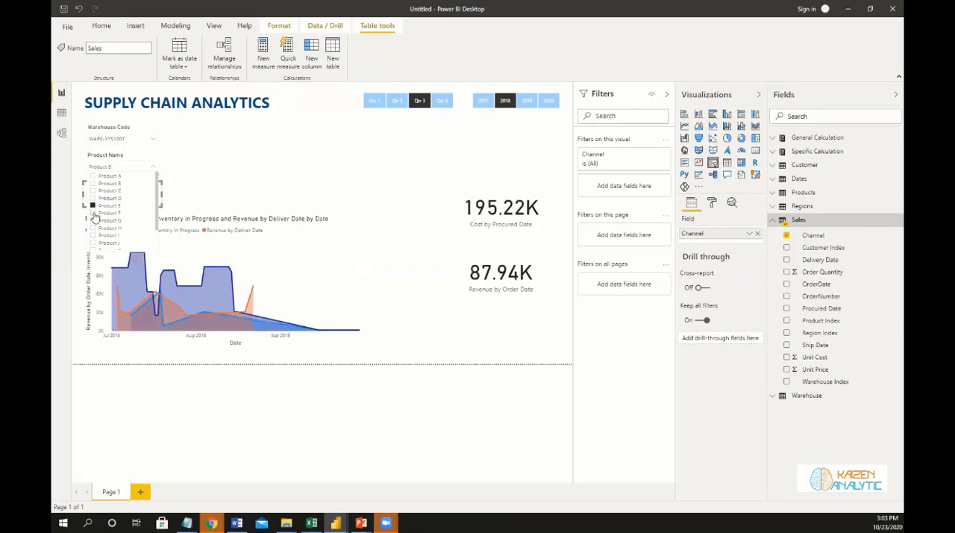
click(93, 214)
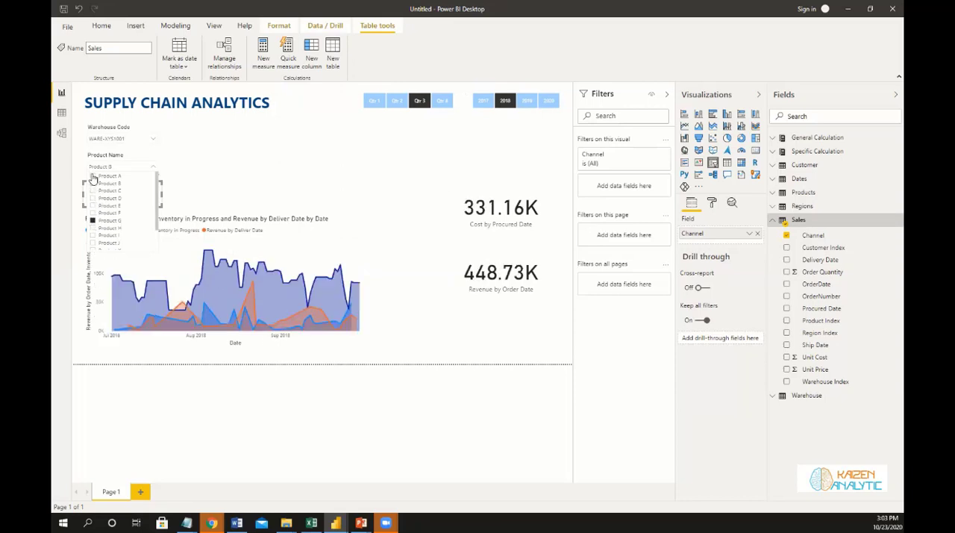
Clear the Product Name and Warehouse Code selections and narrow the area chart to about four-fifths of its width.
click(148, 156)
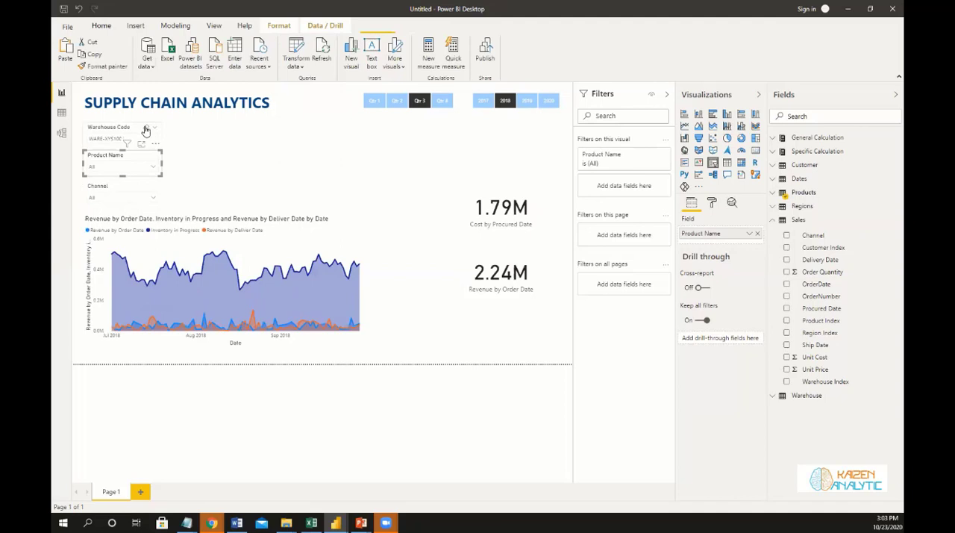
click(146, 131)
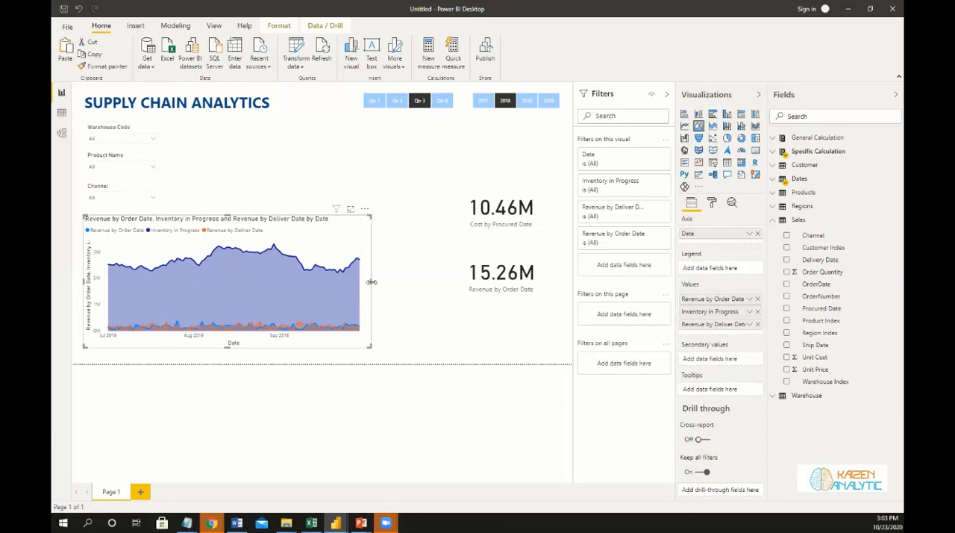
drag(372, 282, 312, 284)
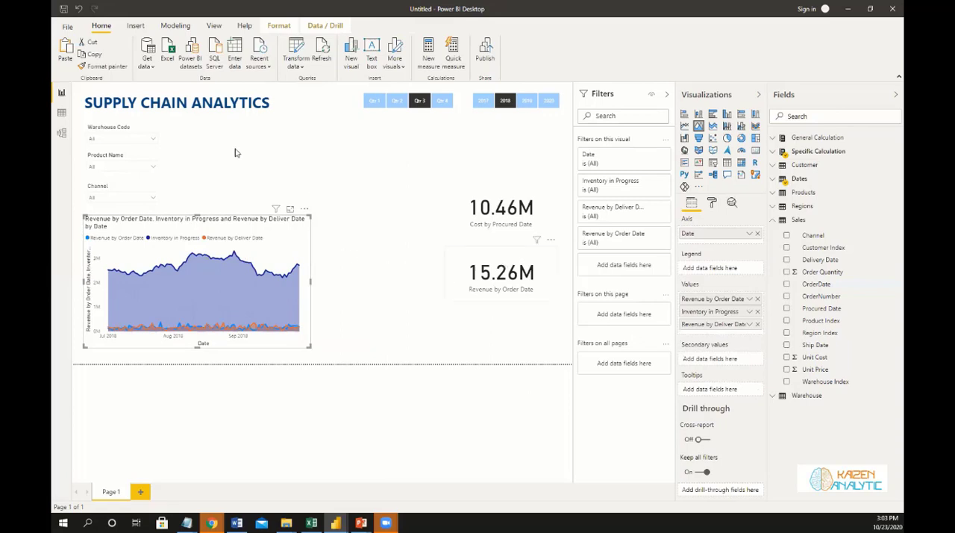
Move the Revenue by Order Date card beside the Warehouse Code slicer, reduce its size, and place the Cost by Procured Date card next to it.
drag(236, 152, 228, 137)
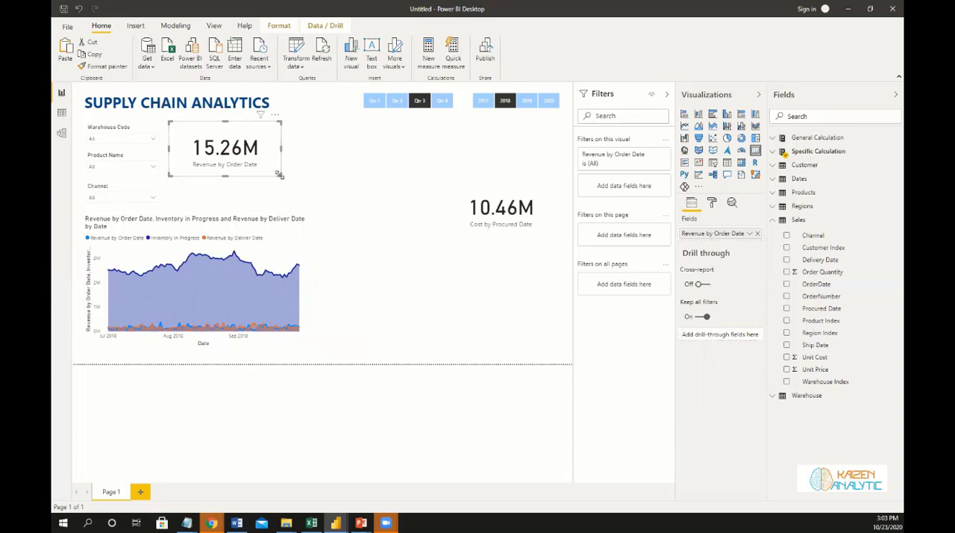
drag(279, 175, 263, 155)
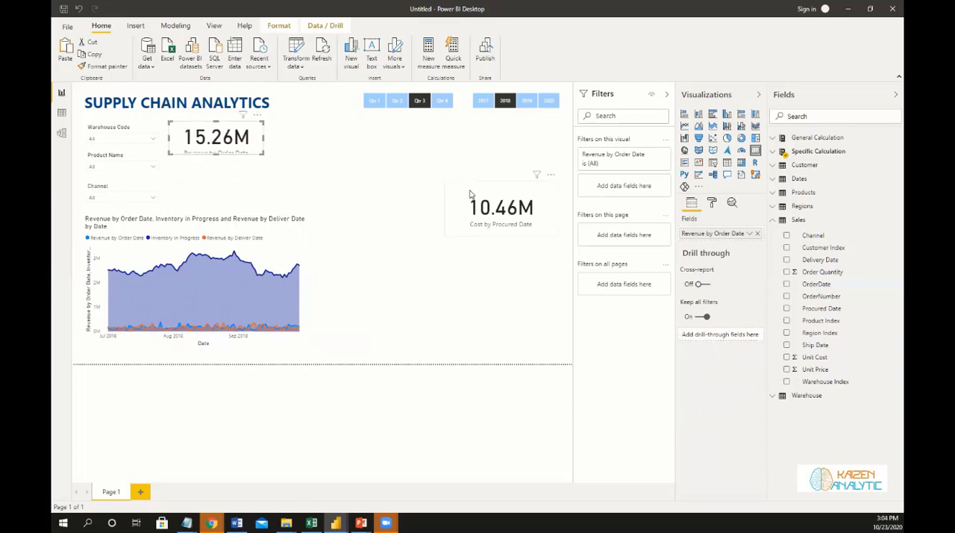
drag(470, 194, 290, 136)
click(212, 152)
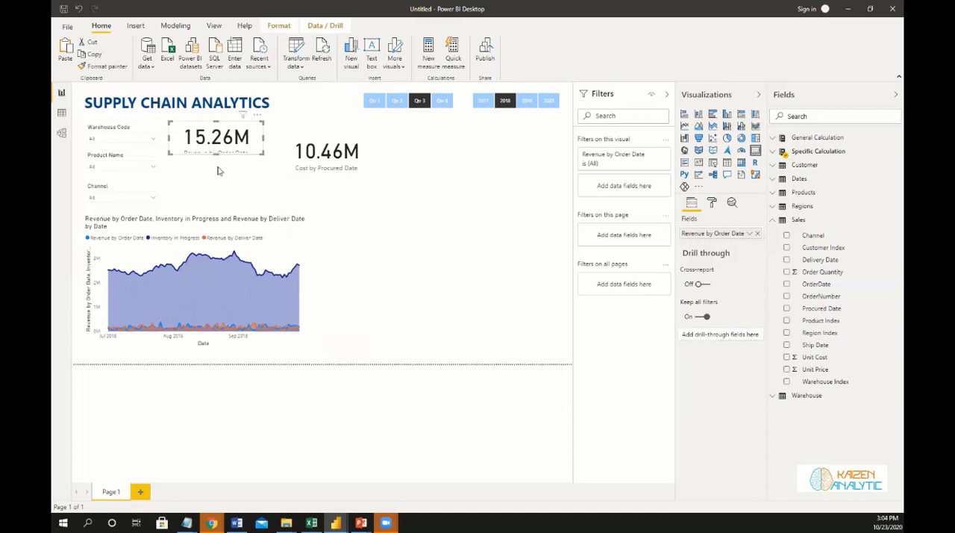
drag(217, 154, 217, 171)
drag(282, 135, 278, 132)
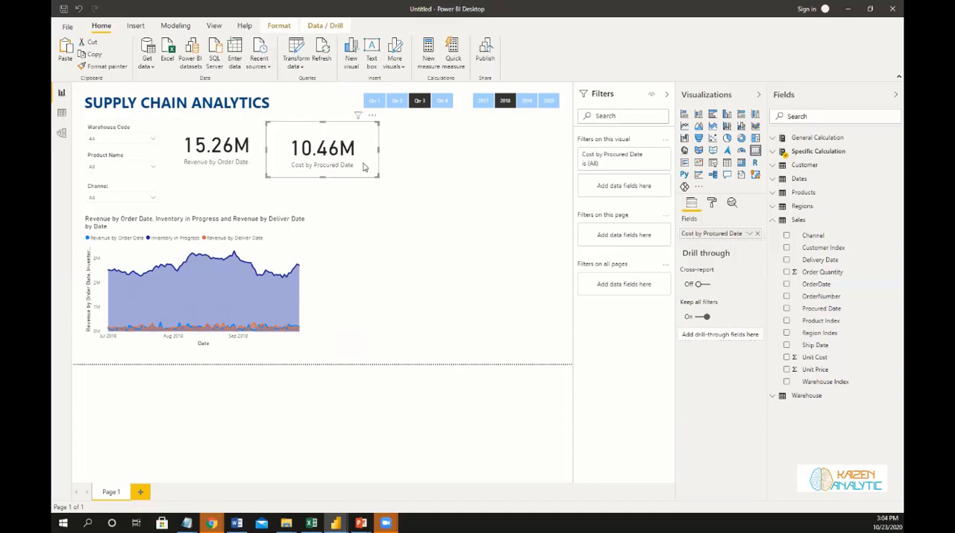
Duplicate the Cost by Procured Date card, place the copy diagonally below it, and shrink the Revenue by Order Date card to 193 by 83.
key(ctrl+v)
drag(367, 157, 450, 207)
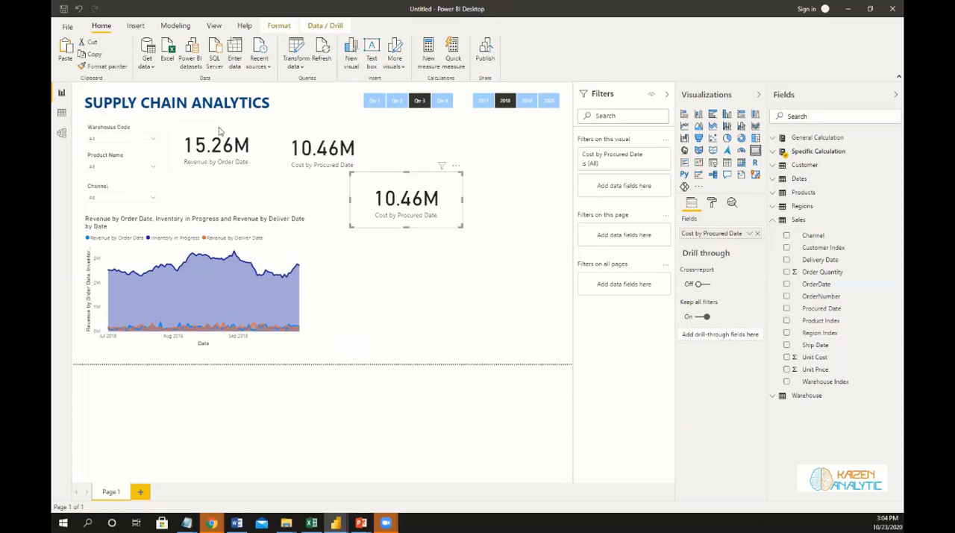
click(259, 167)
drag(263, 169, 244, 153)
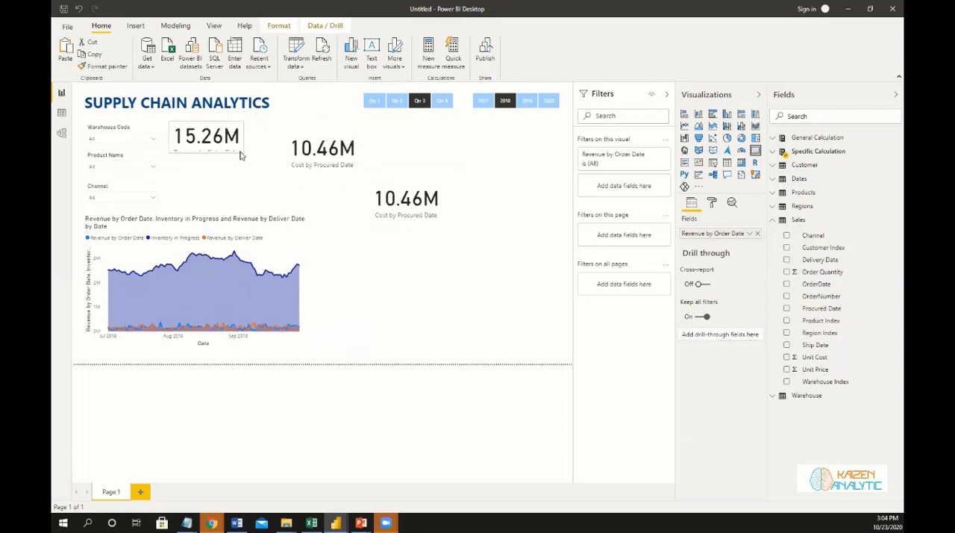
Format the Revenue by Order Date card's data label in dark blue with a 30 pt text size.
click(711, 202)
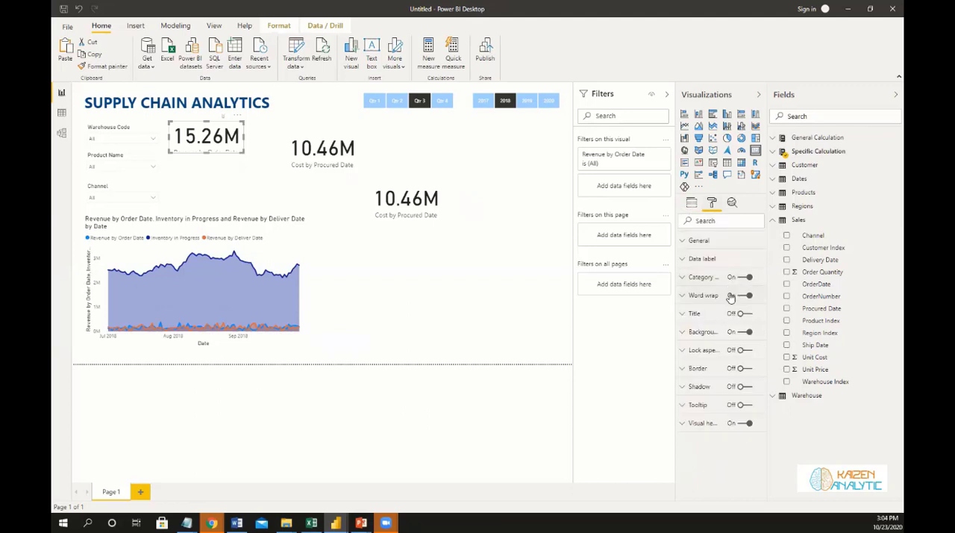
click(682, 240)
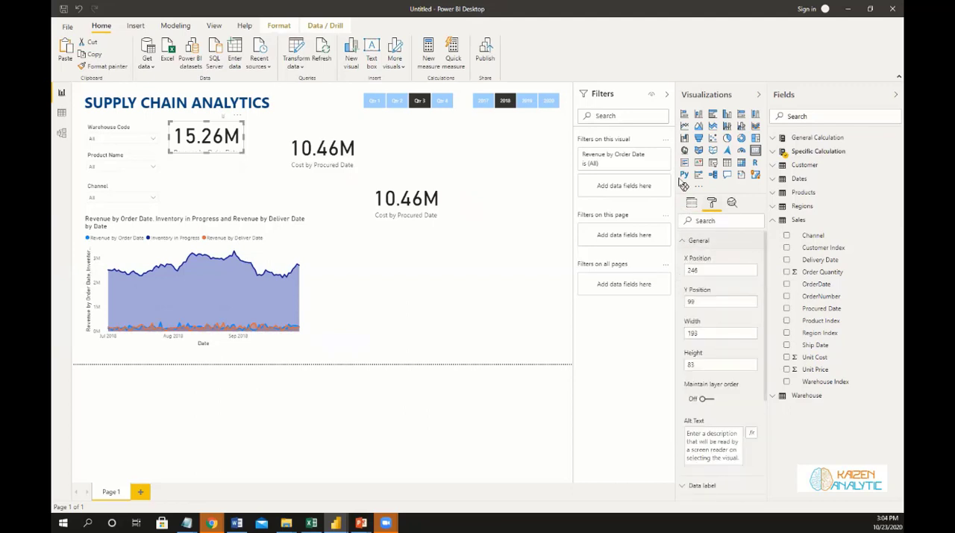
click(682, 241)
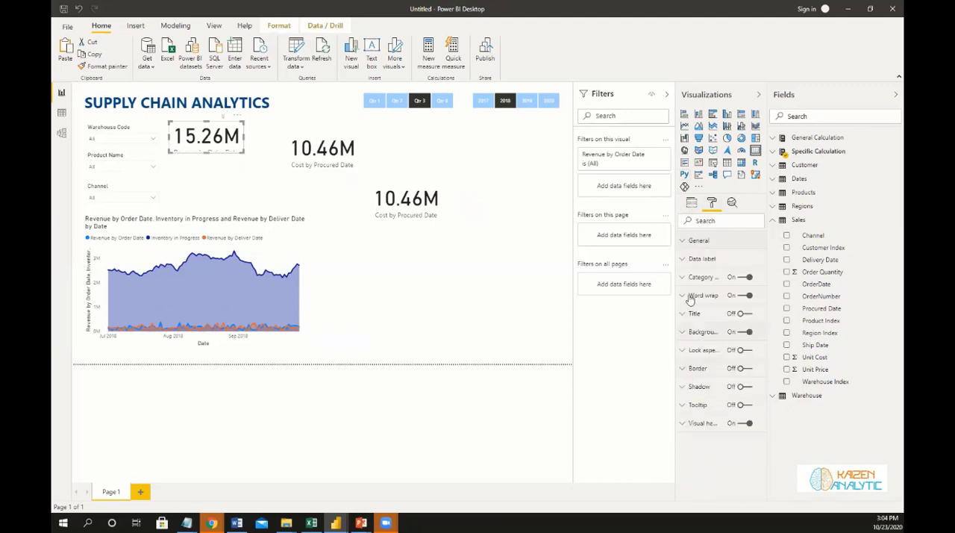
click(683, 261)
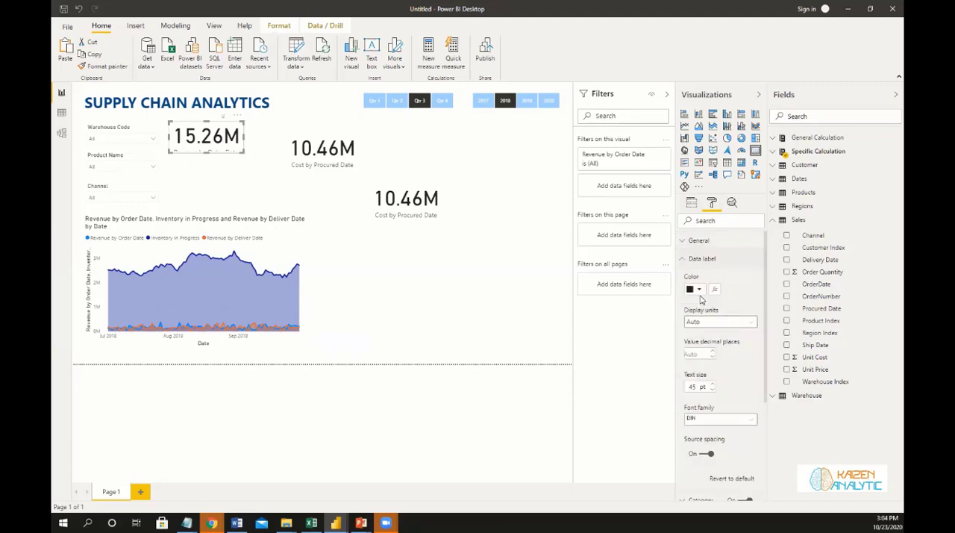
click(699, 290)
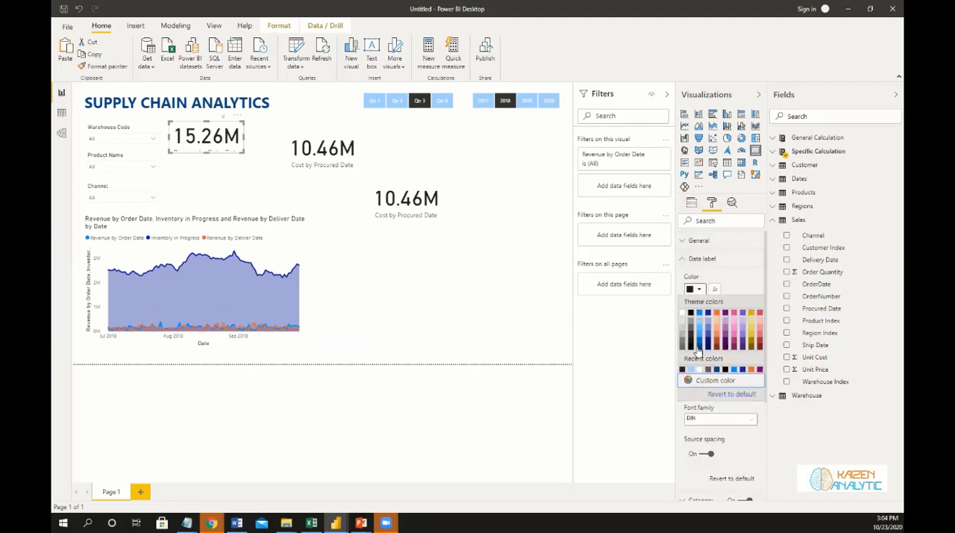
click(716, 368)
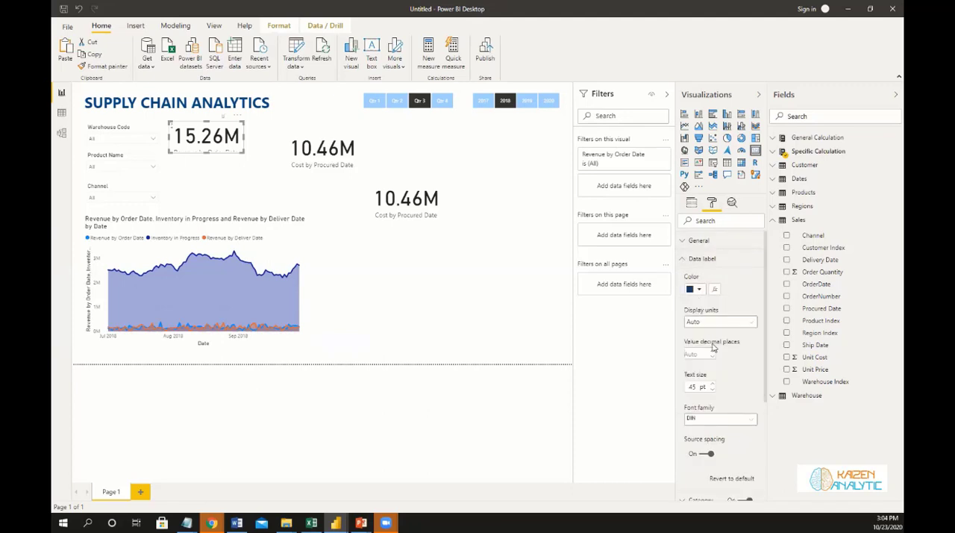
double_click(692, 386)
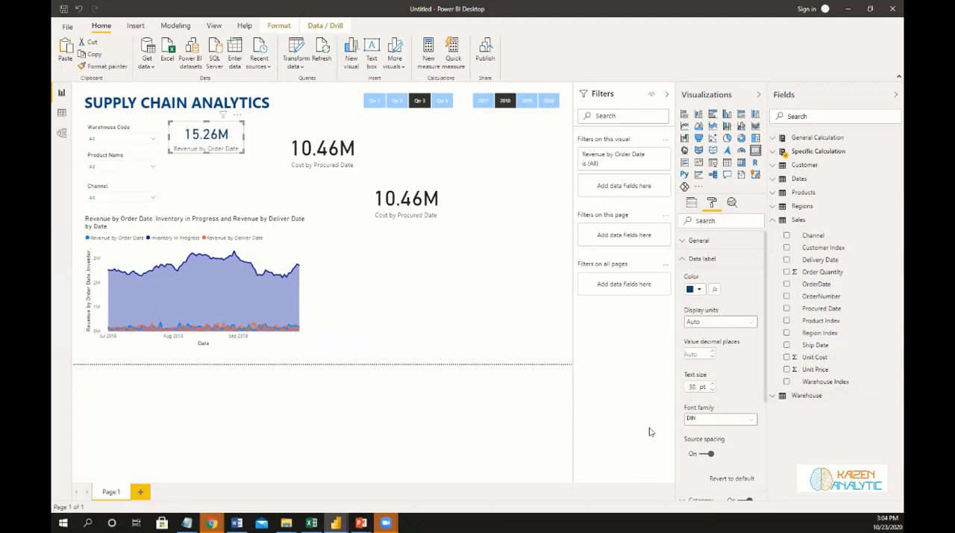
Colour the Revenue by Order Date card's category label dark blue.
scroll(705, 410, down, 3)
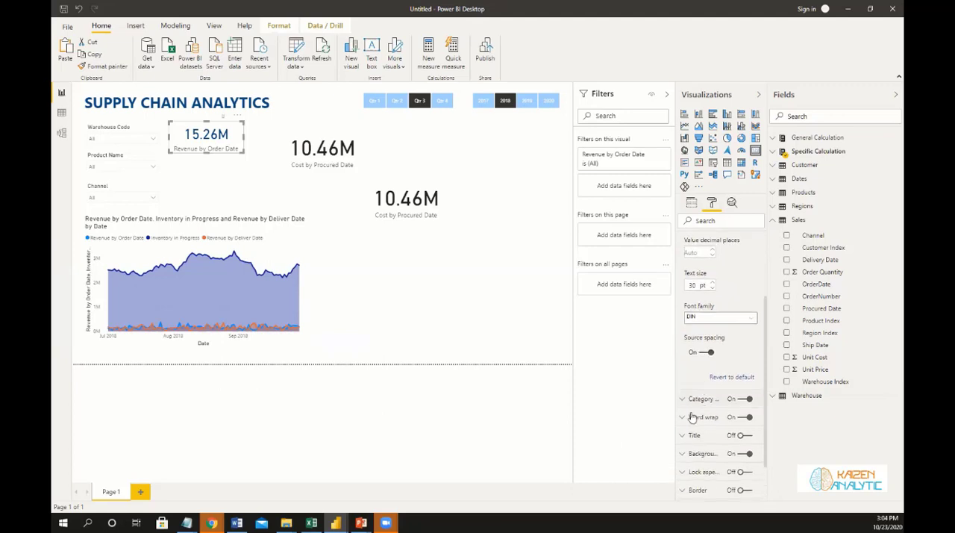
click(682, 404)
scroll(709, 384, down, 2)
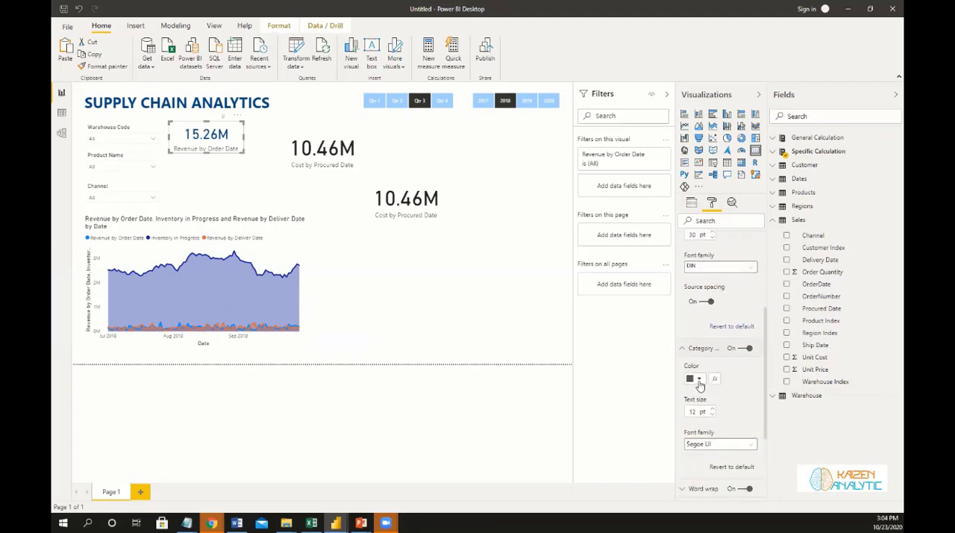
click(698, 379)
click(699, 318)
scroll(712, 400, down, 2)
scroll(698, 359, up, 5)
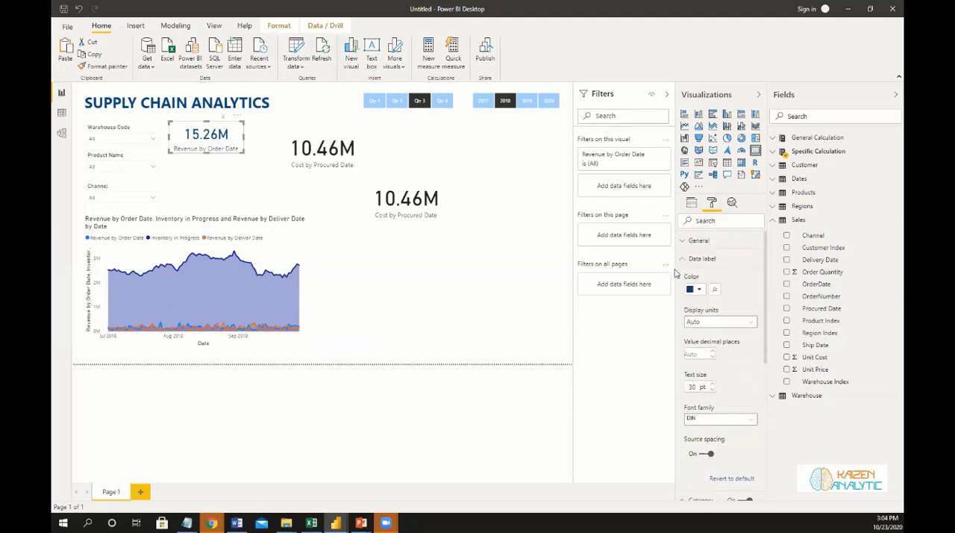
click(680, 259)
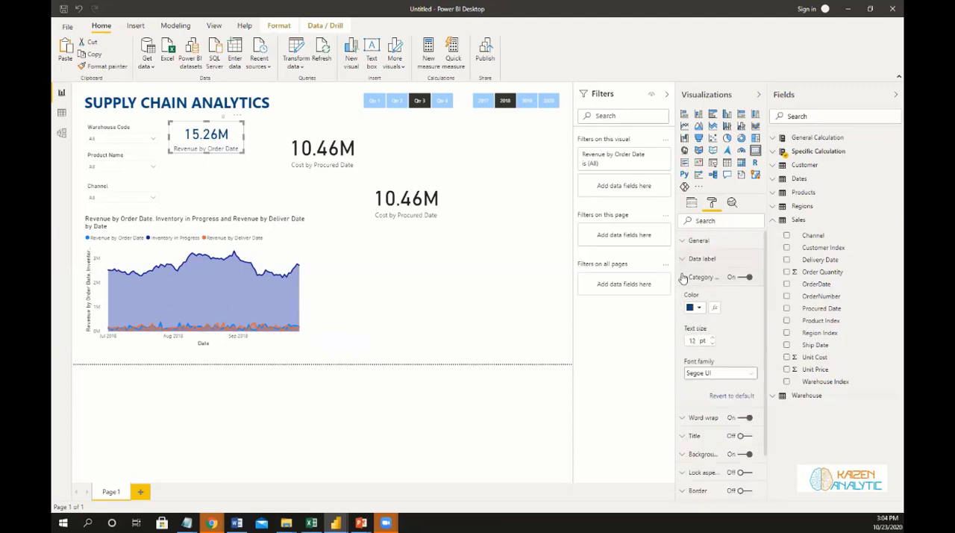
click(680, 278)
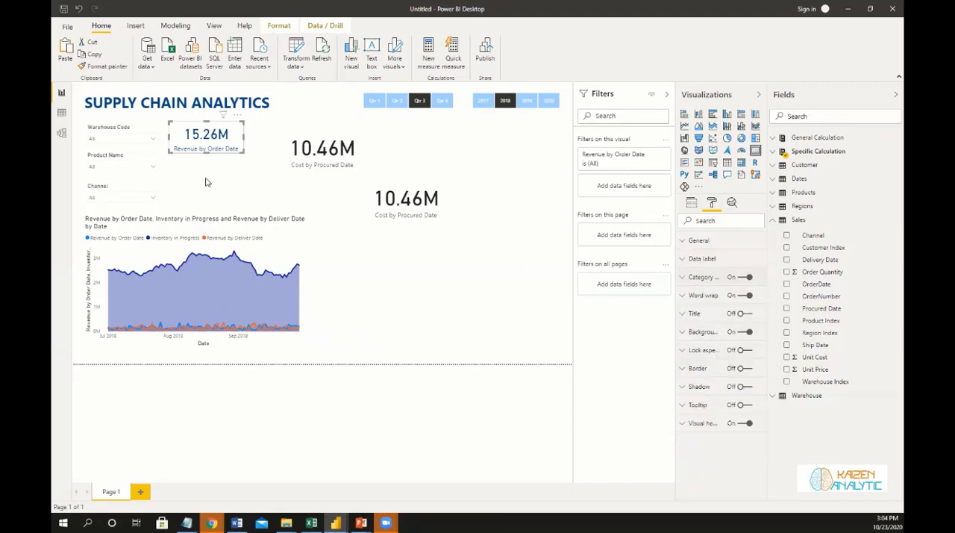
Copy the Revenue by Order Date card's formatting onto the original Cost by Procured Date card with Format Painter.
click(107, 67)
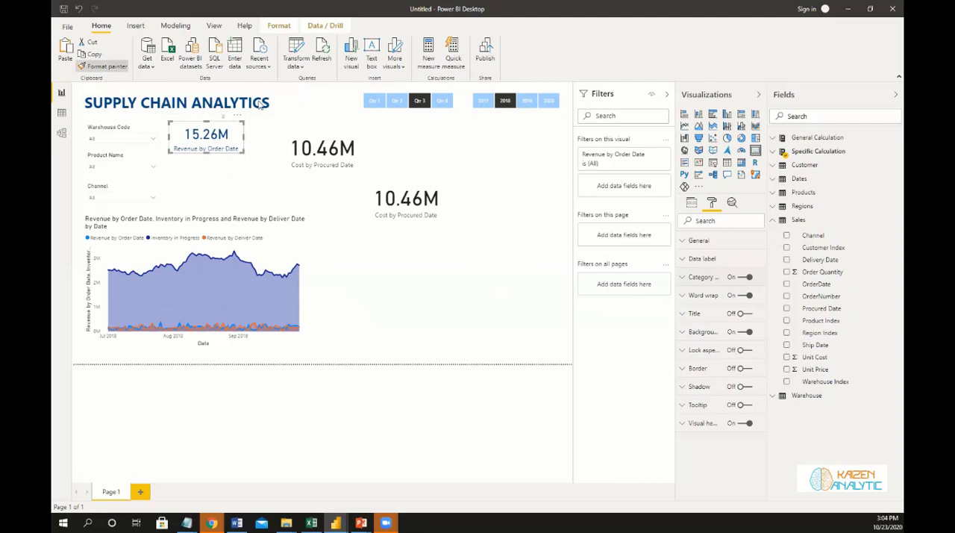
click(296, 144)
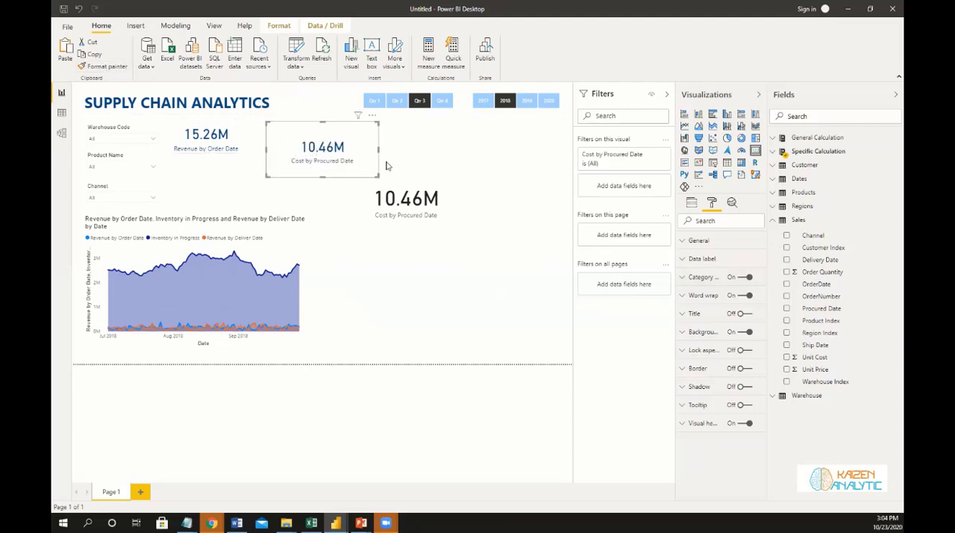
Set the report page background to light grey with 0% transparency.
click(402, 140)
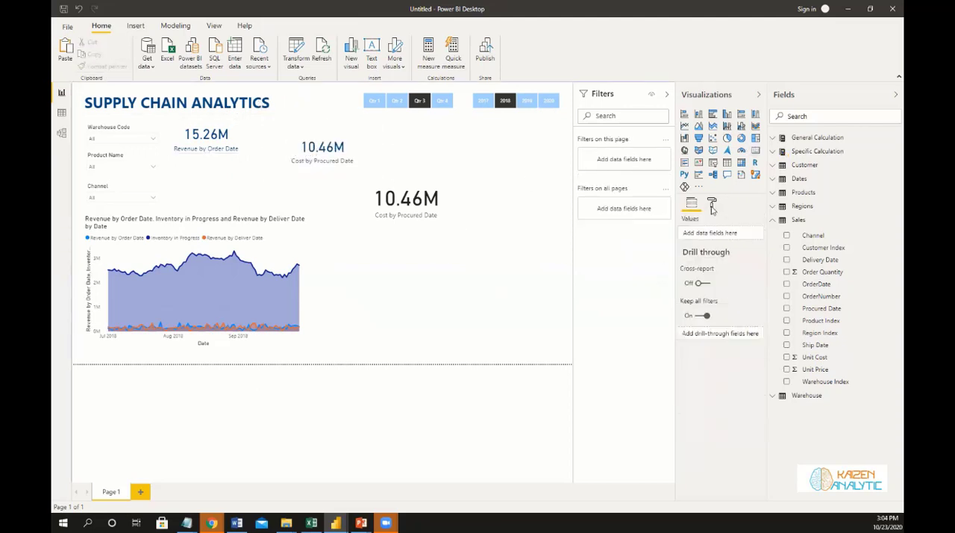
click(712, 203)
click(682, 278)
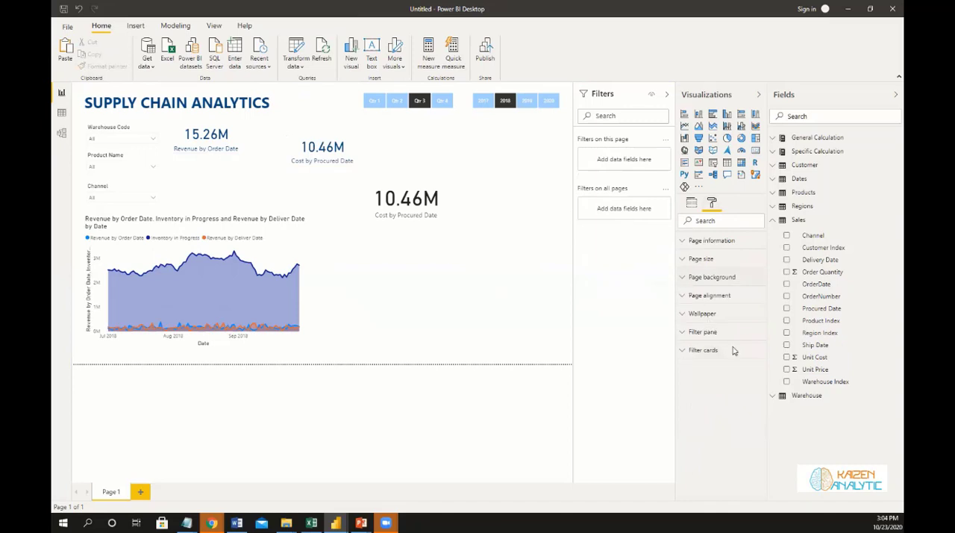
click(699, 308)
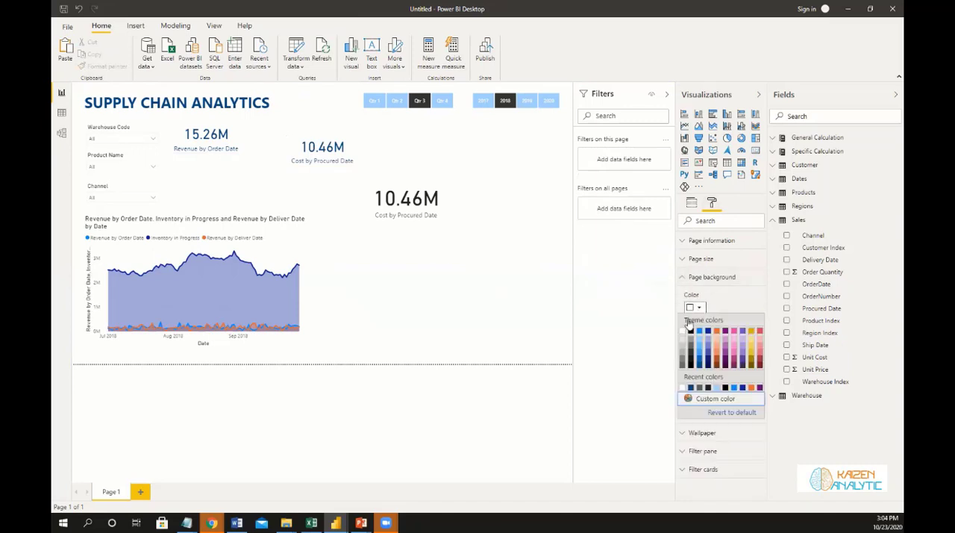
click(683, 340)
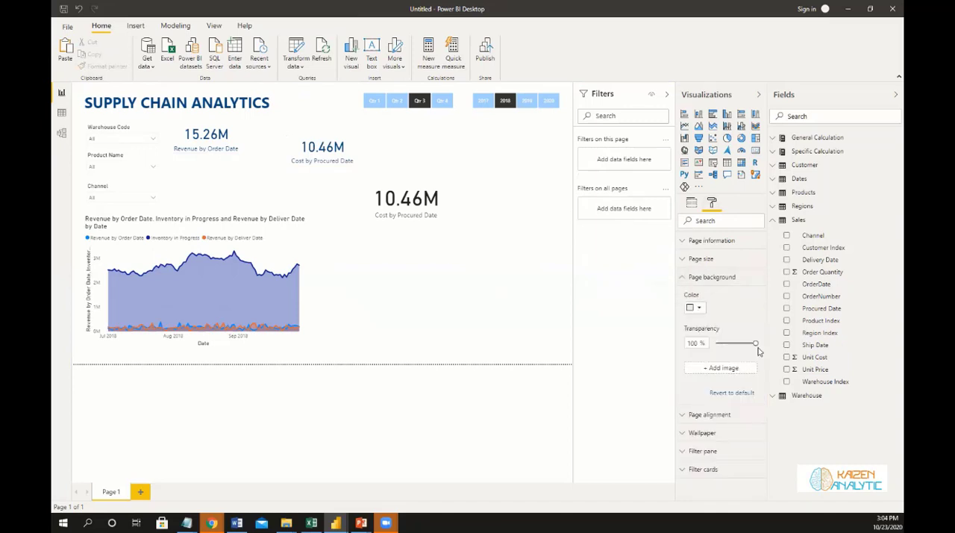
drag(756, 344, 690, 355)
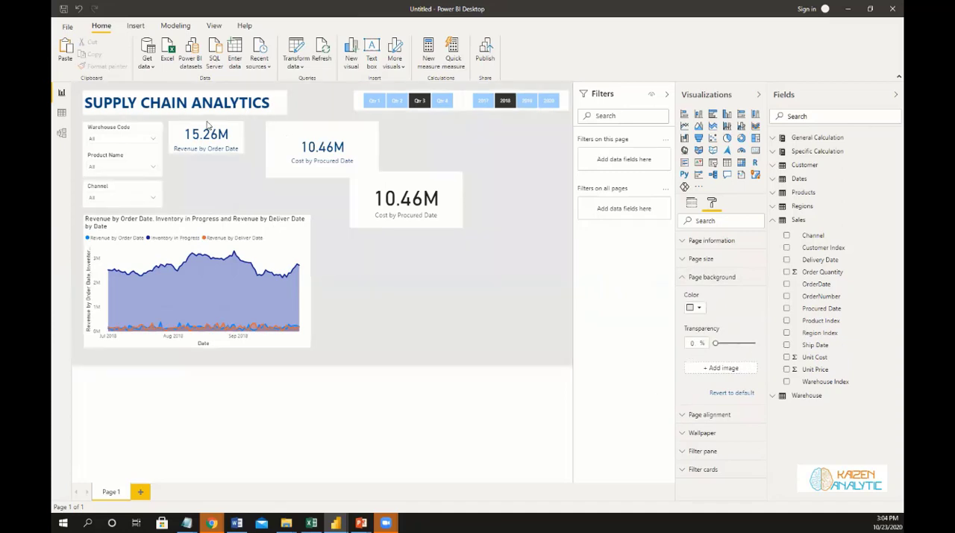
Narrow the Revenue by Order Date card, shrink the formatted Cost by Procured Date card to match, and align them side by side.
click(241, 140)
drag(241, 140, 168, 126)
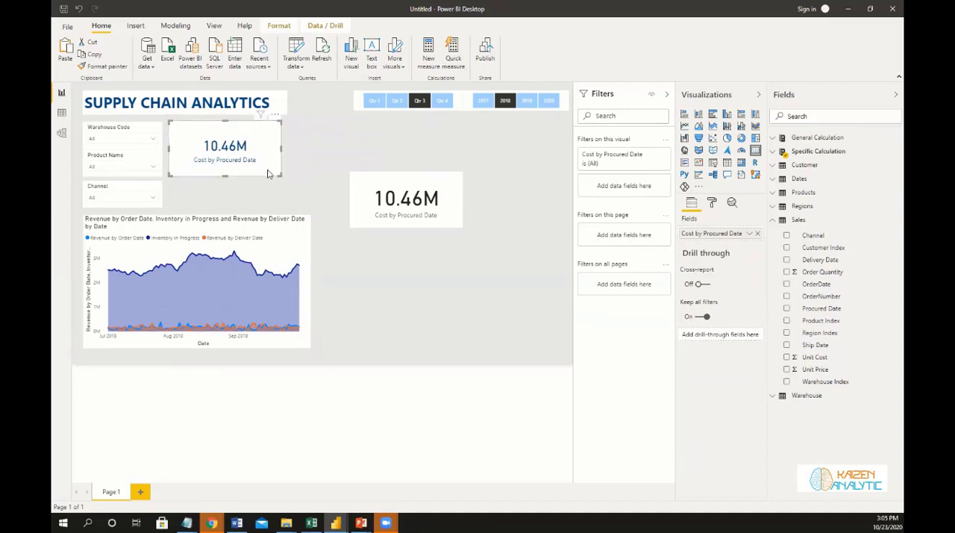
drag(281, 176, 228, 152)
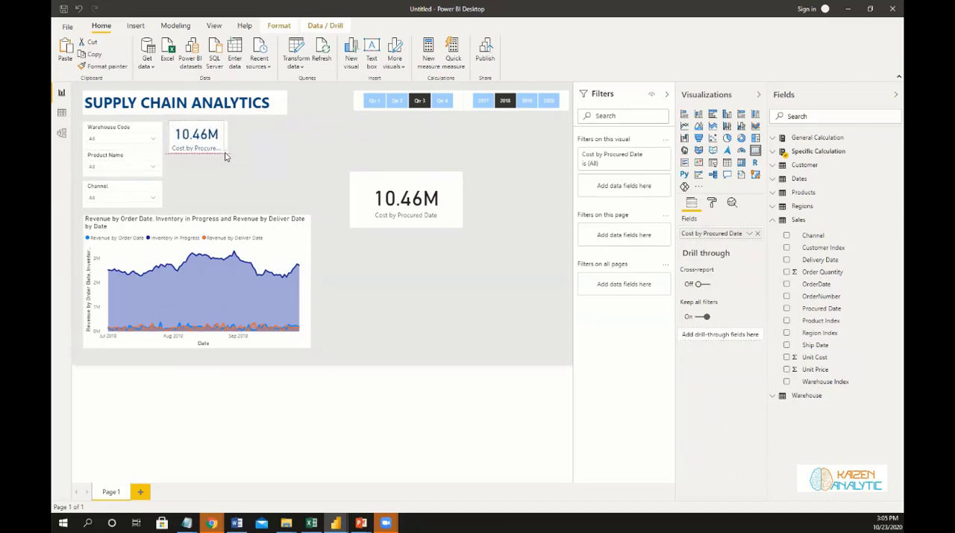
drag(175, 132, 242, 131)
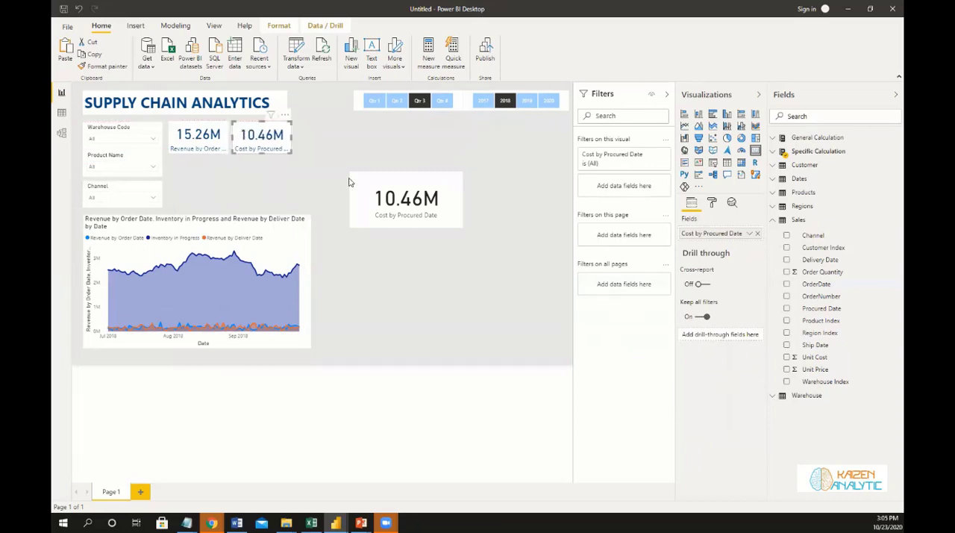
Shrink the duplicated Cost by Procured Date card to match the other cards and place it third in their row.
drag(364, 185, 242, 134)
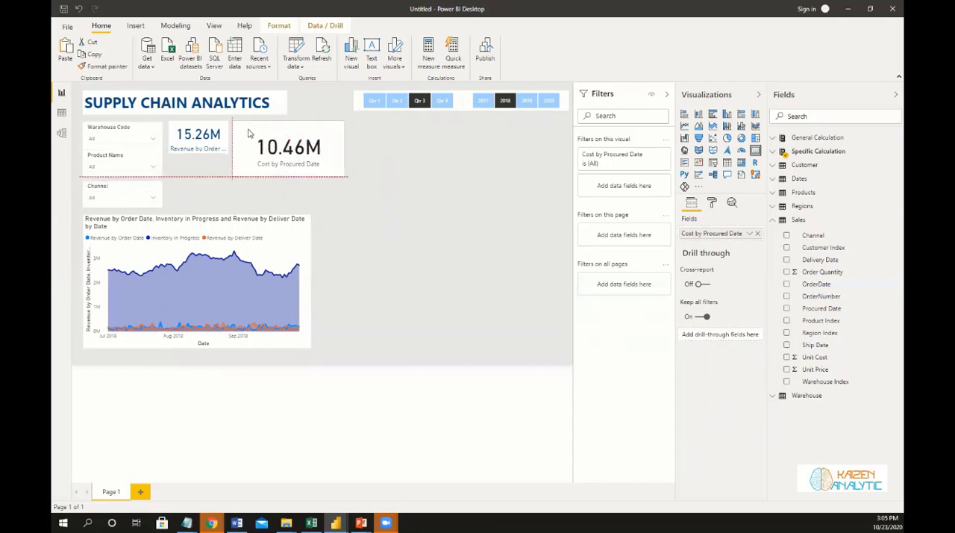
drag(344, 180, 283, 154)
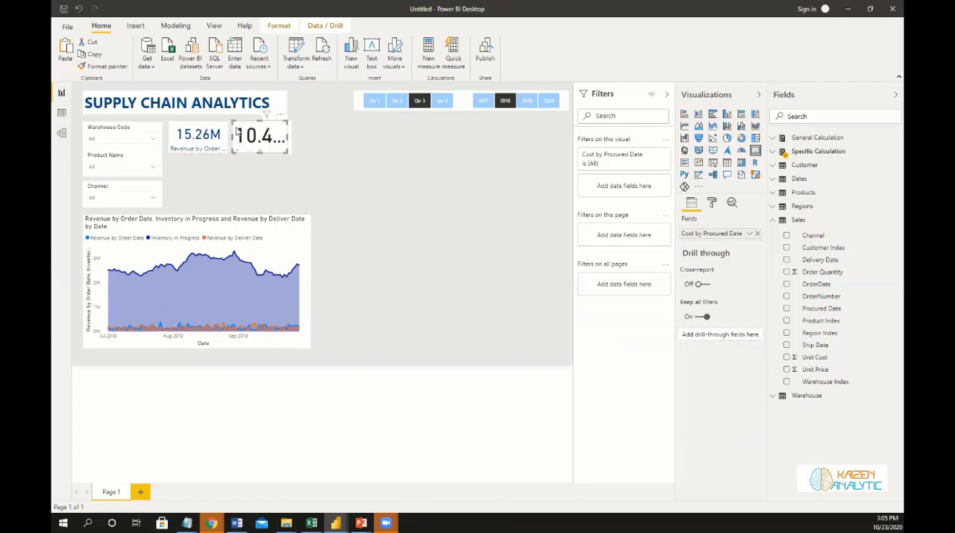
mouse_move(235, 126)
mouse_down()
mouse_move(301, 121)
mouse_move(238, 127)
mouse_up()
mouse_move(288, 134)
mouse_down()
mouse_move(328, 132)
mouse_move(301, 130)
mouse_up()
Apply the second card's formatting to the third card and replace the third card's field with Profit by Order Date from Specific Calculation.
click(256, 135)
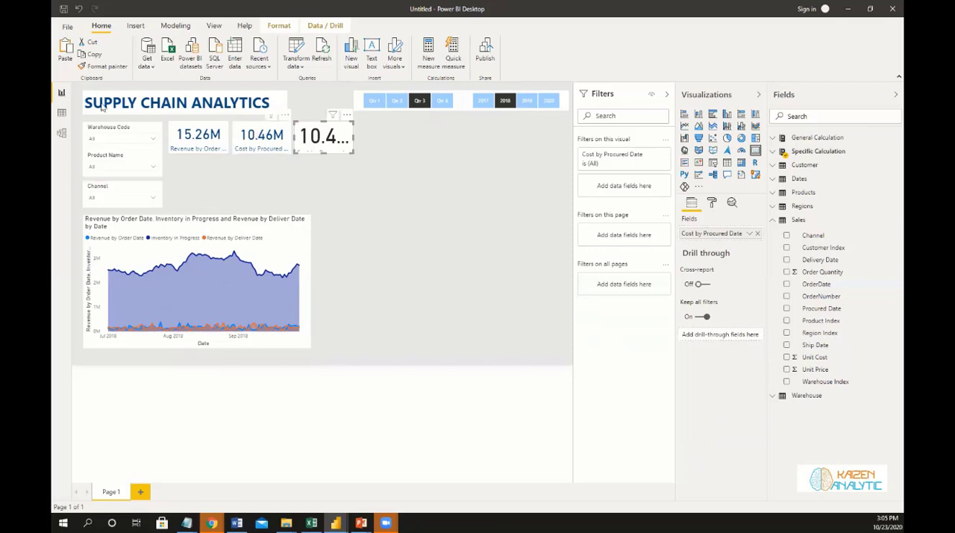
click(105, 65)
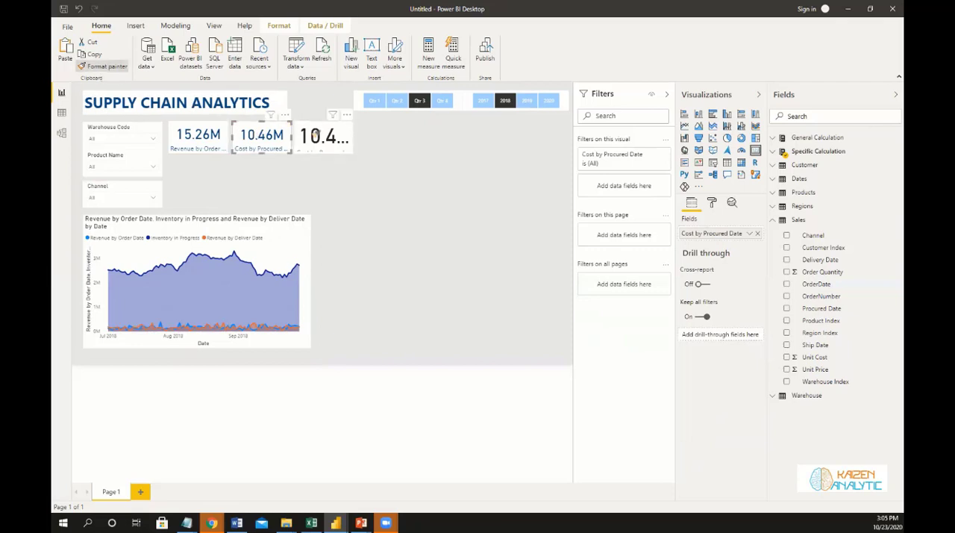
click(324, 135)
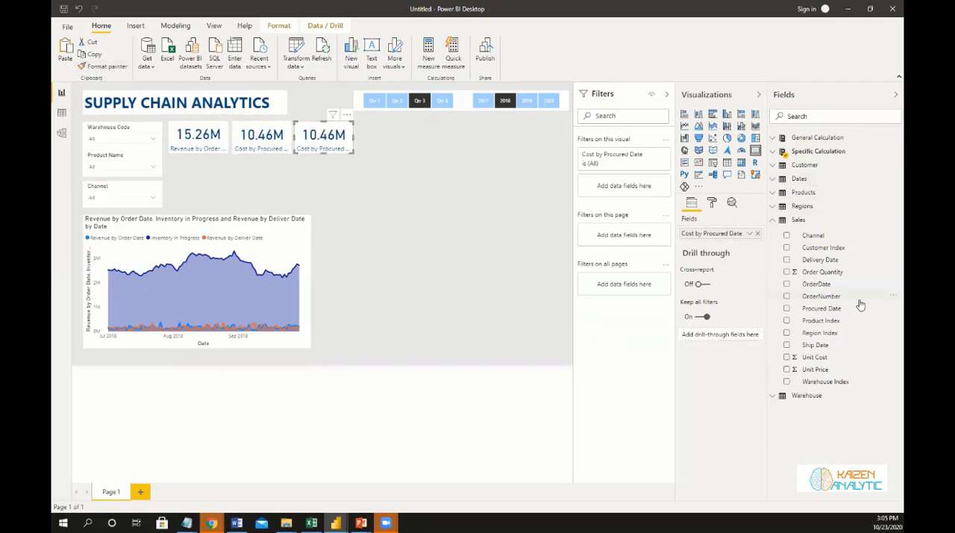
click(776, 153)
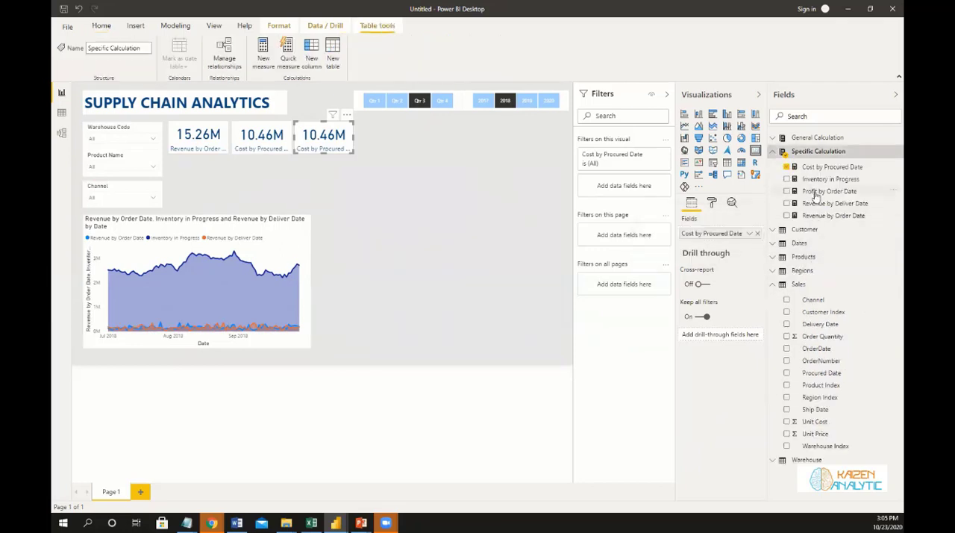
drag(816, 194, 713, 234)
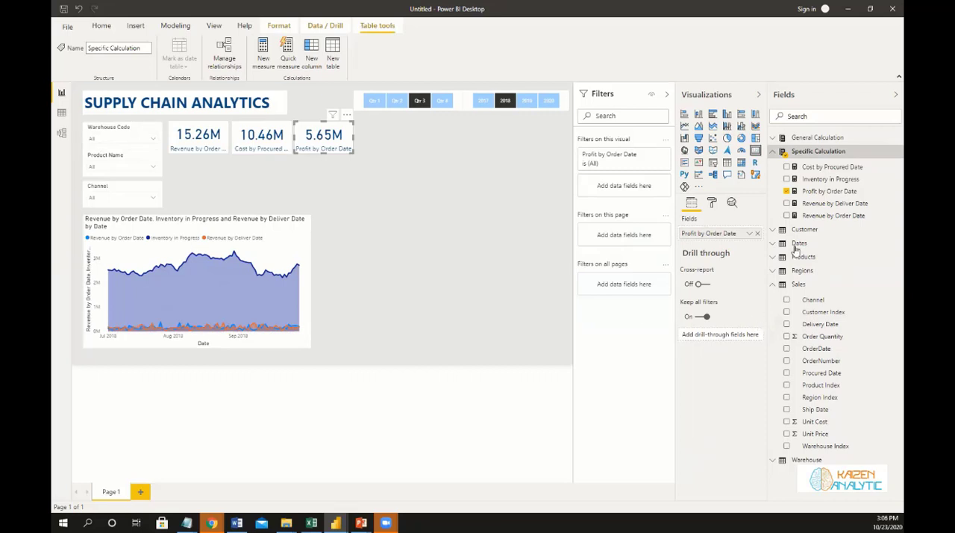
Add a new measure named Transaction by Order Date to the Specific Calculation table.
click(891, 152)
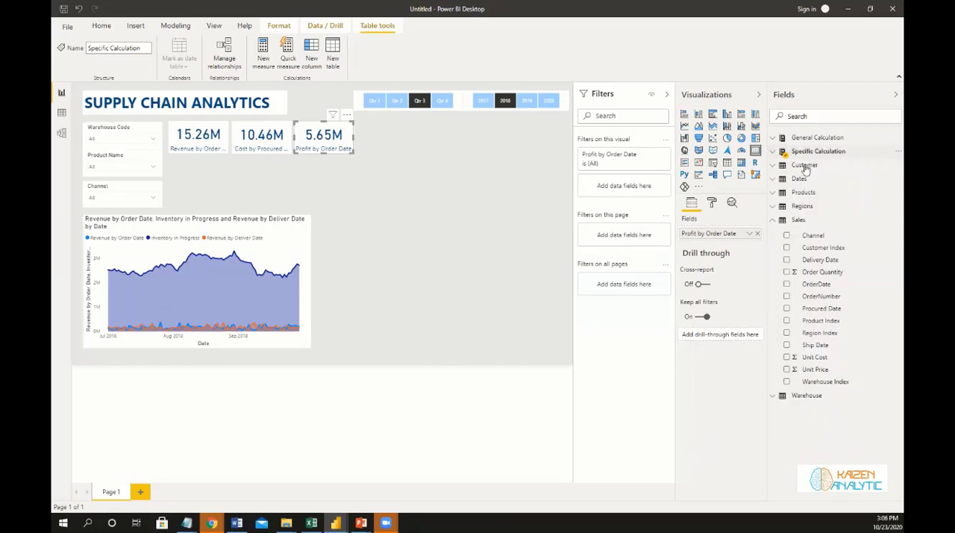
click(891, 152)
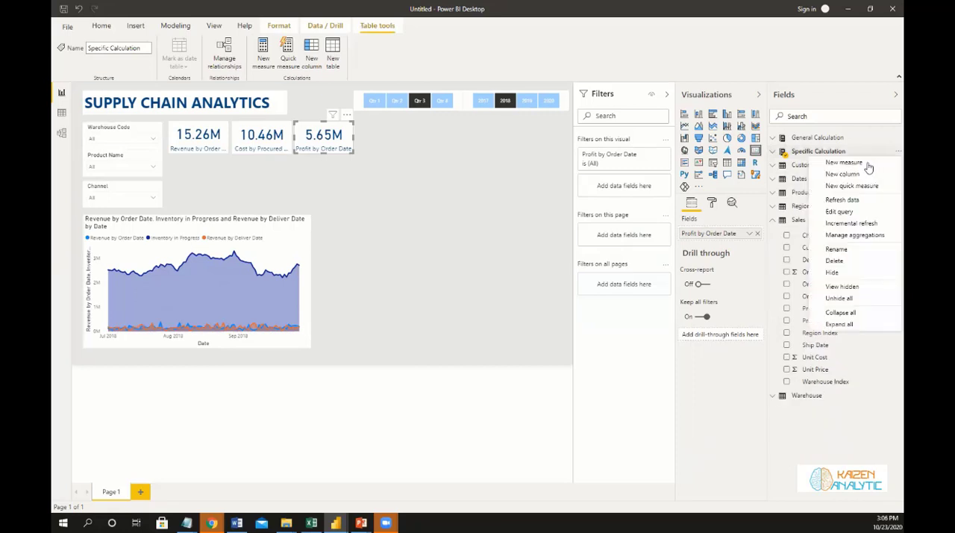
click(876, 178)
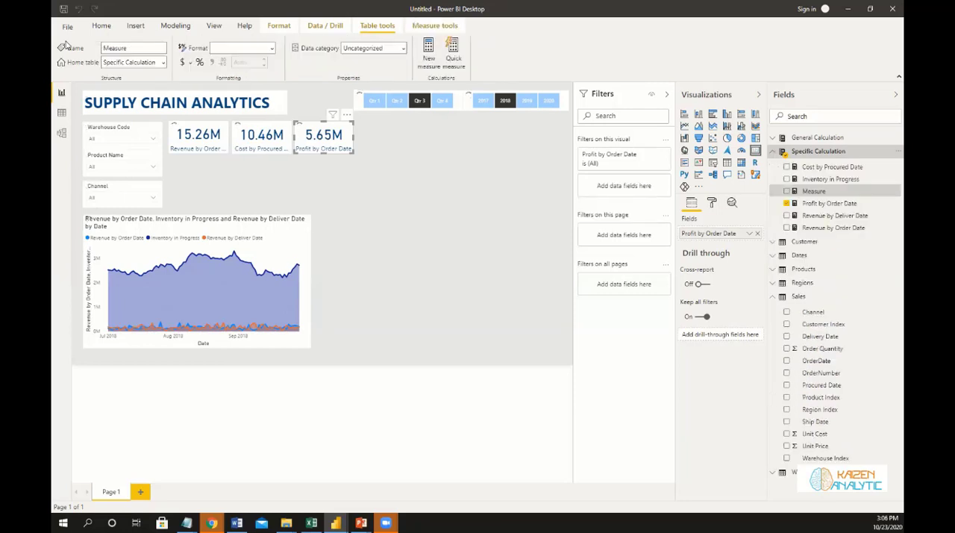
text(T)
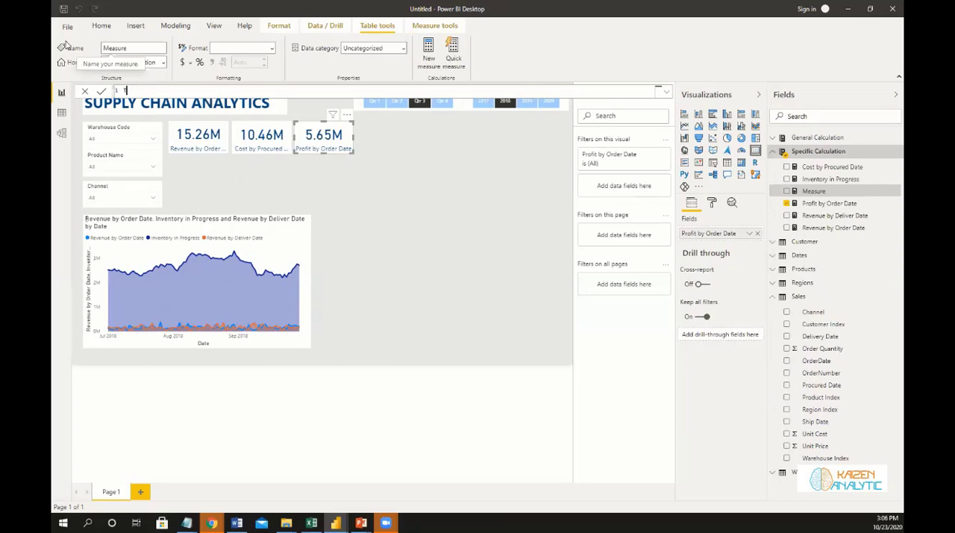
text(ren)
text(sa)
text(ction )
text(by Or)
text(der)
text( Date)
text( = )
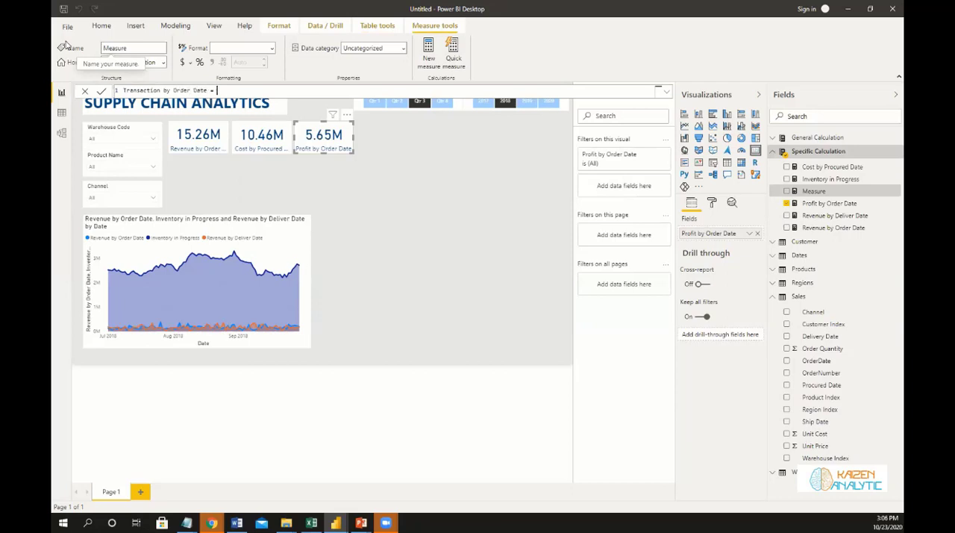
text(Cal)
Write the measure's formula as CALCULATE of [Transactions] with a USERELATIONSHIP filter whose first column is Dates[Date].
key(Tab)
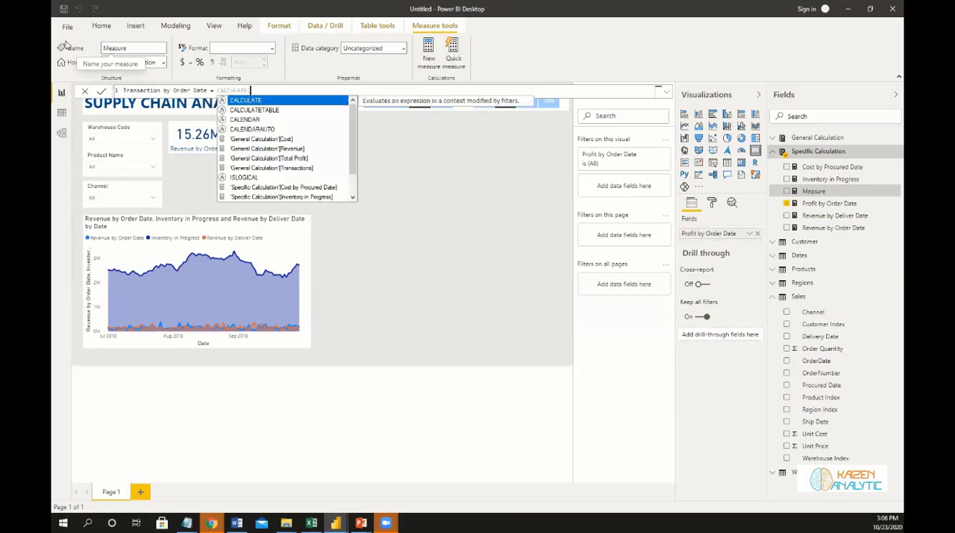
text(()
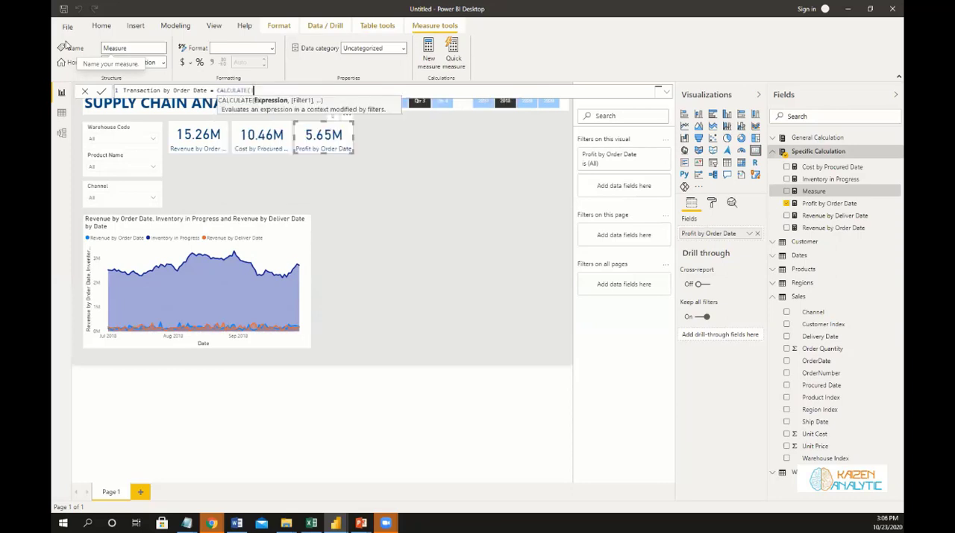
text([Transactions], use)
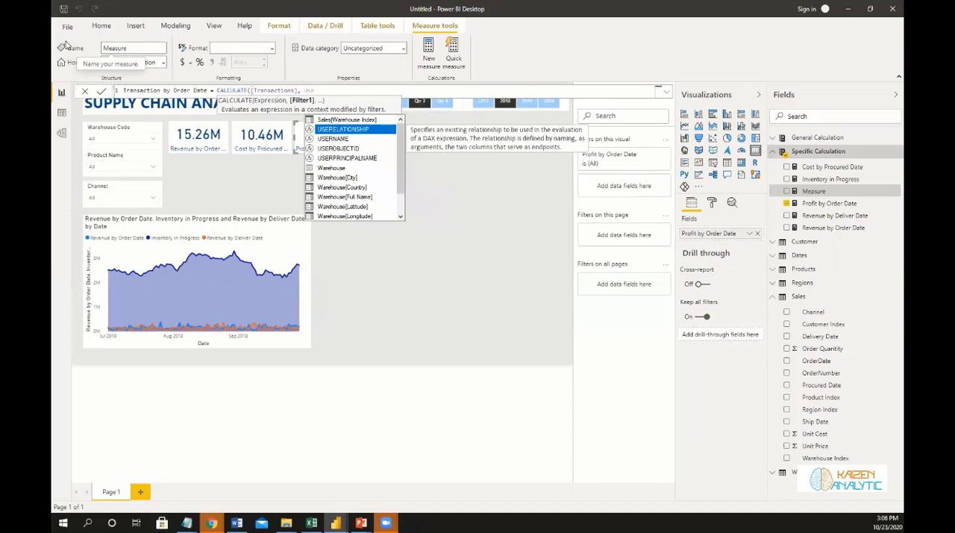
key(Tab)
text(Date)
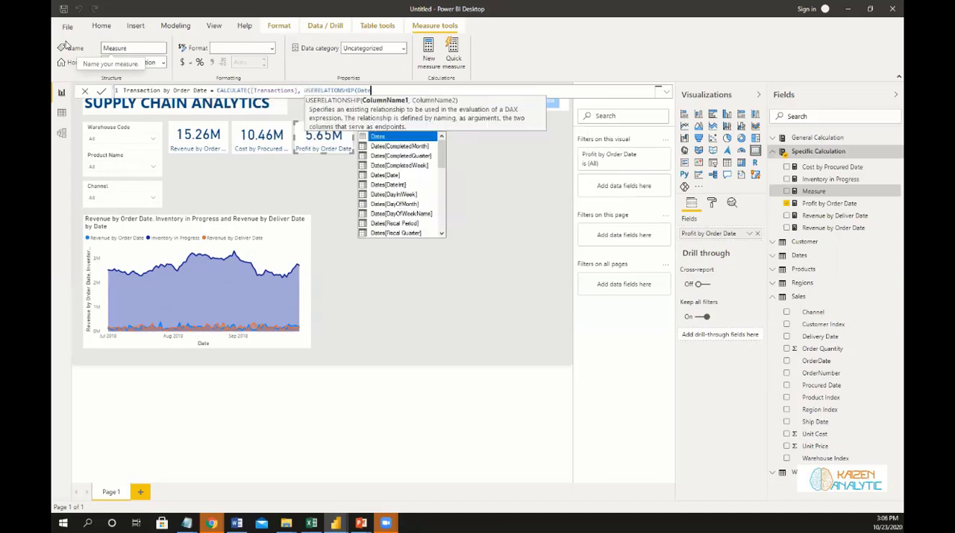
key(Down)
key(Down)
key(Down)
key(Down)
key(Tab)
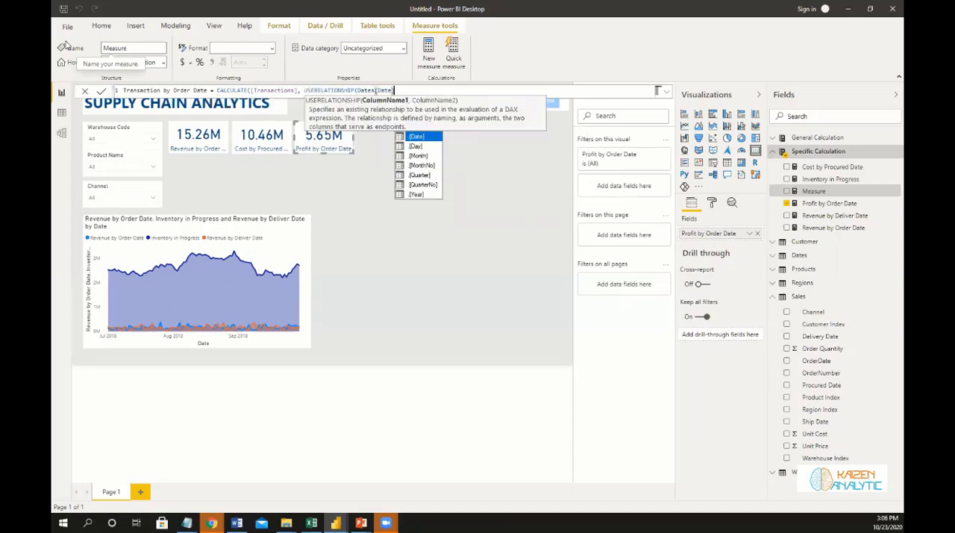
text(], )
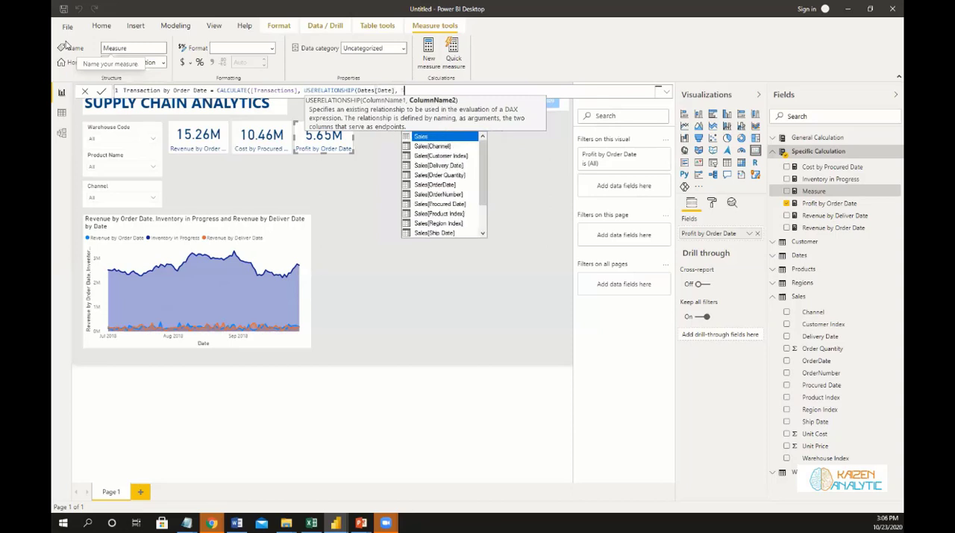
text(Sales[Order Quantity])
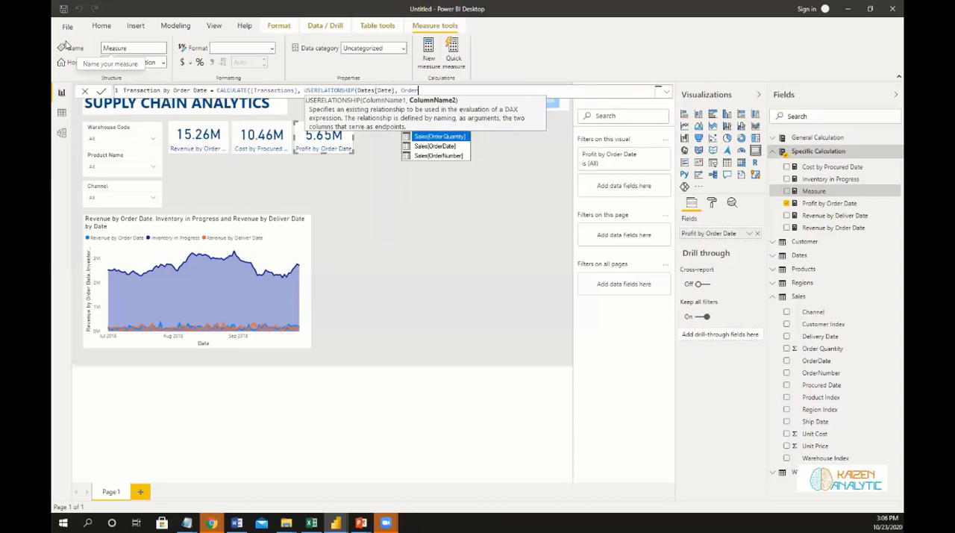
Complete the USERELATIONSHIP filter with Sales[OrderDate] as its second column, close the formula and commit the measure.
key(Tab)
key(BackSpace)
key(BackSpace)
key(BackSpace)
key(BackSpace)
key(BackSpace)
key(BackSpace)
key(BackSpace)
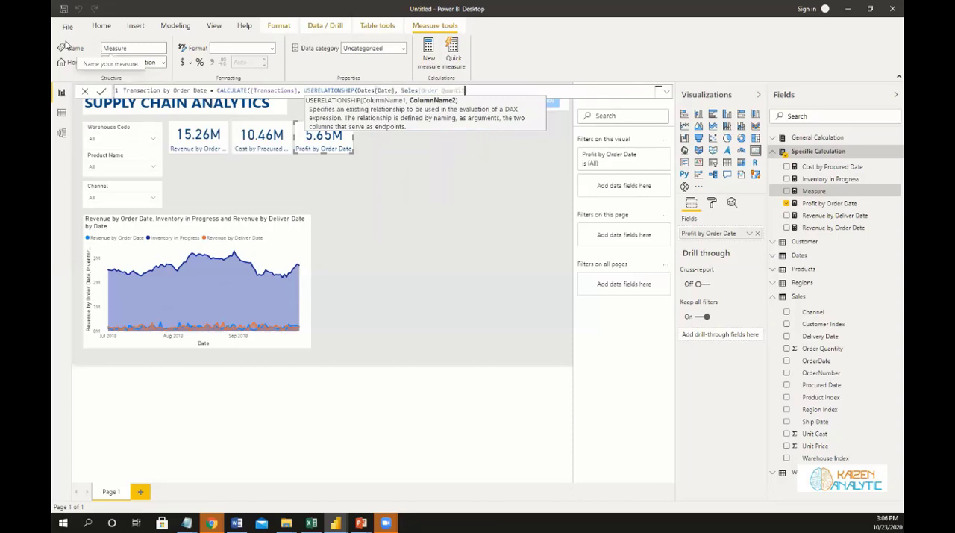
key(BackSpace)
key(BackSpace)
key(BackSpace)
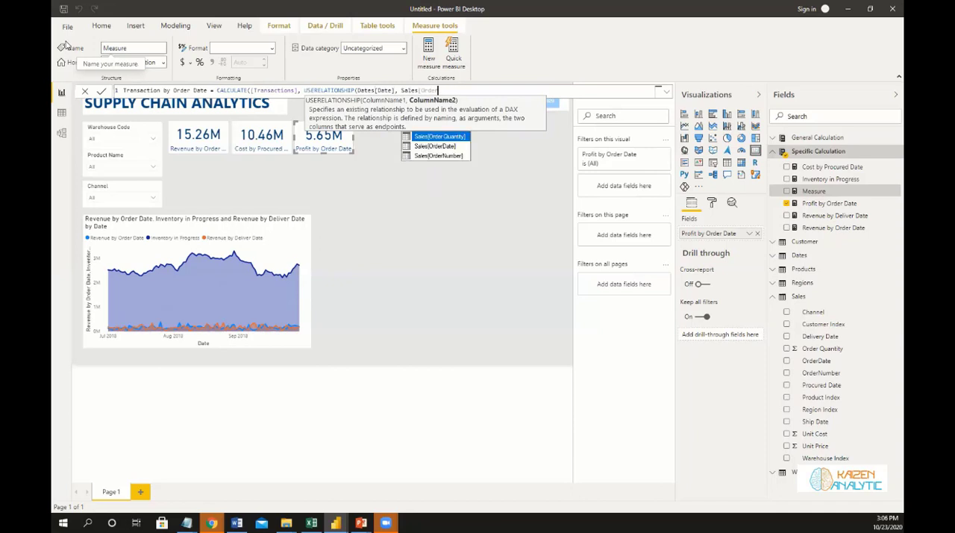
text(D)
key(Tab)
text()))
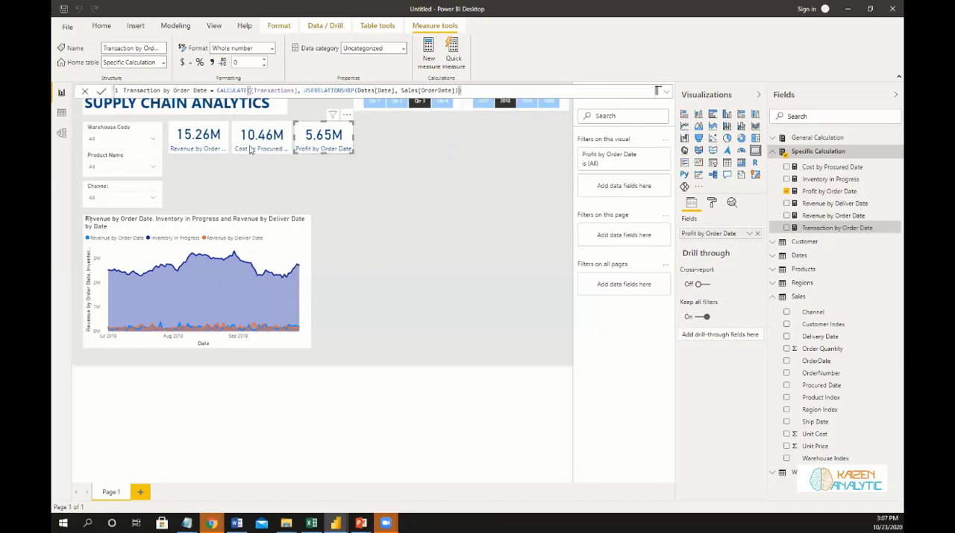
Duplicate the Cost by Procured Date and Profit by Order Date cards together and place the copies fourth and fifth in the card row.
click(253, 151)
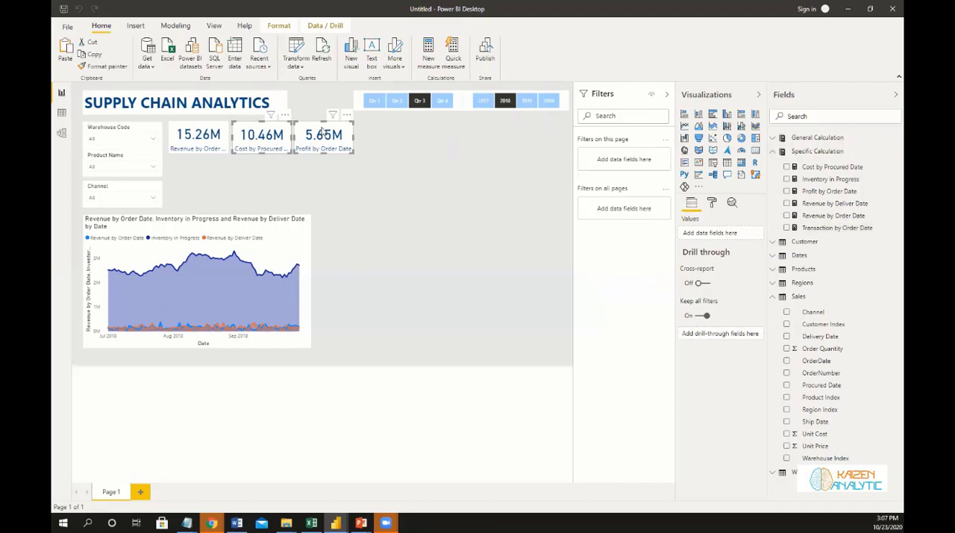
drag(321, 134, 325, 138)
key(ctrl+c)
key(ctrl+v)
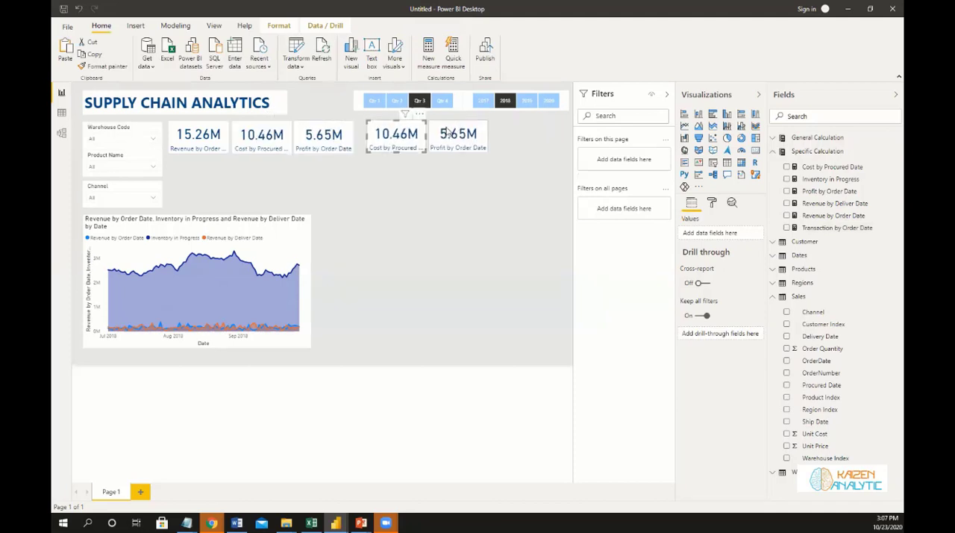
click(443, 132)
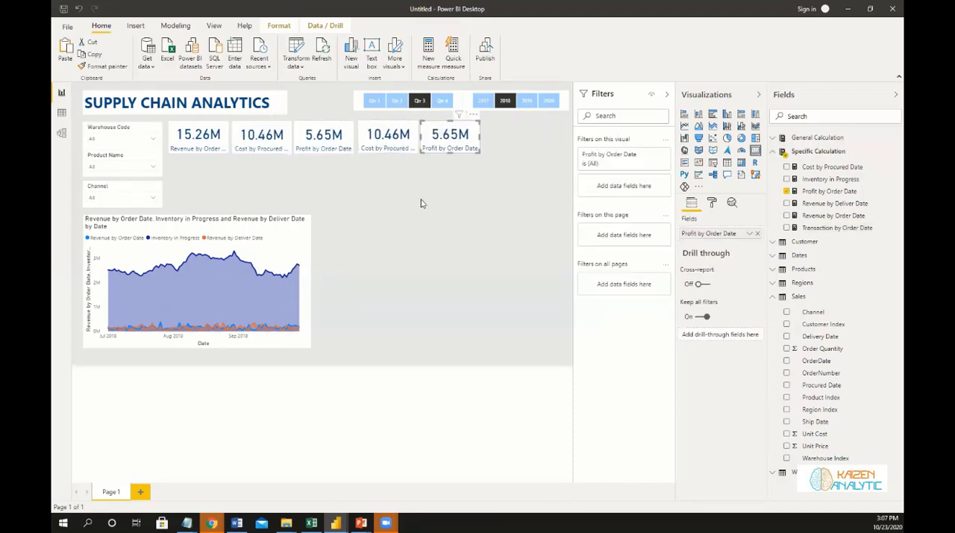
Replace the fourth card's field with Transaction by Order Date from Specific Calculation.
click(416, 159)
click(407, 124)
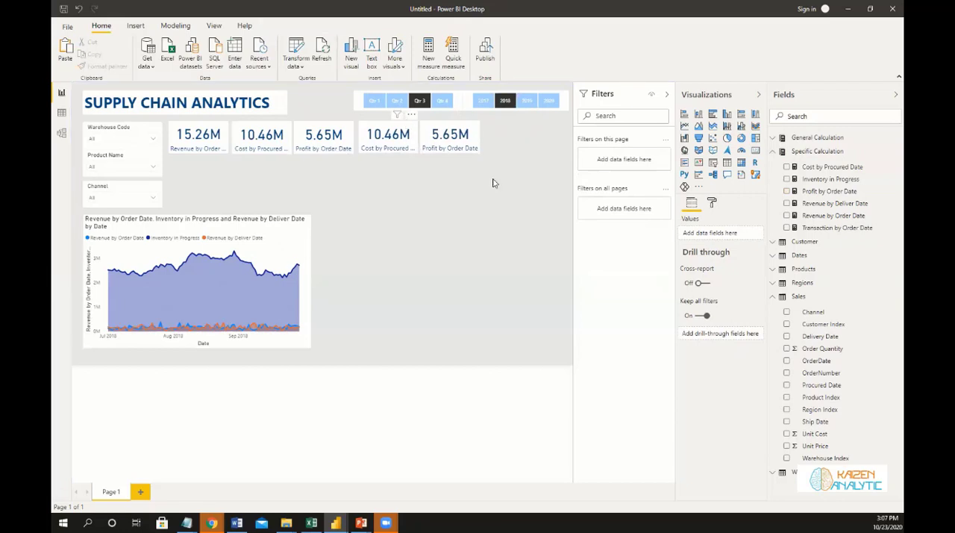
drag(838, 234, 728, 233)
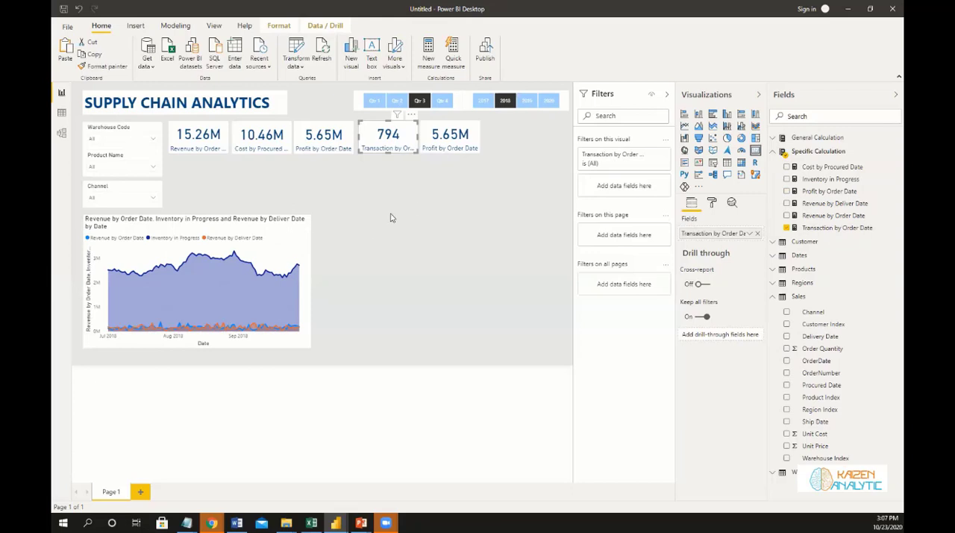
Select the fifth card and add a new measure named Profit Margin % to the Specific Calculation table.
click(450, 131)
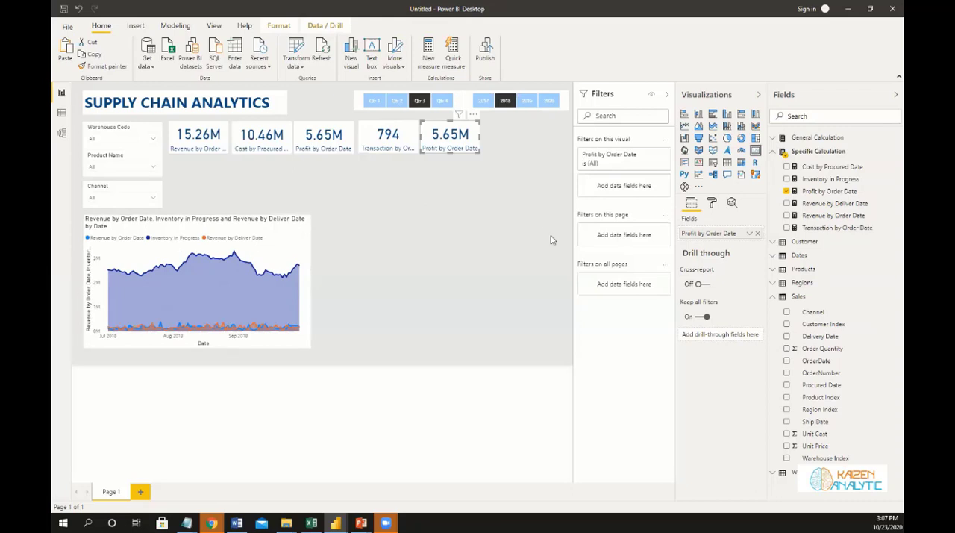
click(894, 153)
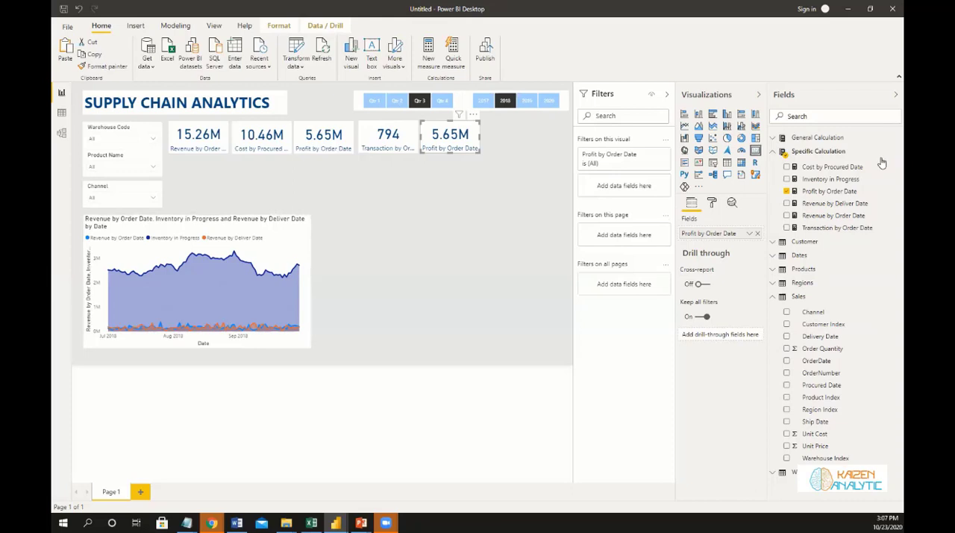
click(219, 90)
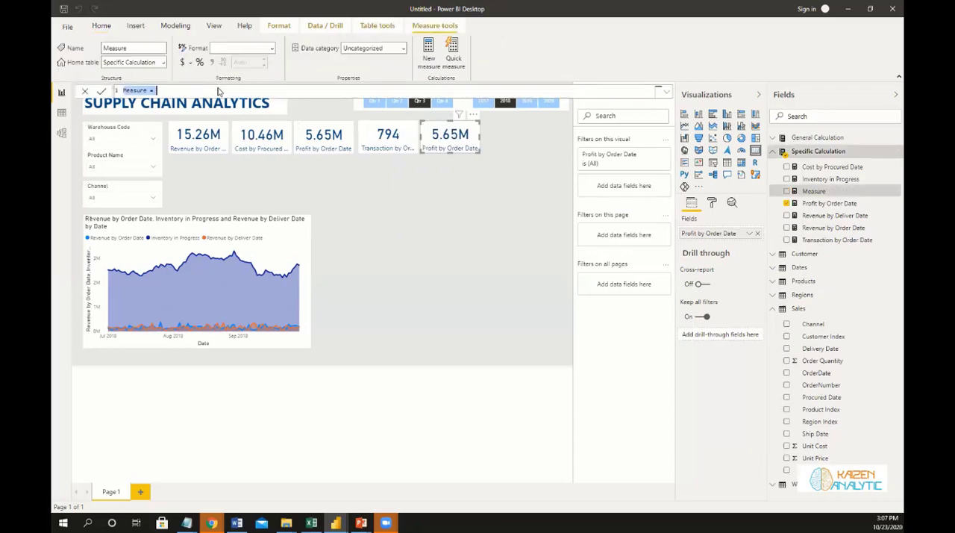
text(Profit Margin % = div)
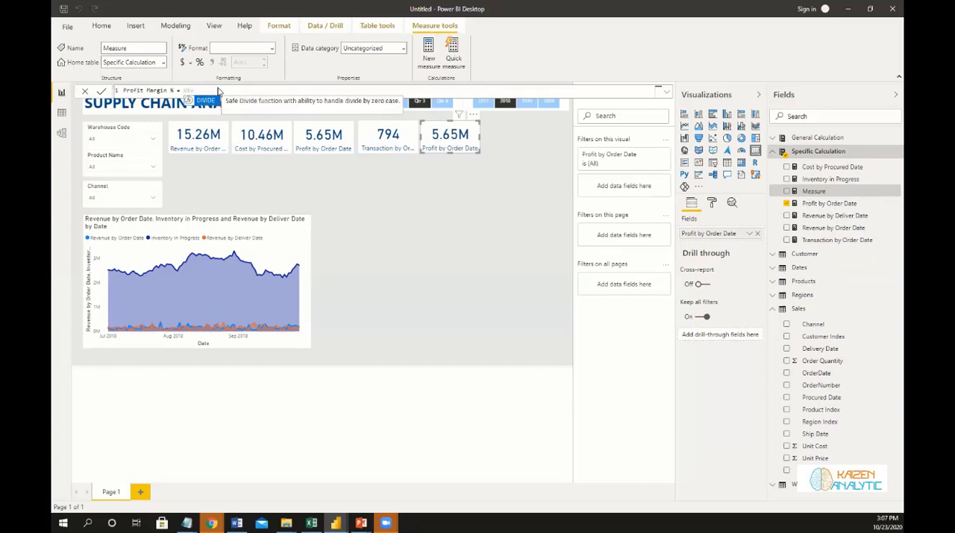
Give the Profit Margin % formula a DIVIDE function with [Profit by Order Date] as the numerator.
key(Tab)
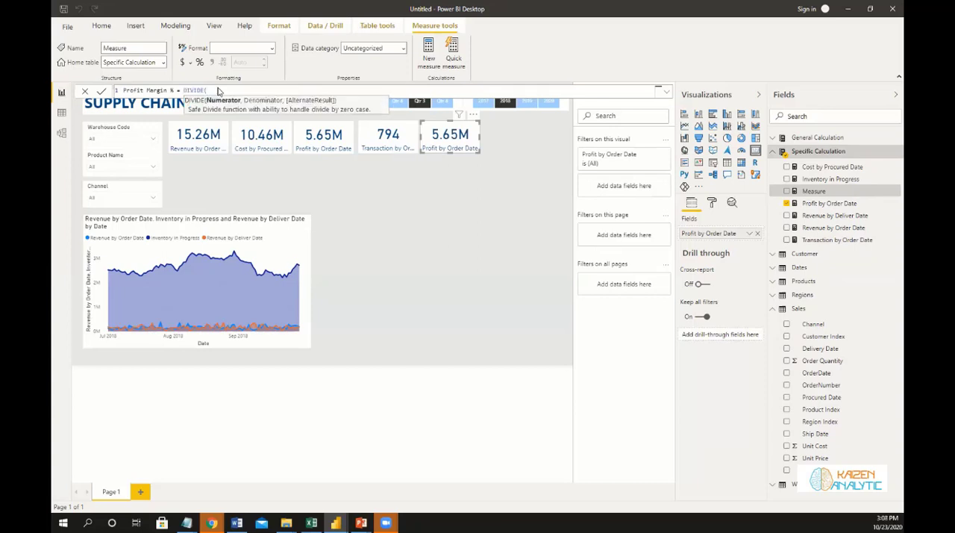
text(p)
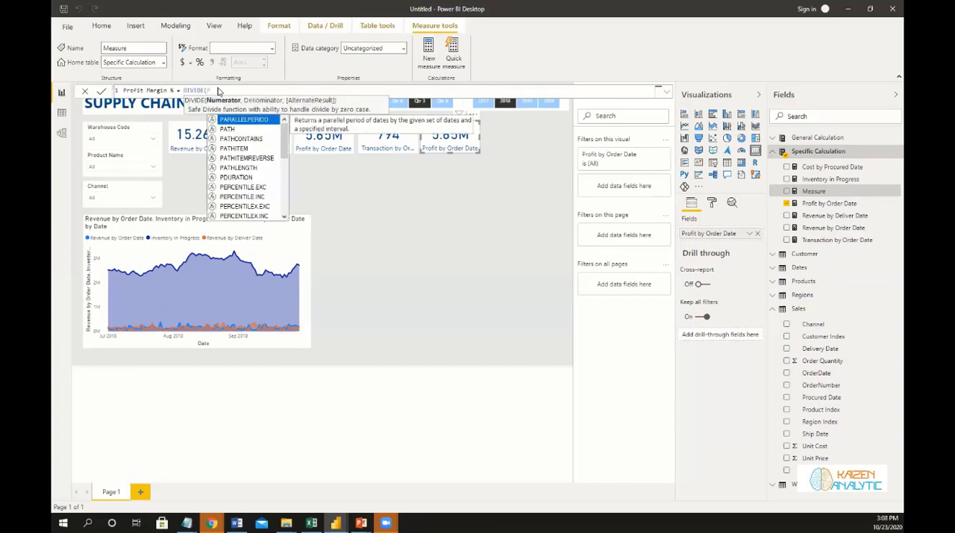
text(ro)
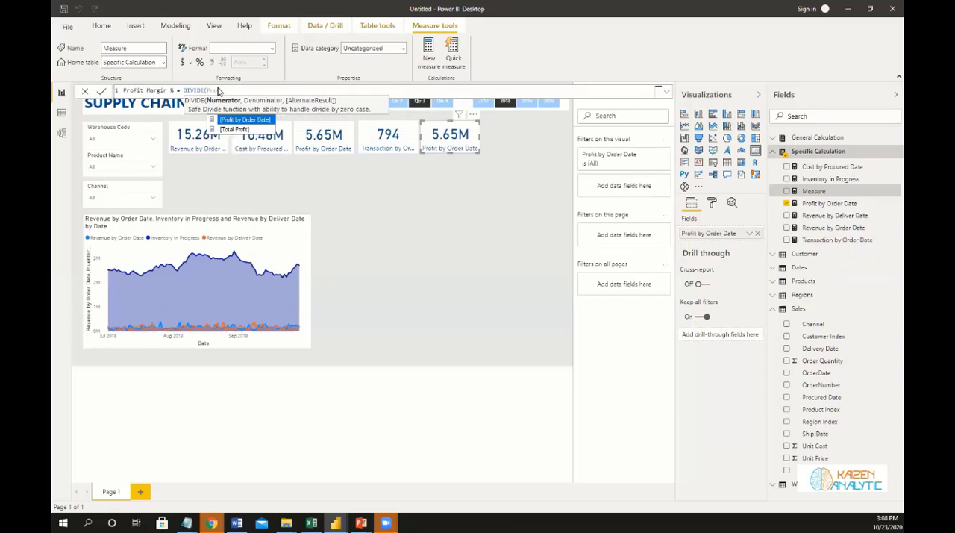
key(Tab)
text(,)
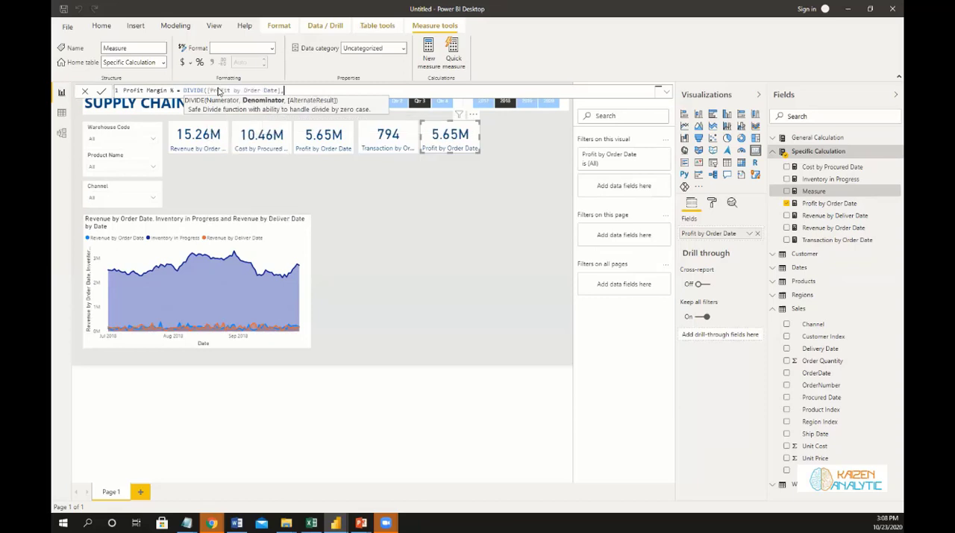
text( Reve)
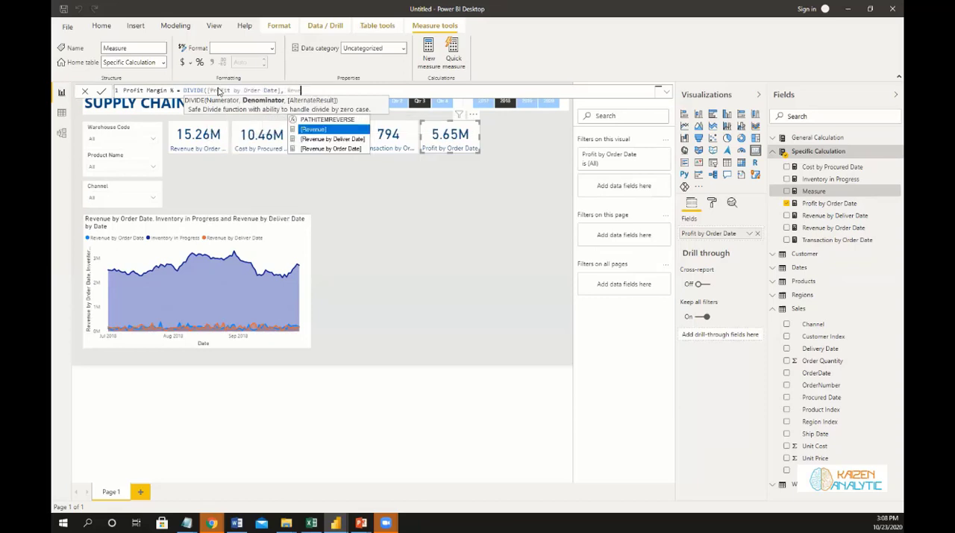
Set [Revenue by Order Date] as the DIVIDE denominator and 0 as the alternate result, and commit the measure.
key(Down)
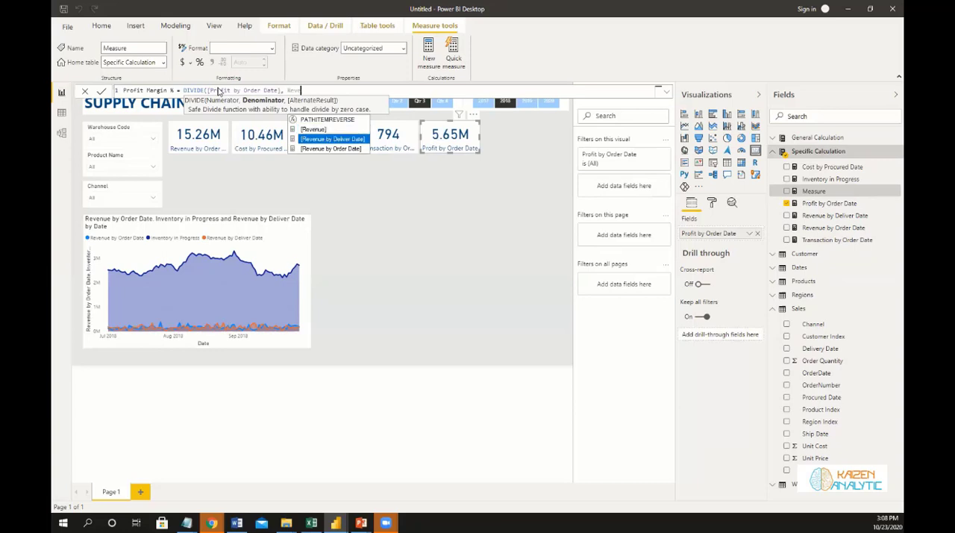
key(Down)
key(Tab)
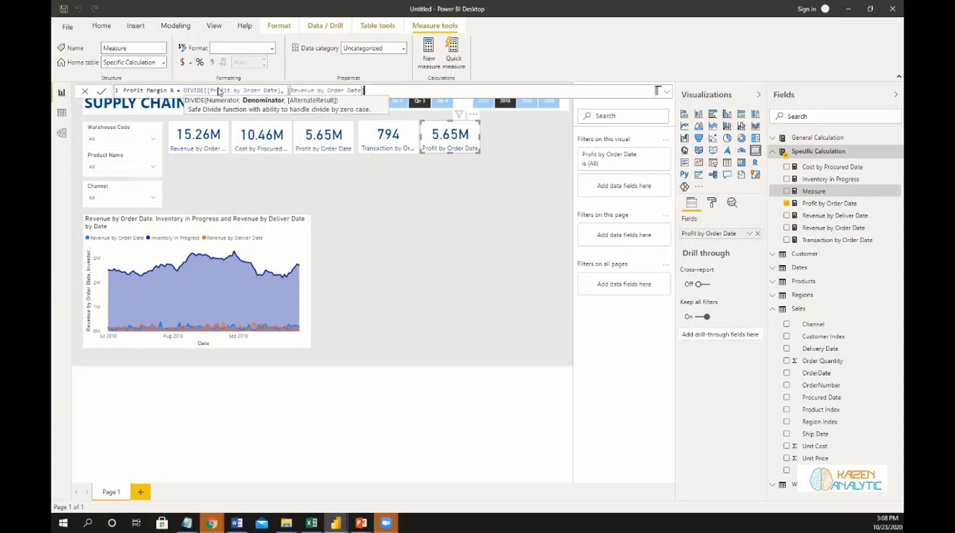
text())
text(, 0)
text())
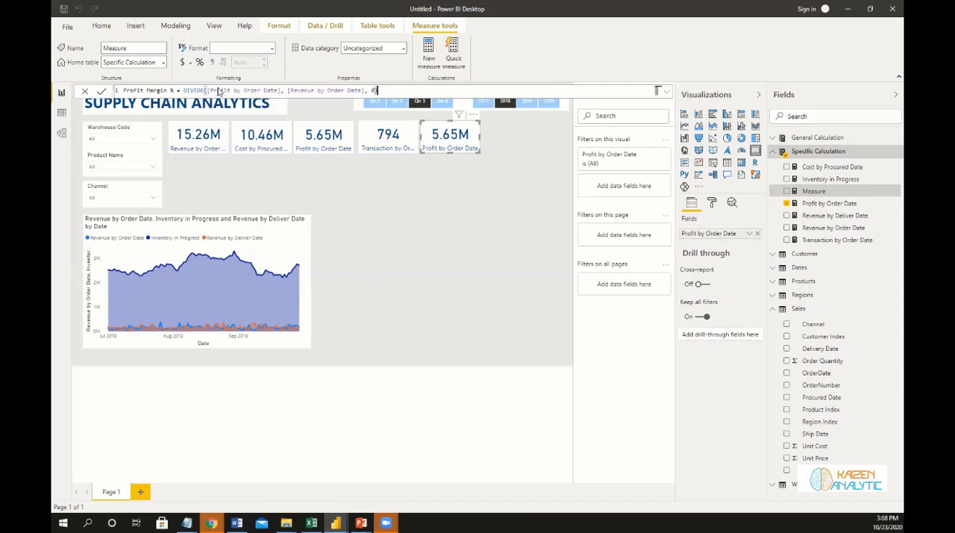
click(101, 91)
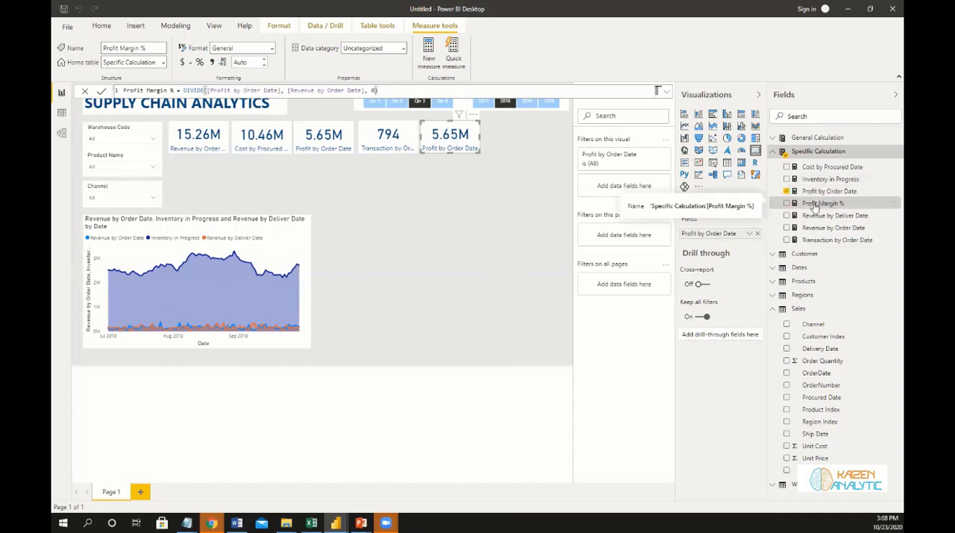
Replace the fifth card's field with Profit Margin % and format the measure as a percentage with 0 decimal places.
drag(793, 213, 716, 235)
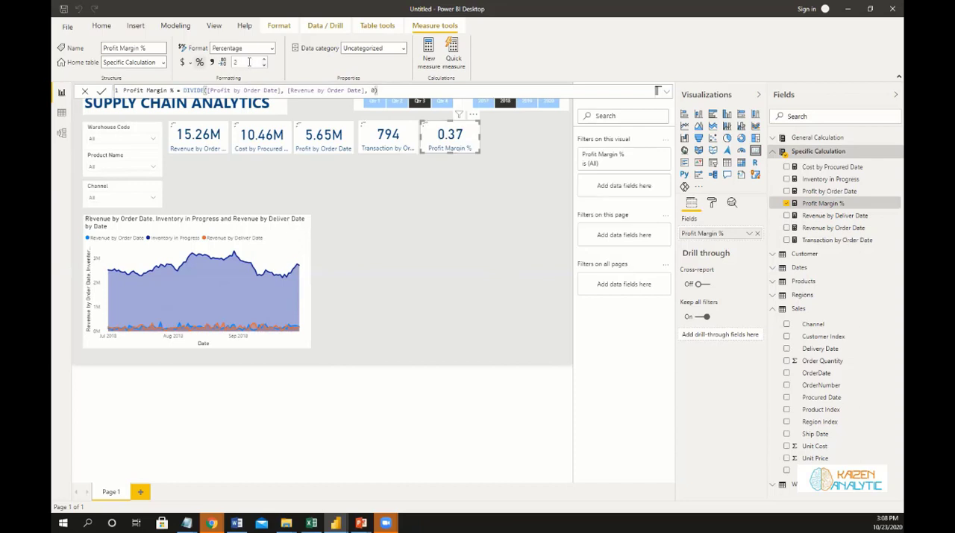
double_click(249, 62)
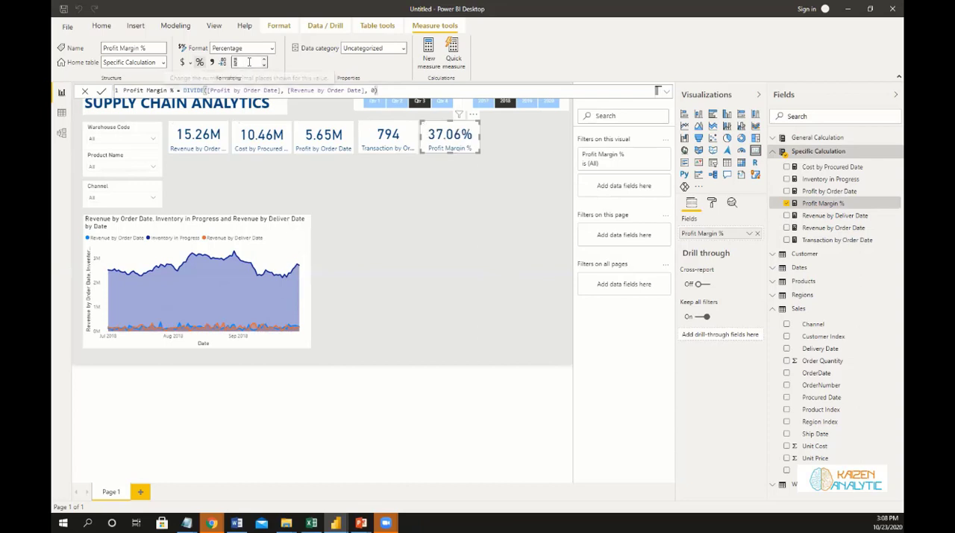
text(0)
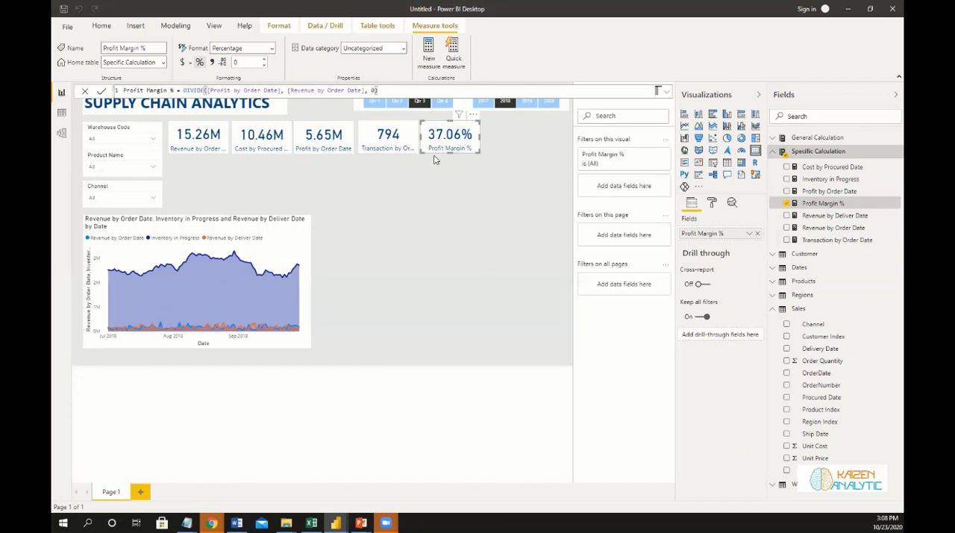
click(445, 127)
Widen the five KPI cards and space them evenly in one row between the slicers and the page's right edge.
drag(469, 131, 503, 140)
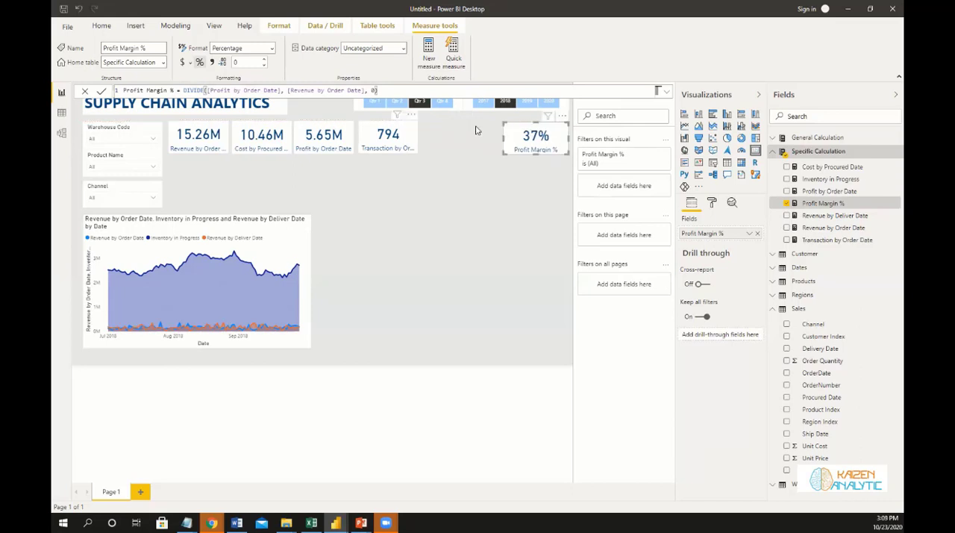
drag(402, 132, 423, 139)
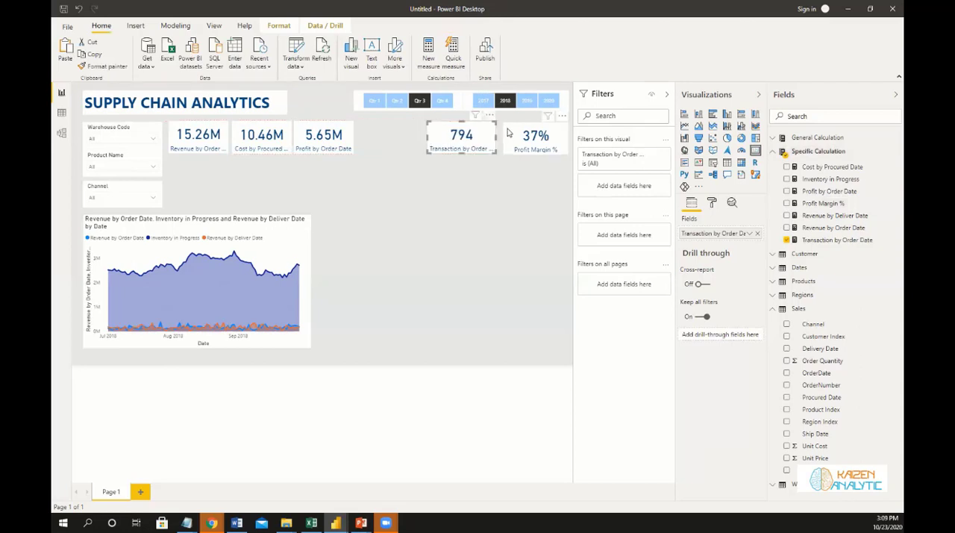
click(506, 132)
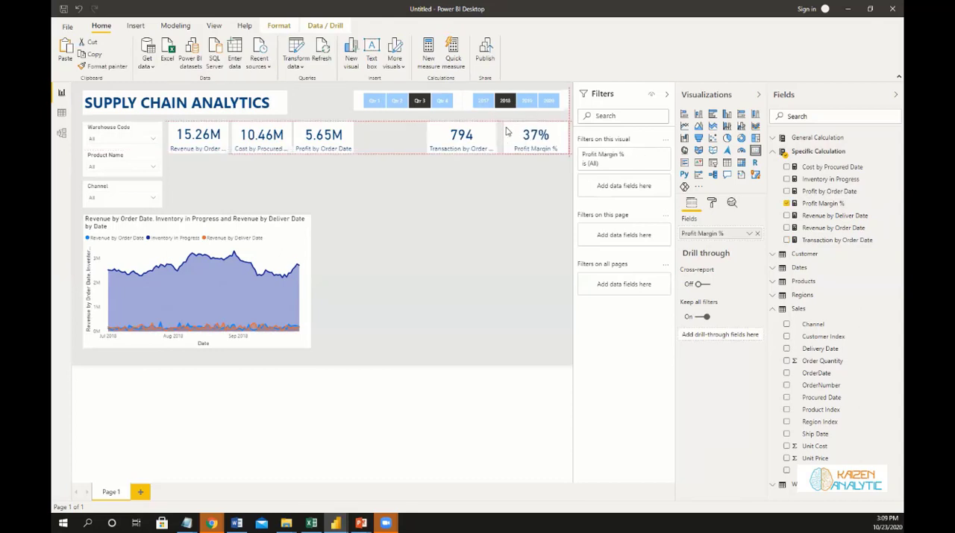
drag(314, 130, 351, 135)
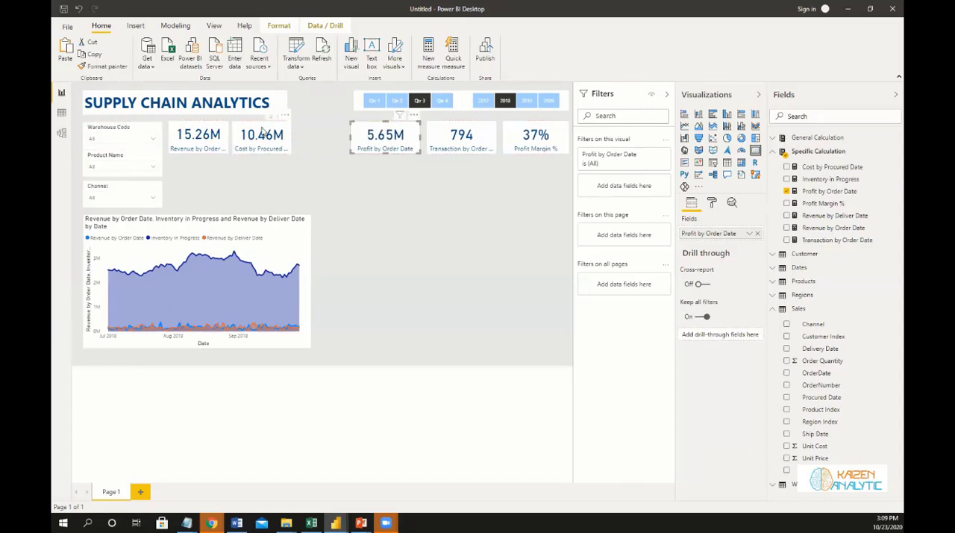
drag(259, 130, 276, 140)
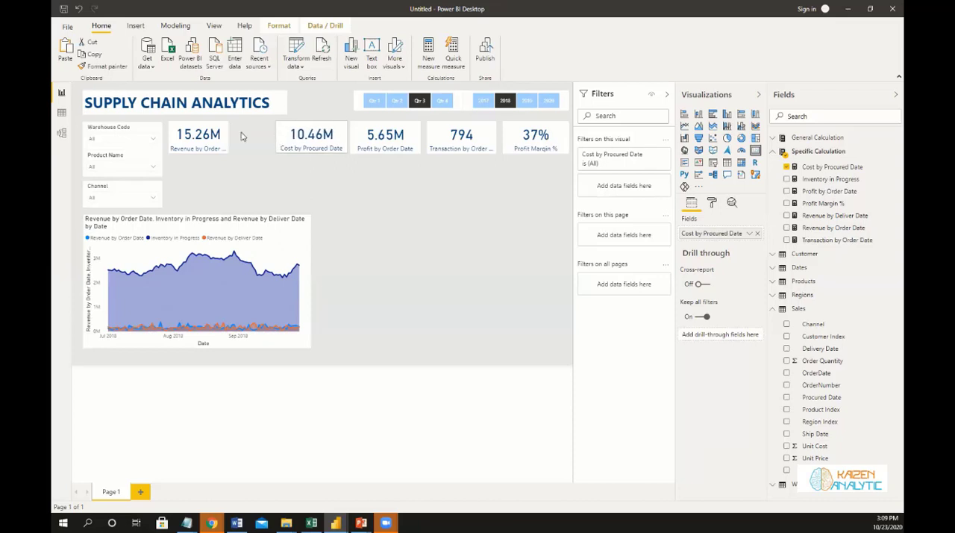
drag(215, 133, 196, 139)
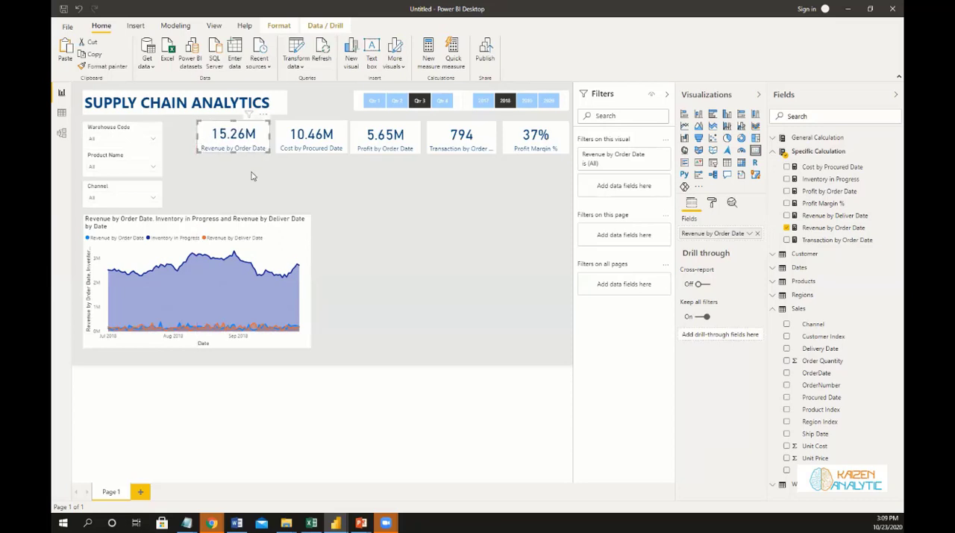
click(337, 191)
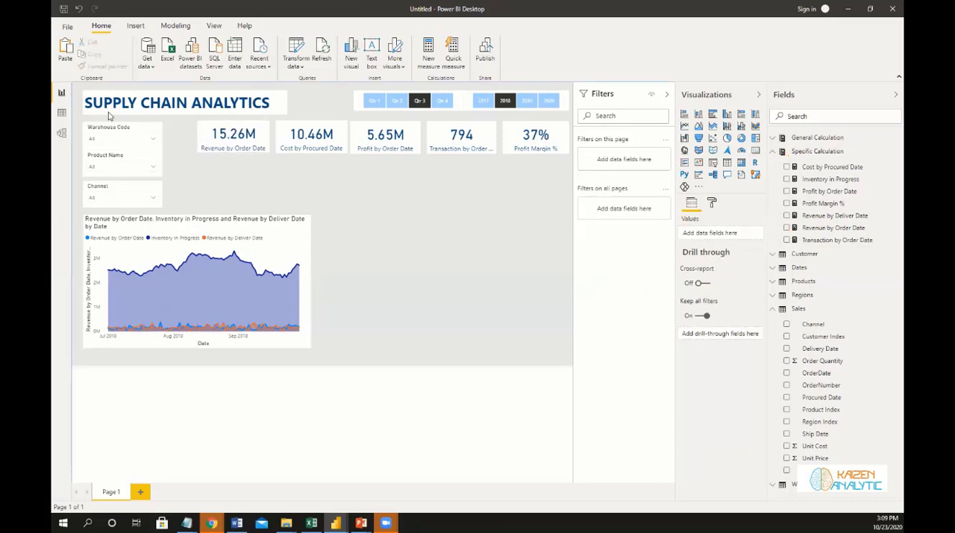
Widen the Warehouse Code, Product Name and Channel slicers to a matching width and even out the vertical spacing between them.
click(158, 134)
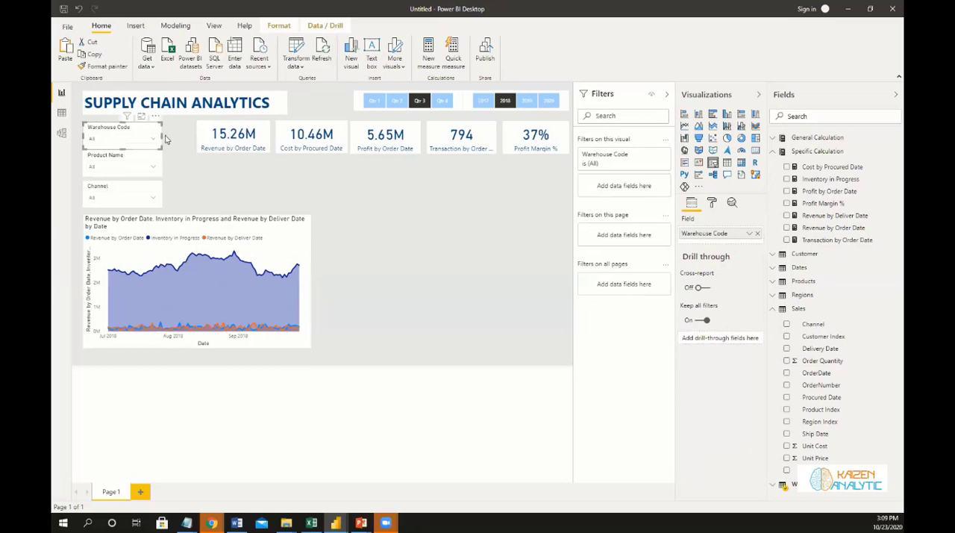
drag(162, 138, 186, 137)
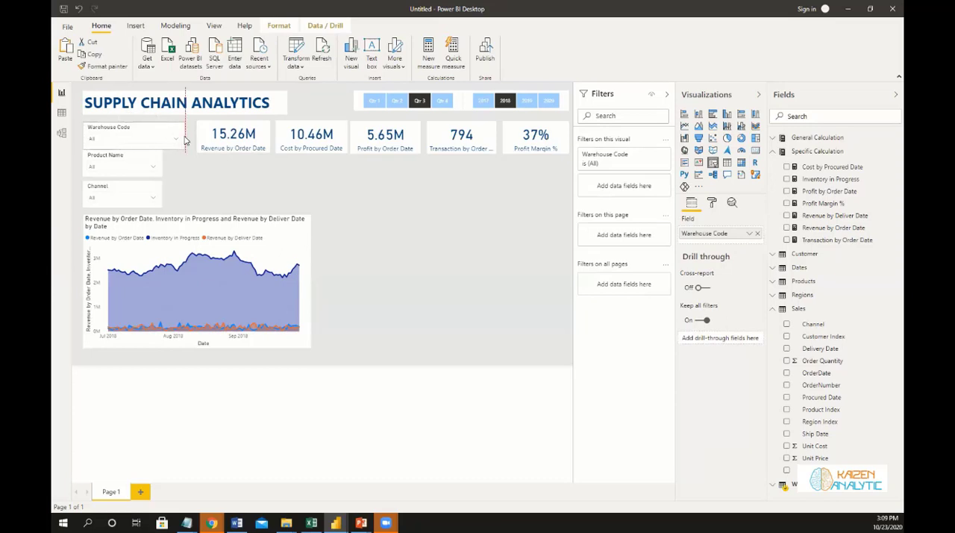
click(155, 164)
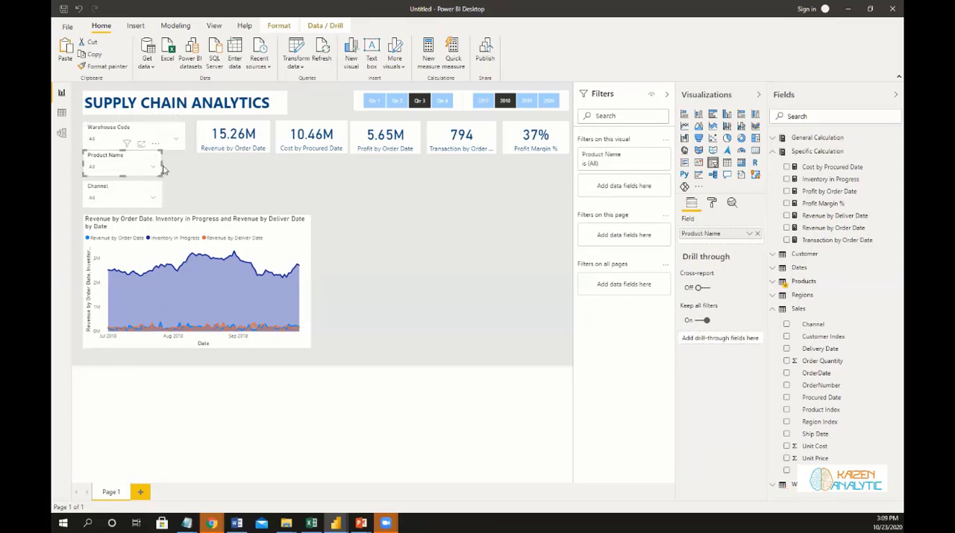
drag(180, 165, 186, 194)
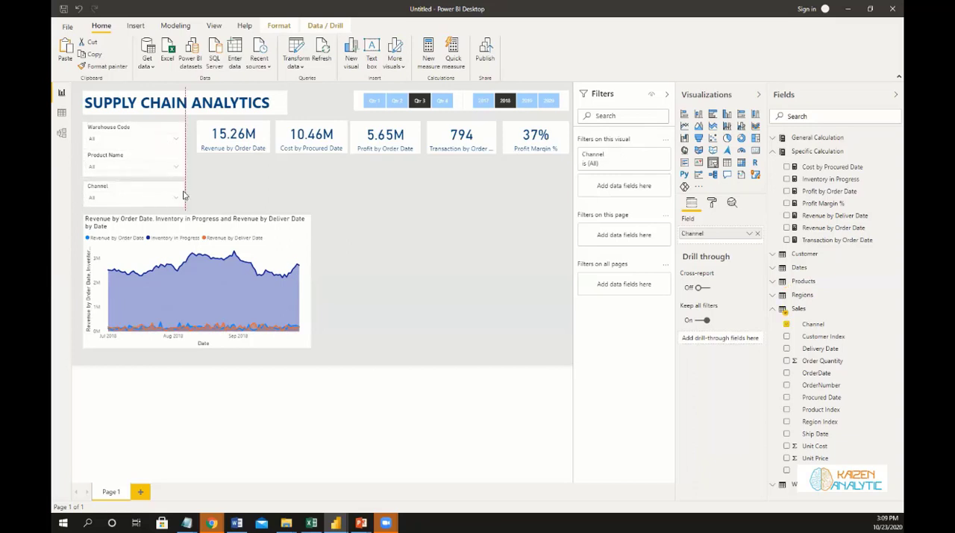
click(129, 155)
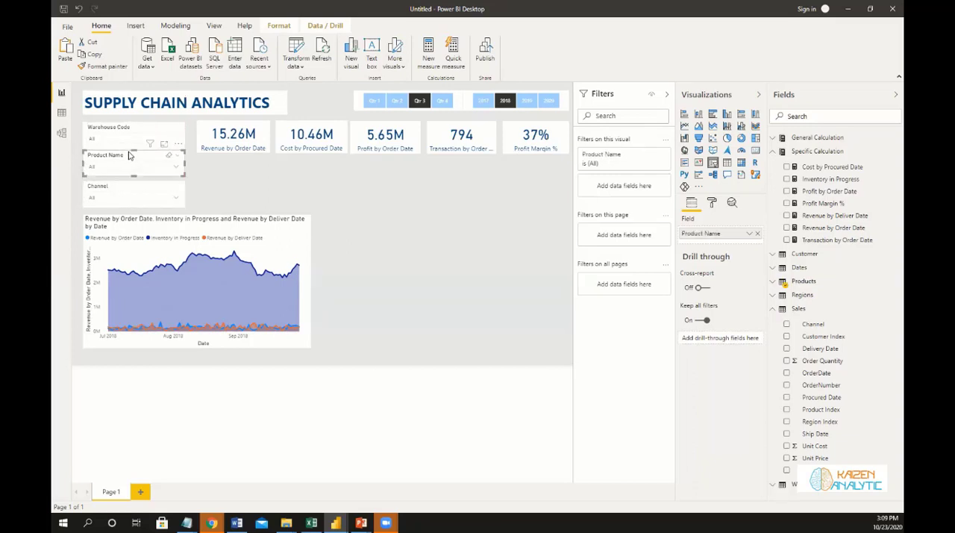
click(277, 190)
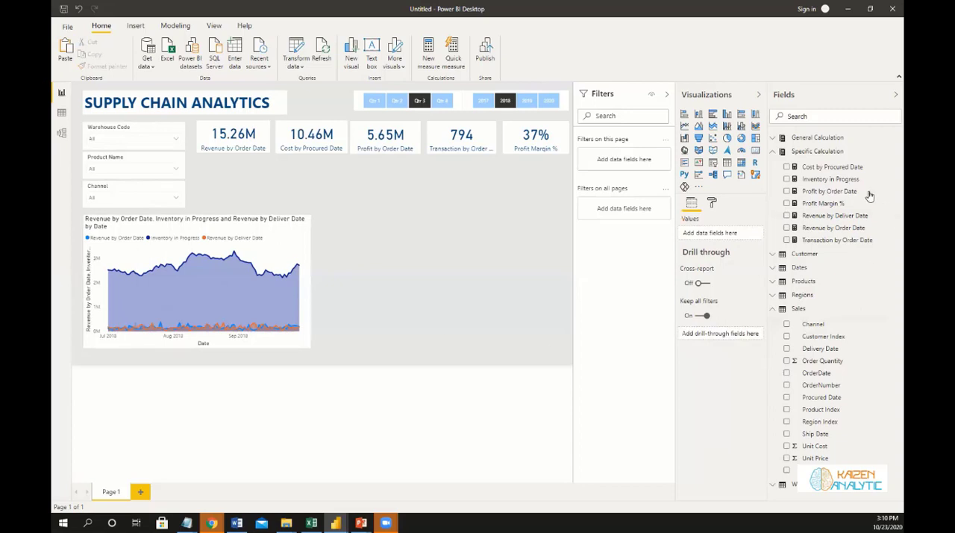
Add a measure named Top 5 Porducts by Profit % to the Specific Calculation table and start its formula with CALCULATE.
click(893, 151)
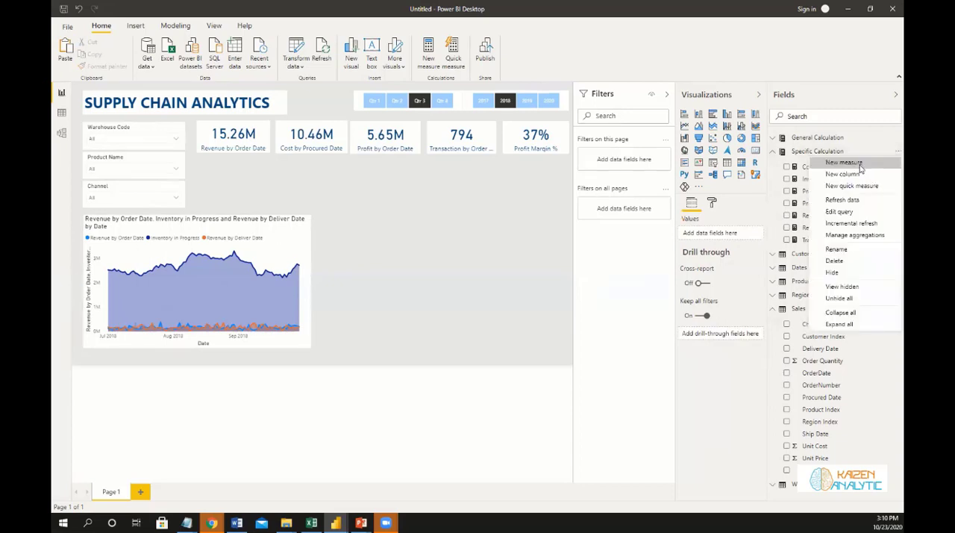
click(131, 91)
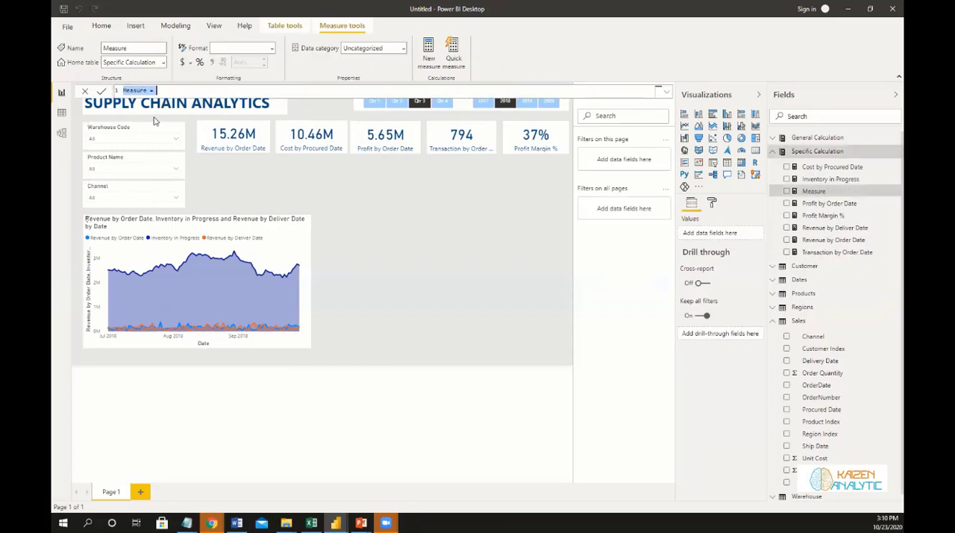
text(T)
text(e)
text(p)
text( 5 Pro)
text(ducts)
text( by)
text( Profit)
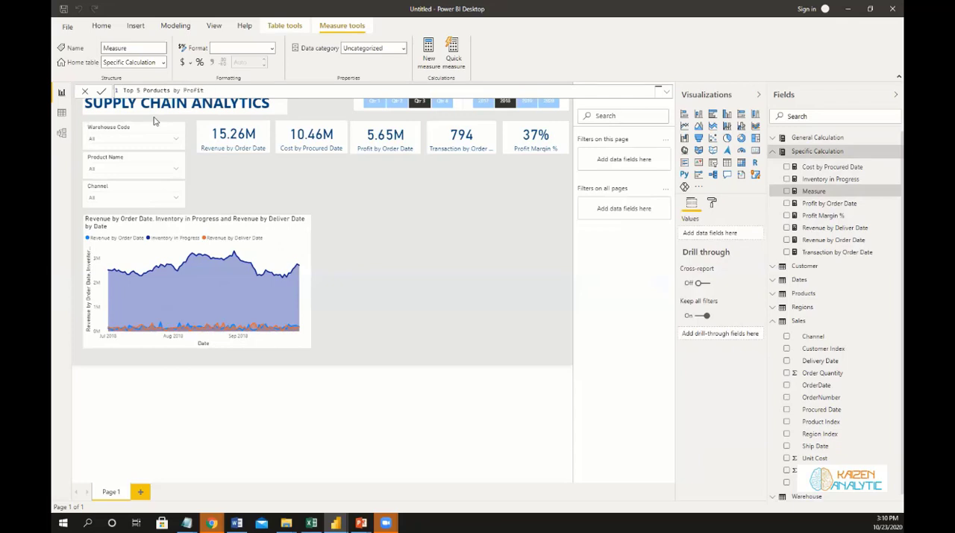
text( % = Ca)
key(Tab)
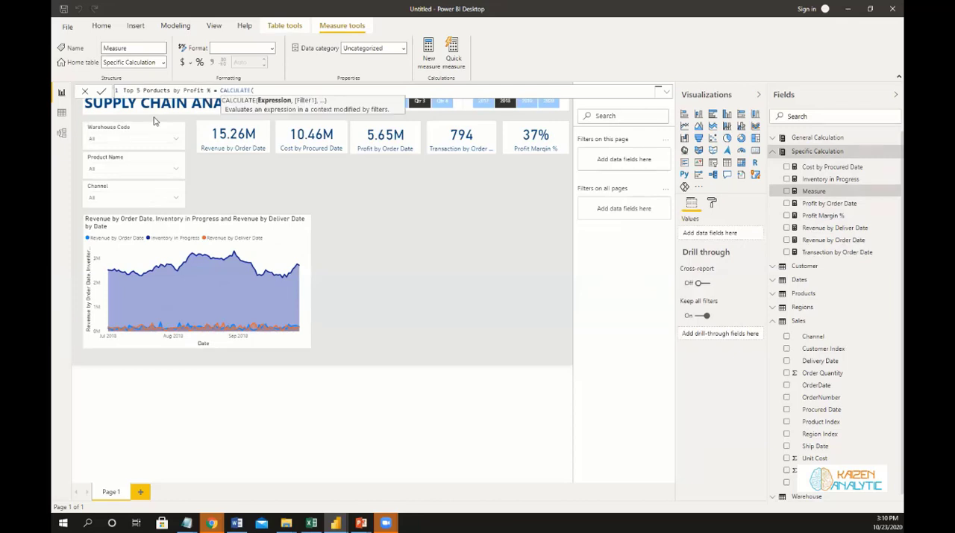
key(shift+Return)
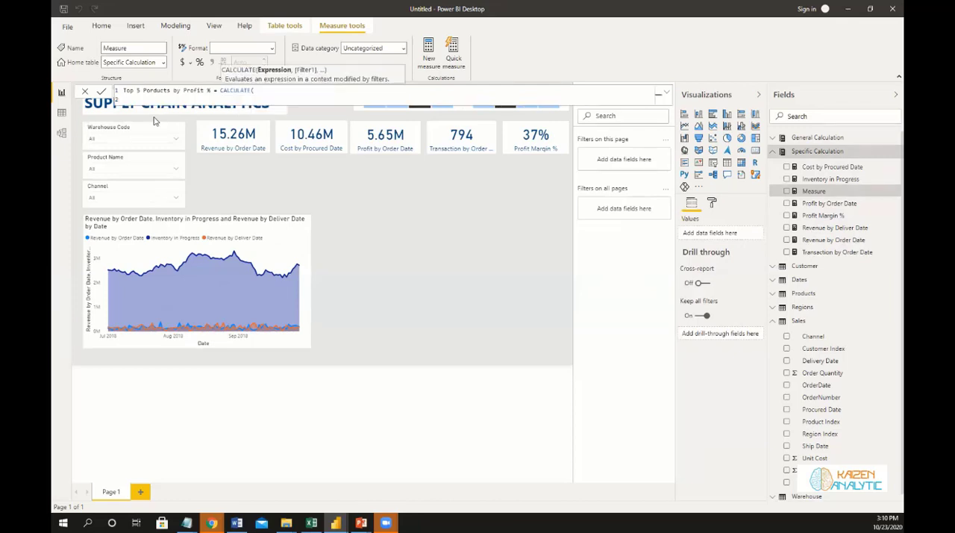
Set [Profit Margin %] as the CALCULATE expression on the formula's second line.
text(Profit)
click(155, 121)
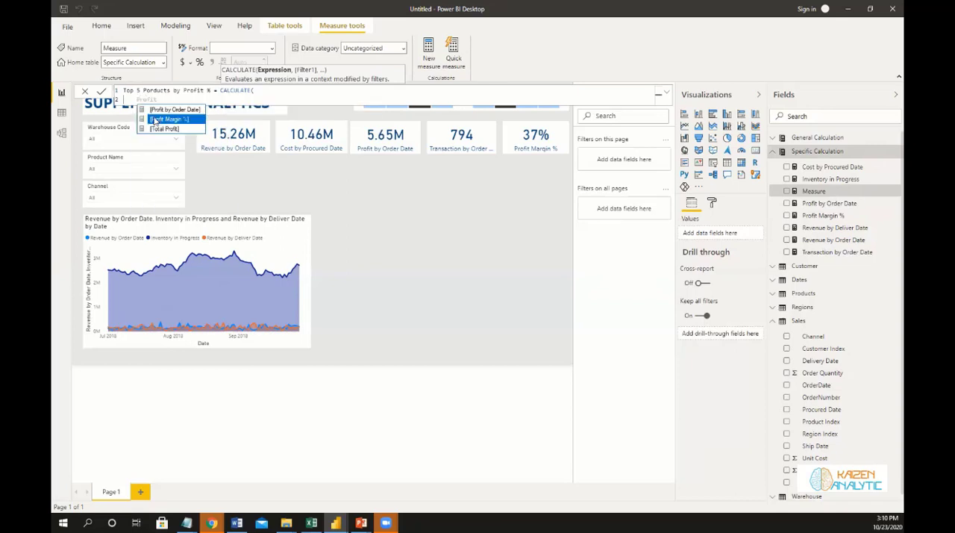
double_click(155, 121)
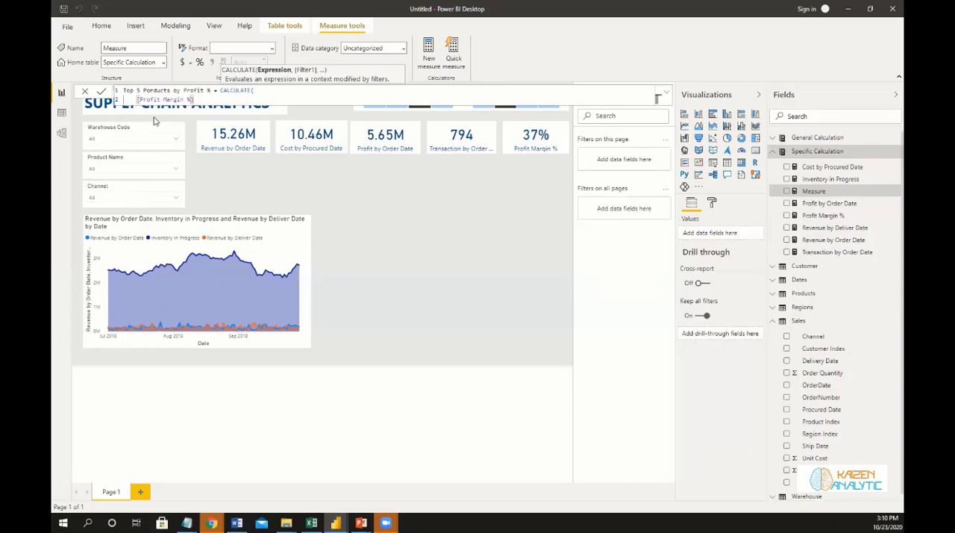
text(,)
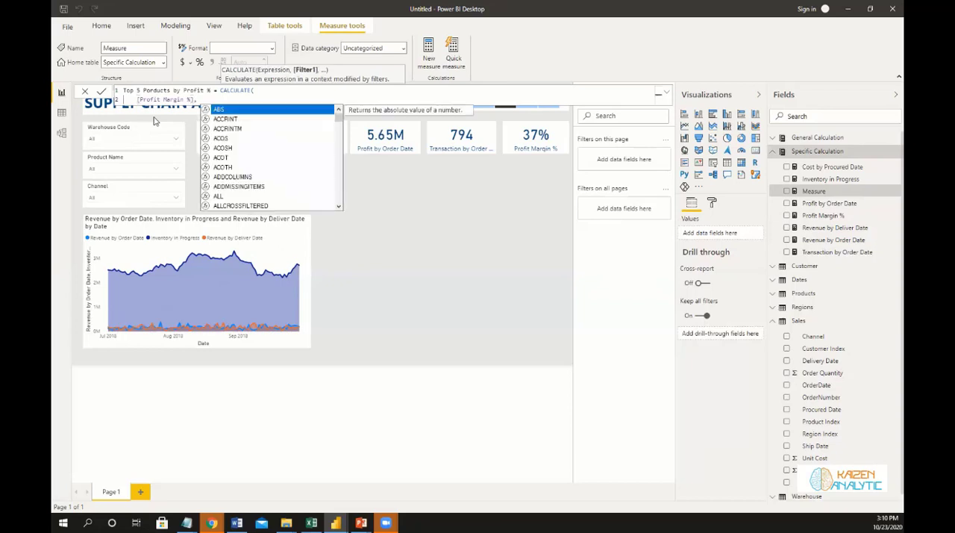
Add a TOPN function on a third line as the CALCULATE filter, with 5 as the number of rows.
key(shift+Return)
text(T)
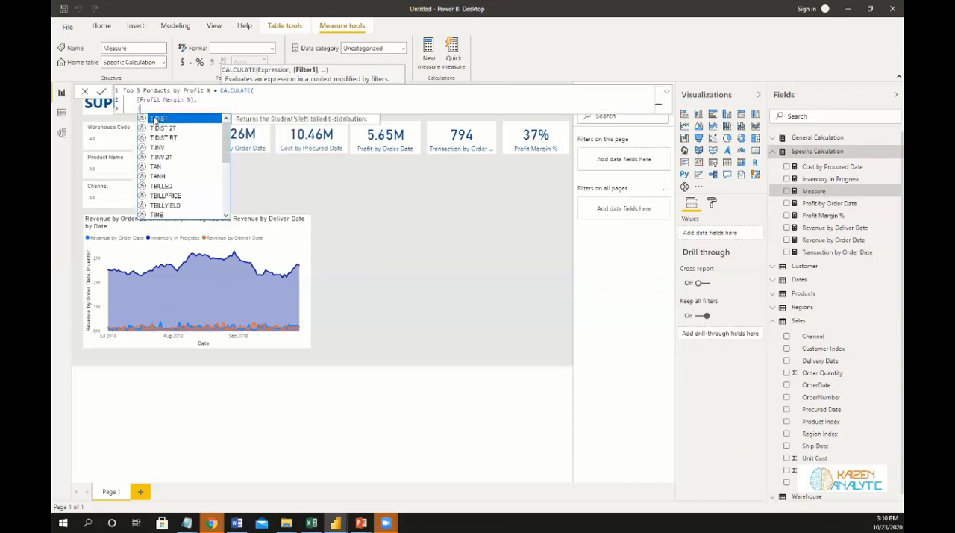
text(op)
click(155, 119)
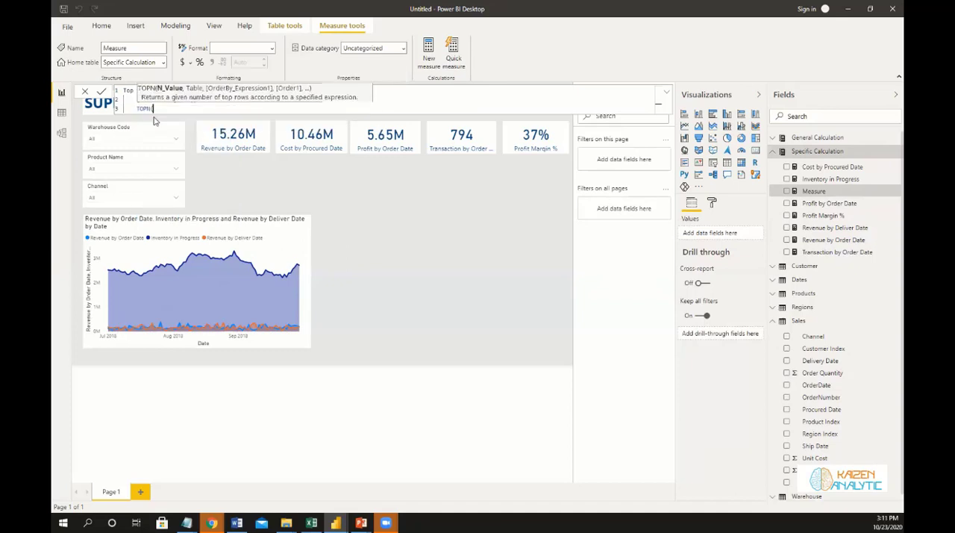
text(5, )
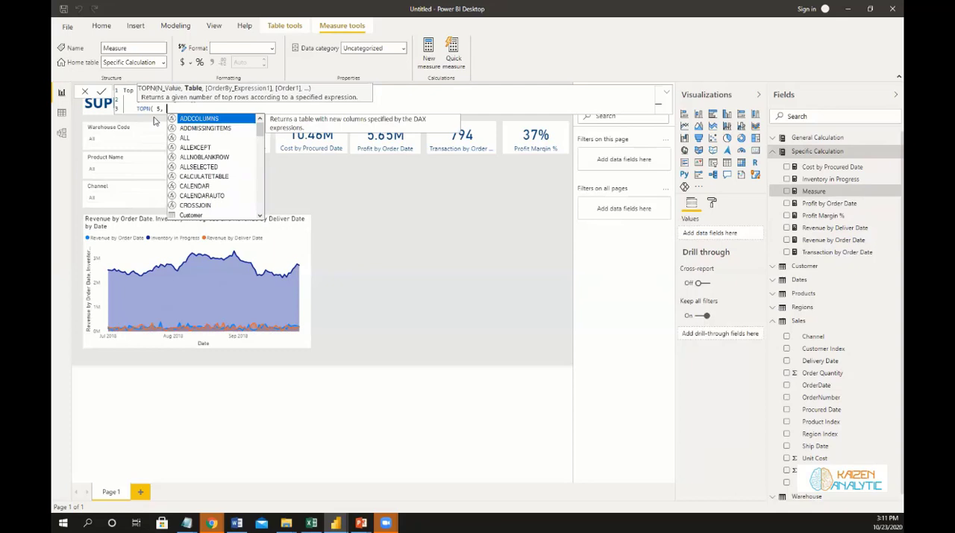
text(ALL)
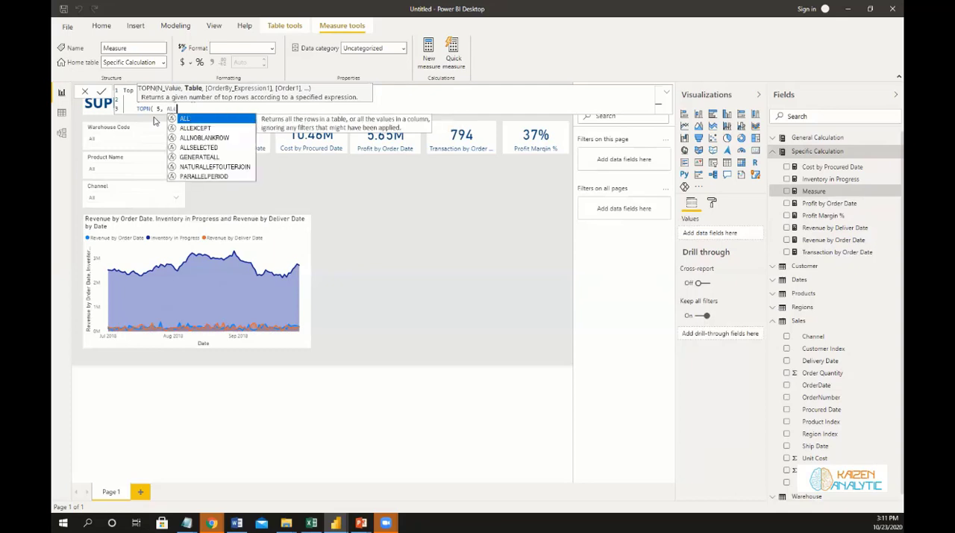
text(()
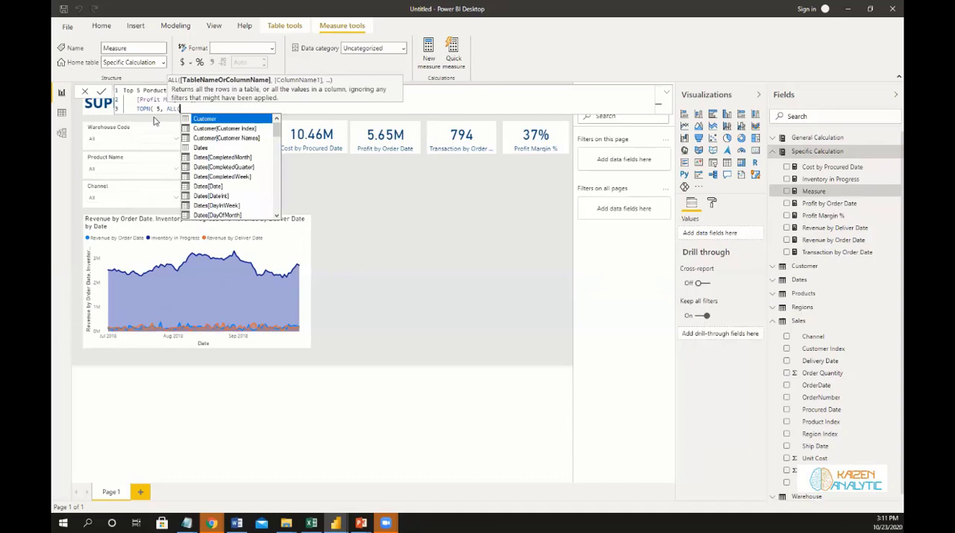
text(Product)
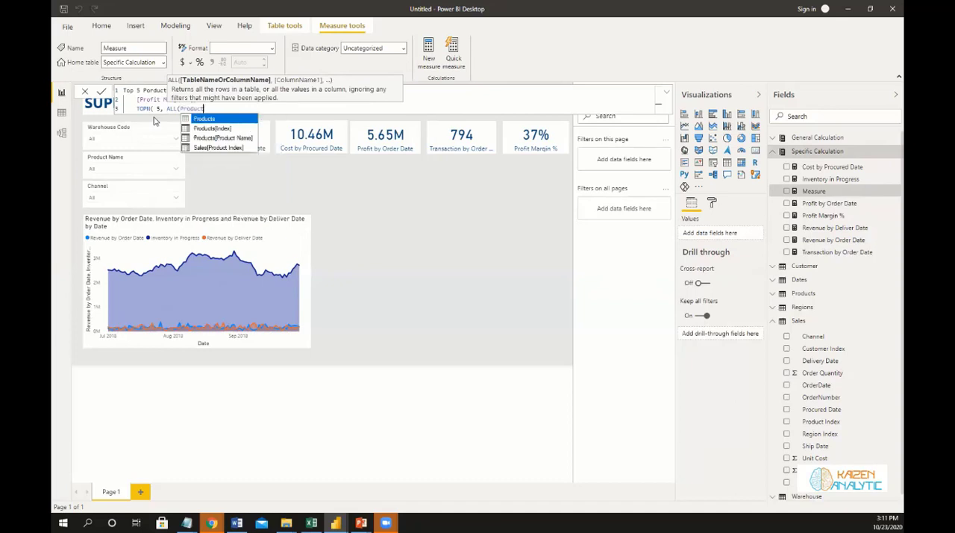
Set ALL(Products[Product Name]) as the TOPN table argument.
key(Down)
key(Down)
key(Tab)
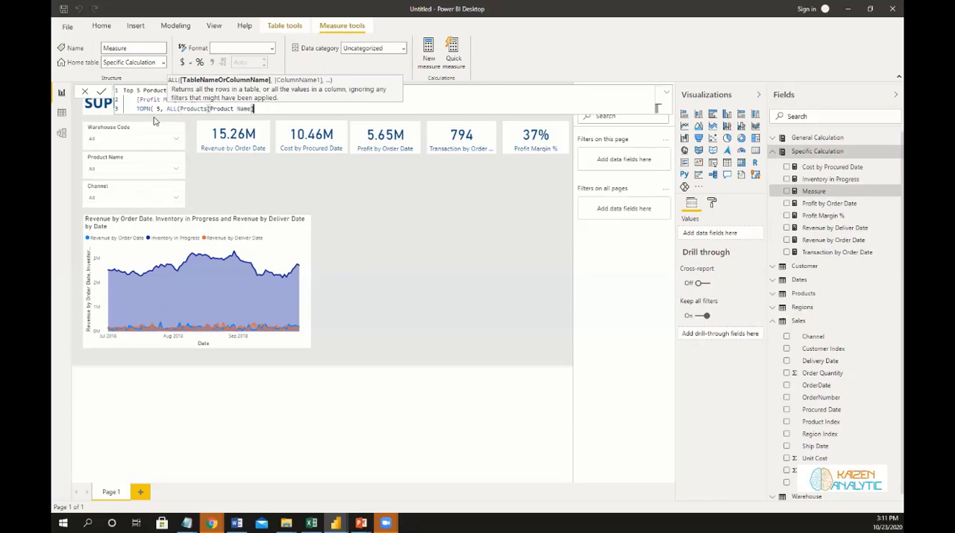
text(),)
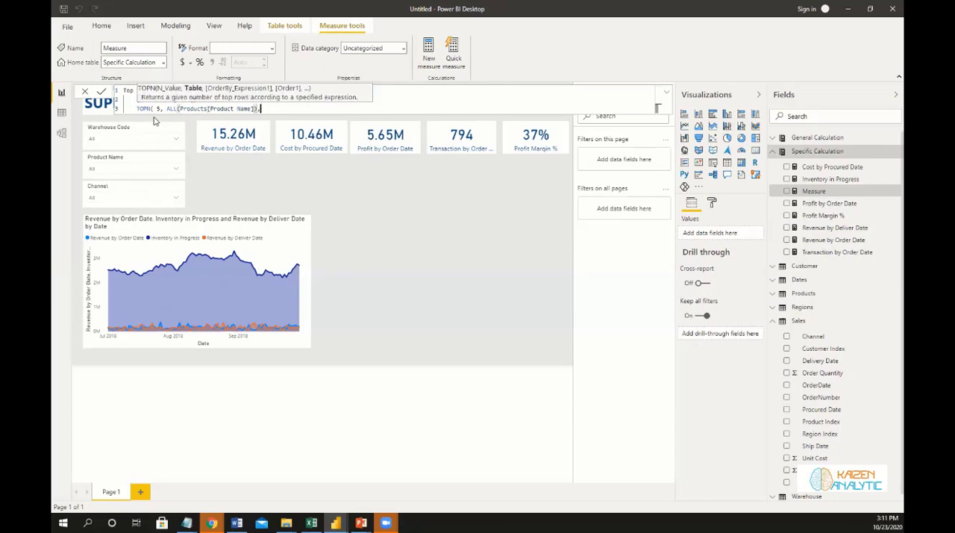
text( Profit)
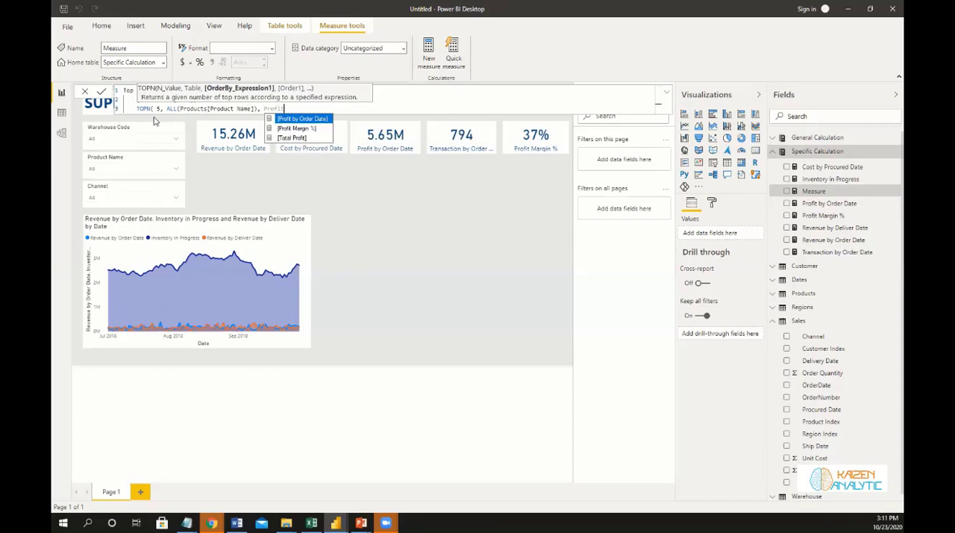
Set [Profit Margin %] as the order-by expression of the TOPN function.
key(Down)
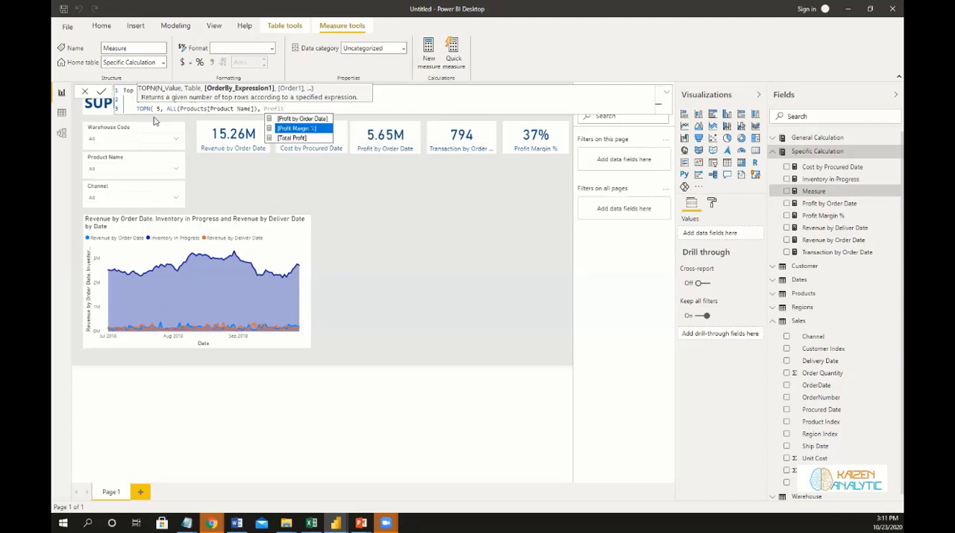
key(Tab)
Append VALUES(Products[Product Name]) after the order-by expression and close the formula's parentheses.
text(, Value)
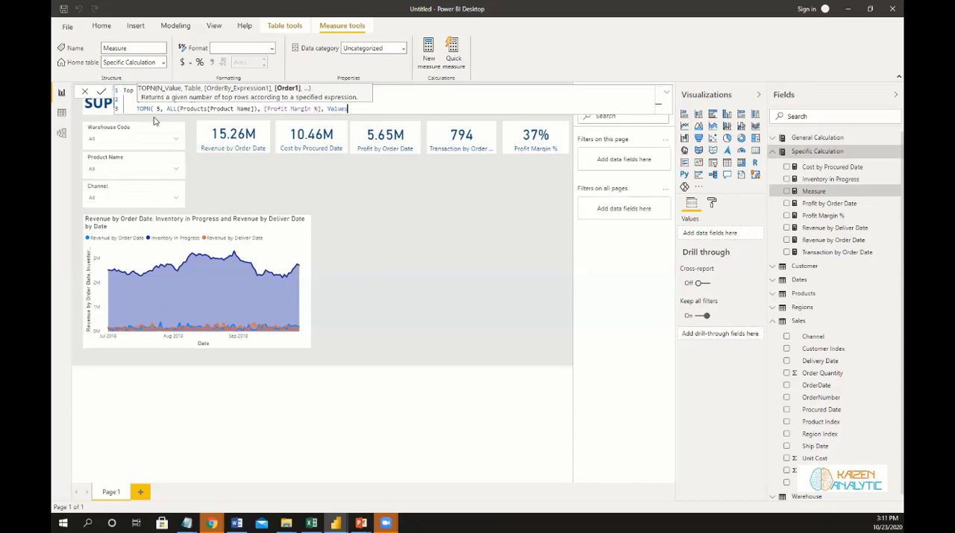
text(s()
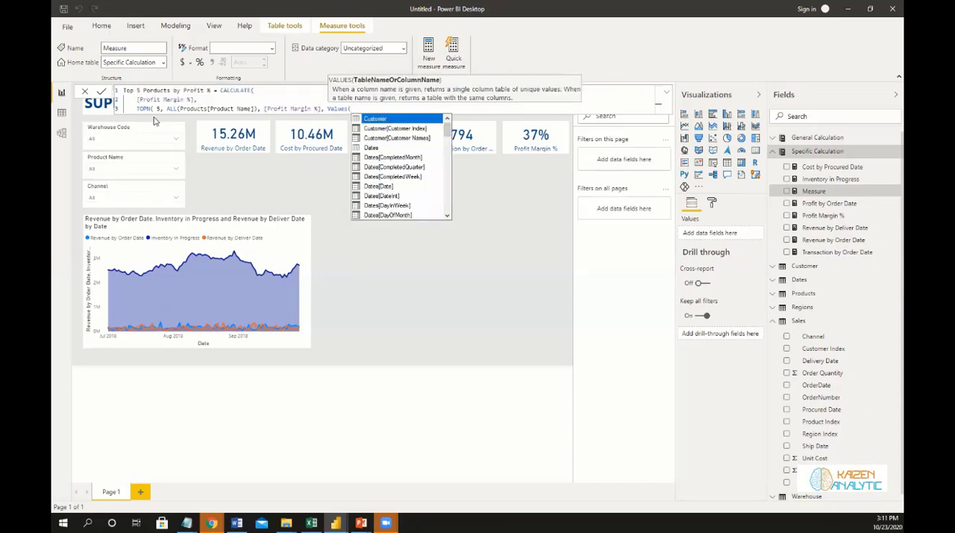
text(Product)
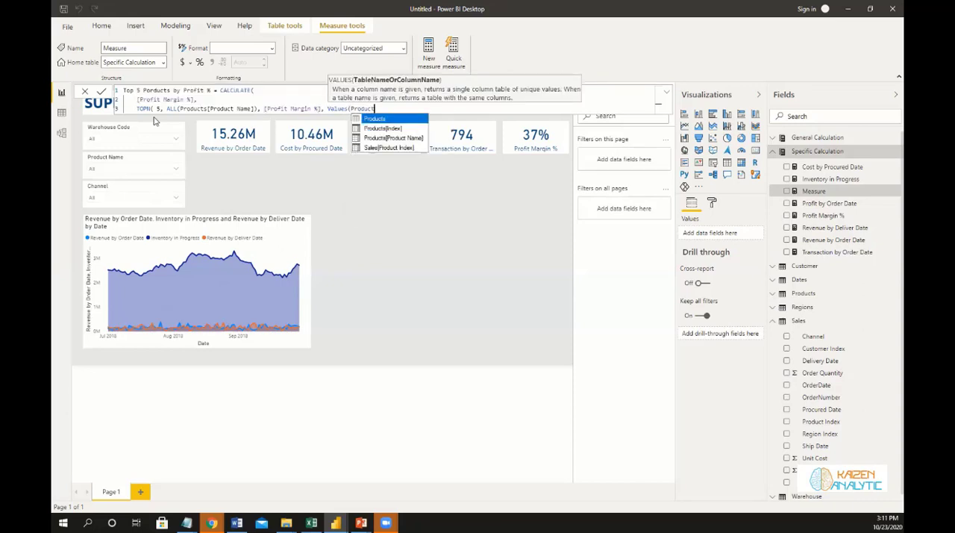
key(Down)
key(Down)
key(Tab)
text())
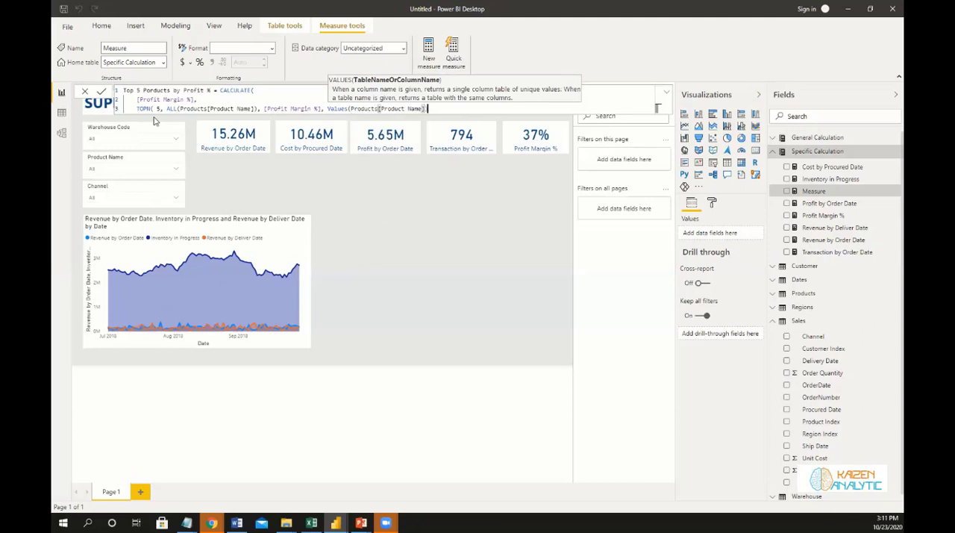
text())
text())
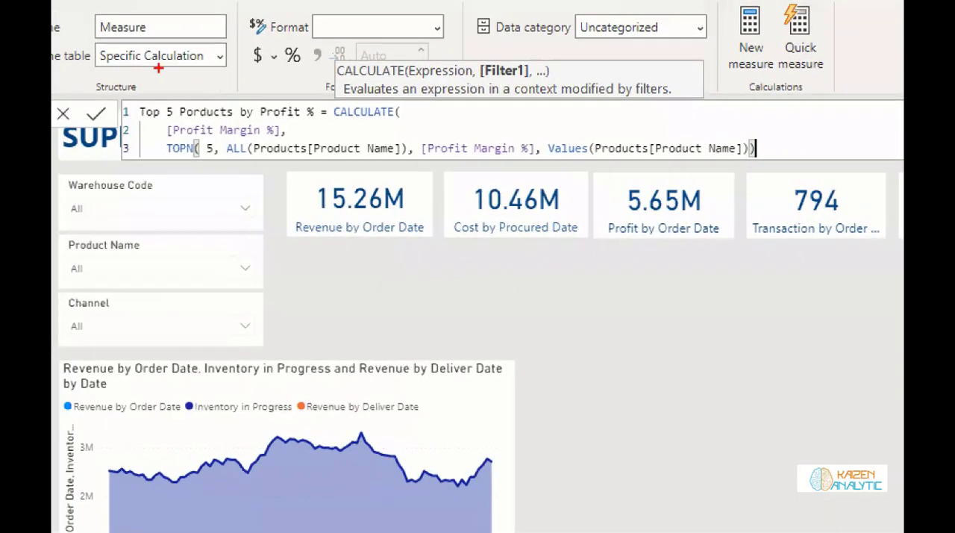
Correct the measure's name in the formula to Top 5 Products by Profit % and commit the measure.
mouse_move(132, 95)
mouse_down()
mouse_move(590, 171)
mouse_move(867, 176)
mouse_up()
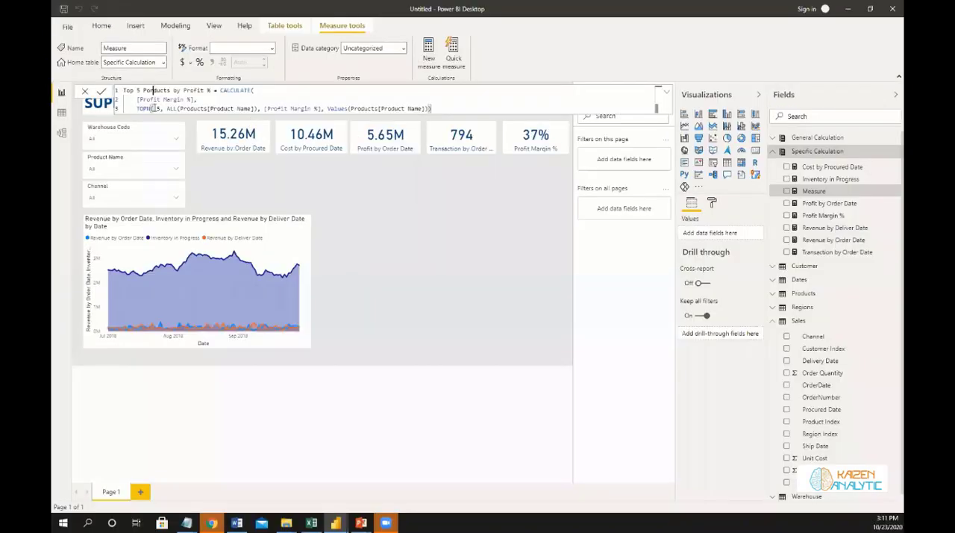
click(153, 108)
key(BackSpace)
key(BackSpace)
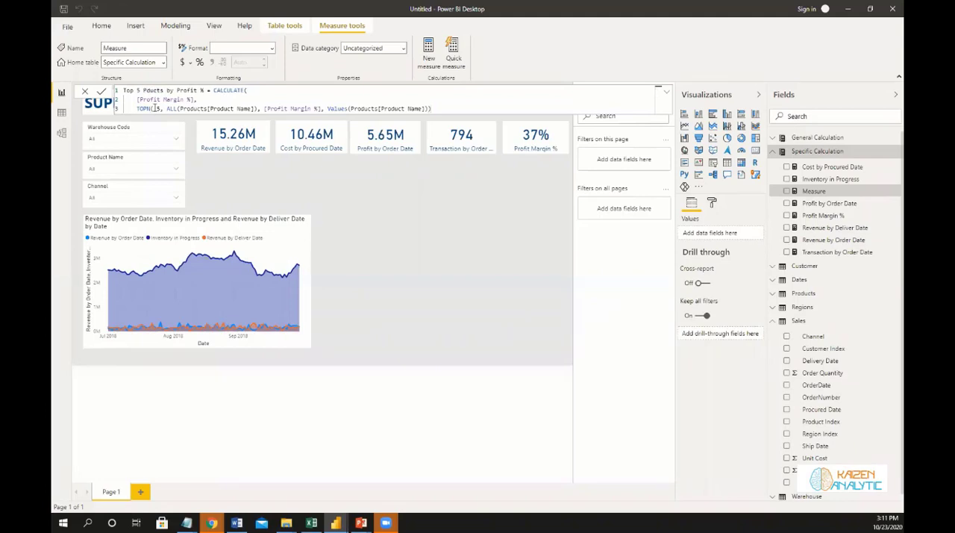
text(ro)
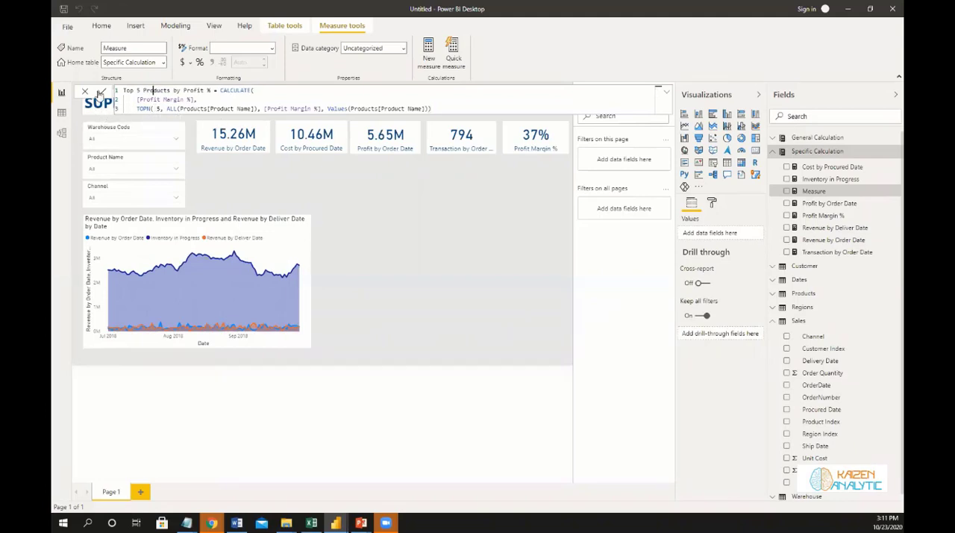
click(101, 93)
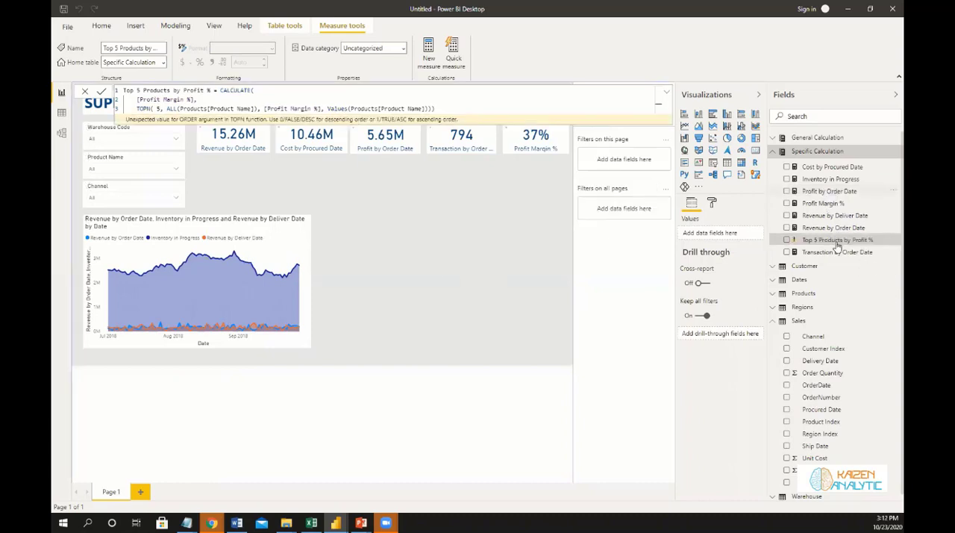
Close the TOPN function right after [Profit Margin %], making VALUES a separate CALCULATE filter, and commit the formula.
mouse_move(837, 241)
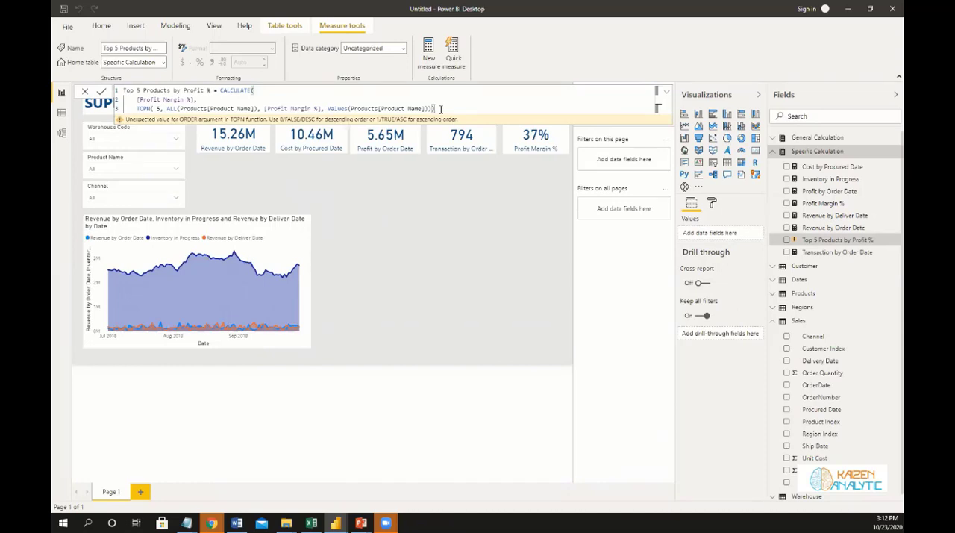
key(BackSpace)
text())
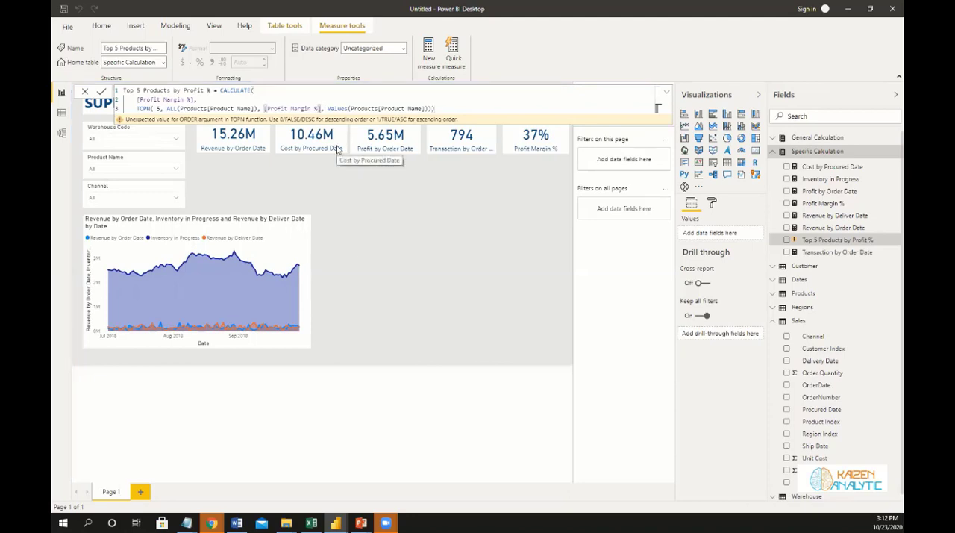
text())
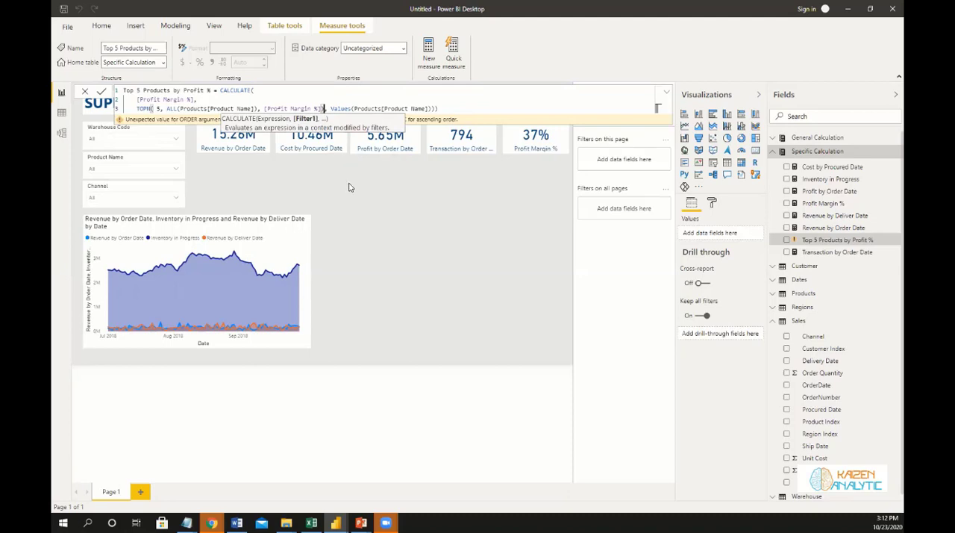
click(101, 93)
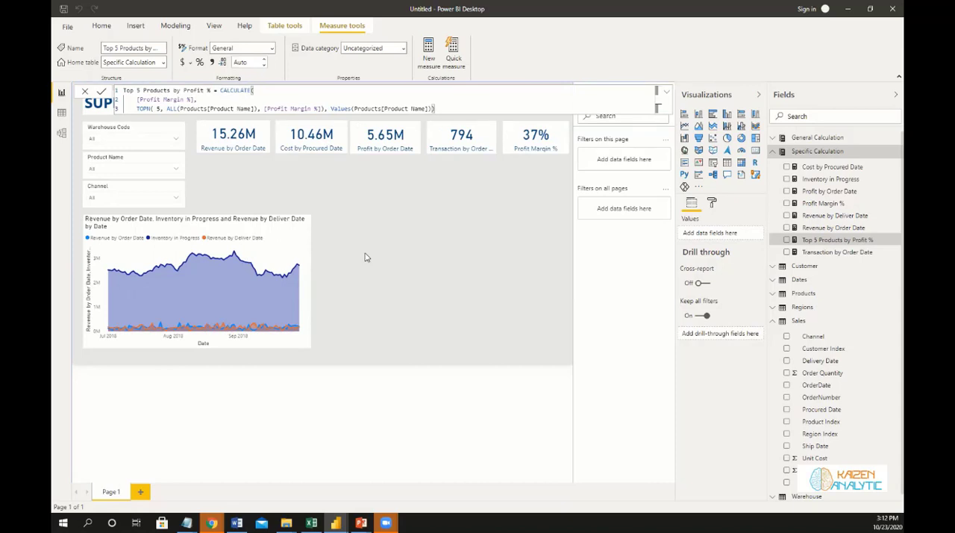
Show the Top 5 Products by Profit % measure as a clustered bar chart beside the area chart and widen it.
click(478, 185)
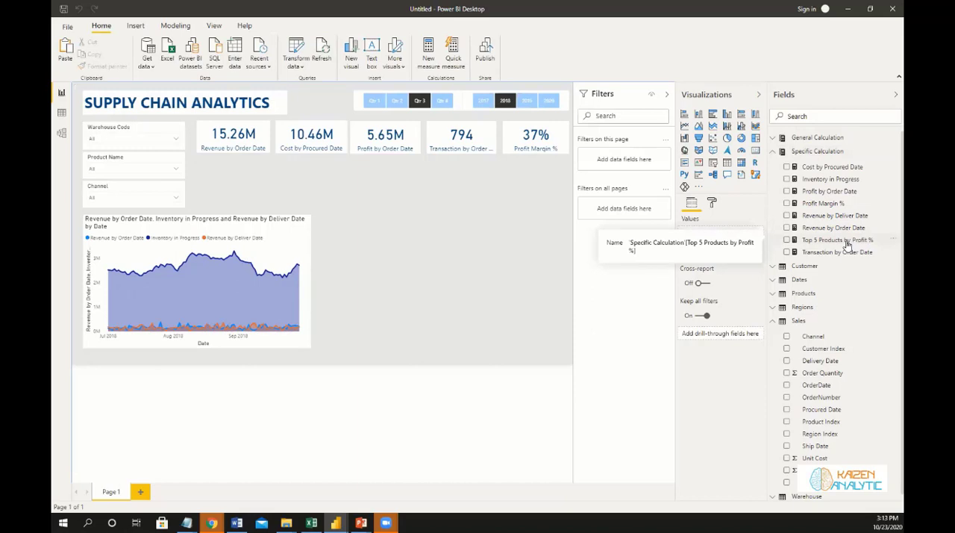
drag(847, 244, 523, 228)
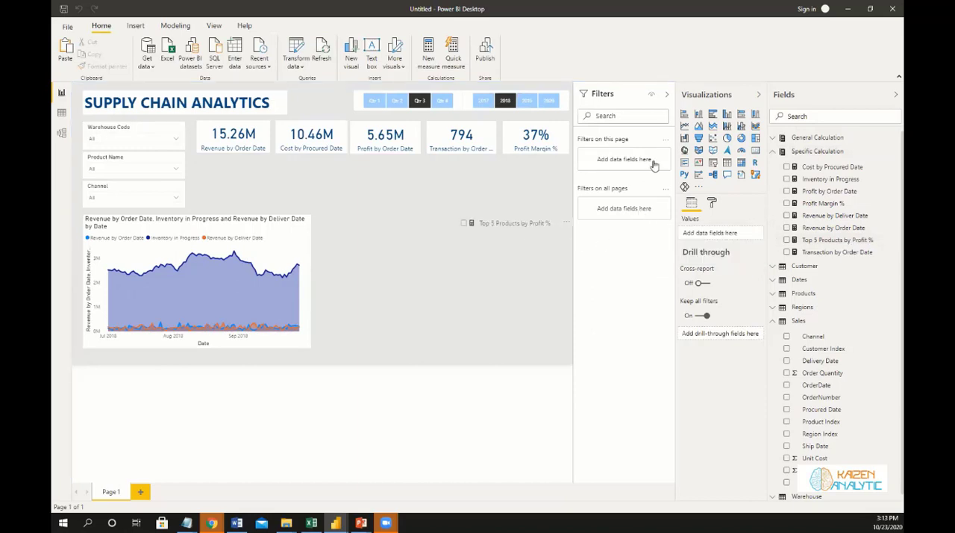
click(712, 114)
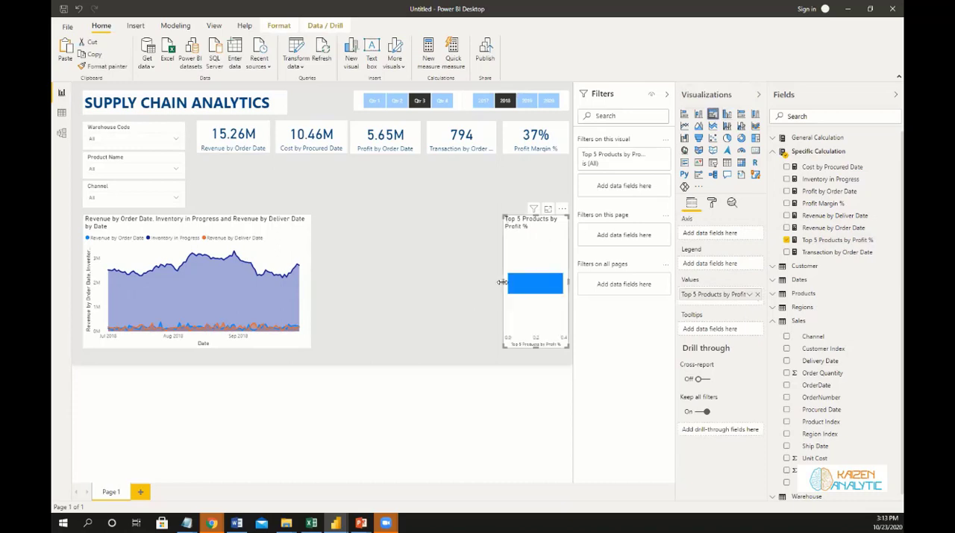
drag(452, 279, 446, 279)
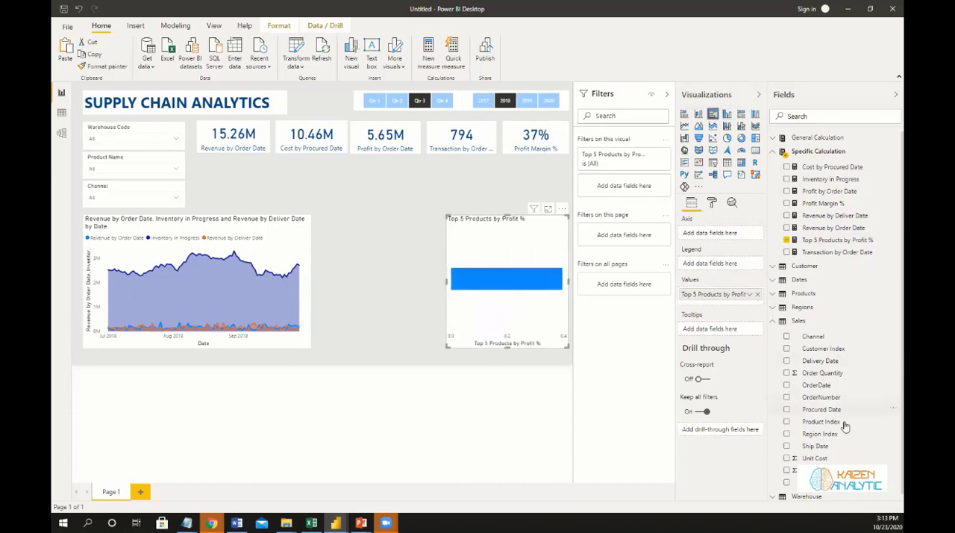
Add Product Name from the Products table as the bar chart's axis.
click(776, 295)
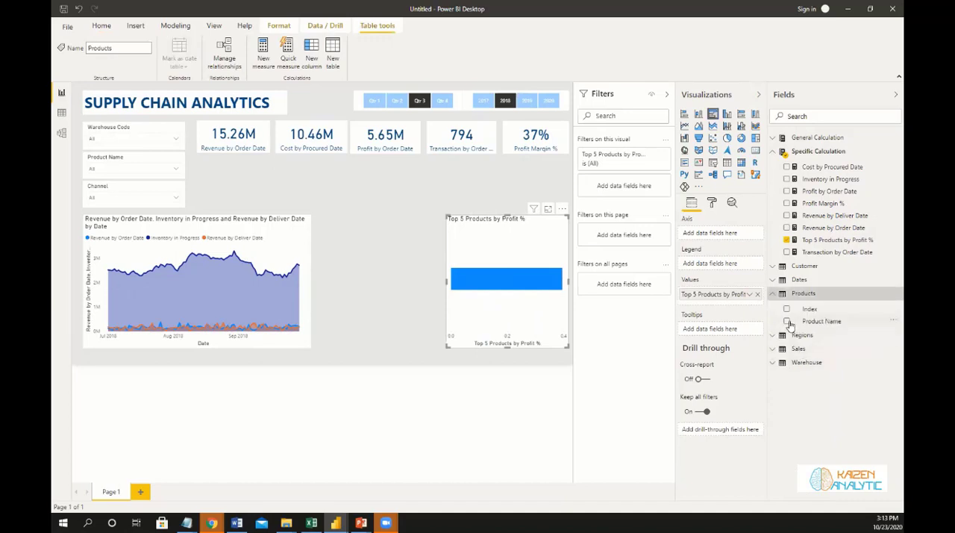
click(790, 324)
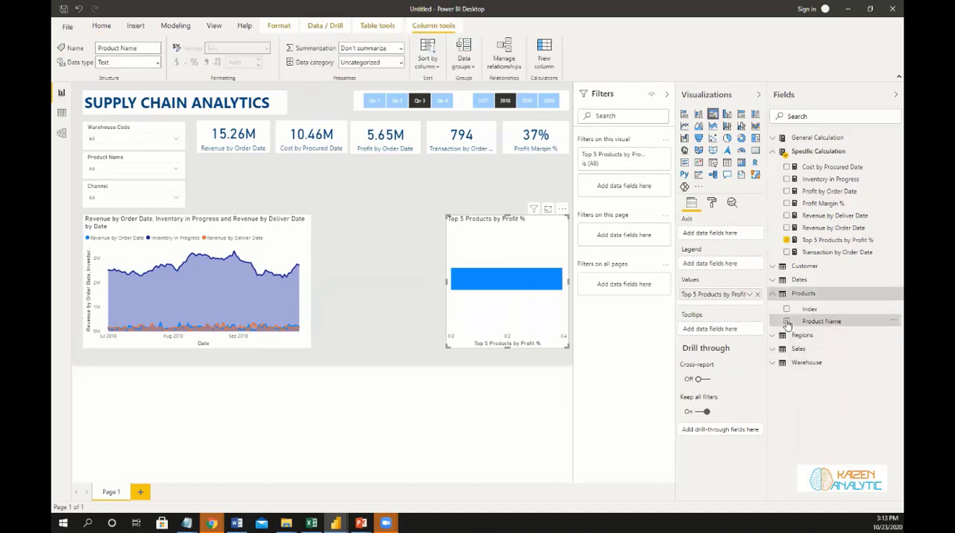
click(786, 321)
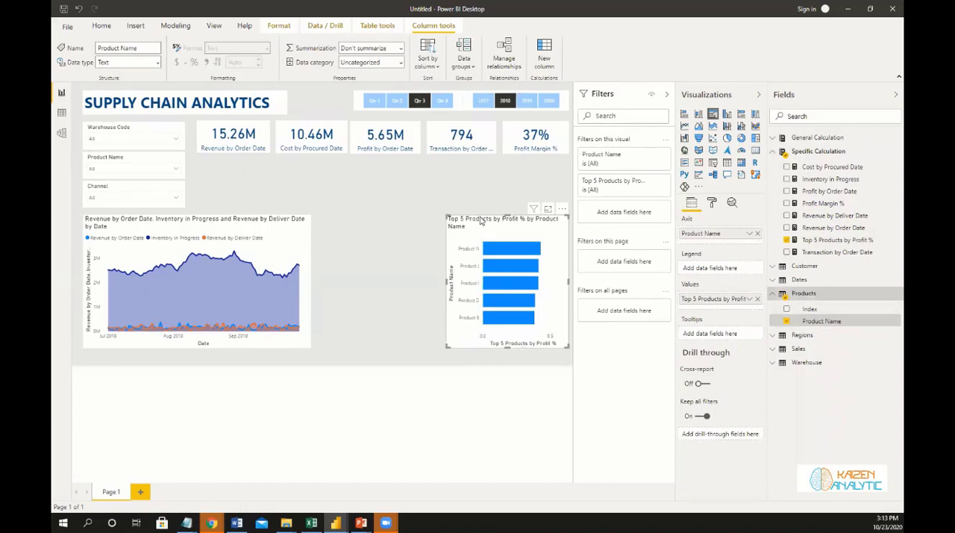
Move the bar chart up to just beneath the KPI cards and reduce its height.
drag(479, 220, 478, 163)
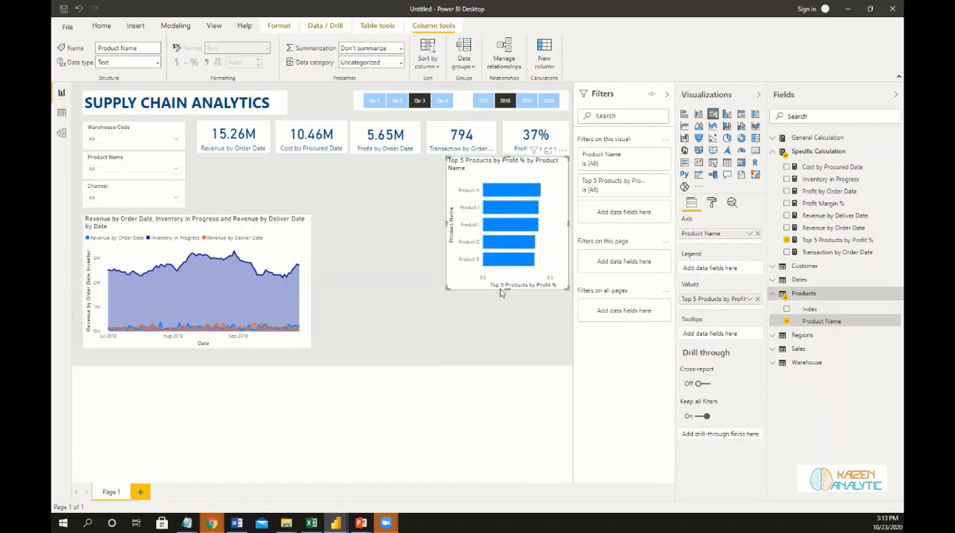
click(508, 291)
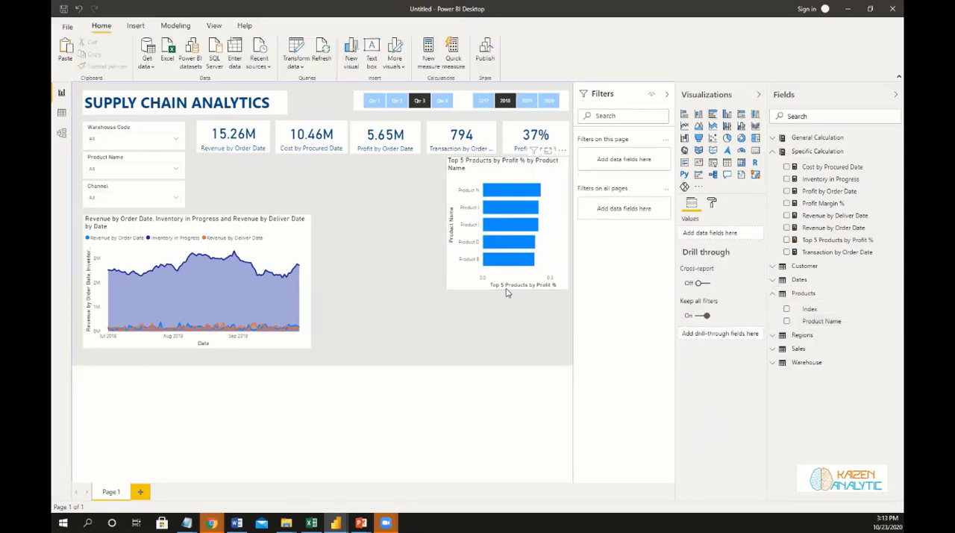
click(508, 288)
drag(507, 242, 507, 243)
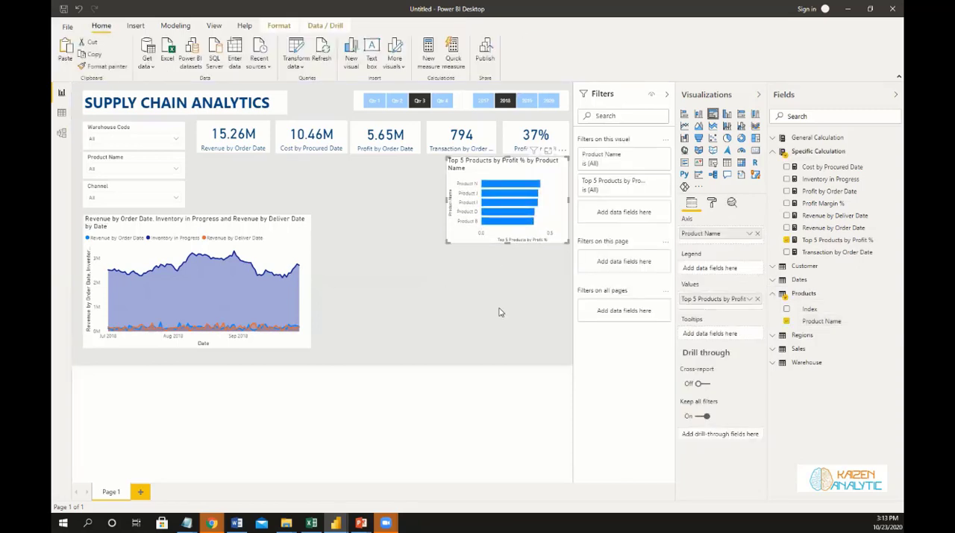
Shorten the bar chart's title text to Top 5 Products by Profit %.
click(712, 204)
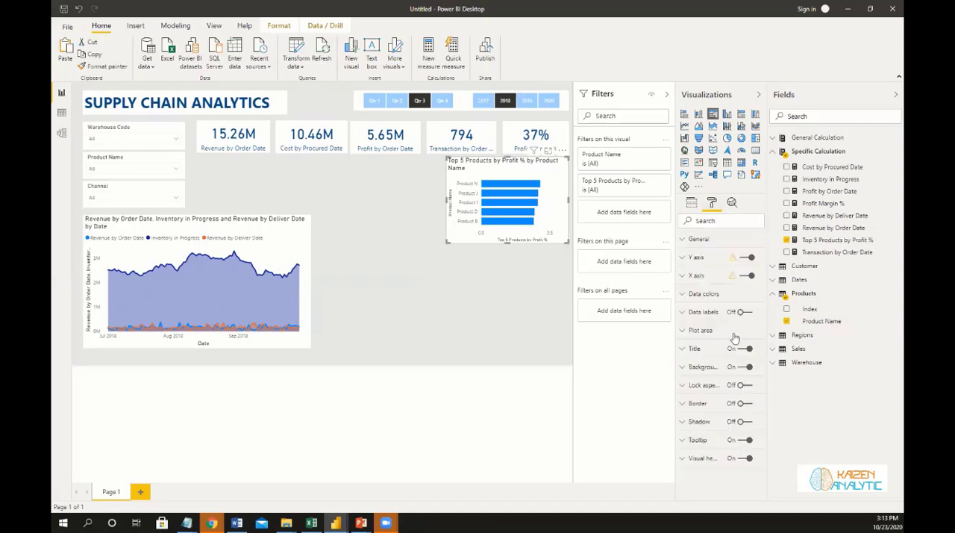
click(684, 351)
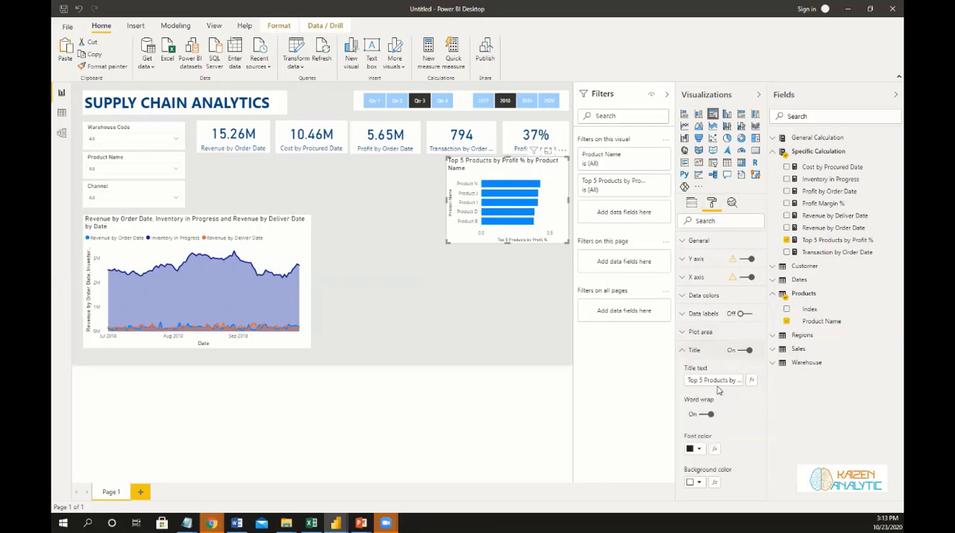
click(728, 380)
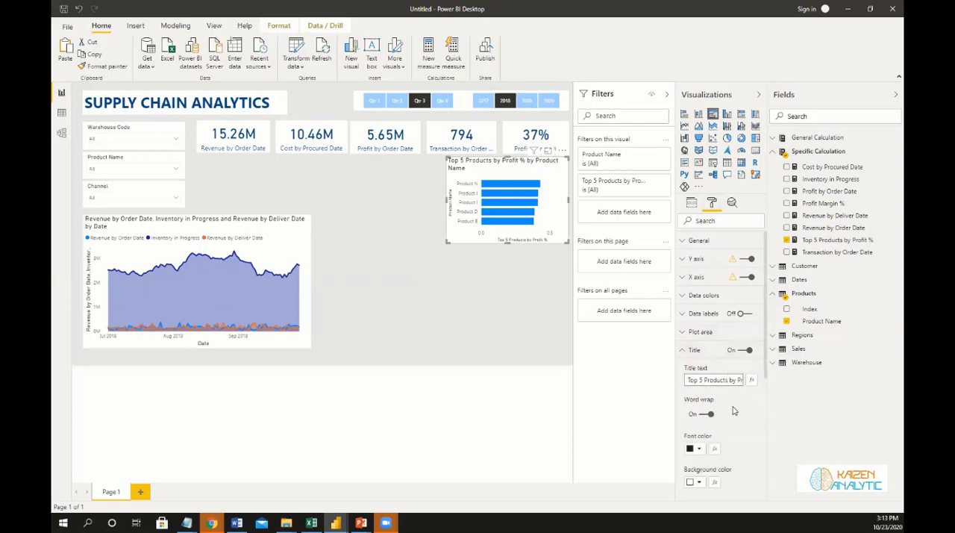
key(Right)
key(Right)
key(Right)
key(Right)
key(Right)
key(Right)
key(Right)
key(Right)
key(Right)
key(Right)
key(Right)
key(Right)
key(BackSpace)
key(BackSpace)
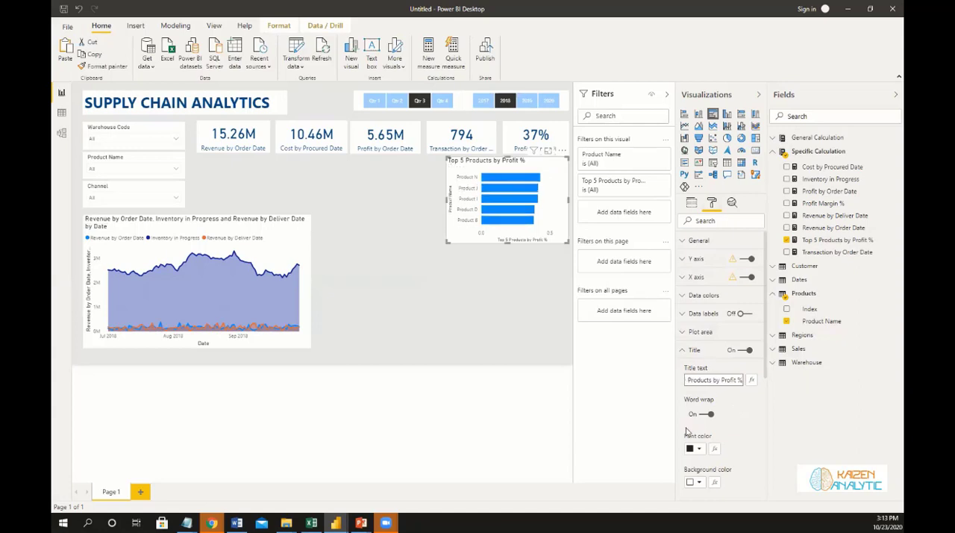
Set the bar chart title's font color to dark blue and center its alignment.
click(696, 449)
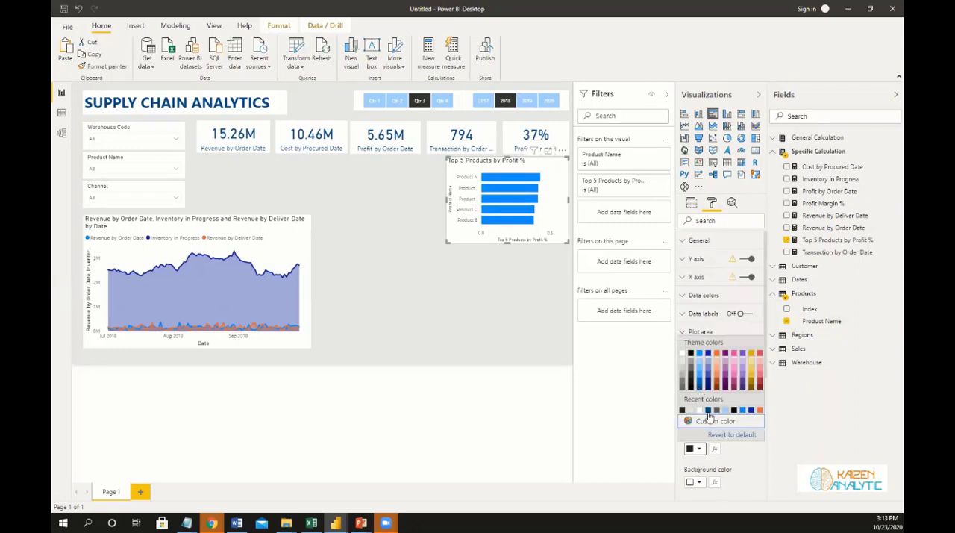
click(751, 409)
scroll(703, 379, down, 4)
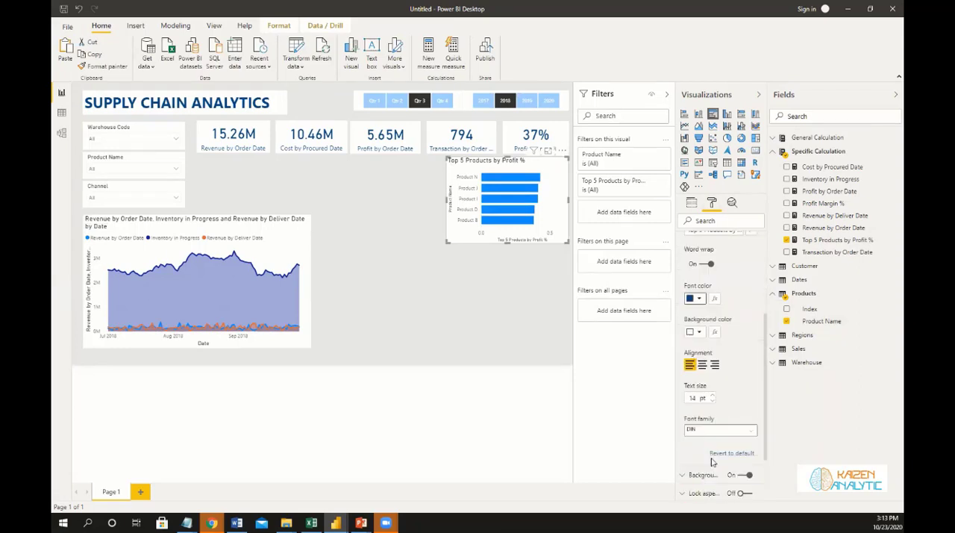
click(703, 363)
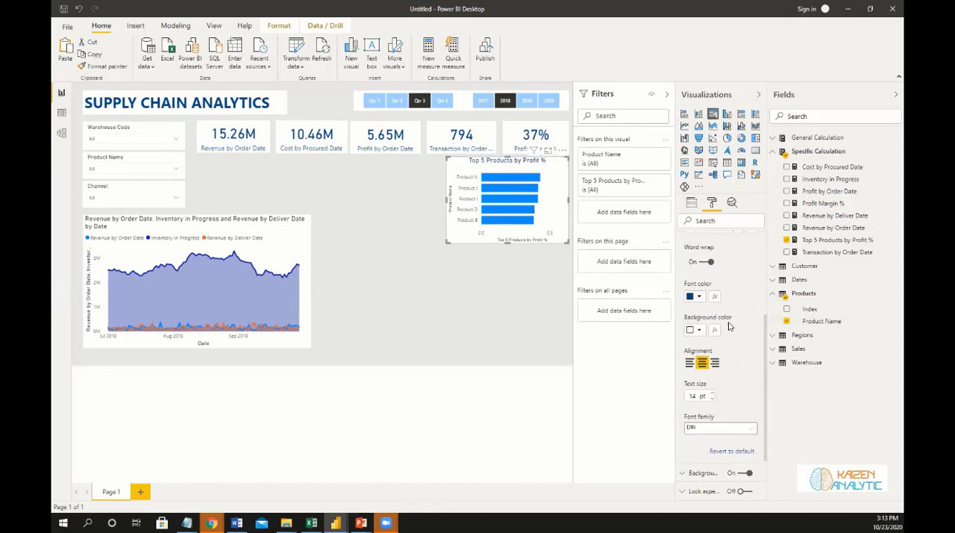
Set the bar chart's Y axis label color to dark blue and turn off the Y axis title.
scroll(712, 358, up, 3)
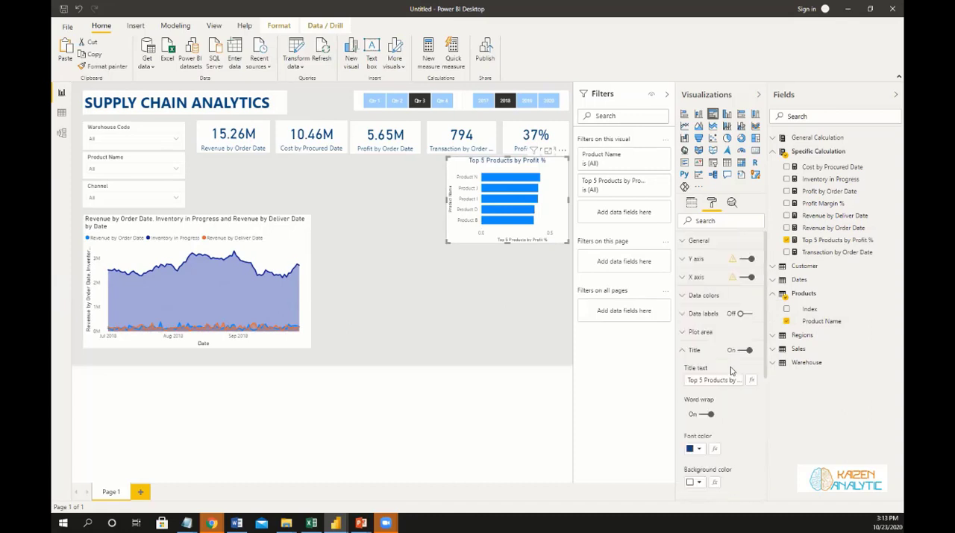
click(684, 260)
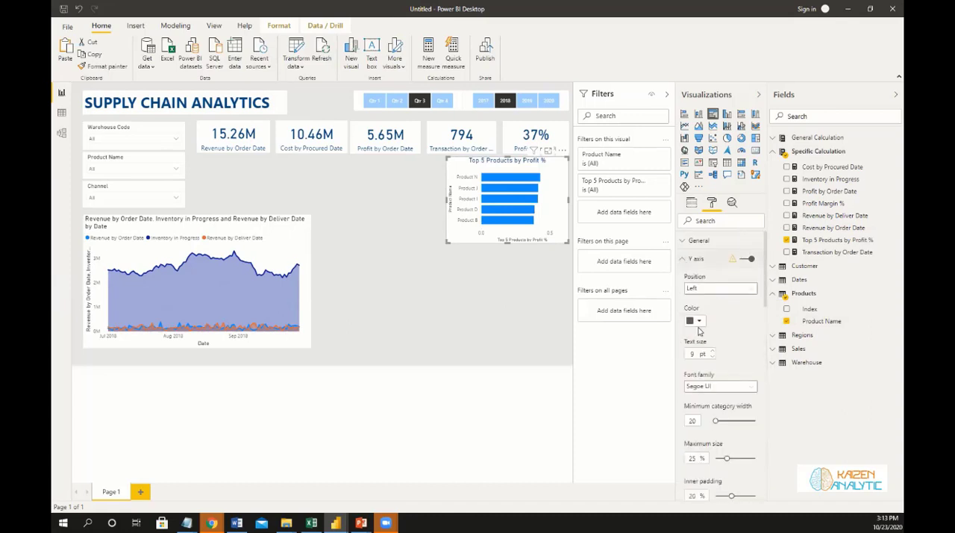
click(699, 322)
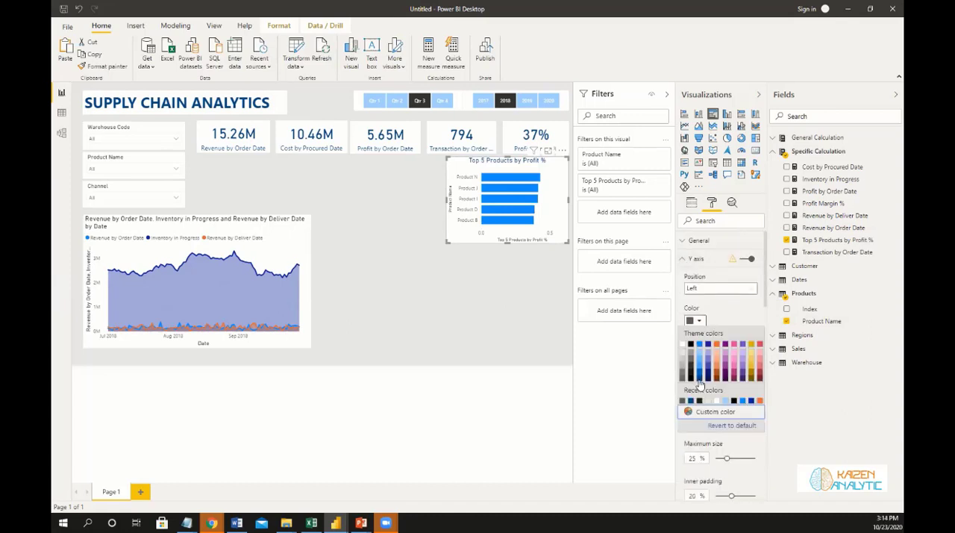
click(718, 353)
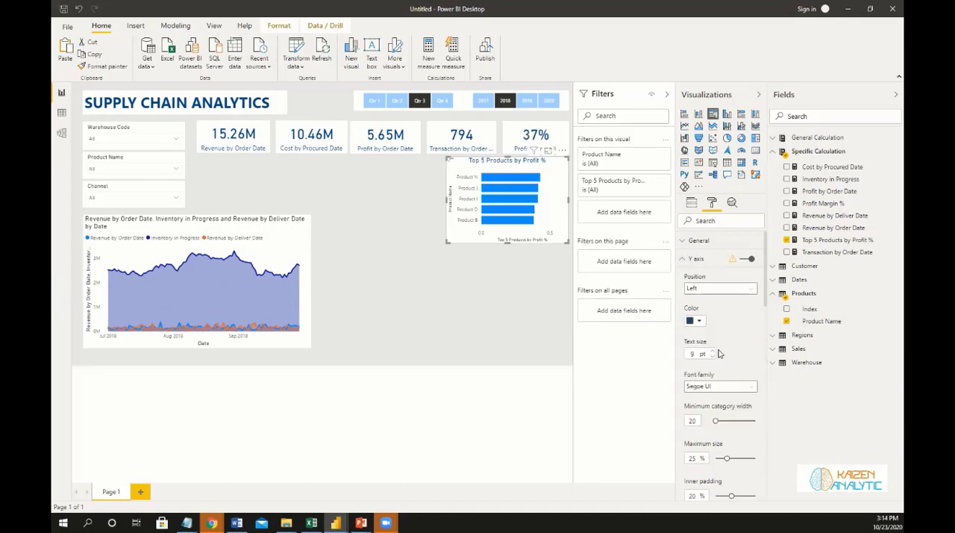
scroll(719, 354, down, 3)
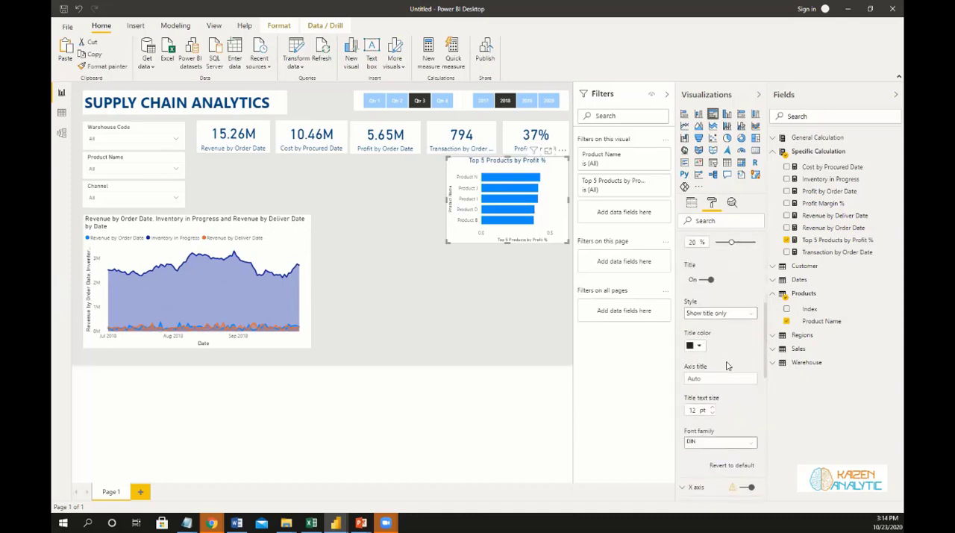
click(706, 281)
key(space)
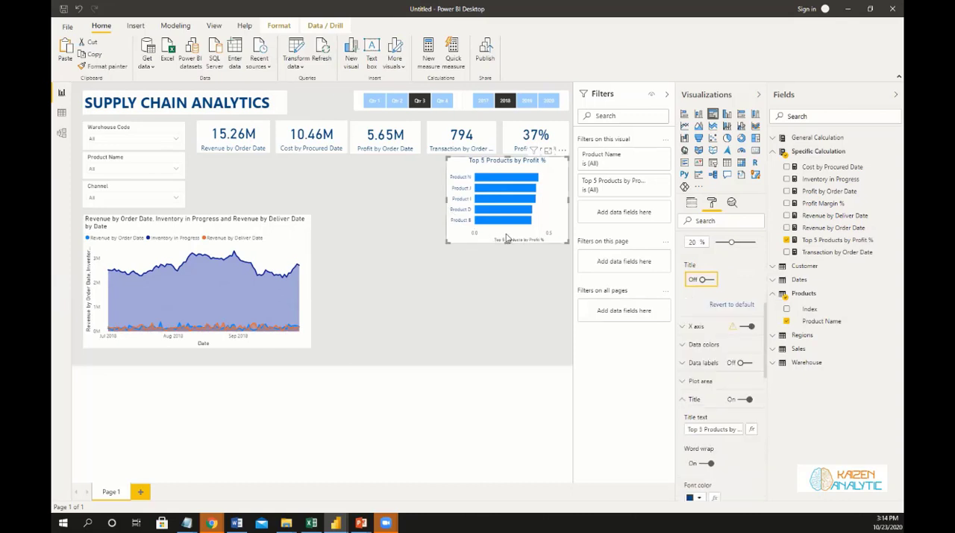
Set the bar chart's X axis label color to dark blue and turn off the X axis title.
click(680, 330)
scroll(724, 375, down, 1)
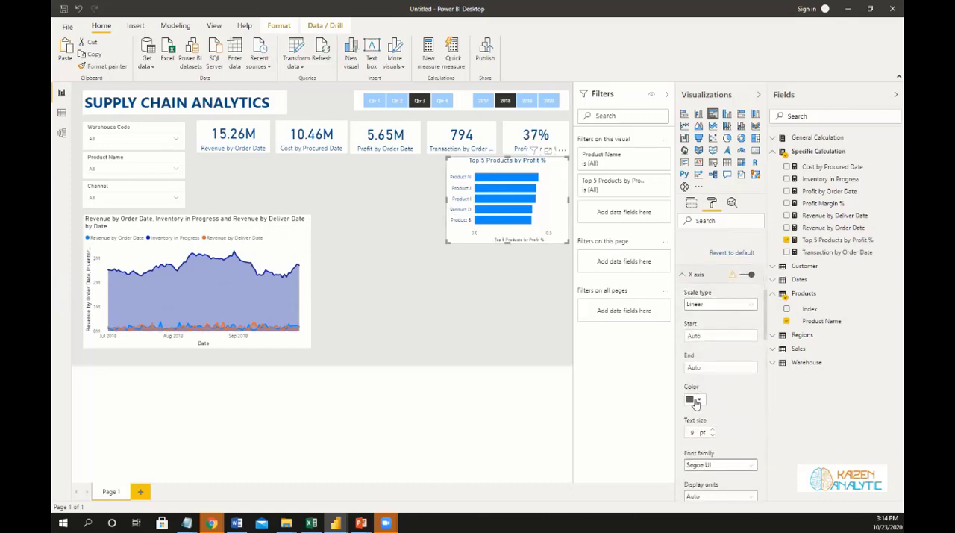
click(693, 400)
scroll(694, 359, down, 4)
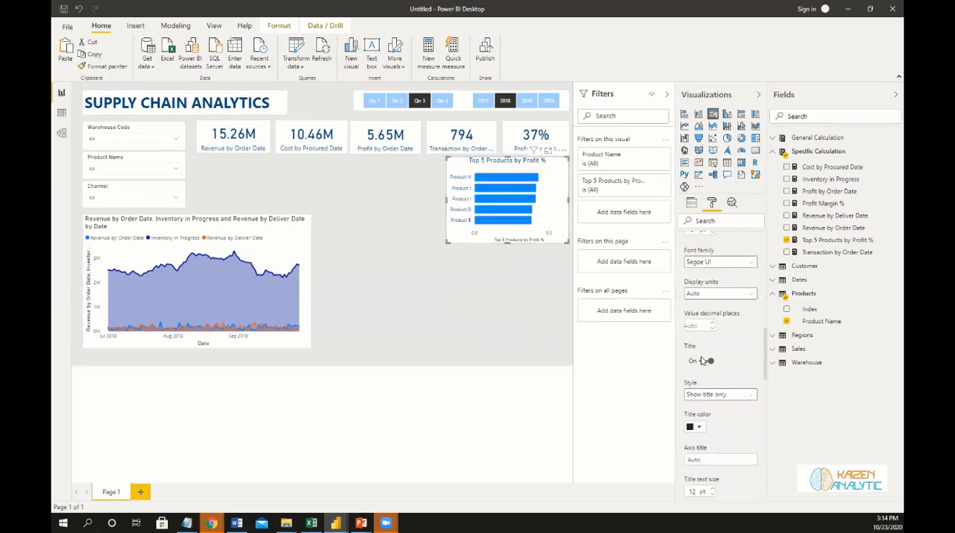
click(701, 362)
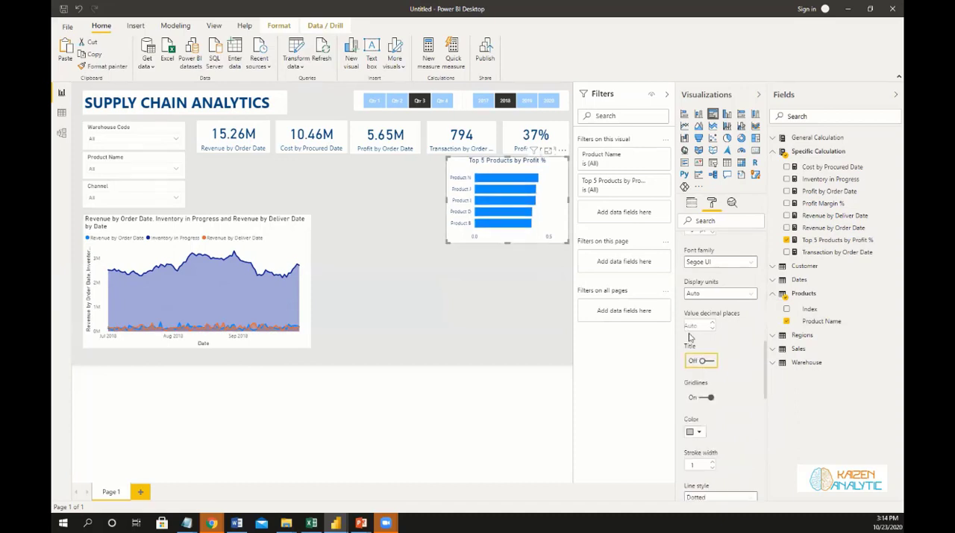
scroll(735, 366, up, 5)
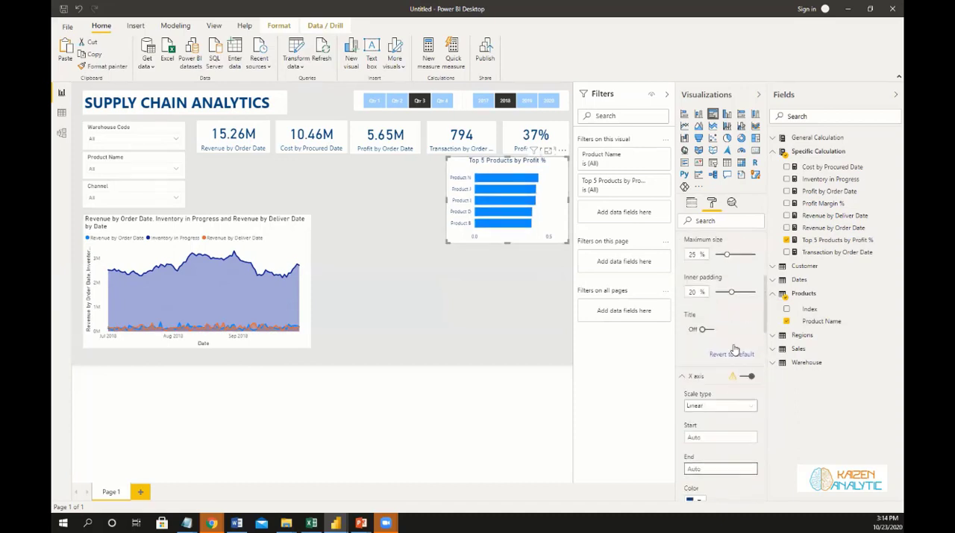
click(685, 375)
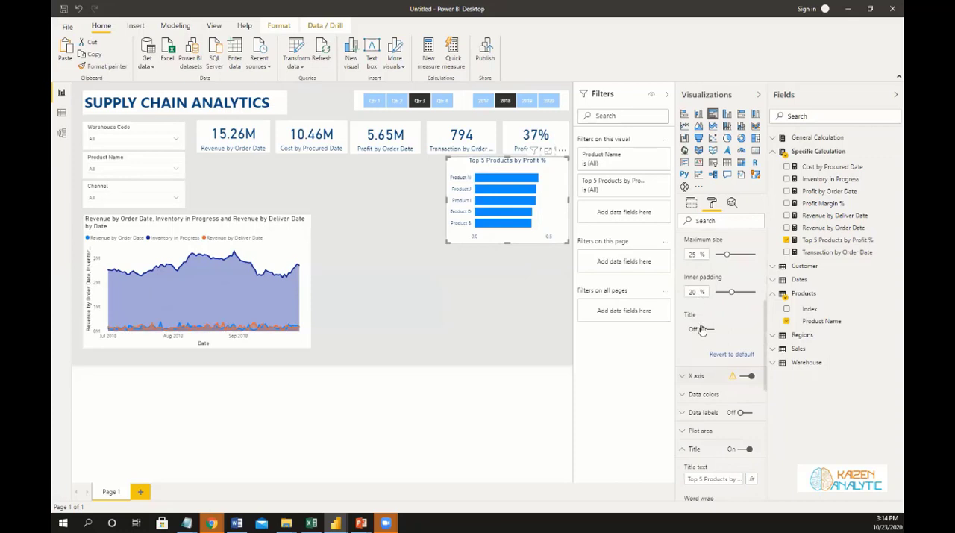
scroll(701, 321, up, 3)
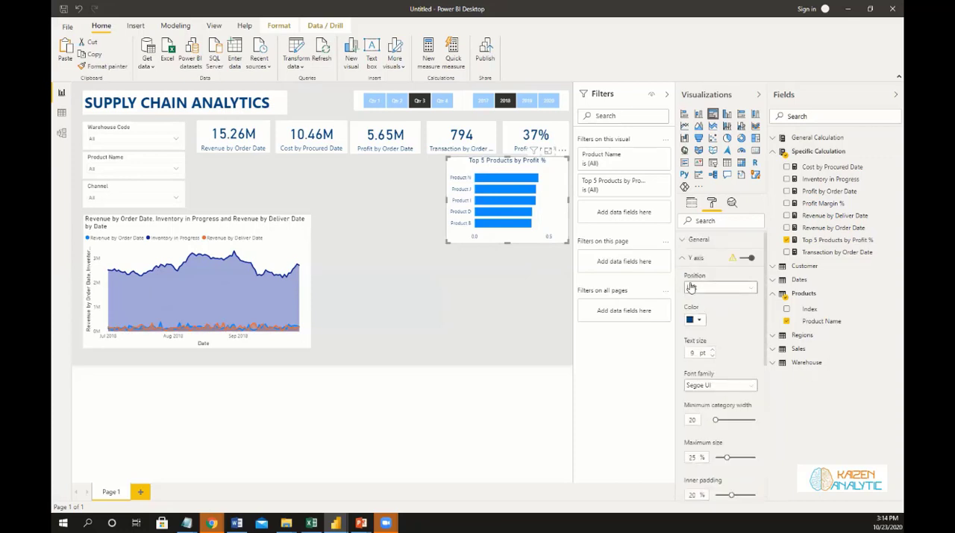
click(686, 259)
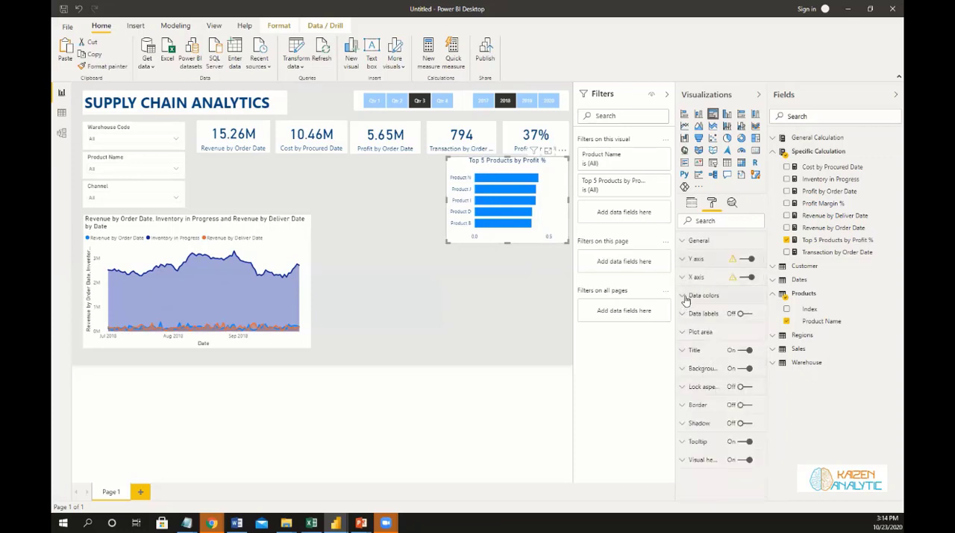
Turn on data labels for the Top 5 Products by Profit % bar chart.
click(685, 297)
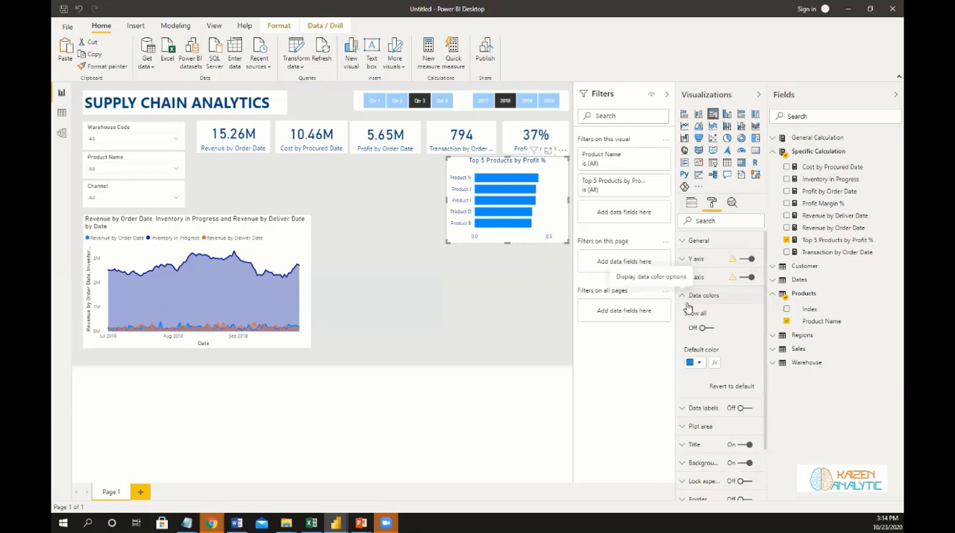
click(685, 297)
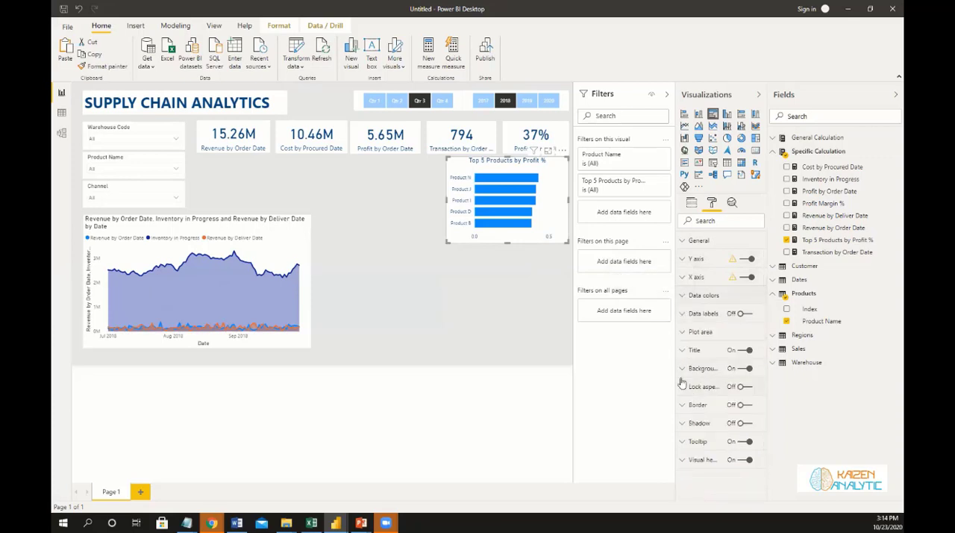
click(683, 314)
click(745, 313)
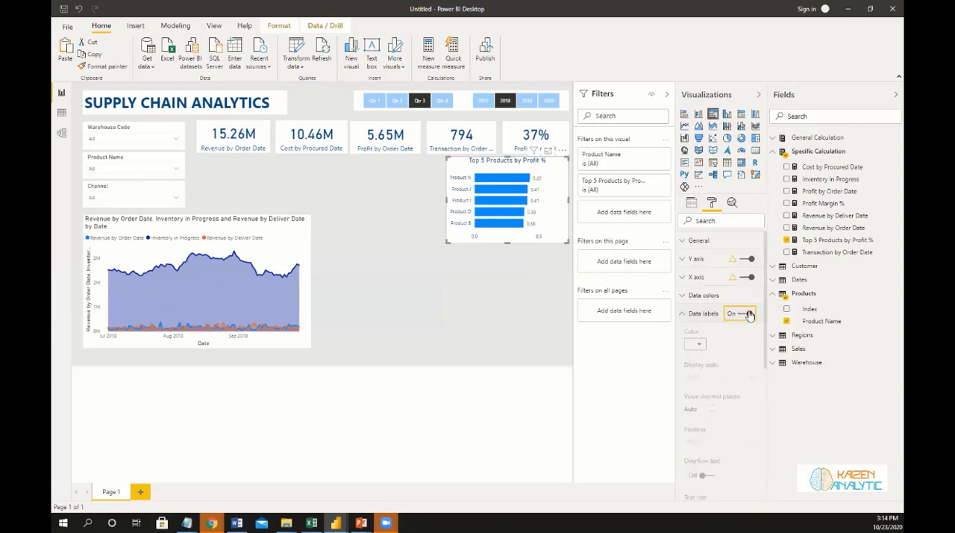
Format the Top 5 Products by Profit % measure as a percentage with 0 decimal places.
click(832, 241)
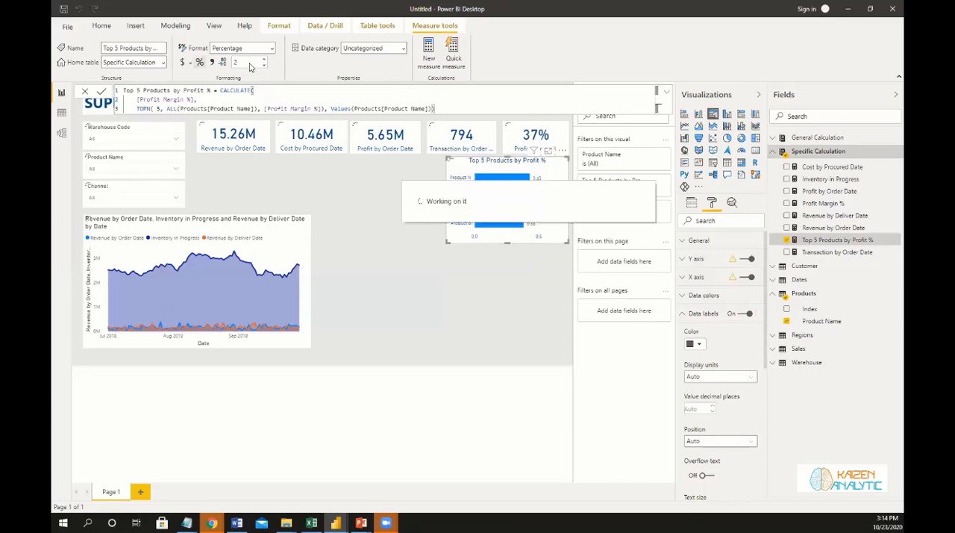
click(251, 63)
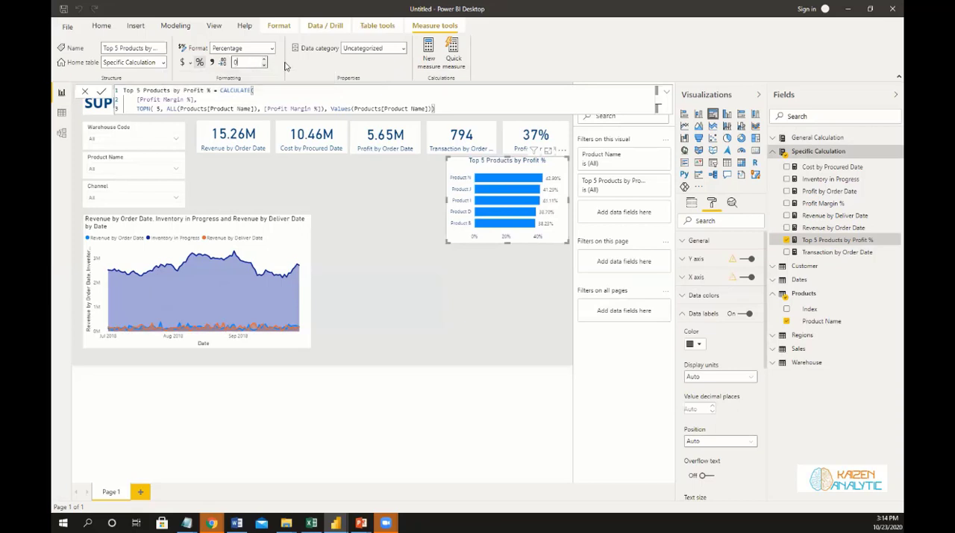
click(285, 65)
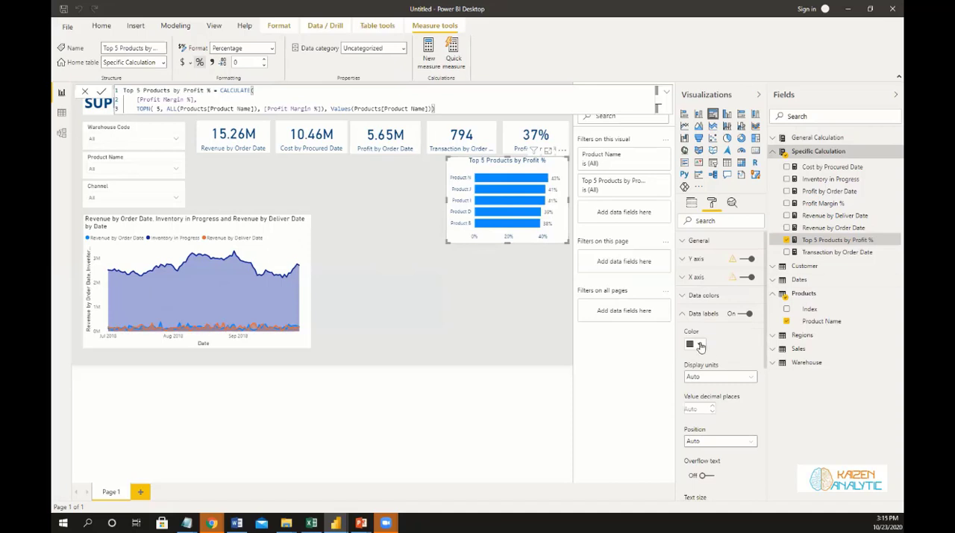
Set the color of the bar chart's data labels to dark blue.
click(696, 344)
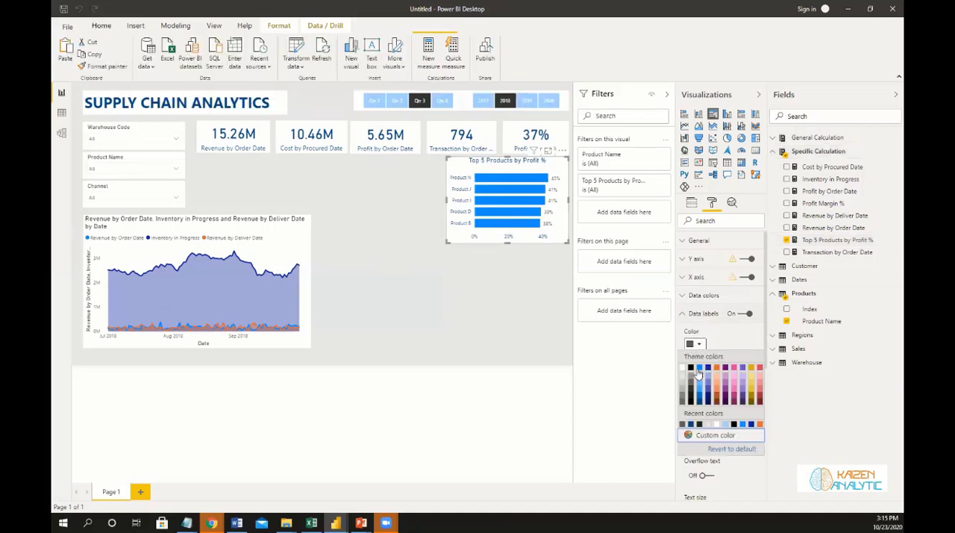
click(700, 403)
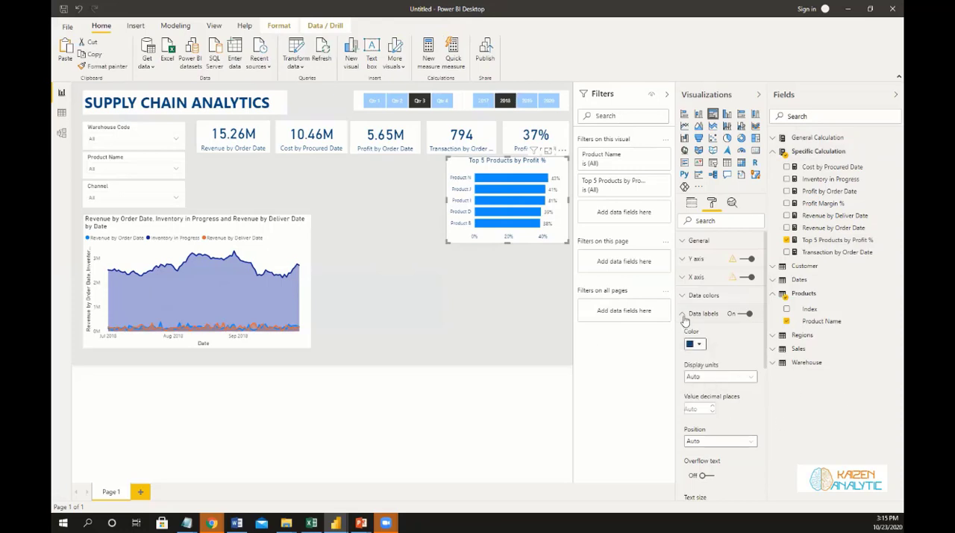
click(684, 314)
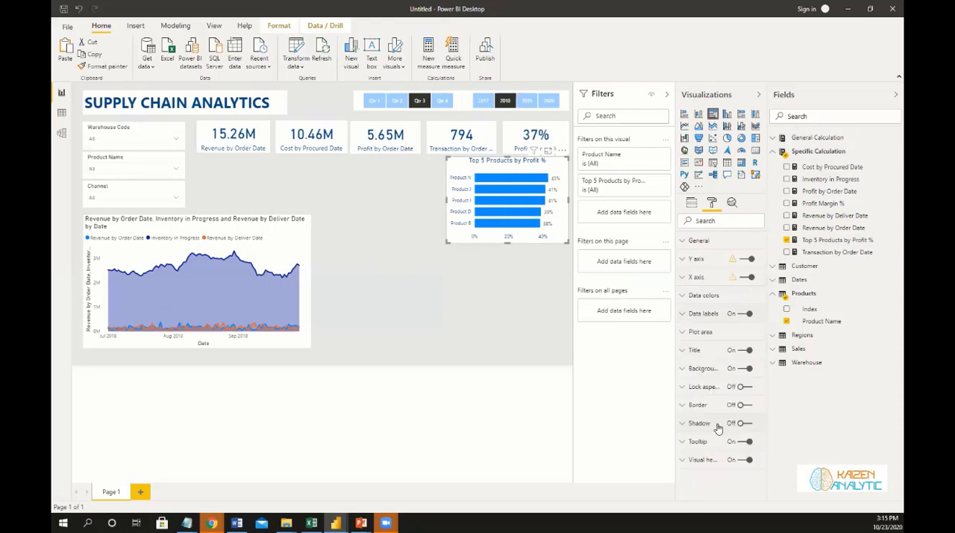
Color the bars by a color scale based on Top 5 Products by Profit %, with light red for the lowest value.
click(687, 297)
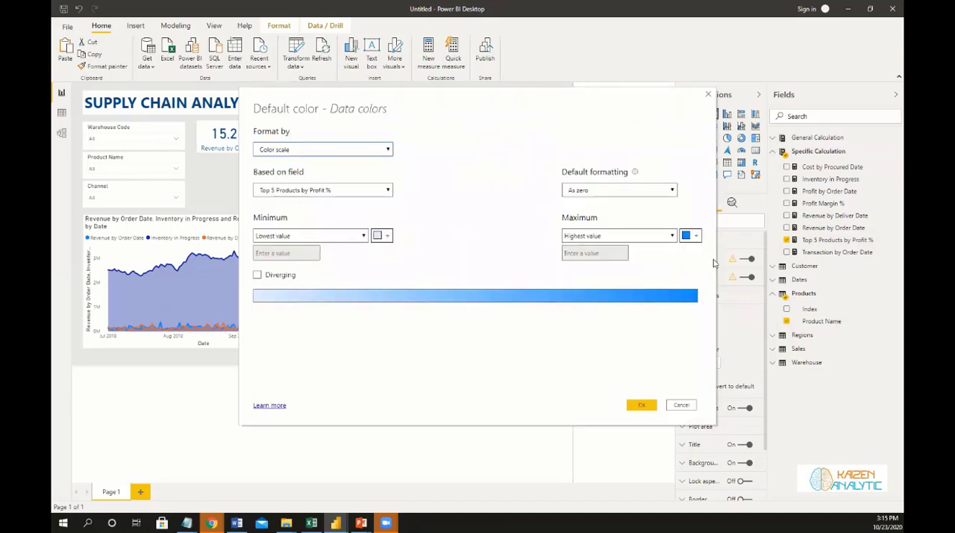
click(381, 235)
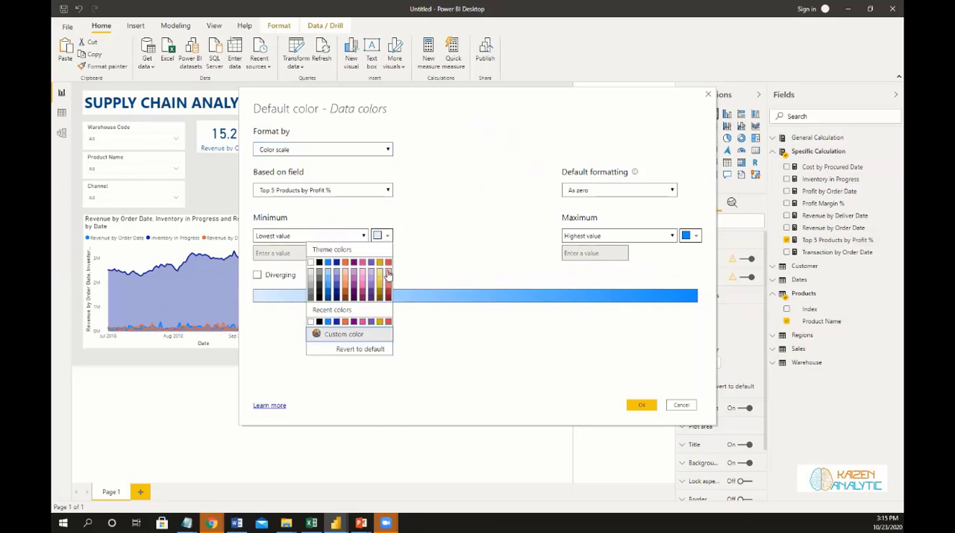
click(388, 276)
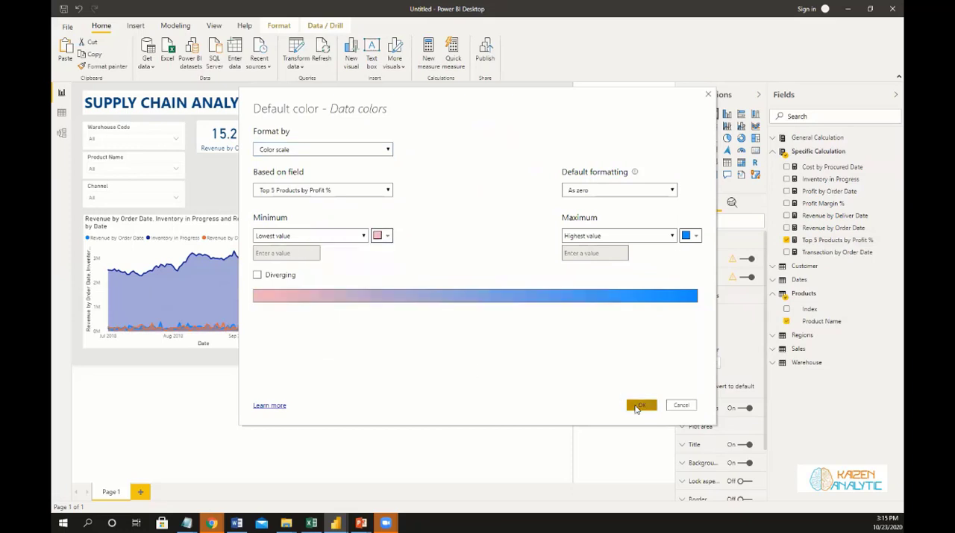
click(642, 405)
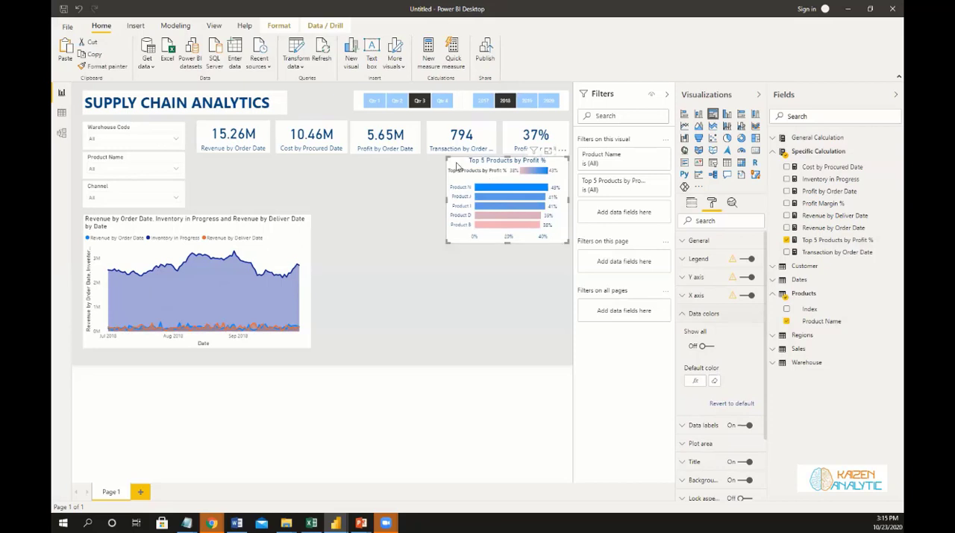
Duplicate the bar chart, align the copy beneath the original, and increase both charts' heights to nearly close the gap between them.
key(ctrl+c)
key(ctrl+v)
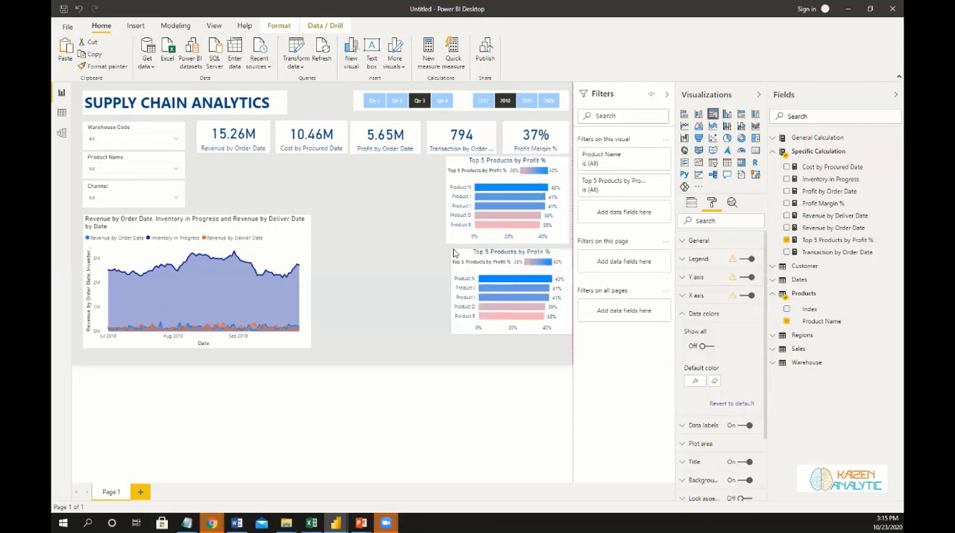
drag(454, 256, 454, 280)
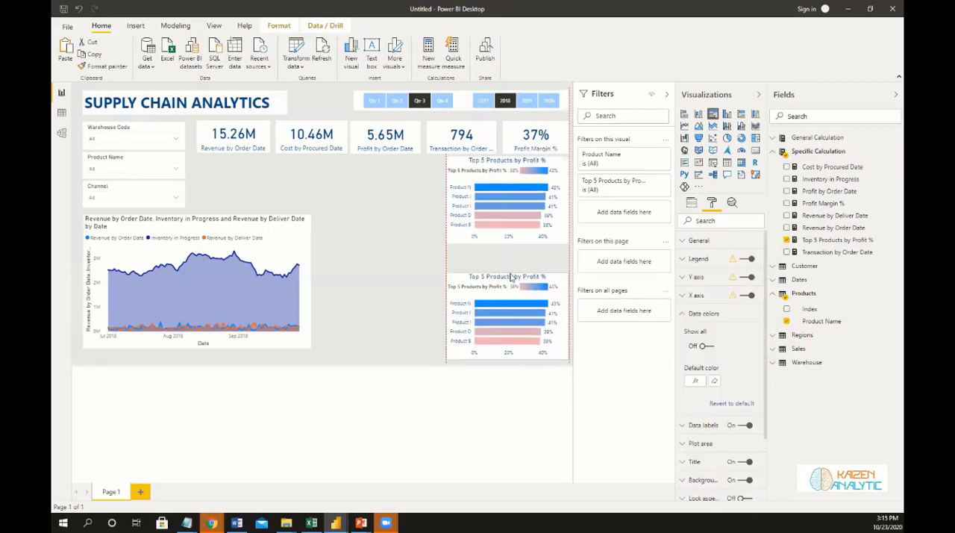
mouse_move(508, 267)
mouse_down()
mouse_move(505, 244)
mouse_move(507, 256)
mouse_up()
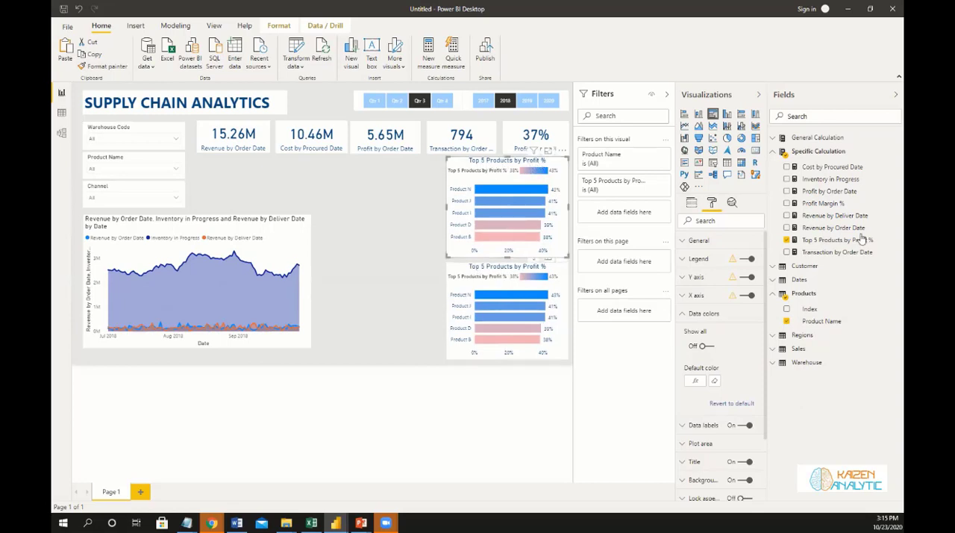
Copy the Top 5 Products by Profit % formula into a new measure in the Specific Calculation table.
click(487, 263)
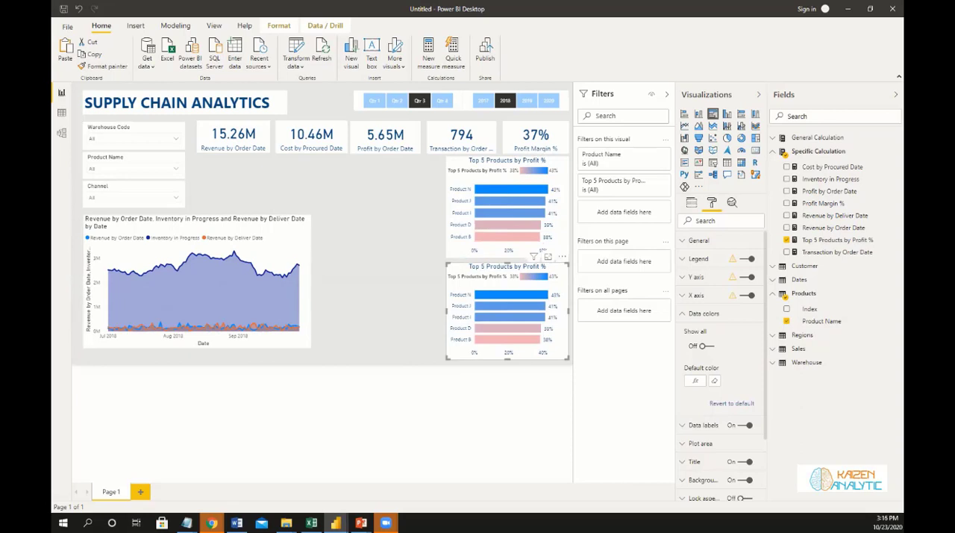
click(823, 242)
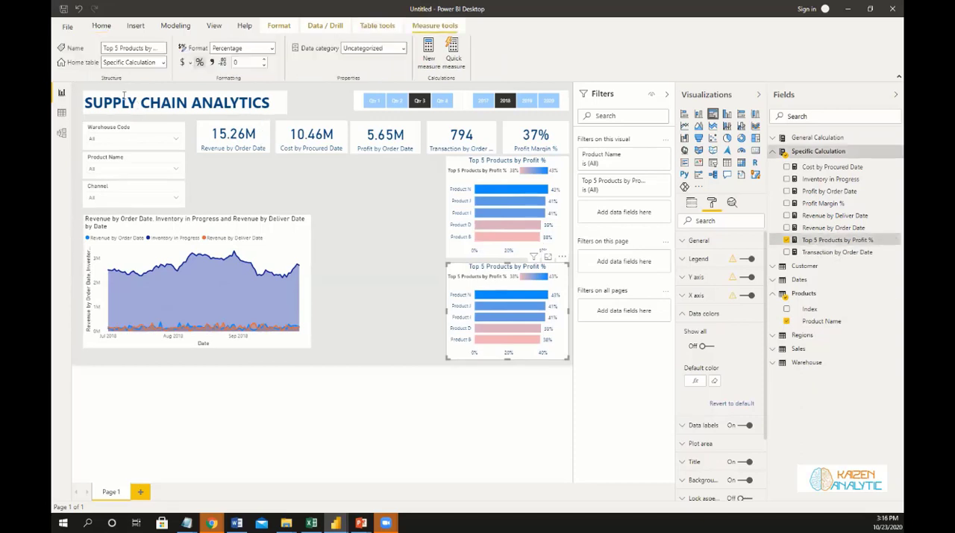
drag(122, 90, 375, 109)
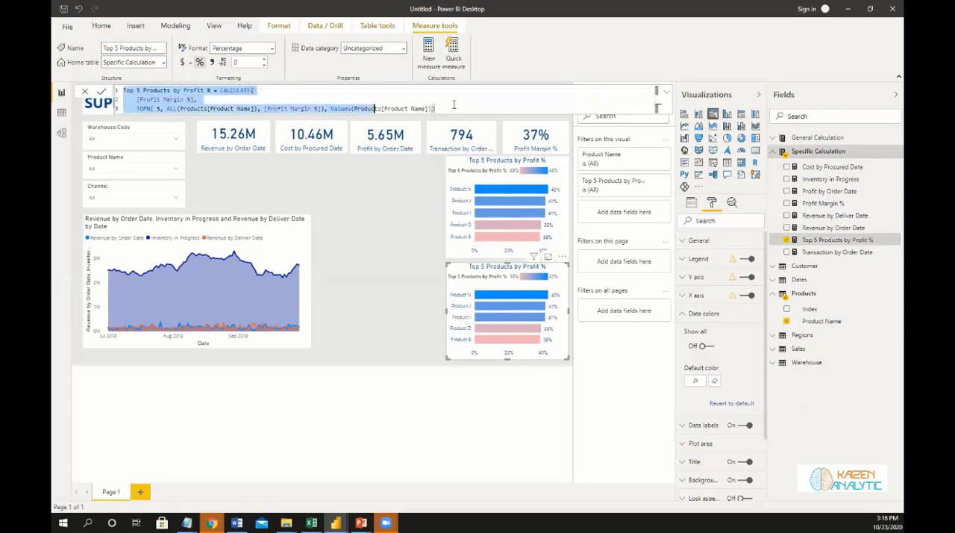
drag(459, 106, 458, 107)
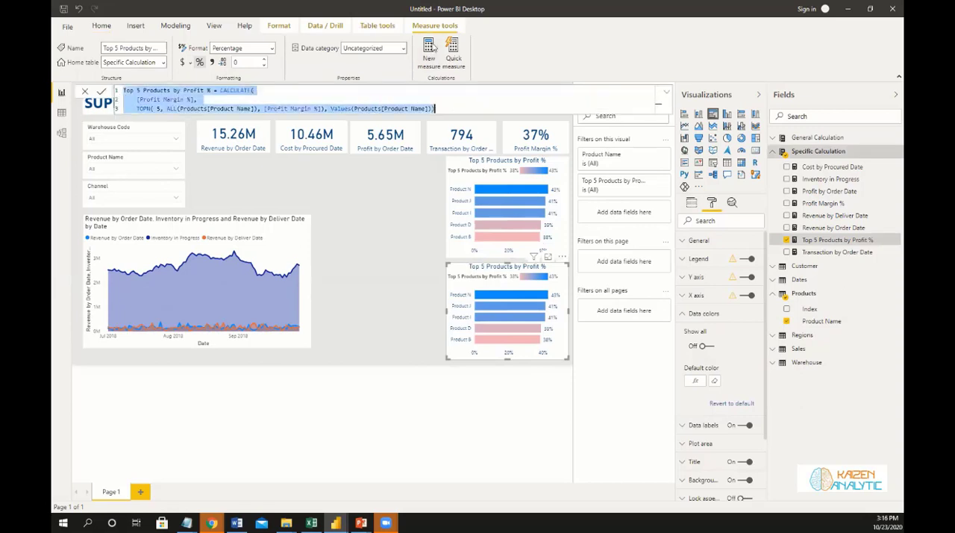
click(340, 109)
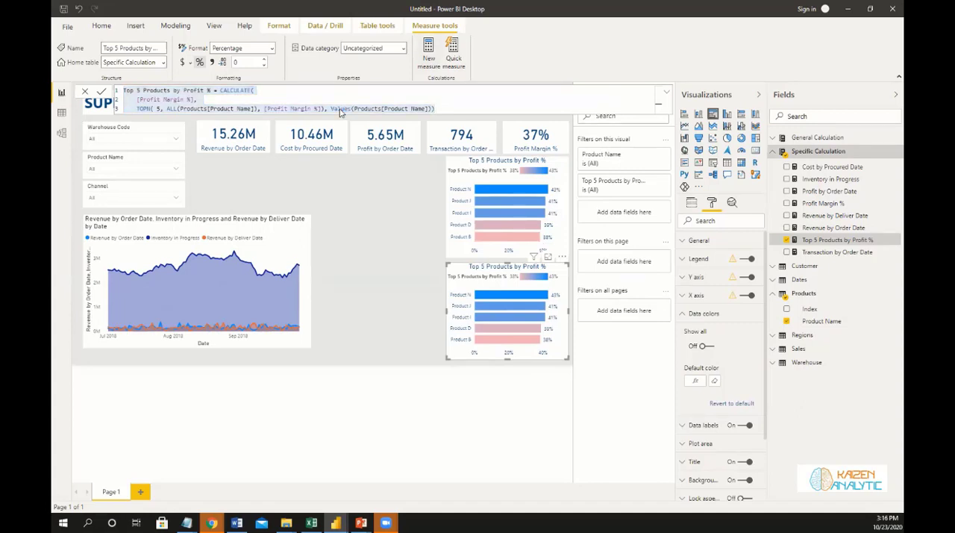
key(Return)
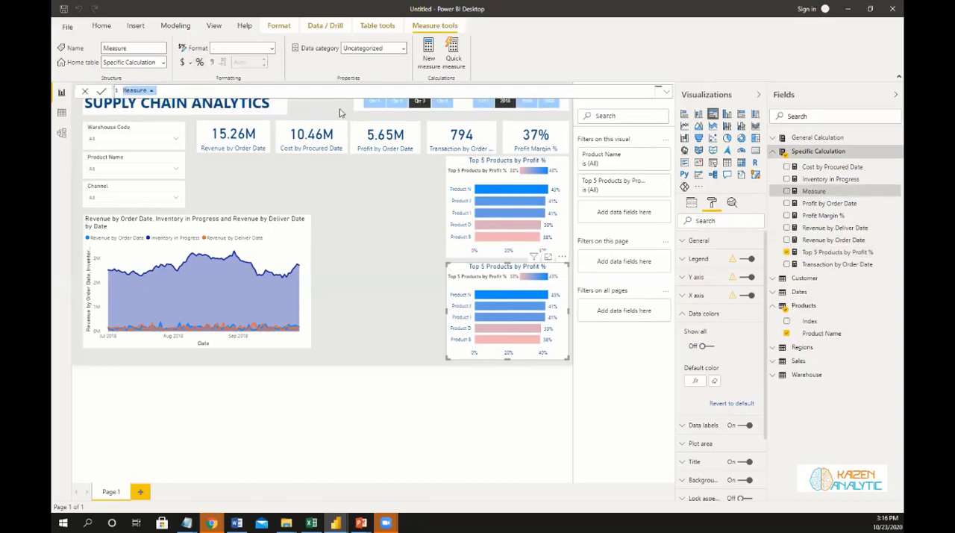
key(ctrl+v)
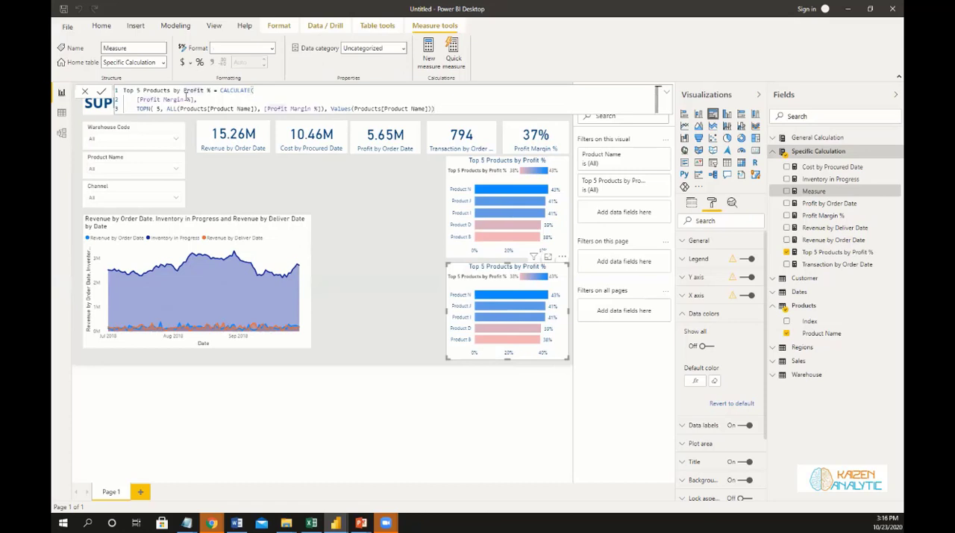
Rename the copied measure in its formula as Top 5 Products by Cost.
text(Cost)
key(Delete)
key(Delete)
key(Delete)
key(Delete)
key(Delete)
key(Delete)
key(Delete)
key(Delete)
key(Right)
Replace [Profit Margin %] with [Cost by Procured Date] as the expression that CALCULATE evaluates.
key(Down)
key(Left)
key(Left)
key(Left)
key(Left)
key(Left)
key(Left)
key(Left)
key(Left)
key(Left)
key(Left)
key(Left)
key(Left)
key(Left)
key(Left)
key(Left)
key(Left)
key(Left)
text(Cost)
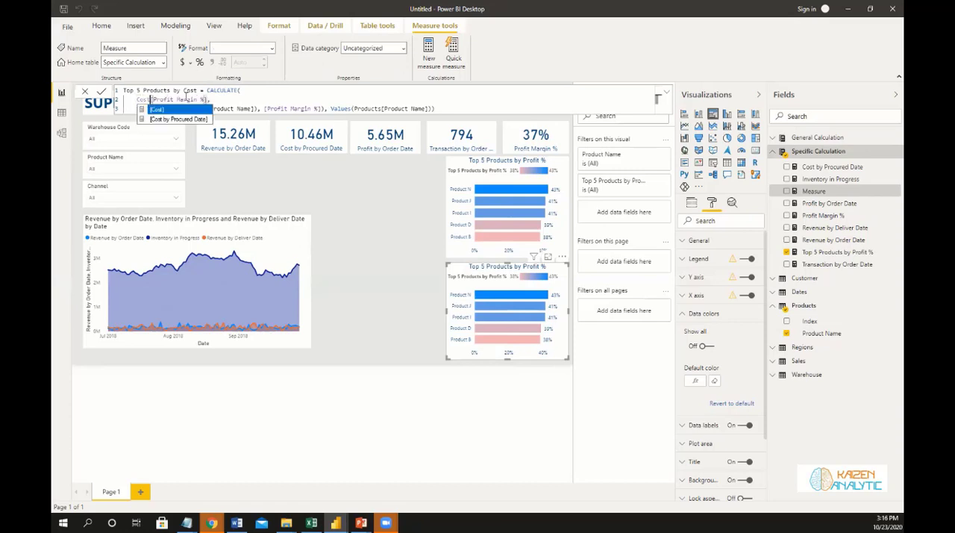
key(Down)
key(Tab)
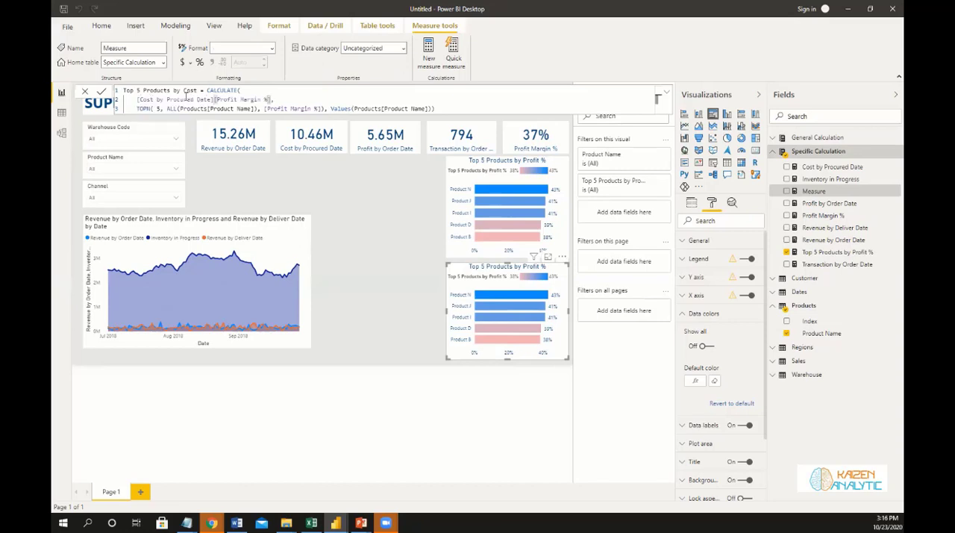
key(Delete)
key(Delete)
key(Delete)
key(Delete)
key(Delete)
key(Delete)
key(Delete)
key(Delete)
key(Delete)
key(Delete)
key(Delete)
key(Delete)
key(Delete)
key(Delete)
key(Delete)
key(Delete)
key(Delete)
key(Delete)
key(Delete)
key(Delete)
key(Delete)
key(Delete)
key(Delete)
key(Delete)
key(Delete)
key(Delete)
key(Delete)
key(Delete)
key(Delete)
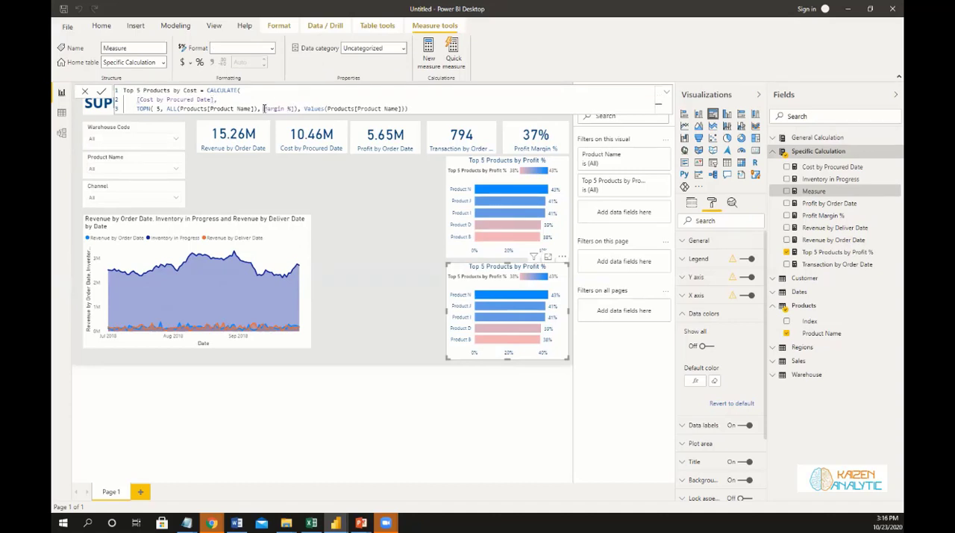
Rank the TOPN products by [Cost by Procured Date] instead of [Profit Margin %] and commit the measure.
key(Delete)
key(Delete)
key(Delete)
key(Delete)
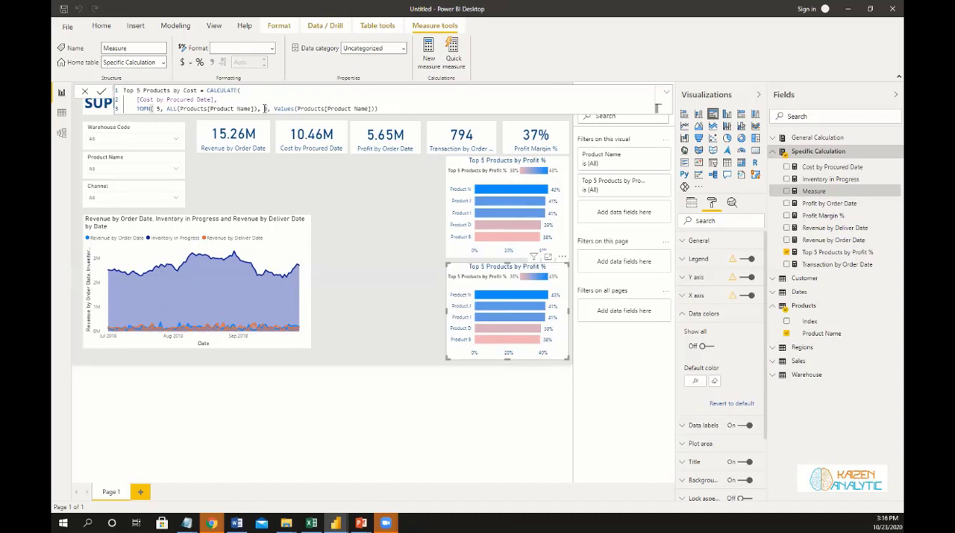
text(Cost)
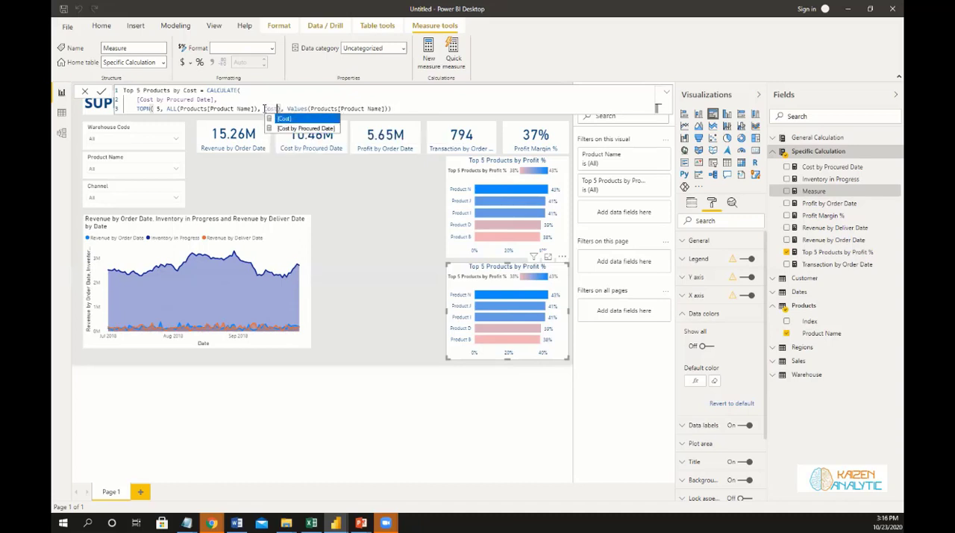
key(Down)
key(Tab)
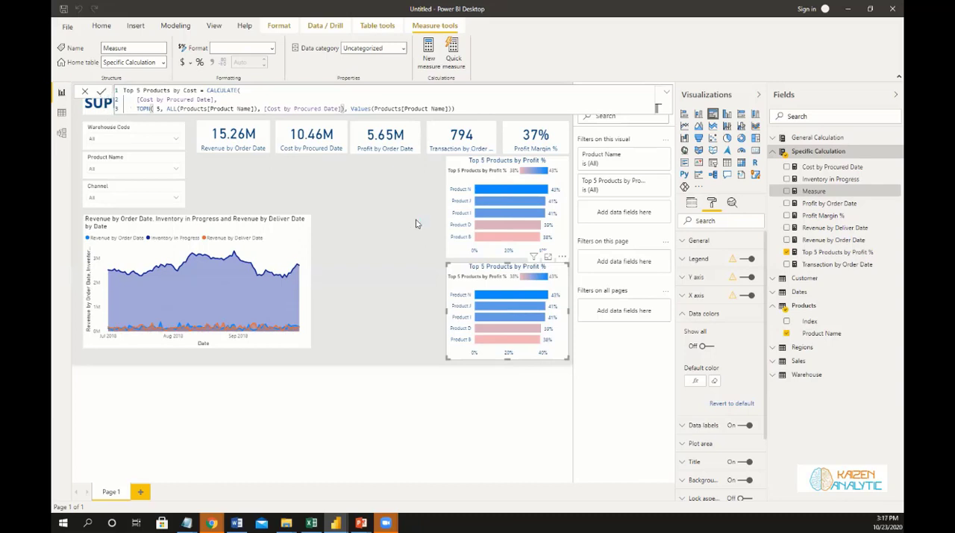
key(Return)
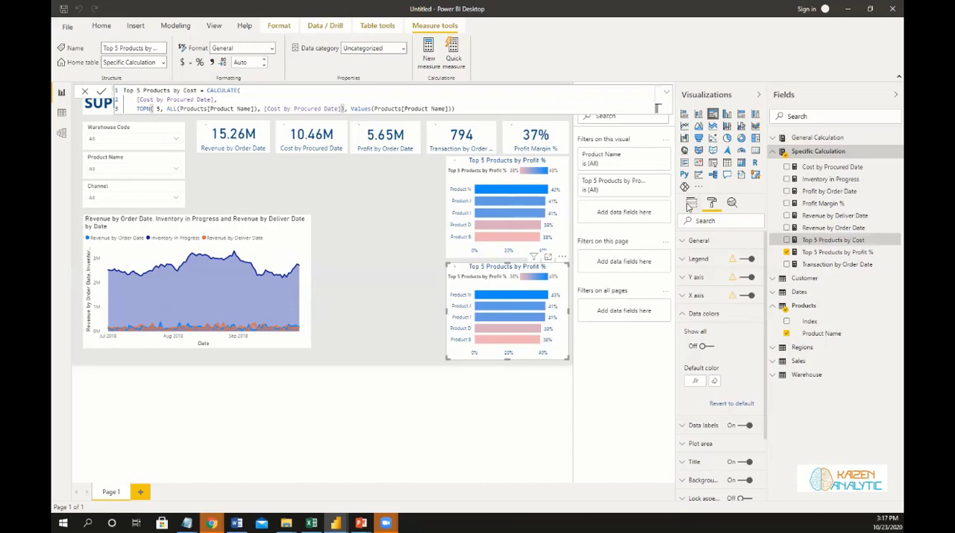
Replace the lower bar chart's value with Top 5 Products by Cost and clear the Qtr 3 slicer selection.
click(690, 207)
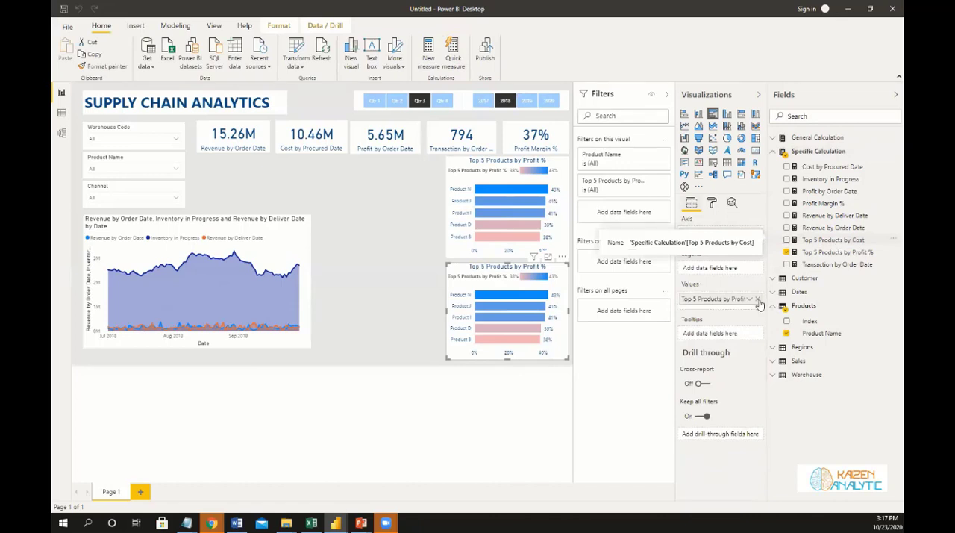
drag(836, 242, 731, 297)
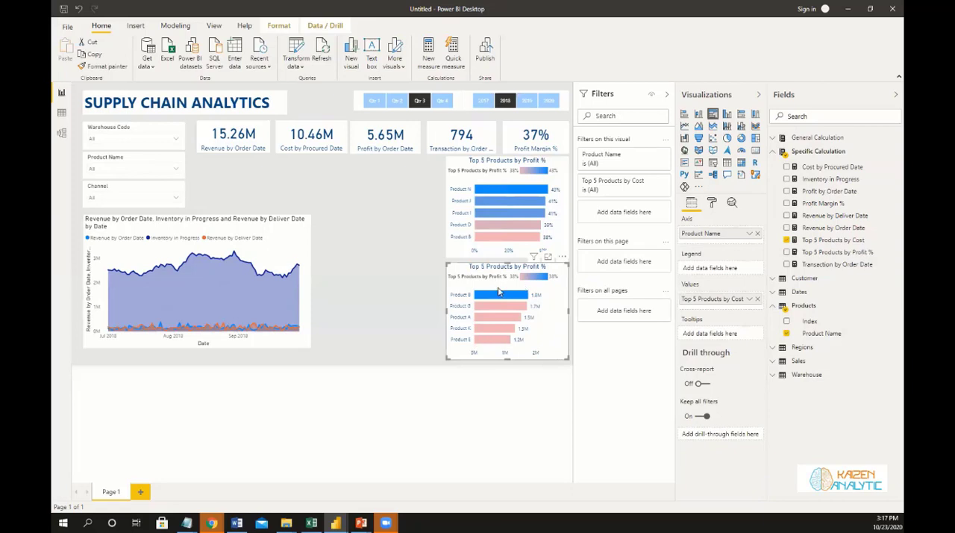
click(421, 101)
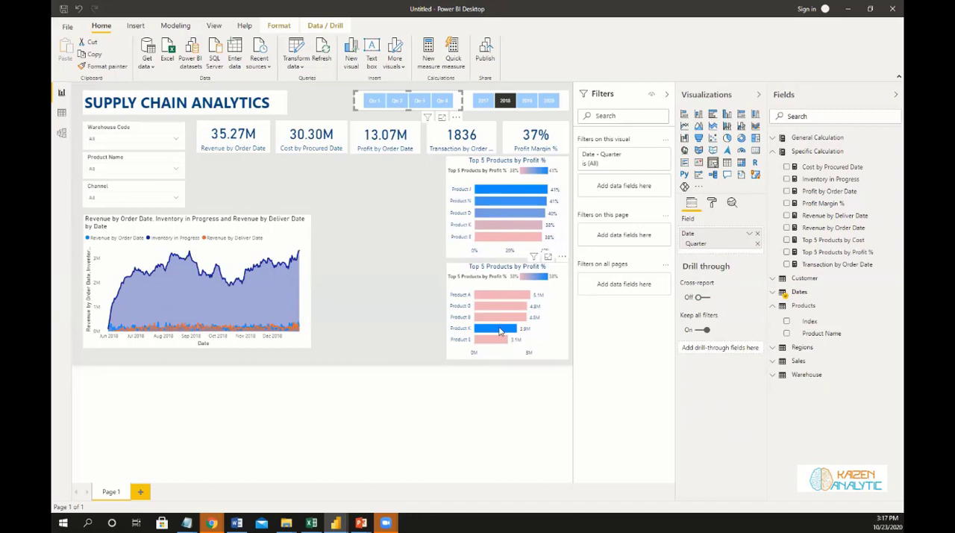
mouse_move(500, 331)
Add a new measure named Order In Progress to the Specific Calculation table, with its formula starting on a second line.
key(alt+Tab)
click(889, 153)
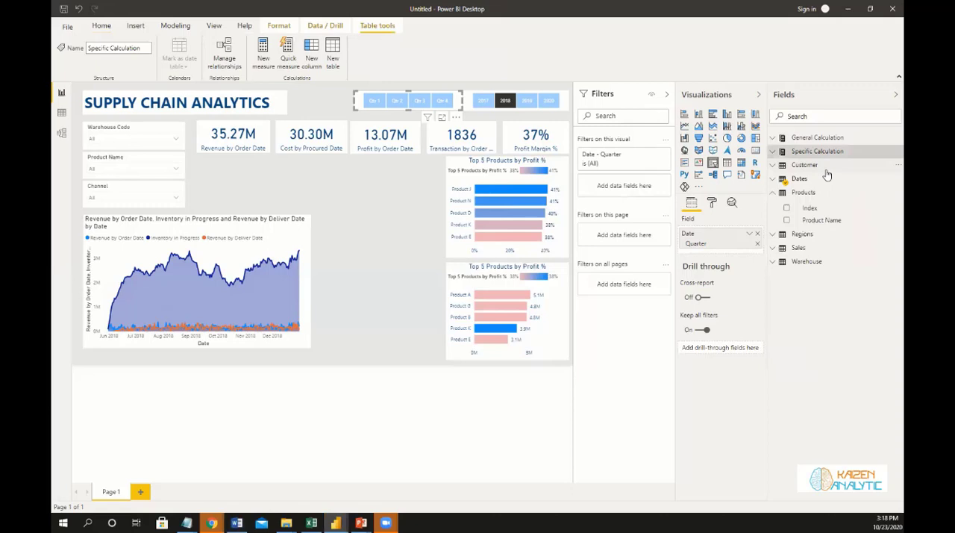
click(891, 152)
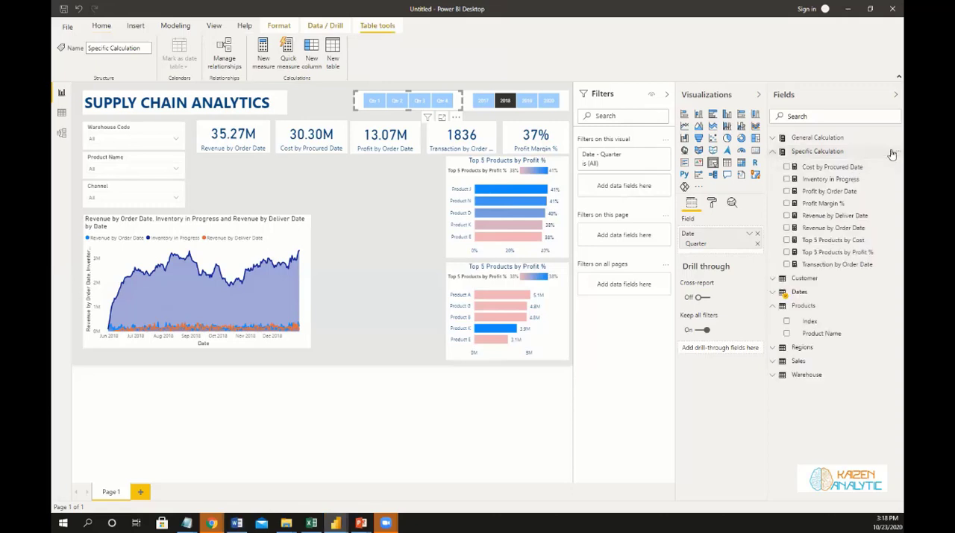
click(892, 153)
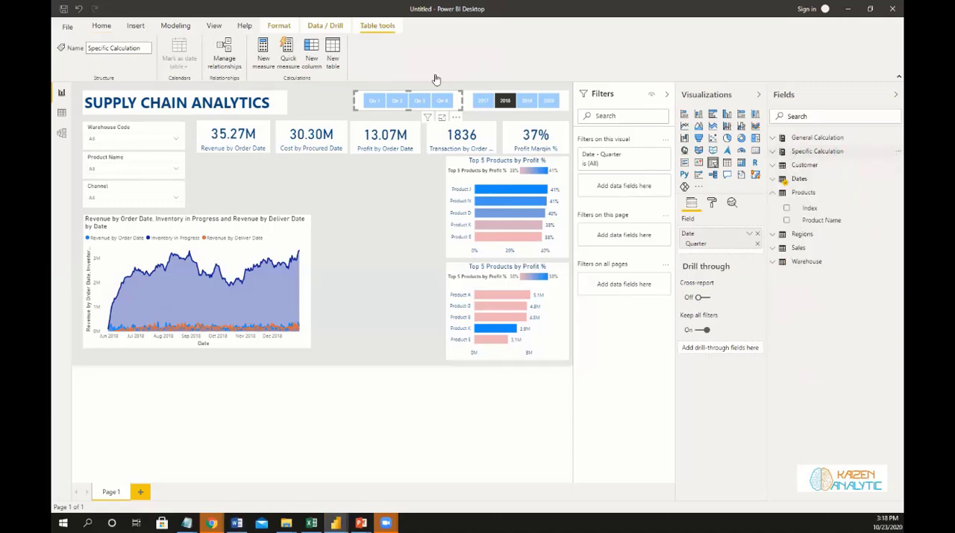
click(264, 56)
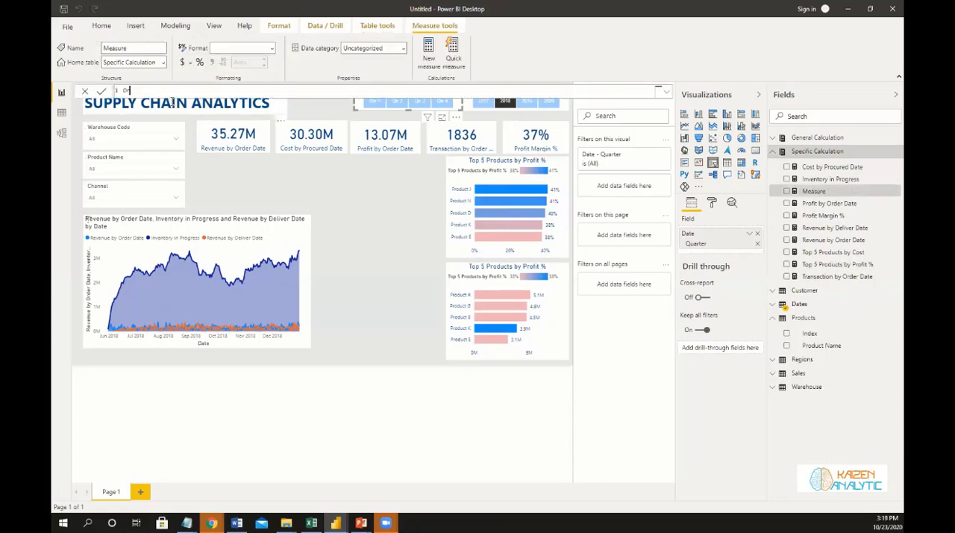
text(der In Progress =)
click(178, 100)
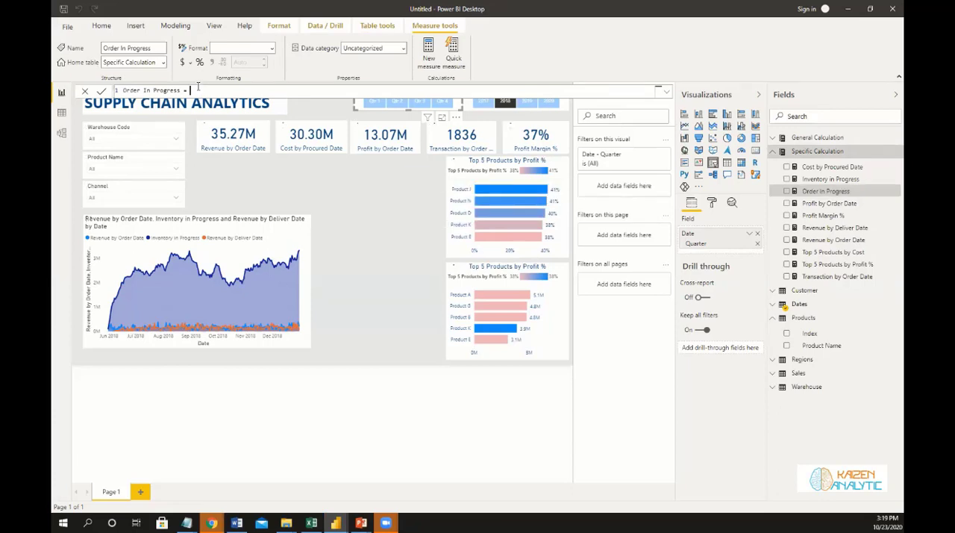
key(shift+Return)
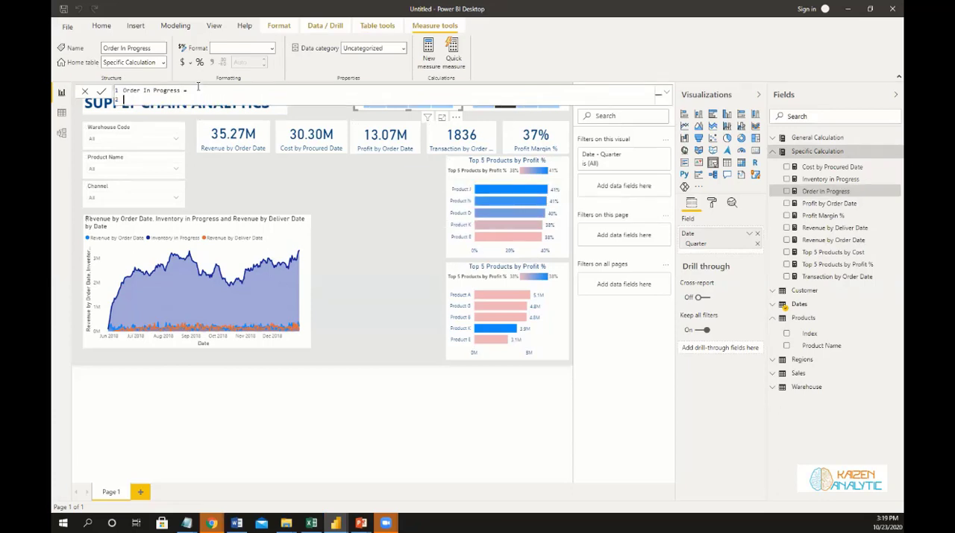
Begin the Order In Progress formula with a CALCULATE of the [Transactions] measure.
text(Cal)
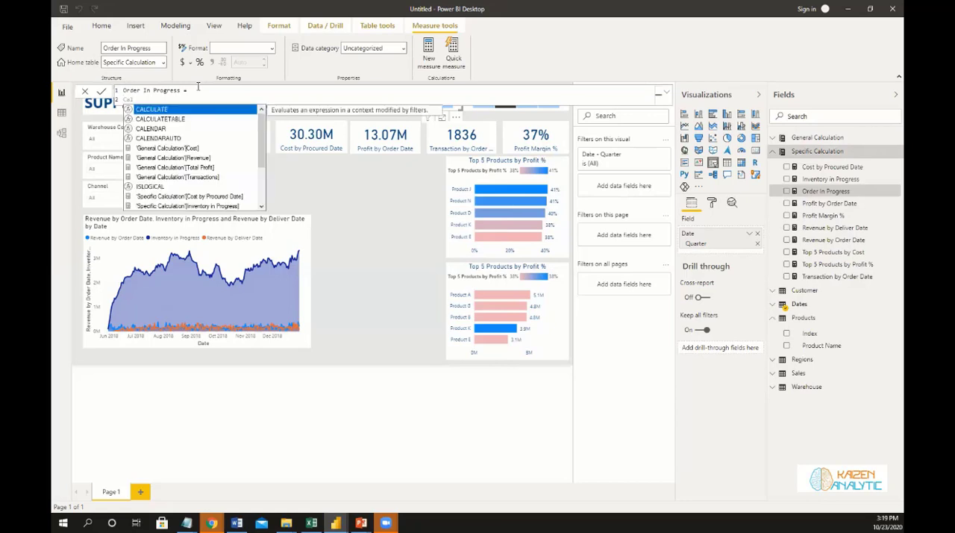
key(Tab)
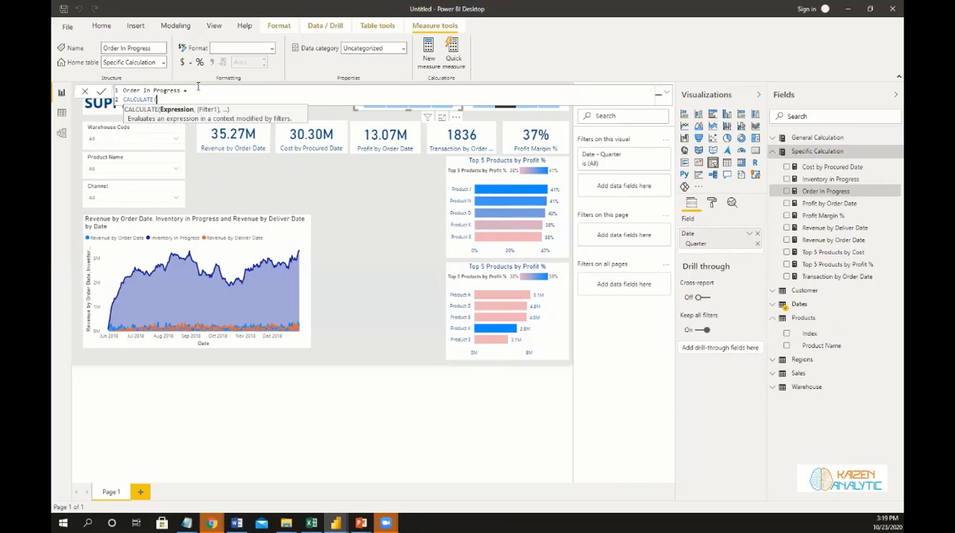
text(Tra)
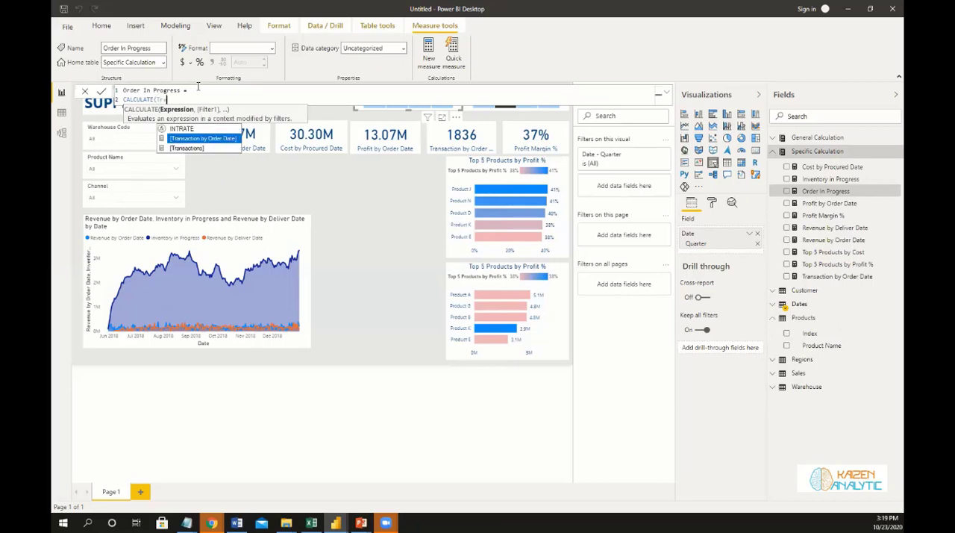
key(Down)
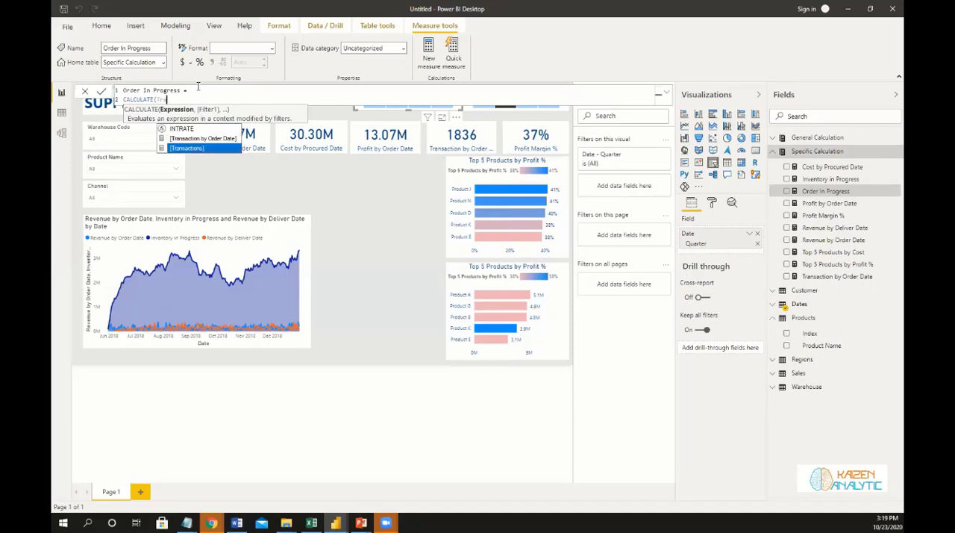
key(Tab)
text(,)
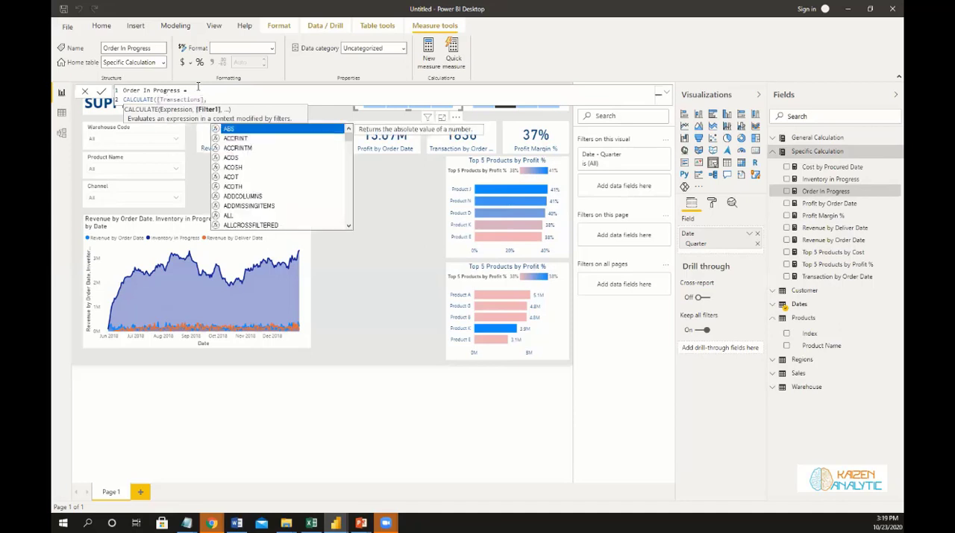
Add a FILTER over VALUES(Sales[OrderDate]) on a new line as the first filter argument of the CALCULATE.
key(Escape)
key(Return)
text(Filte)
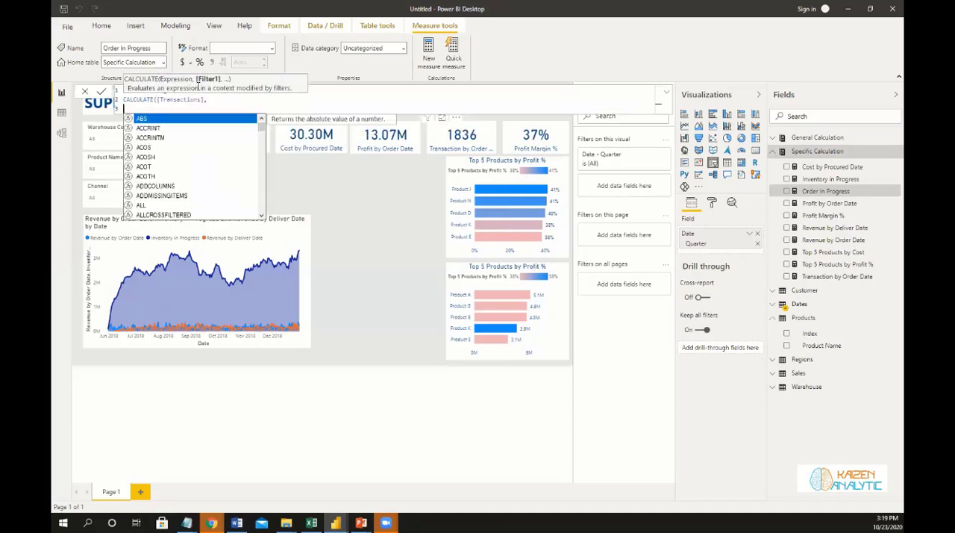
text(r)
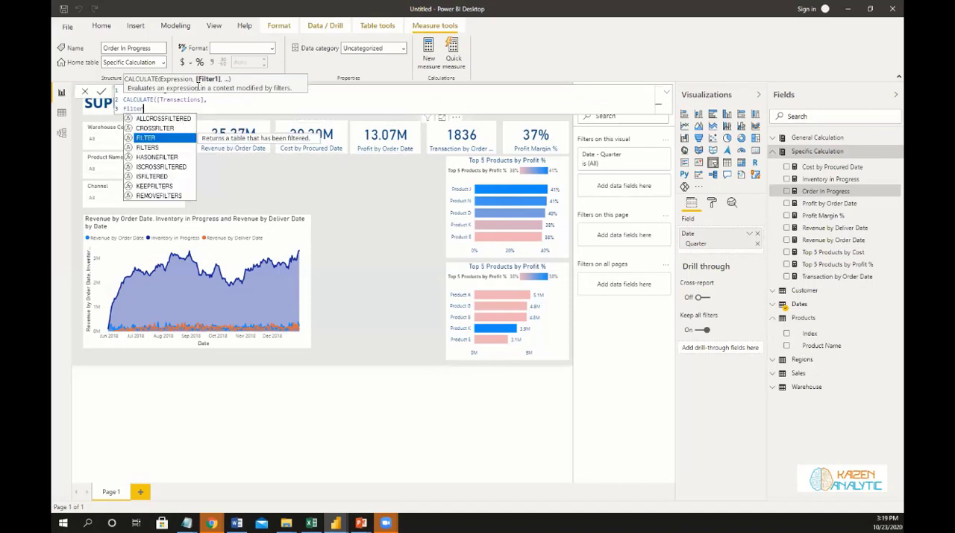
key(Tab)
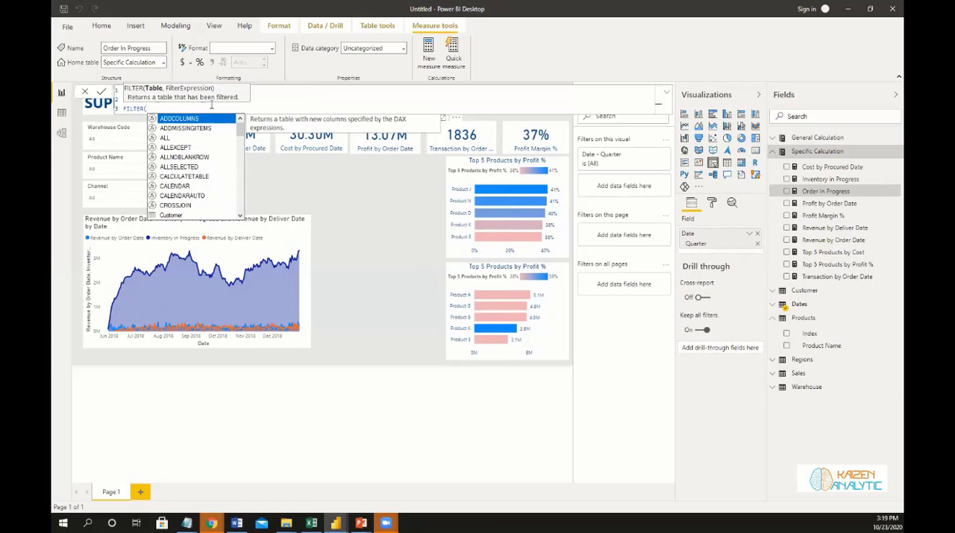
text(Values)
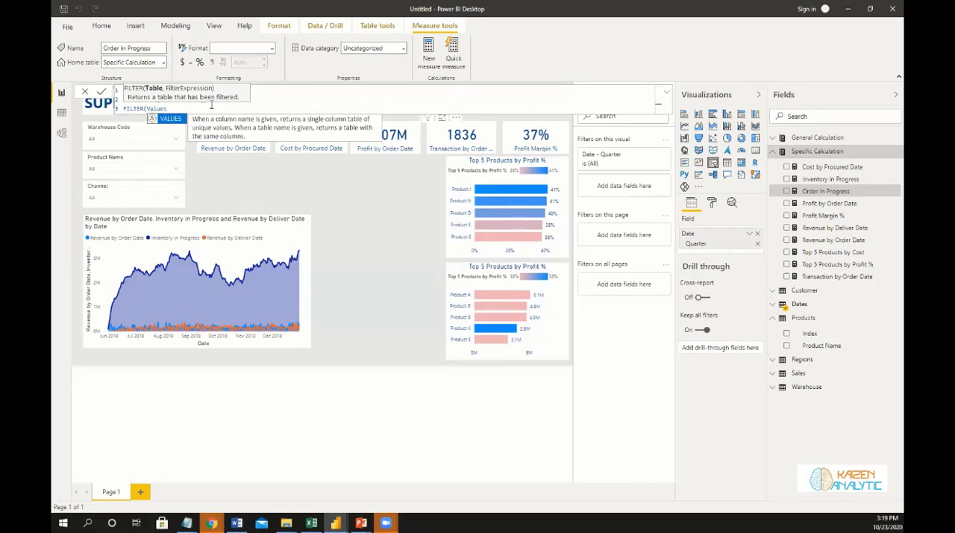
key(Tab)
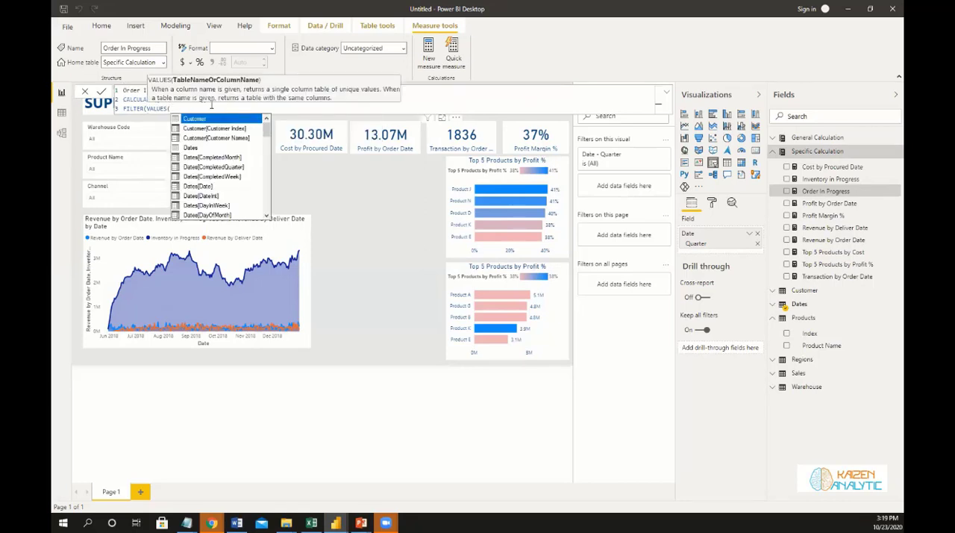
text(Order)
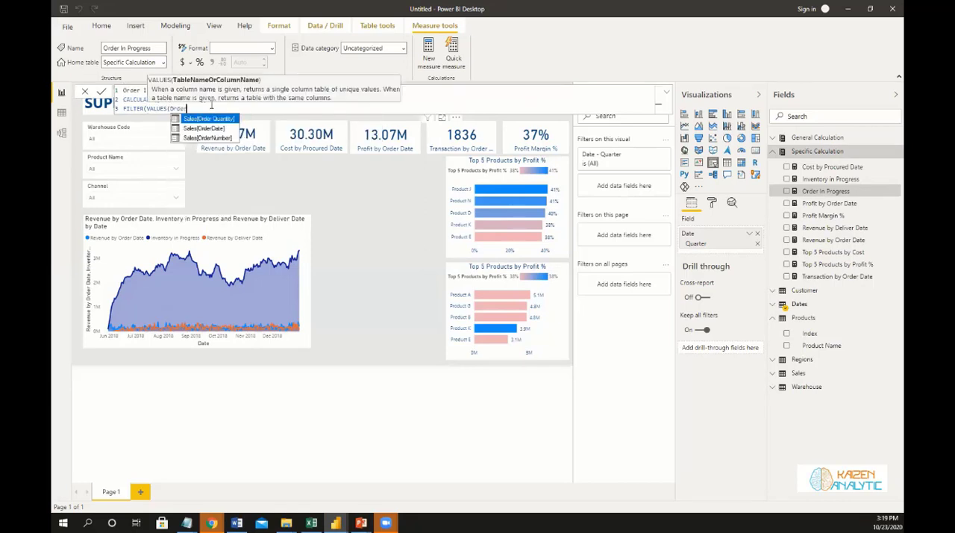
key(Down)
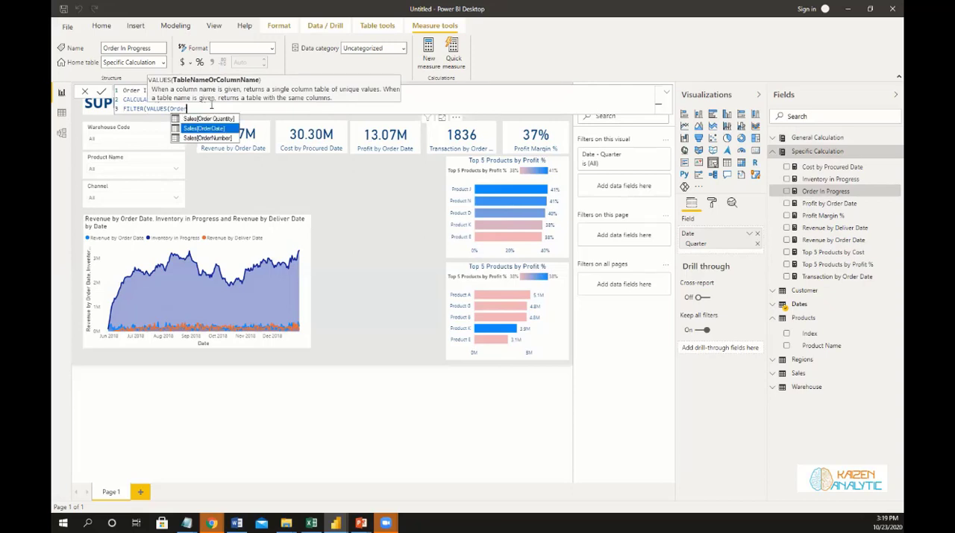
key(Tab)
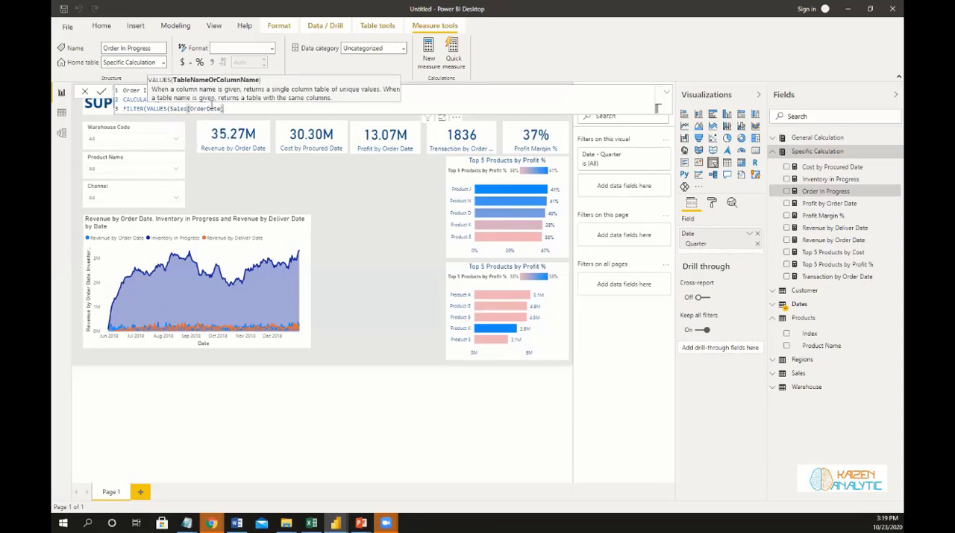
text(),)
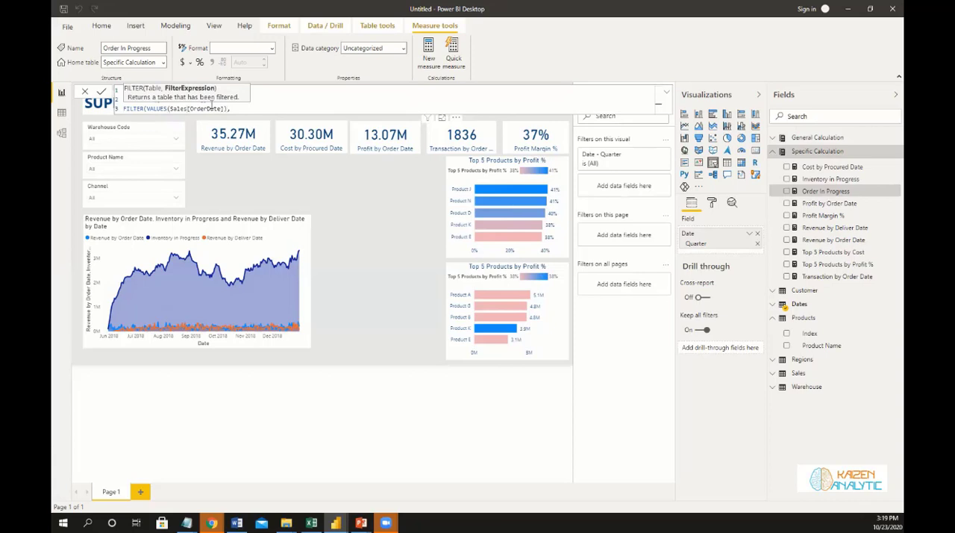
text( Sales[OrderDate])
Complete the first FILTER with the condition Sales[OrderDate] <= Max(Dates[Date]) and follow it with a comma.
key(Tab)
text(<= Max)
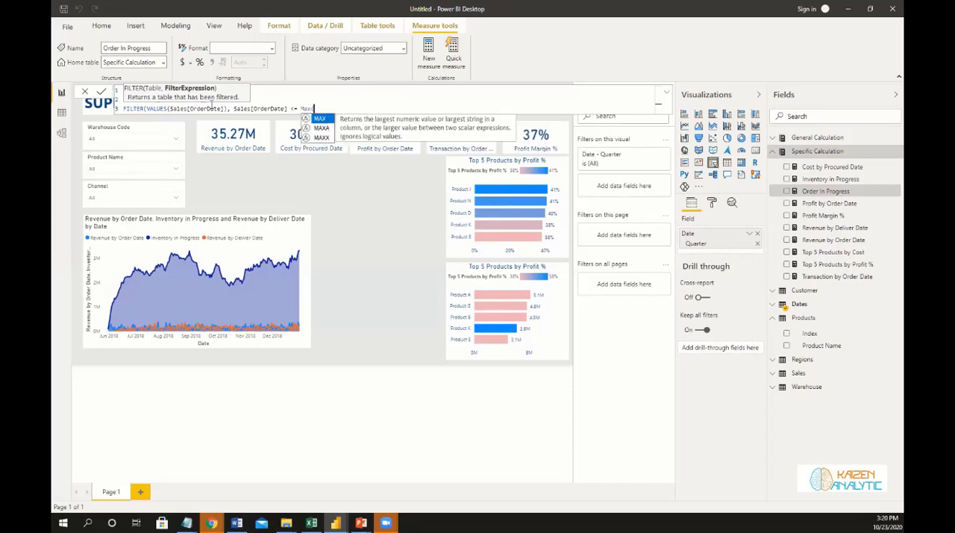
text((Date)
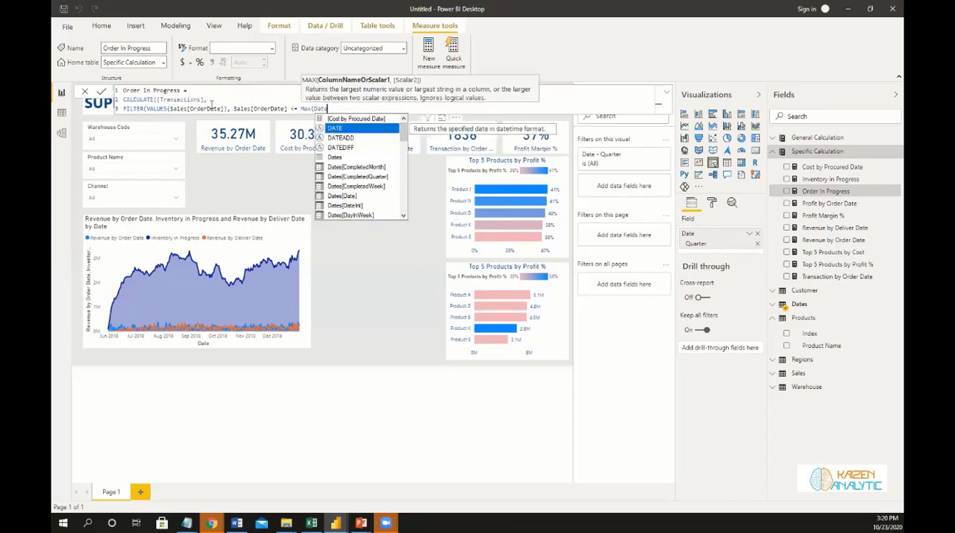
key(Down)
key(Down)
key(Down)
key(Down)
key(Down)
key(Down)
key(Down)
key(Tab)
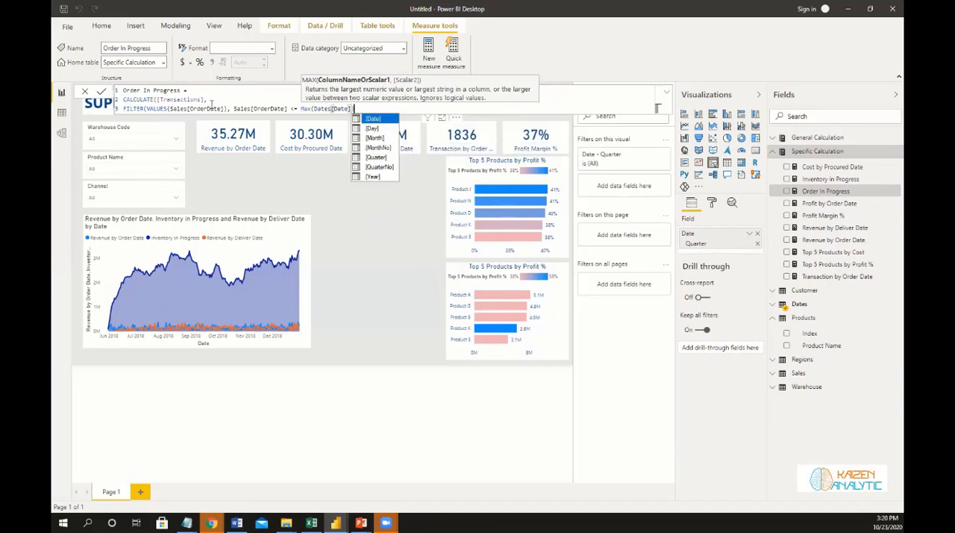
text()),)
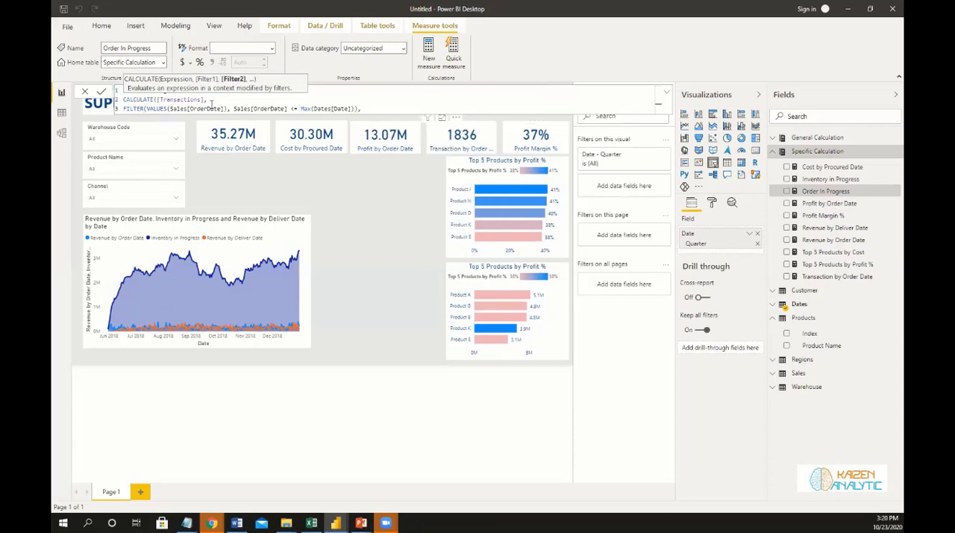
Add a second FILTER on a fourth formula line, iterating over VALUES(Sales[Delivery Date]).
key(shift+Return)
text(Filt)
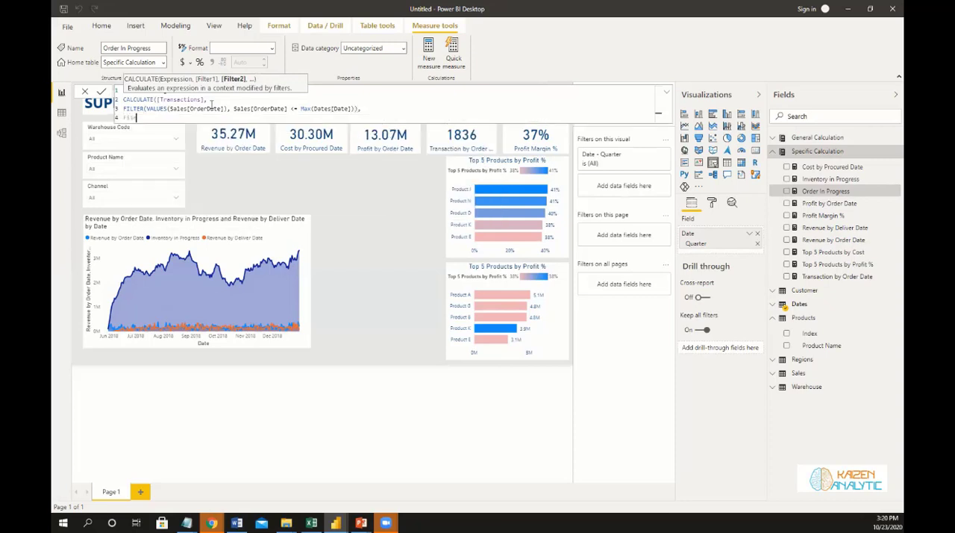
key(BackSpace)
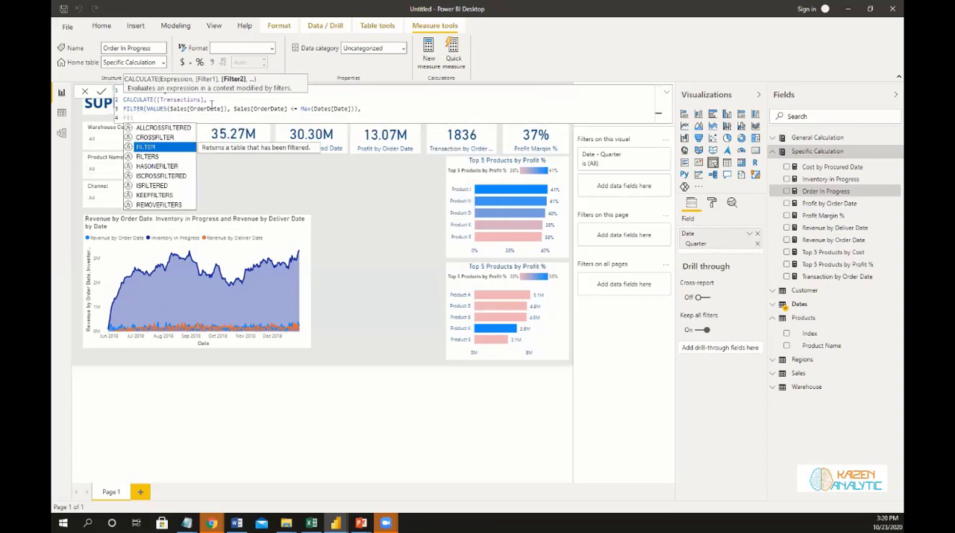
key(Tab)
text((Calue)
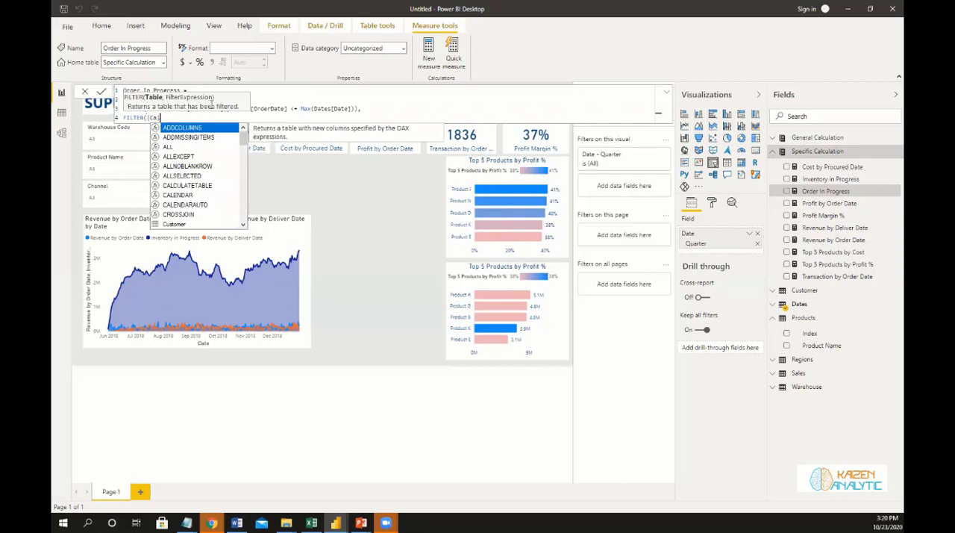
key(BackSpace)
key(BackSpace)
key(BackSpace)
key(BackSpace)
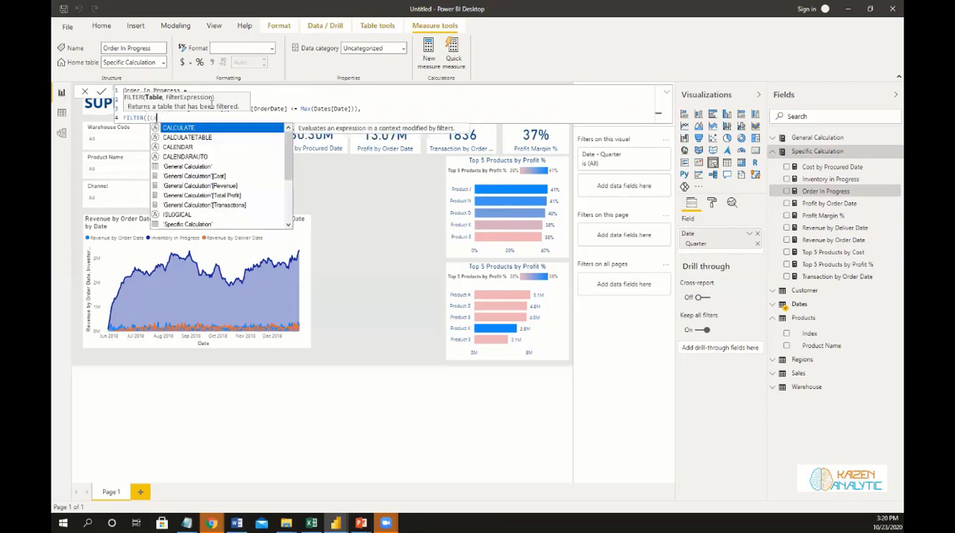
text(Valu)
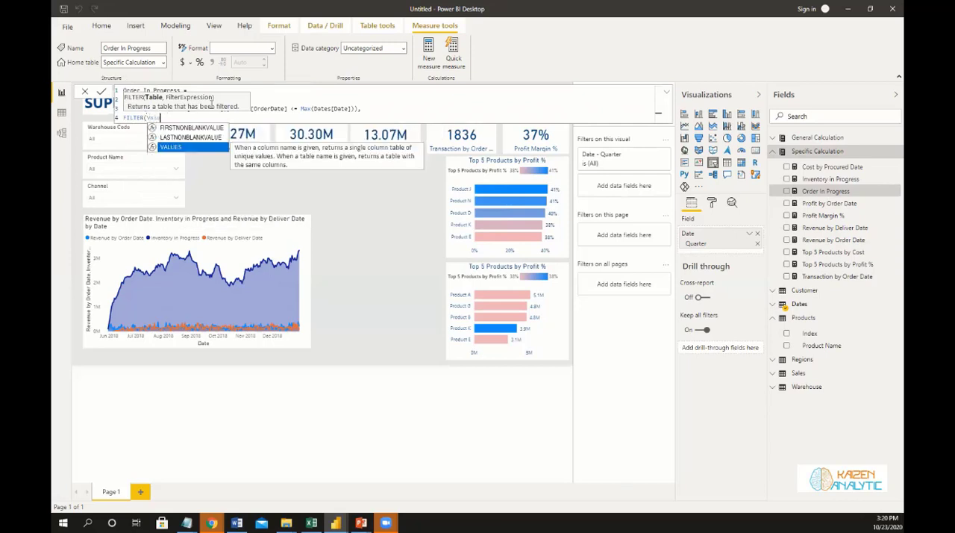
key(Tab)
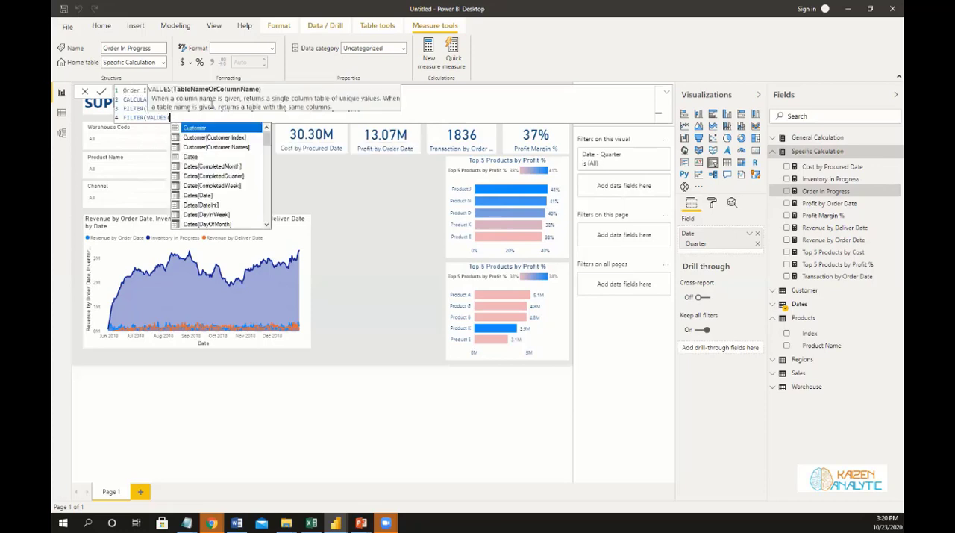
text(Delive)
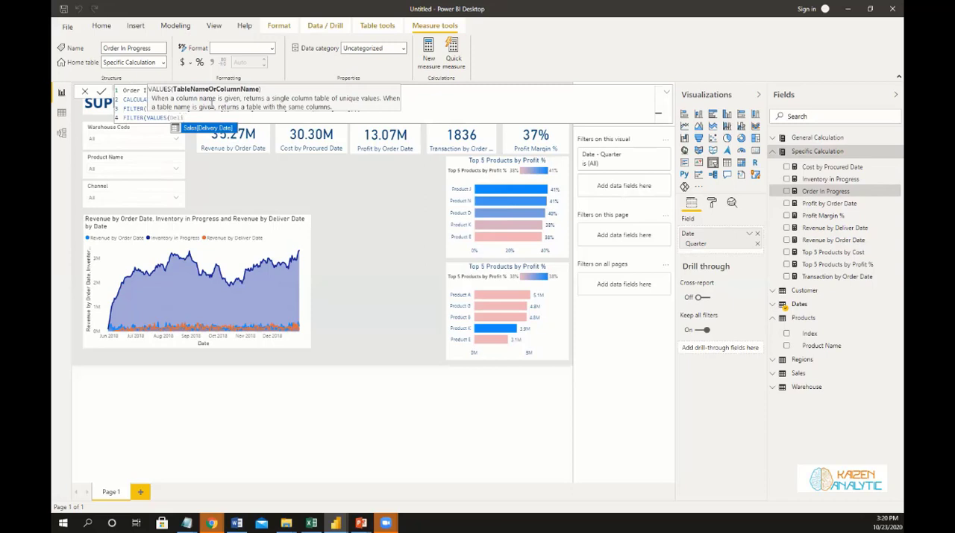
key(Tab)
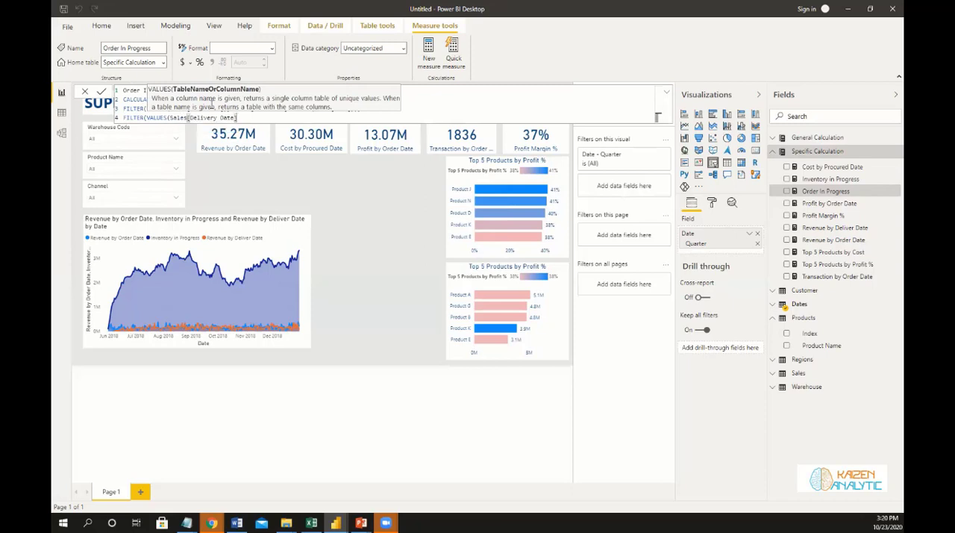
text(), )
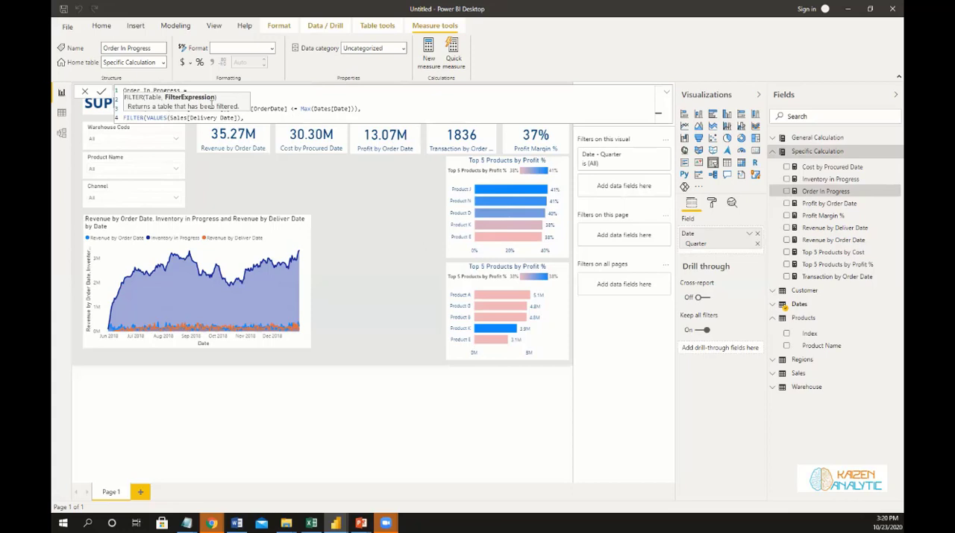
text(Sales[Delivery Date])
Complete the second FILTER with the condition Sales[Delivery Date] >= MIN(Dates[Date]), close the formula and commit the measure.
key(Tab)
text(>= Min)
key(Tab)
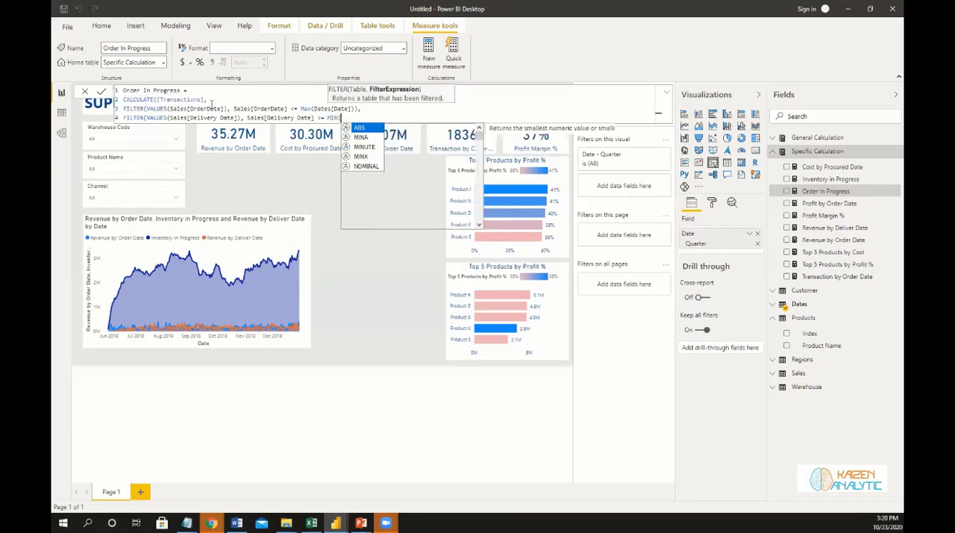
text(Date)
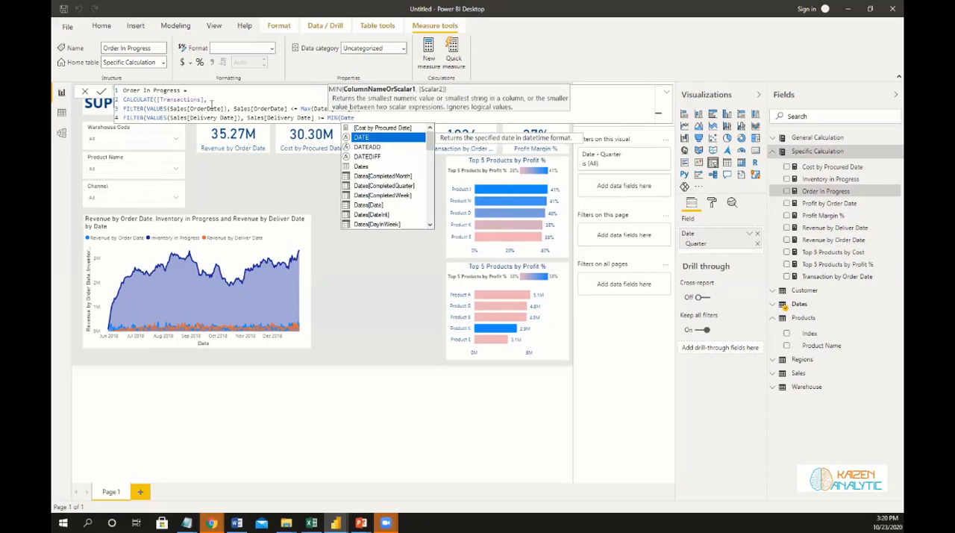
key(Down)
key(Down)
key(Down)
key(Down)
key(Down)
key(Down)
key(Down)
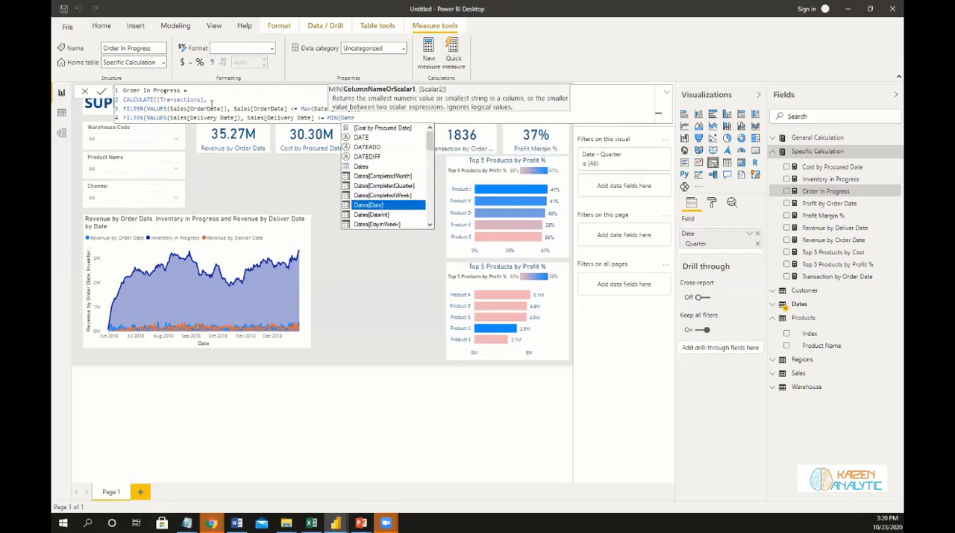
key(Tab)
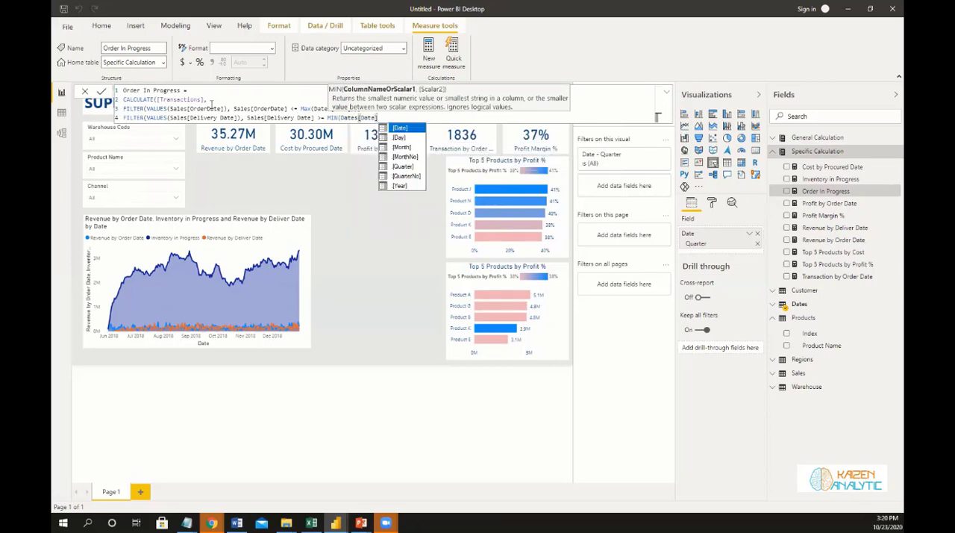
text()))
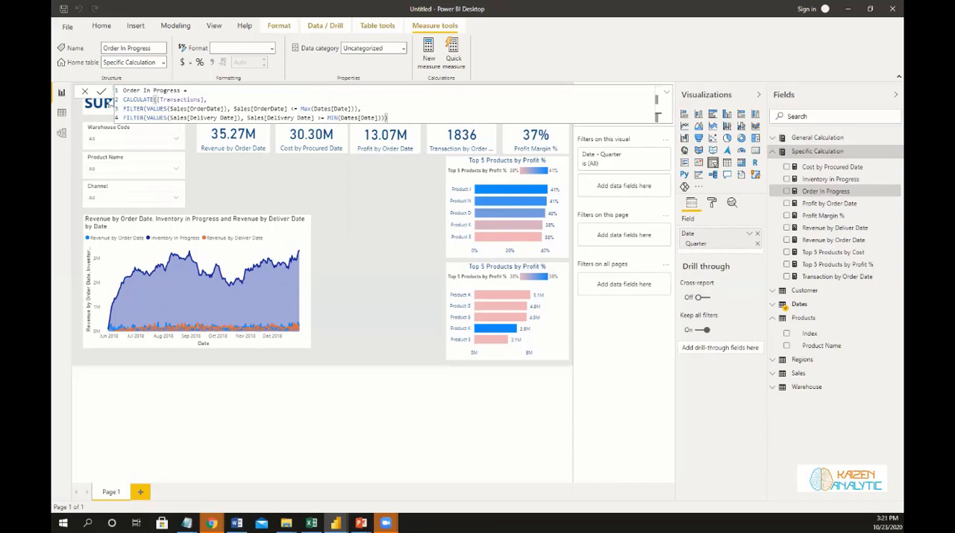
click(104, 94)
Stretch the area chart downward so its lower edge aligns with the lower bar chart, and deselect it.
click(194, 349)
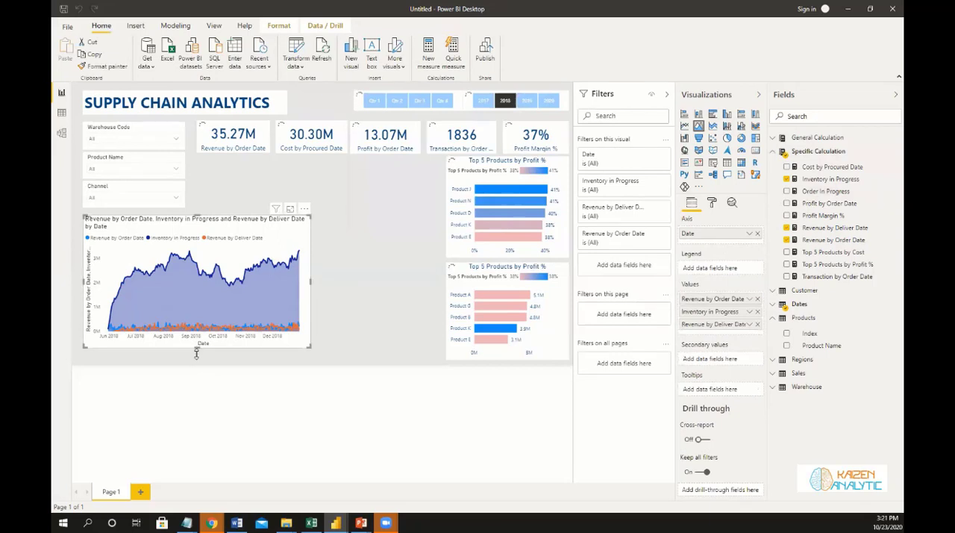
drag(195, 357, 197, 369)
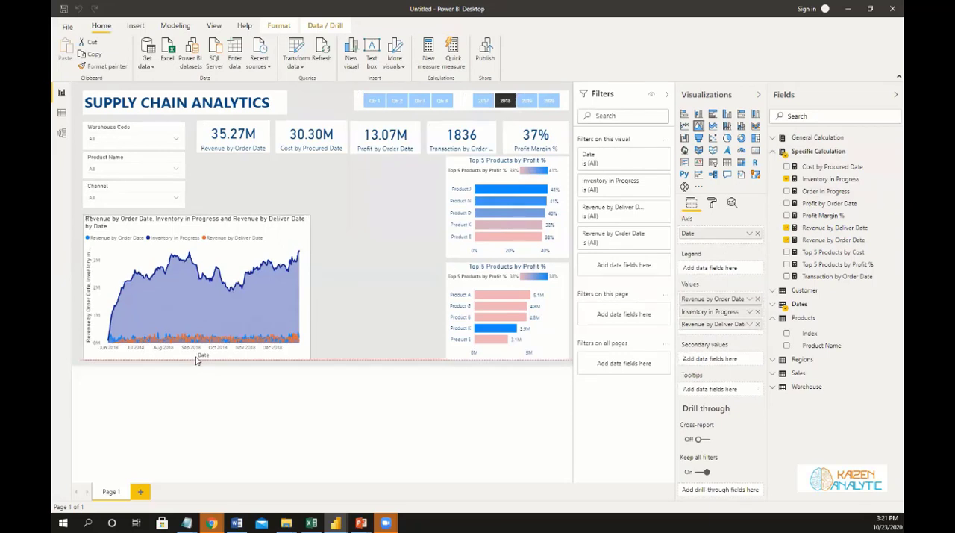
click(370, 282)
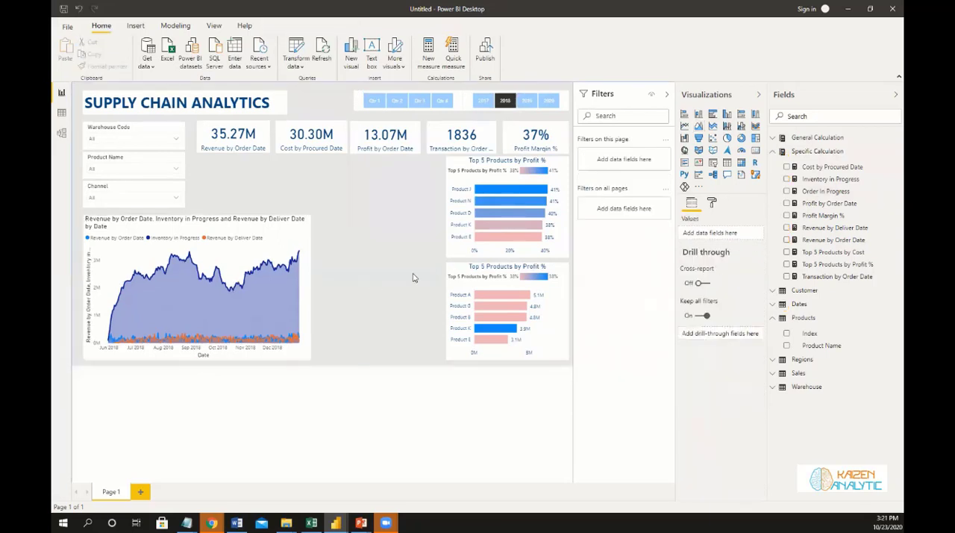
Insert a treemap in the gap between the area chart and the lower bar chart, sized to the bar chart's height.
click(755, 140)
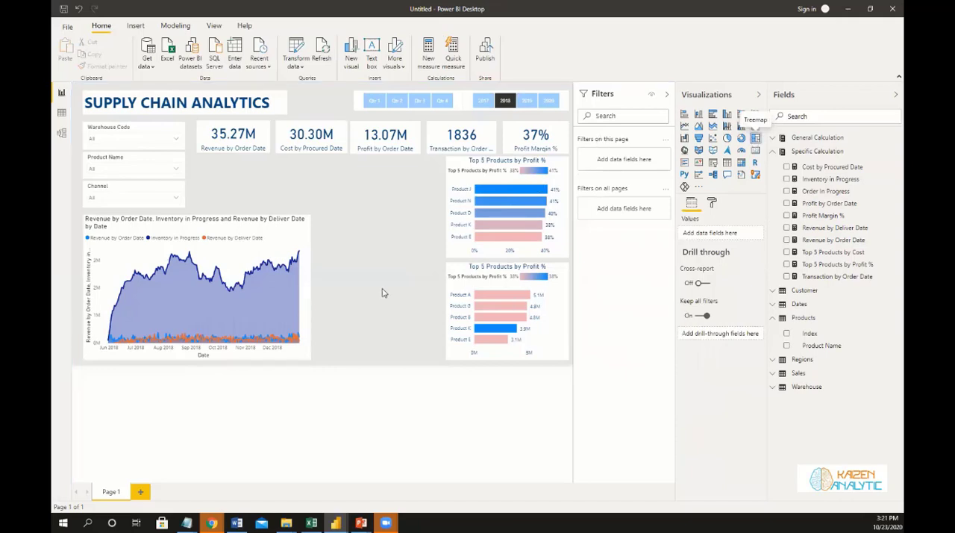
drag(237, 168, 440, 335)
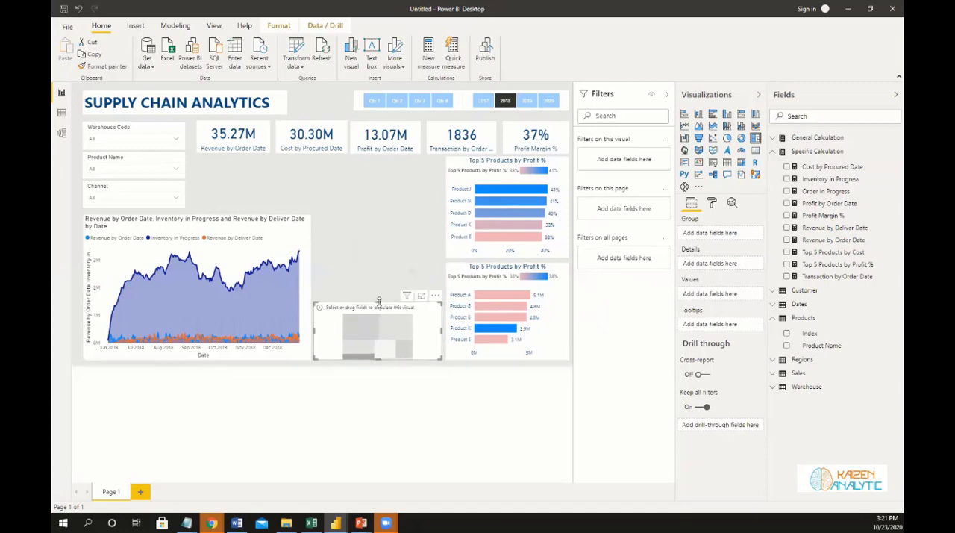
drag(377, 303, 381, 266)
drag(382, 265, 381, 264)
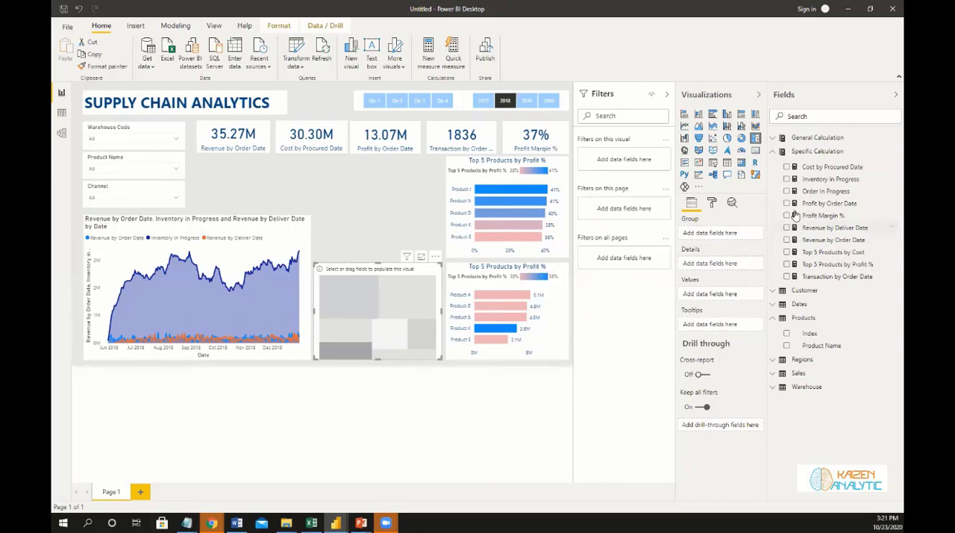
Show Order In Progress grouped by Warehouse Code in the treemap, with Profit Margin % added as a tooltip field.
drag(791, 196, 350, 286)
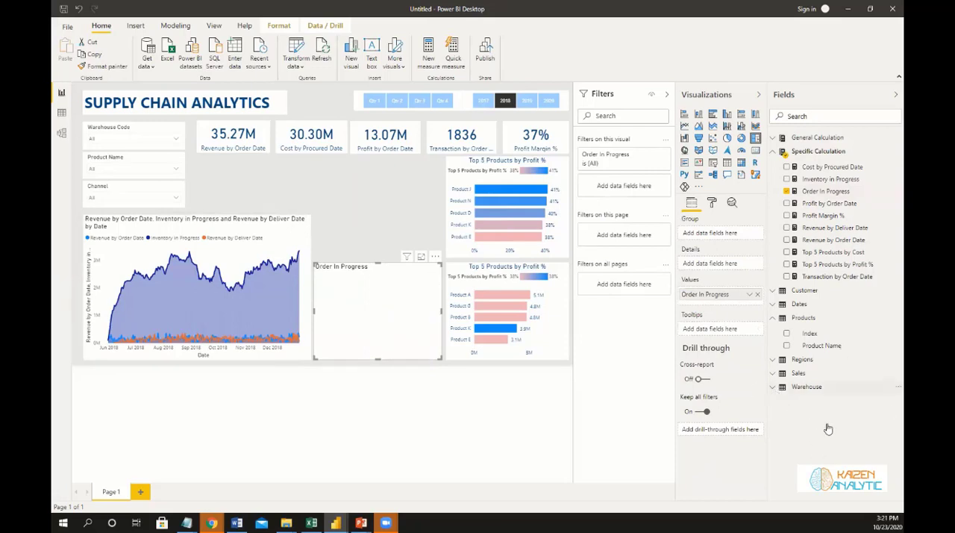
click(772, 387)
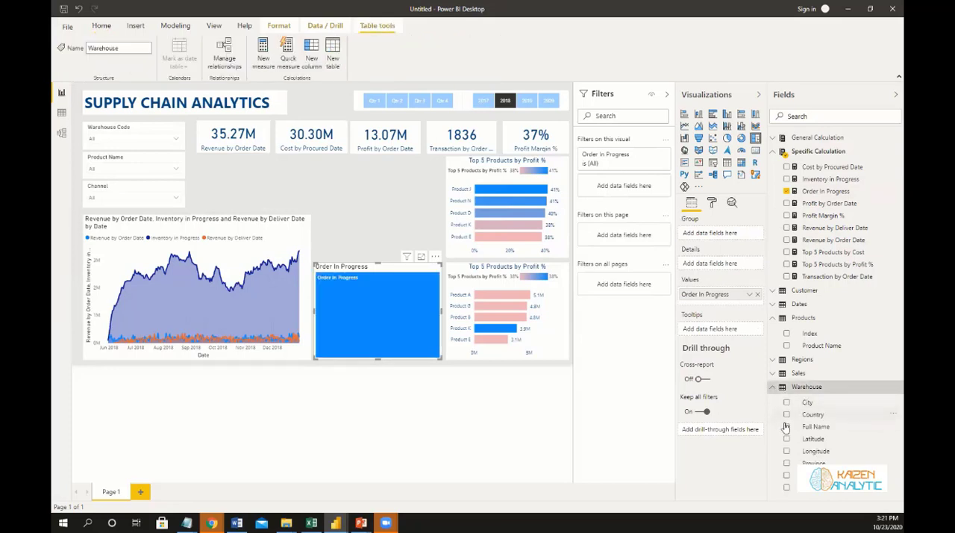
click(786, 475)
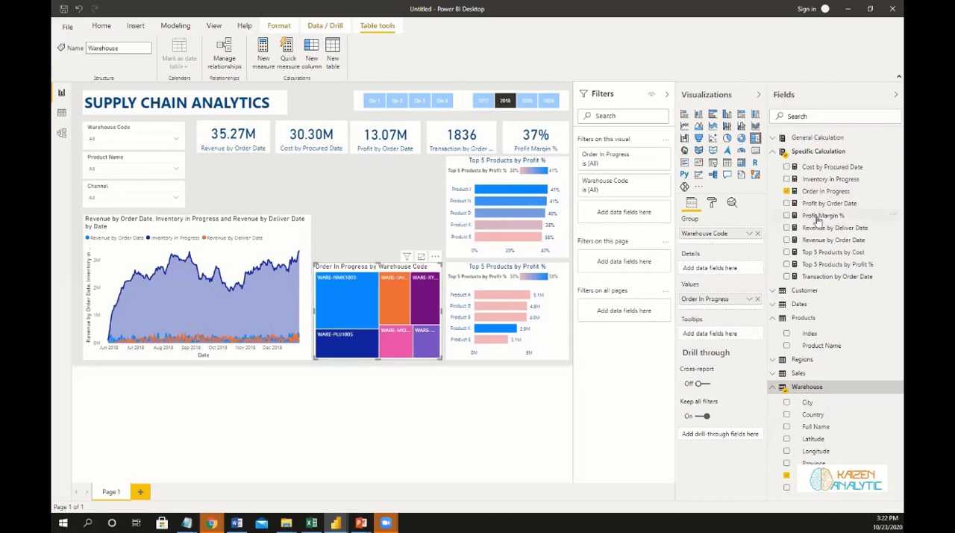
drag(819, 218, 720, 336)
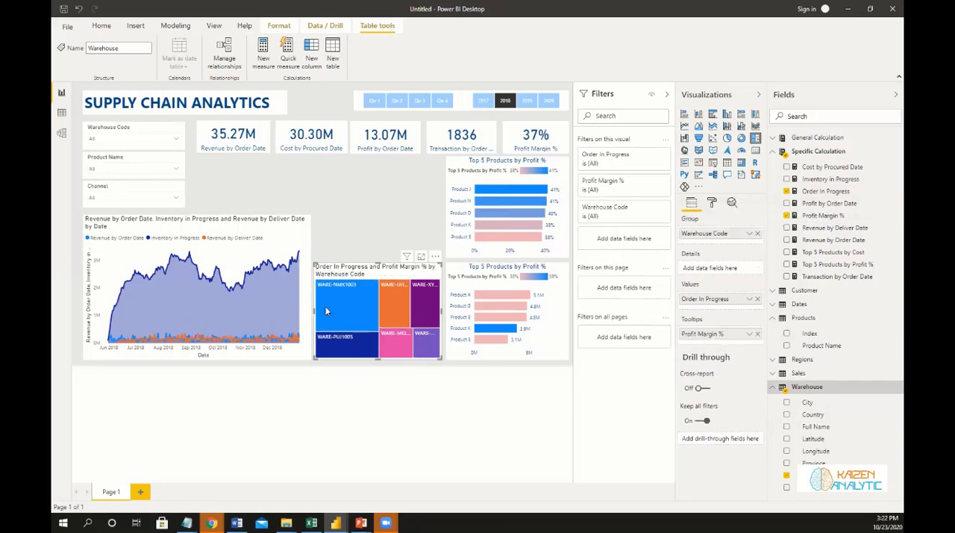
Filter the report to Product C with the Product Name slicer.
mouse_move(337, 303)
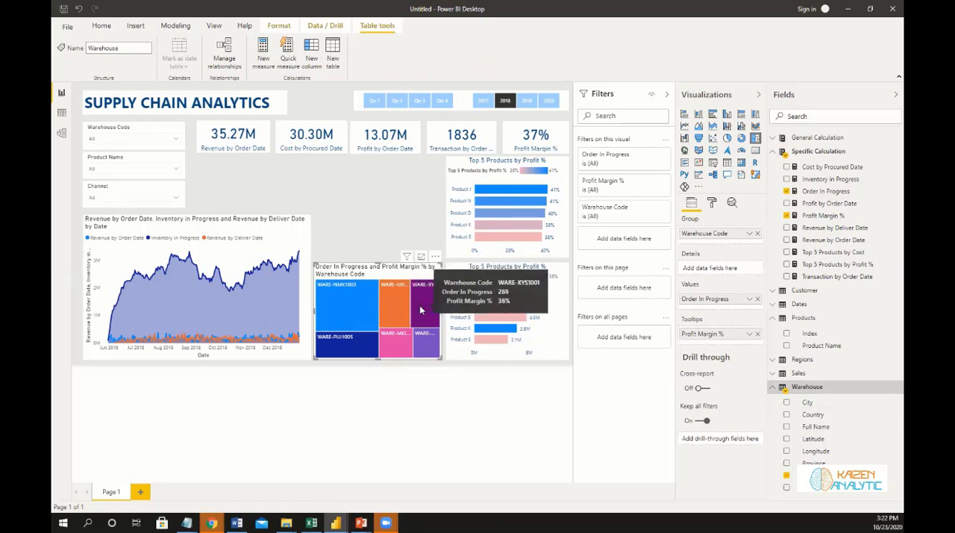
click(175, 170)
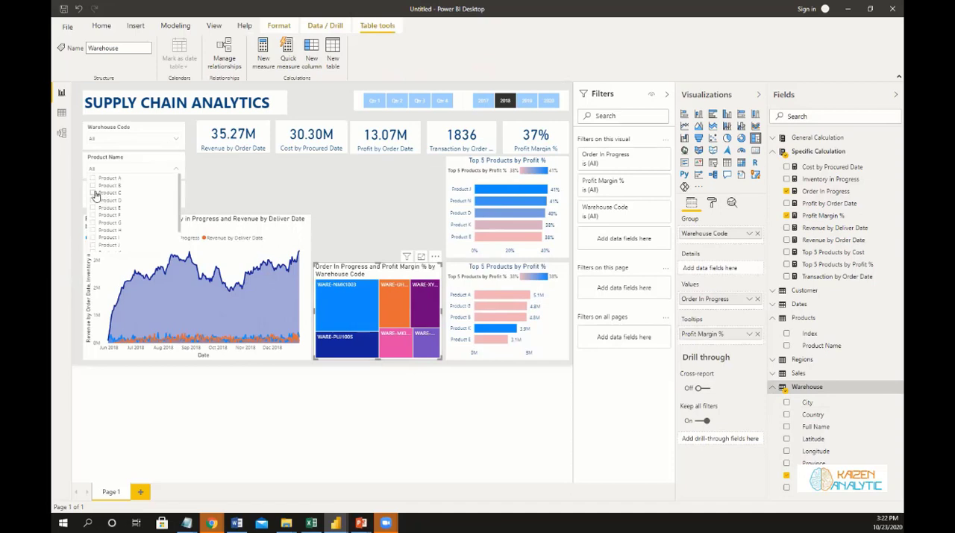
click(94, 193)
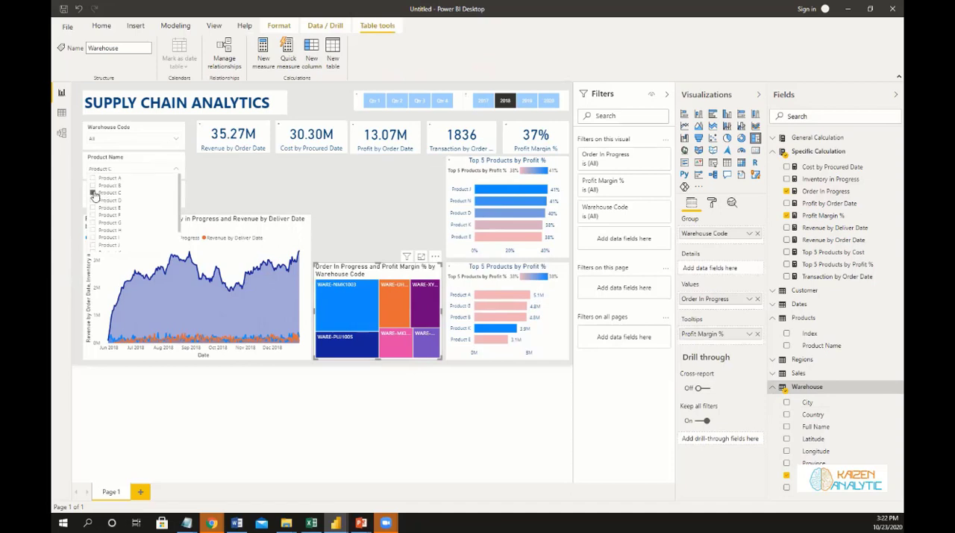
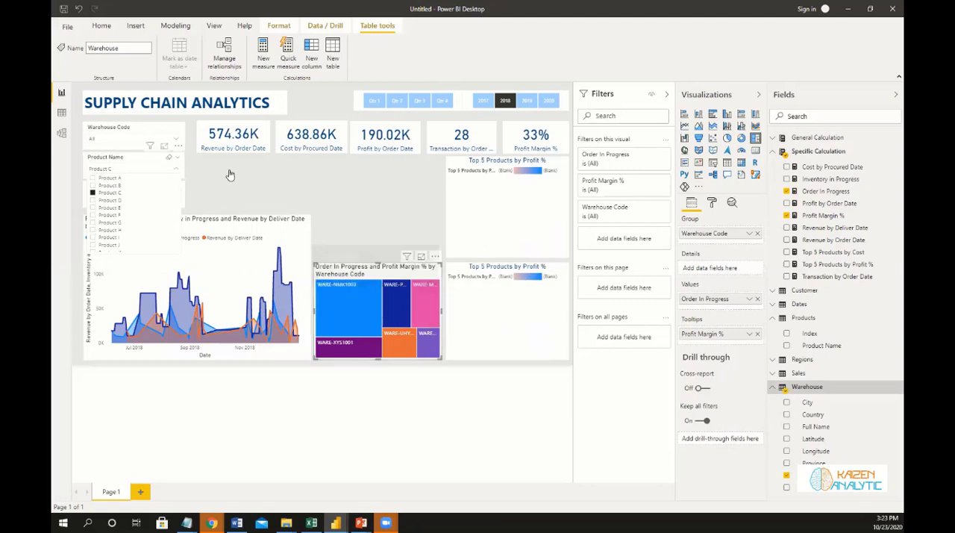
Reset the Product Name slicer to All, and preview the report filtered to the Distributor channel before clearing that Channel selection.
click(179, 185)
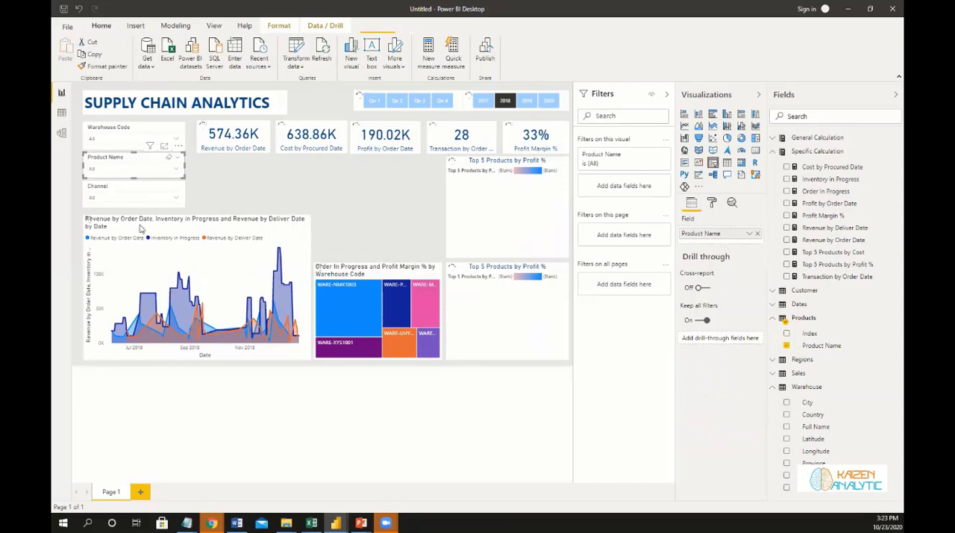
click(96, 198)
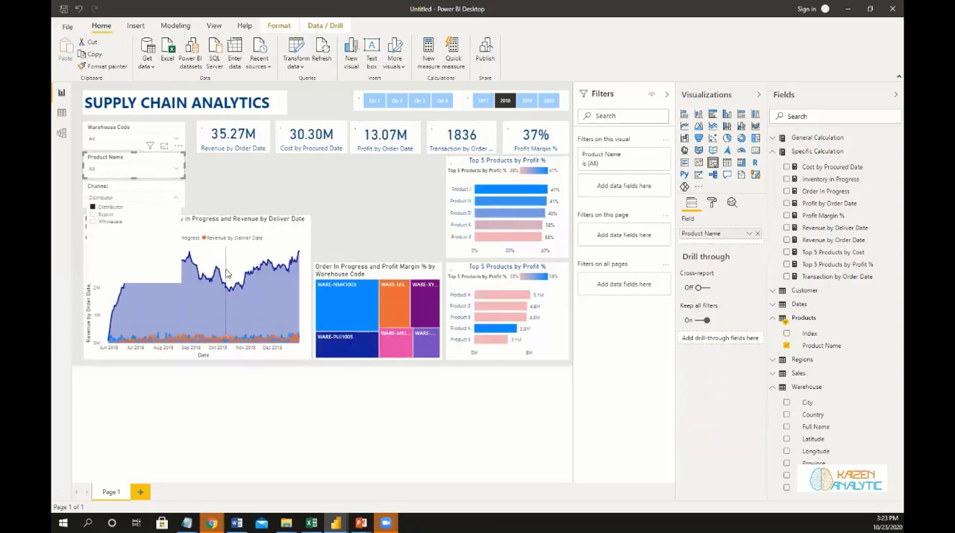
mouse_move(228, 274)
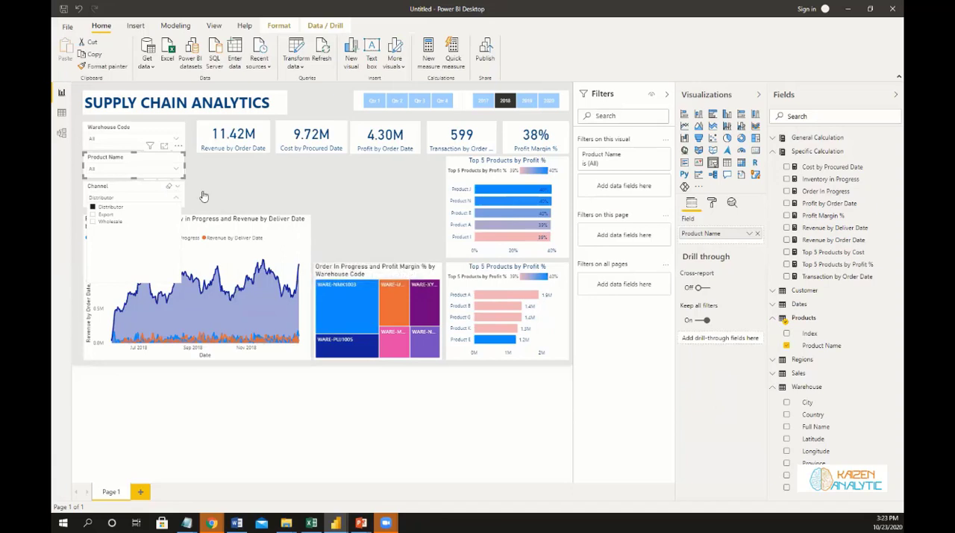
click(169, 186)
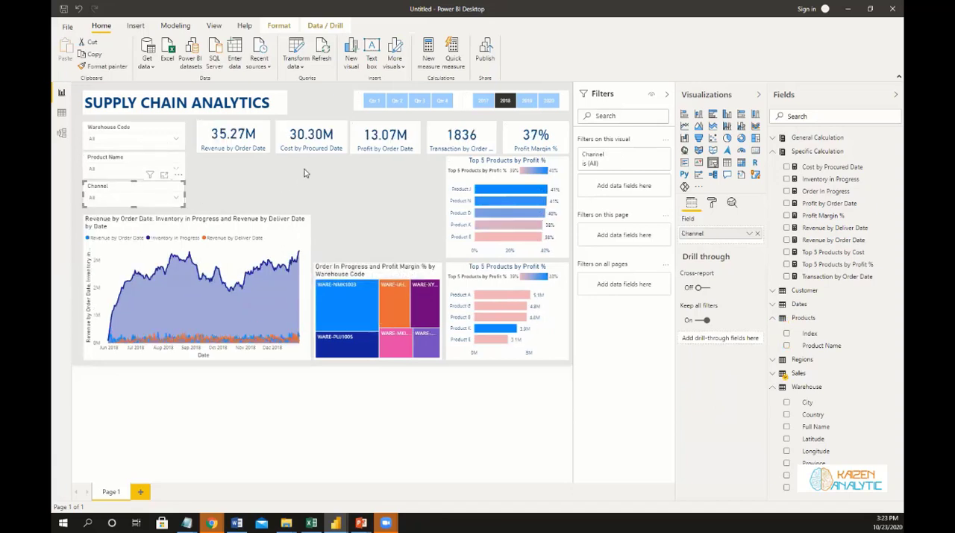
Shorten the treemap's title to "Order In Progress by Warehouse".
click(391, 272)
click(712, 203)
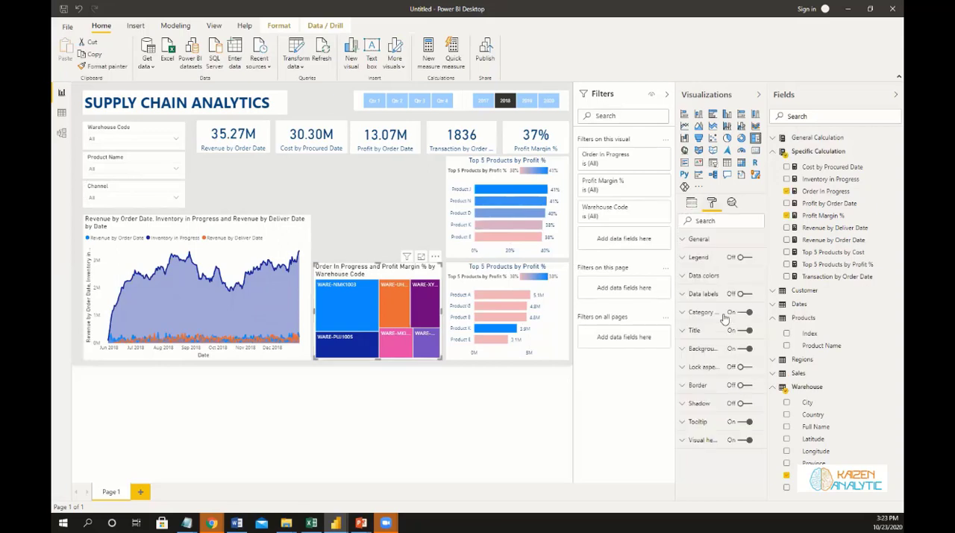
click(684, 337)
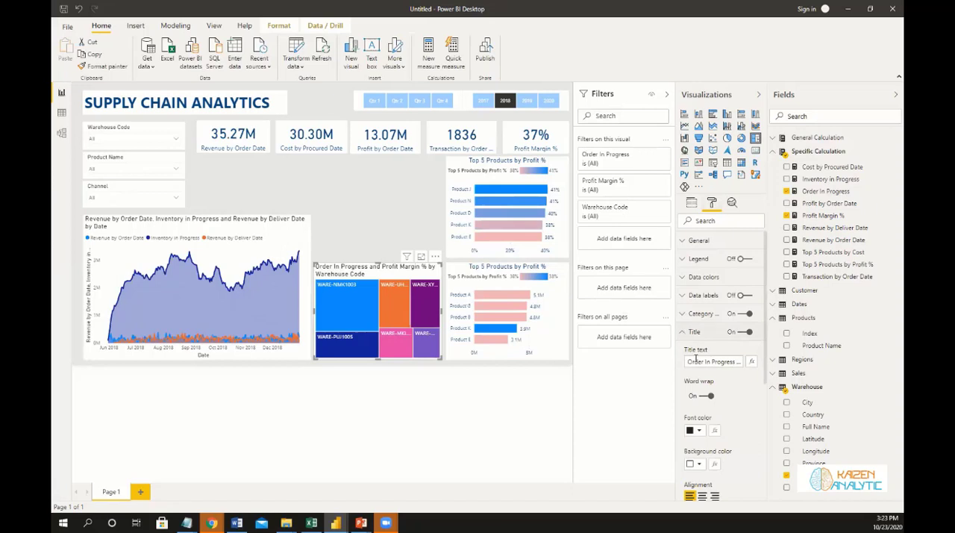
click(737, 362)
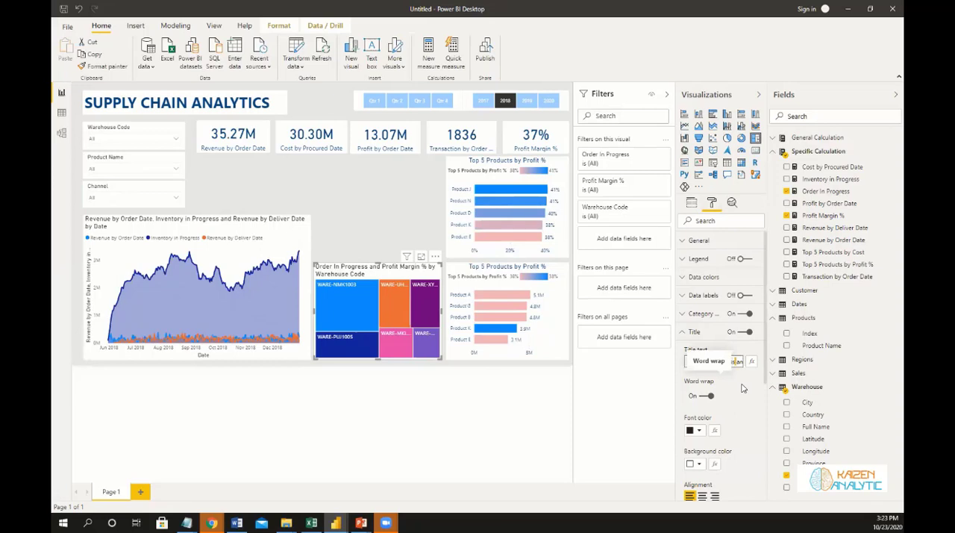
key(shift+Right)
key(shift+Right)
key(shift+Right)
key(shift+Right)
key(shift+Right)
key(shift+Right)
key(shift+Right)
key(shift+Right)
key(shift+Right)
key(shift+Right)
key(shift+Right)
key(shift+Right)
key(shift+Right)
key(shift+Right)
key(shift+Right)
key(shift+Right)
key(shift+Right)
key(shift+Right)
key(shift+Right)
key(shift+Right)
key(BackSpace)
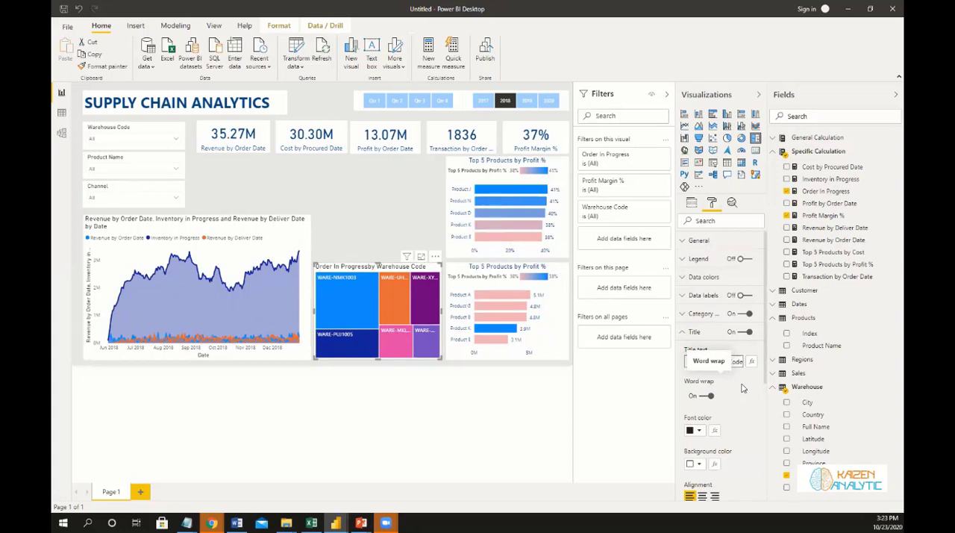
drag(729, 362, 752, 365)
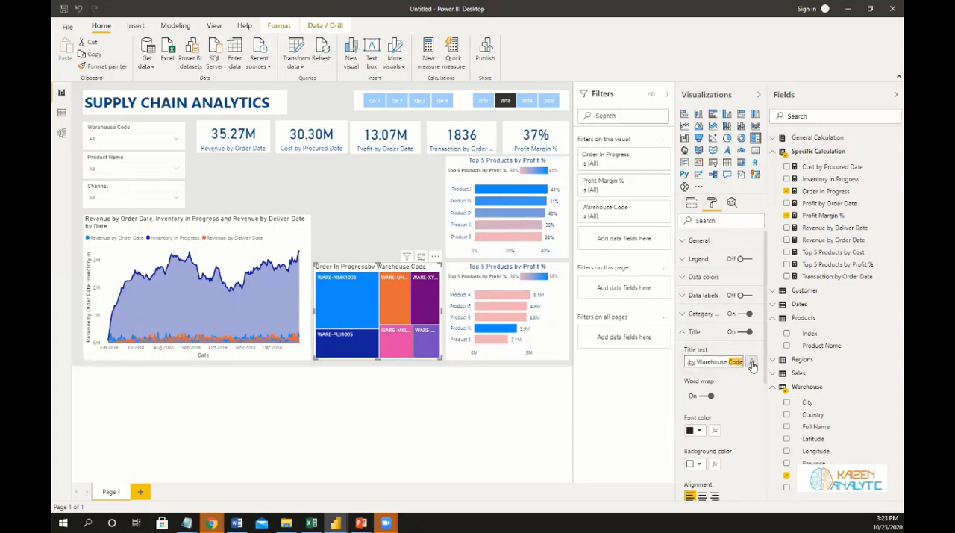
key(BackSpace)
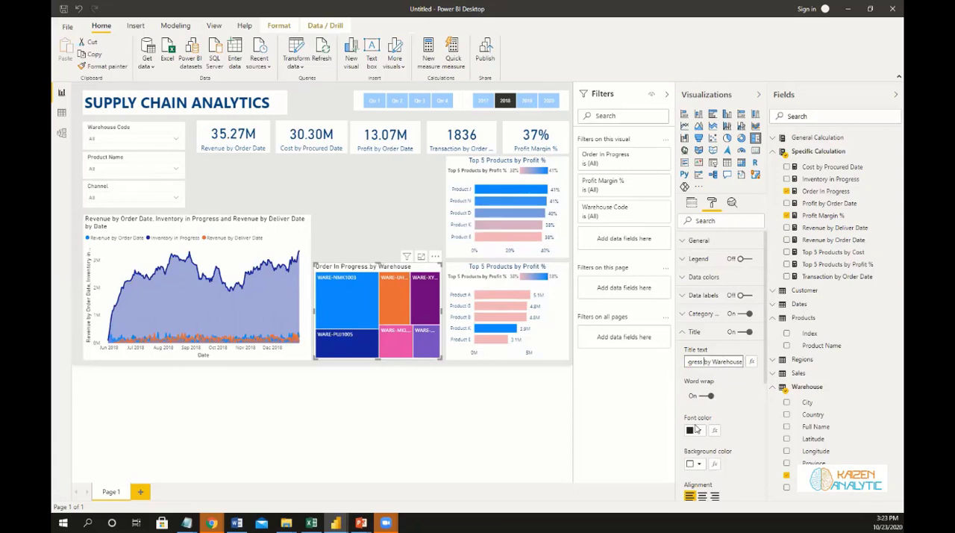
Give the treemap's title a dark blue font color and center alignment.
click(699, 431)
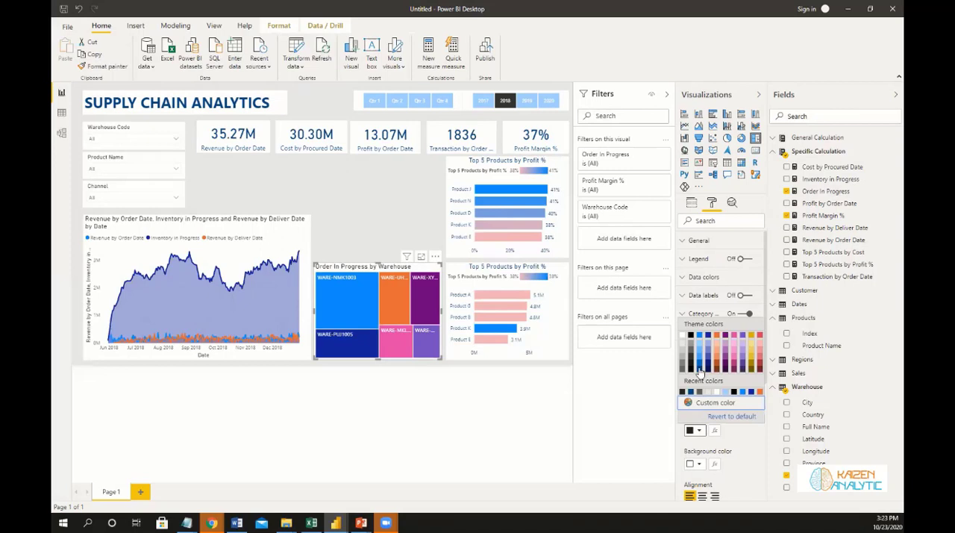
click(700, 372)
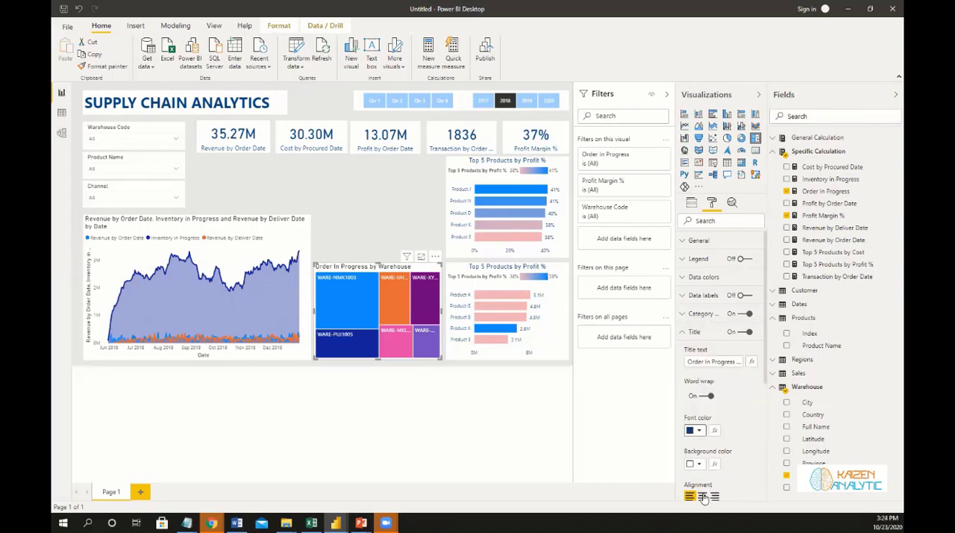
click(703, 497)
scroll(758, 418, down, 3)
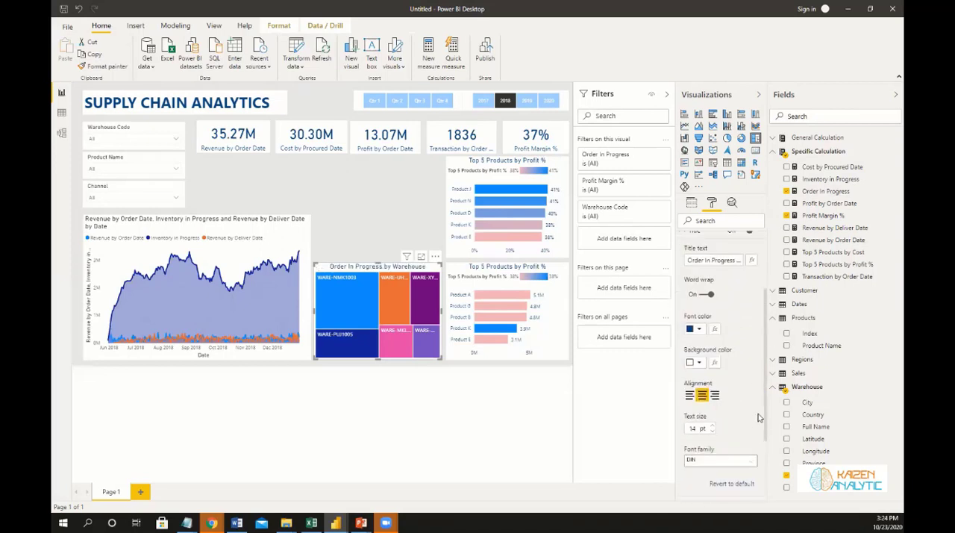
Insert an Azure map in the gap above the treemap, sized to fill the space up to the upper bar chart.
click(401, 218)
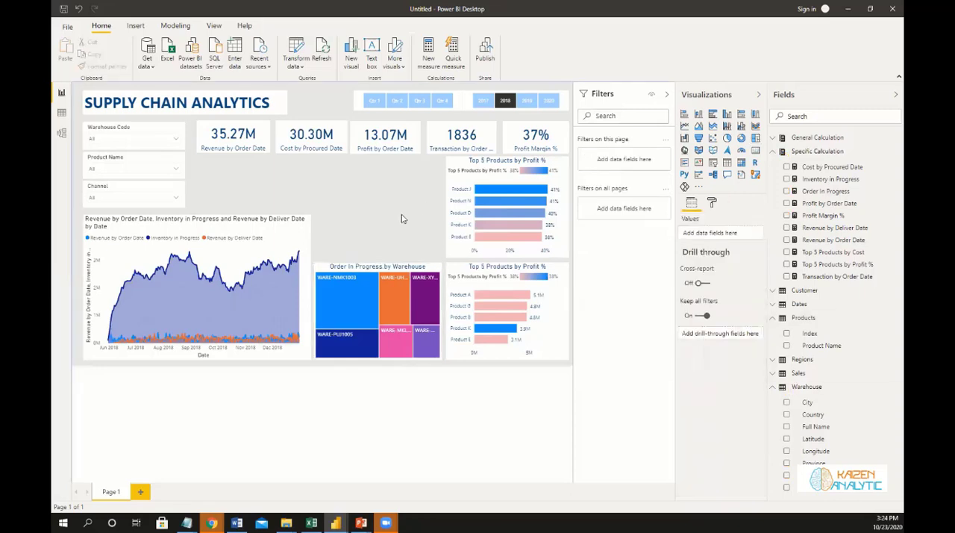
click(728, 151)
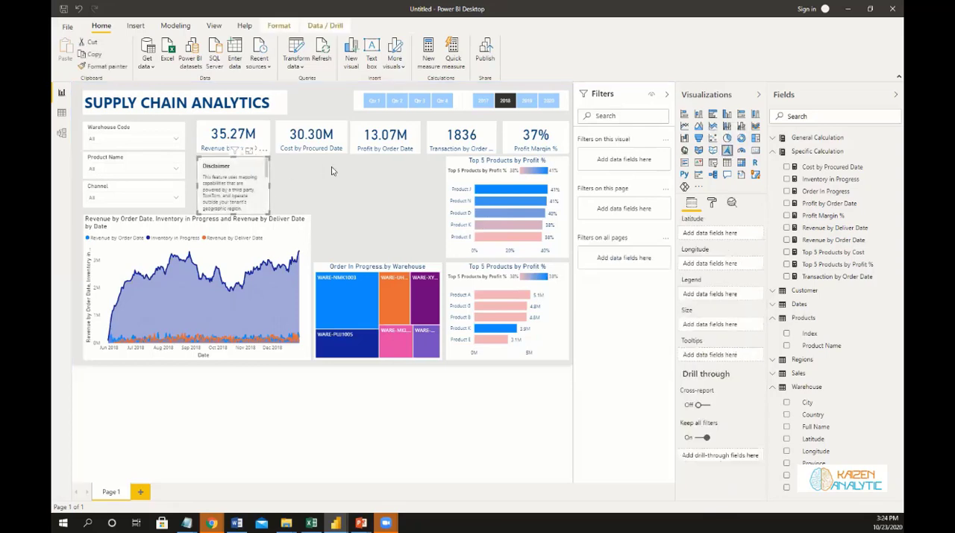
drag(235, 166, 411, 172)
drag(371, 214, 315, 258)
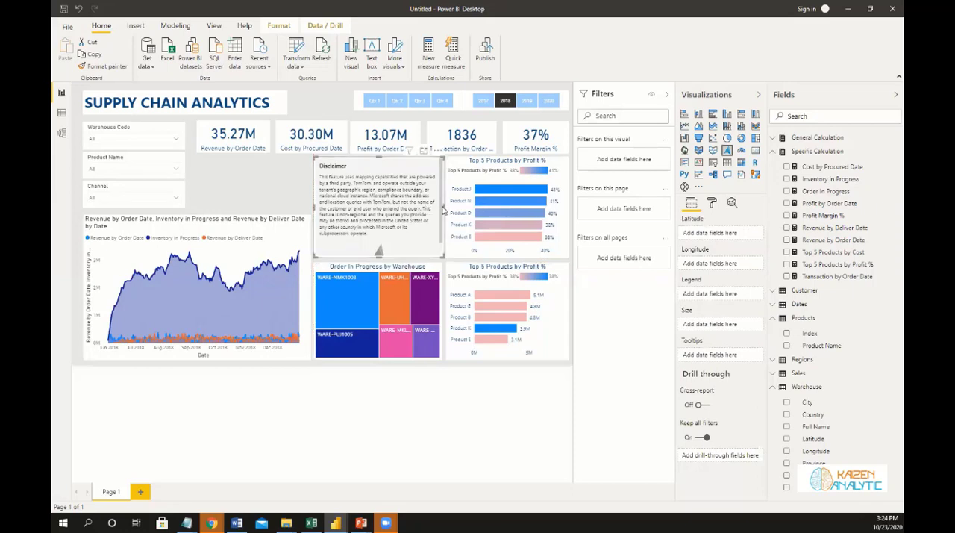
drag(444, 207, 442, 209)
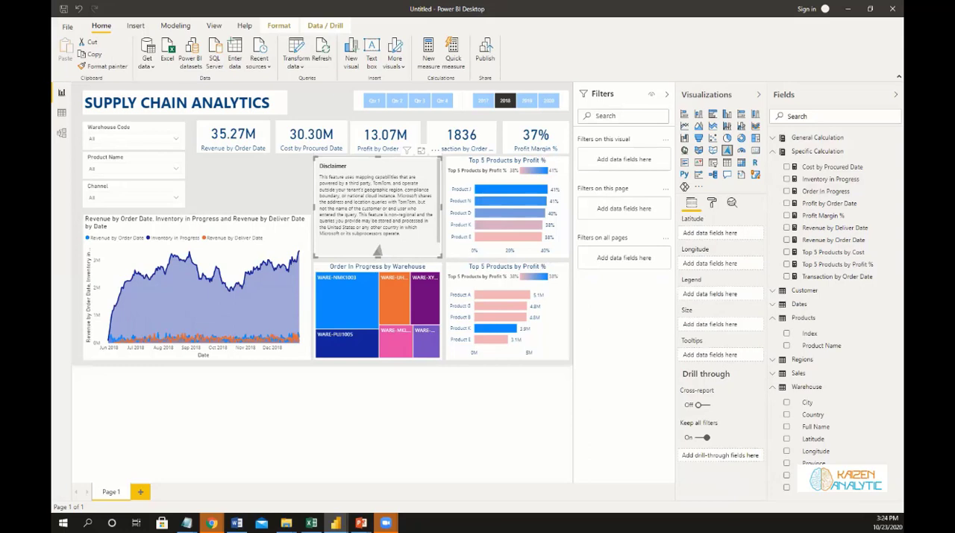
Plot the map by Latitude and Longitude from the Regions table, with Profit Margin % as the bubble size.
click(776, 363)
click(775, 318)
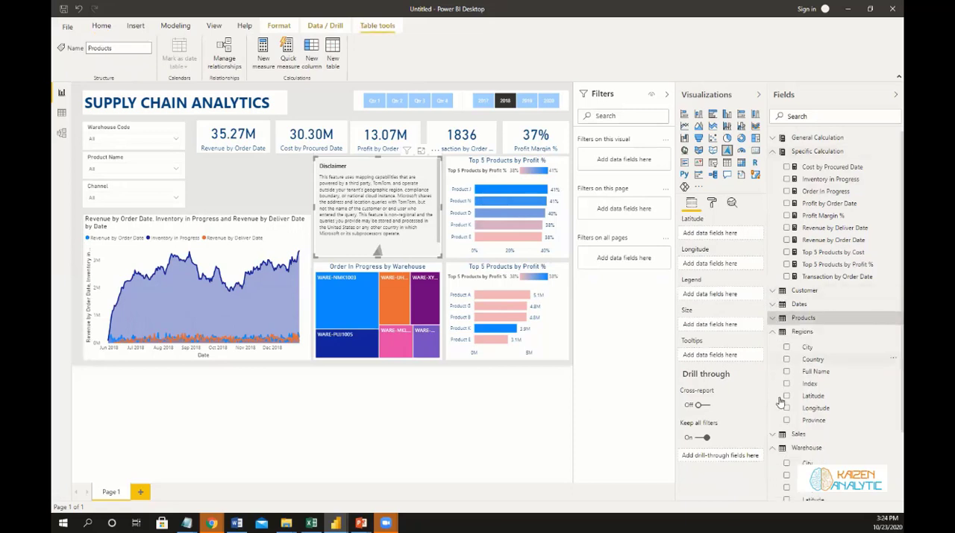
click(774, 447)
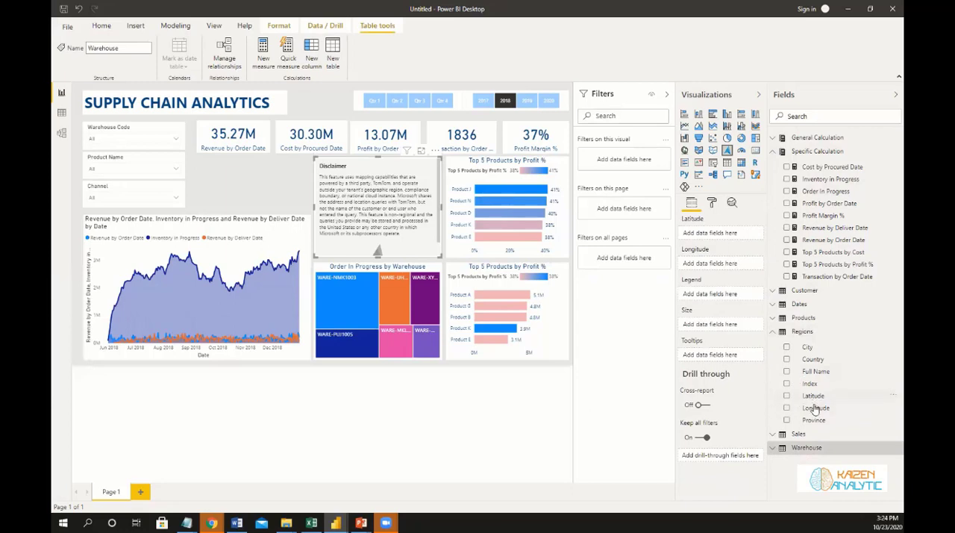
drag(812, 410, 714, 274)
drag(813, 396, 631, 249)
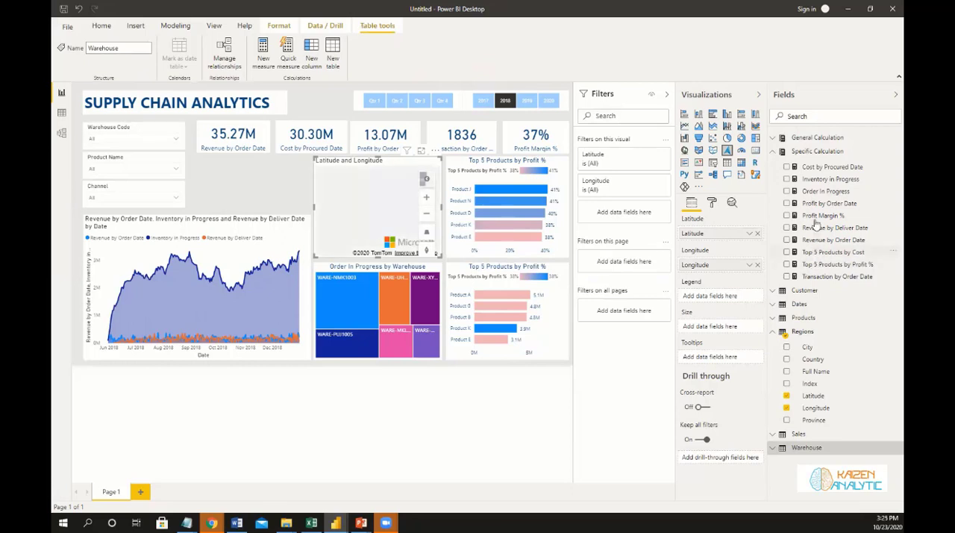
drag(816, 217, 725, 330)
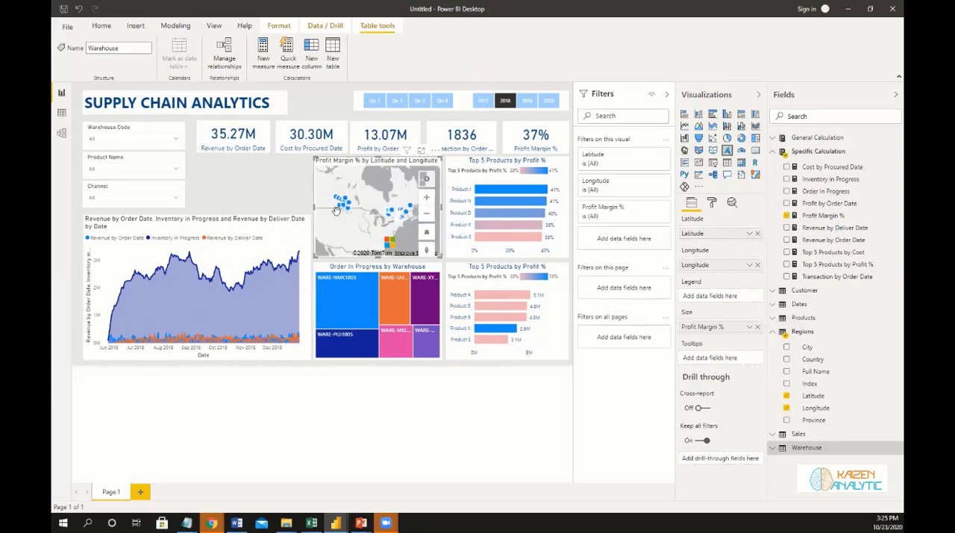
Examine the Profit Margin % bubbles on the map at different scales, including the tooltip details of individual locations.
scroll(362, 209, up, 3)
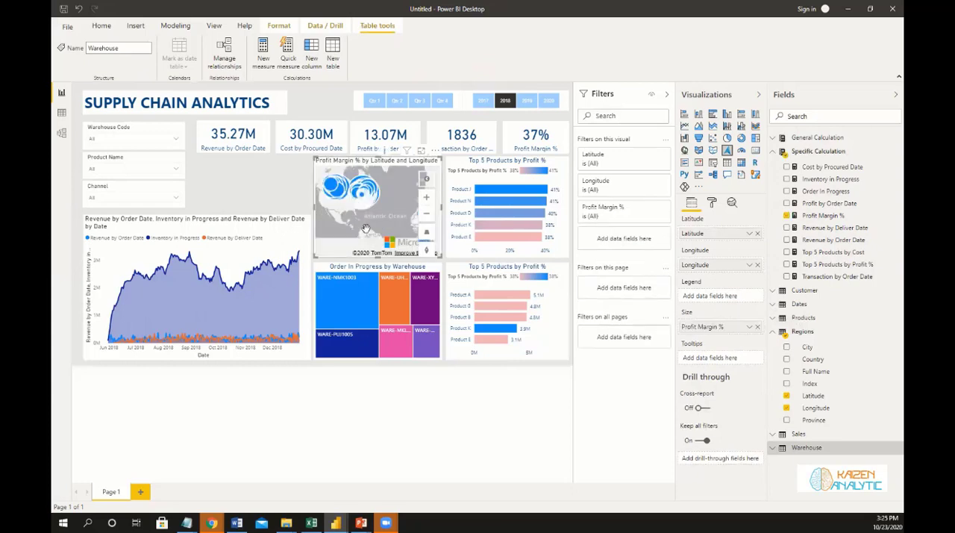
scroll(366, 229, down, 2)
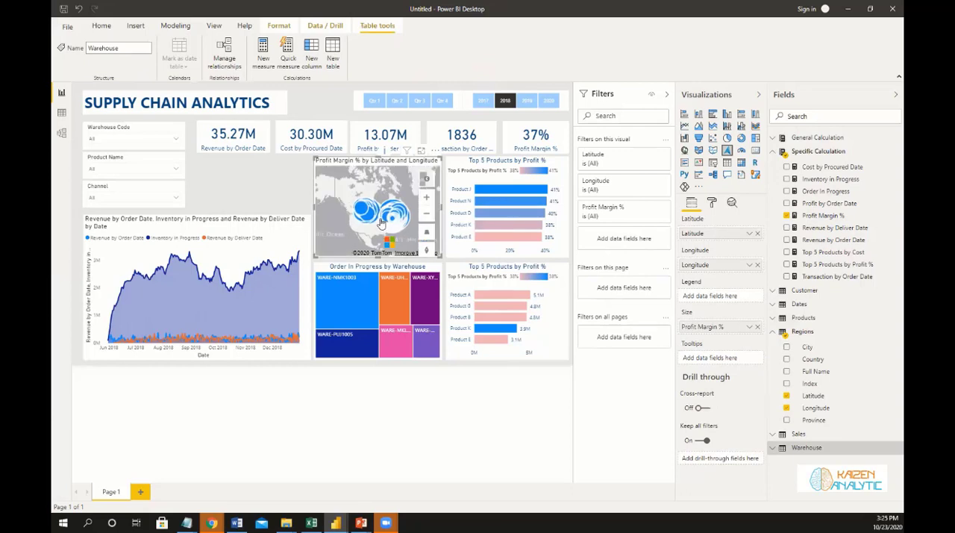
scroll(363, 216, up, 2)
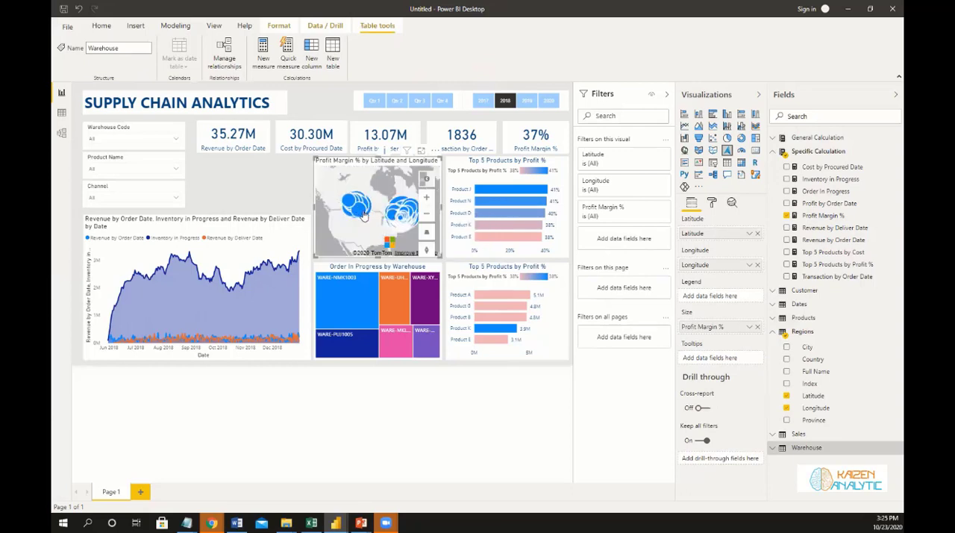
scroll(359, 205, up, 1)
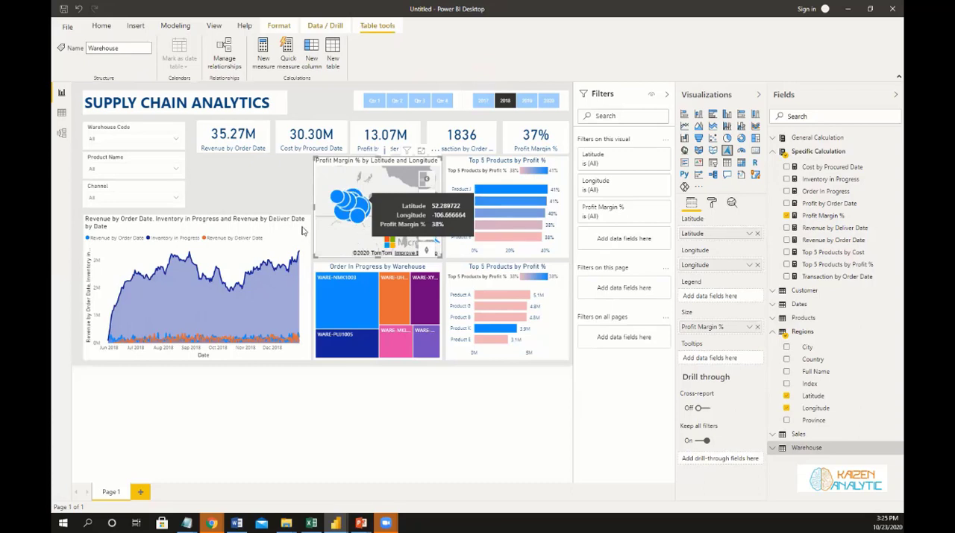
scroll(357, 213, down, 2)
scroll(356, 212, up, 1)
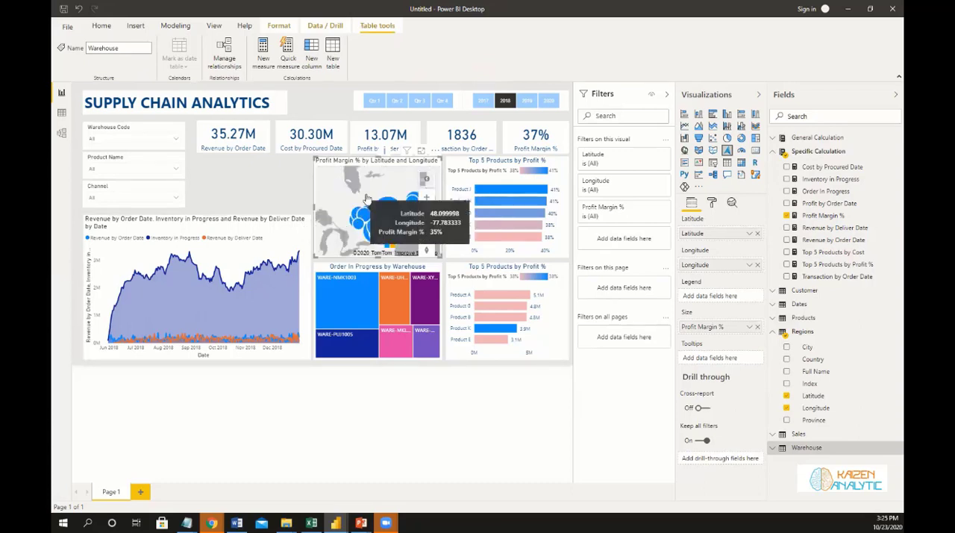
scroll(362, 191, up, 1)
scroll(363, 187, down, 1)
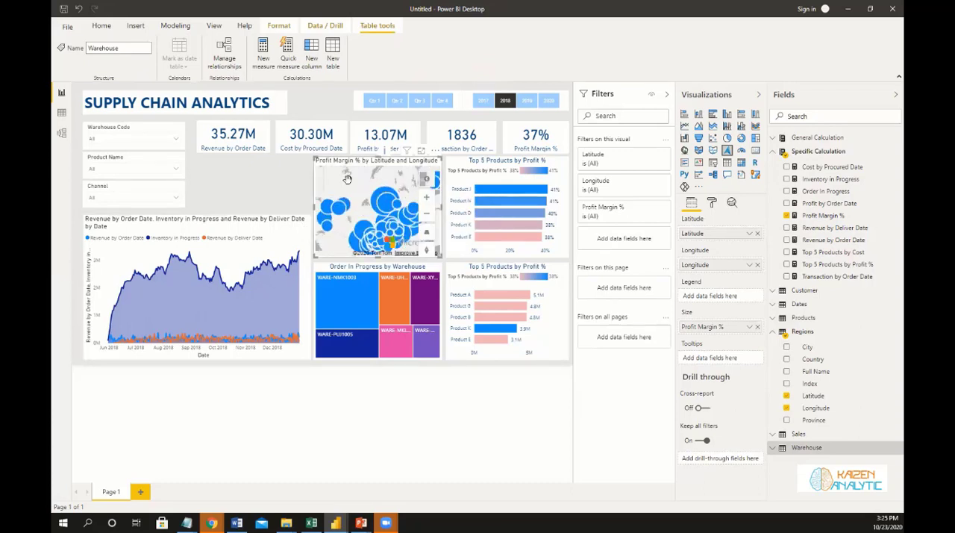
scroll(347, 180, down, 1)
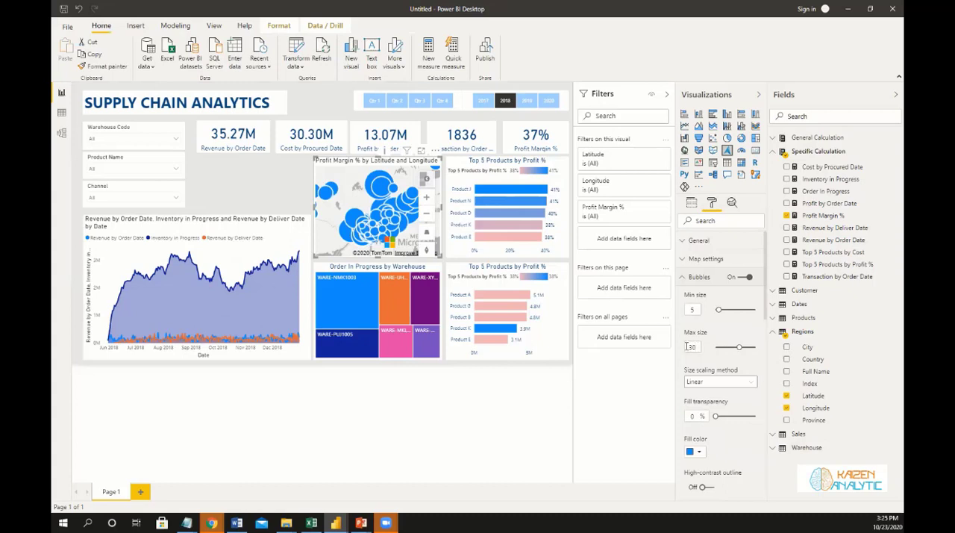
Set the map bubbles' maximum size to 15 and check how they are spread across the regions.
text(15)
scroll(367, 187, down, 3)
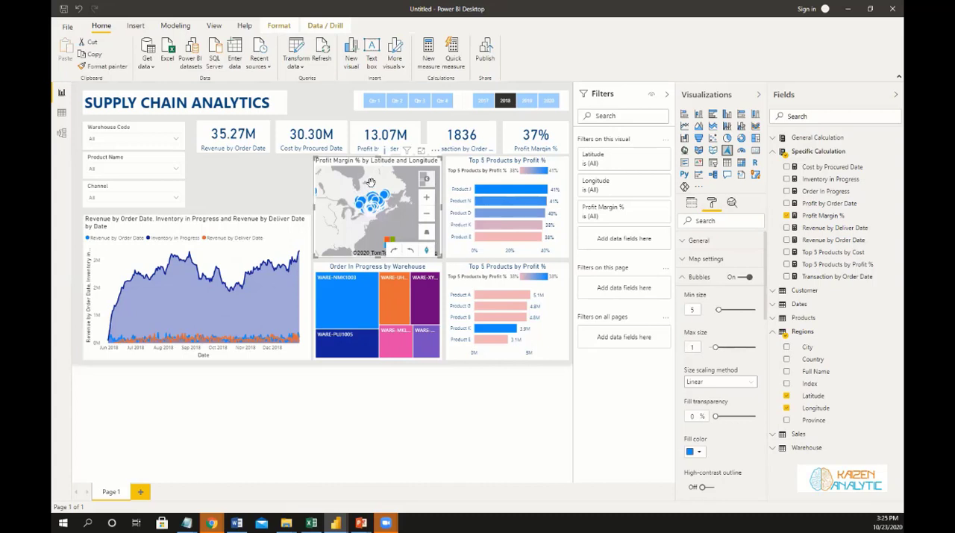
scroll(379, 207, up, 1)
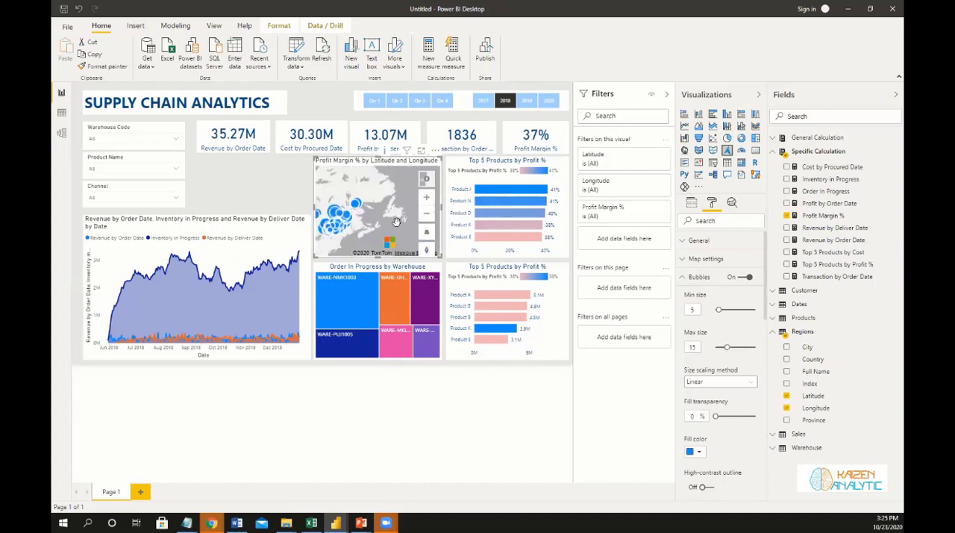
scroll(382, 214, up, 1)
scroll(388, 218, up, 1)
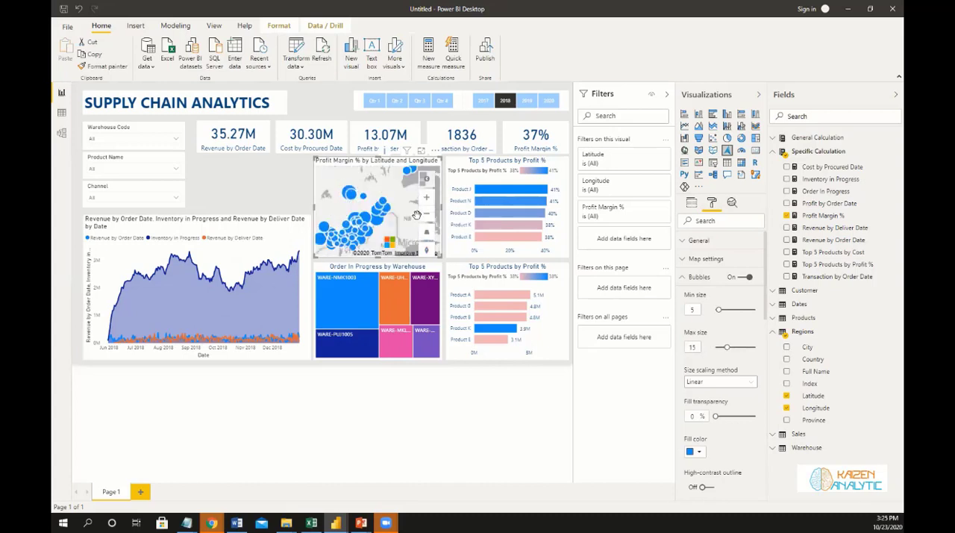
scroll(417, 215, up, 1)
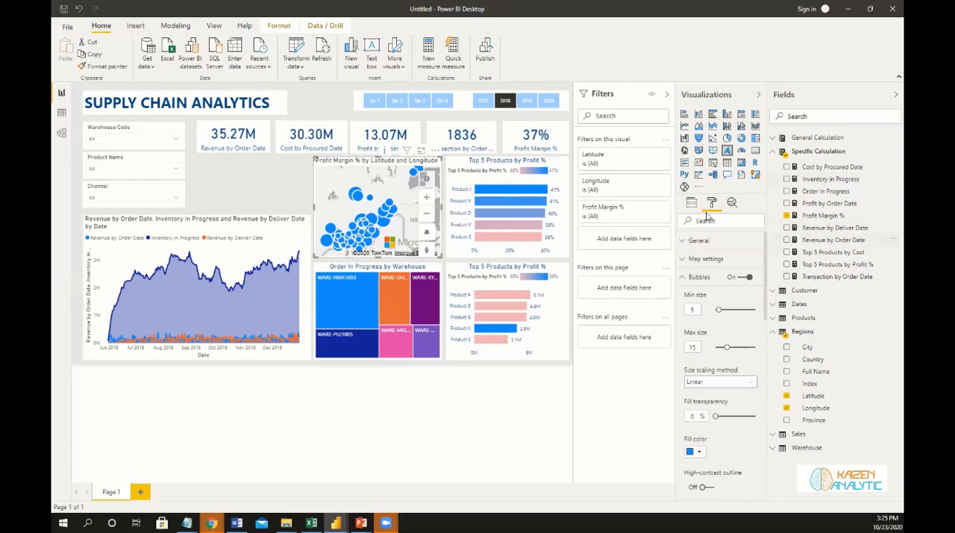
Add Revenue by Order Date and Cost by Procured Date as tooltip fields of the map.
drag(838, 240, 750, 400)
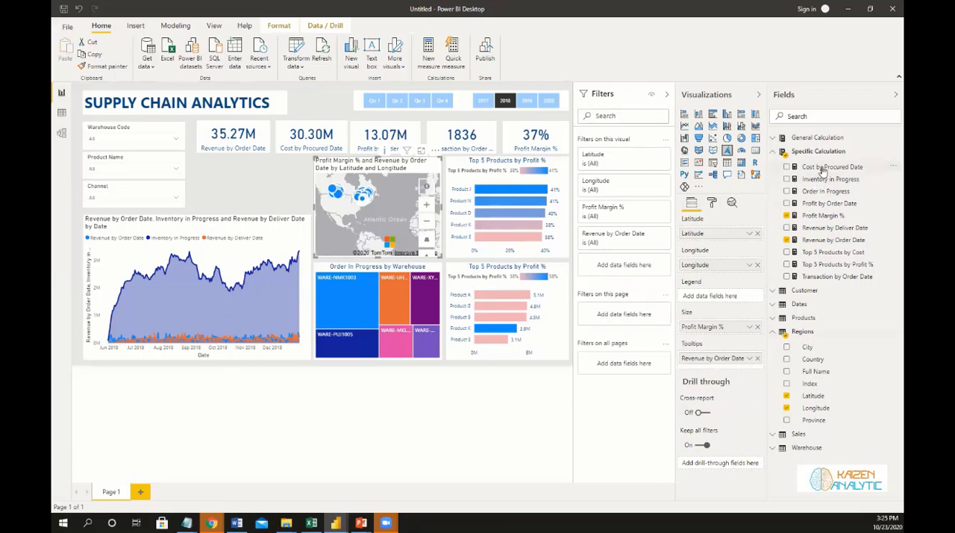
drag(823, 170, 723, 370)
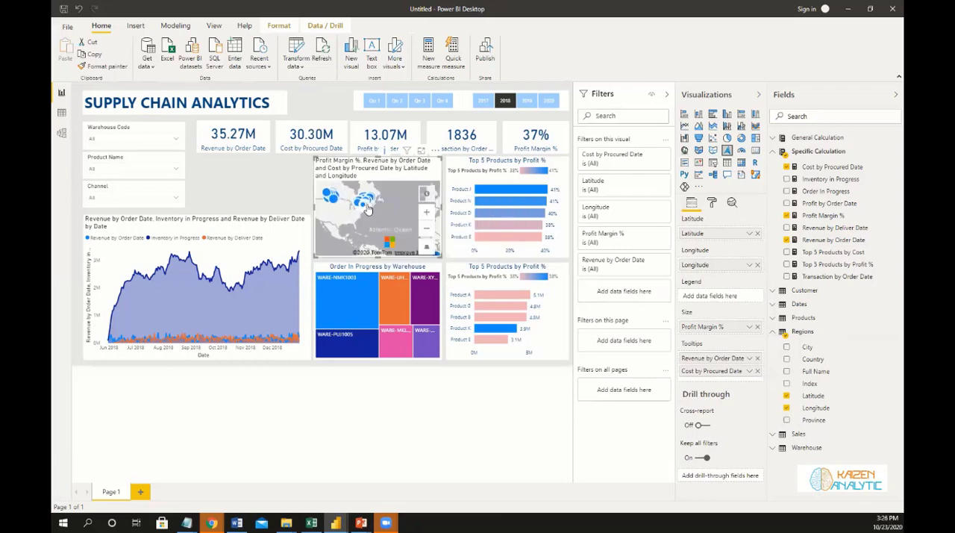
Turn off the map's title and inspect the tooltip of an individual location bubble.
mouse_move(367, 210)
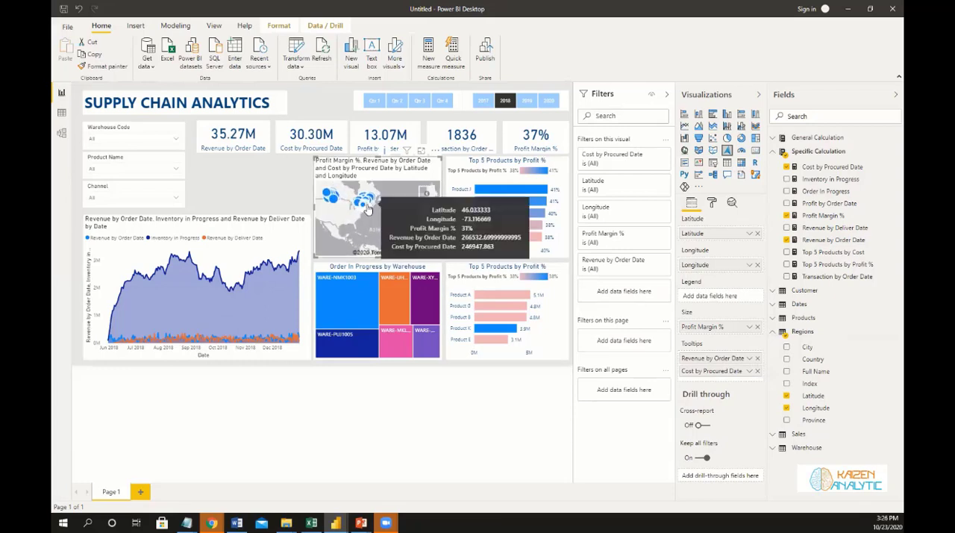
click(712, 203)
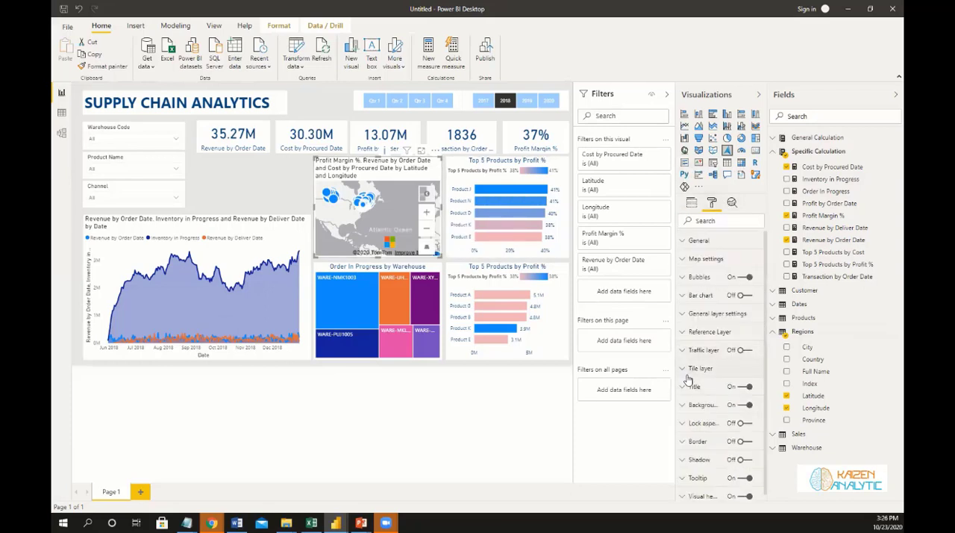
click(682, 387)
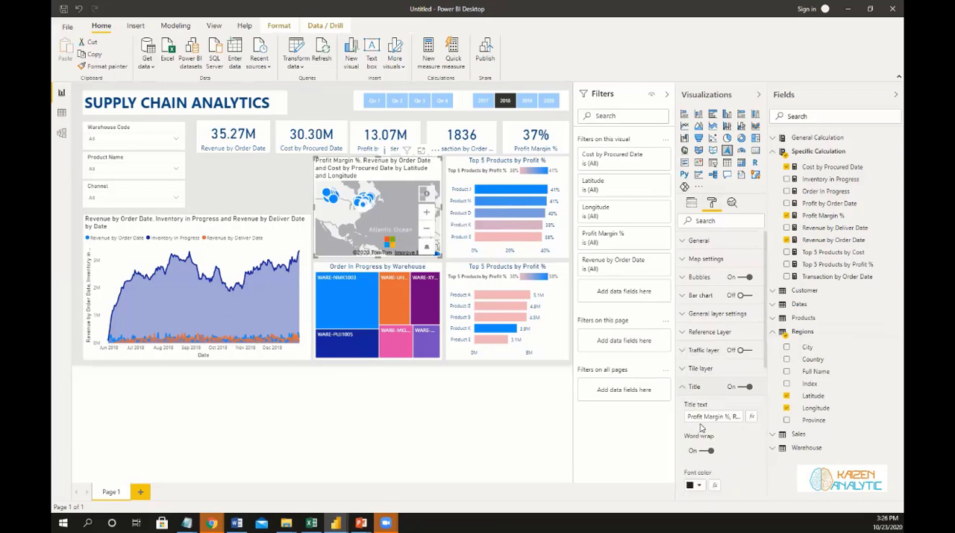
click(736, 388)
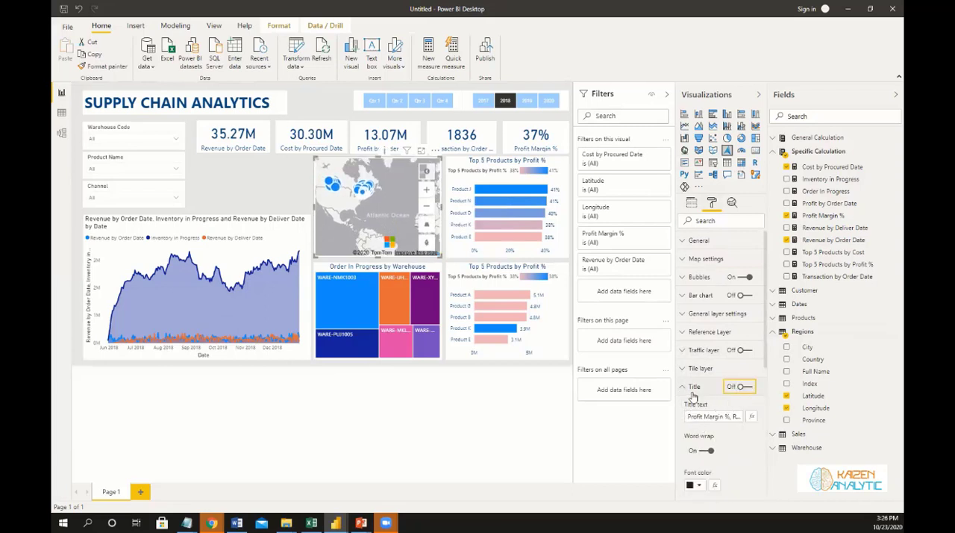
drag(376, 206, 391, 218)
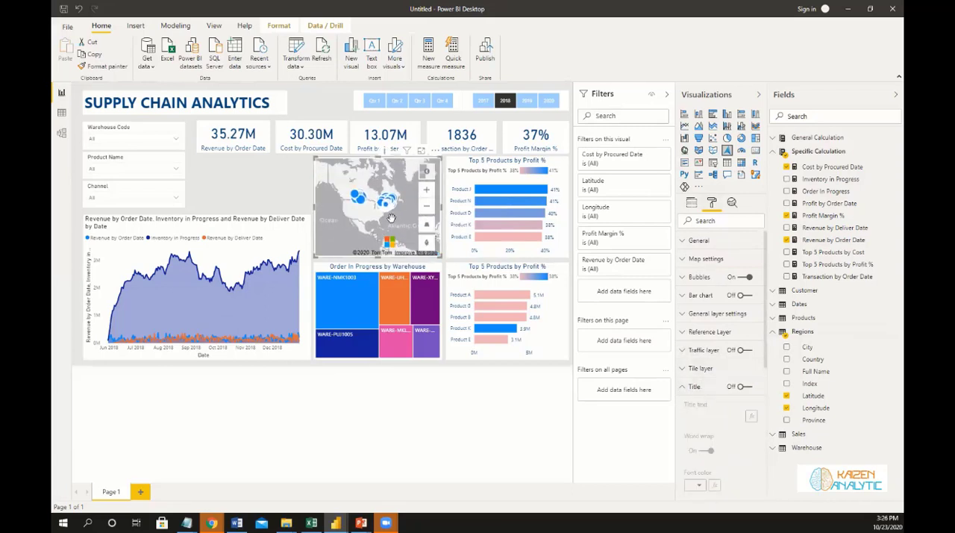
scroll(391, 218, up, 5)
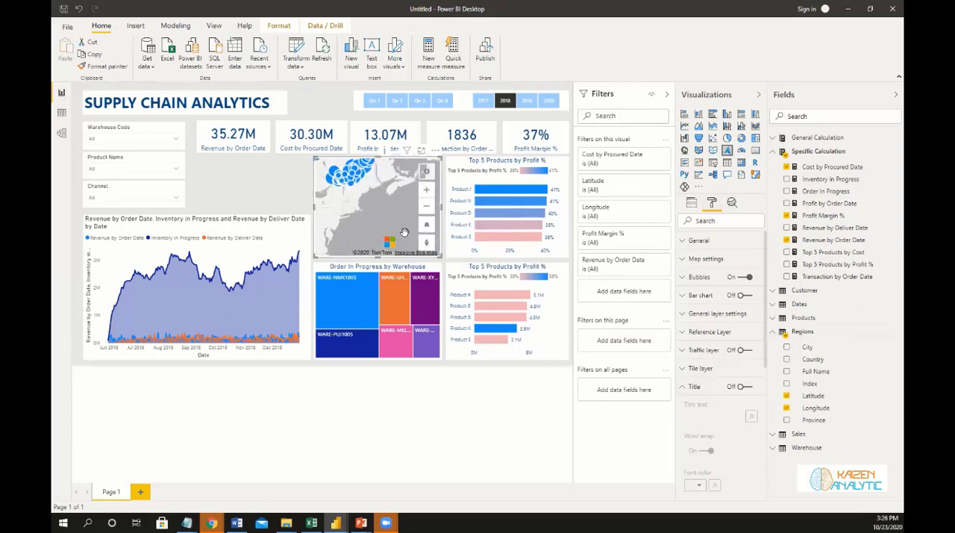
drag(358, 176, 386, 224)
scroll(386, 224, up, 2)
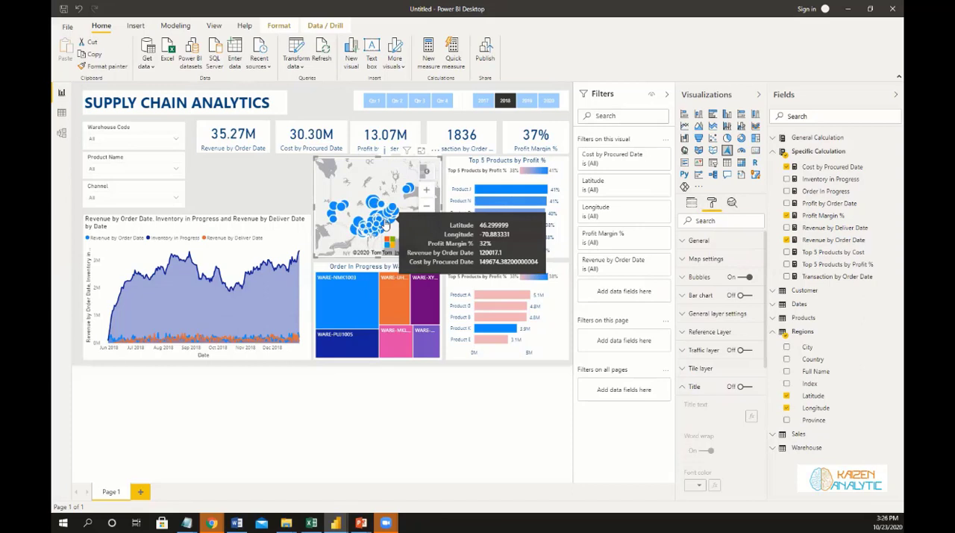
Add a donut chart above the area chart and widen it to fill the space between the slicers and the map.
click(291, 195)
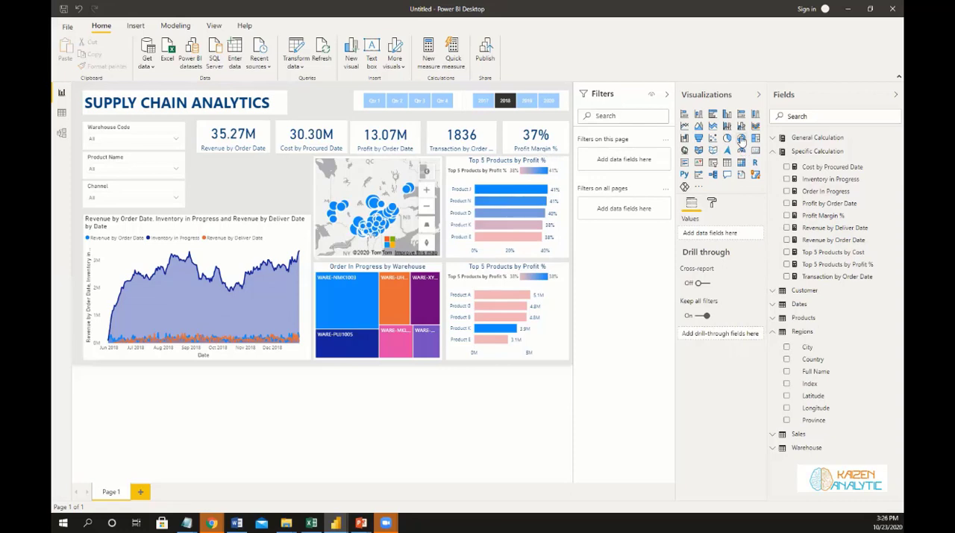
drag(740, 141, 243, 182)
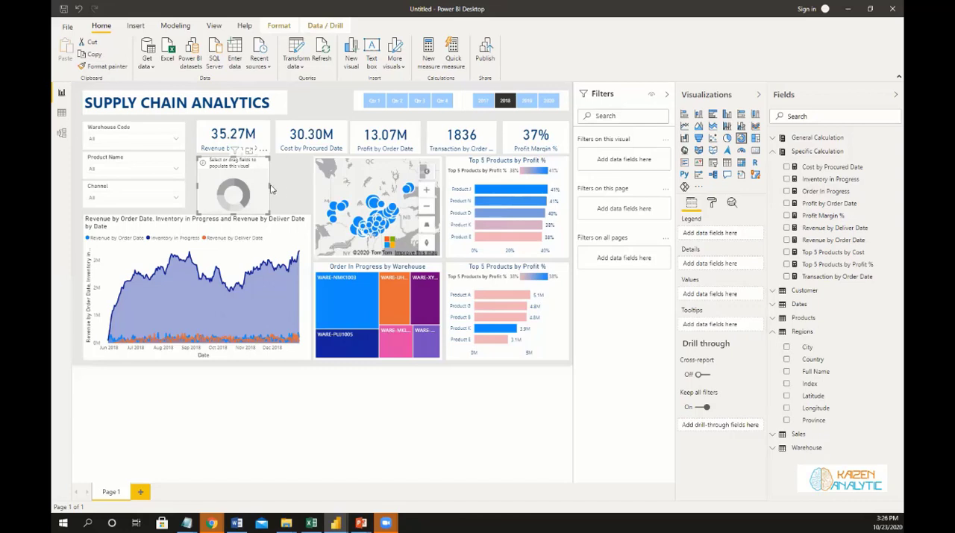
drag(270, 188, 311, 191)
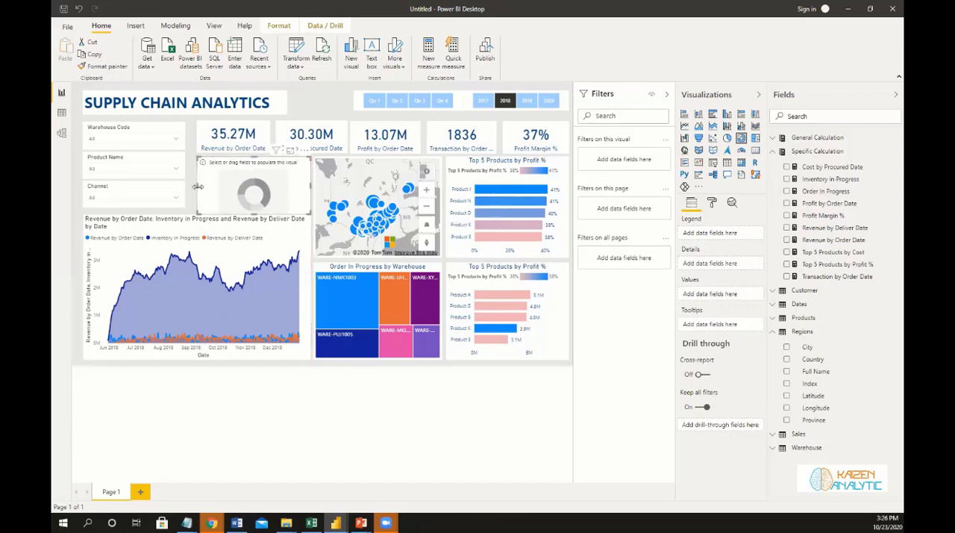
drag(193, 190, 191, 191)
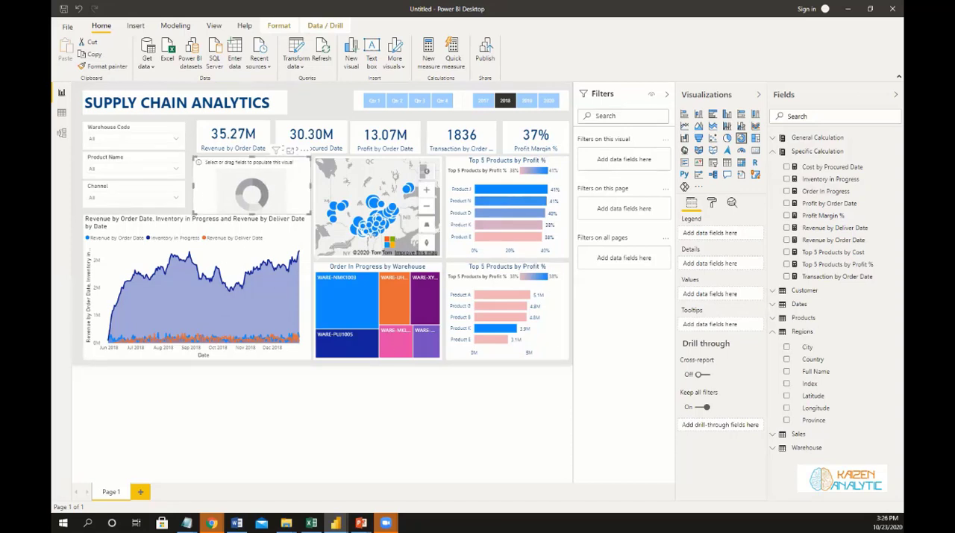
Show Revenue by Order Date by Channel from the Sales table in the donut chart, and test its cross-filtering with the Wholesale slice.
click(786, 240)
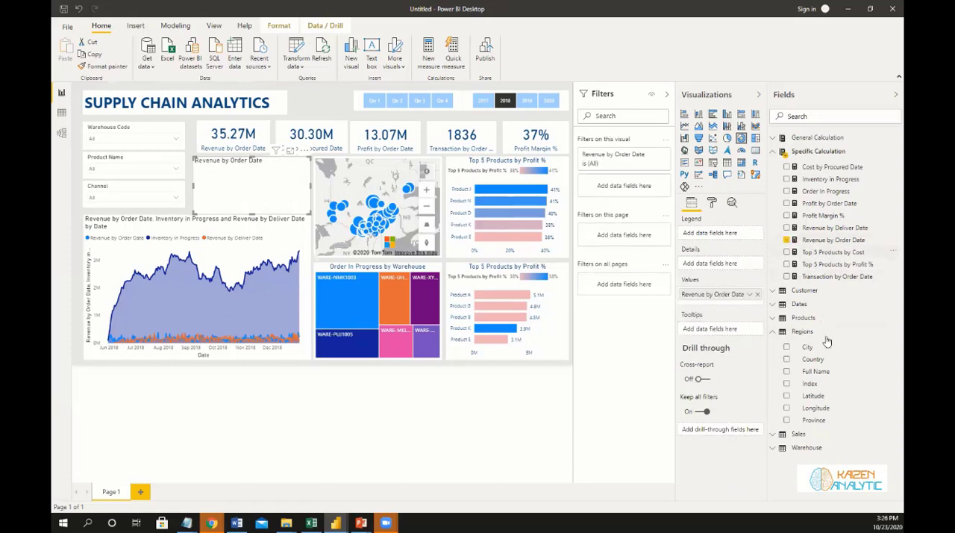
click(774, 332)
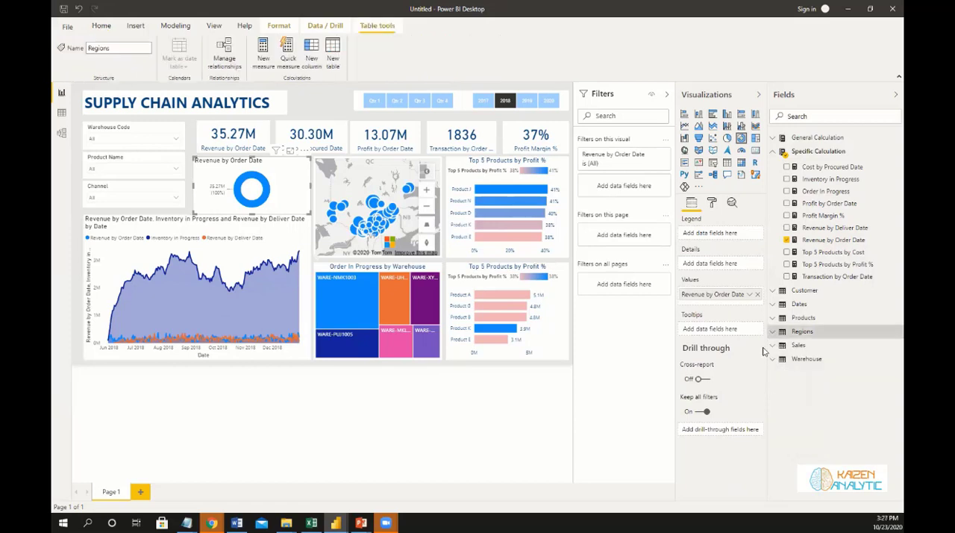
click(797, 345)
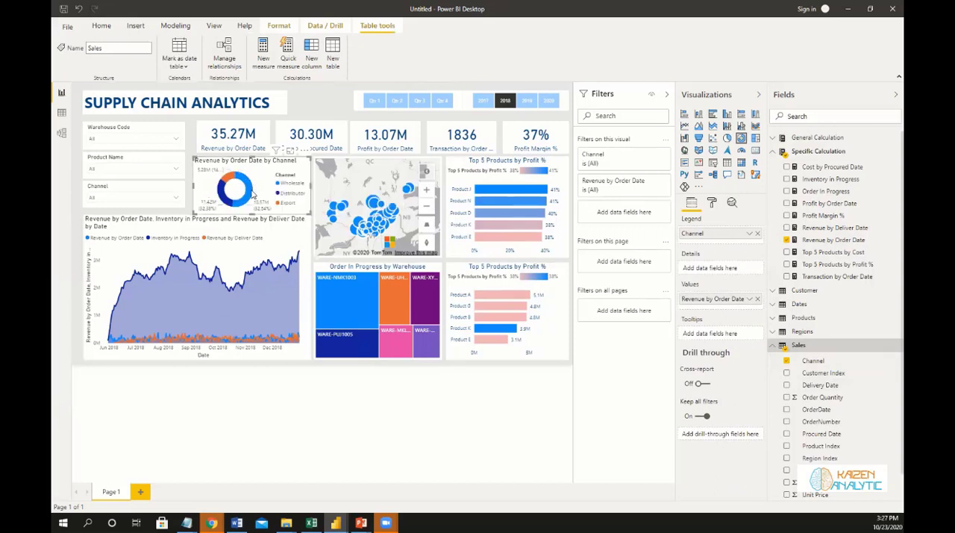
click(251, 195)
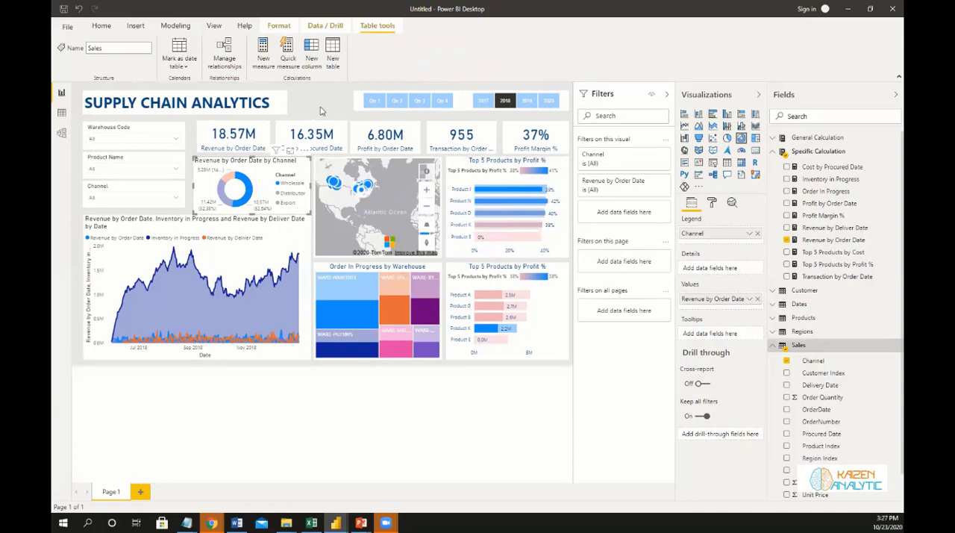
click(293, 90)
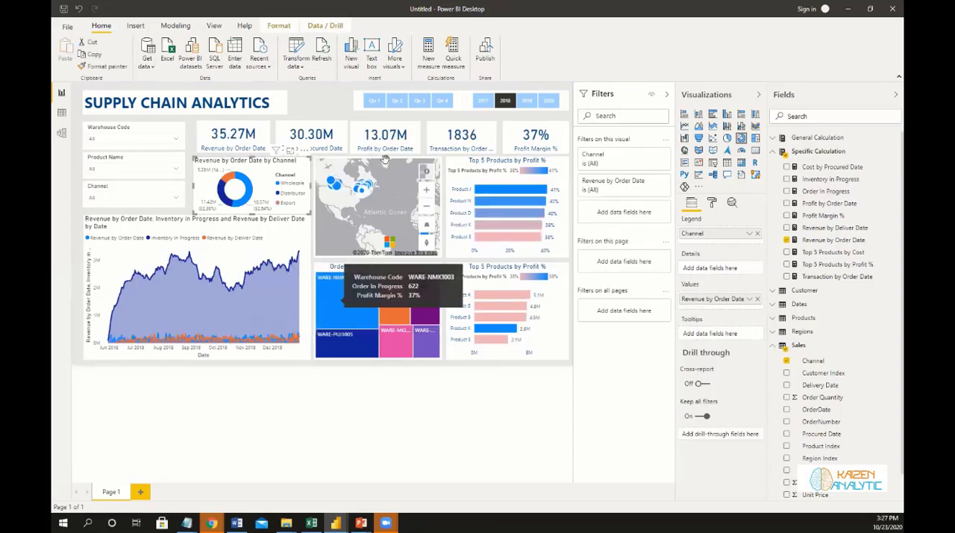
Turn off the background of the report title and set the Warehouse Code slicer's header font color to dark blue.
click(287, 110)
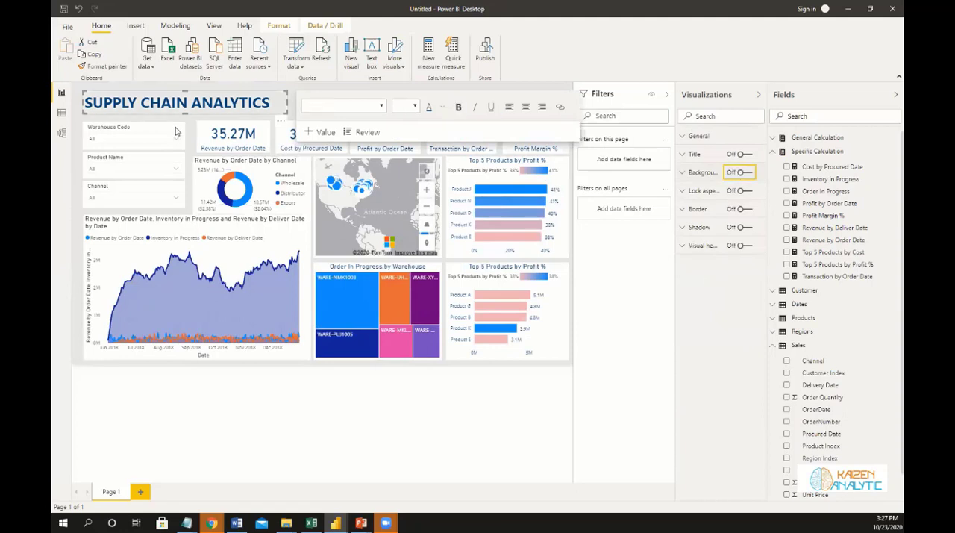
click(153, 138)
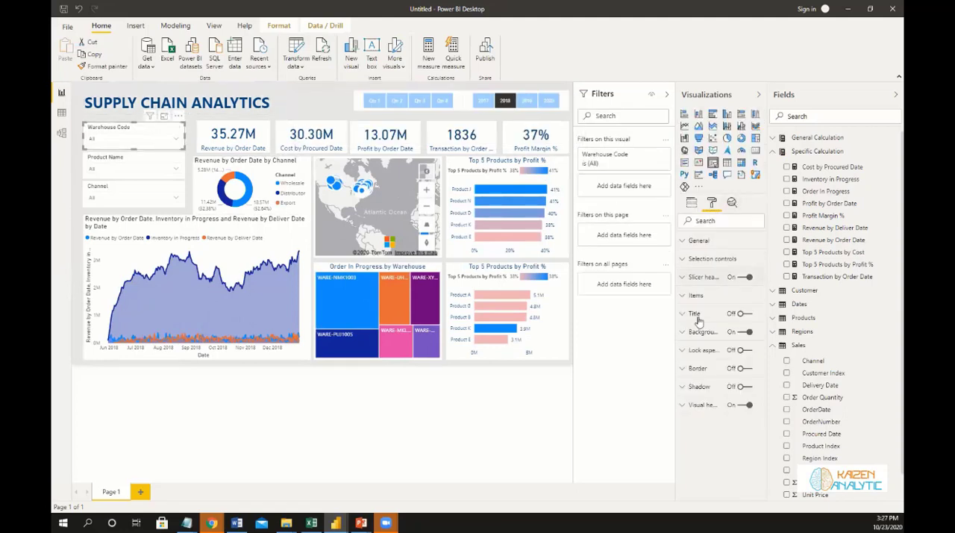
click(682, 283)
click(694, 338)
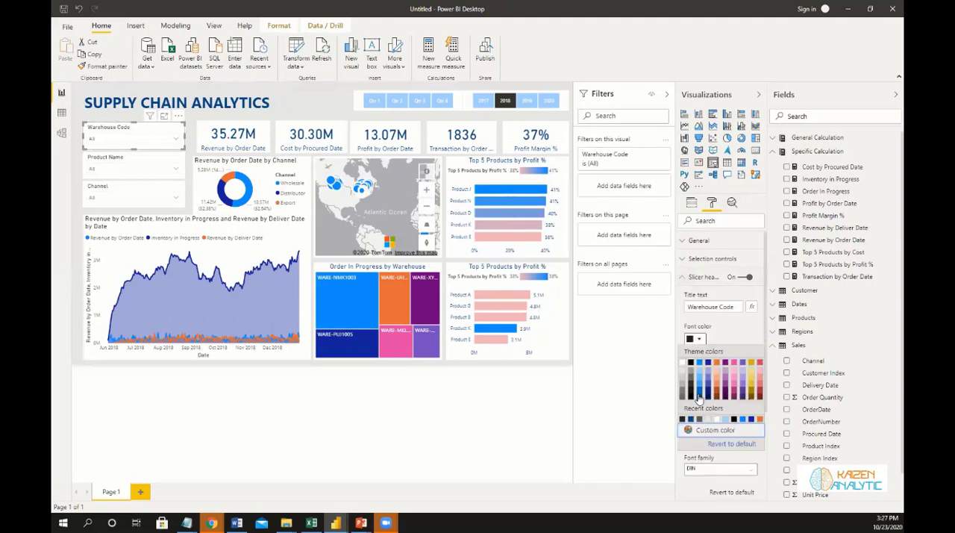
click(721, 346)
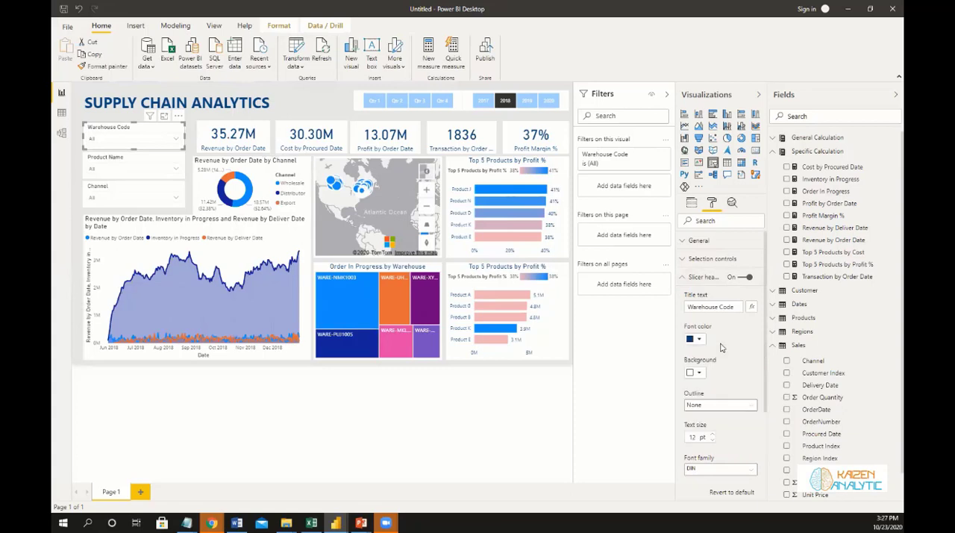
Give the Warehouse Code slicer's items a white font on a light blue background, and turn off the slicer's overall background.
scroll(724, 365, down, 3)
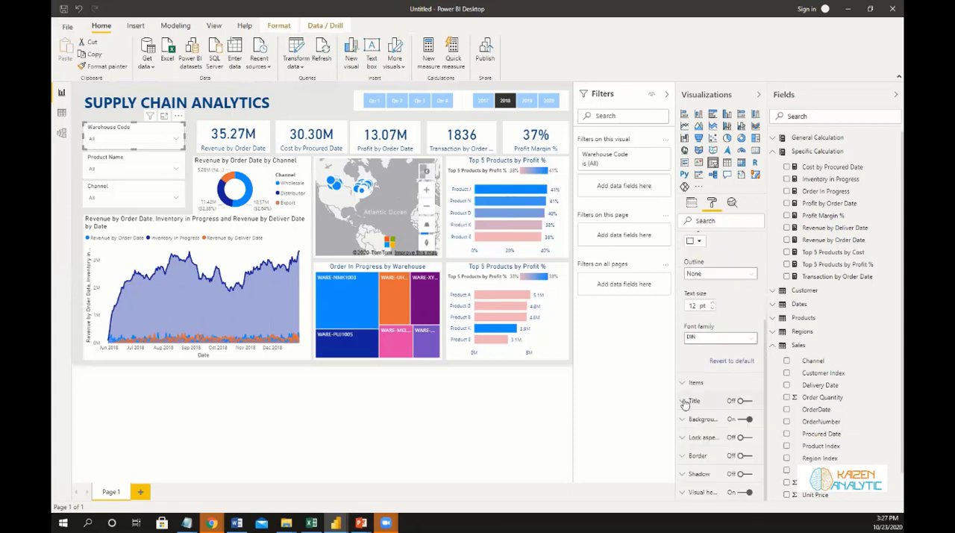
click(727, 383)
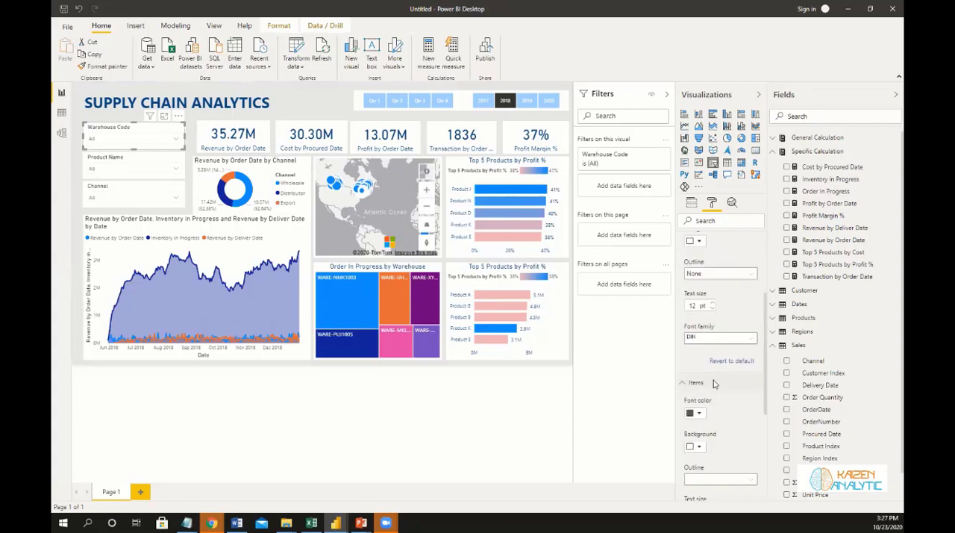
scroll(702, 387, down, 1)
click(698, 384)
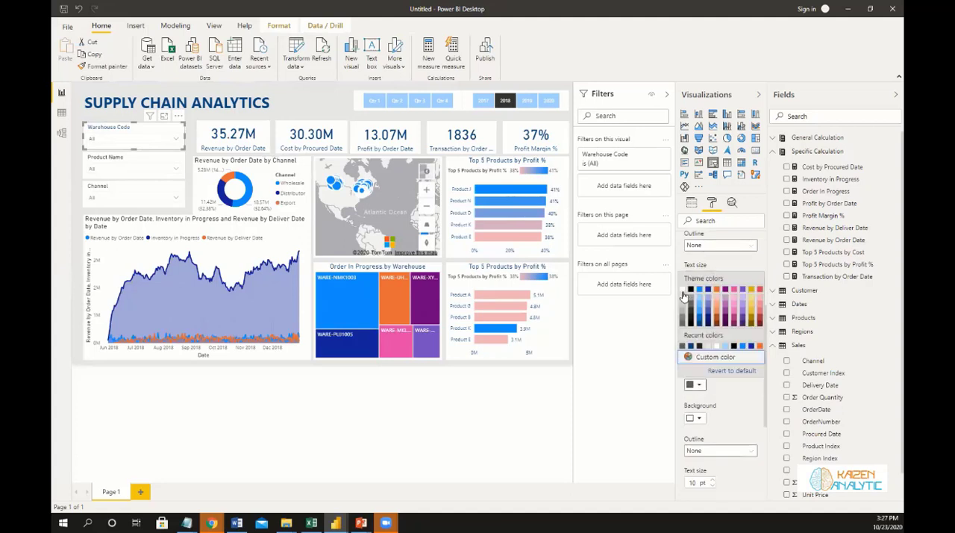
click(698, 423)
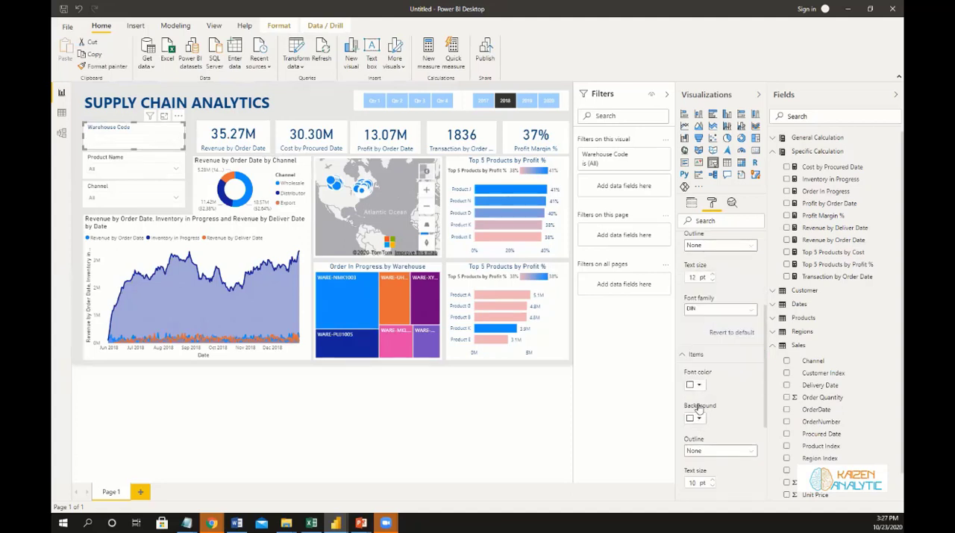
click(700, 338)
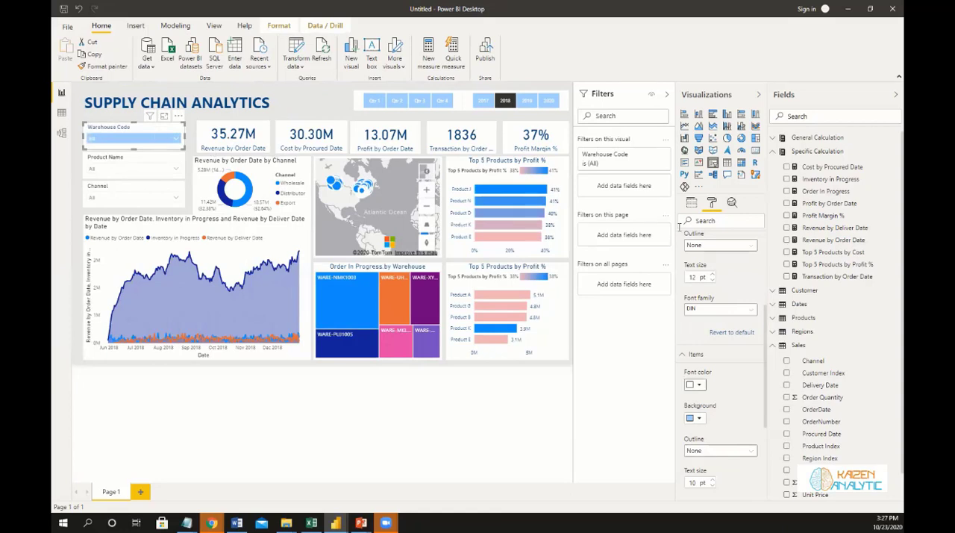
scroll(706, 332, up, 3)
scroll(705, 315, down, 5)
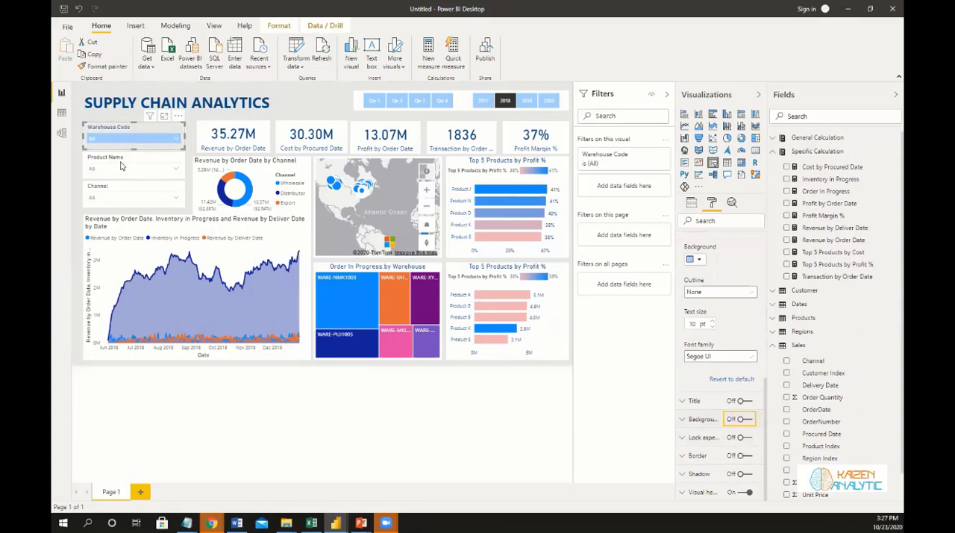
Copy the Warehouse Code slicer's formatting to the Product Name and Channel slicers with Format painter.
click(97, 68)
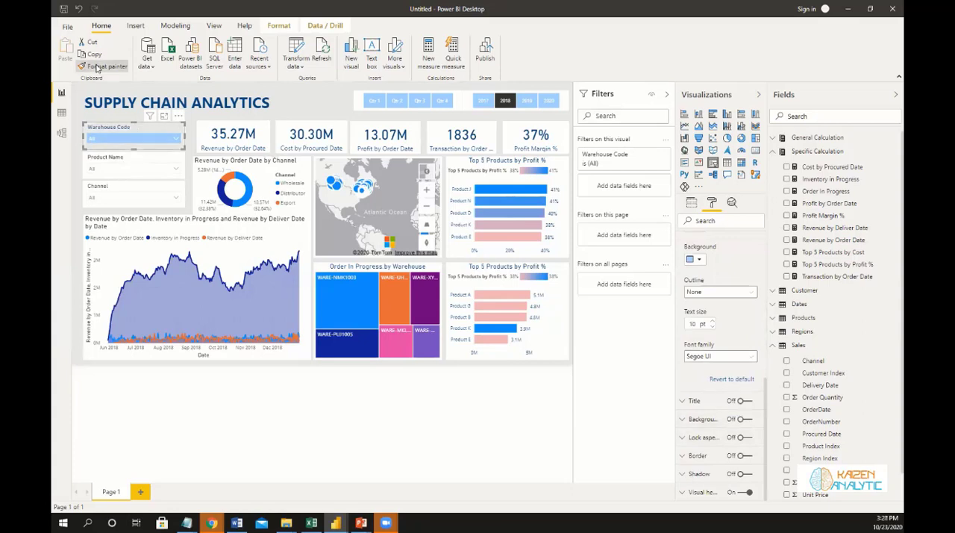
click(153, 160)
click(89, 67)
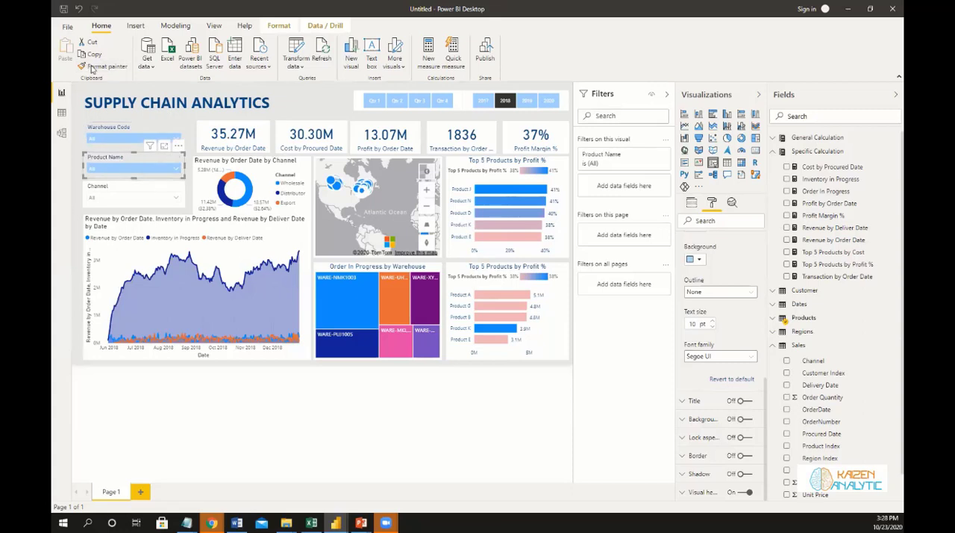
click(155, 190)
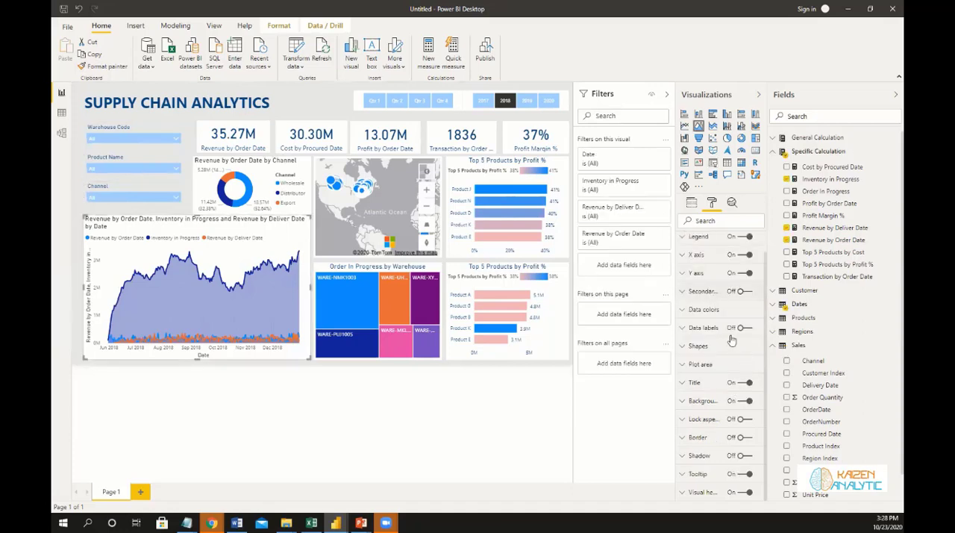
Retitle the area chart as Inventory Order Level Analysis.
scroll(741, 370, up, 1)
scroll(702, 388, down, 1)
click(703, 365)
scroll(711, 399, down, 1)
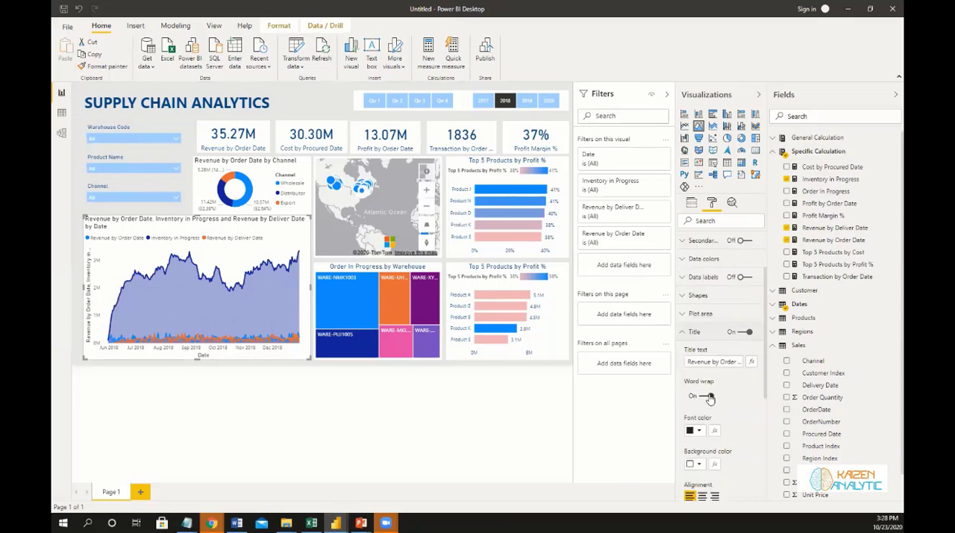
scroll(693, 314, down, 1)
drag(688, 311, 785, 315)
text(Inv)
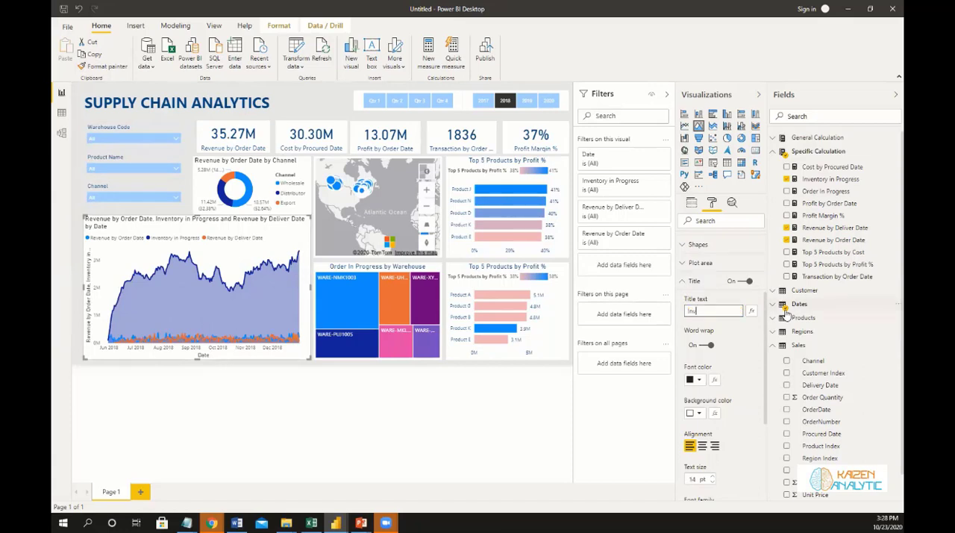
text(entory Order)
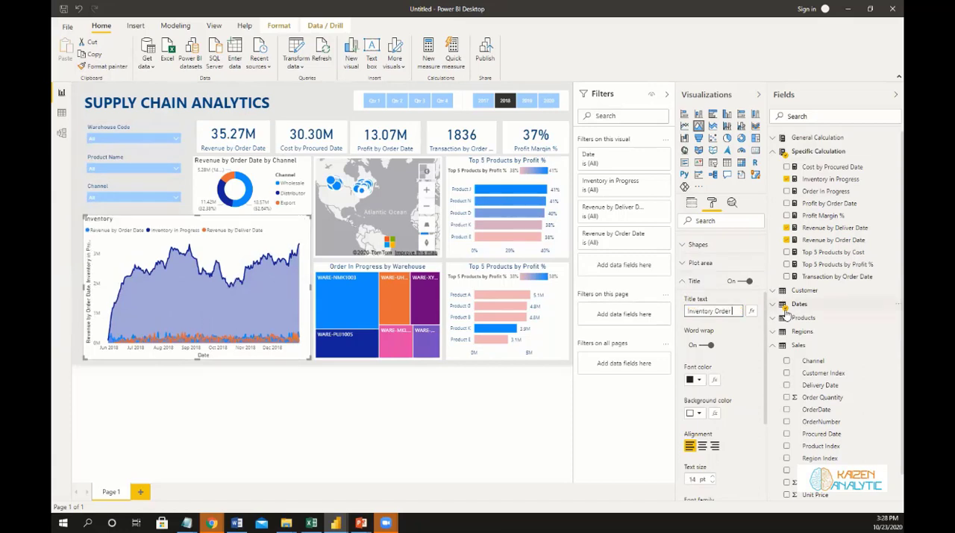
text( Level Analaysis)
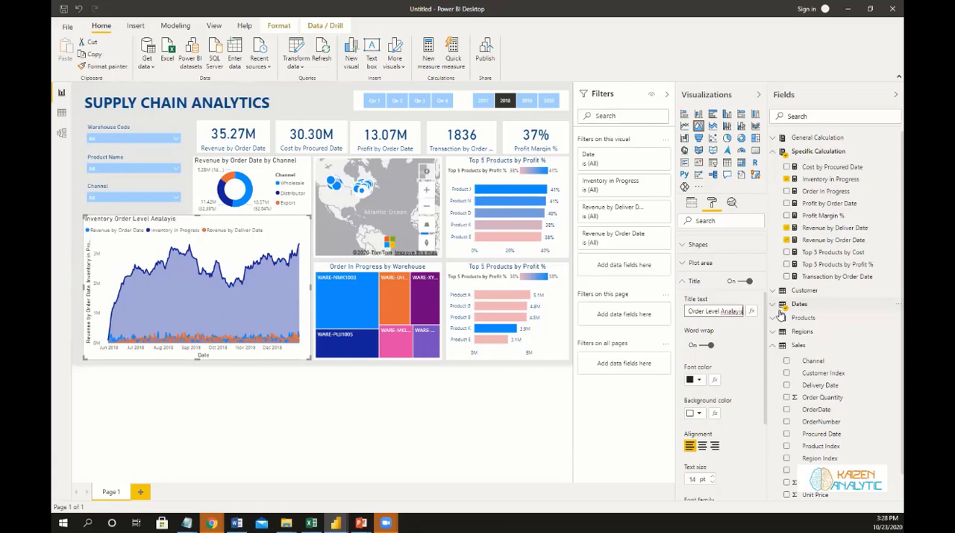
key(BackSpace)
Set the area chart title's font color to dark blue, correct its spelling to Analysis and center it.
click(699, 380)
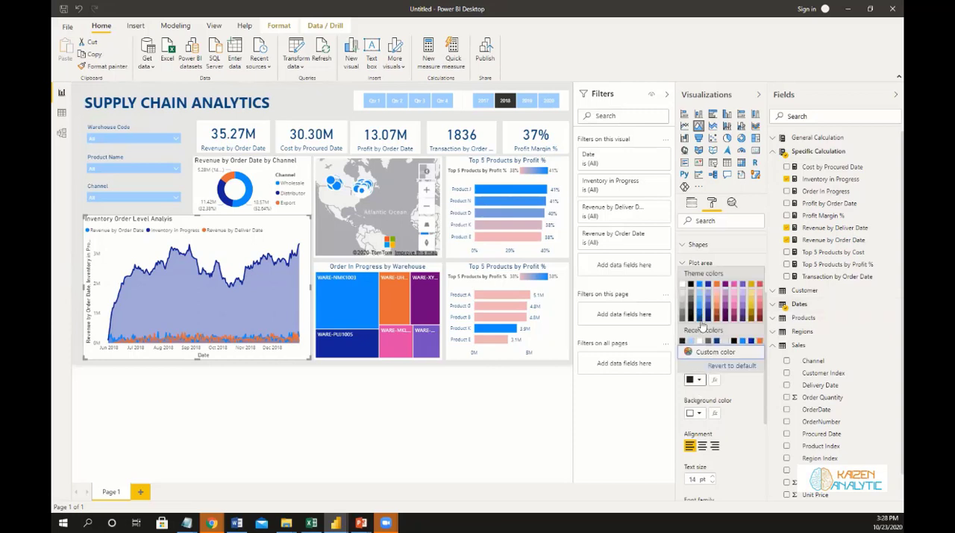
click(735, 309)
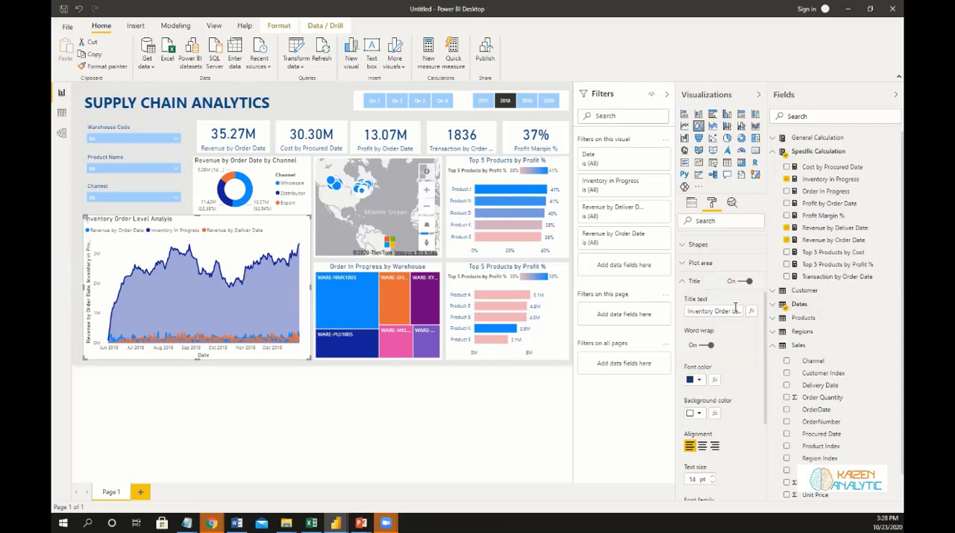
click(739, 316)
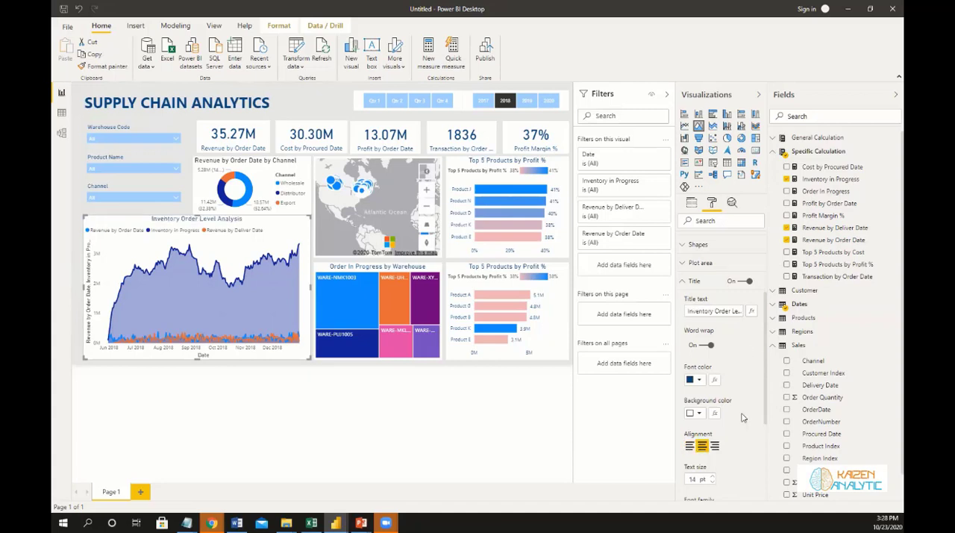
Set the area chart's X axis label color to dark blue and turn off the X axis title.
scroll(744, 418, down, 2)
scroll(722, 366, down, 1)
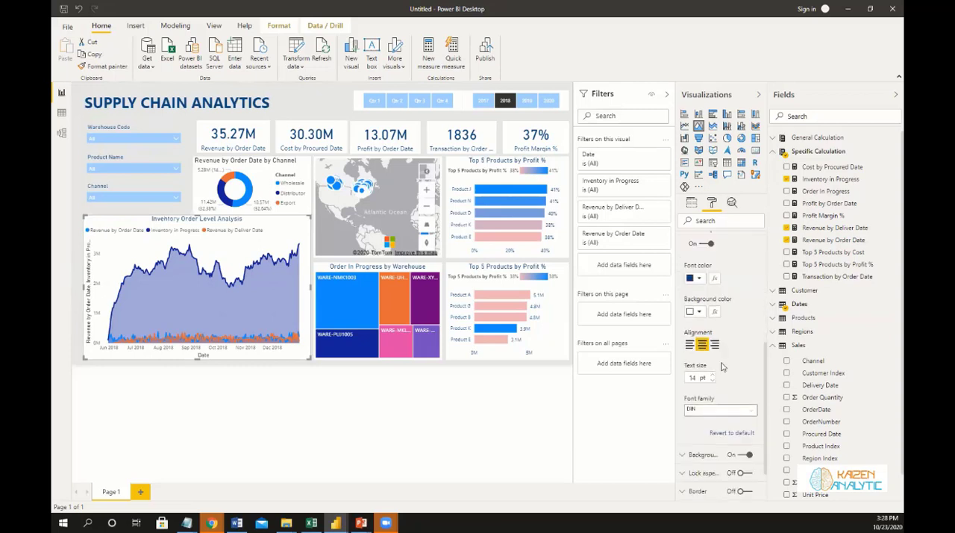
scroll(720, 371, down, 1)
scroll(721, 371, up, 5)
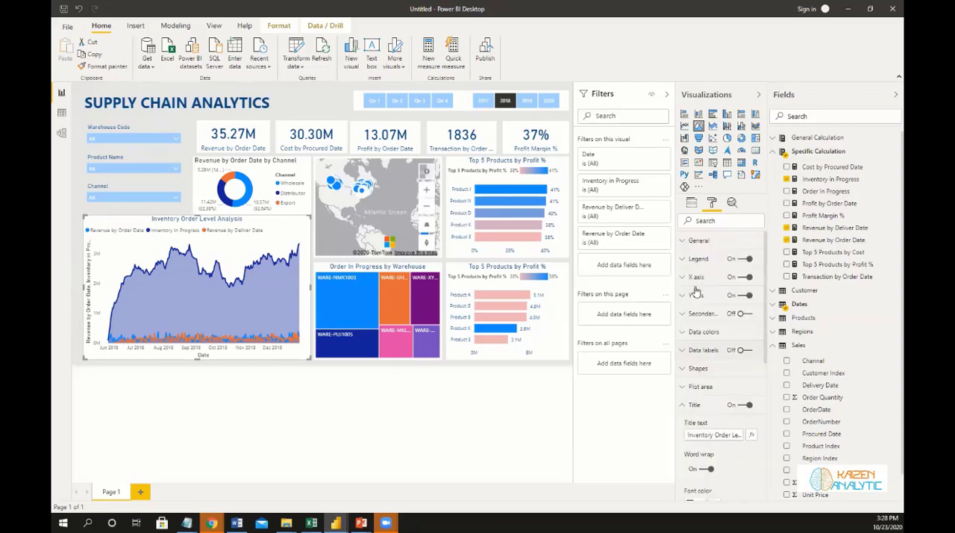
click(683, 278)
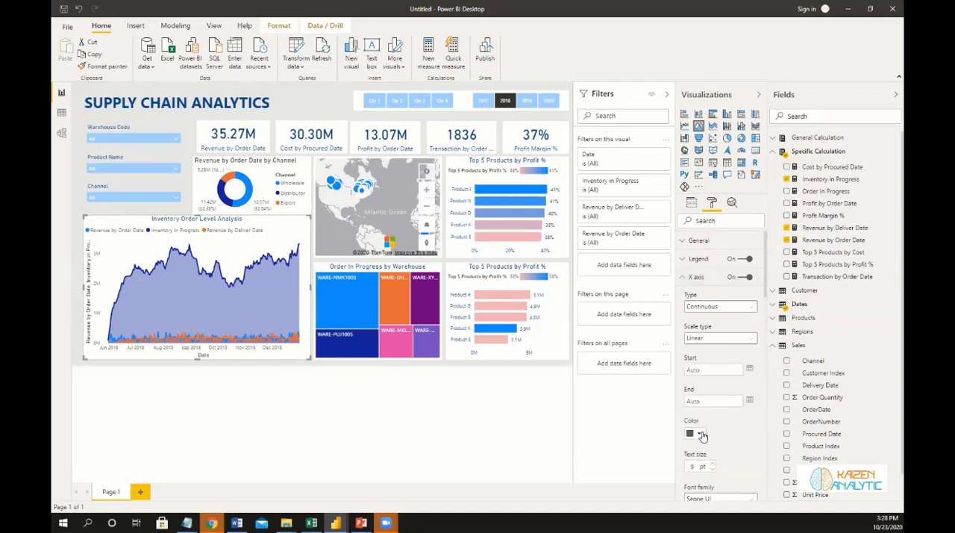
click(701, 434)
click(700, 373)
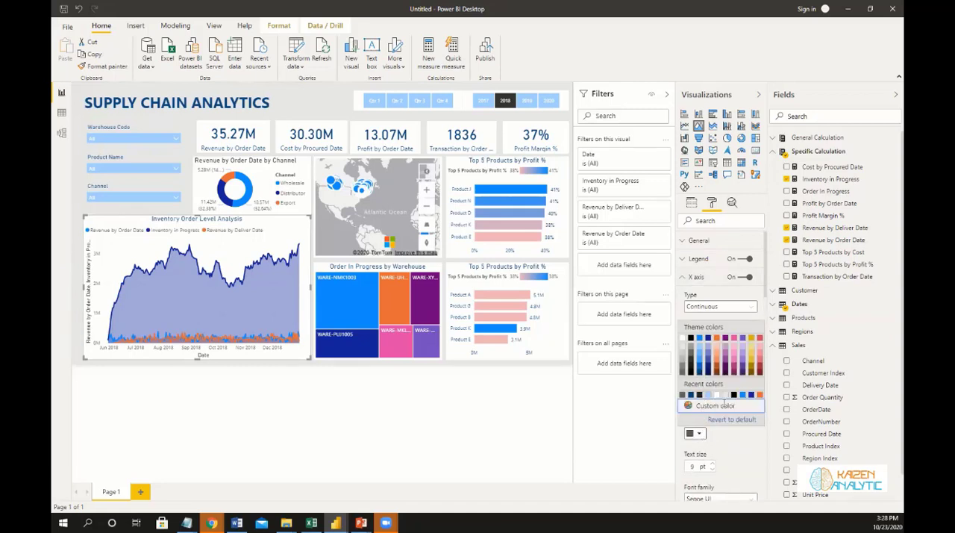
scroll(723, 402, down, 5)
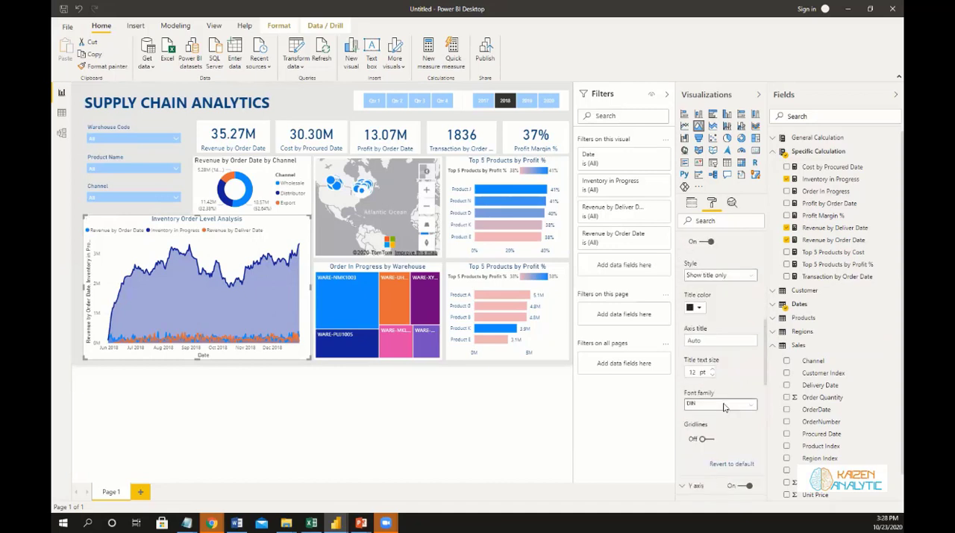
scroll(710, 351, up, 4)
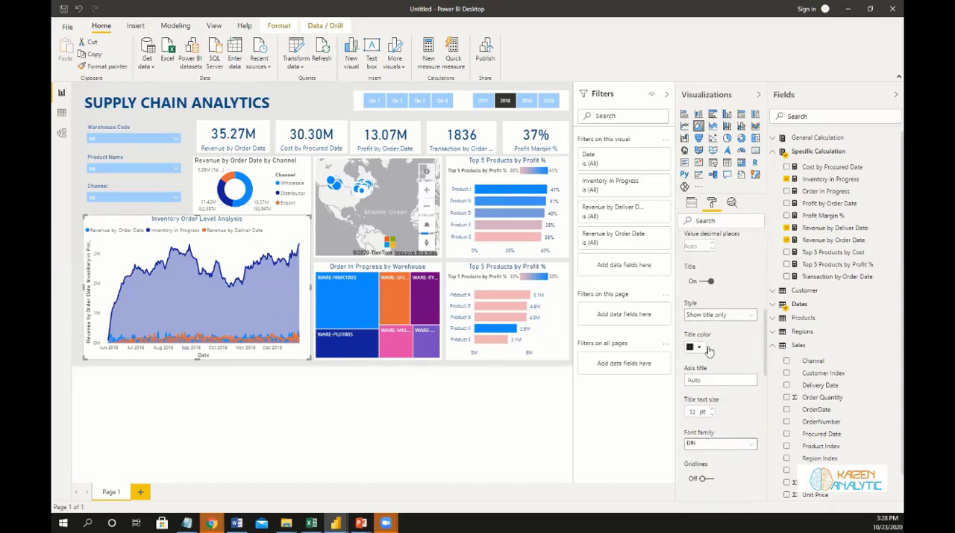
click(709, 344)
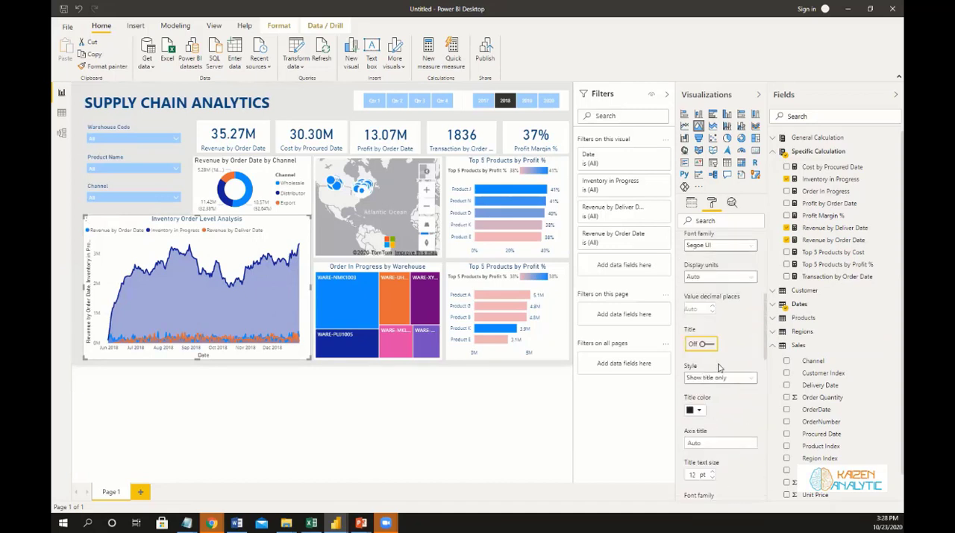
Set the area chart's Y axis label color to dark blue and turn off the Y axis title.
scroll(718, 365, down, 3)
scroll(705, 339, down, 1)
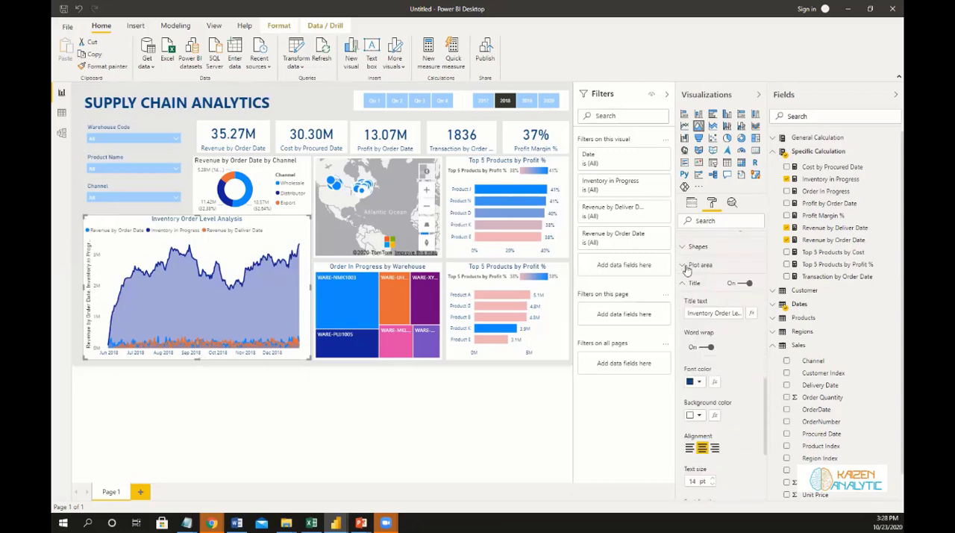
scroll(712, 339, up, 2)
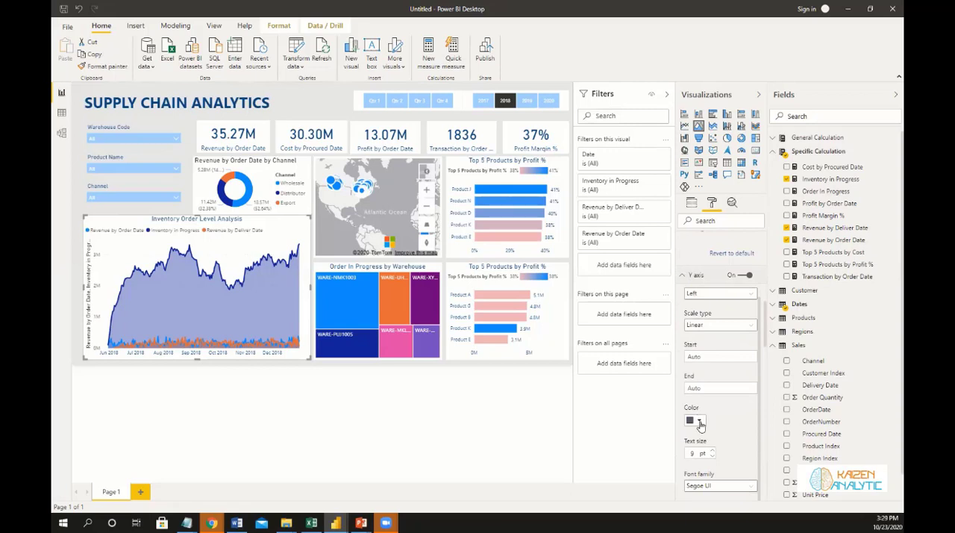
click(700, 423)
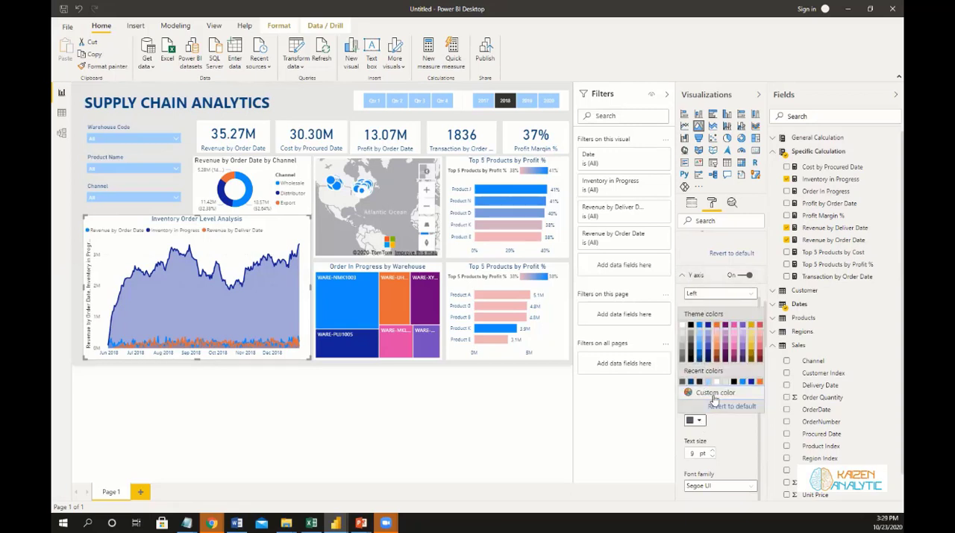
scroll(714, 401, down, 1)
scroll(713, 399, down, 2)
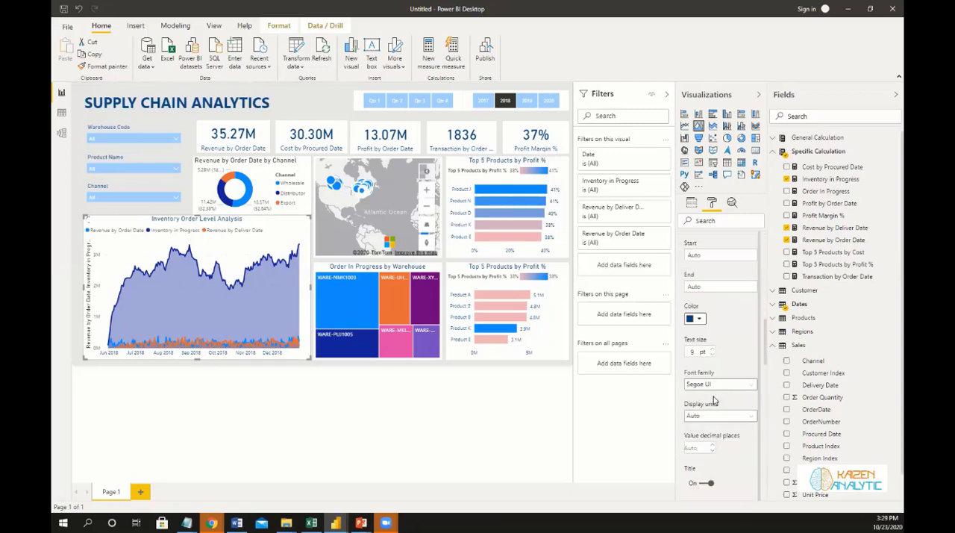
scroll(714, 401, down, 6)
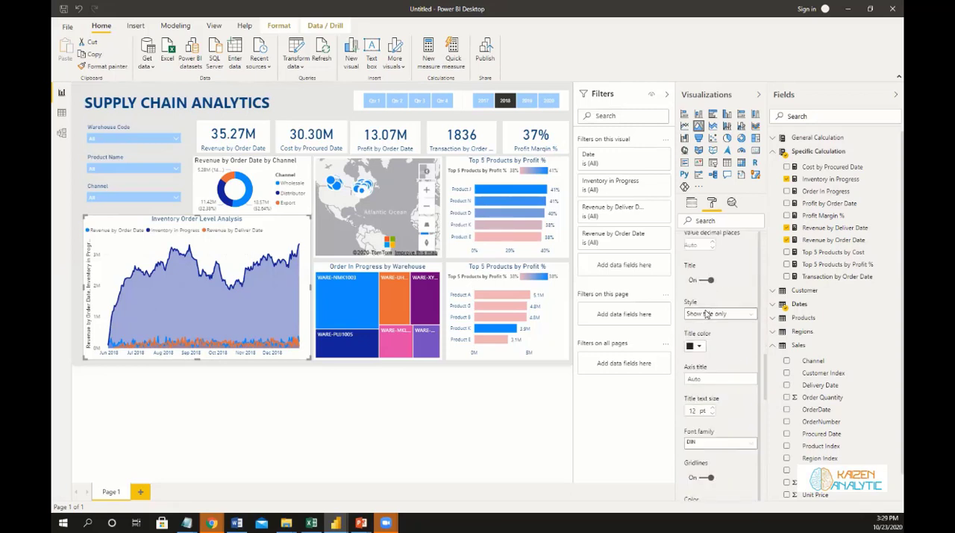
click(701, 281)
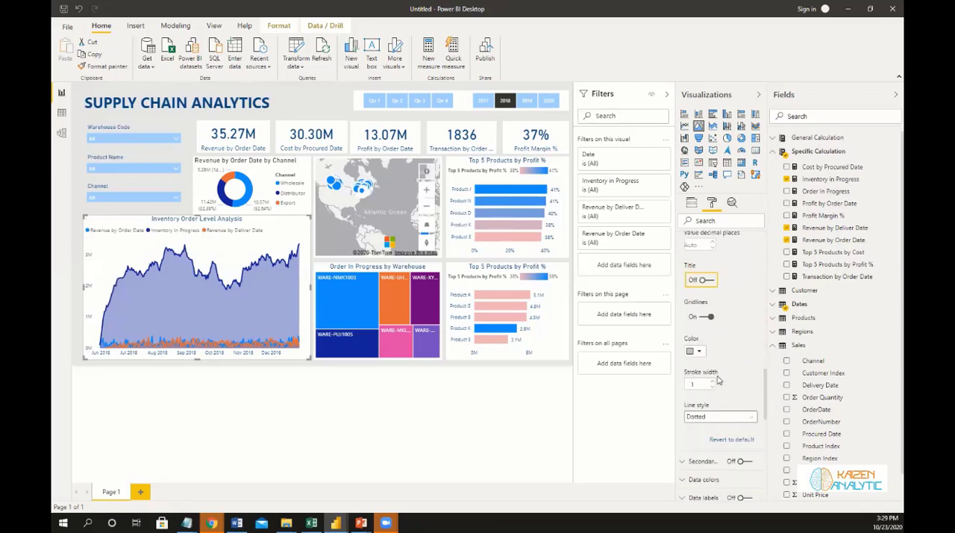
Turn off the background of the Inventory Order Level Analysis area chart.
scroll(731, 454, down, 4)
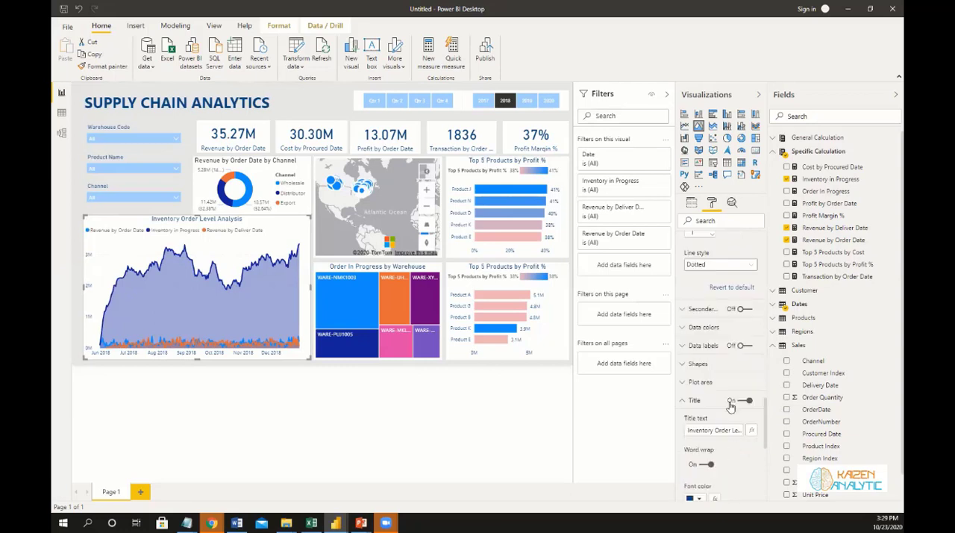
click(680, 402)
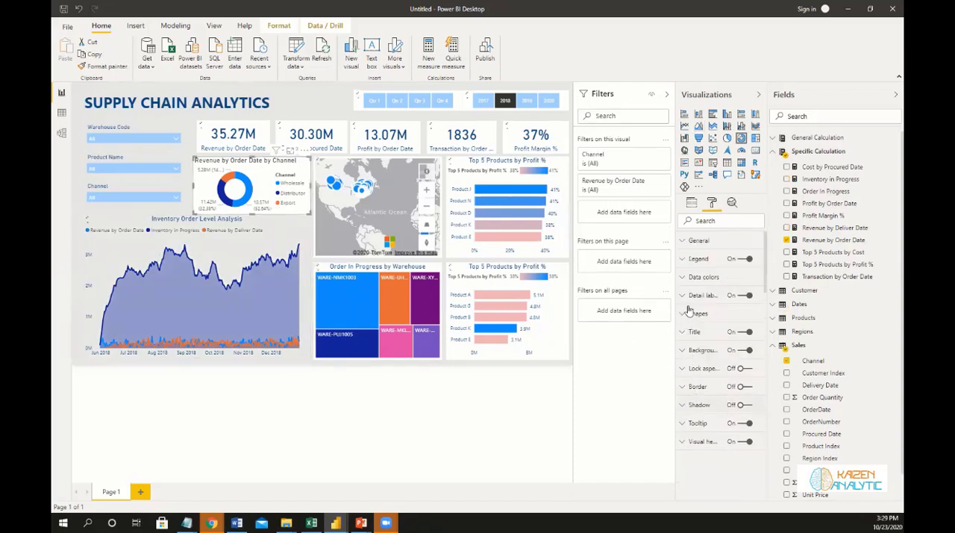
Shorten the donut chart's title to Revenue by Channel.
click(690, 342)
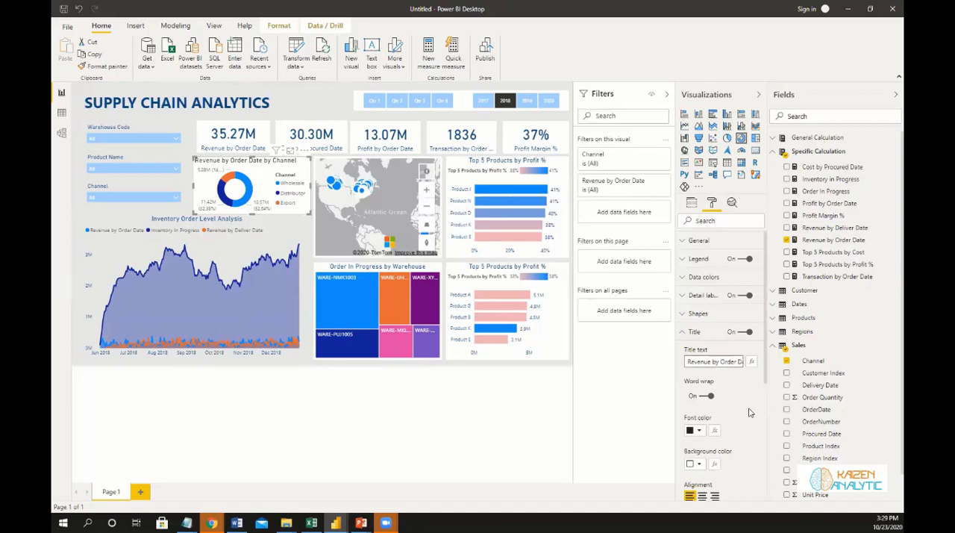
key(shift+Right)
key(shift+Right)
key(shift+Right)
key(shift+Right)
key(shift+Right)
key(shift+Right)
key(shift+Right)
key(shift+Right)
key(shift+Right)
key(shift+Right)
key(shift+Right)
key(shift+Right)
key(shift+Right)
key(shift+Right)
key(shift+Right)
key(Delete)
Set the donut chart title's font color to dark blue and center the title.
click(694, 430)
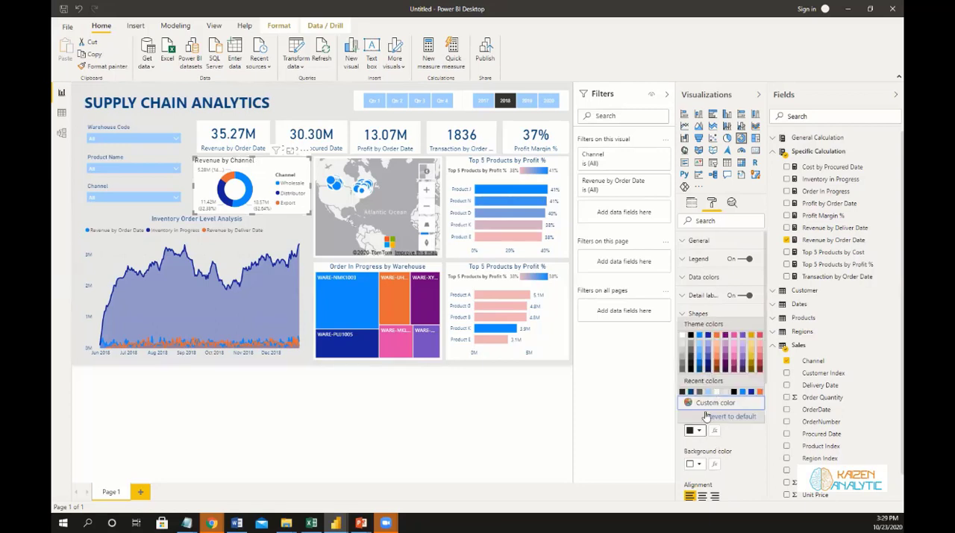
click(700, 367)
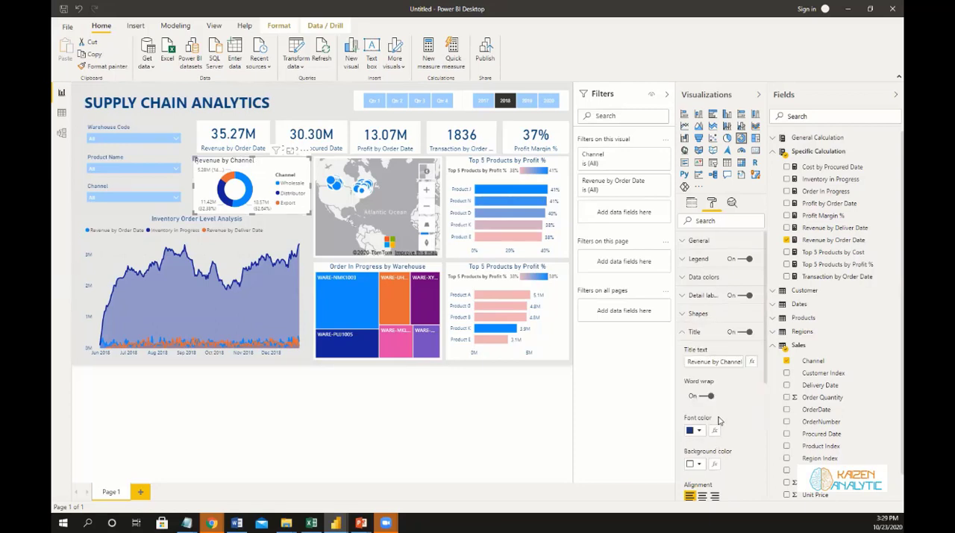
click(699, 497)
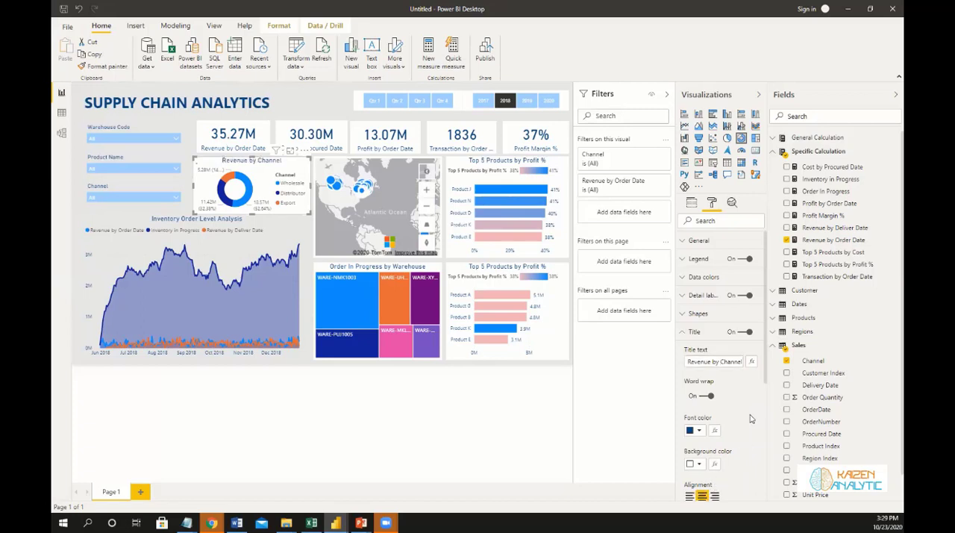
Turn off the background of the Revenue by Channel donut chart.
scroll(751, 417, down, 2)
scroll(751, 419, down, 1)
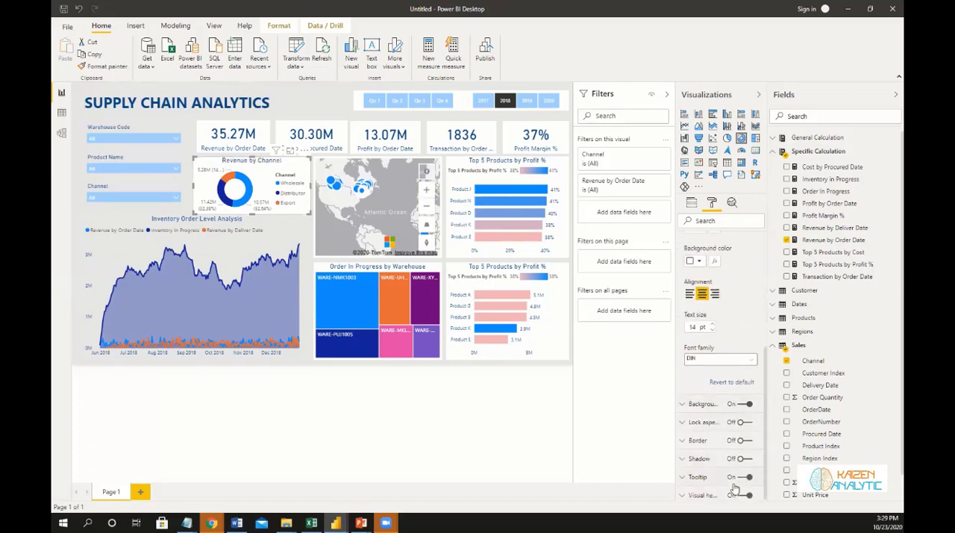
click(741, 406)
Turn off the background of the map and of the Order In Progress by Warehouse treemap.
click(316, 160)
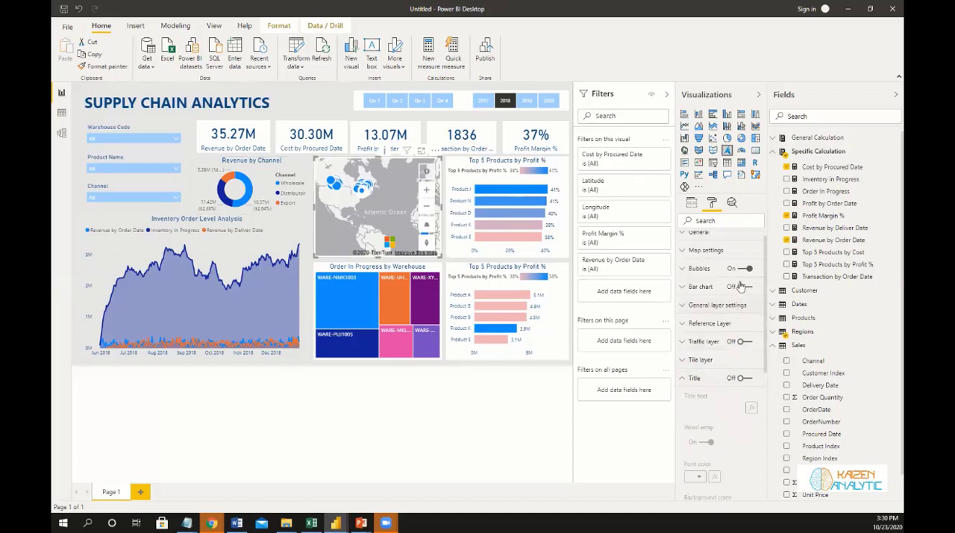
click(684, 378)
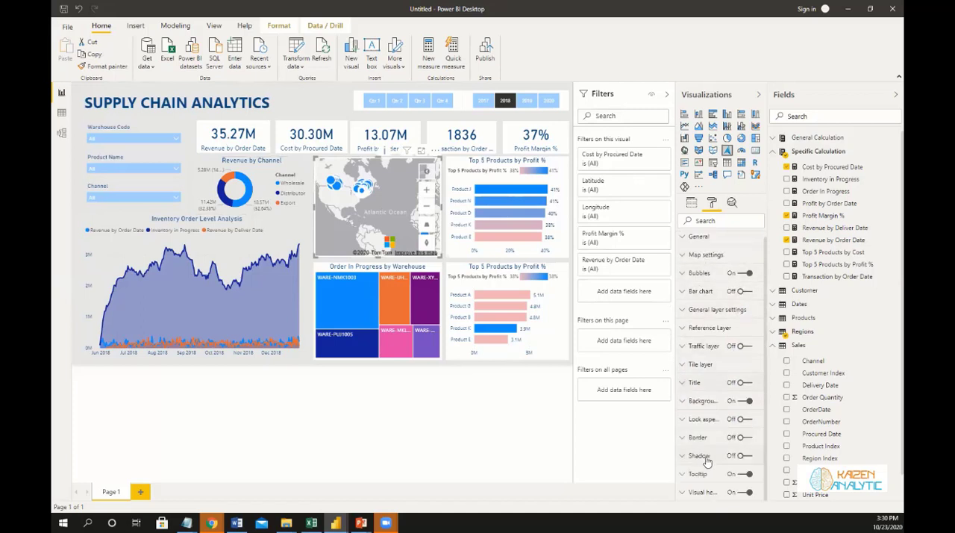
click(744, 402)
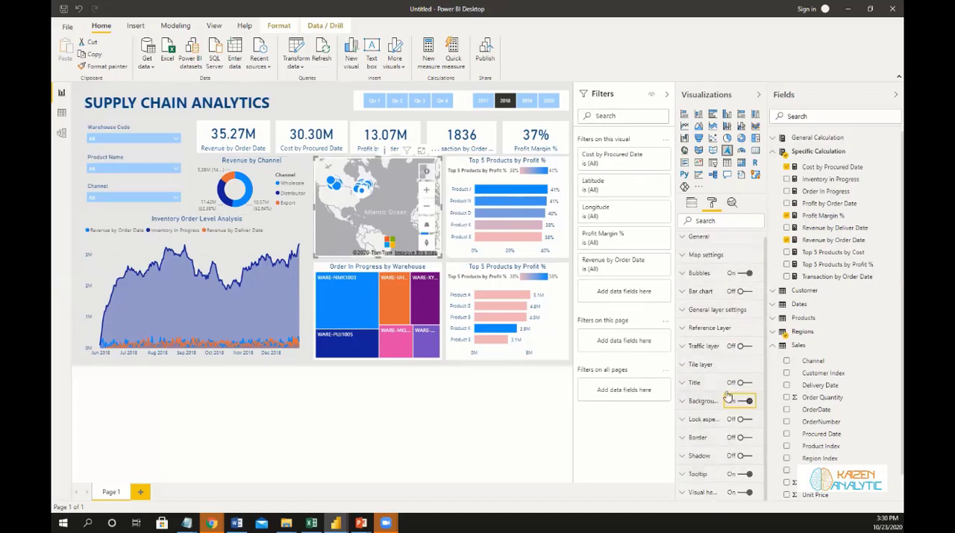
click(326, 302)
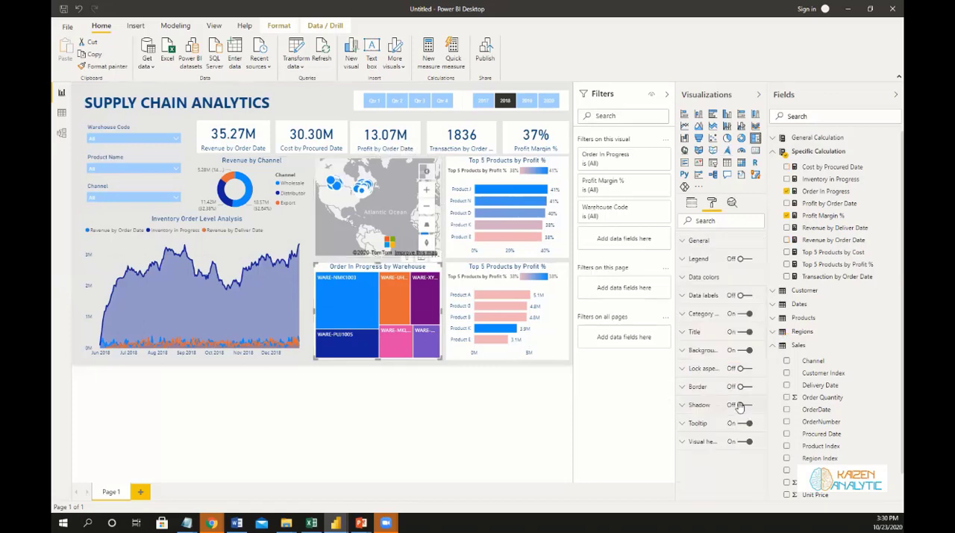
click(741, 350)
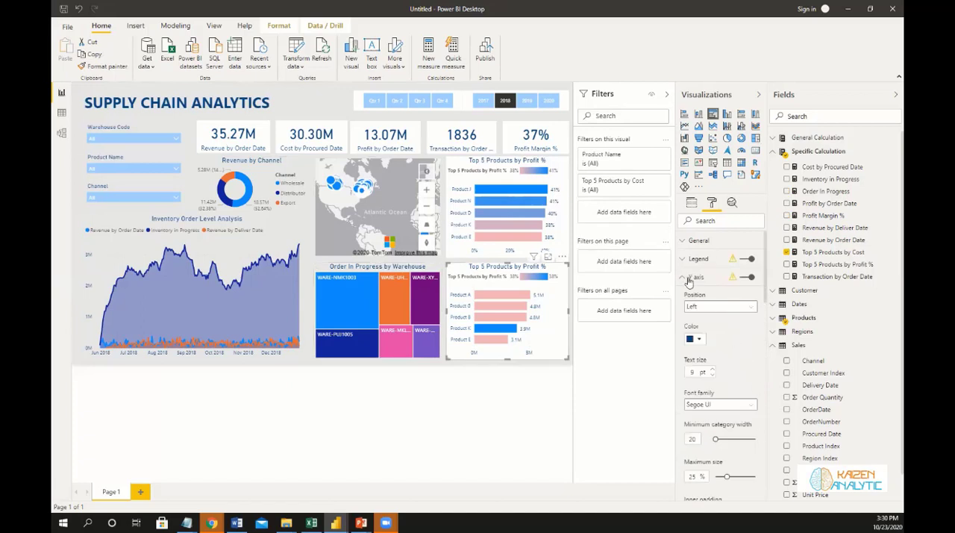
Turn off the background of both Top 5 Products bar charts.
click(686, 276)
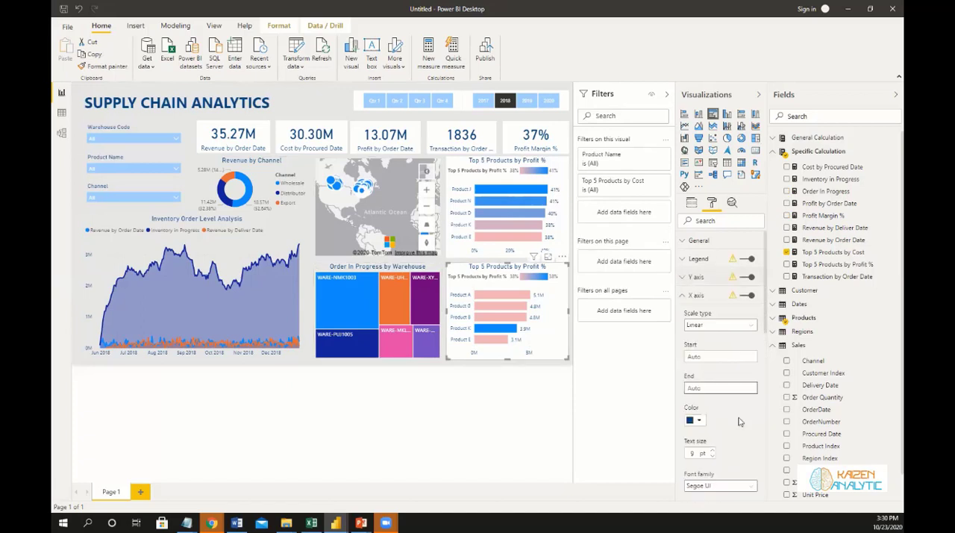
click(679, 297)
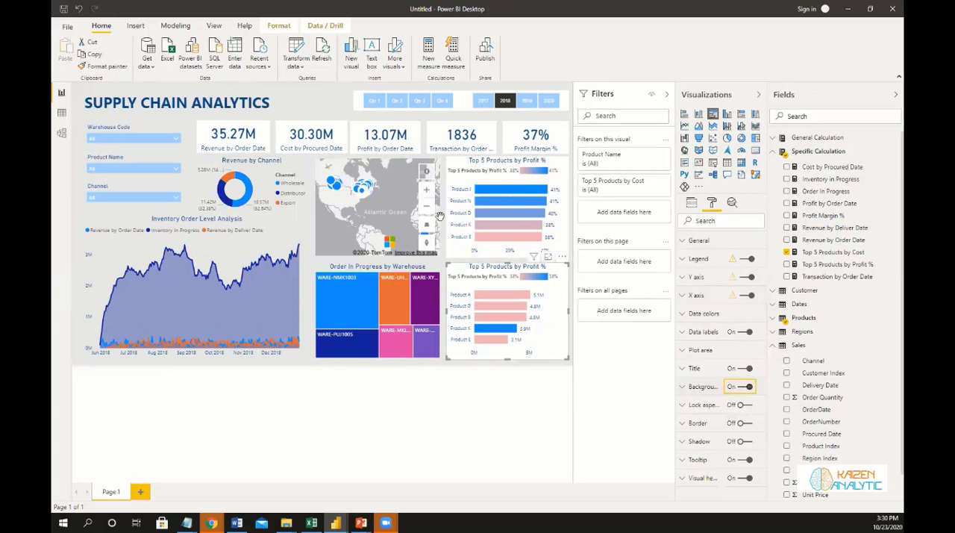
click(452, 170)
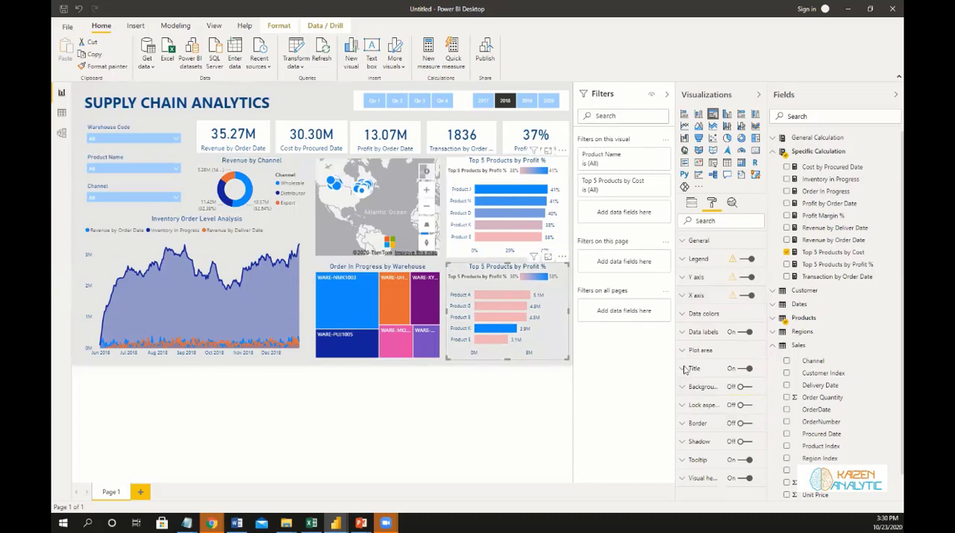
click(744, 387)
Turn off the background of the Revenue by Order Date card and copy its formatting to the other four KPI cards.
click(265, 130)
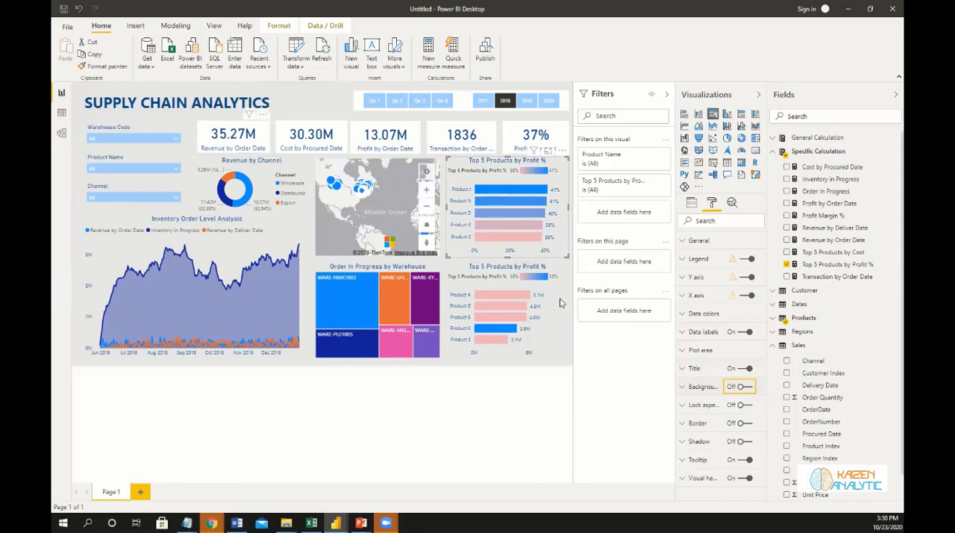
click(742, 333)
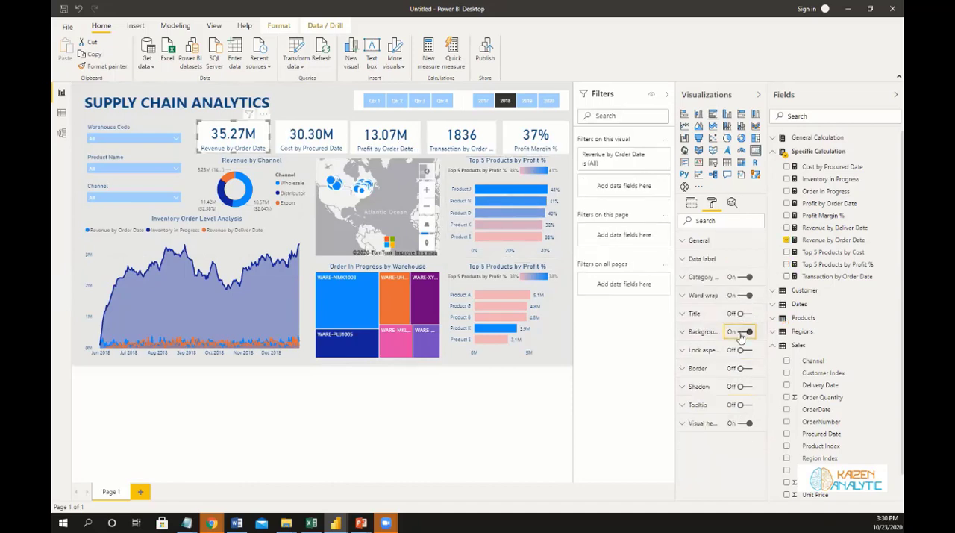
click(100, 67)
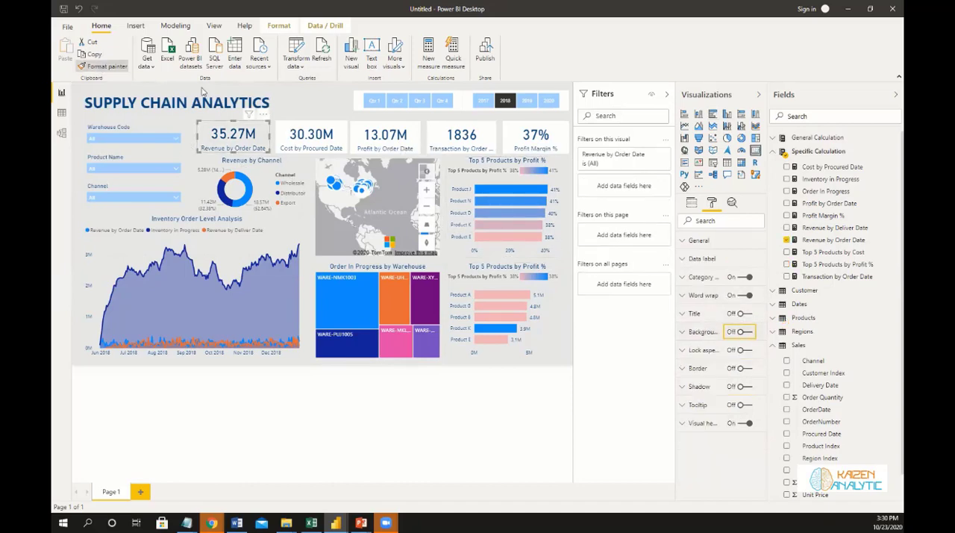
click(282, 129)
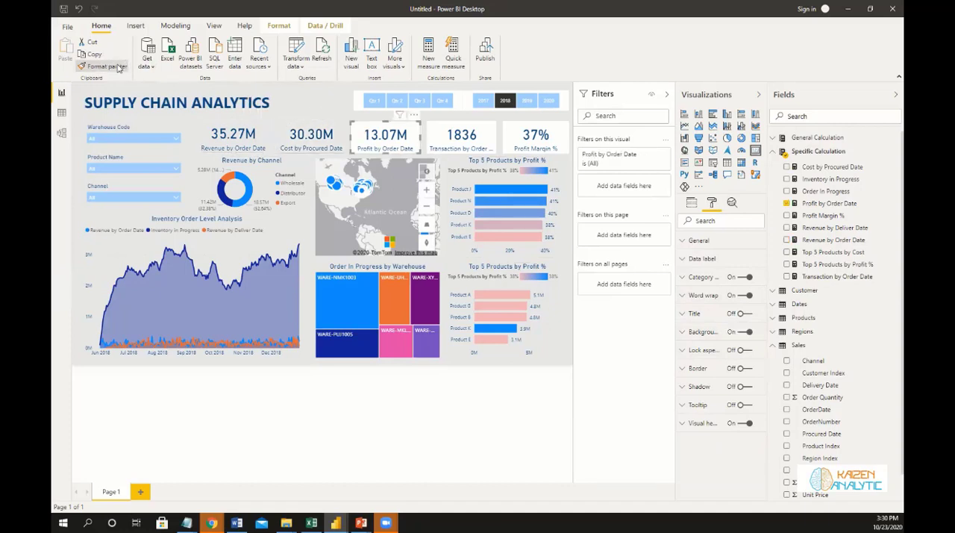
click(385, 136)
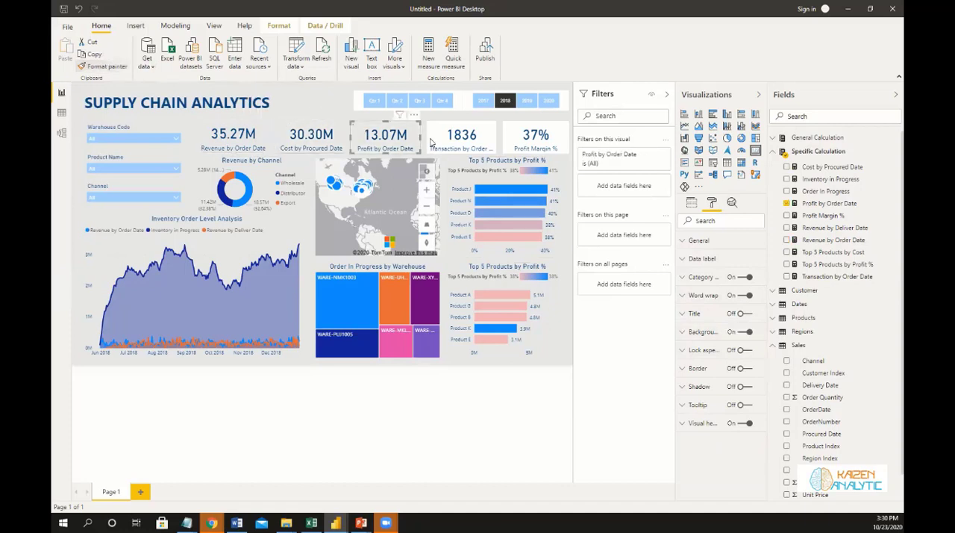
click(120, 66)
click(462, 136)
click(526, 140)
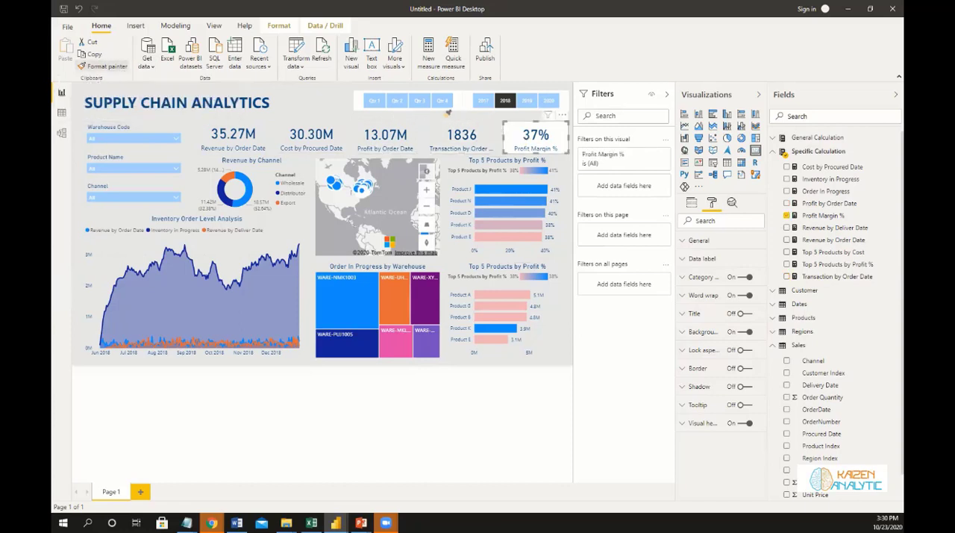
Turn off the background of the quarter and year slicers and deselect them.
click(459, 108)
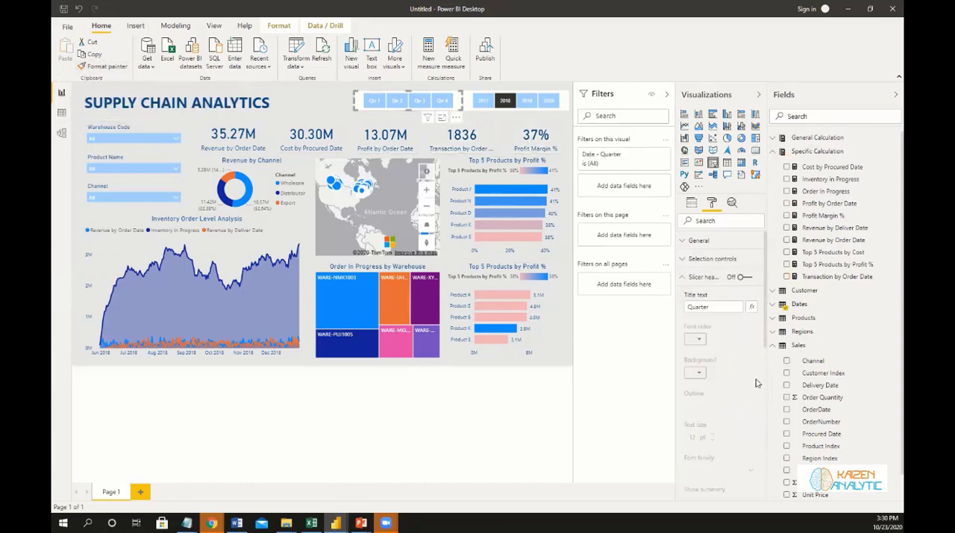
click(682, 279)
click(682, 296)
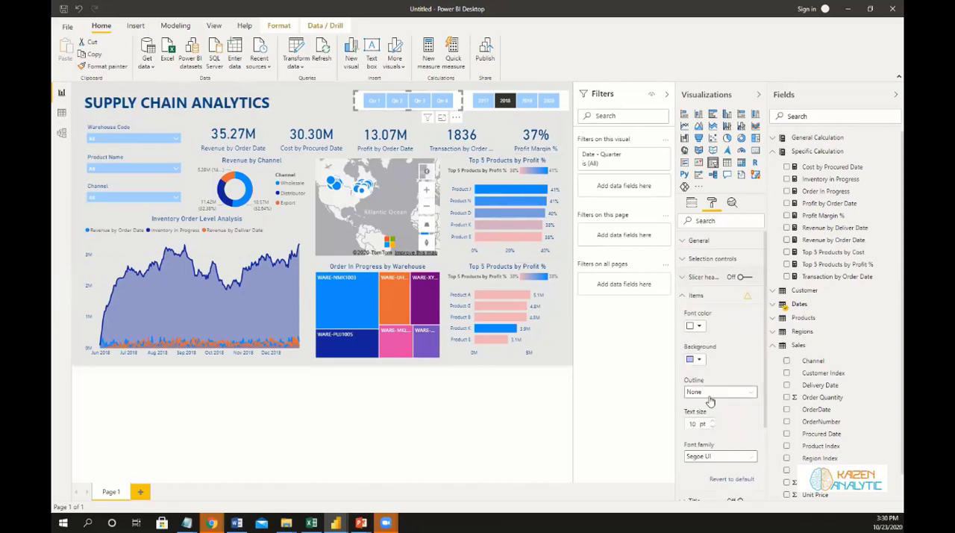
click(682, 297)
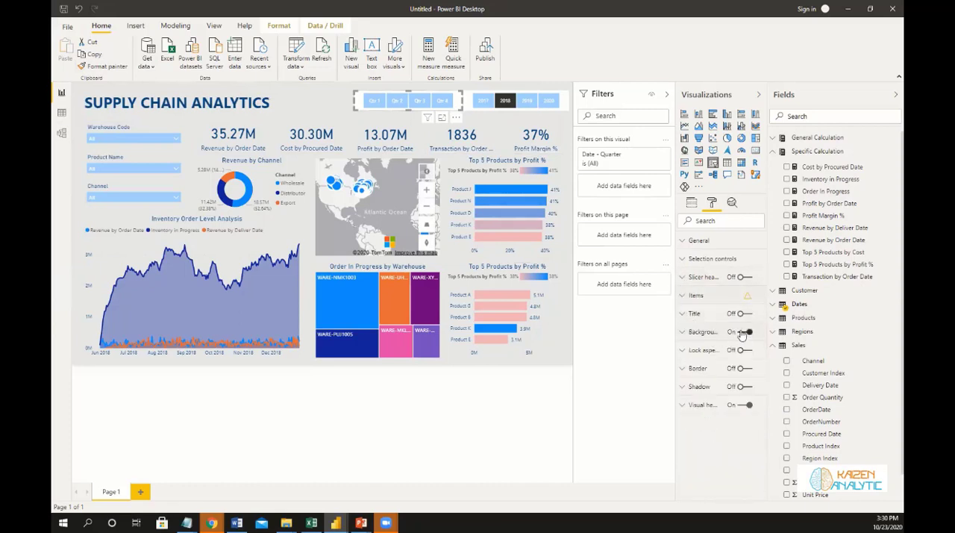
click(745, 331)
click(523, 109)
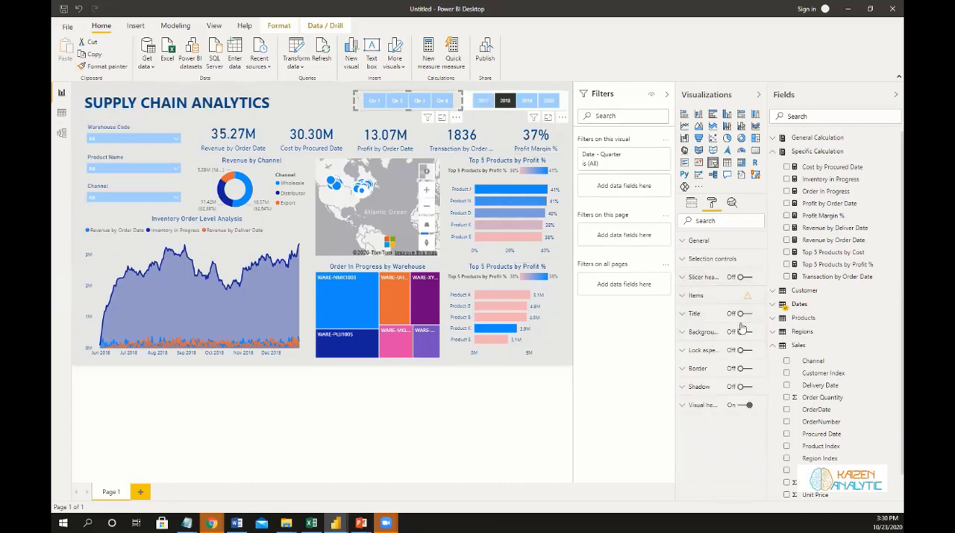
click(323, 106)
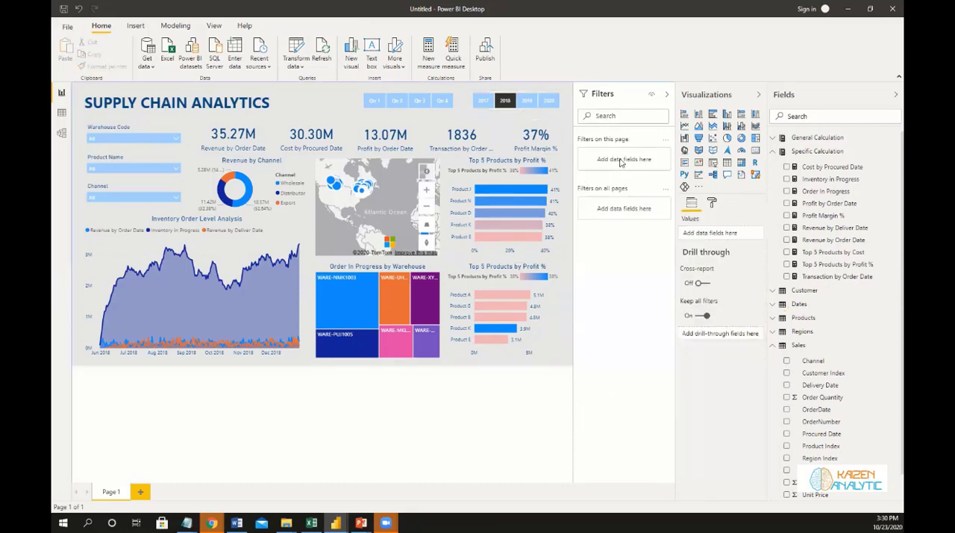
Collapse the Filters, Visualizations and Fields panes to enlarge the report page.
click(666, 94)
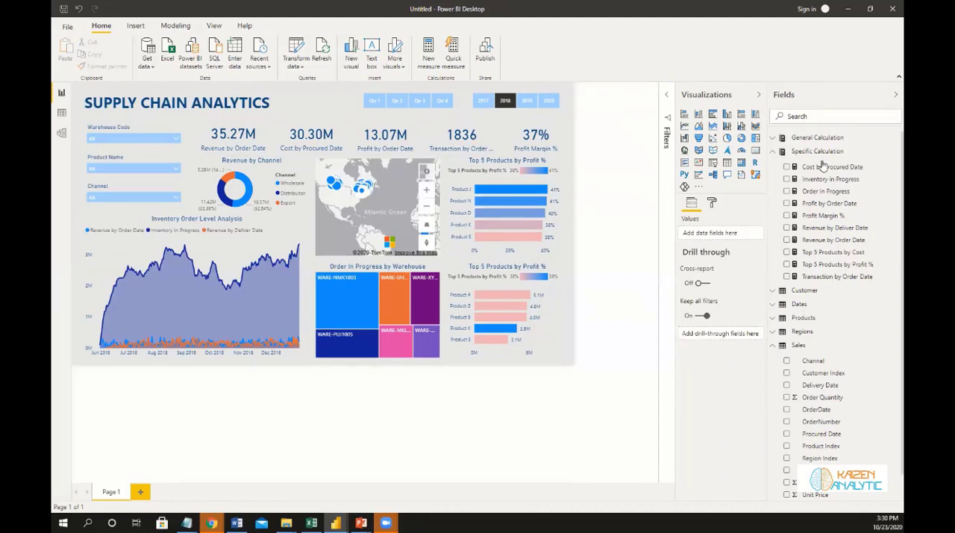
click(758, 94)
click(896, 94)
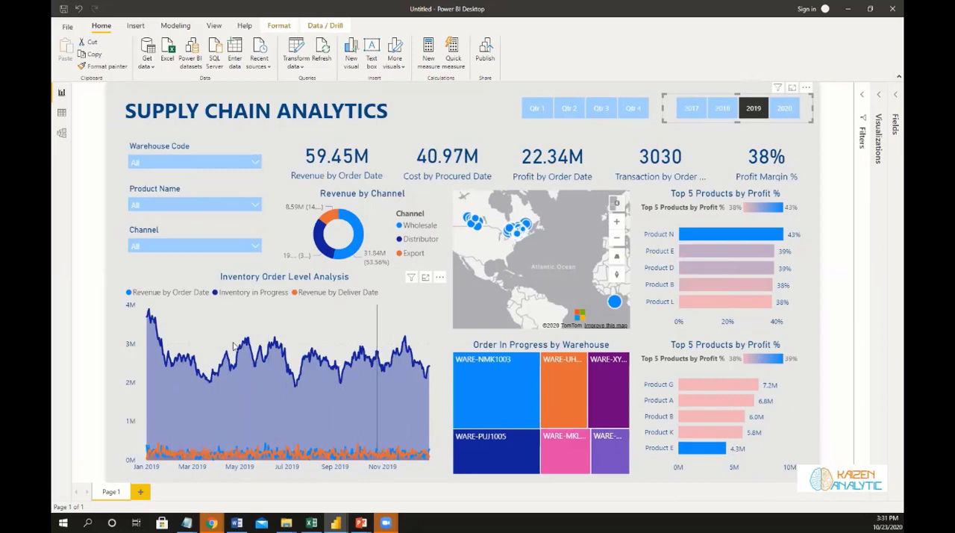
Filter the report by each warehouse code in turn, from WARE-MKL1006 to WARE-XYS1001, and clear the warehouse selection.
click(253, 163)
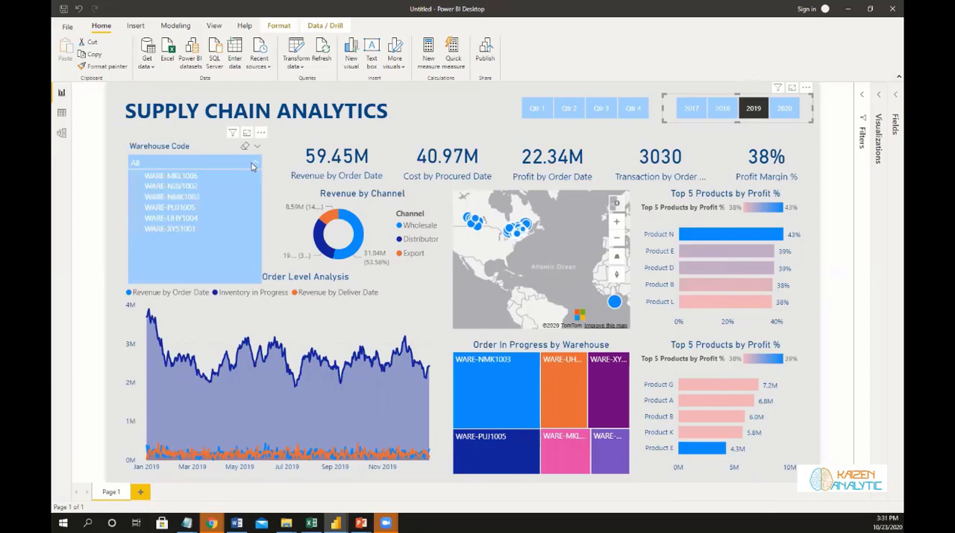
click(137, 177)
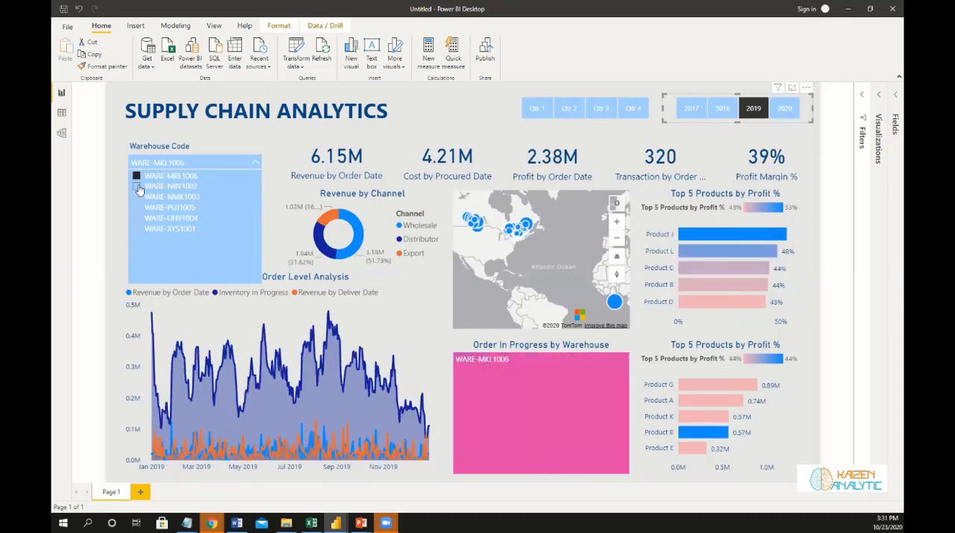
click(137, 187)
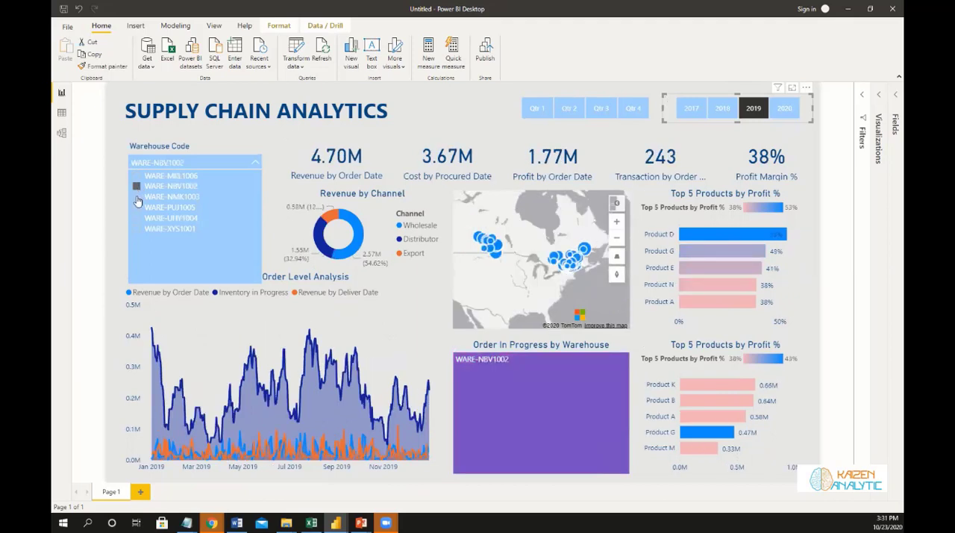
click(137, 198)
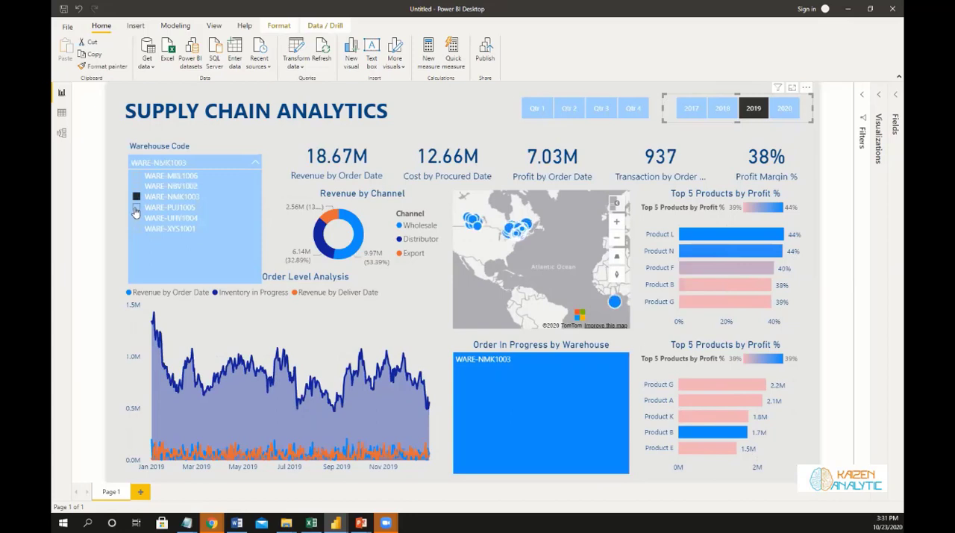
click(136, 208)
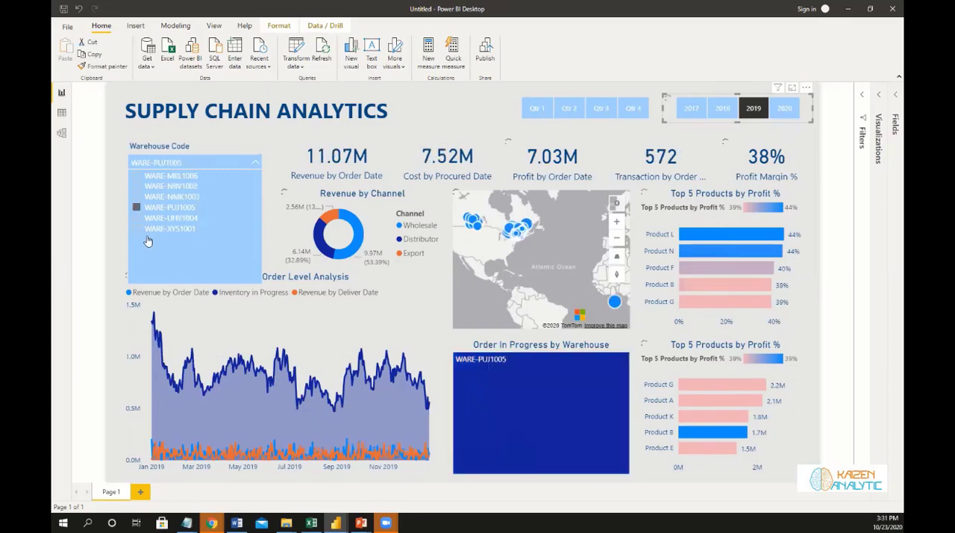
click(137, 218)
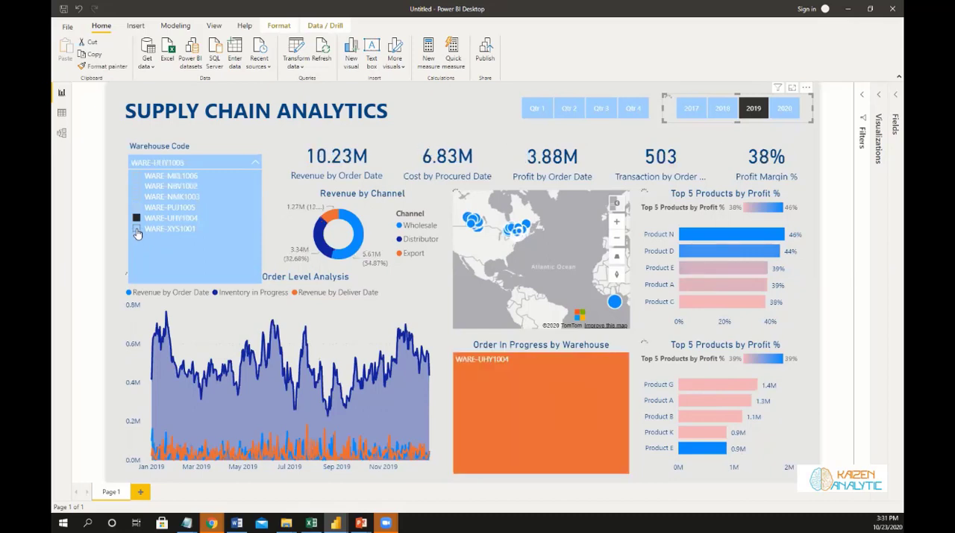
click(137, 231)
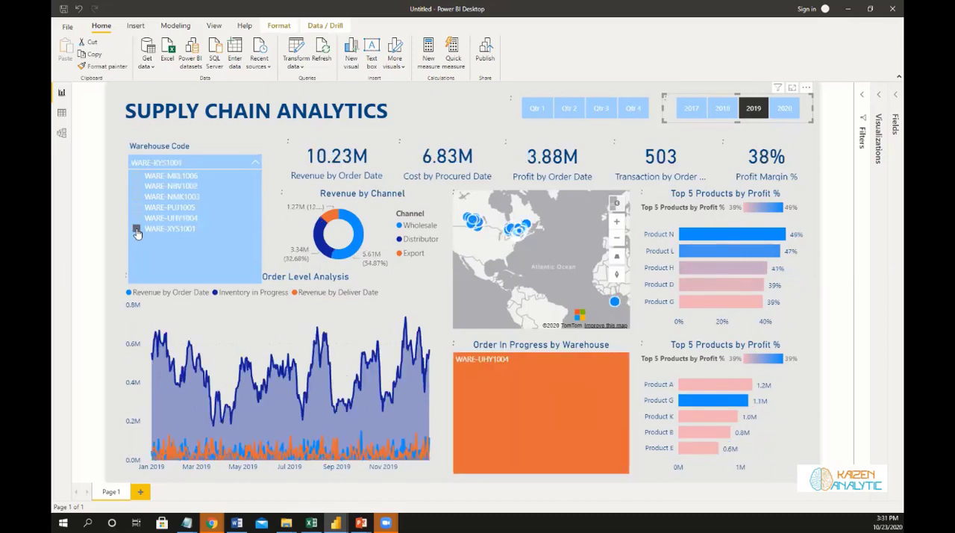
click(245, 147)
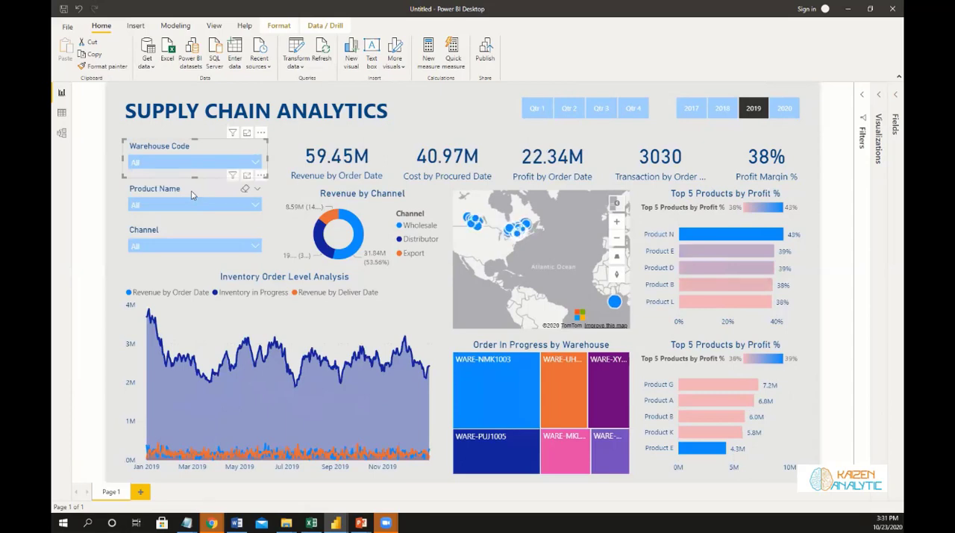
Clear the 2019 selection in the year slicer and deselect the slicer.
click(753, 110)
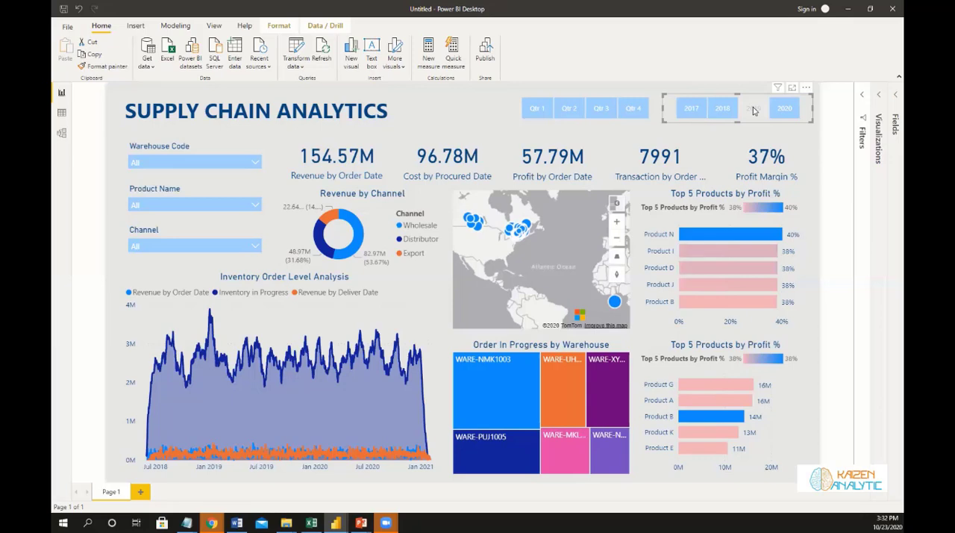
click(438, 108)
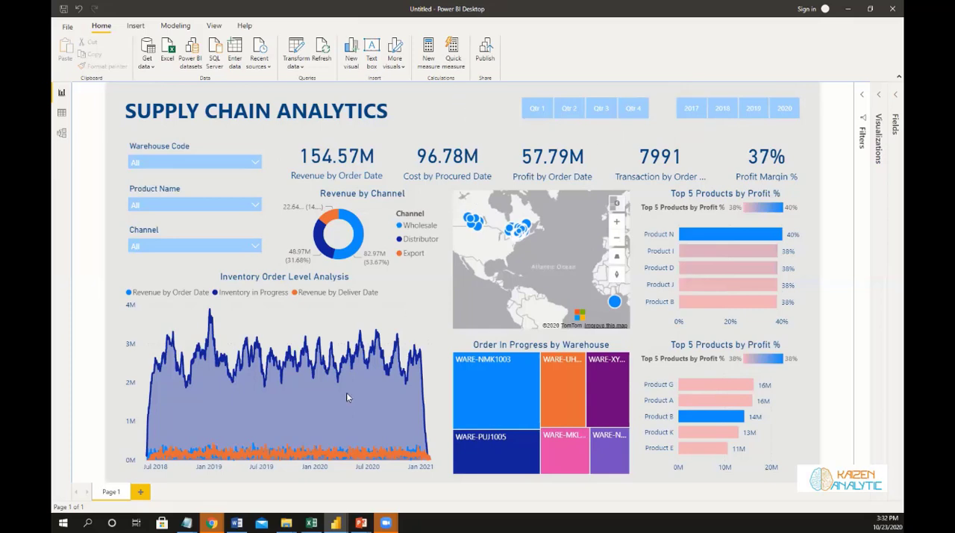
Switch to the webinar's running slide show in PowerPoint.
mouse_move(360, 522)
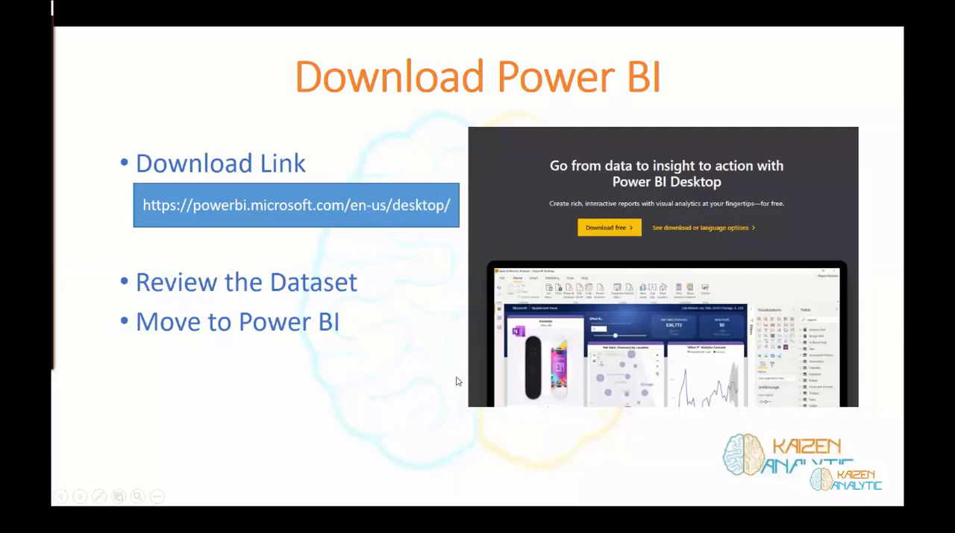
click(457, 485)
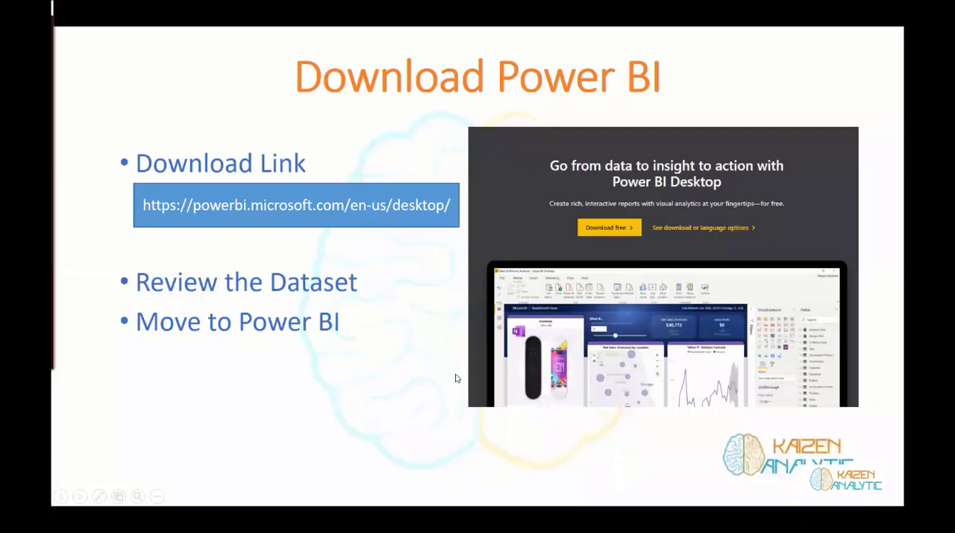